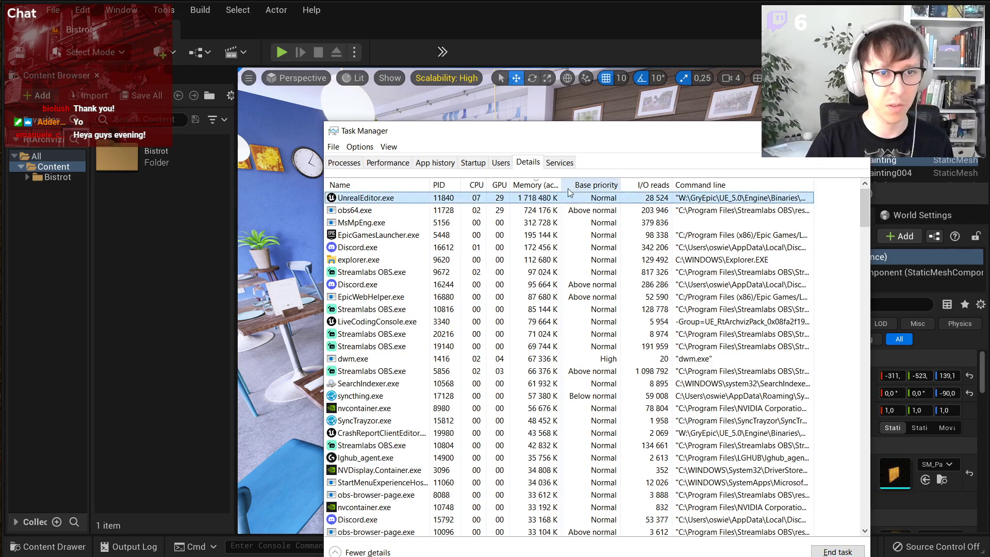
- Examine the running processes and the CPU, memory and GPU performance in Task Manager, and close it
{"action": "left_click", "coordinate": [344, 162]}
{"action": "left_click_drag", "start_coordinate": [642, 135], "coordinate": [524, 122]}
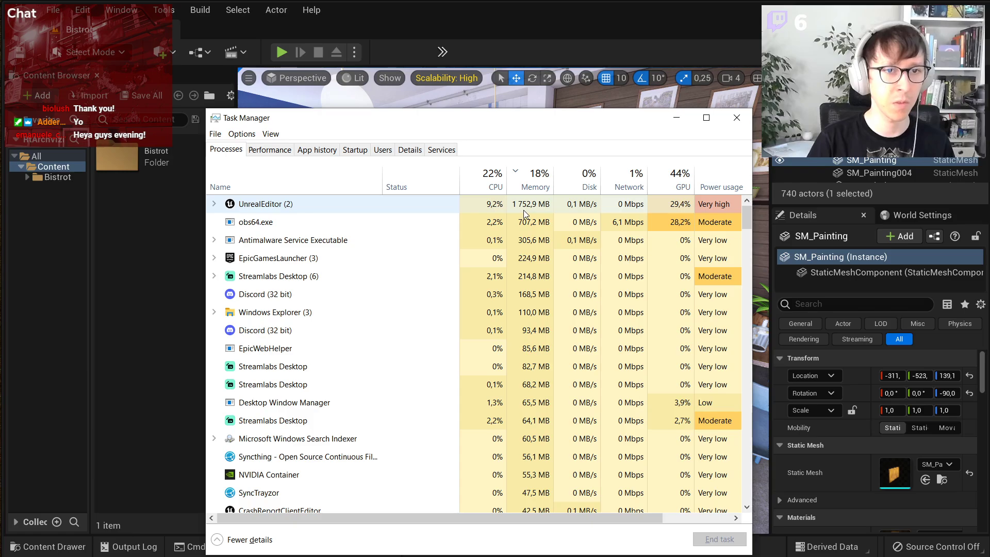
{"action": "left_click", "coordinate": [269, 150]}
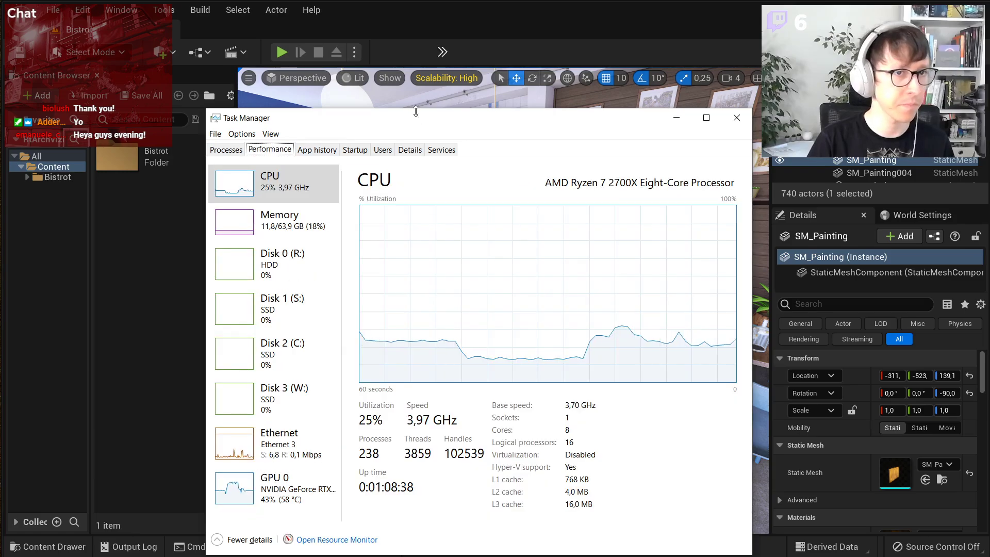
{"action": "left_click_drag", "start_coordinate": [288, 117], "coordinate": [354, 73]}
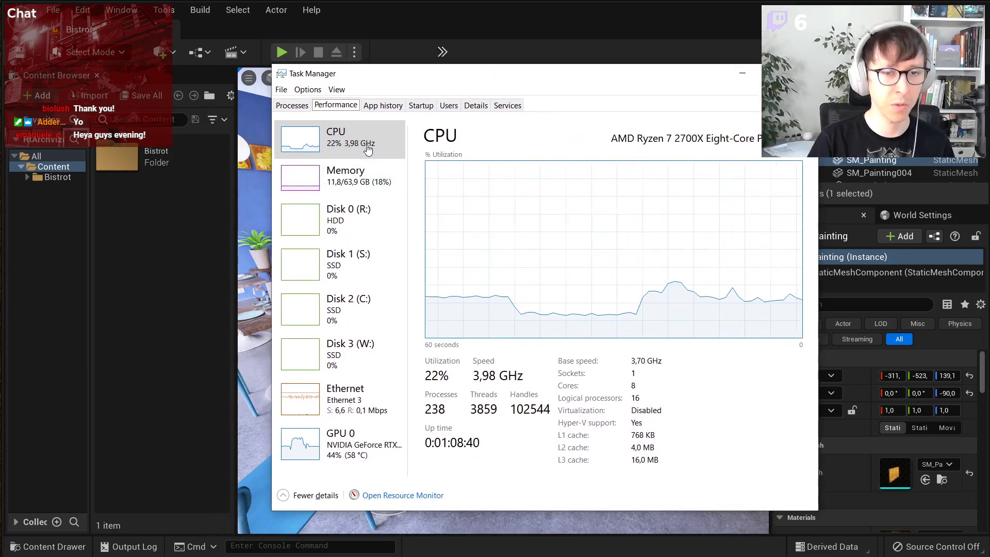
{"action": "left_click", "coordinate": [366, 192]}
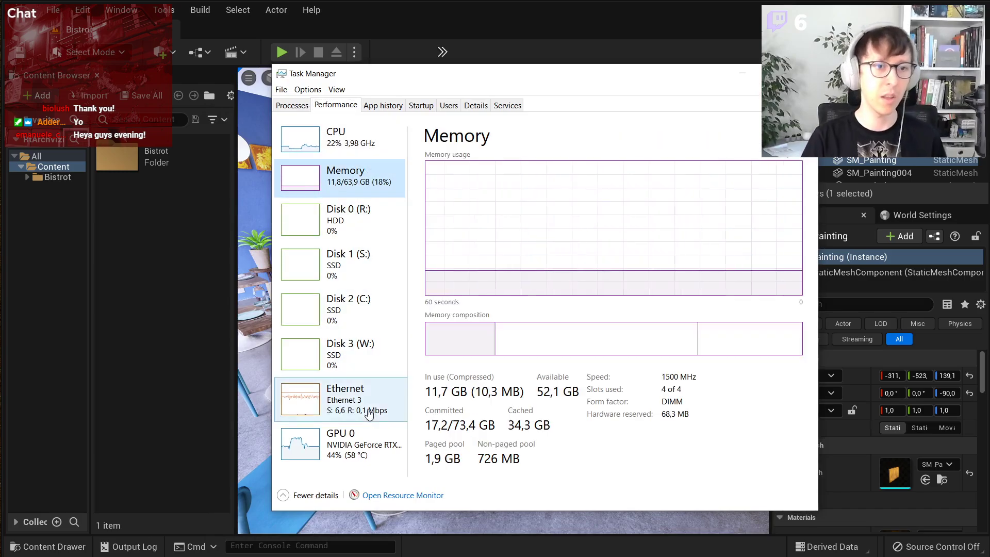
{"action": "left_click", "coordinate": [371, 434]}
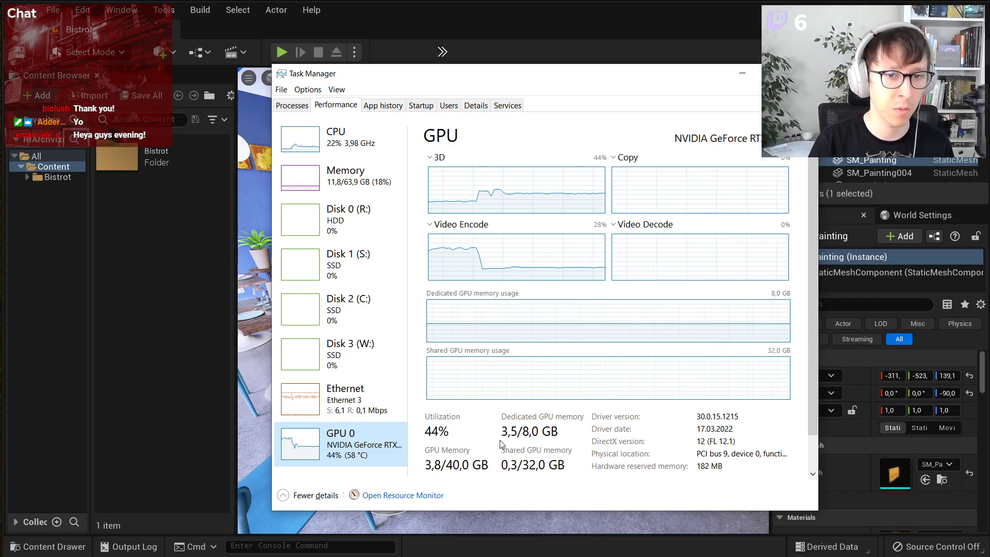
{"action": "left_click", "coordinate": [803, 74]}
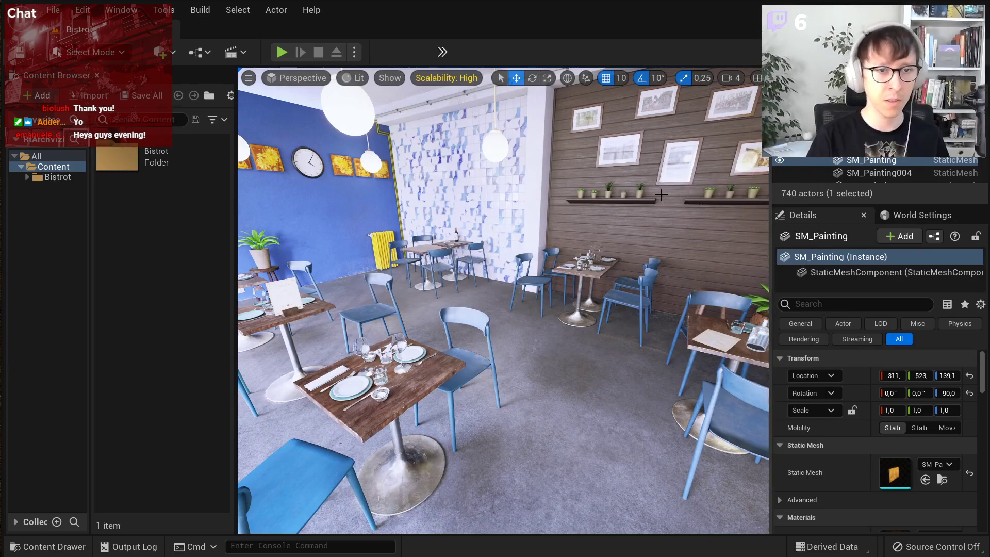
- Preview the restaurant scene in Wireframe view mode and return the viewport to Lit
{"action": "right_click_drag", "start_coordinate": [435, 254], "coordinate": [320, 336]}
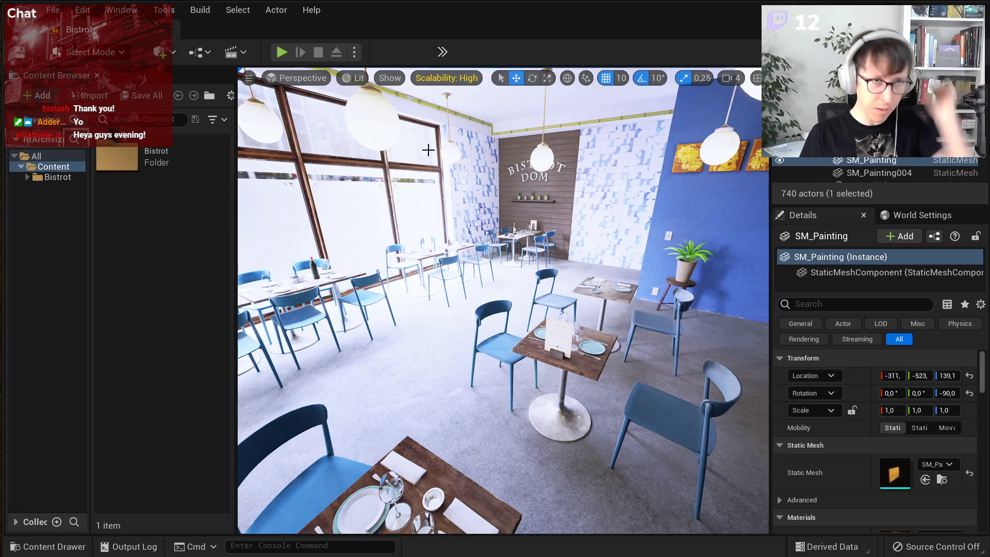
{"action": "left_click", "coordinate": [359, 78]}
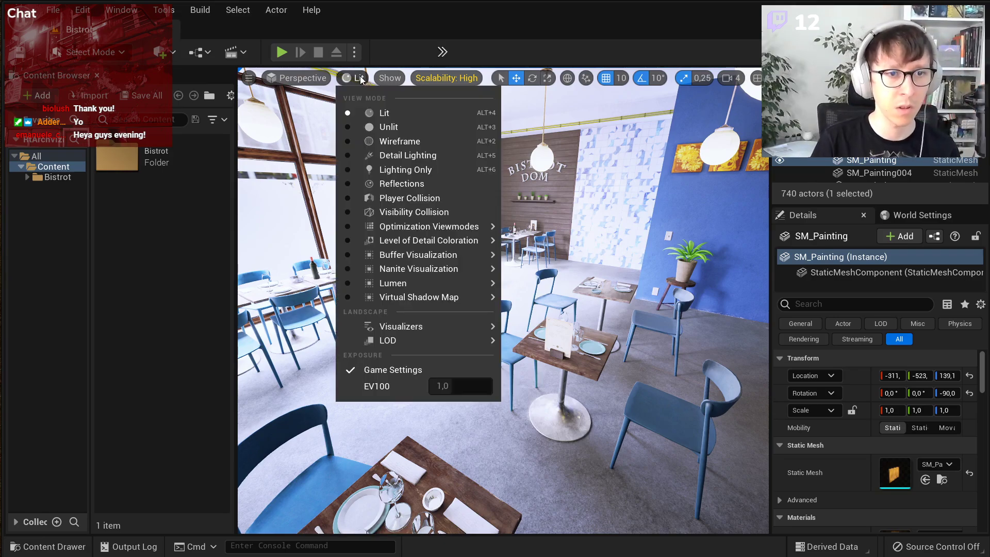
{"action": "mouse_move", "coordinate": [399, 242]}
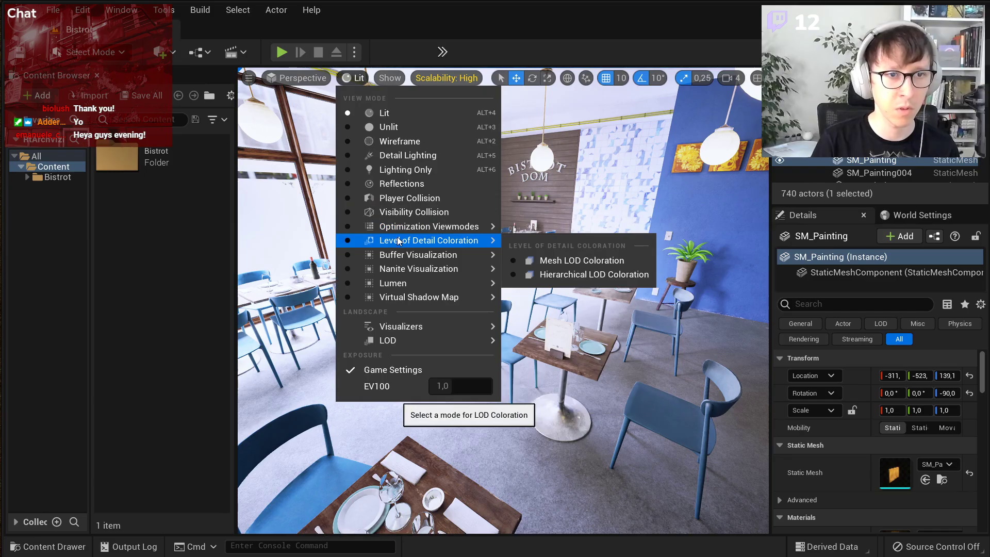
{"action": "mouse_move", "coordinate": [463, 268]}
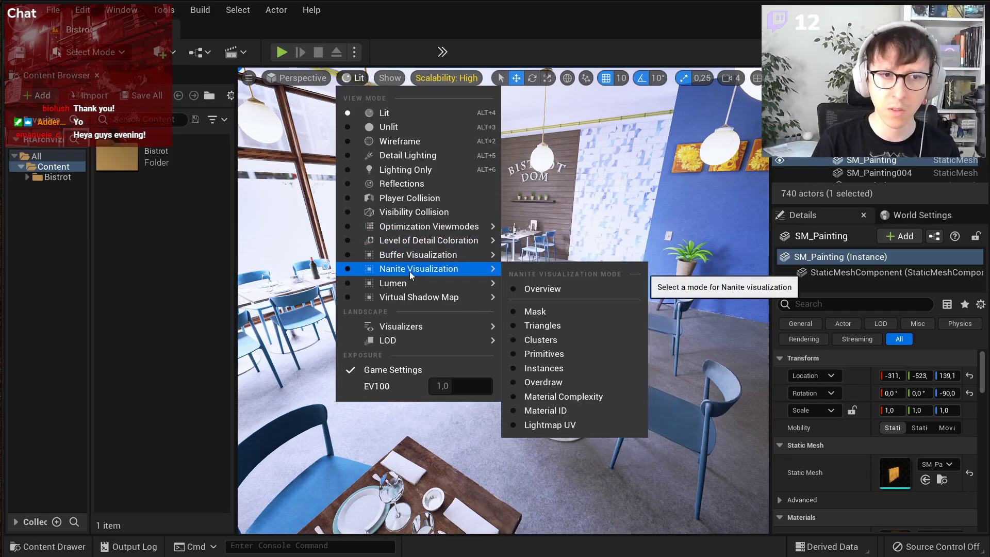
{"action": "left_click", "coordinate": [522, 323]}
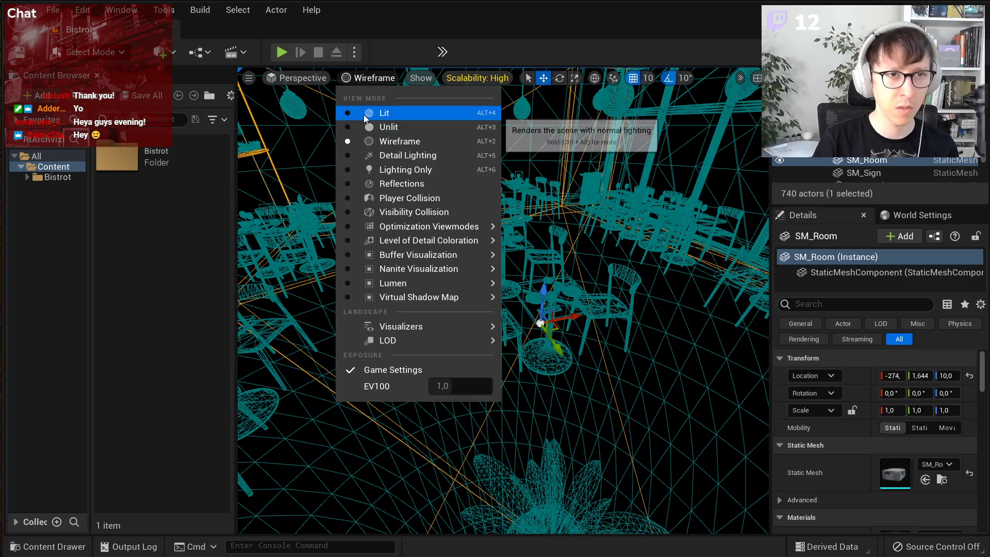
{"action": "left_click", "coordinate": [363, 114]}
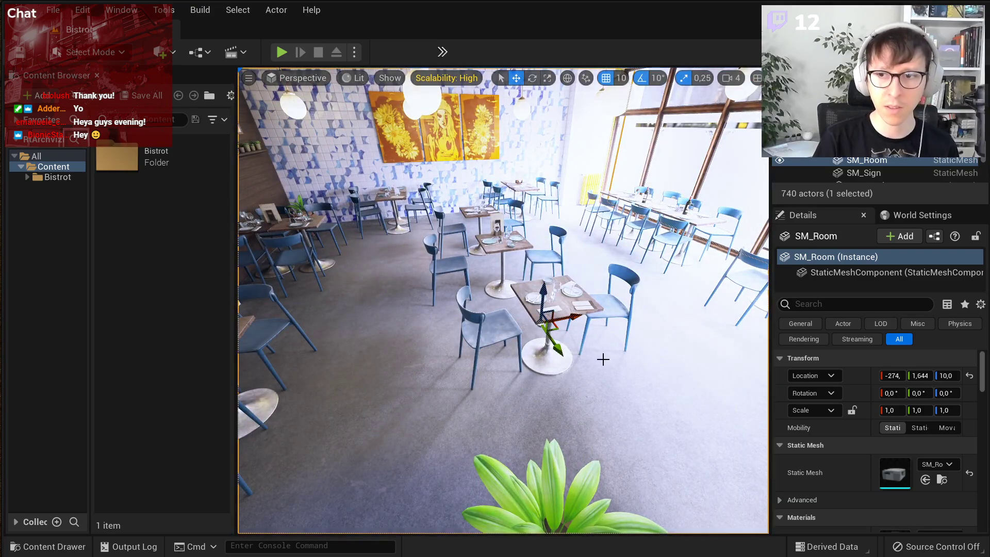
- Set the viewport's Resolution Scale to 100% in the scalability settings
{"action": "right_click_drag", "start_coordinate": [621, 360], "coordinate": [624, 364]}
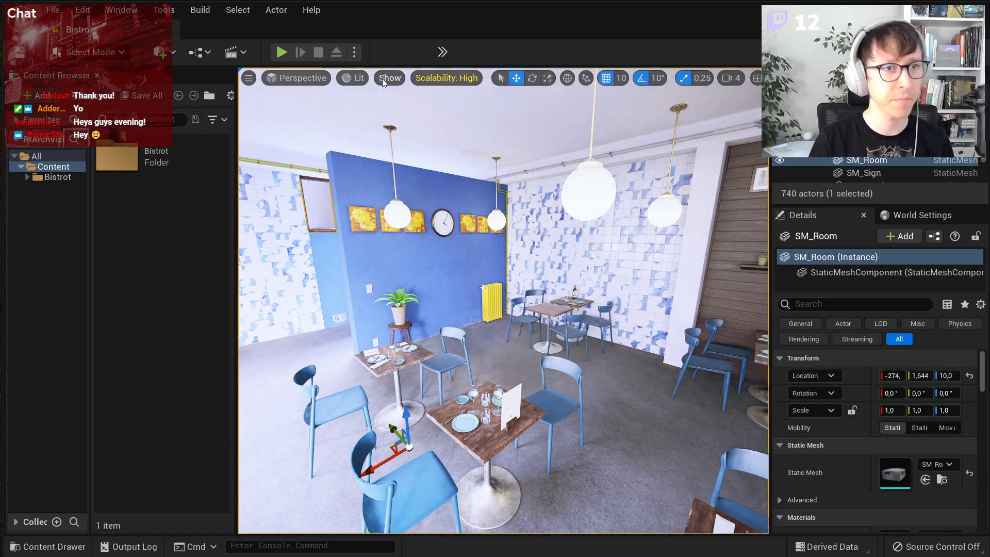
{"action": "right_click_drag", "start_coordinate": [374, 226], "coordinate": [374, 227]}
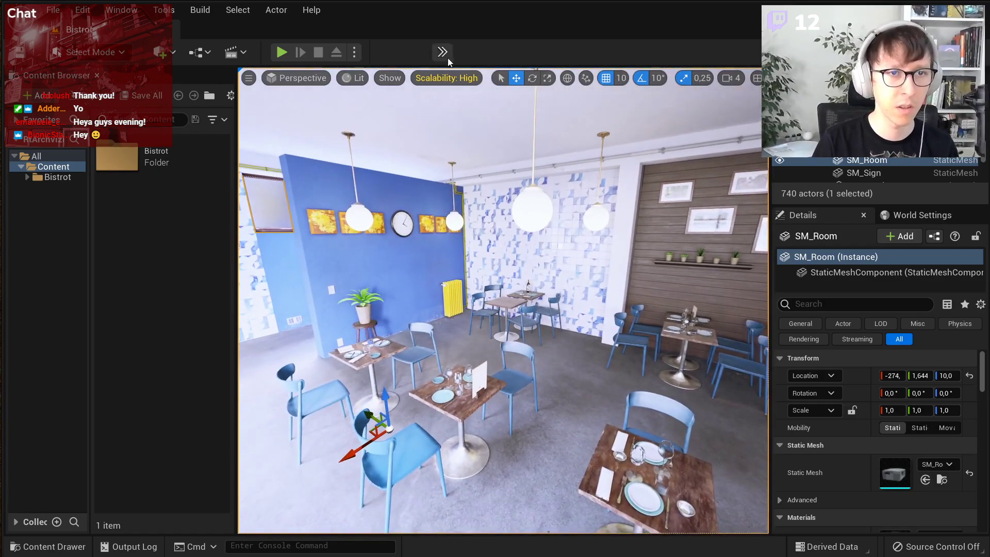
{"action": "left_click", "coordinate": [458, 78]}
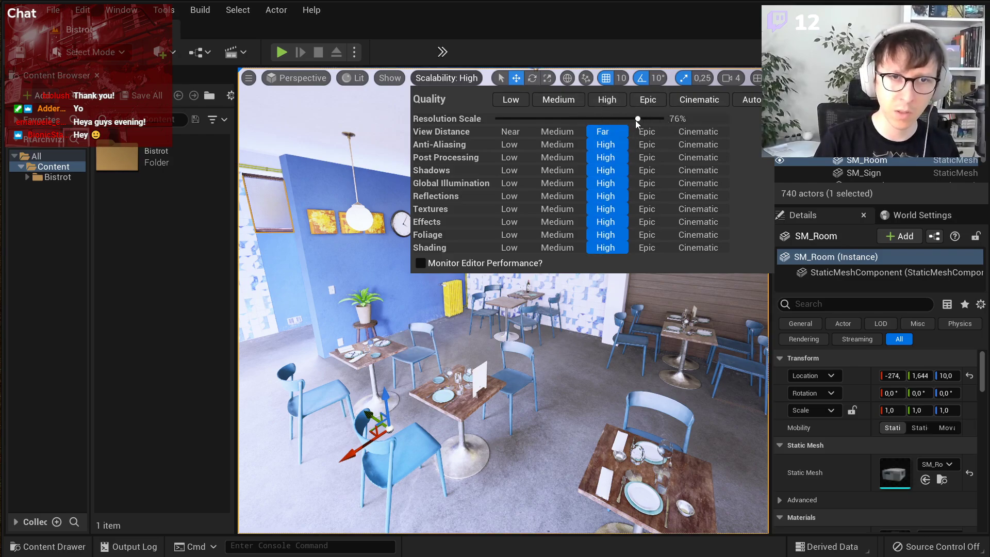
{"action": "left_click_drag", "start_coordinate": [637, 119], "coordinate": [680, 119]}
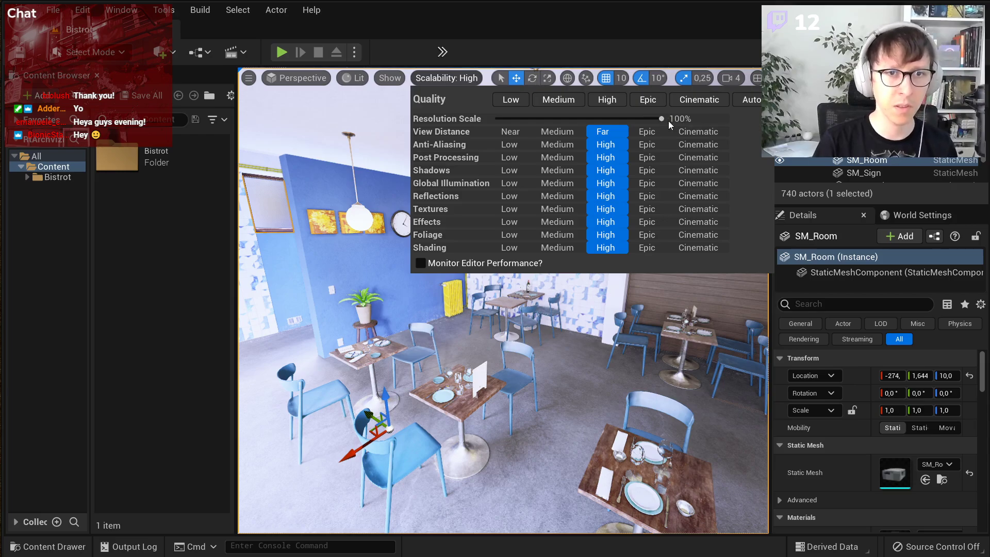
- Fly around the restaurant interior to examine the tables, tiled walls, lamps and paintings in the Lit view
{"action": "right_click_drag", "start_coordinate": [310, 130], "coordinate": [232, 138]}
{"action": "left_click", "coordinate": [345, 82]}
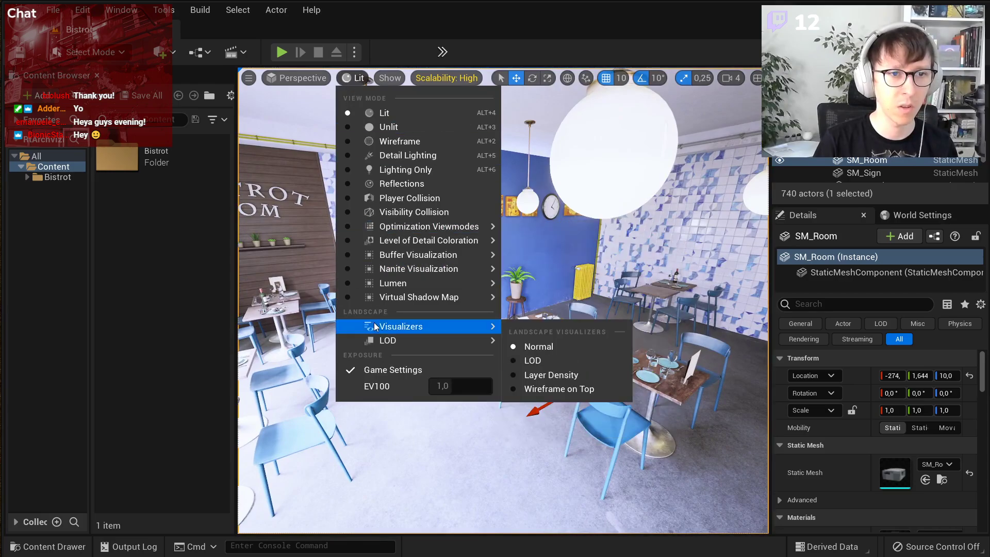
{"action": "right_click_drag", "start_coordinate": [622, 149], "coordinate": [672, 154]}
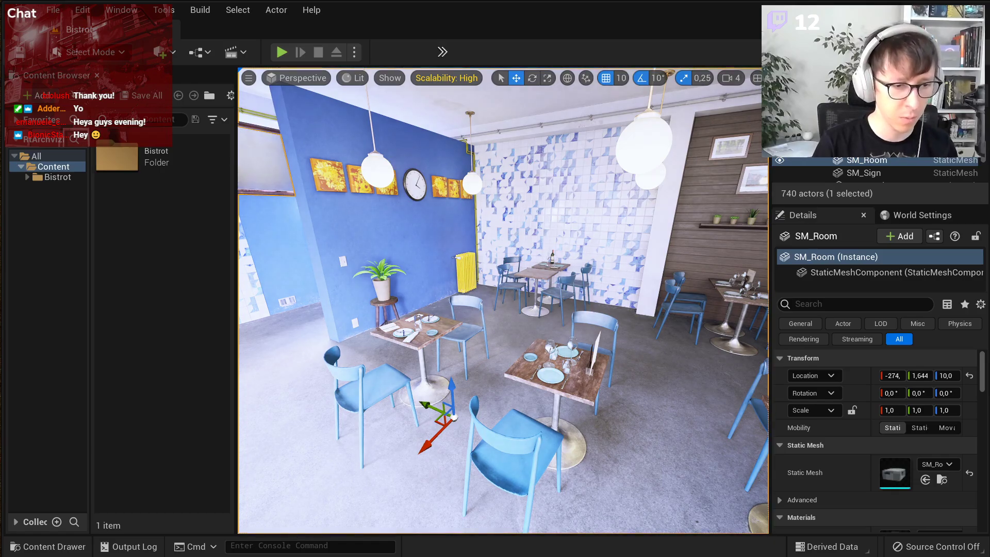
{"action": "right_click_drag", "start_coordinate": [526, 203], "coordinate": [556, 179]}
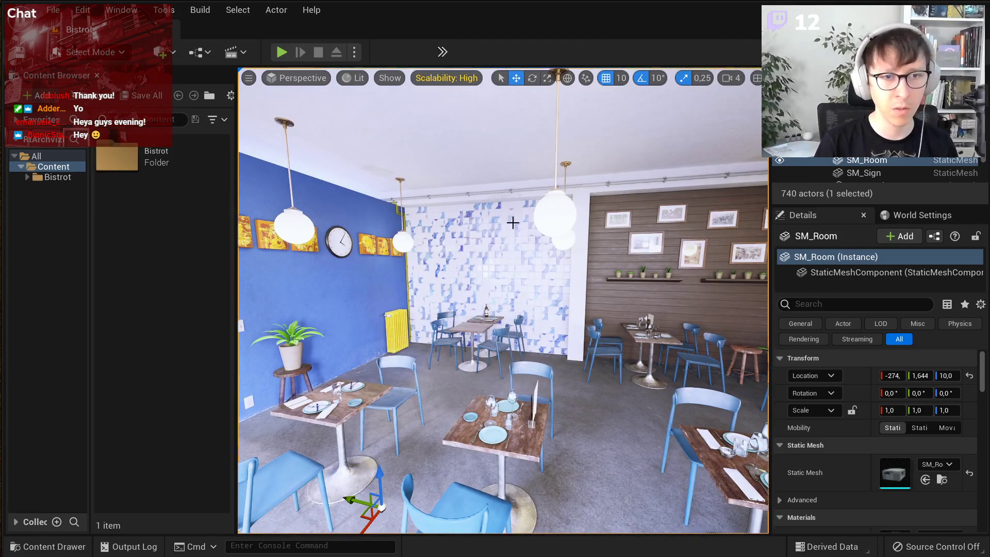
{"action": "key", "text": "a"}
{"action": "mouse_move", "coordinate": [505, 224]}
{"action": "right_mouse_down"}
{"action": "mouse_move", "coordinate": [528, 223]}
{"action": "mouse_move", "coordinate": [519, 223]}
{"action": "right_mouse_up"}
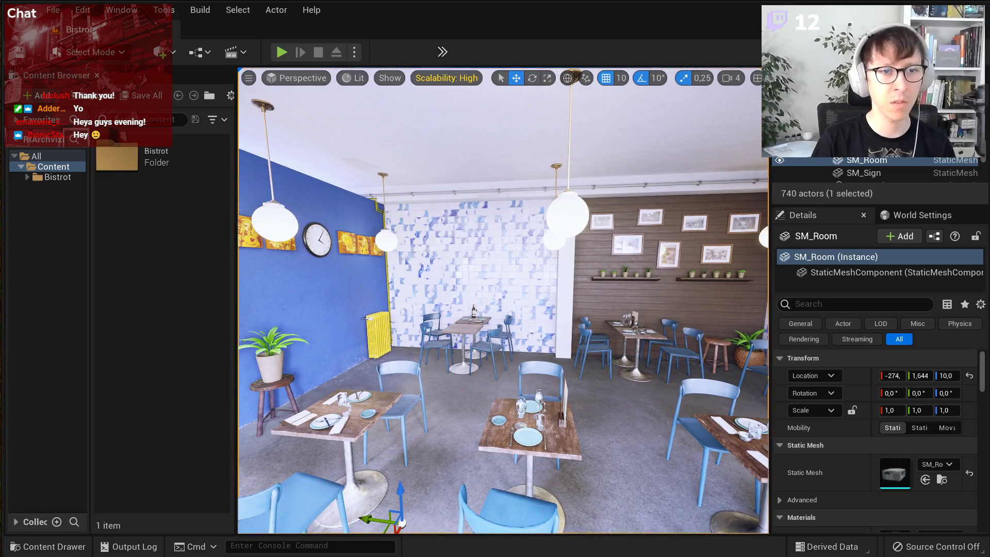
{"action": "key", "text": "a"}
{"action": "right_click_drag", "start_coordinate": [520, 223], "coordinate": [592, 223]}
{"action": "key", "text": "d"}
{"action": "key", "text": "s"}
{"action": "key", "text": "w"}
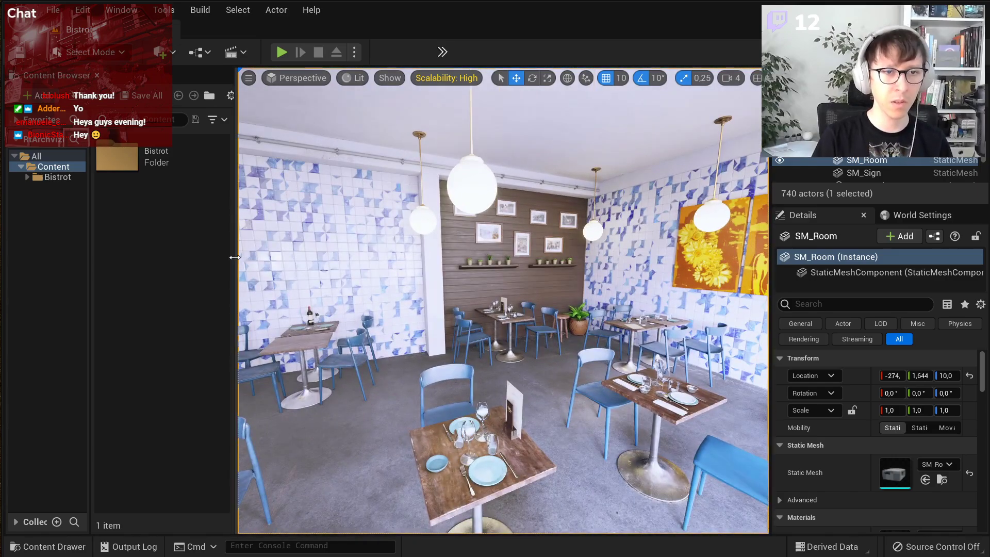
- Narrow the Content Browser to widen the viewport, frame the dining tables and switch the viewport to immersive full screen
{"action": "left_click_drag", "start_coordinate": [235, 256], "coordinate": [165, 257]}
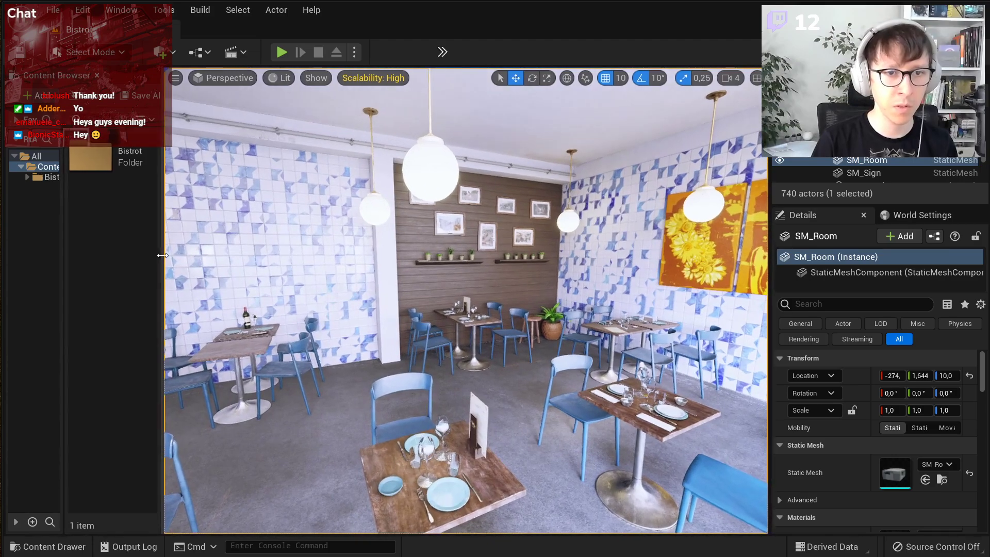
{"action": "key", "text": "s"}
{"action": "right_click_drag", "start_coordinate": [440, 217], "coordinate": [415, 216]}
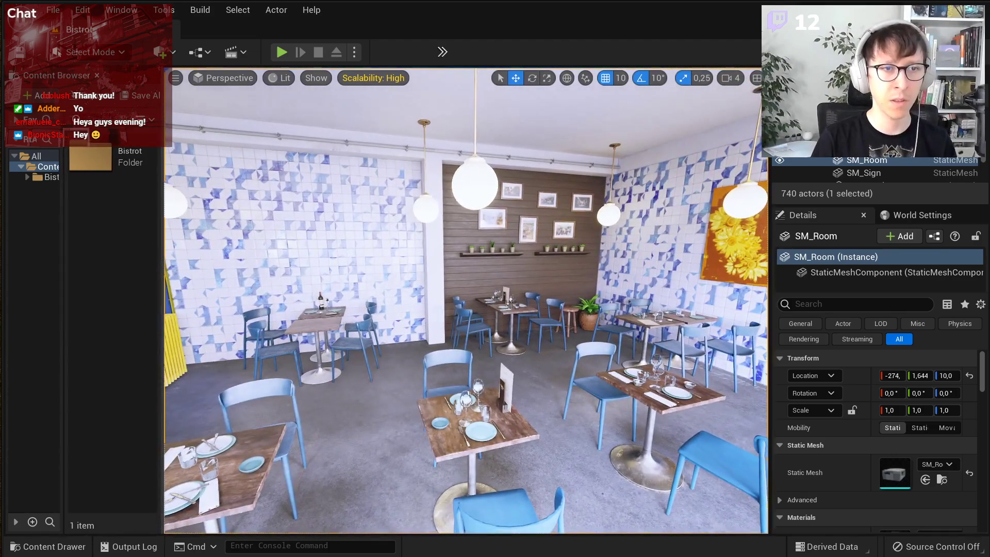
{"action": "left_click", "coordinate": [274, 79]}
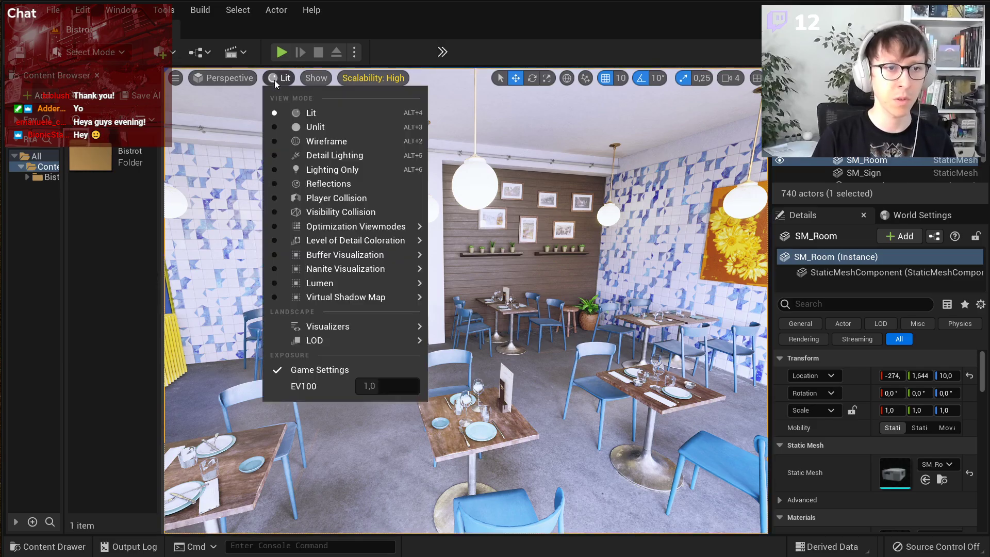
{"action": "left_click", "coordinate": [583, 64]}
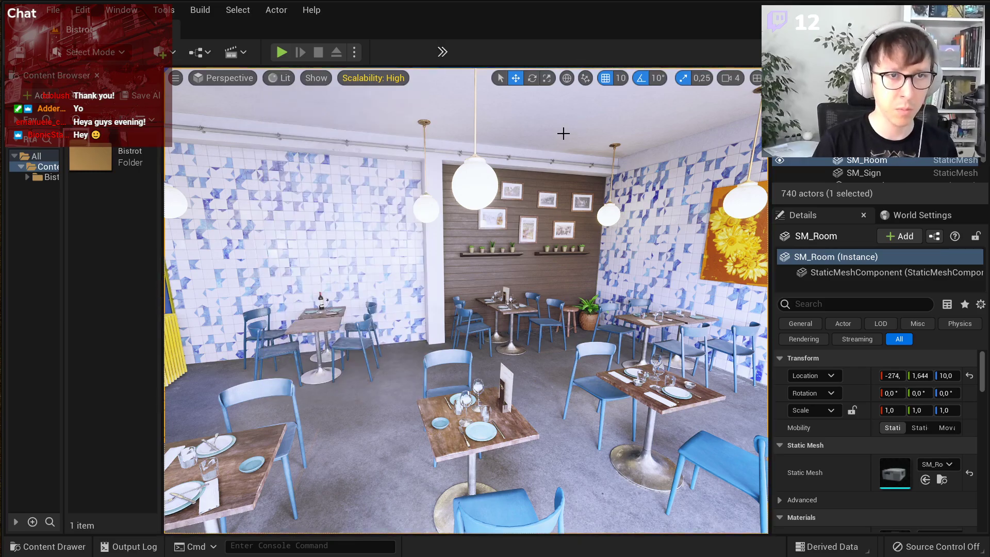
{"action": "right_click_drag", "start_coordinate": [561, 142], "coordinate": [547, 155]}
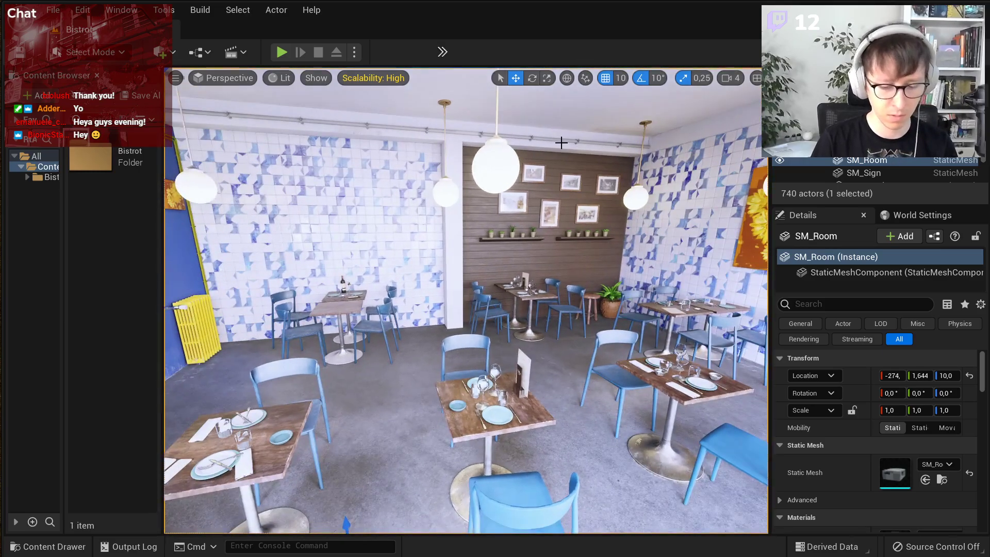
{"action": "key", "text": "F11"}
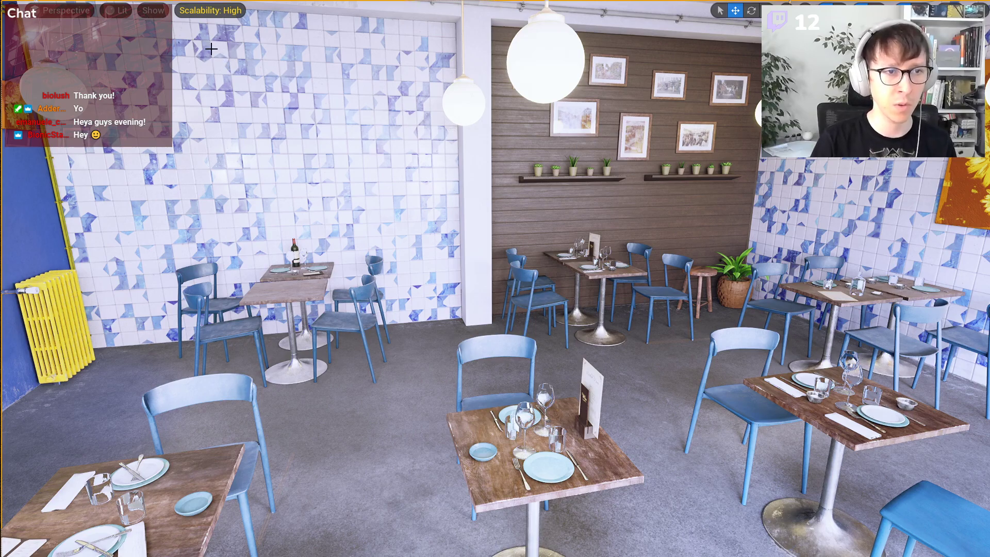
- Display the scene's Roughness buffer visualization, followed by its Base Color buffer
{"action": "left_click", "coordinate": [110, 11]}
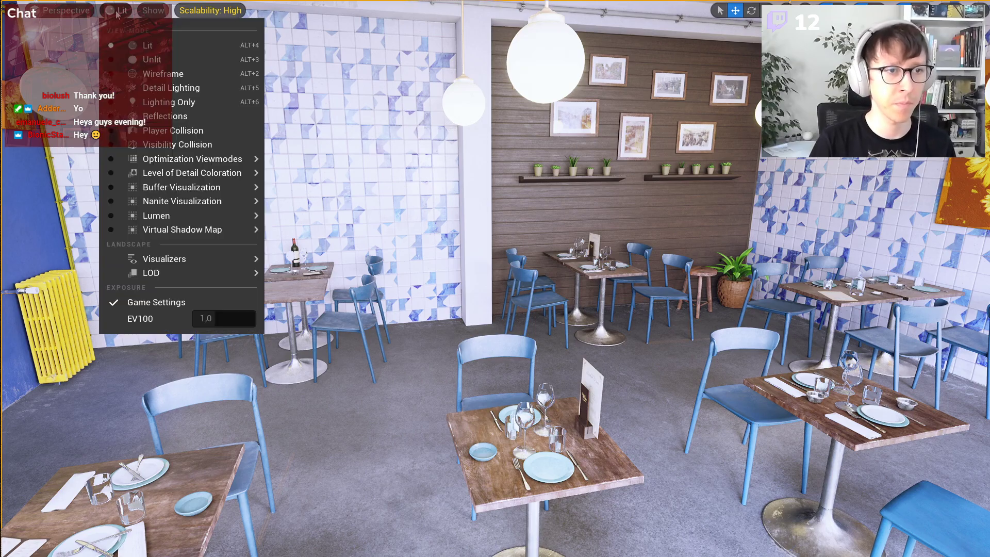
{"action": "mouse_move", "coordinate": [175, 185]}
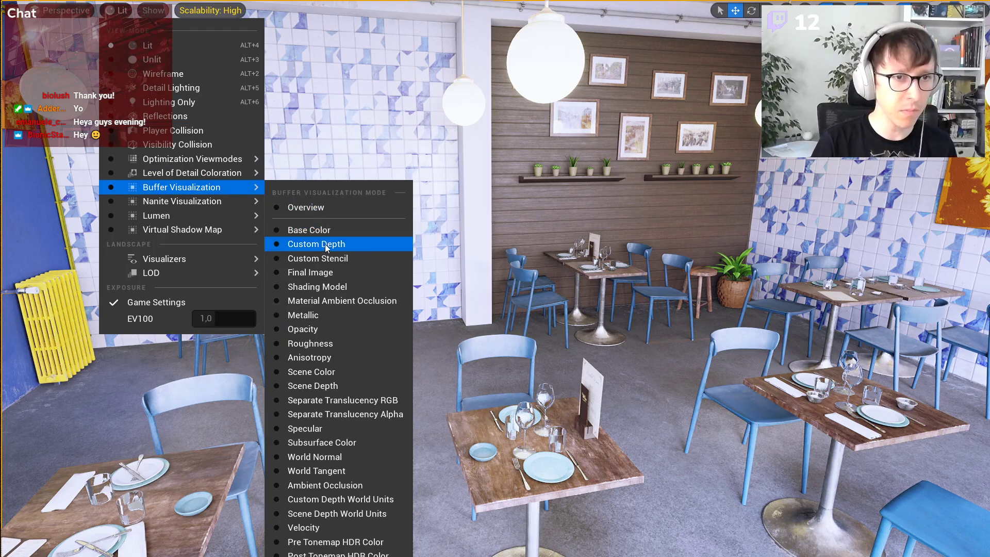
{"action": "left_click", "coordinate": [331, 343]}
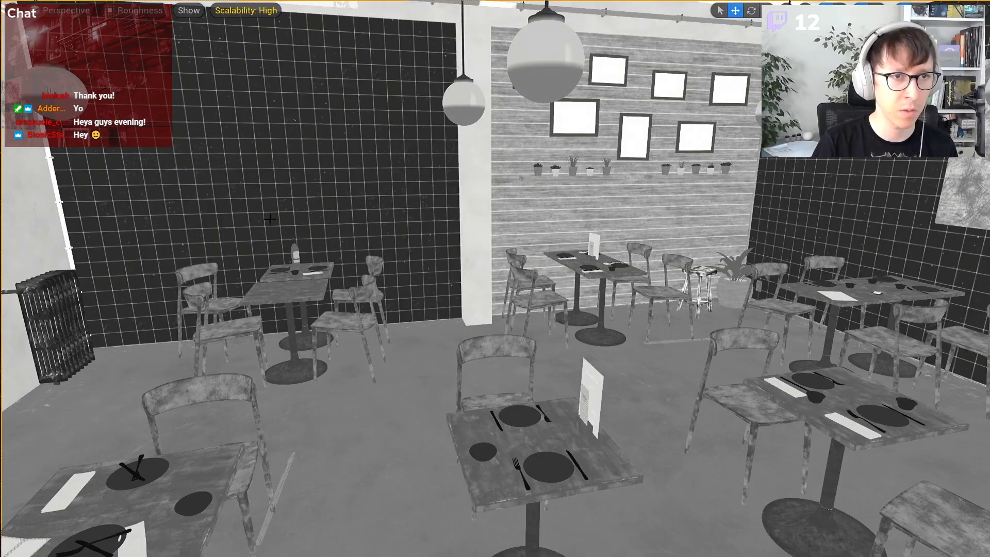
{"action": "left_click", "coordinate": [130, 12]}
{"action": "mouse_move", "coordinate": [206, 187]}
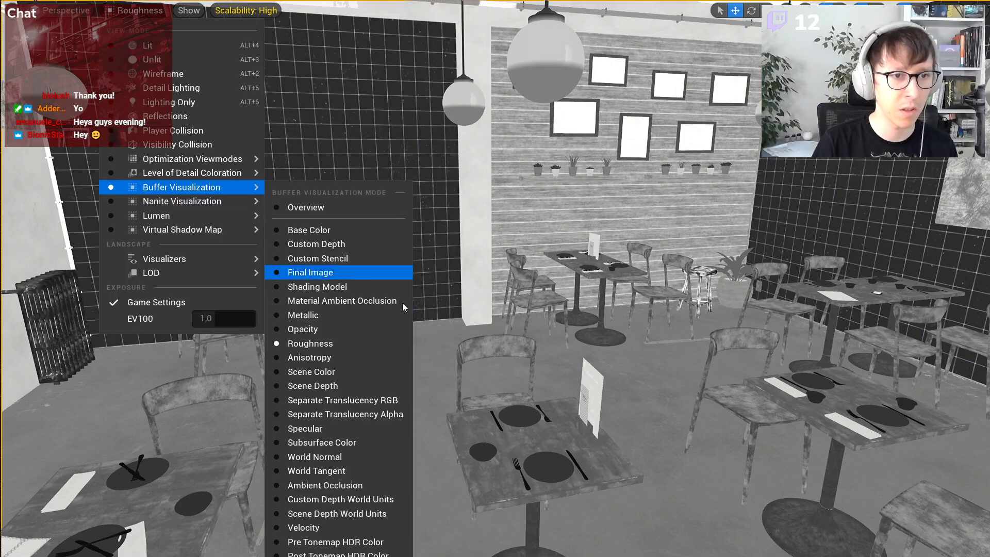
{"action": "left_click", "coordinate": [315, 230]}
- Display the scene's Metallic buffer visualization, followed by its World Normal buffer
{"action": "left_click", "coordinate": [147, 11]}
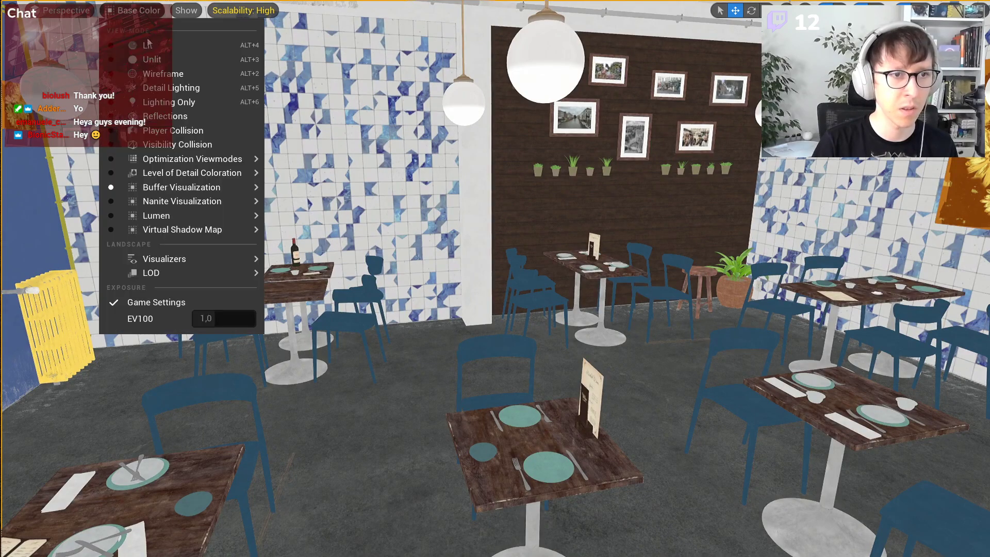
{"action": "mouse_move", "coordinate": [240, 184]}
{"action": "left_click", "coordinate": [335, 319]}
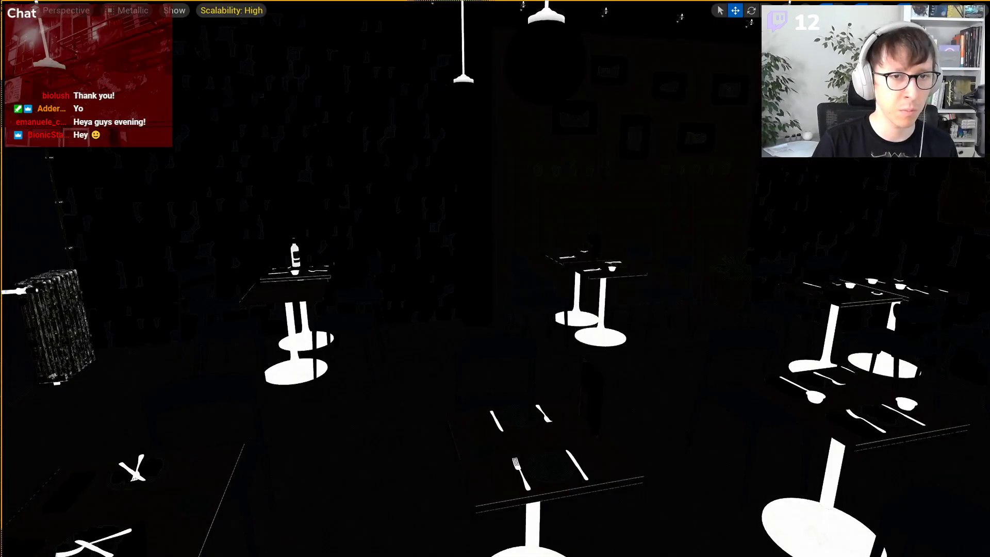
{"action": "left_click", "coordinate": [129, 10]}
{"action": "mouse_move", "coordinate": [190, 185]}
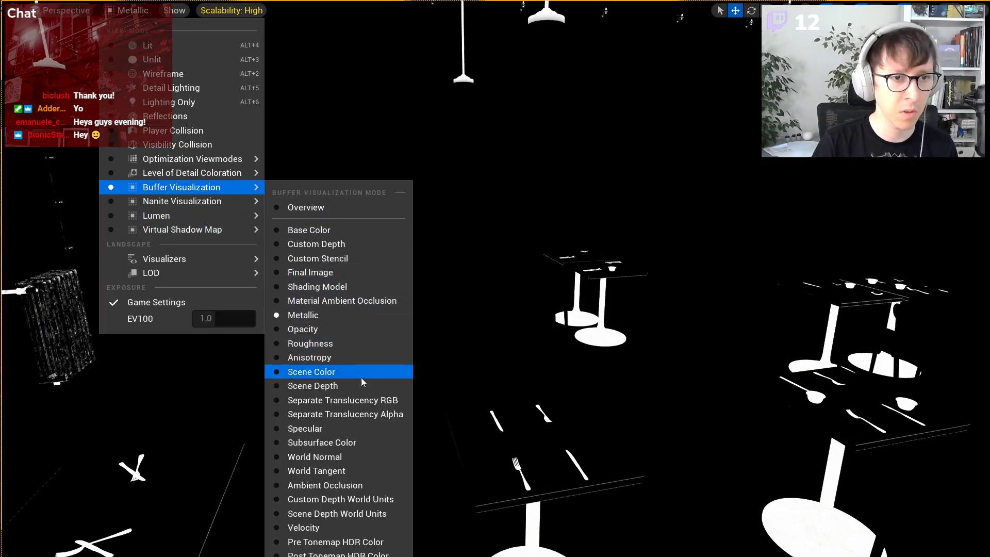
{"action": "left_click", "coordinate": [352, 455]}
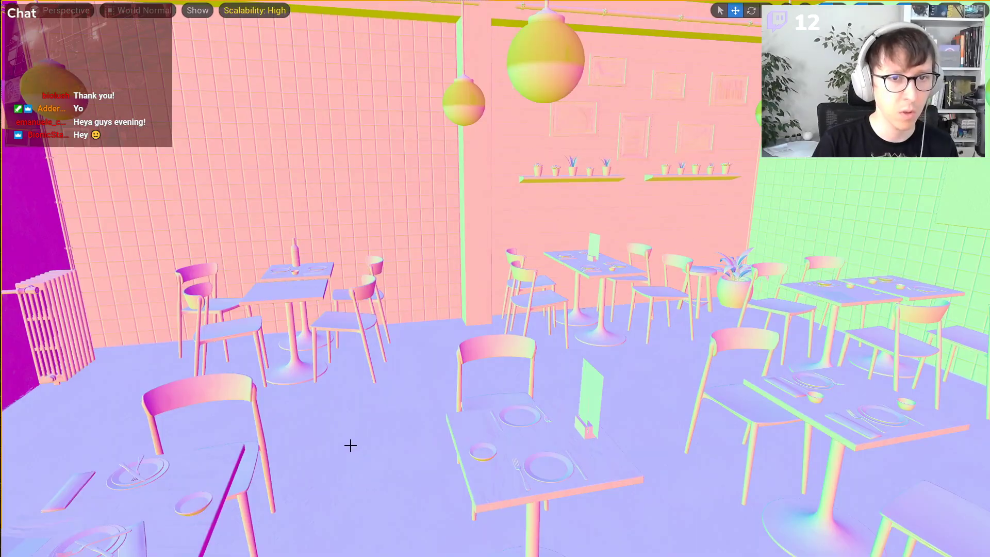
- Display the Buffer Visualization overview and return to the Lit view outside immersive full screen
{"action": "left_click", "coordinate": [155, 13]}
{"action": "mouse_move", "coordinate": [192, 189]}
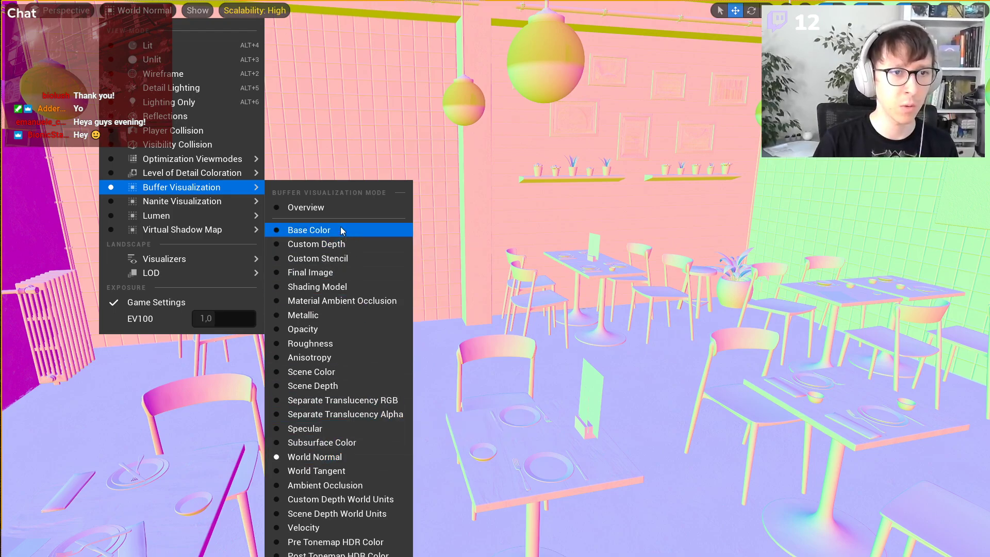
{"action": "left_click", "coordinate": [333, 208]}
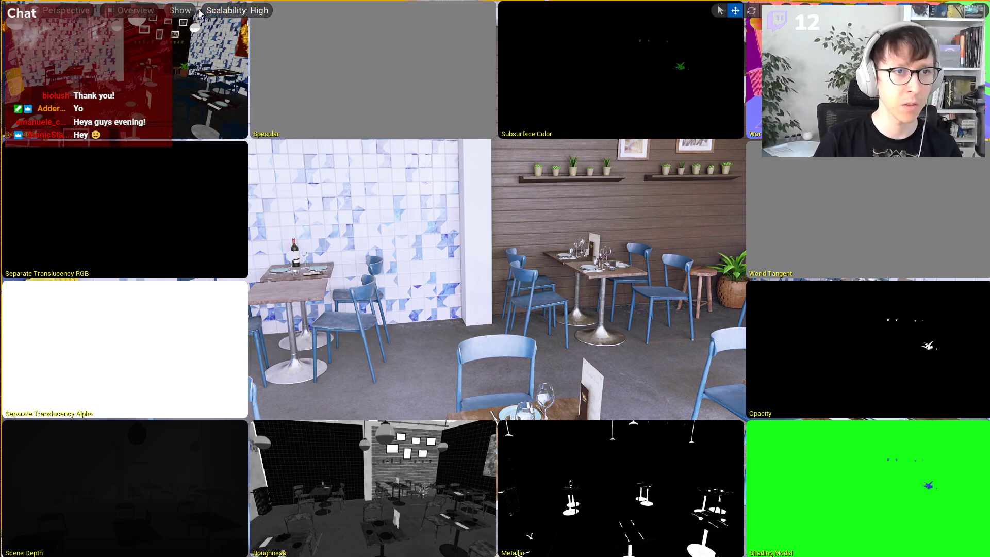
{"action": "left_click", "coordinate": [130, 11]}
{"action": "left_click", "coordinate": [146, 31]}
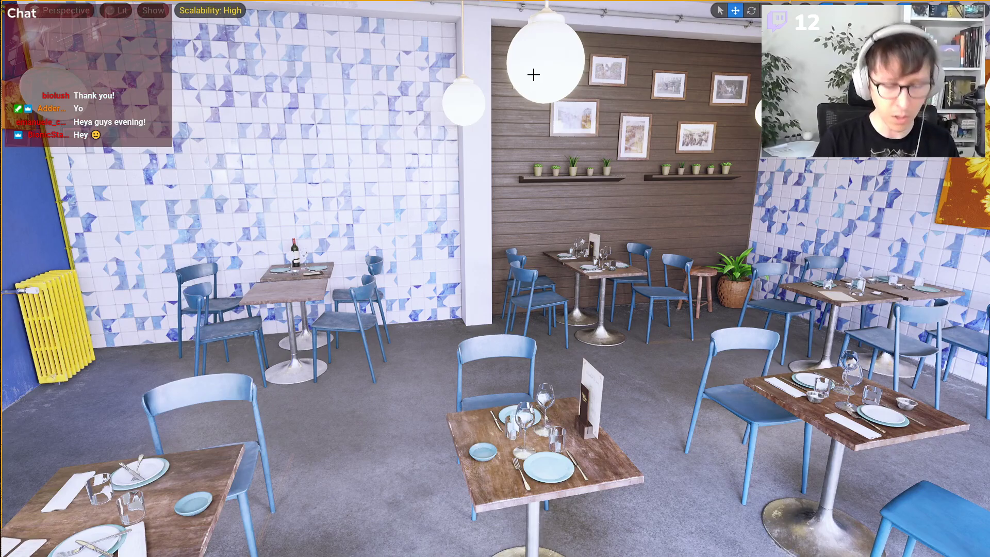
{"action": "key", "text": "F11"}
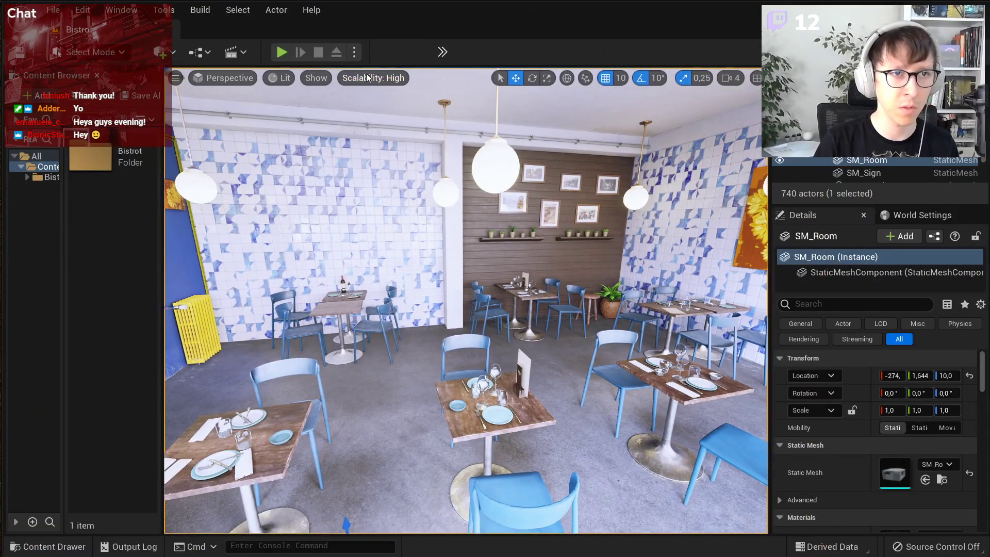
- Lower the viewport's resolution scale to 1%
{"action": "left_click", "coordinate": [316, 78]}
{"action": "left_click", "coordinate": [355, 80]}
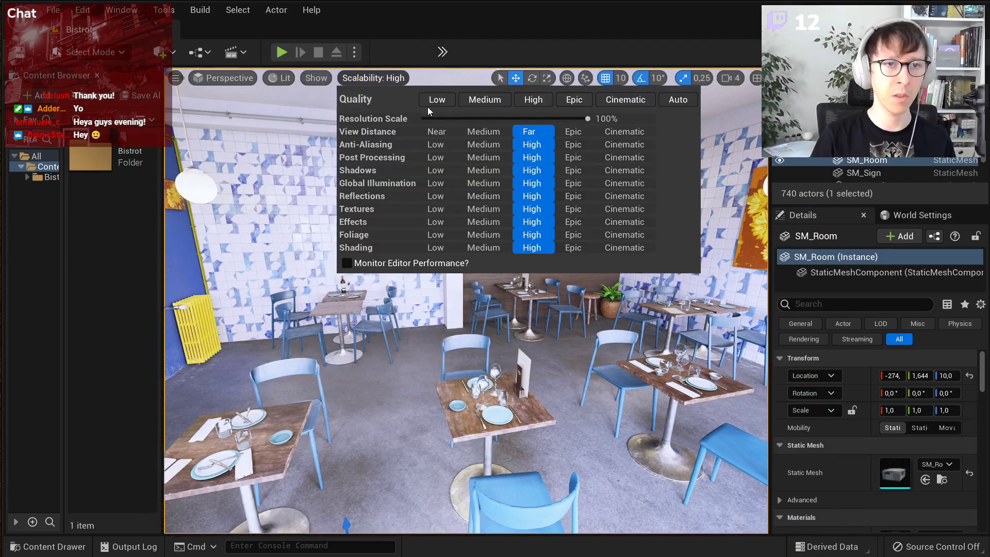
{"action": "left_click_drag", "start_coordinate": [447, 119], "coordinate": [414, 120]}
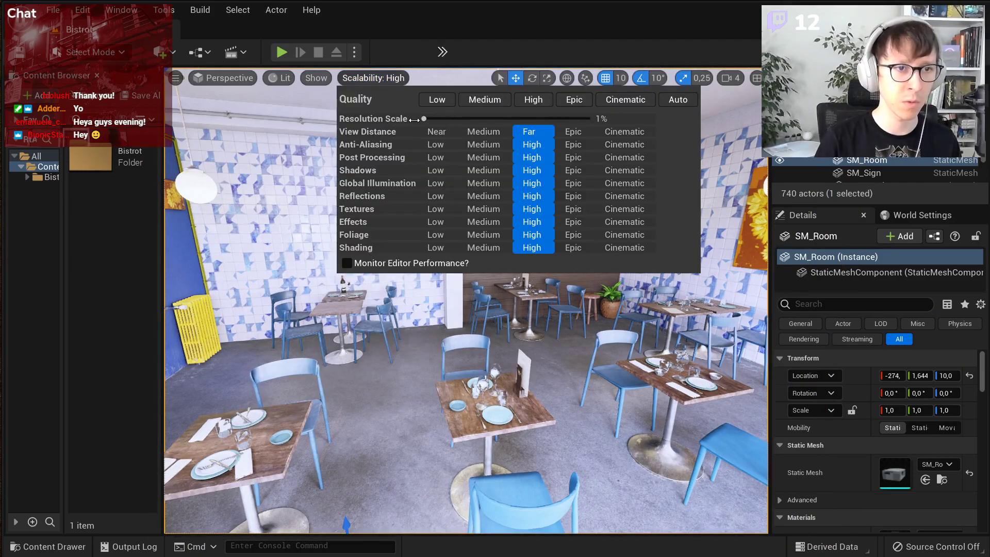
{"action": "left_click", "coordinate": [225, 237]}
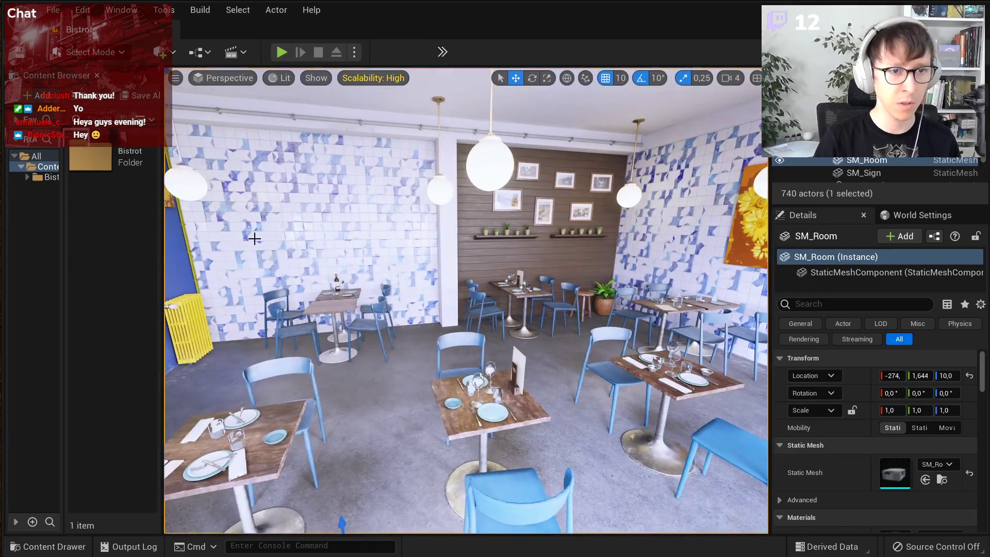
- Inspect the dining tables and tiled walls in immersive full screen, ending back in the standard editor layout
{"action": "key", "text": "F11"}
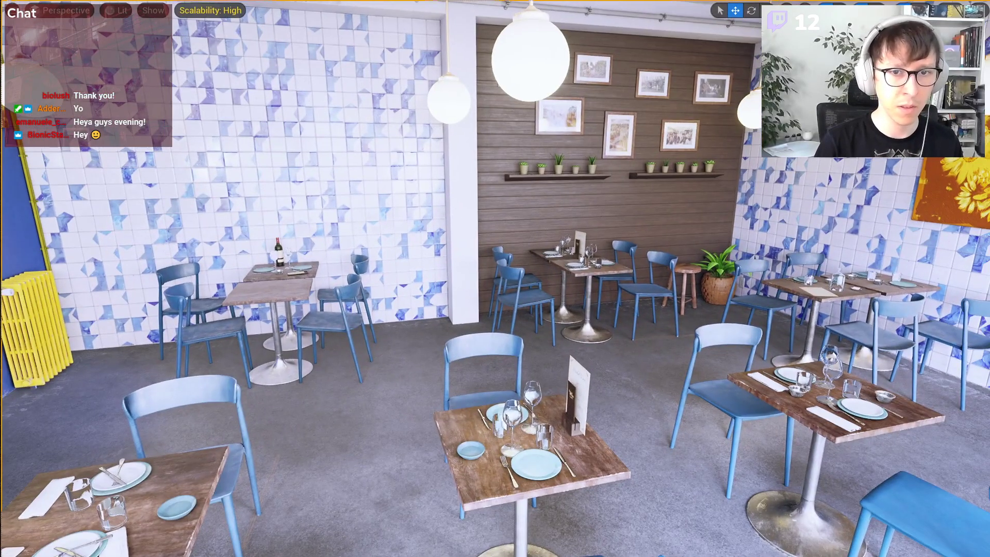
{"action": "right_click", "coordinate": [470, 205]}
{"action": "mouse_move", "coordinate": [482, 205]}
{"action": "right_mouse_down"}
{"action": "mouse_move", "coordinate": [500, 205]}
{"action": "mouse_move", "coordinate": [486, 204]}
{"action": "right_mouse_up"}
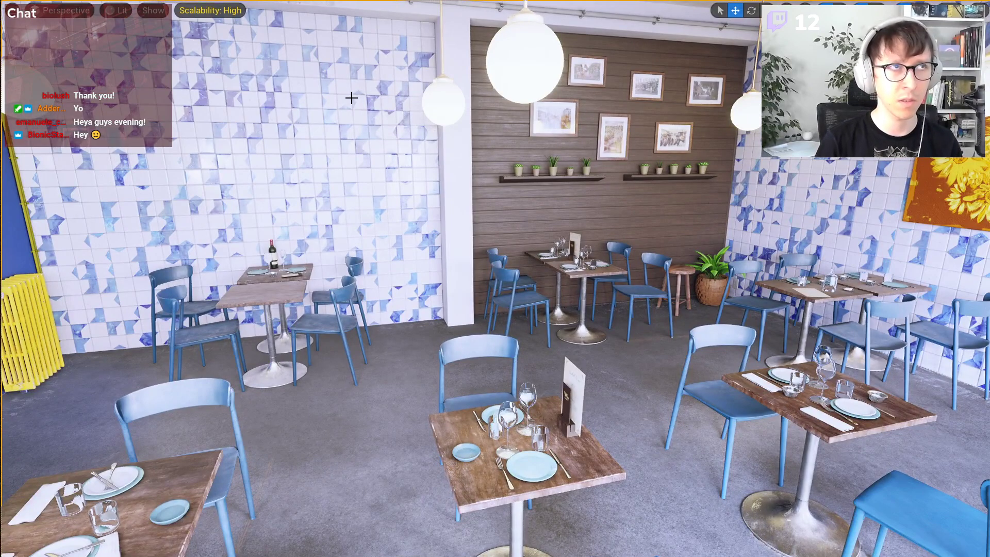
{"action": "scroll", "coordinate": [351, 97], "scroll_direction": "up", "scroll_amount": 2}
{"action": "left_click", "coordinate": [112, 14]}
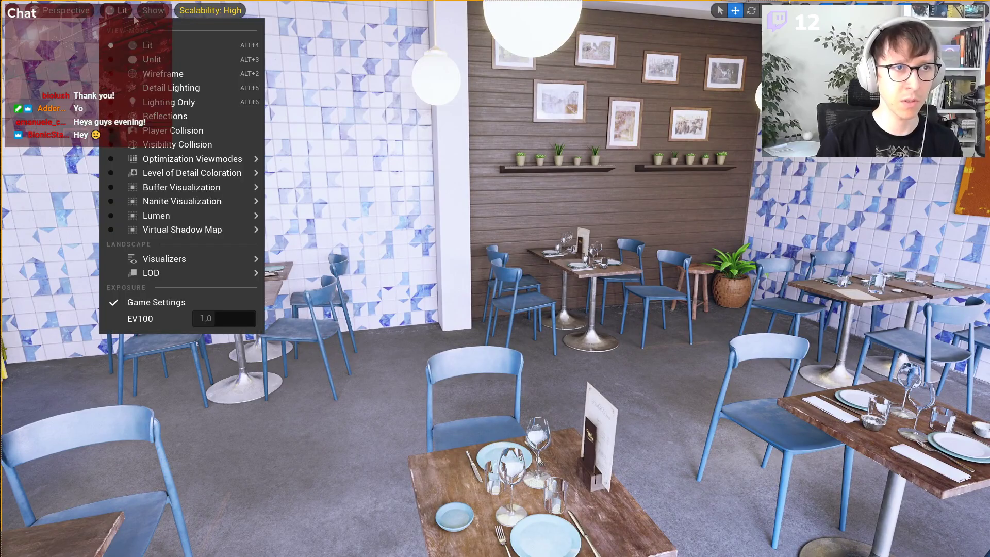
{"action": "mouse_move", "coordinate": [444, 68]}
{"action": "right_mouse_down"}
{"action": "mouse_move", "coordinate": [432, 69]}
{"action": "mouse_move", "coordinate": [443, 71]}
{"action": "right_mouse_up"}
{"action": "key", "text": "F11"}
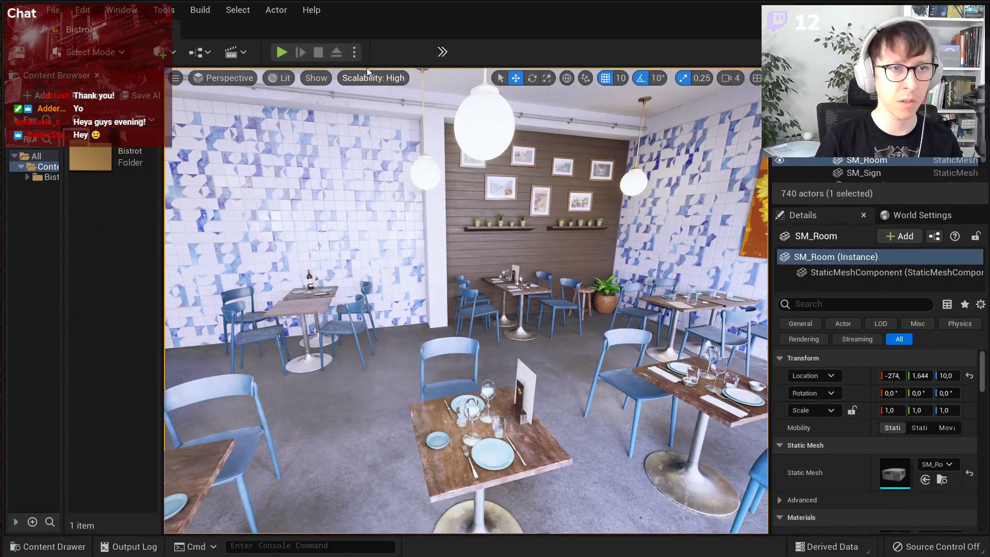
{"action": "left_click", "coordinate": [441, 52]}
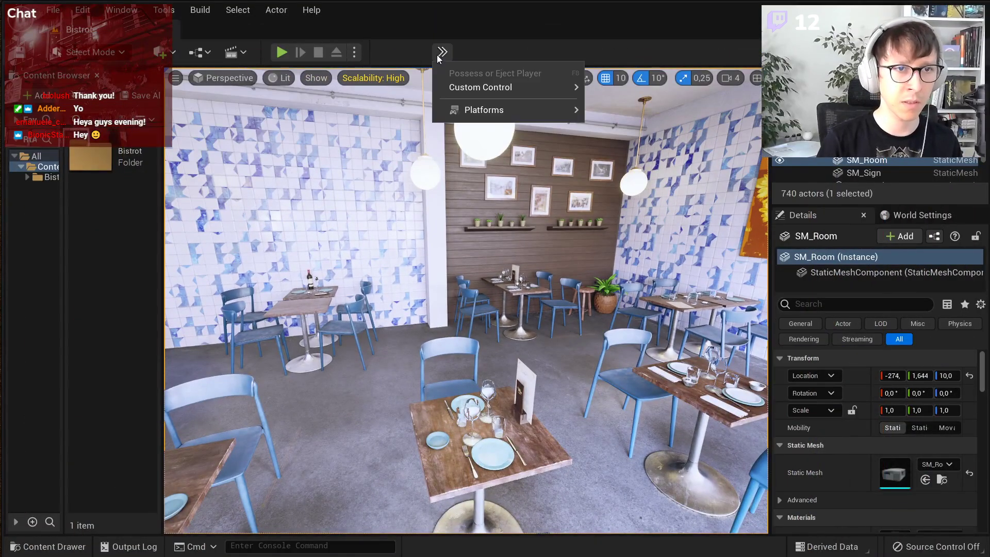
{"action": "left_click", "coordinate": [316, 77]}
{"action": "left_click", "coordinate": [281, 78]}
{"action": "left_click", "coordinate": [281, 77]}
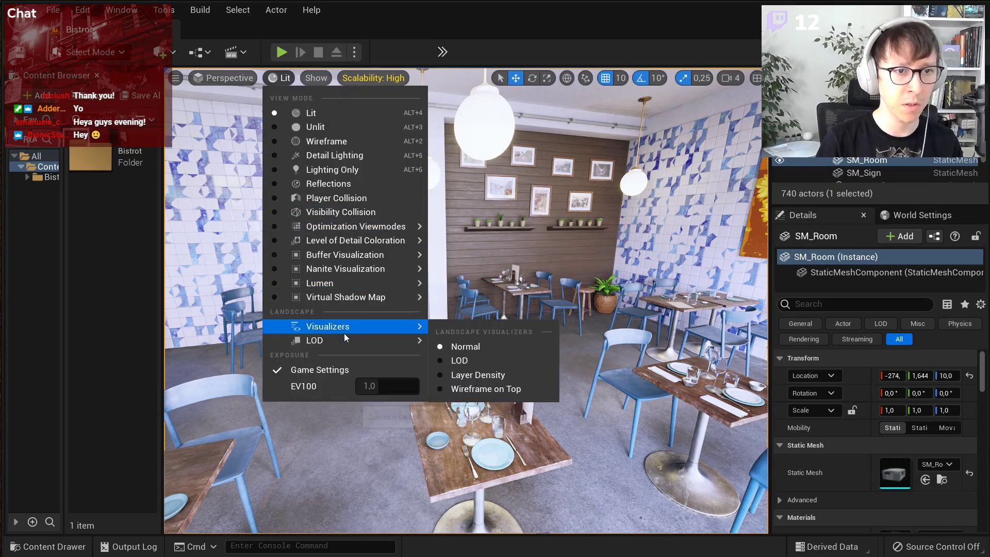
{"action": "left_click", "coordinate": [233, 78]}
- Set the viewport's resolution scale to 100% in the scalability settings
{"action": "left_click", "coordinate": [373, 78]}
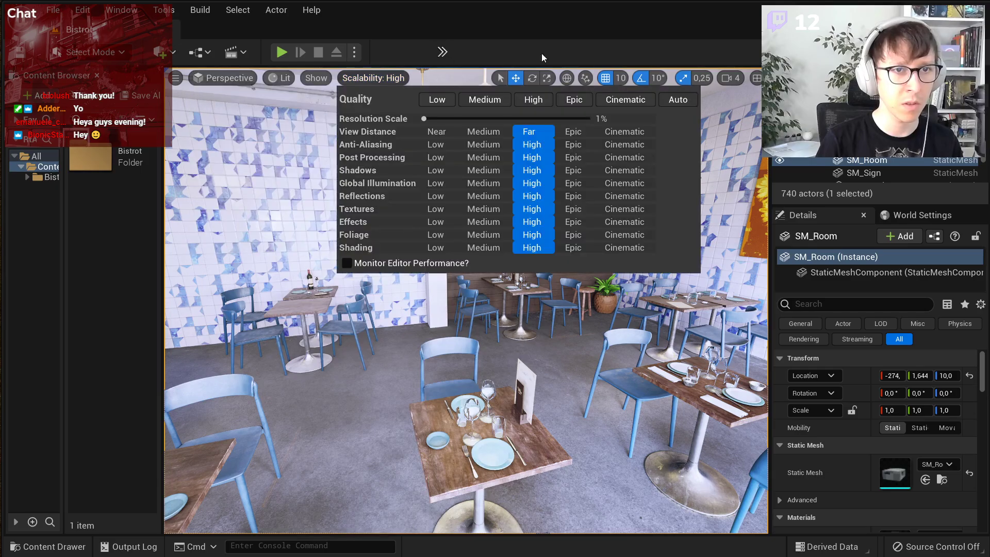
{"action": "left_click", "coordinate": [376, 80]}
{"action": "left_click", "coordinate": [379, 81]}
{"action": "left_click_drag", "start_coordinate": [485, 121], "coordinate": [598, 120]}
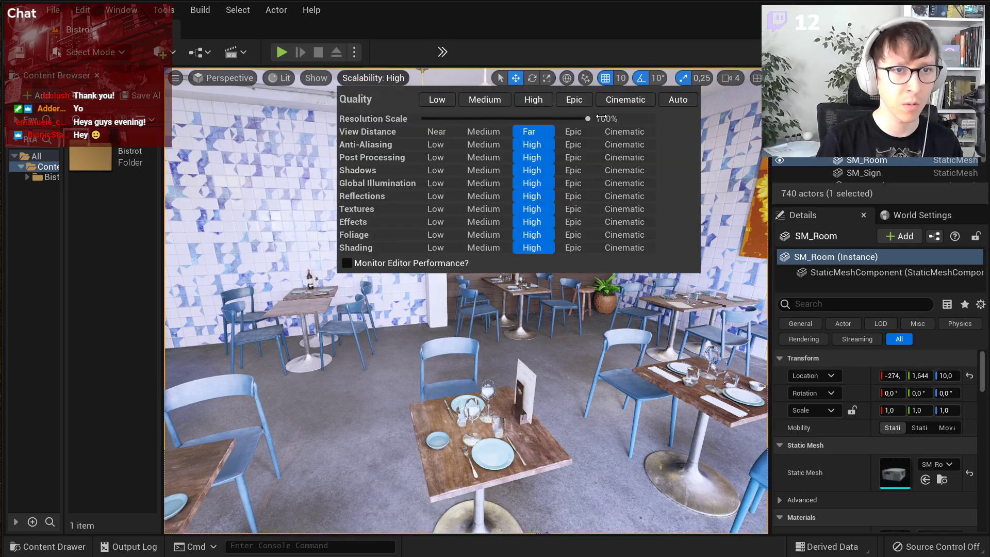
- Display the World Normal buffer visualization of the dining area and restore the Lit view
{"action": "mouse_move", "coordinate": [457, 308]}
{"action": "right_mouse_down"}
{"action": "mouse_move", "coordinate": [468, 308]}
{"action": "mouse_move", "coordinate": [462, 300]}
{"action": "right_mouse_up"}
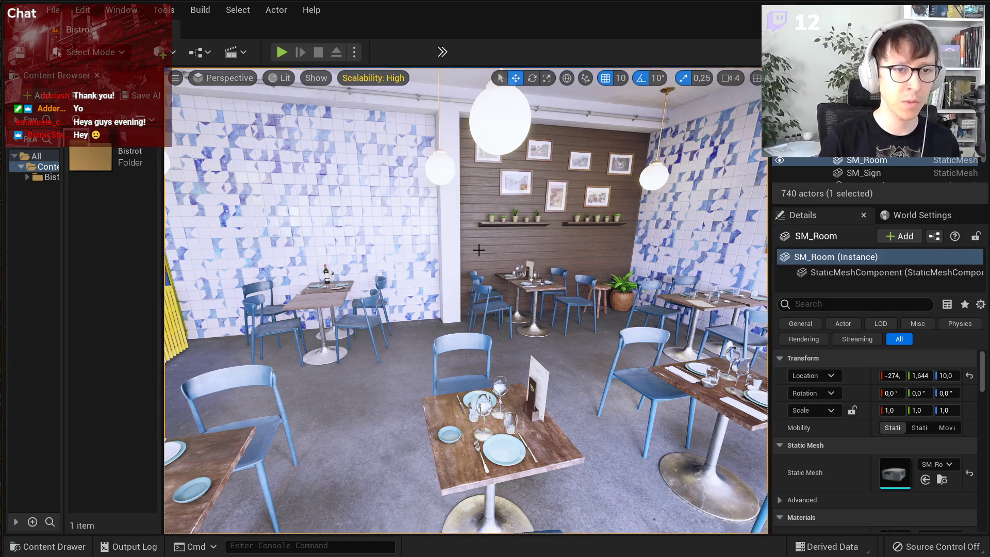
{"action": "left_click", "coordinate": [280, 78]}
{"action": "mouse_move", "coordinate": [375, 252]}
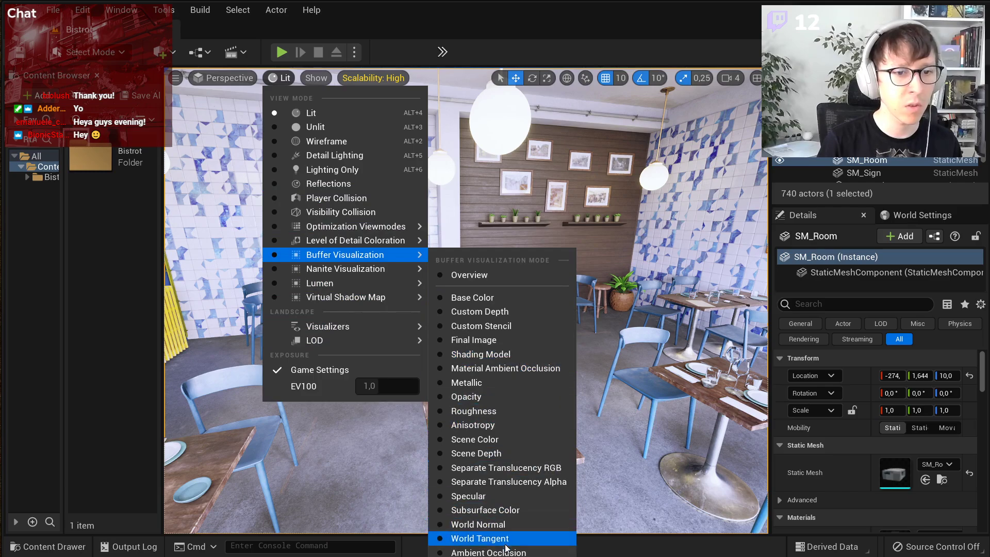
{"action": "left_click", "coordinate": [506, 523]}
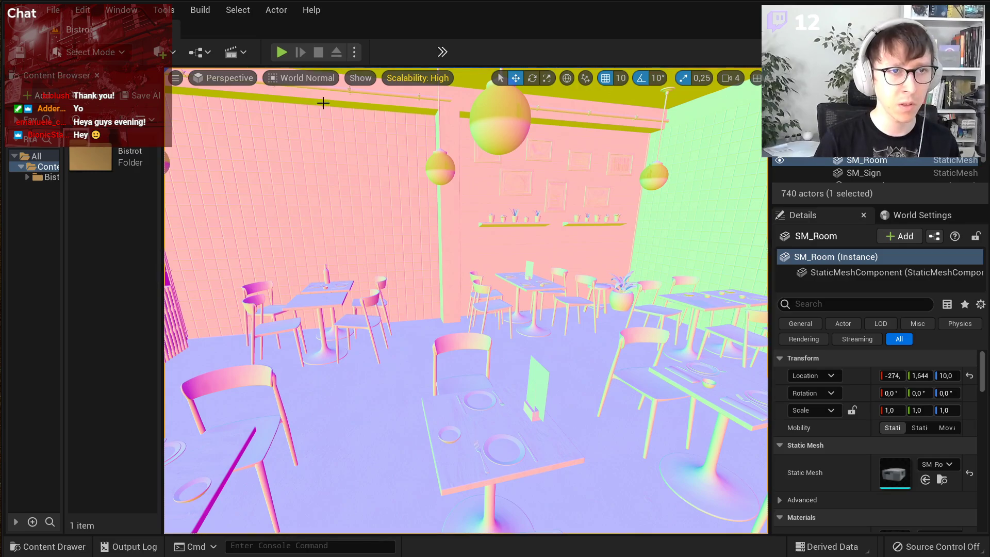
{"action": "left_click", "coordinate": [308, 79]}
{"action": "left_click", "coordinate": [308, 108]}
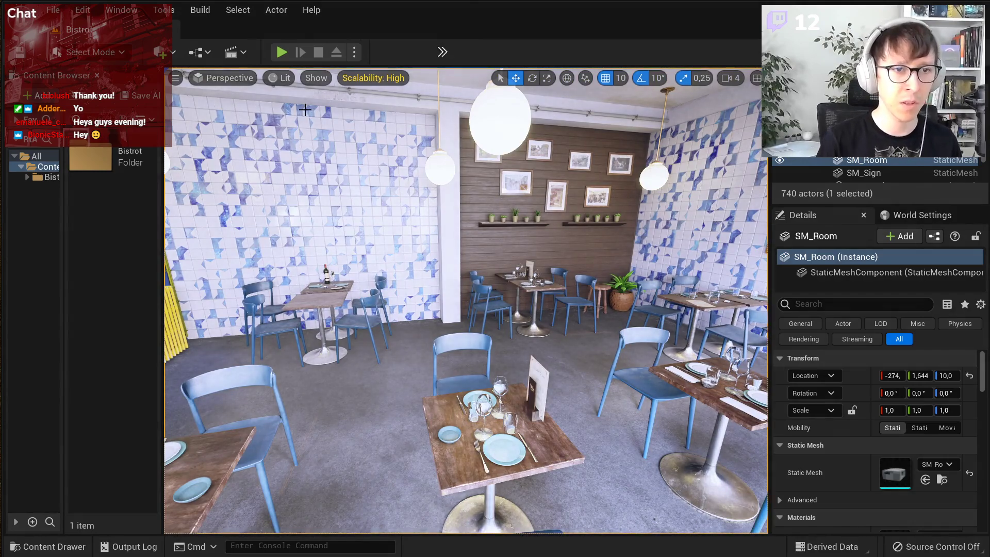
- Fly around the dining tables and look through the available optimization view modes
{"action": "right_click_drag", "start_coordinate": [320, 148], "coordinate": [355, 176]}
{"action": "key", "text": "w"}
{"action": "key", "text": "a"}
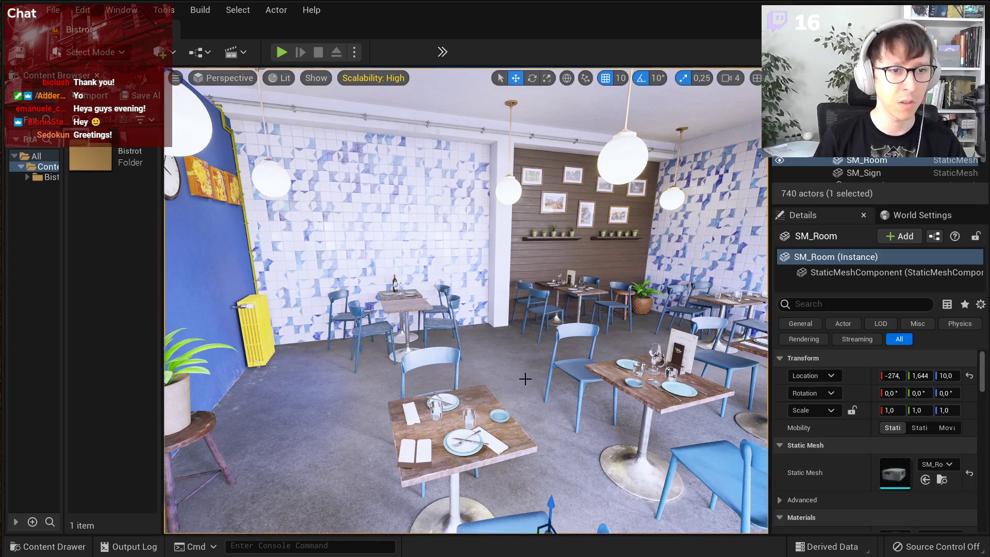
{"action": "right_click_drag", "start_coordinate": [378, 219], "coordinate": [412, 229]}
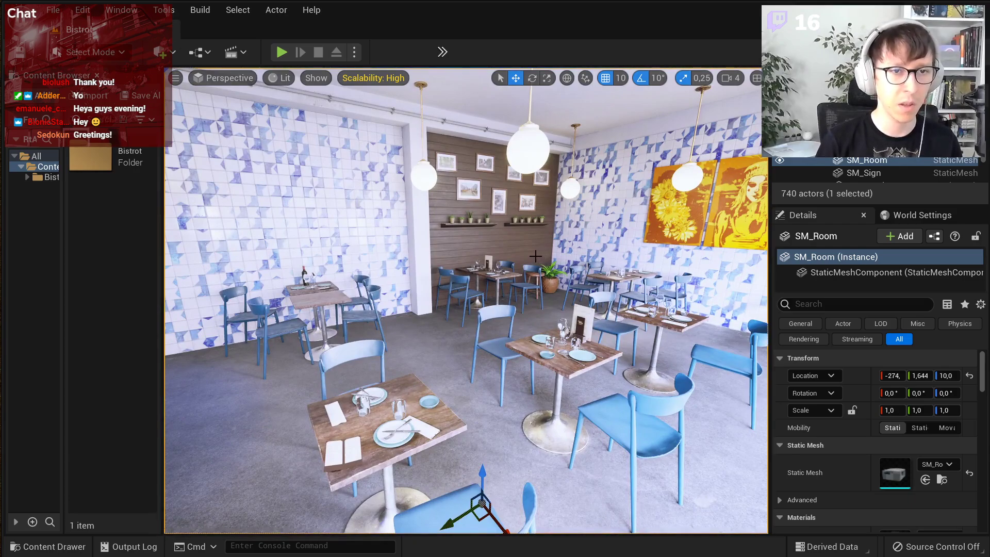
{"action": "left_click", "coordinate": [285, 78]}
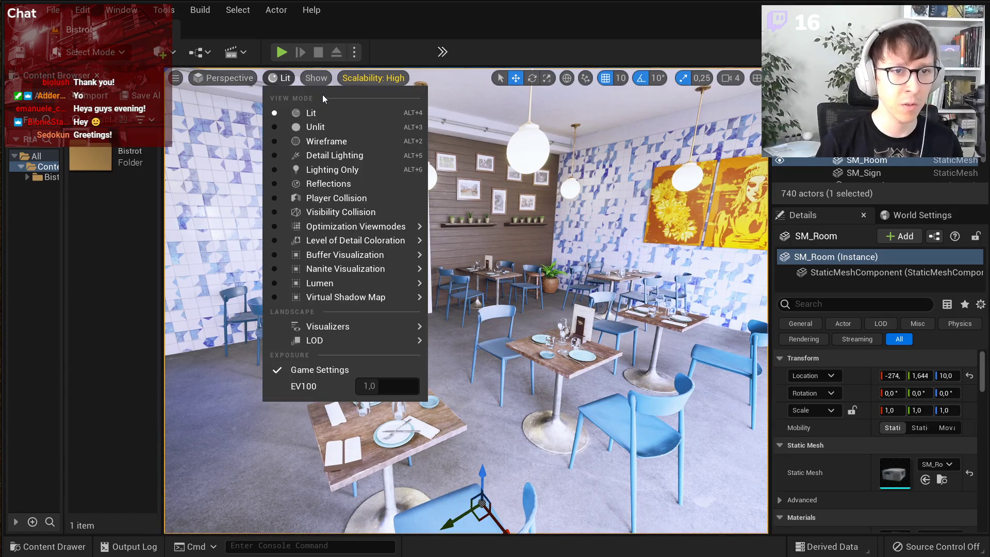
{"action": "mouse_move", "coordinate": [373, 230]}
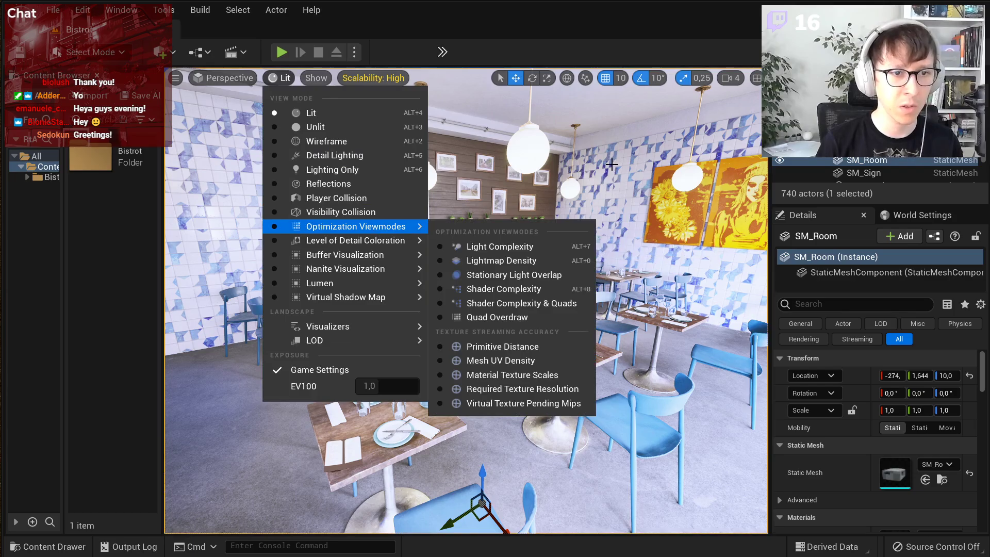
{"action": "right_click_drag", "start_coordinate": [606, 162], "coordinate": [536, 163]}
- Display the Lumen Scene visualization and the Lumen Reflection View, and restore the Lit view
{"action": "left_click", "coordinate": [278, 81]}
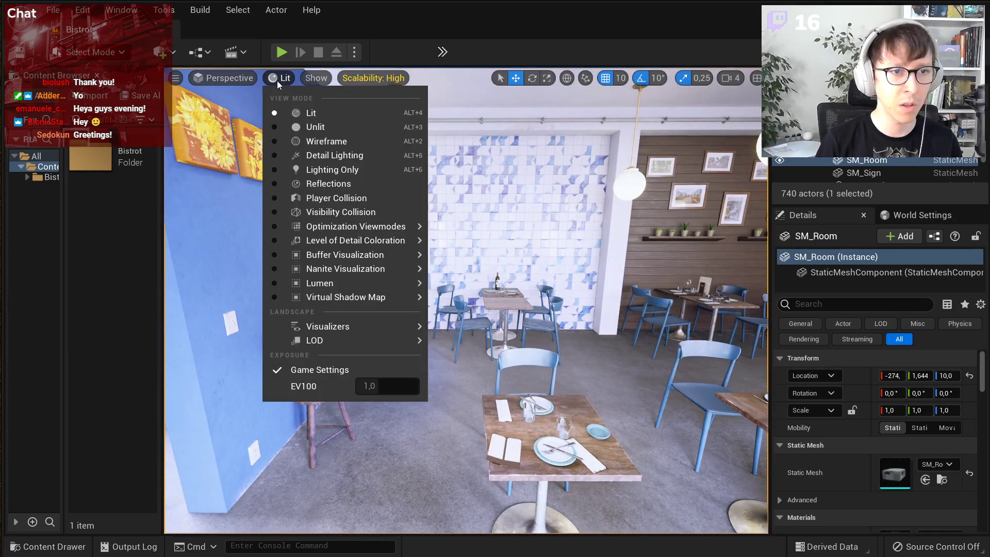
{"action": "mouse_move", "coordinate": [347, 285]}
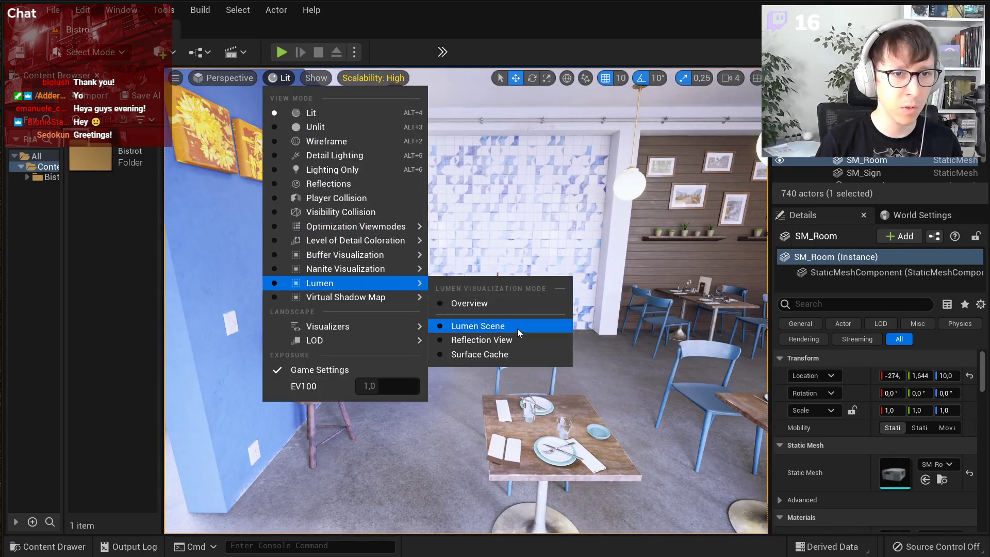
{"action": "left_click", "coordinate": [478, 325]}
{"action": "left_click", "coordinate": [310, 78]}
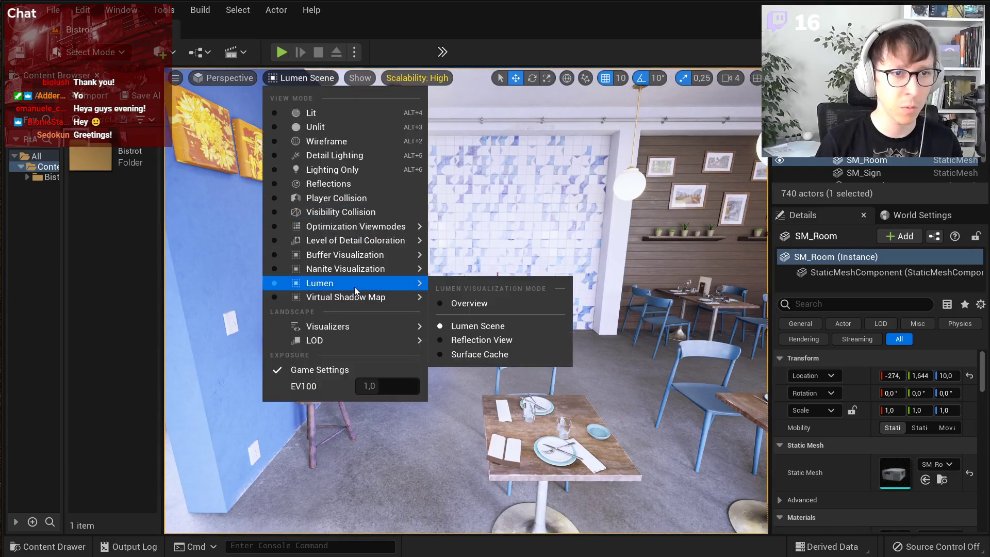
{"action": "left_click", "coordinate": [486, 338]}
{"action": "left_click", "coordinate": [303, 83]}
{"action": "left_click", "coordinate": [315, 111]}
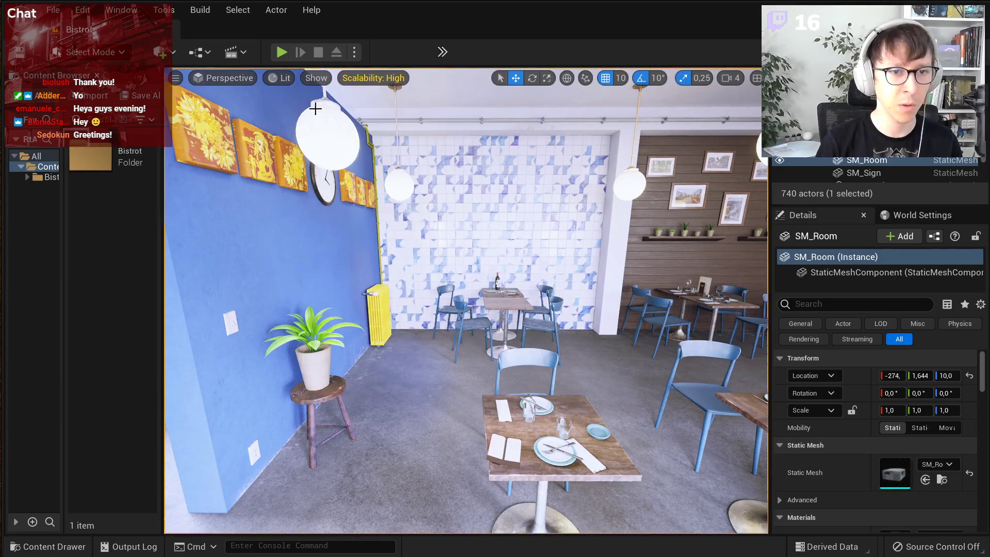
- Move around the dining room in the Lit view and check the scalability quality settings
{"action": "key", "text": "w"}
{"action": "mouse_move", "coordinate": [314, 107]}
{"action": "right_mouse_down"}
{"action": "mouse_move", "coordinate": [340, 108]}
{"action": "mouse_move", "coordinate": [319, 108]}
{"action": "right_mouse_up"}
{"action": "right_click_drag", "start_coordinate": [381, 215], "coordinate": [335, 171]}
{"action": "key", "text": "s"}
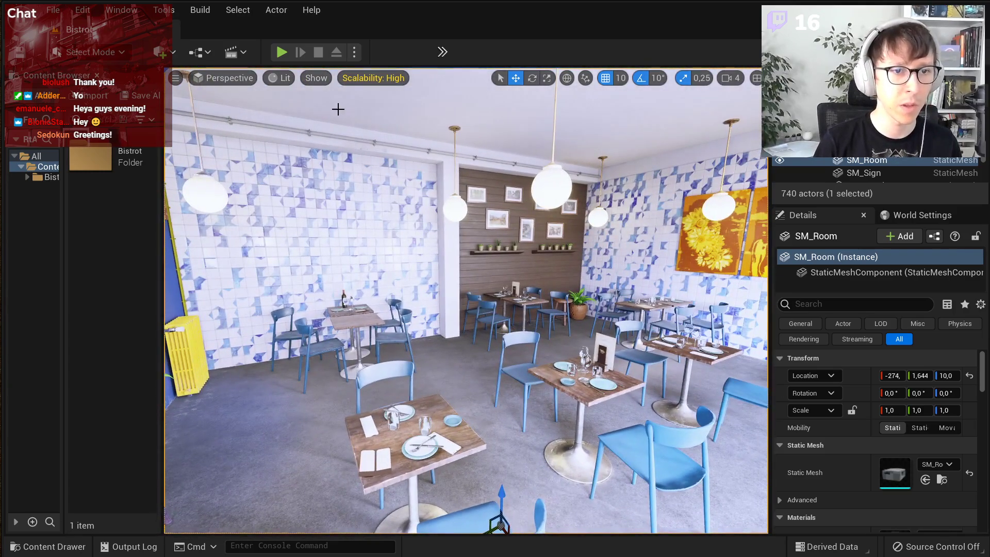
{"action": "left_click", "coordinate": [316, 79]}
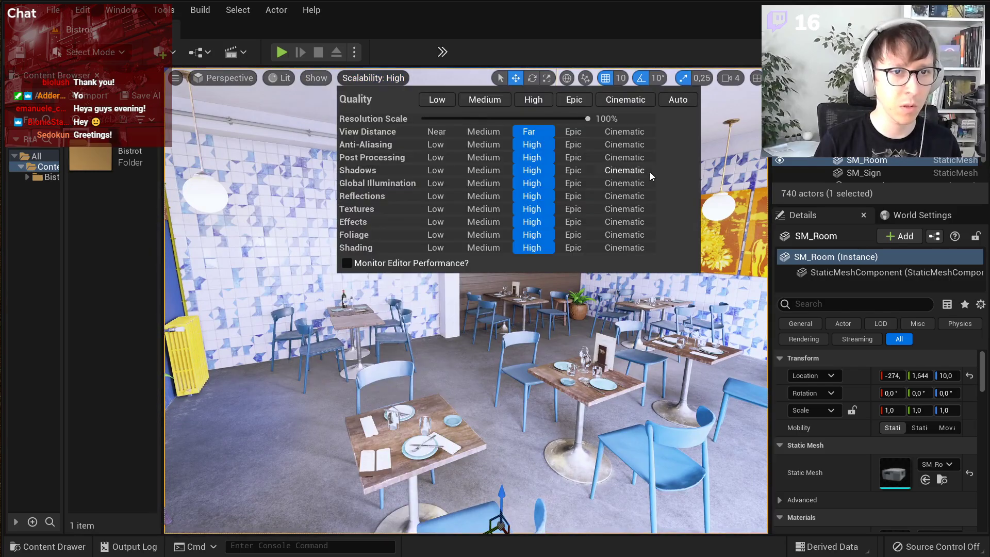
- Show the editor icons in the viewport and select the sphere reflection capture in front of the tiled wall
{"action": "right_click_drag", "start_coordinate": [547, 281], "coordinate": [518, 278]}
{"action": "key", "text": "g"}
{"action": "left_click", "coordinate": [388, 260]}
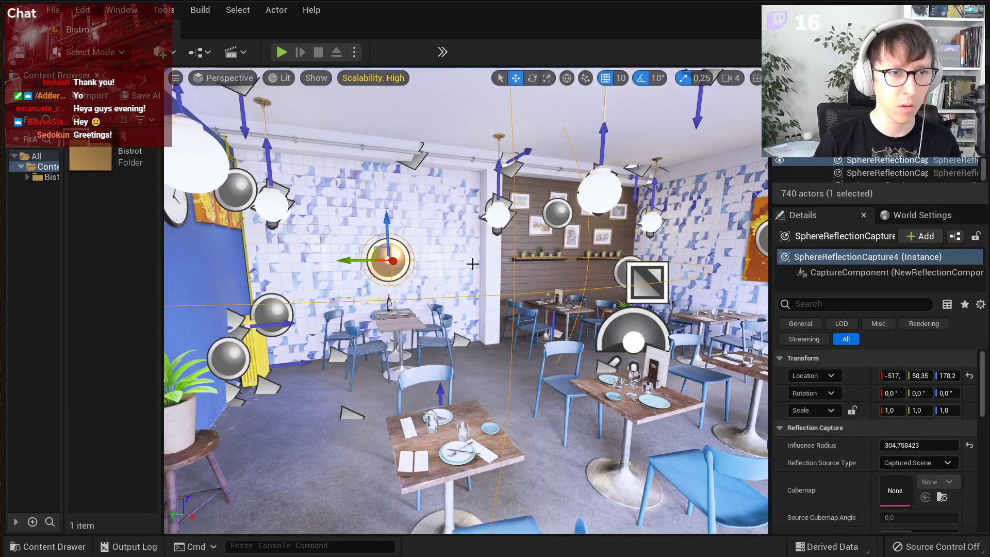
- Fly around the selected sphere reflection capture to examine its placement and the reflections on the nearby tiled wall
{"action": "scroll", "coordinate": [471, 272], "scroll_direction": "up", "scroll_amount": 6}
{"action": "right_click_drag", "start_coordinate": [618, 279], "coordinate": [508, 363]}
{"action": "key", "text": "s"}
{"action": "key", "text": "a"}
{"action": "key", "text": "w"}
{"action": "key", "text": "d"}
{"action": "key", "text": "q"}
{"action": "scroll", "coordinate": [483, 332], "scroll_direction": "up", "scroll_amount": 3}
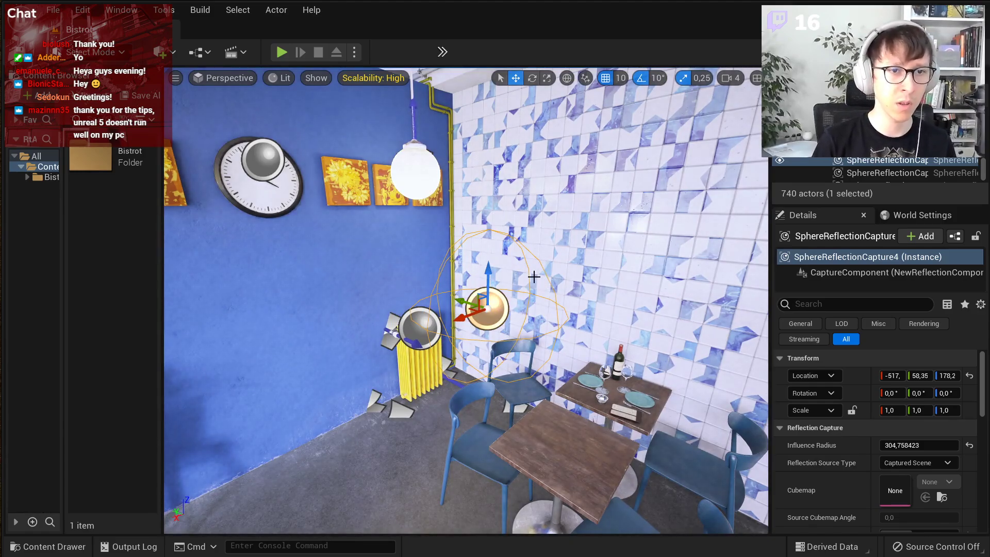
{"action": "right_click_drag", "start_coordinate": [533, 277], "coordinate": [565, 293]}
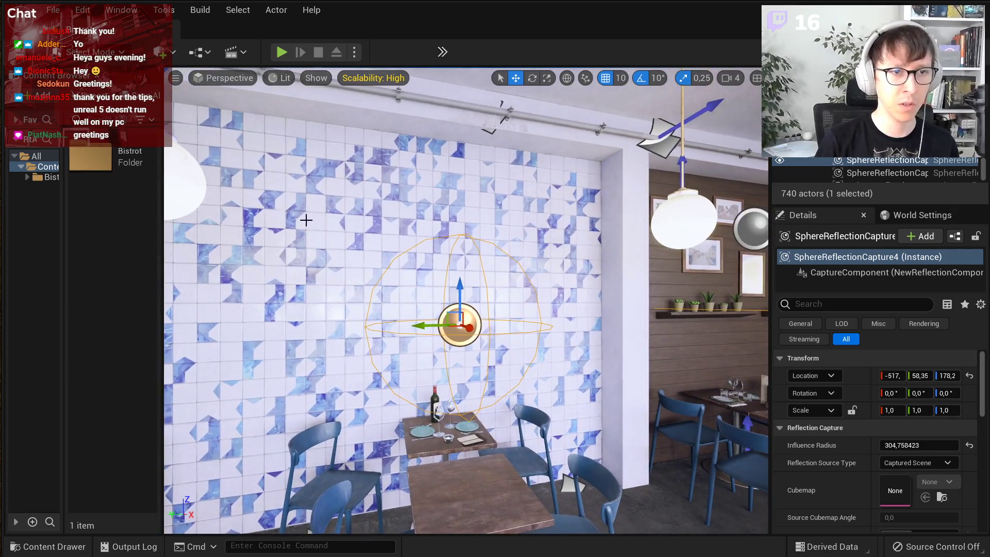
- Capture a screenshot of the viewport, open it in Snip & Sketch and enlarge the tiled wall
{"action": "key", "text": "shift+super+s"}
{"action": "left_click_drag", "start_coordinate": [175, 67], "coordinate": [765, 526]}
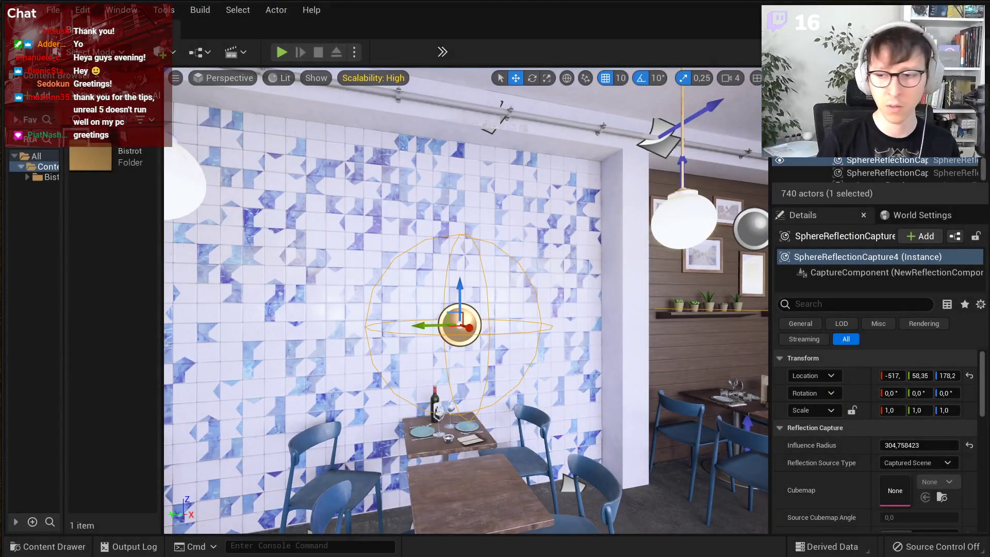
{"action": "left_click", "coordinate": [772, 465]}
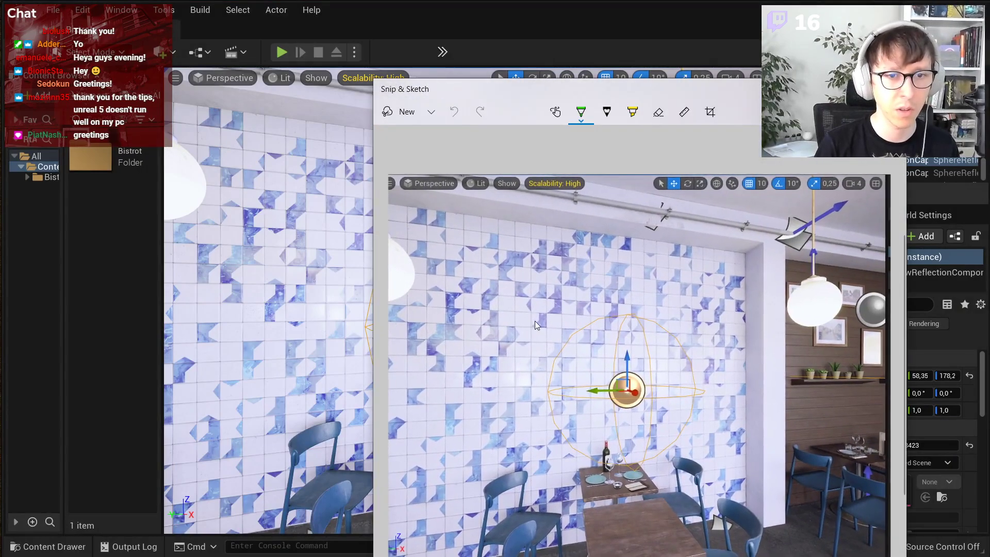
{"action": "scroll", "coordinate": [537, 336], "scroll_direction": "up", "scroll_amount": 3, "text": "ctrl"}
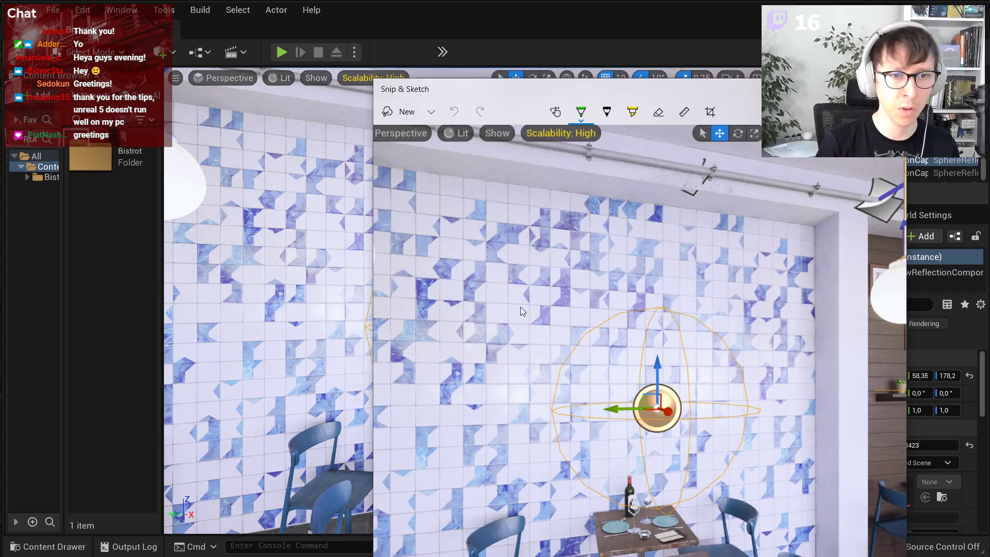
- Sketch a green perspective cube around the sphere reflection capture on the screenshot of the tiled wall
{"action": "left_click_drag", "start_coordinate": [521, 308], "coordinate": [515, 417]}
{"action": "mouse_move", "coordinate": [524, 484]}
{"action": "left_mouse_down"}
{"action": "mouse_move", "coordinate": [672, 475]}
{"action": "mouse_move", "coordinate": [692, 315]}
{"action": "mouse_move", "coordinate": [505, 302]}
{"action": "mouse_move", "coordinate": [645, 248]}
{"action": "mouse_move", "coordinate": [831, 248]}
{"action": "mouse_move", "coordinate": [677, 325]}
{"action": "left_mouse_up"}
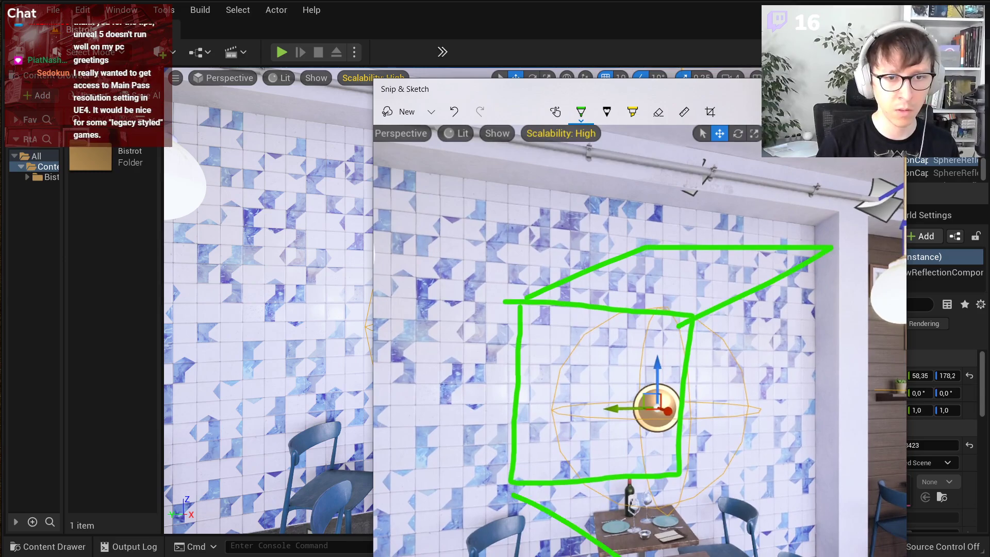
{"action": "left_click_drag", "start_coordinate": [664, 472], "coordinate": [865, 556]}
{"action": "left_click_drag", "start_coordinate": [859, 265], "coordinate": [851, 556]}
{"action": "left_click_drag", "start_coordinate": [648, 250], "coordinate": [626, 555]}
- Mark the sketched cube's upper receding edge with a bracket and label it 128 px
{"action": "mouse_move", "coordinate": [514, 285]}
{"action": "left_mouse_down"}
{"action": "mouse_move", "coordinate": [514, 272]}
{"action": "mouse_move", "coordinate": [552, 243]}
{"action": "mouse_move", "coordinate": [654, 234]}
{"action": "left_mouse_up"}
{"action": "left_click_drag", "start_coordinate": [510, 218], "coordinate": [548, 214]}
{"action": "mouse_move", "coordinate": [563, 180]}
{"action": "left_mouse_down"}
{"action": "mouse_move", "coordinate": [583, 206]}
{"action": "mouse_move", "coordinate": [569, 192]}
{"action": "mouse_move", "coordinate": [609, 194]}
{"action": "mouse_move", "coordinate": [638, 178]}
{"action": "mouse_move", "coordinate": [638, 194]}
{"action": "left_mouse_up"}
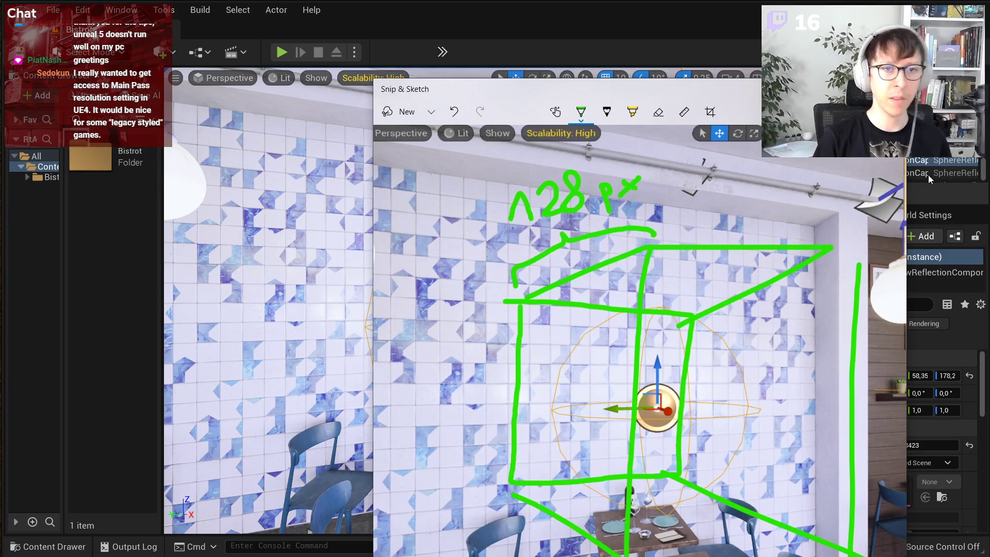
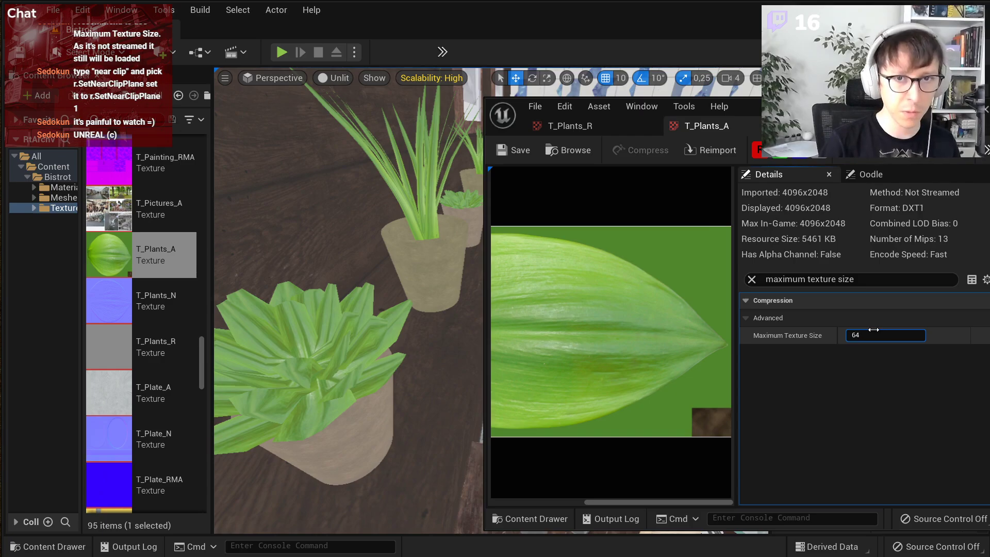
- Try Maximum Texture Size values of 64 and 16 on T_Plants_A and examine the succulent in the viewport
{"action": "key", "text": "Return"}
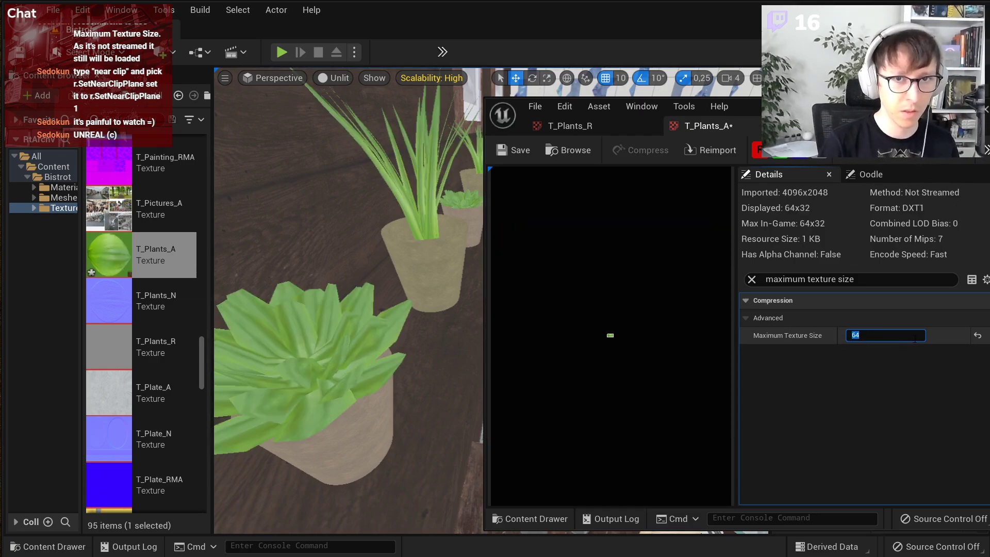
{"action": "type", "text": "16"}
{"action": "key", "text": "Return"}
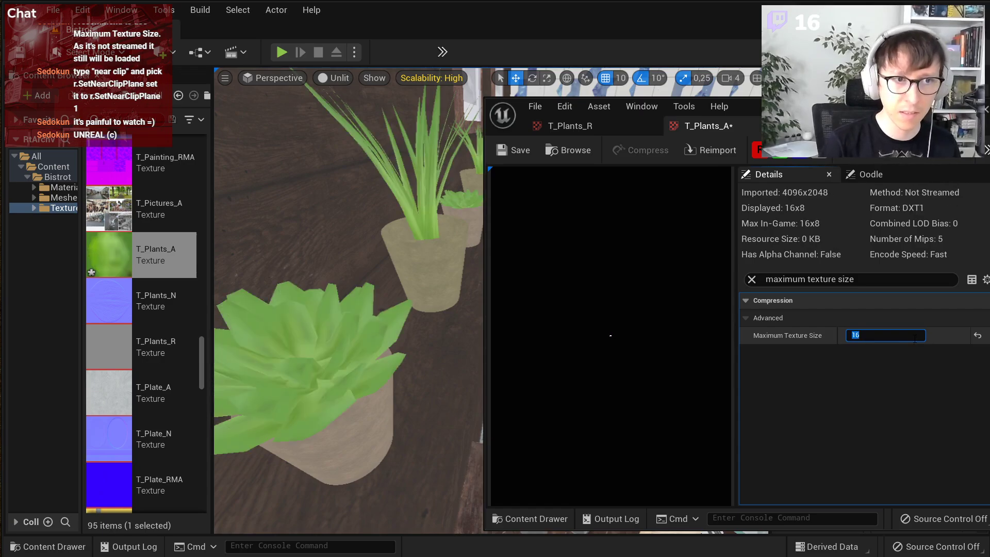
{"action": "left_click_drag", "start_coordinate": [320, 351], "coordinate": [305, 416]}
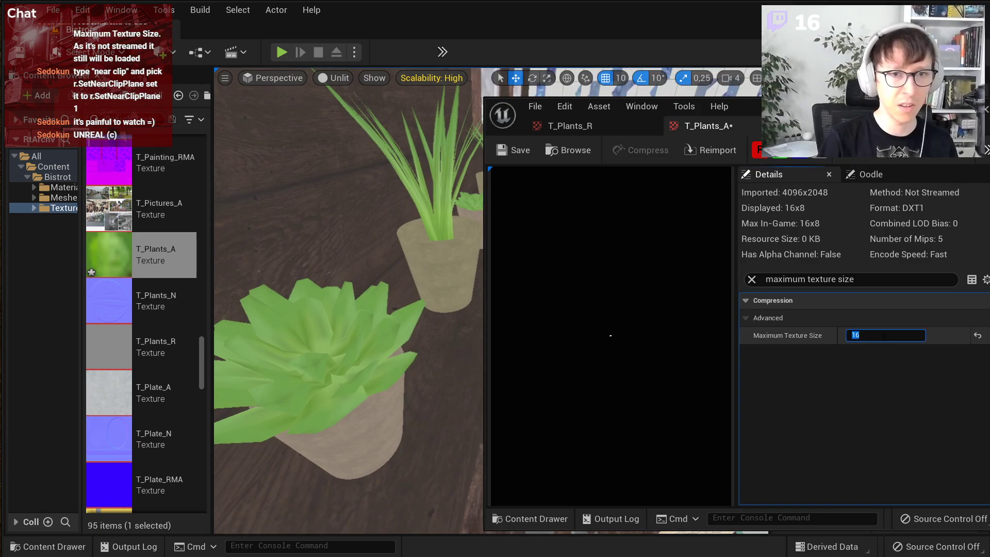
- Try a Maximum Texture Size of 8 on T_Plants_A, followed by 16, comparing the effect on the plants
{"action": "type", "text": "8"}
{"action": "key", "text": "Return"}
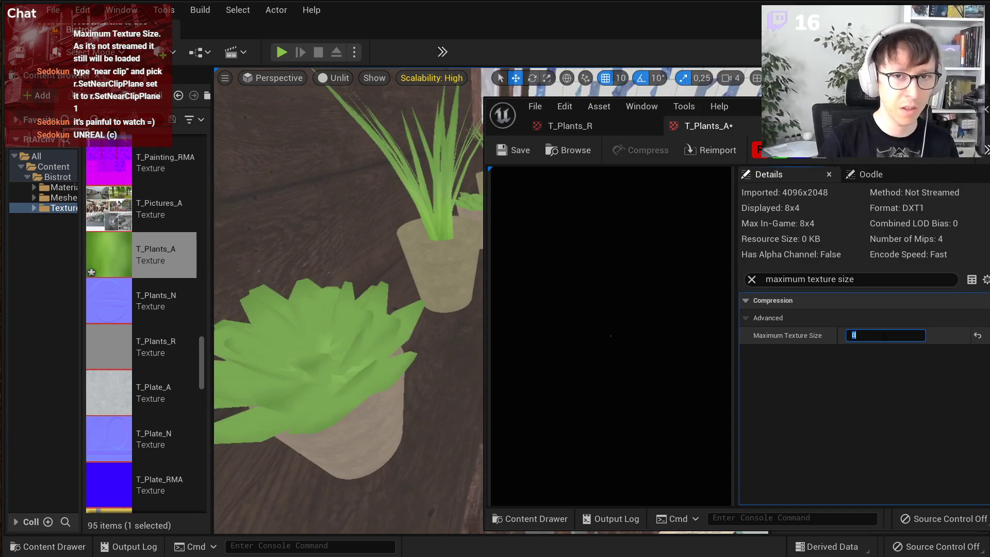
{"action": "type", "text": "1"}
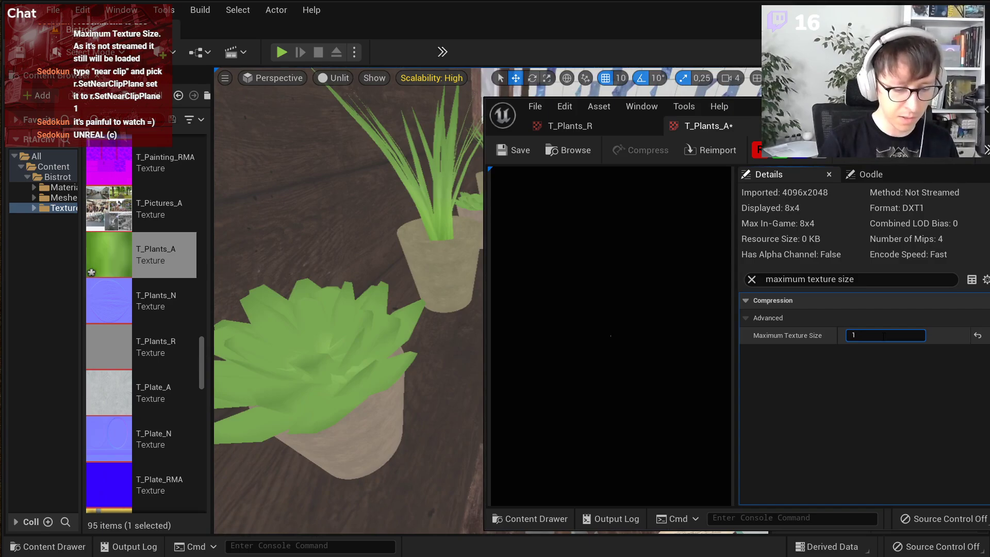
{"action": "type", "text": "6"}
{"action": "key", "text": "Return"}
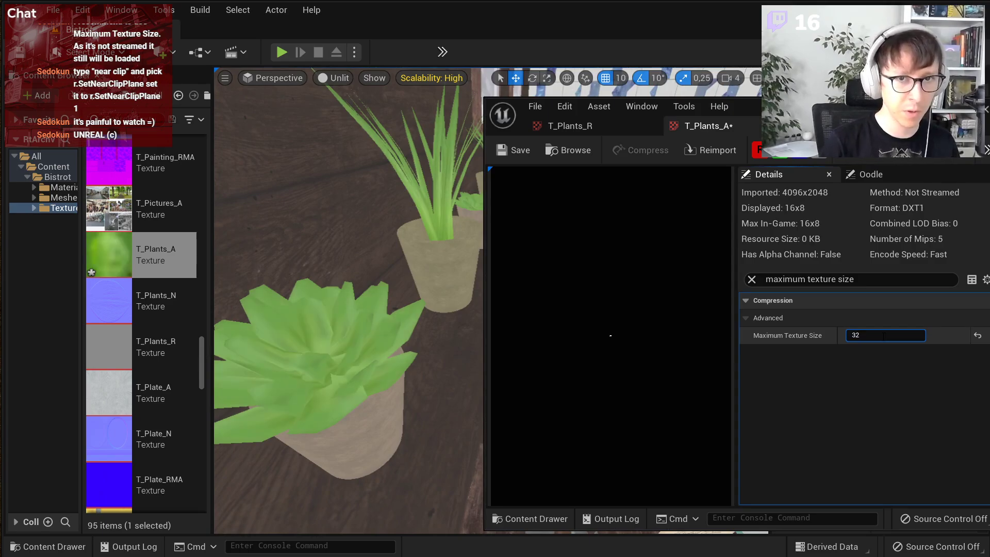
- Try raising the Maximum Texture Size of T_Plants_A to 32, followed by 128
{"action": "type", "text": "32"}
{"action": "key", "text": "Return"}
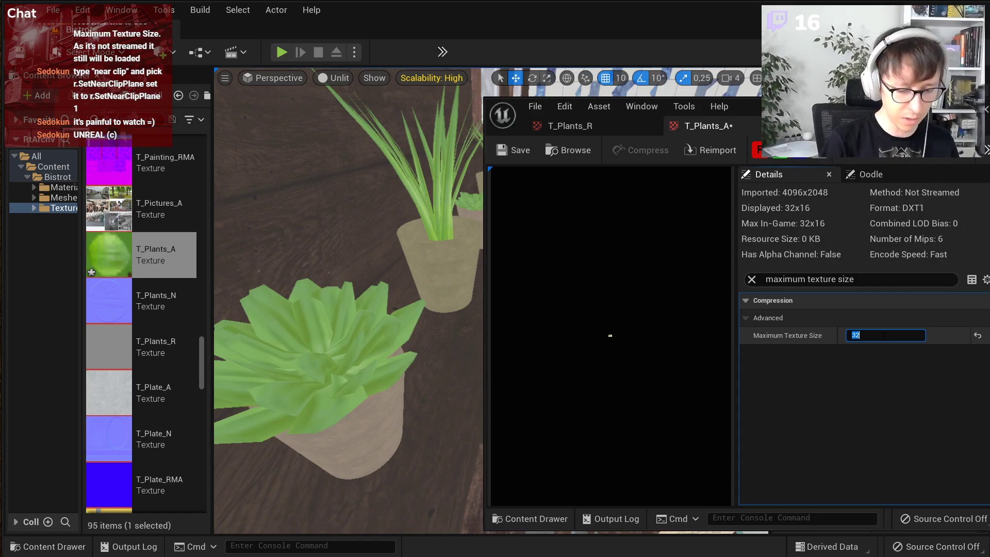
{"action": "type", "text": "128"}
{"action": "key", "text": "Return"}
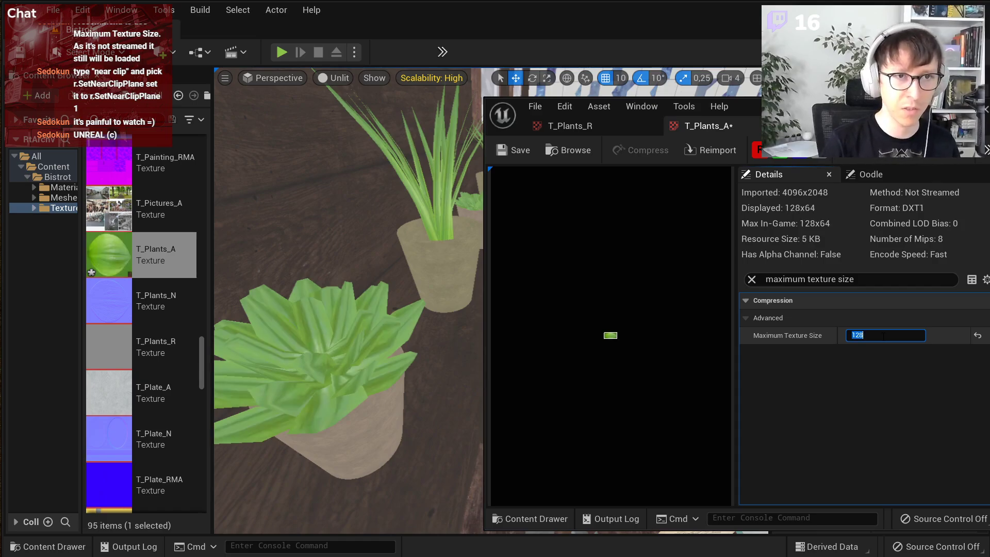
- Set T_Plants_A's Maximum Texture Size to 0 to compare the full-resolution texture with the 128 limit
{"action": "type", "text": "0"}
{"action": "key", "text": "Return"}
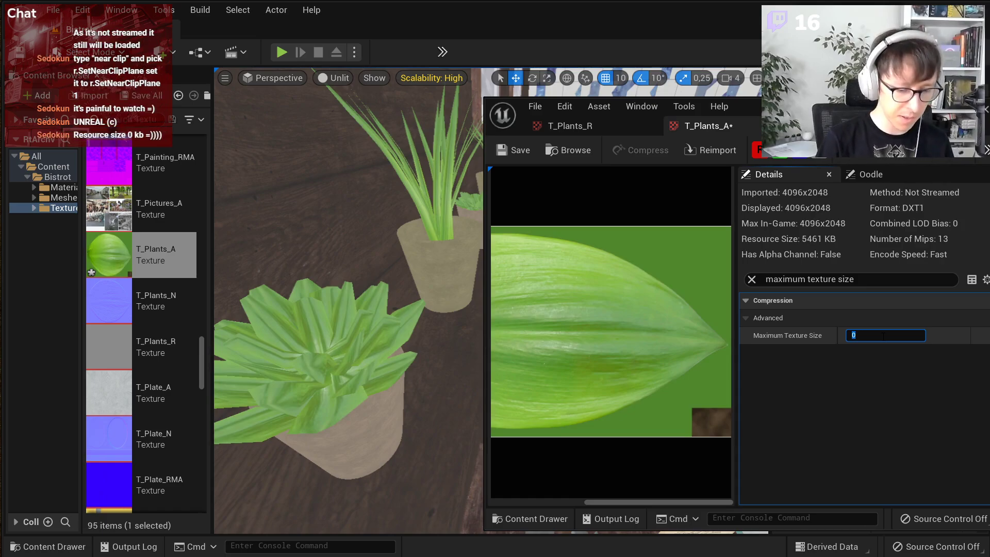
{"action": "key", "text": "Return"}
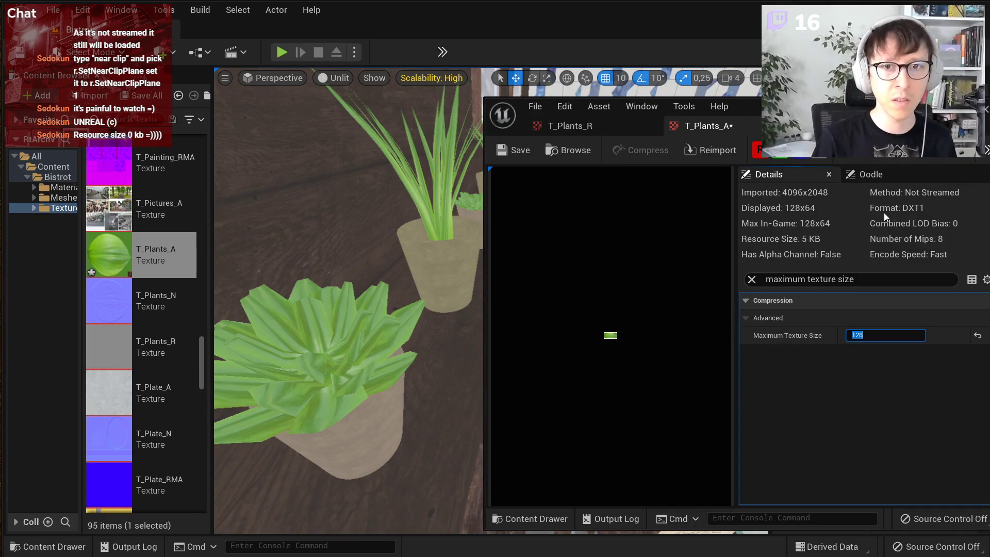
{"action": "type", "text": "0"}
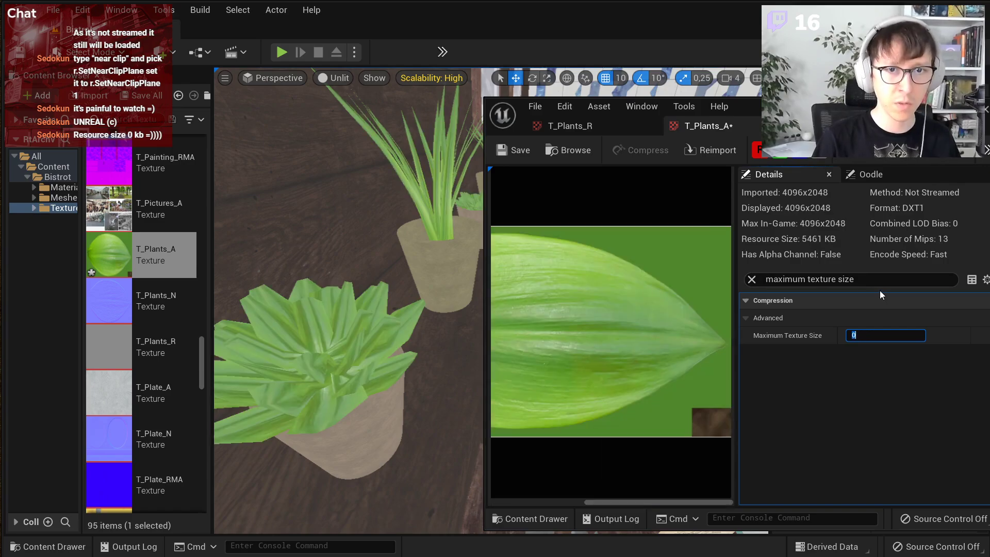
- Set the Maximum Texture Size of T_Plants_A to 128 and save the texture
{"action": "type", "text": "1"}
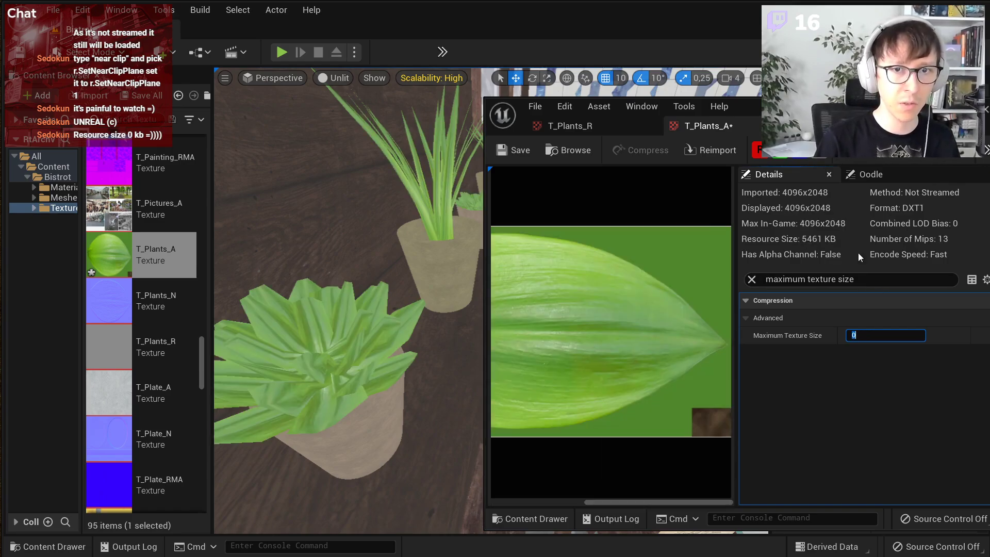
{"action": "type", "text": "28"}
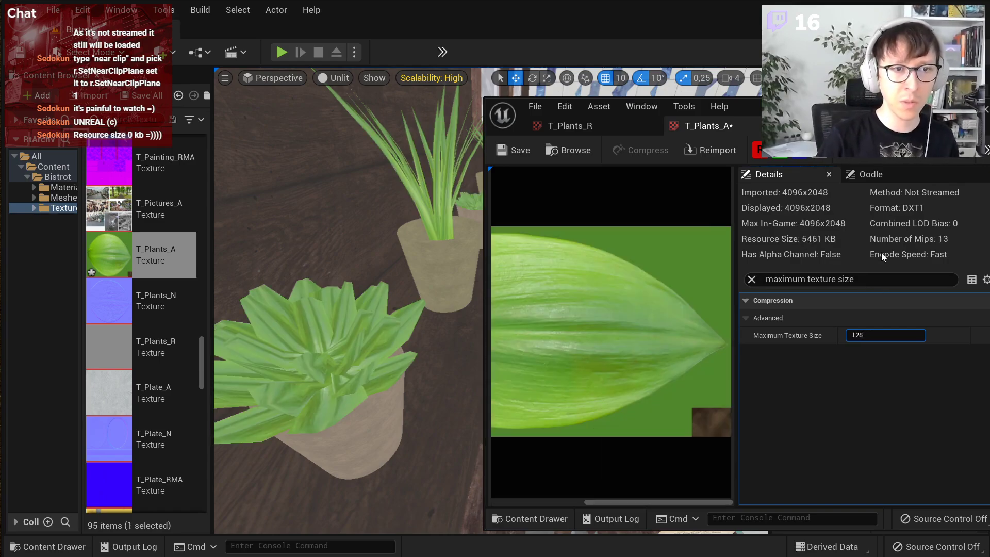
{"action": "key", "text": "Return"}
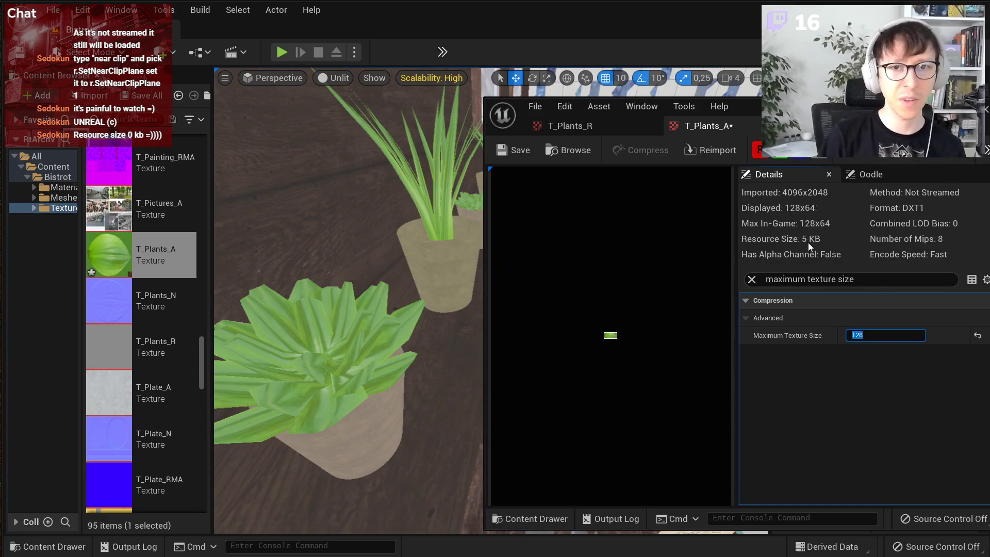
{"action": "left_click", "coordinate": [514, 152]}
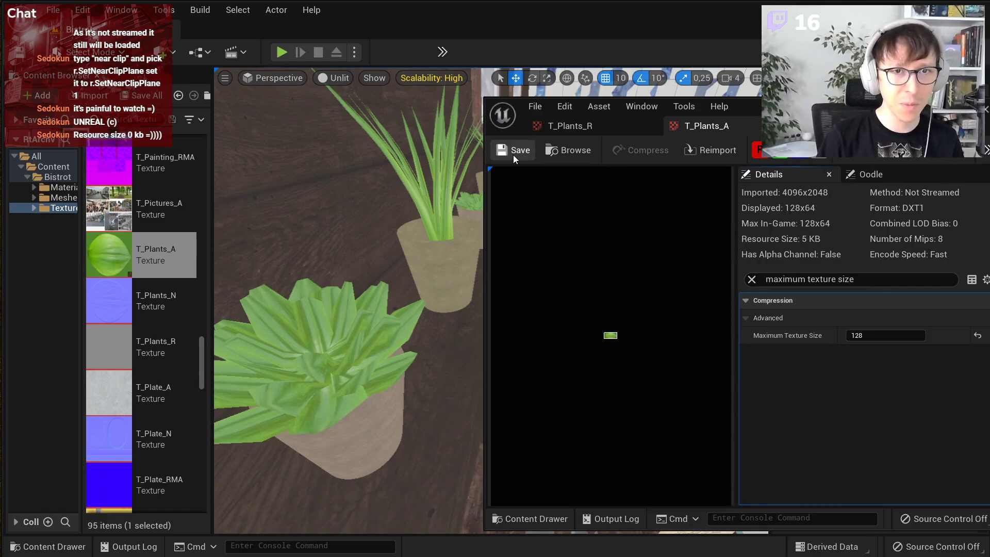
- Set the LOD Bias of T_Plants_R to 0 and save the texture
{"action": "left_click", "coordinate": [568, 129]}
{"action": "left_click", "coordinate": [876, 335]}
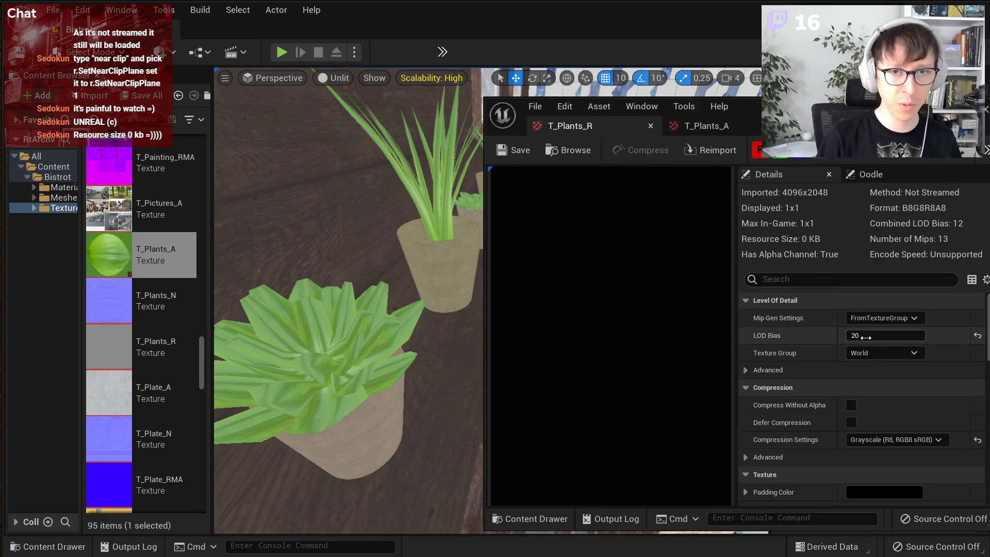
{"action": "type", "text": "0"}
{"action": "key", "text": "Return"}
{"action": "left_click", "coordinate": [530, 150]}
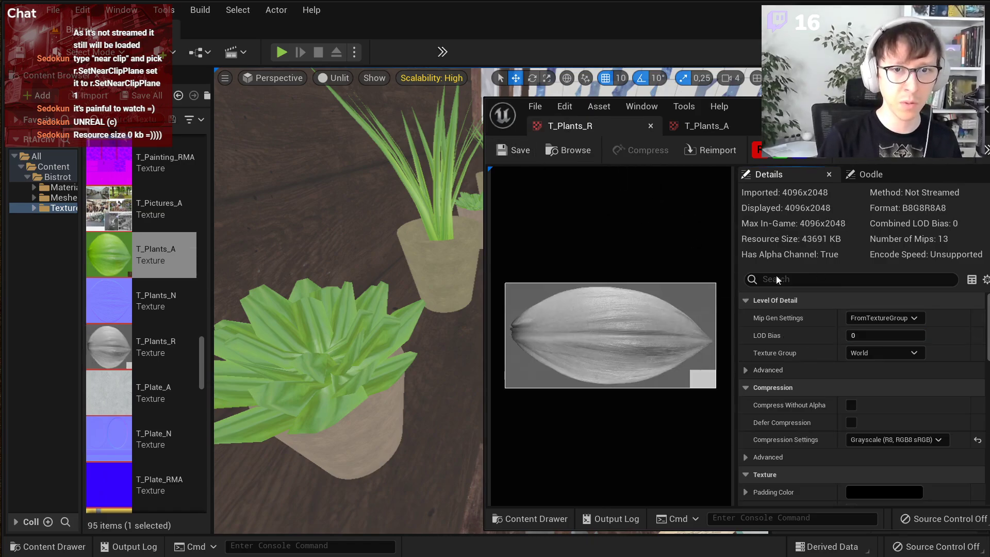
- Find the Maximum Texture Size property of T_Plants_R, set it to 128 and save the texture
{"action": "left_click", "coordinate": [776, 275]}
{"action": "type", "text": "maximum"}
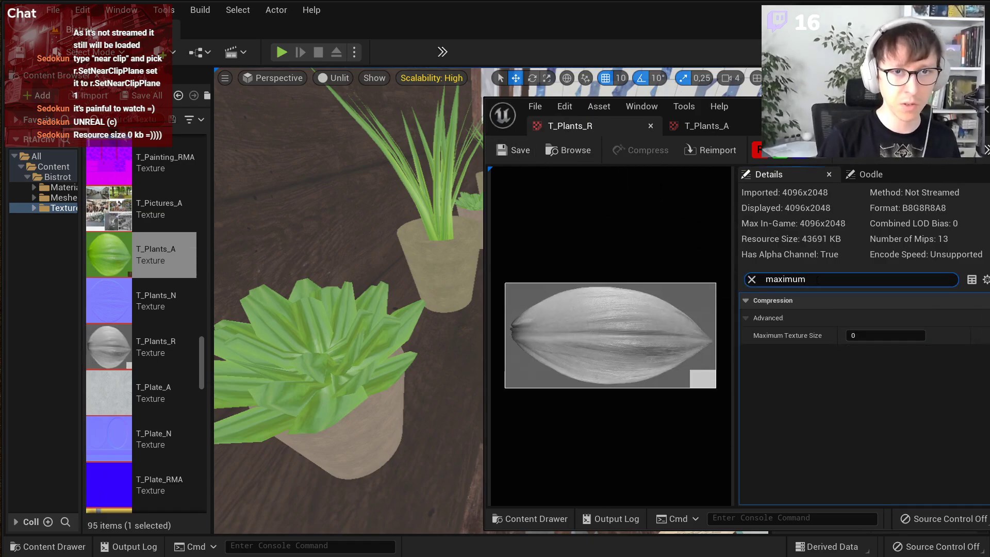
{"action": "left_click", "coordinate": [873, 337]}
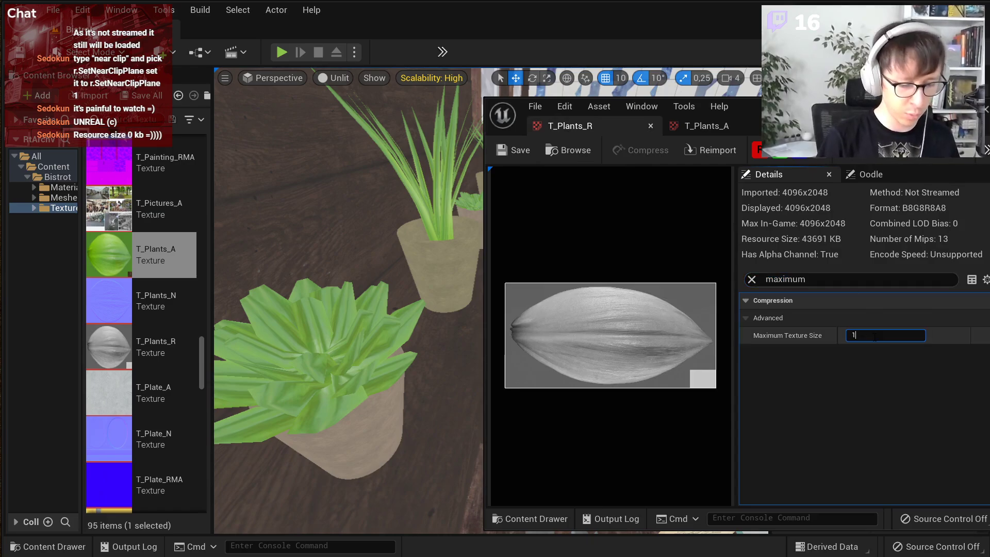
{"action": "type", "text": "128"}
{"action": "key", "text": "Return"}
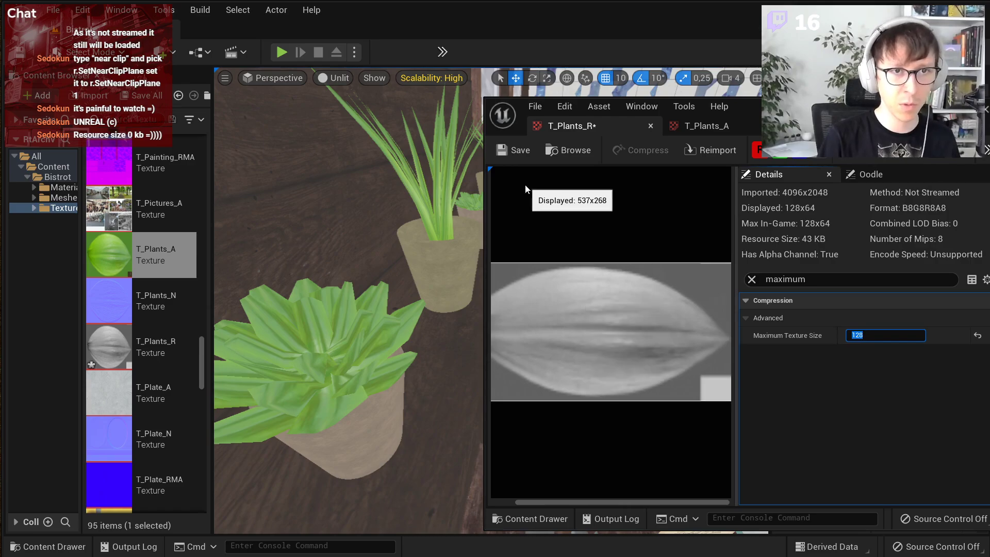
{"action": "left_click", "coordinate": [513, 150]}
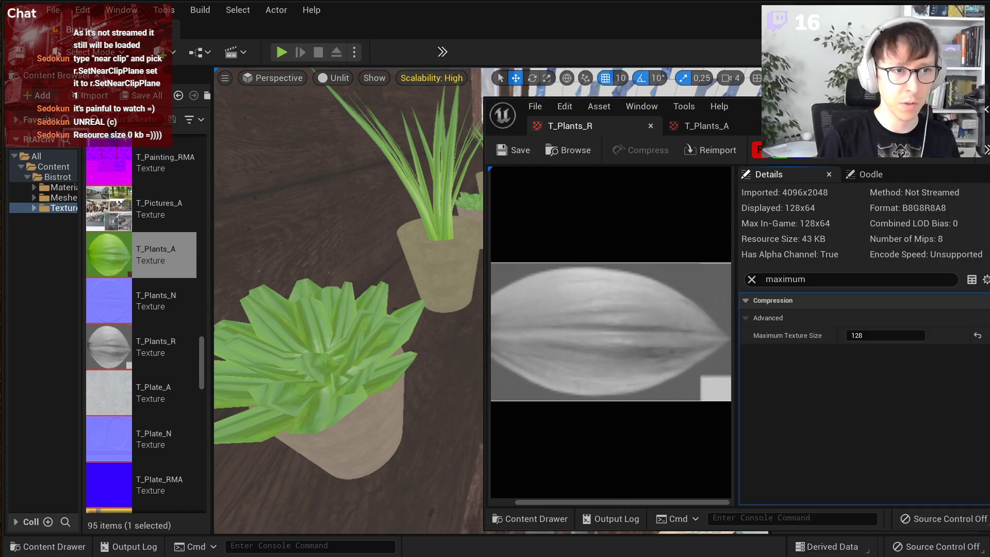
- Open the T_Plants_N normal map, set its Maximum Texture Size to 128 and save it
{"action": "double_click", "coordinate": [105, 300]}
{"action": "scroll", "coordinate": [597, 298], "scroll_direction": "down", "scroll_amount": 5}
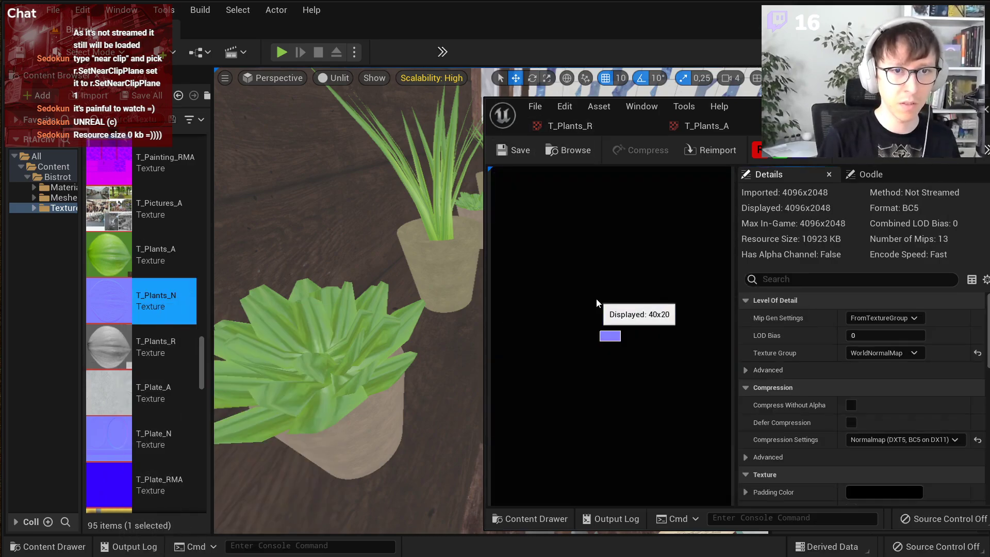
{"action": "scroll", "coordinate": [597, 303], "scroll_direction": "up", "scroll_amount": 5}
{"action": "scroll", "coordinate": [602, 298], "scroll_direction": "down", "scroll_amount": 1}
{"action": "left_click", "coordinate": [825, 279]}
{"action": "type", "text": "maximum"}
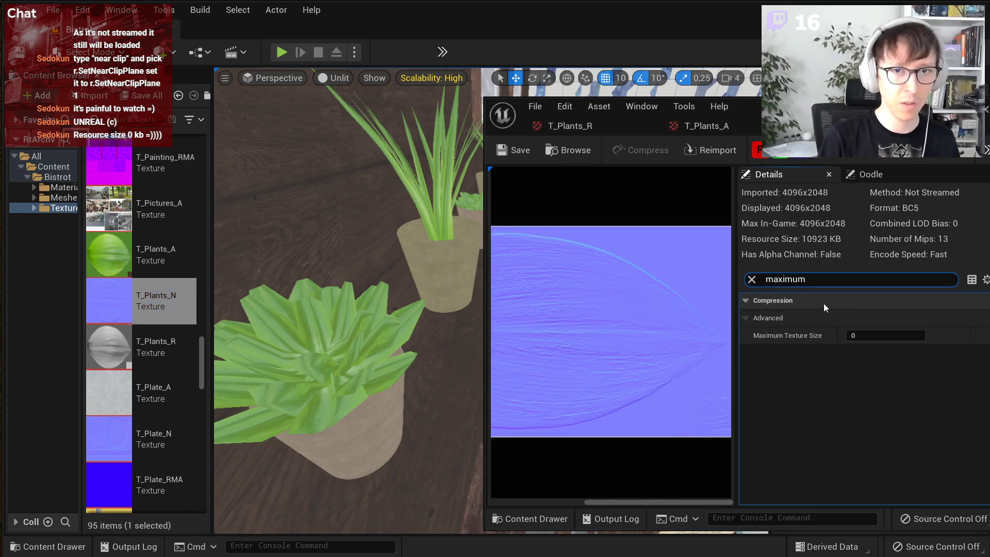
{"action": "left_click", "coordinate": [873, 336]}
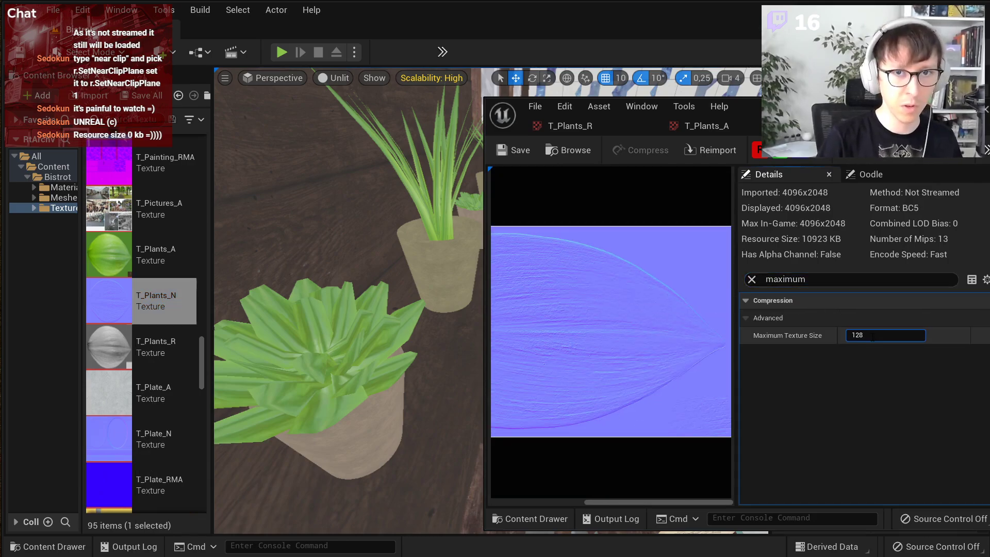
{"action": "key", "text": "Return"}
{"action": "left_click", "coordinate": [518, 151]}
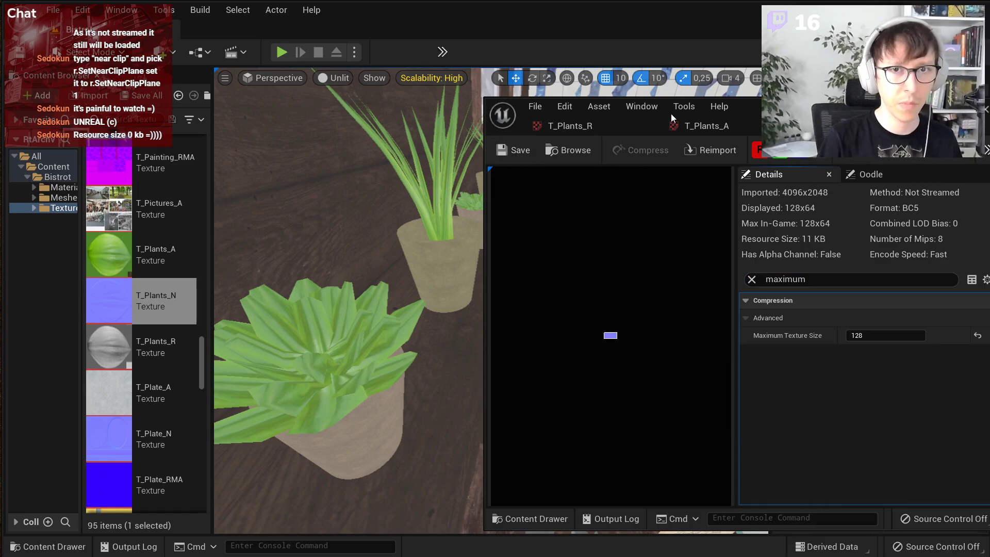
- Switch the viewport to Lit, view the potted plants on the shelf and close the texture editor
{"action": "left_click", "coordinate": [332, 78]}
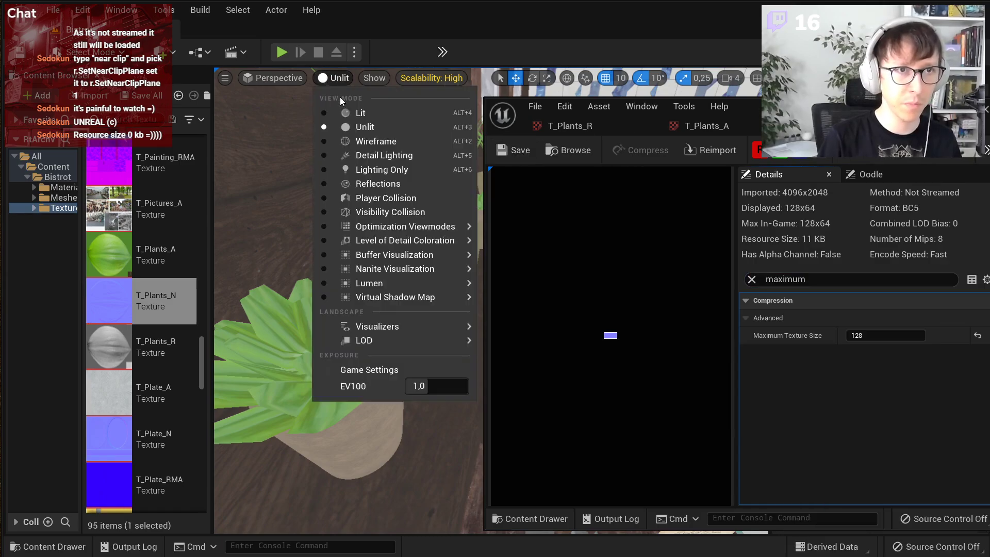
{"action": "left_click", "coordinate": [329, 79]}
{"action": "left_click", "coordinate": [327, 78]}
{"action": "left_click", "coordinate": [348, 112]}
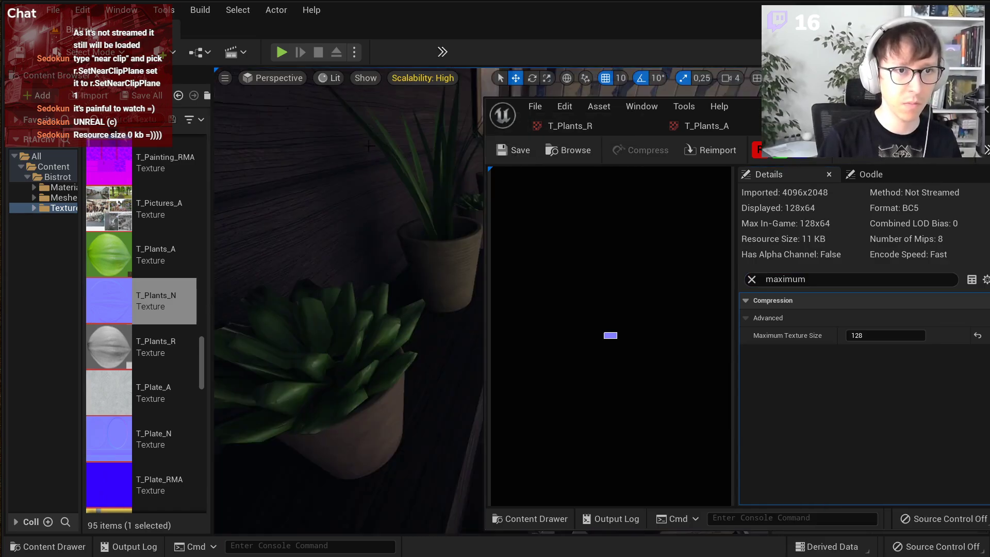
{"action": "right_click_drag", "start_coordinate": [369, 146], "coordinate": [407, 137]}
{"action": "left_click", "coordinate": [987, 106]}
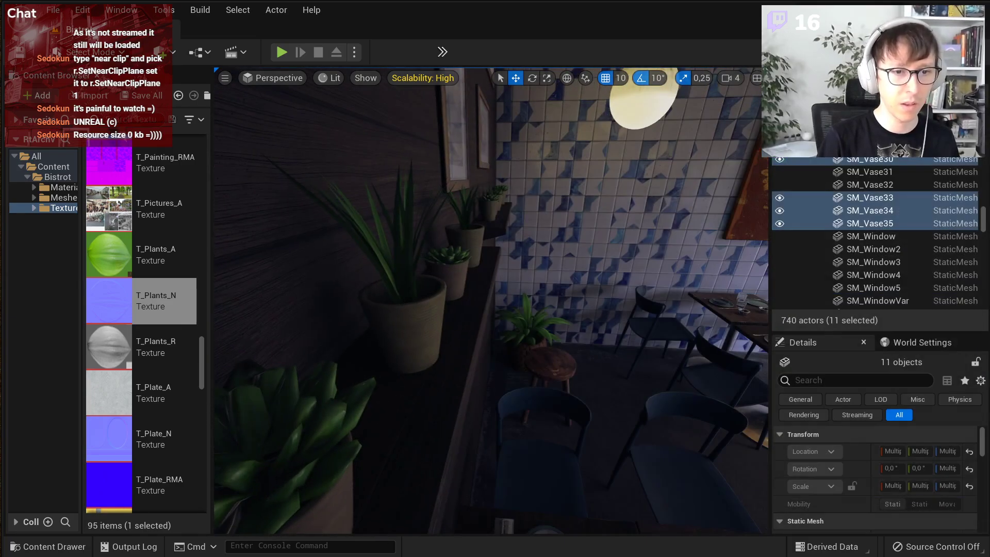
- Arrange the Texture Stats window over the viewport with readable memory columns and locate the T_Vase_N texture from its list
{"action": "left_click_drag", "start_coordinate": [988, 72], "coordinate": [654, 204]}
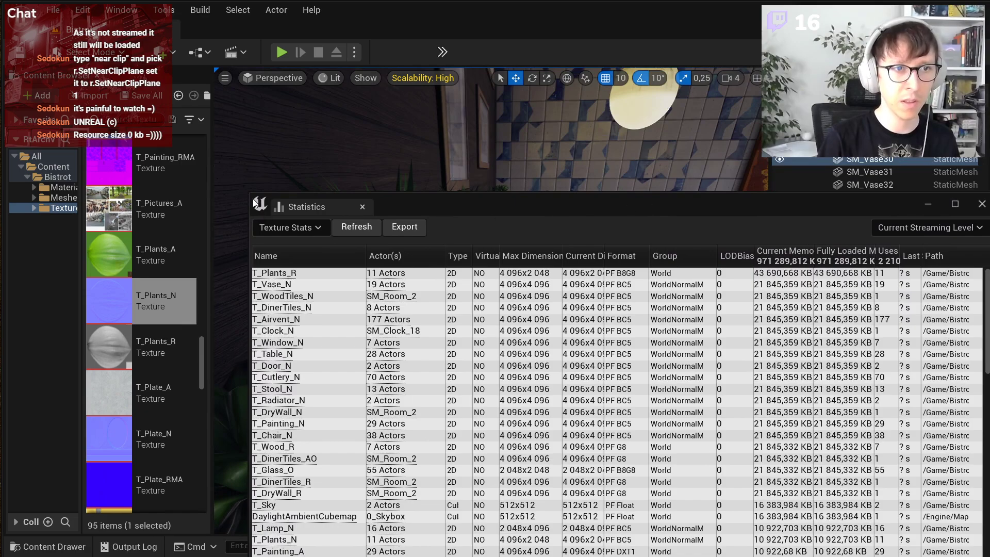
{"action": "left_click_drag", "start_coordinate": [252, 191], "coordinate": [435, 309]}
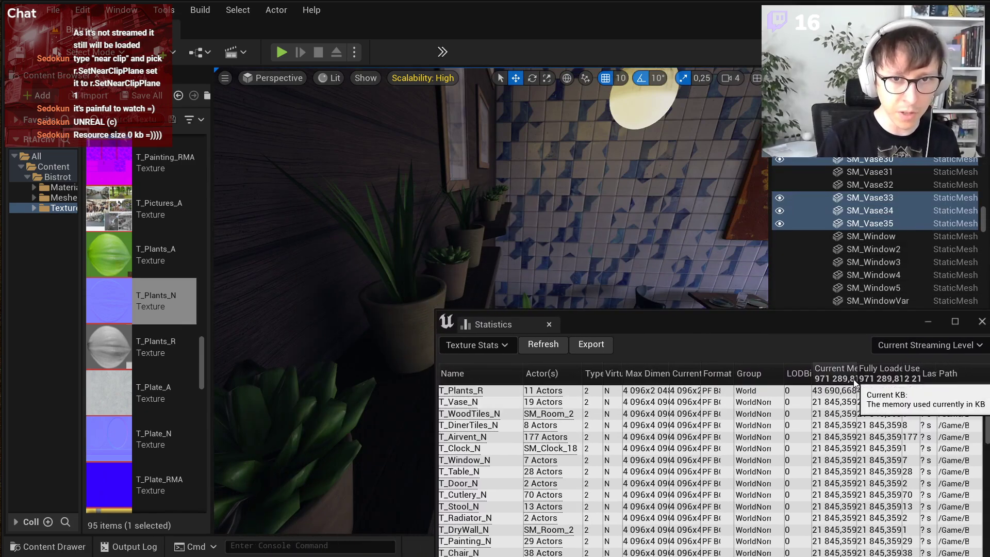
{"action": "left_click_drag", "start_coordinate": [857, 377], "coordinate": [863, 377]}
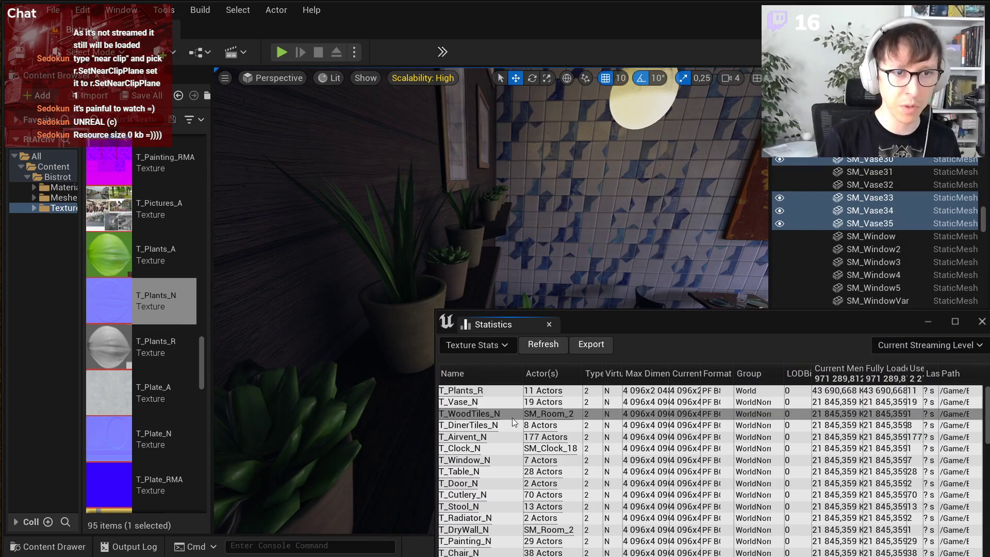
{"action": "double_click", "coordinate": [466, 402]}
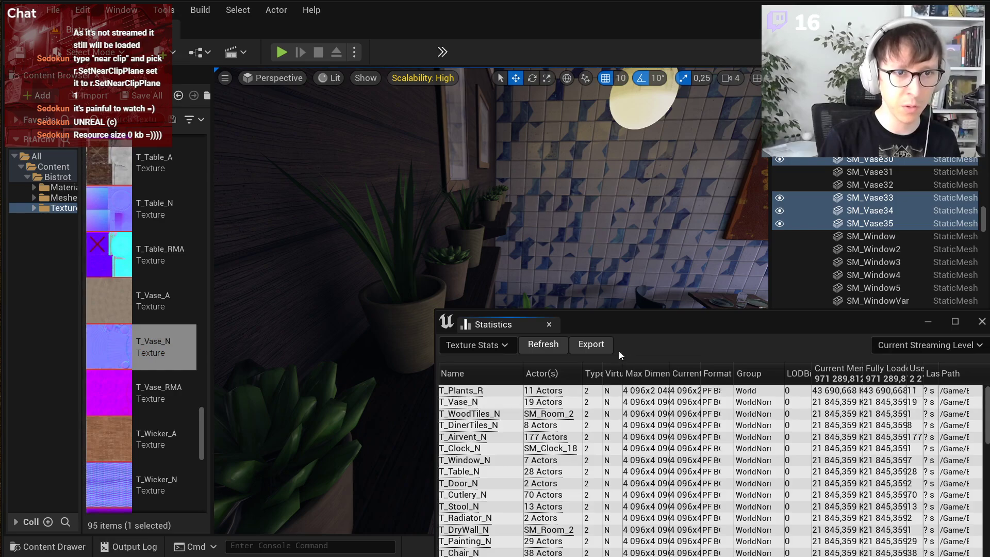
- Move the Statistics window out of the way and survey the restaurant interior and its surroundings to locate the selected vase objects
{"action": "left_click_drag", "start_coordinate": [623, 326], "coordinate": [509, 451]}
{"action": "right_click_drag", "start_coordinate": [508, 399], "coordinate": [763, 368]}
{"action": "key", "text": "g"}
{"action": "right_click_drag", "start_coordinate": [507, 400], "coordinate": [216, 453]}
{"action": "key", "text": "s"}
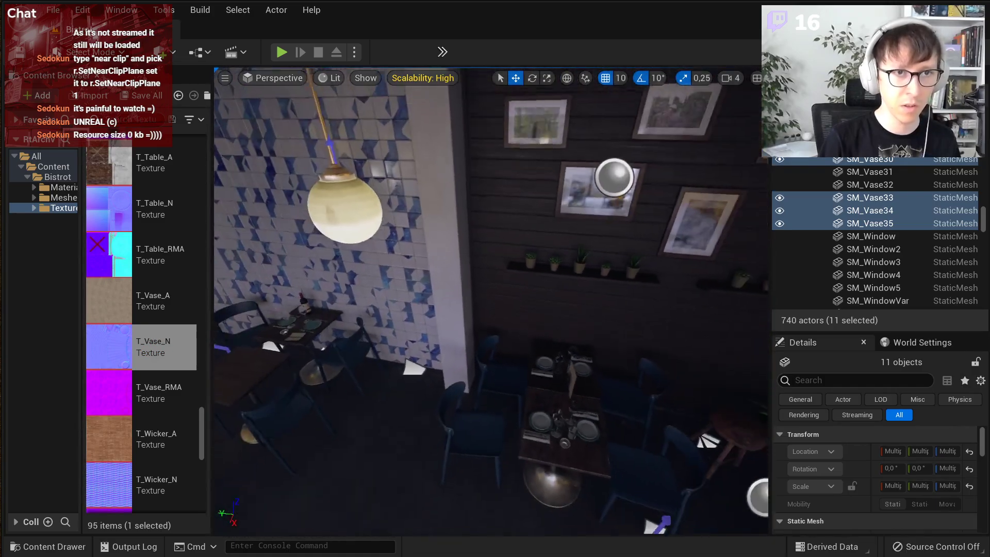
{"action": "right_click_drag", "start_coordinate": [552, 387], "coordinate": [391, 389]}
{"action": "key", "text": "w"}
{"action": "key", "text": "s"}
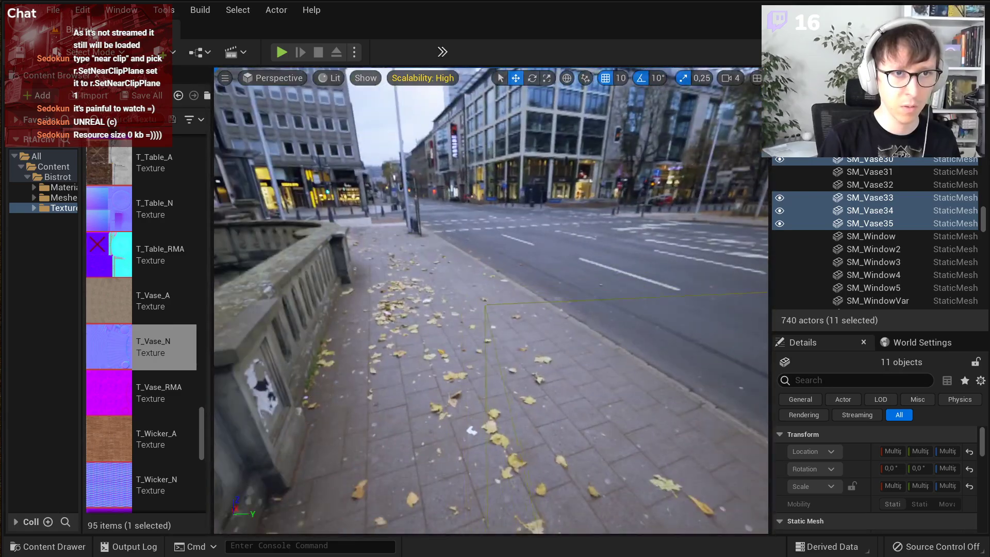
{"action": "key", "text": "s"}
{"action": "right_click_drag", "start_coordinate": [560, 337], "coordinate": [443, 355]}
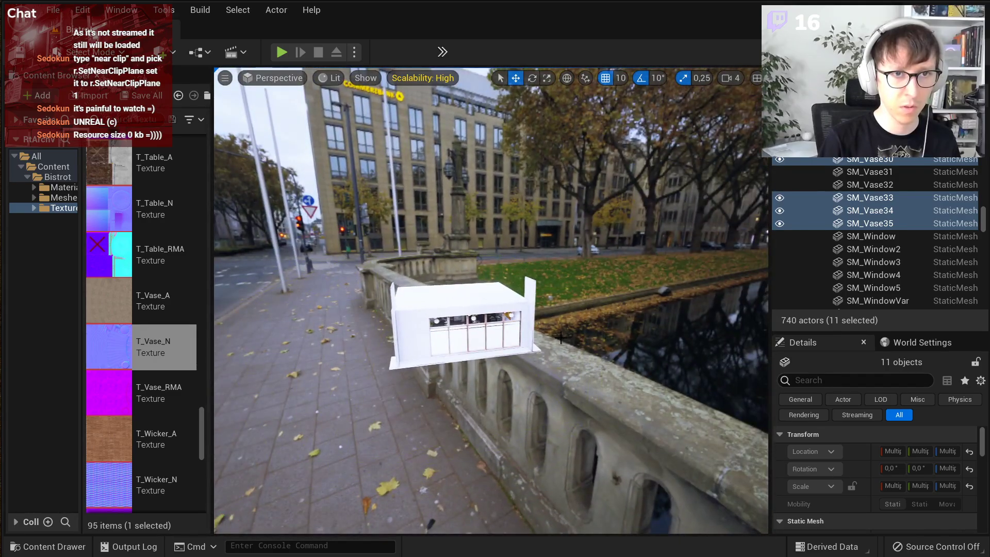
{"action": "right_click_drag", "start_coordinate": [554, 334], "coordinate": [533, 358]}
{"action": "key", "text": "w"}
{"action": "key", "text": "w"}
- Remove SM_Vase30 from the selection, try raising the remaining plants above their shelf pots and undo the move
{"action": "left_click", "coordinate": [865, 162], "text": "ctrl"}
{"action": "left_click", "coordinate": [865, 162], "text": "ctrl"}
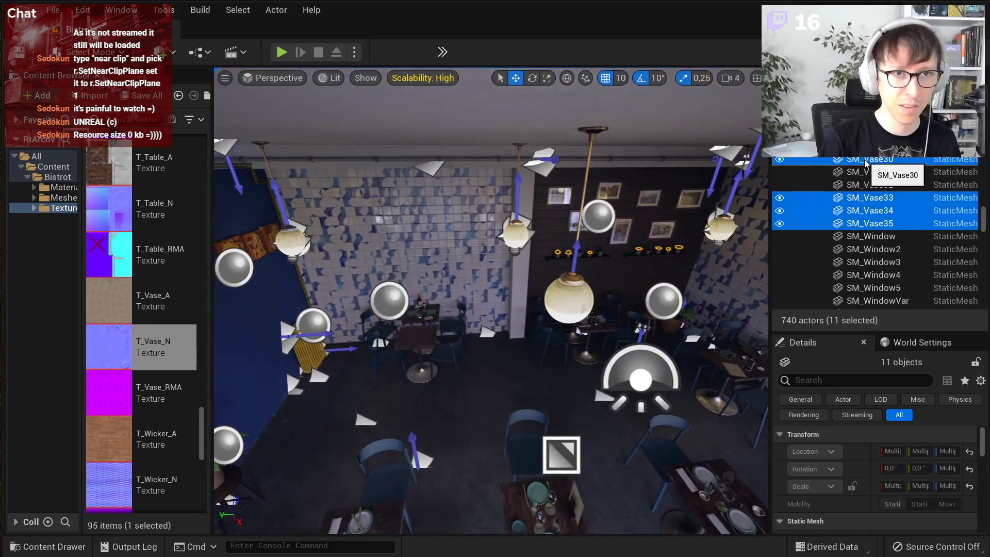
{"action": "right_click_drag", "start_coordinate": [665, 242], "coordinate": [752, 221]}
{"action": "key", "text": "w"}
{"action": "left_click", "coordinate": [858, 160], "text": "ctrl"}
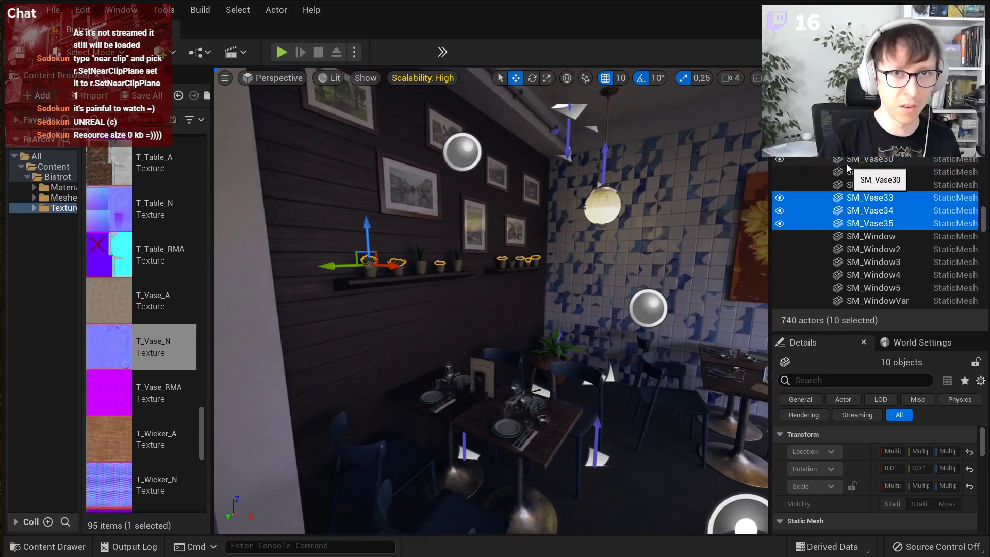
{"action": "left_click_drag", "start_coordinate": [367, 231], "coordinate": [376, 157]}
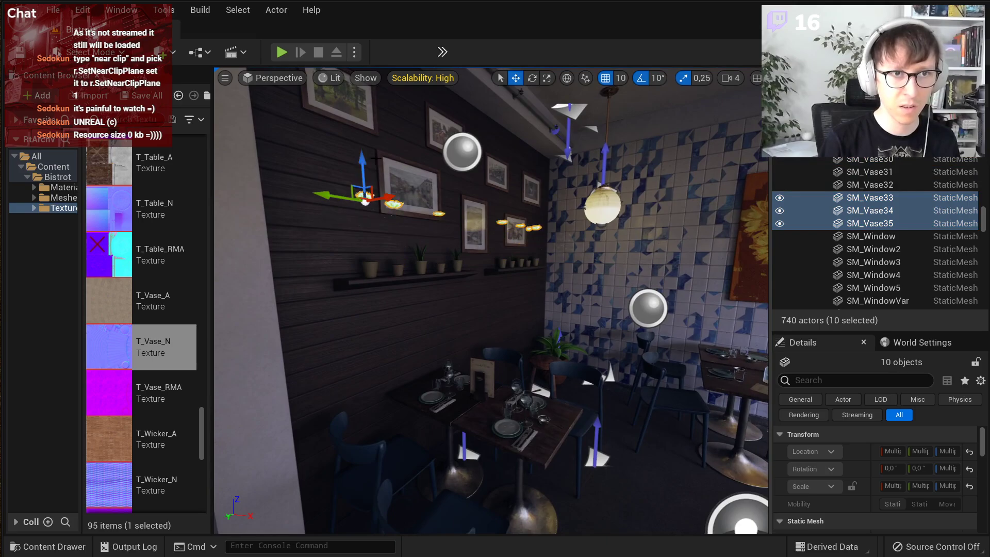
{"action": "key", "text": "w"}
{"action": "mouse_move", "coordinate": [470, 194]}
{"action": "right_mouse_down"}
{"action": "mouse_move", "coordinate": [451, 191]}
{"action": "mouse_move", "coordinate": [459, 195]}
{"action": "right_mouse_up"}
{"action": "key", "text": "s"}
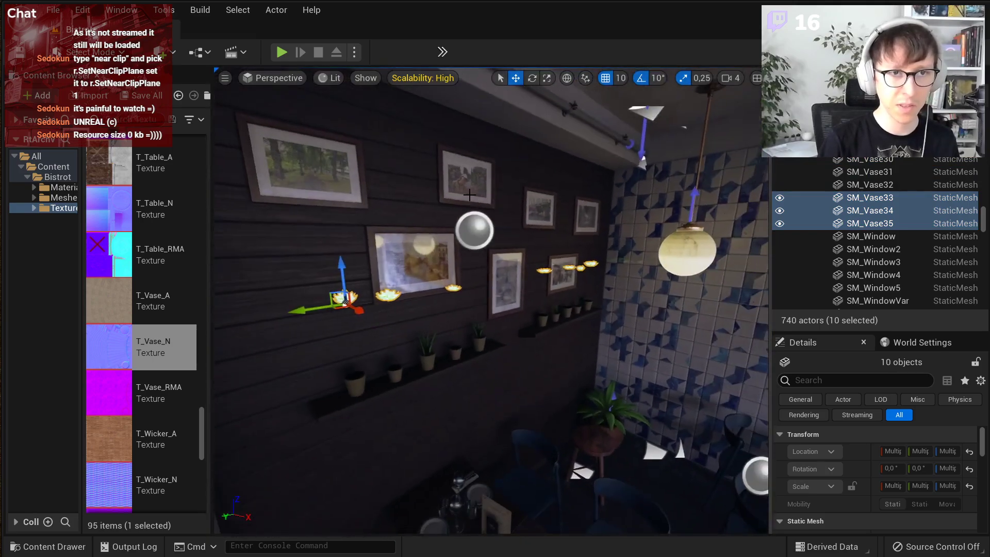
{"action": "key", "text": "ctrl+z"}
- Select only SM_Vase33, view it up close on the shelf and check its assigned static mesh
{"action": "left_click", "coordinate": [870, 197]}
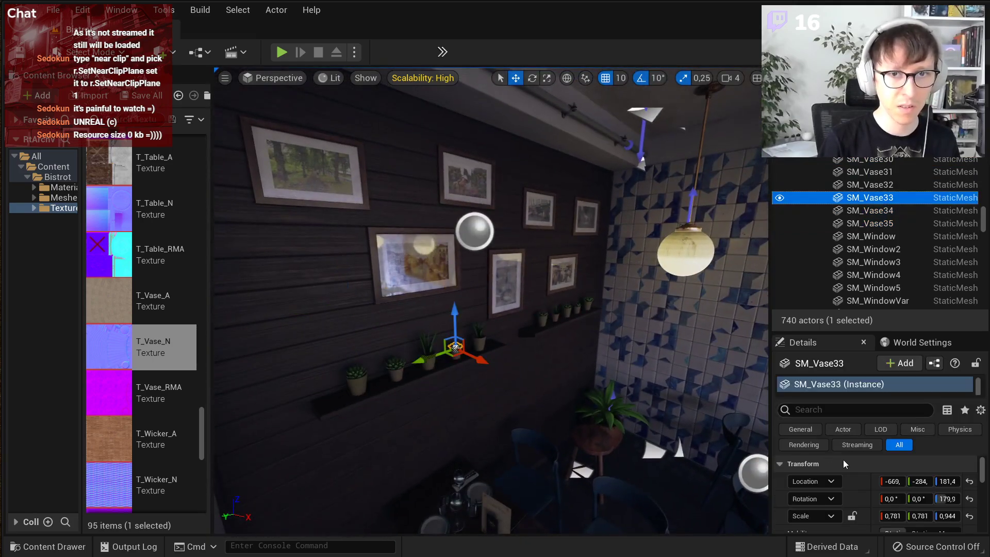
{"action": "right_click_drag", "start_coordinate": [686, 407], "coordinate": [677, 420]}
{"action": "key", "text": "w"}
{"action": "key", "text": "s"}
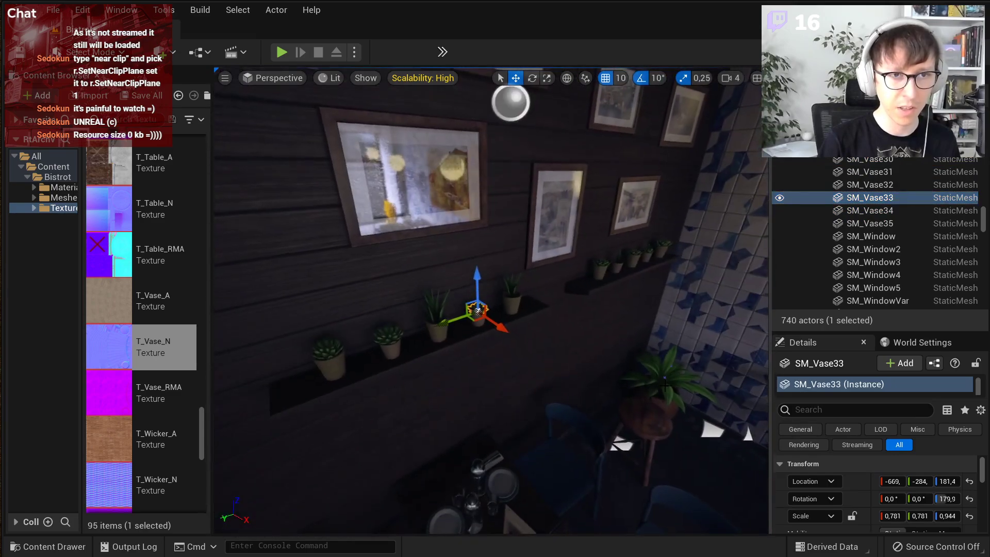
{"action": "scroll", "coordinate": [873, 503], "scroll_direction": "down", "scroll_amount": 5}
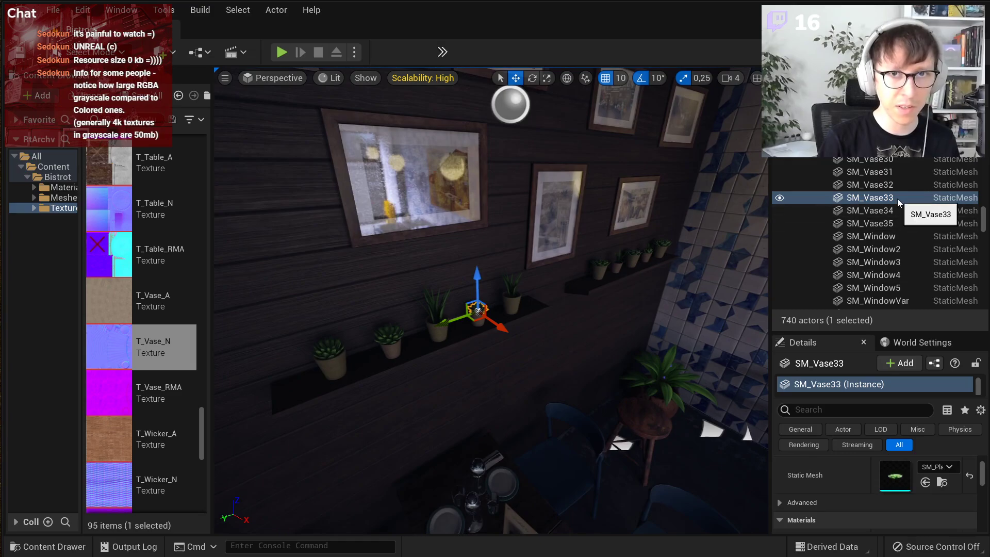
- Select the SM_Vase23 pot on the shelf, open its SM_Vase static mesh and examine the model up close
{"action": "left_click", "coordinate": [489, 330]}
{"action": "key", "text": "w"}
{"action": "right_click_drag", "start_coordinate": [490, 331], "coordinate": [498, 344]}
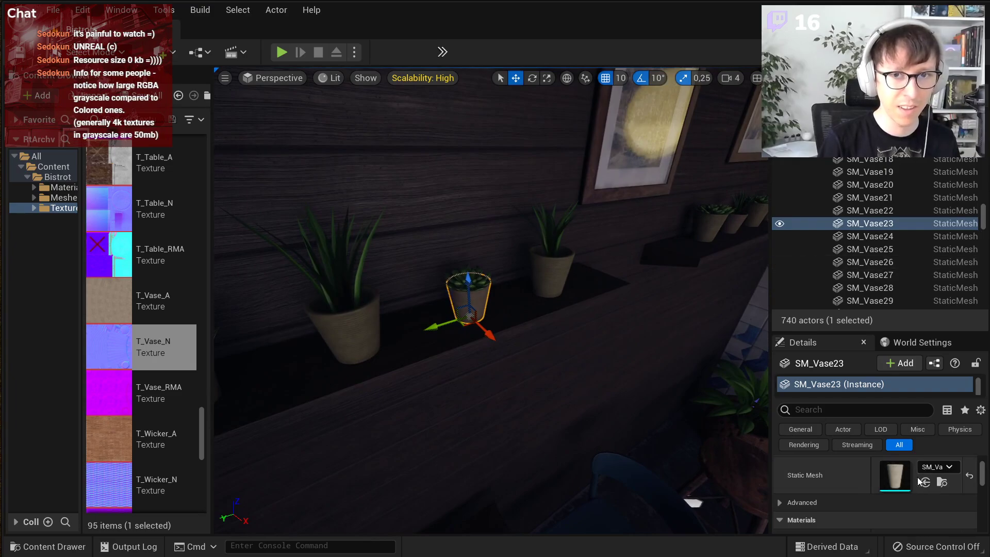
{"action": "double_click", "coordinate": [896, 484]}
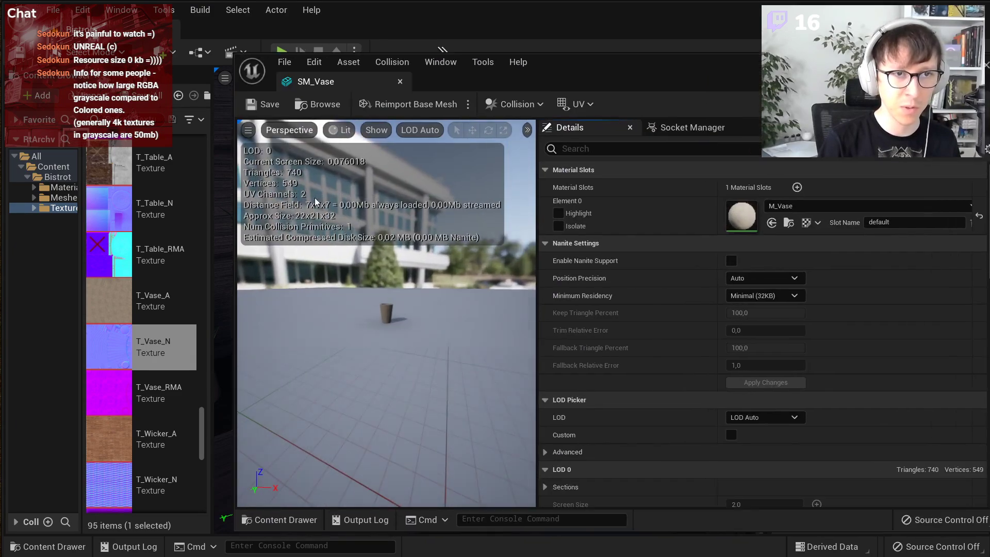
{"action": "right_click_drag", "start_coordinate": [316, 202], "coordinate": [350, 213]}
{"action": "key", "text": "w"}
{"action": "key", "text": "s"}
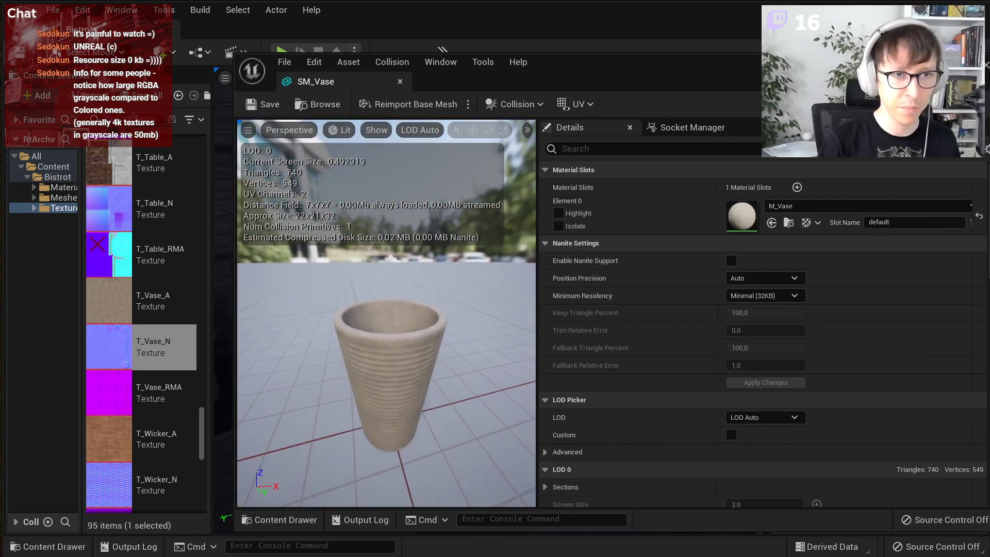
- Review the texture maps of the M_Vase material, then return to the scene and focus on the selected pot
{"action": "double_click", "coordinate": [741, 217]}
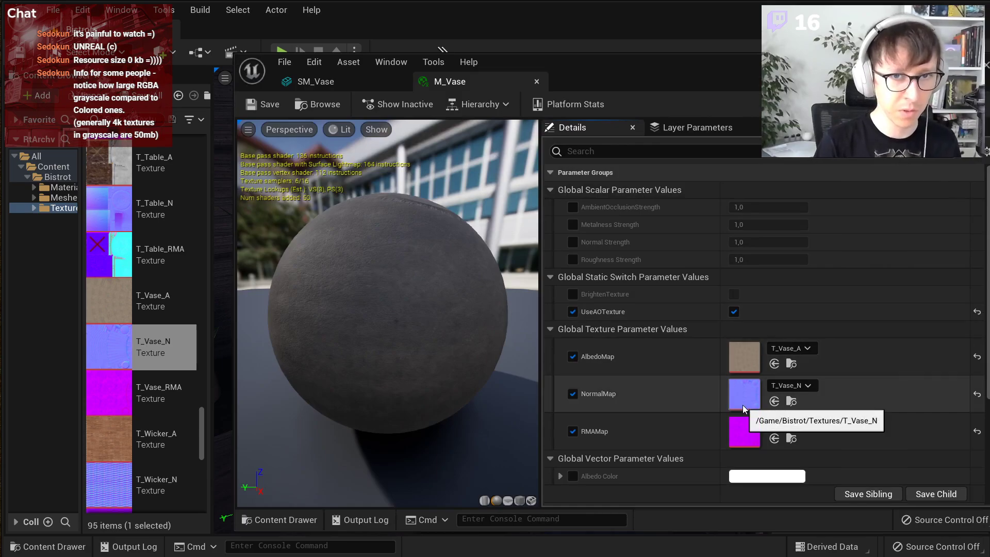
{"action": "left_click", "coordinate": [326, 77]}
{"action": "left_click", "coordinate": [985, 65]}
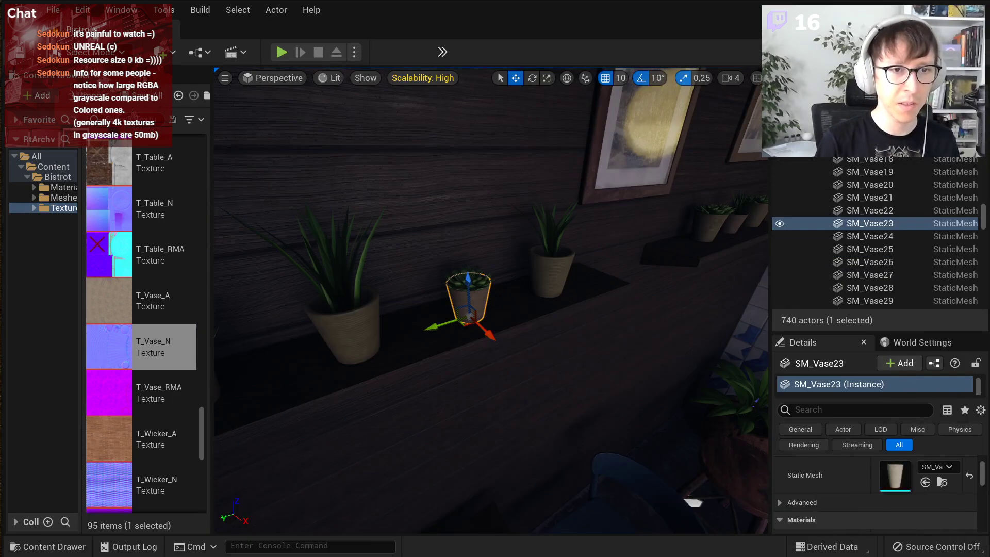
{"action": "mouse_move", "coordinate": [515, 288]}
{"action": "left_mouse_down", "text": "alt"}
{"action": "mouse_move", "coordinate": [479, 284]}
{"action": "mouse_move", "coordinate": [502, 283]}
{"action": "left_mouse_up", "text": "alt"}
{"action": "mouse_move", "coordinate": [502, 284]}
{"action": "right_mouse_down", "text": "alt"}
{"action": "mouse_move", "coordinate": [572, 288]}
{"action": "mouse_move", "coordinate": [508, 283]}
{"action": "right_mouse_up", "text": "alt"}
- Bring back the mesh editor, open the T_Vase_N normal map through the M_Vase material and view more of the texture
{"action": "left_click_drag", "start_coordinate": [691, 556], "coordinate": [584, 58]}
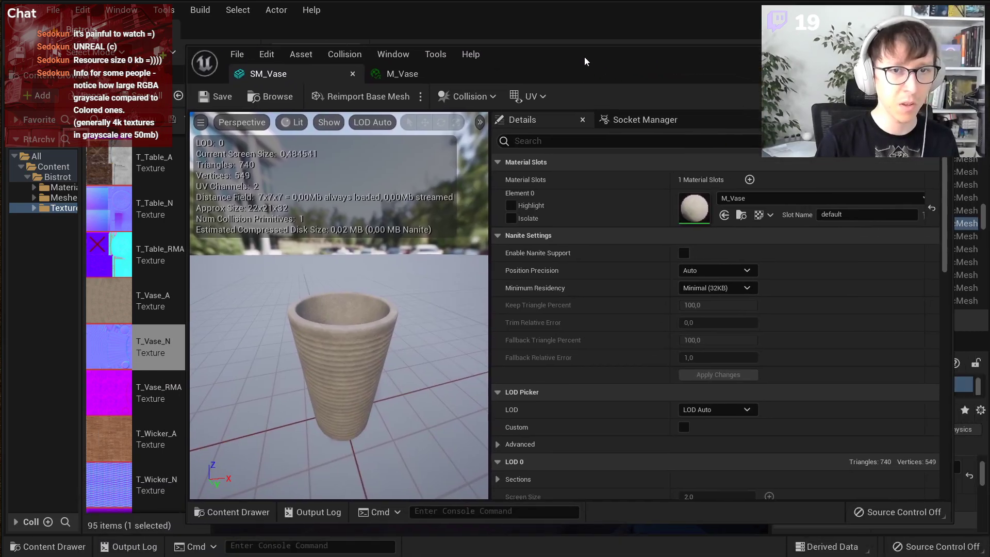
{"action": "double_click", "coordinate": [691, 208]}
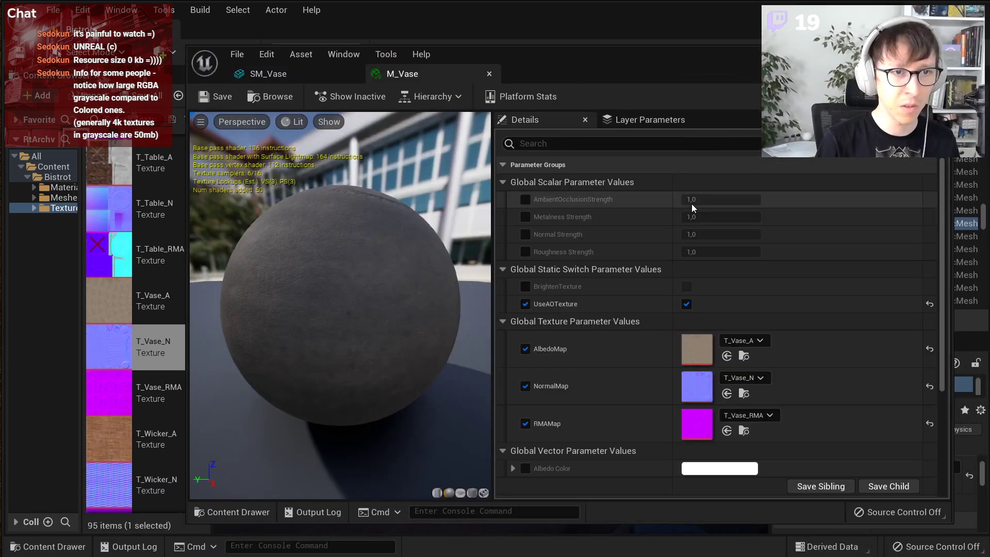
{"action": "double_click", "coordinate": [695, 387]}
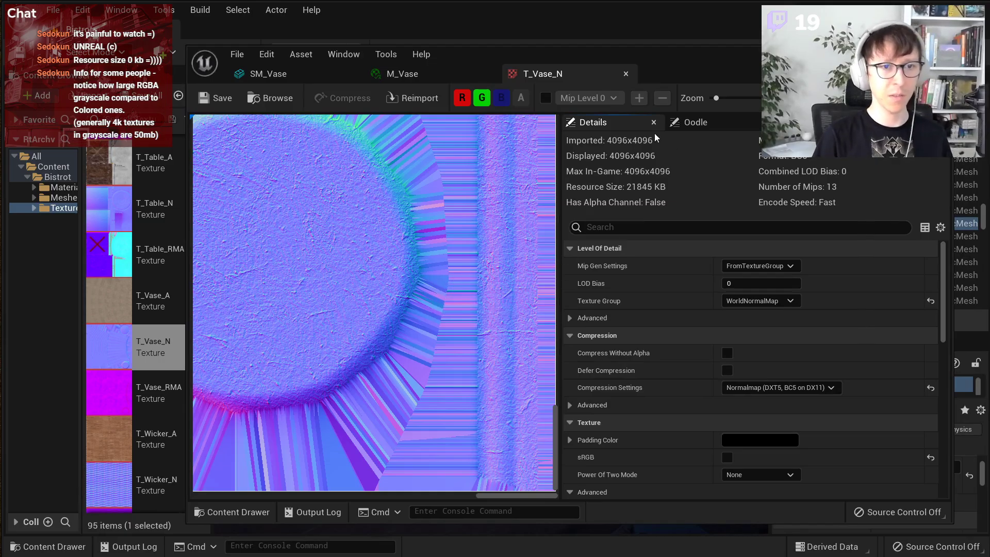
{"action": "scroll", "coordinate": [308, 321], "scroll_direction": "down", "scroll_amount": 5}
{"action": "scroll", "coordinate": [309, 319], "scroll_direction": "up", "scroll_amount": 1}
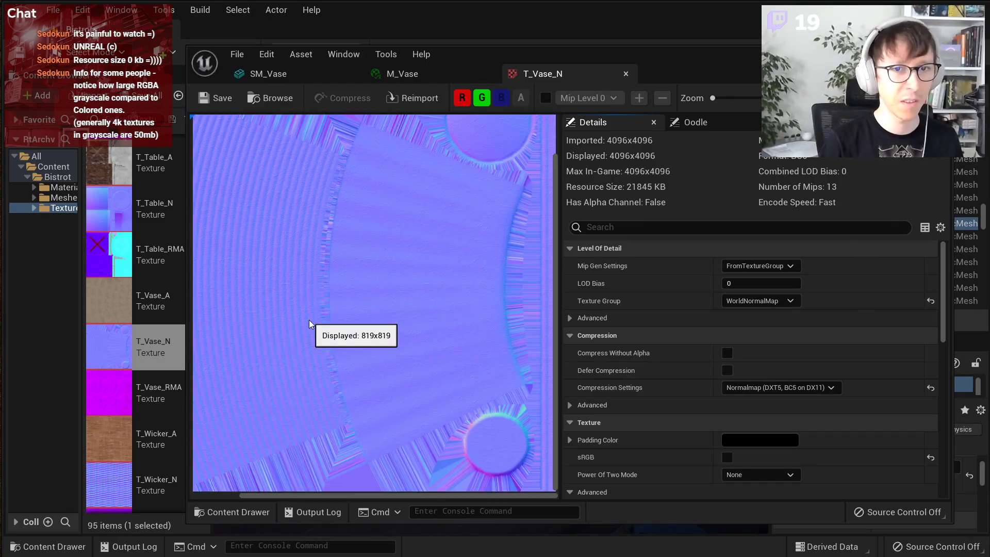
- Move the texture editor beside the viewport and examine the normal map detail on the pot up close
{"action": "left_click_drag", "start_coordinate": [492, 65], "coordinate": [963, 165]}
{"action": "right_click_drag", "start_coordinate": [494, 289], "coordinate": [610, 273]}
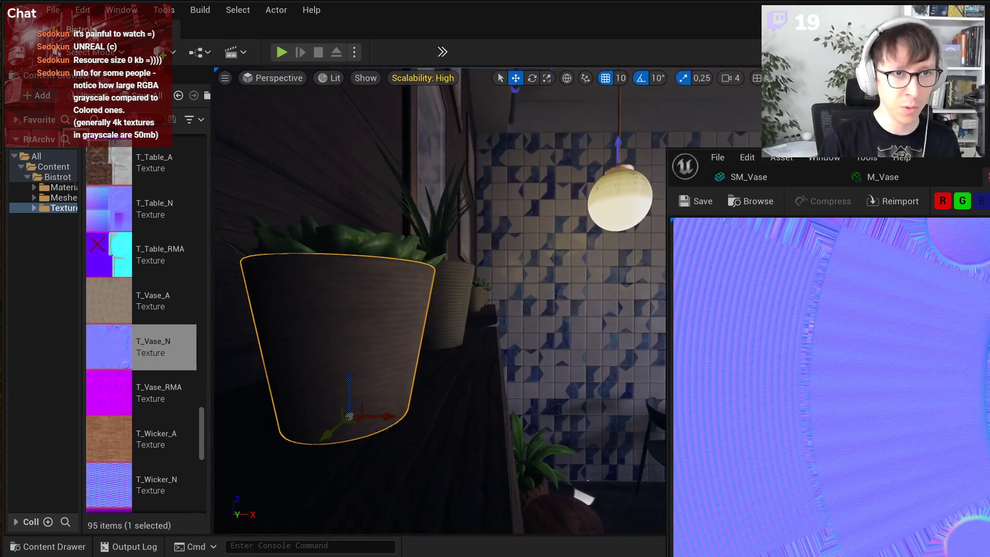
{"action": "right_click_drag", "start_coordinate": [478, 227], "coordinate": [374, 237]}
{"action": "left_click", "coordinate": [330, 78]}
{"action": "left_click", "coordinate": [328, 78]}
{"action": "key", "text": "w"}
{"action": "key", "text": "s"}
{"action": "key", "text": "w"}
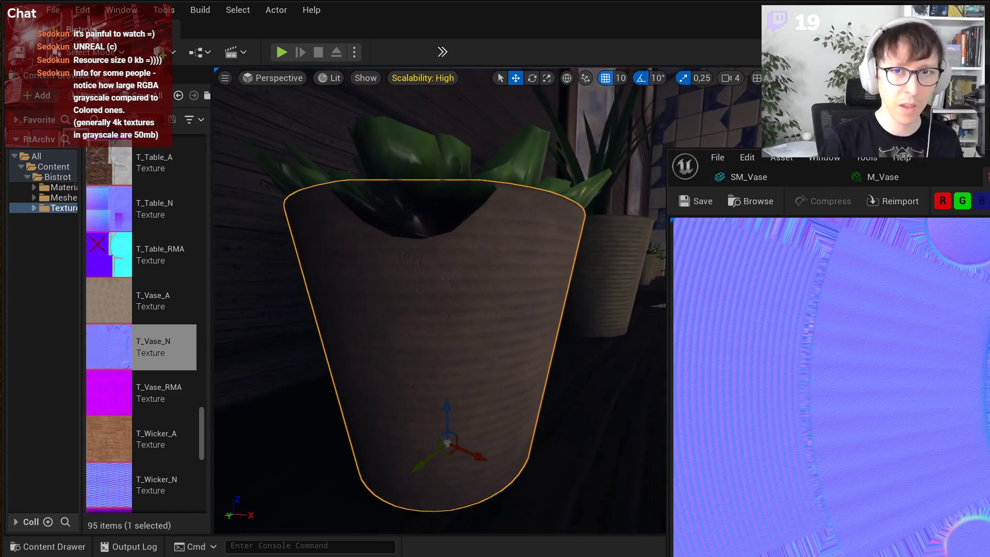
- Filter the T_Vase_N properties by "maximum" and set Maximum Texture Size to 128
{"action": "left_click_drag", "start_coordinate": [884, 153], "coordinate": [783, 70]}
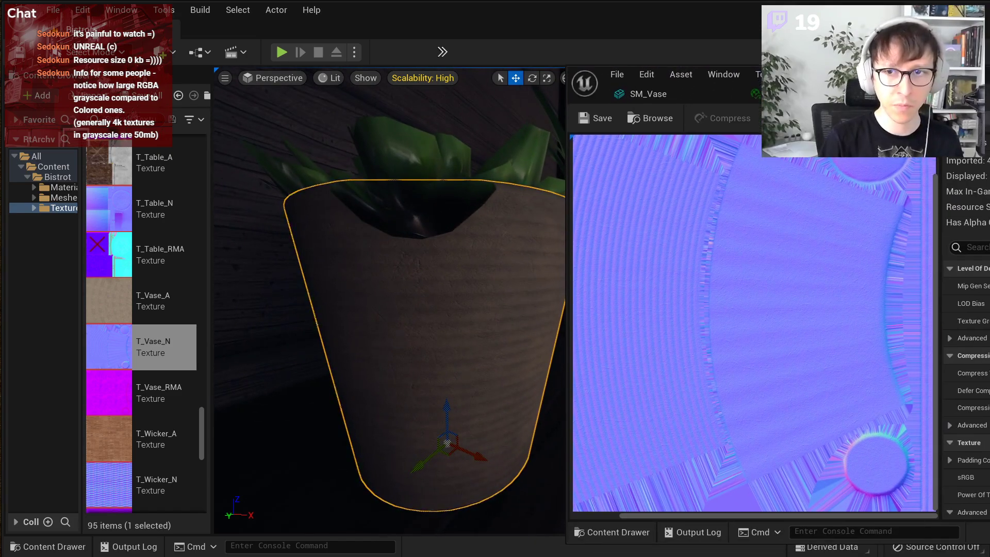
{"action": "left_click", "coordinate": [807, 248]}
{"action": "type", "text": "m"}
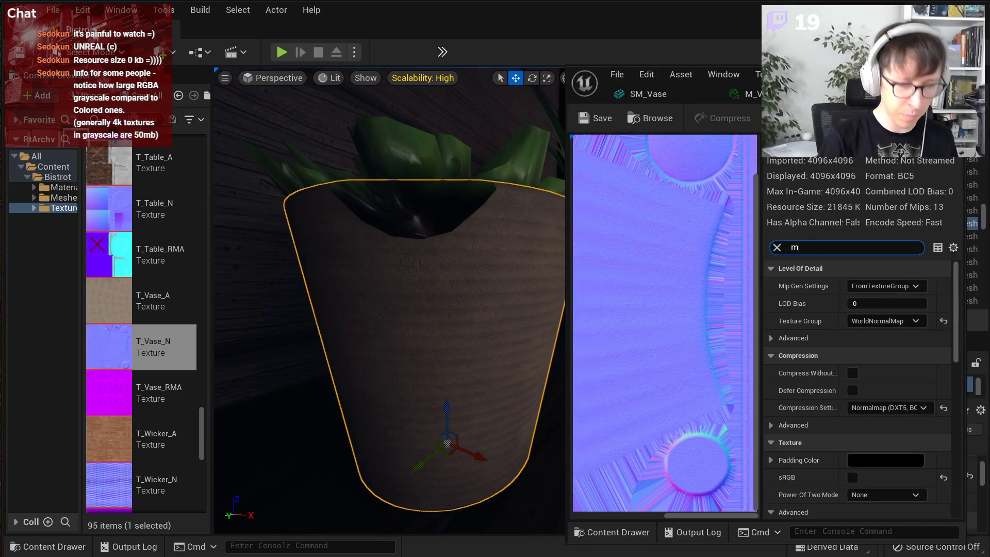
{"action": "type", "text": "aximum"}
{"action": "double_click", "coordinate": [820, 248]}
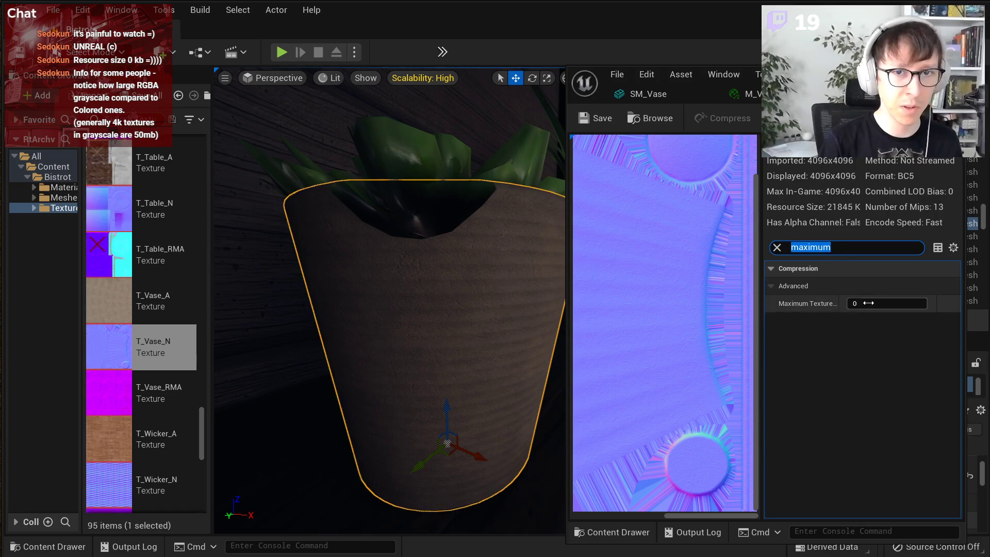
{"action": "left_click", "coordinate": [887, 303]}
{"action": "type", "text": "128"}
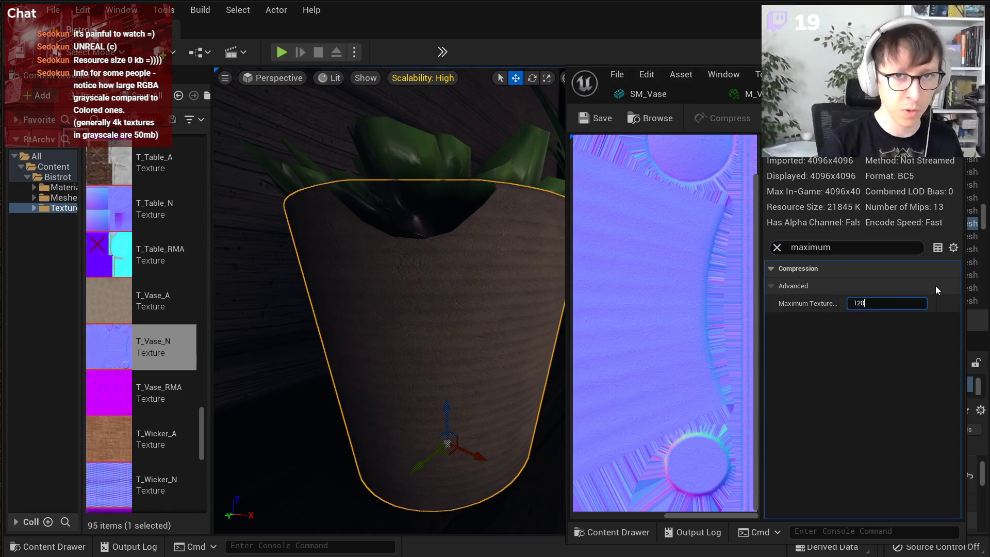
{"action": "key", "text": "Return"}
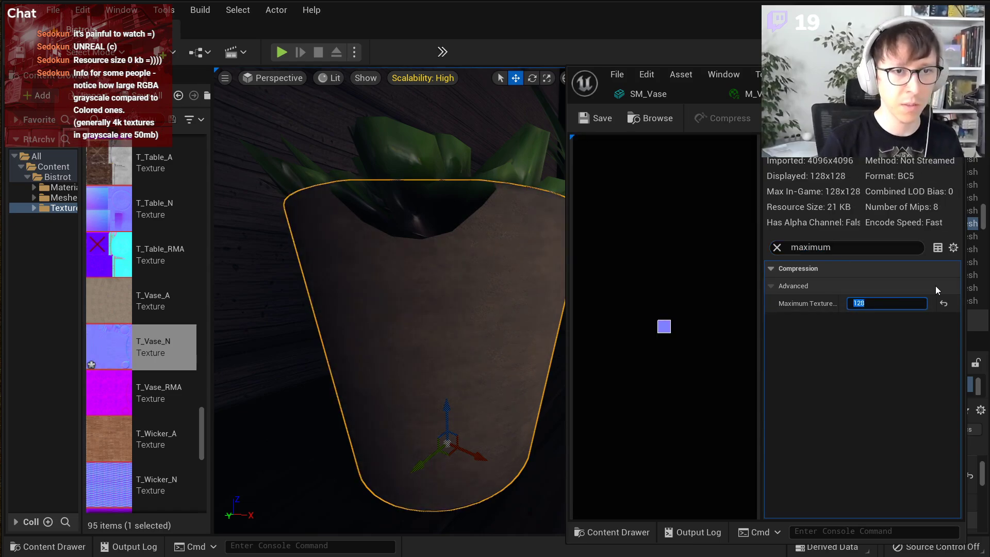
- Set the Maximum Texture Size of T_Vase_N to 256 and check the pot's appearance close up and from a distance
{"action": "type", "text": "256"}
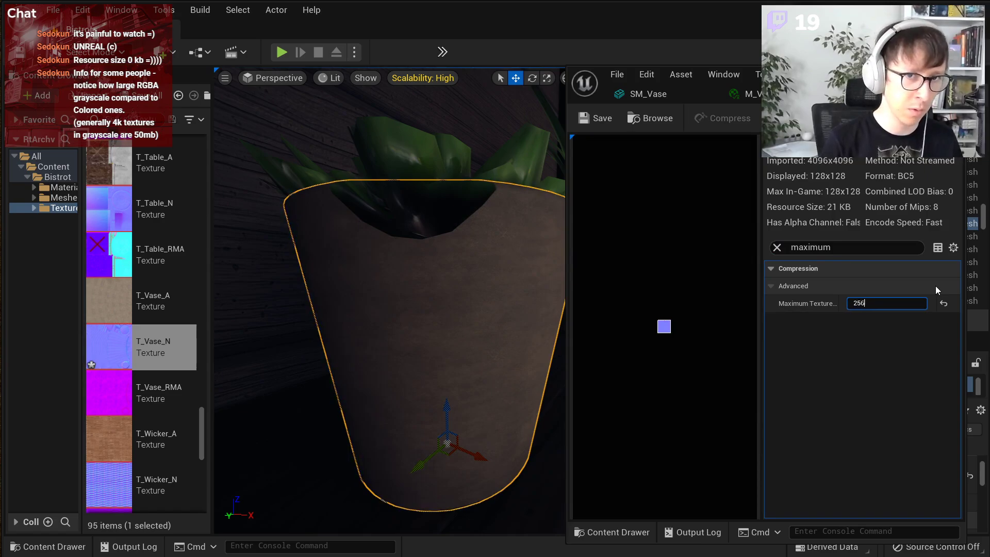
{"action": "key", "text": "Return"}
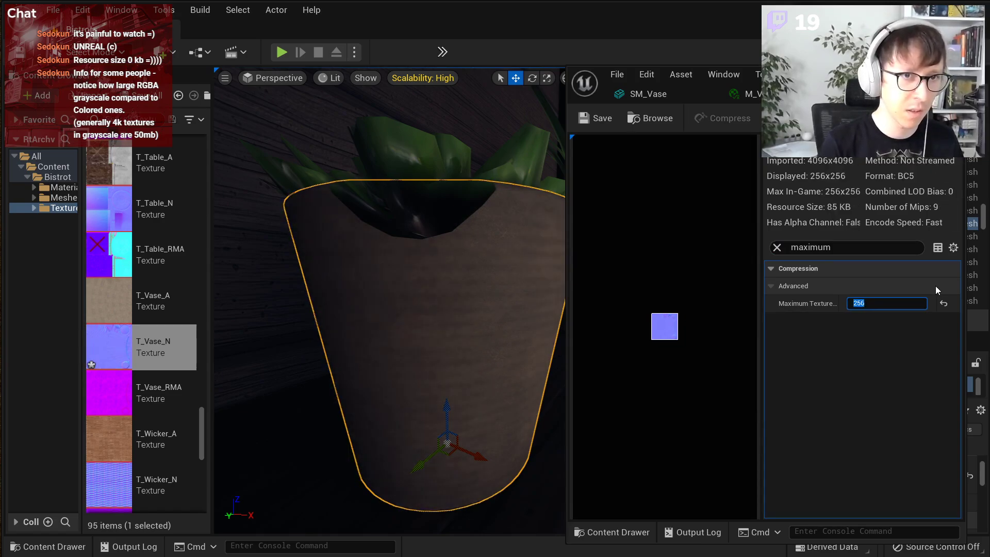
{"action": "right_click_drag", "start_coordinate": [395, 342], "coordinate": [404, 341]}
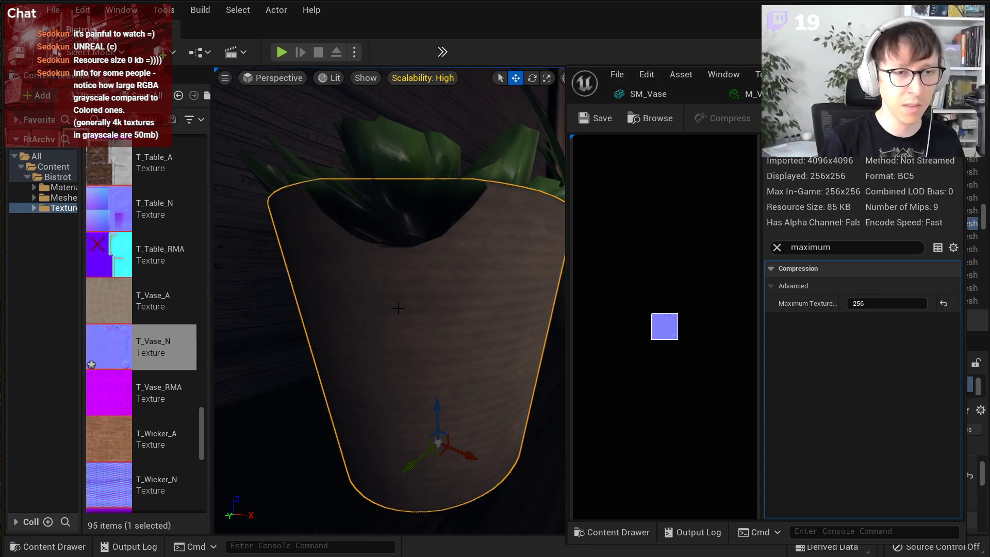
{"action": "key", "text": "s"}
{"action": "mouse_move", "coordinate": [376, 292]}
{"action": "right_mouse_down"}
{"action": "mouse_move", "coordinate": [314, 317]}
{"action": "mouse_move", "coordinate": [318, 355]}
{"action": "mouse_move", "coordinate": [327, 286]}
{"action": "mouse_move", "coordinate": [296, 288]}
{"action": "mouse_move", "coordinate": [330, 289]}
{"action": "right_mouse_up"}
{"action": "key", "text": "w"}
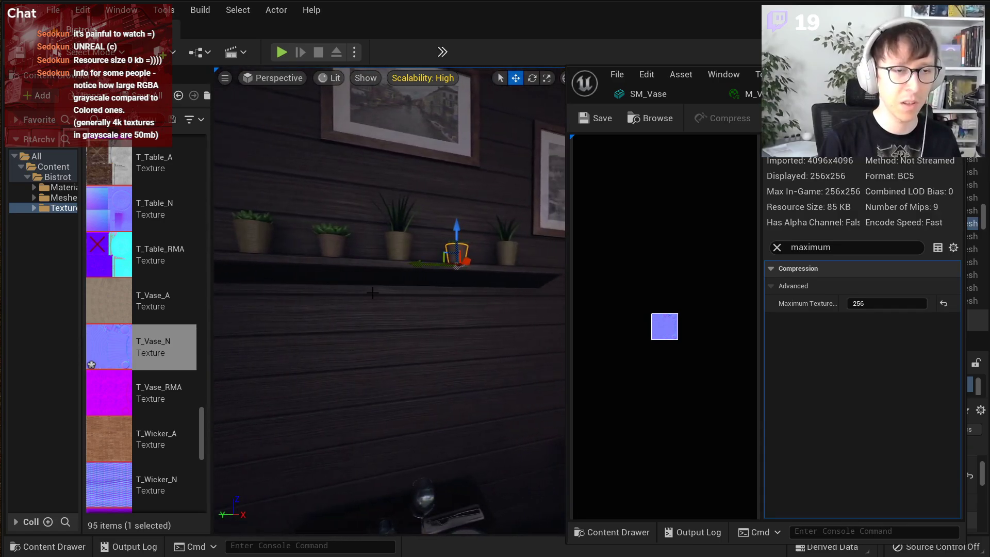
- Widen the texture editor window and save the T_Vase_N texture
{"action": "left_click_drag", "start_coordinate": [567, 201], "coordinate": [292, 201]}
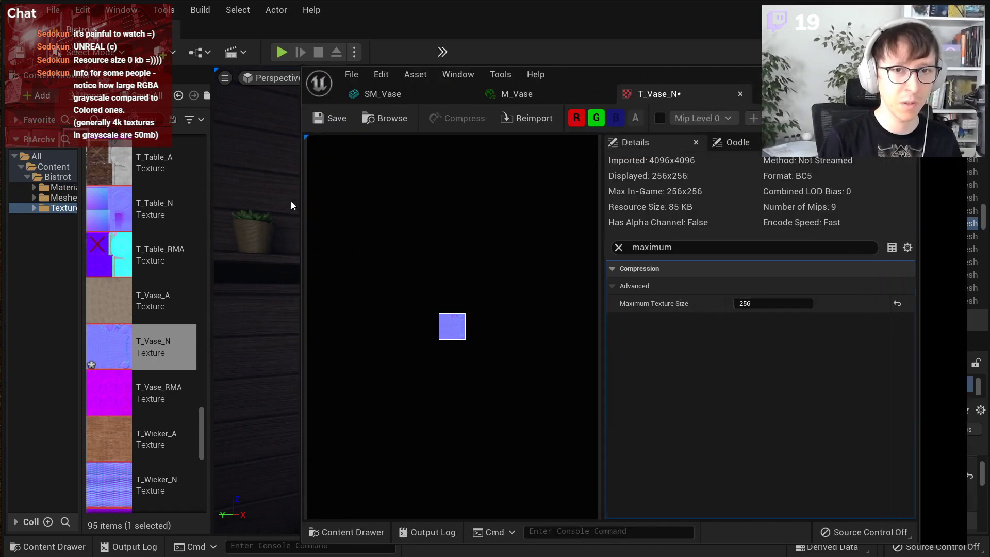
{"action": "left_click", "coordinate": [363, 122]}
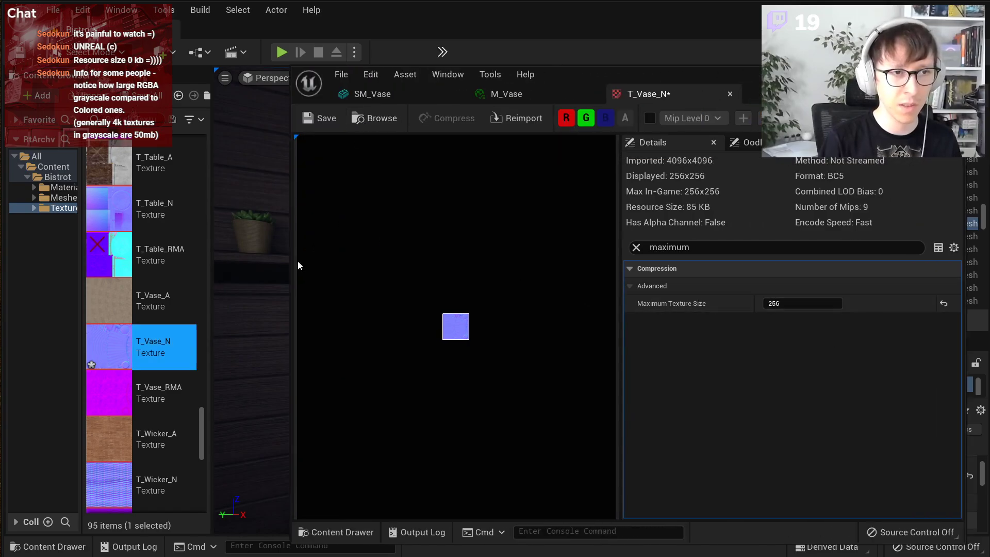
{"action": "key", "text": "ctrl+s"}
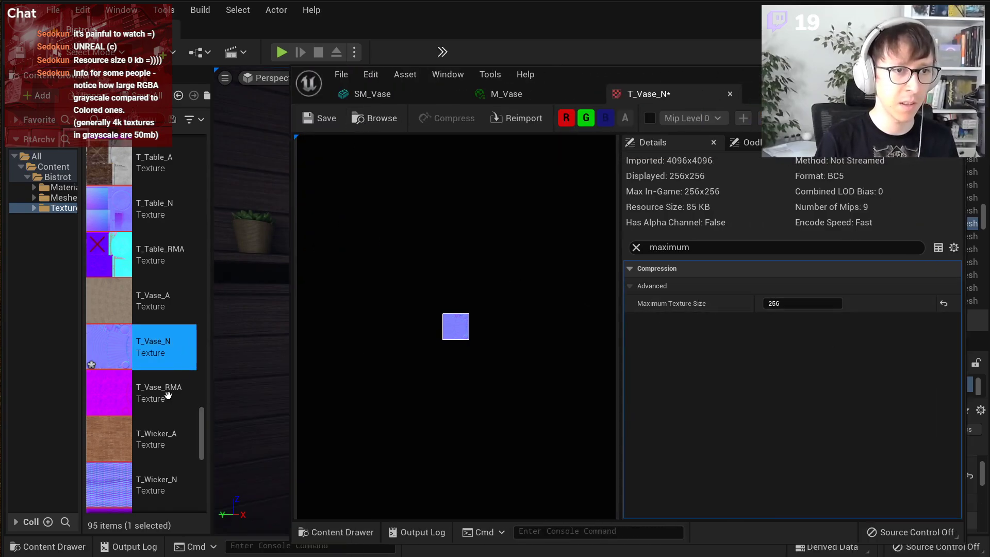
- Open the T_Vase_RMA texture, filter its properties by "max" and set Maximum Texture Size to 256
{"action": "left_click", "coordinate": [152, 394]}
{"action": "double_click", "coordinate": [152, 395]}
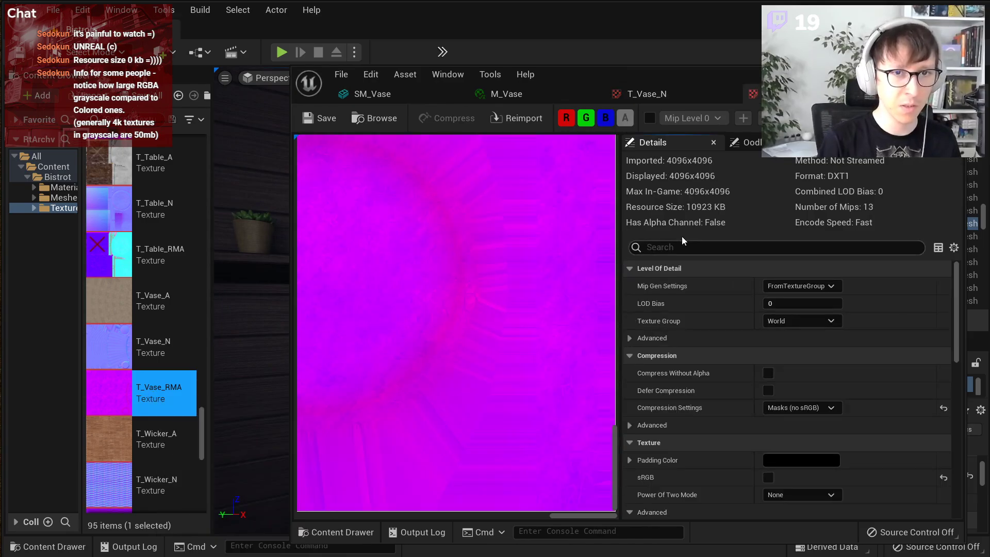
{"action": "left_click", "coordinate": [700, 247]}
{"action": "type", "text": "max"}
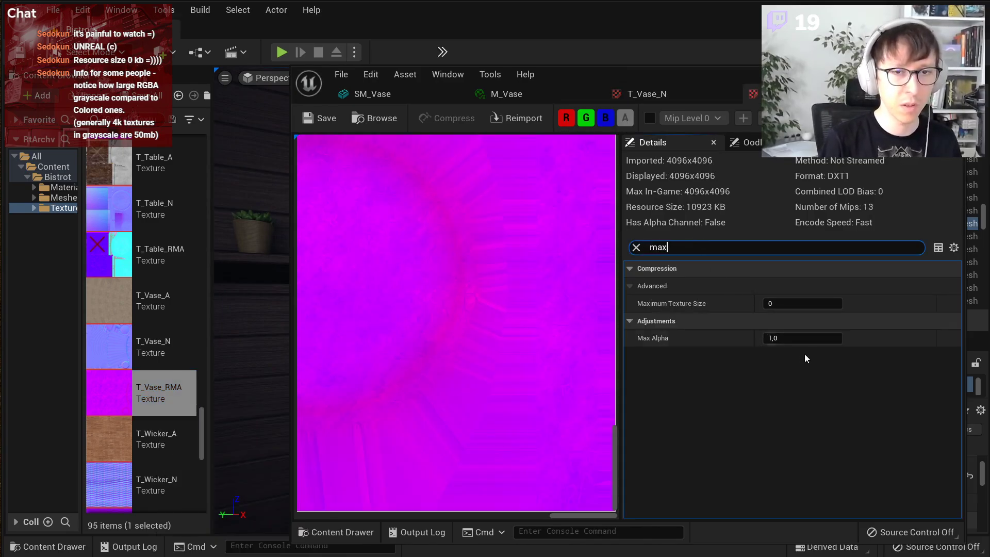
{"action": "left_click", "coordinate": [805, 304]}
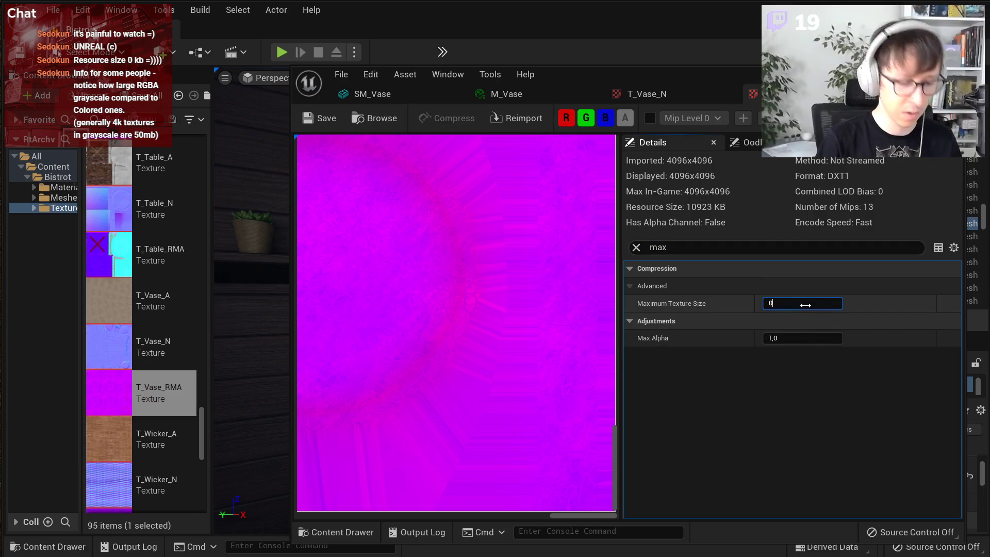
{"action": "type", "text": "256"}
{"action": "key", "text": "Return"}
- Open the T_Vase_A texture, filter its properties by "maximum" and set Maximum Texture Size to 256
{"action": "left_click", "coordinate": [181, 306]}
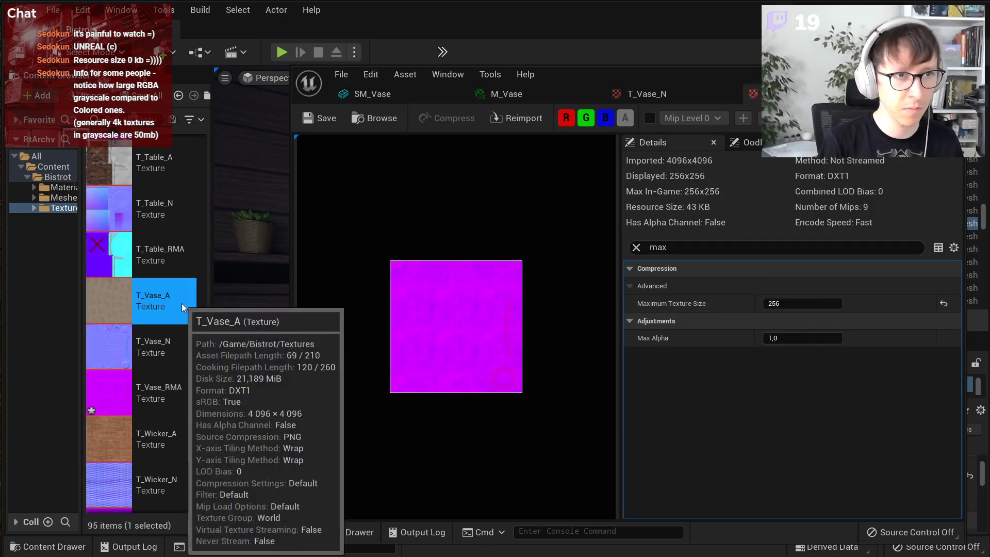
{"action": "double_click", "coordinate": [181, 306]}
{"action": "left_click", "coordinate": [722, 247]}
{"action": "type", "text": "maximum"}
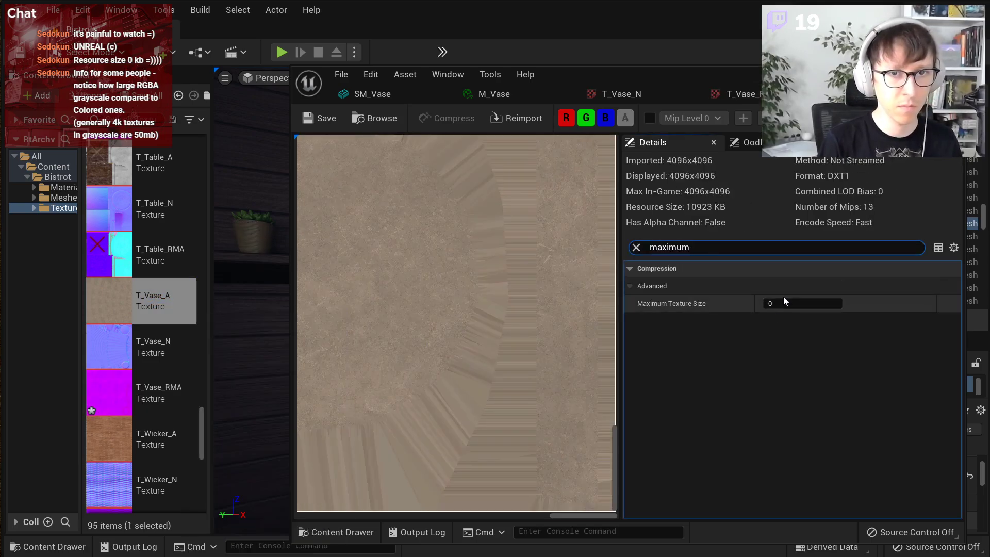
{"action": "left_click", "coordinate": [787, 303]}
{"action": "type", "text": "2"}
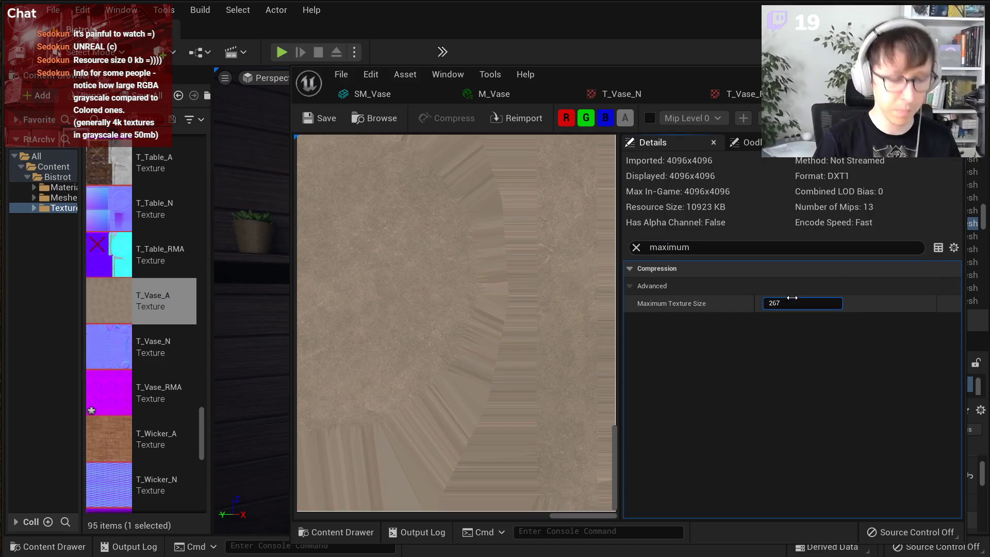
{"action": "type", "text": "56"}
{"action": "key", "text": "Return"}
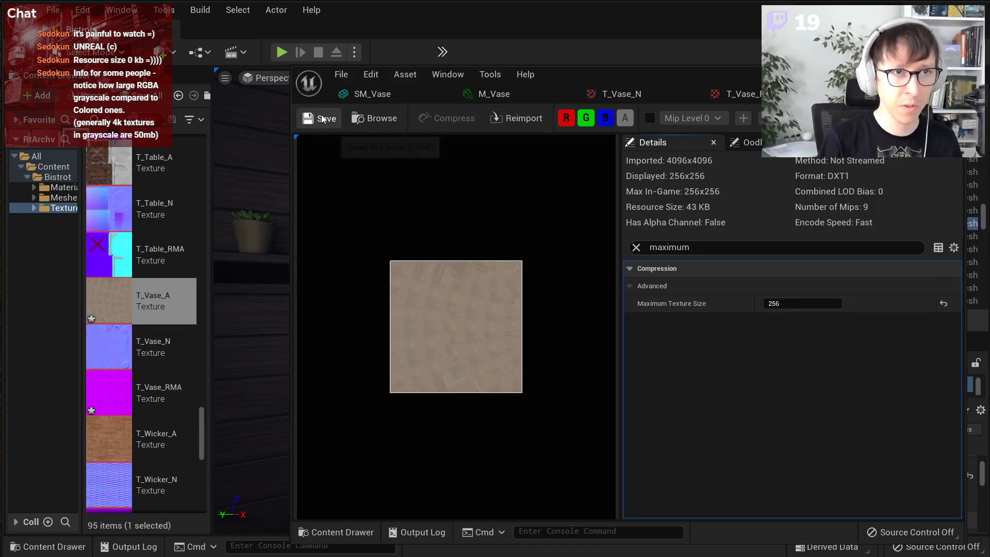
- Save the T_Vase_A and T_Vase_RMA textures and return to the level viewport
{"action": "key", "text": "ctrl+s"}
{"action": "left_click", "coordinate": [754, 94]}
{"action": "left_click", "coordinate": [328, 117]}
{"action": "left_click", "coordinate": [616, 99]}
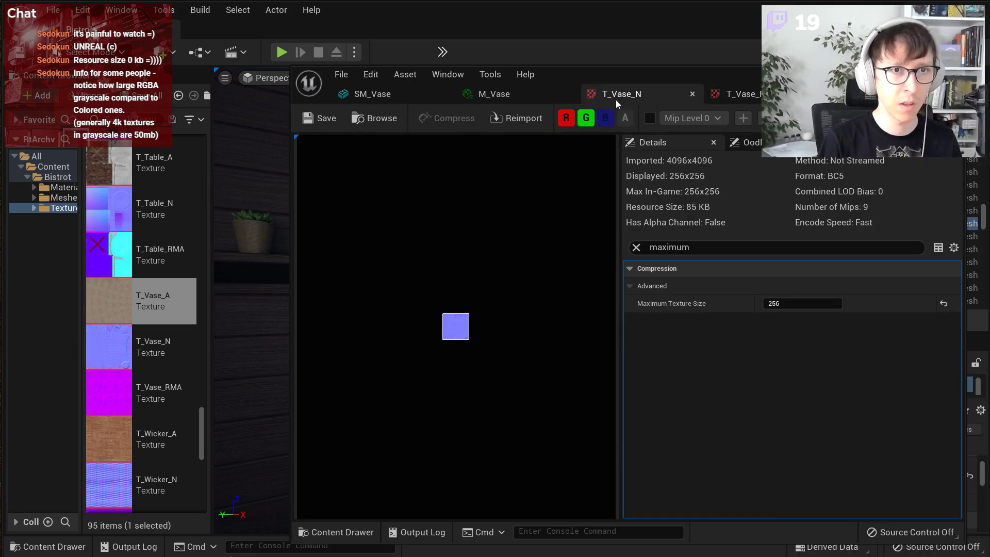
{"action": "left_click", "coordinate": [953, 75]}
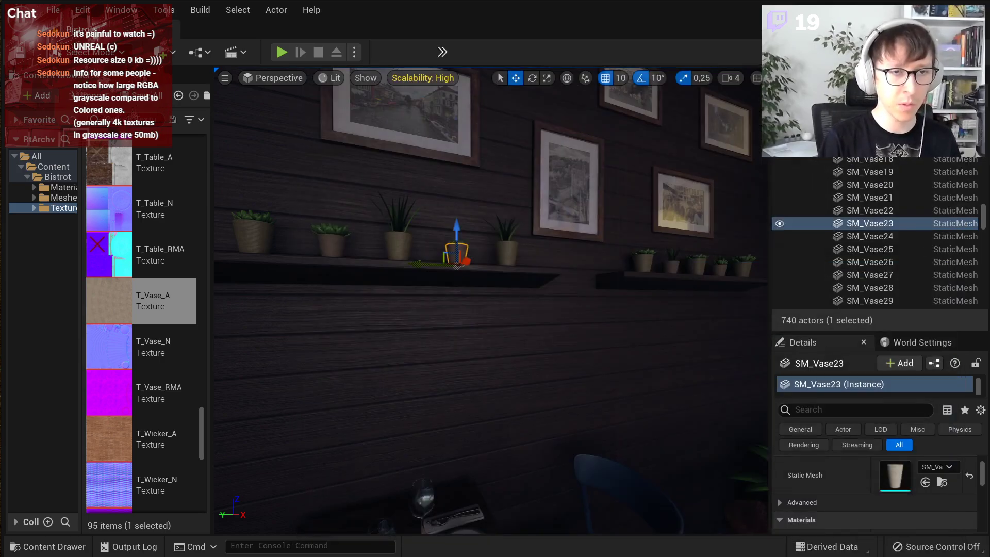
- Play the level and capture the existing texture statistics table in Snip & Sketch for comparison
{"action": "left_click", "coordinate": [282, 52]}
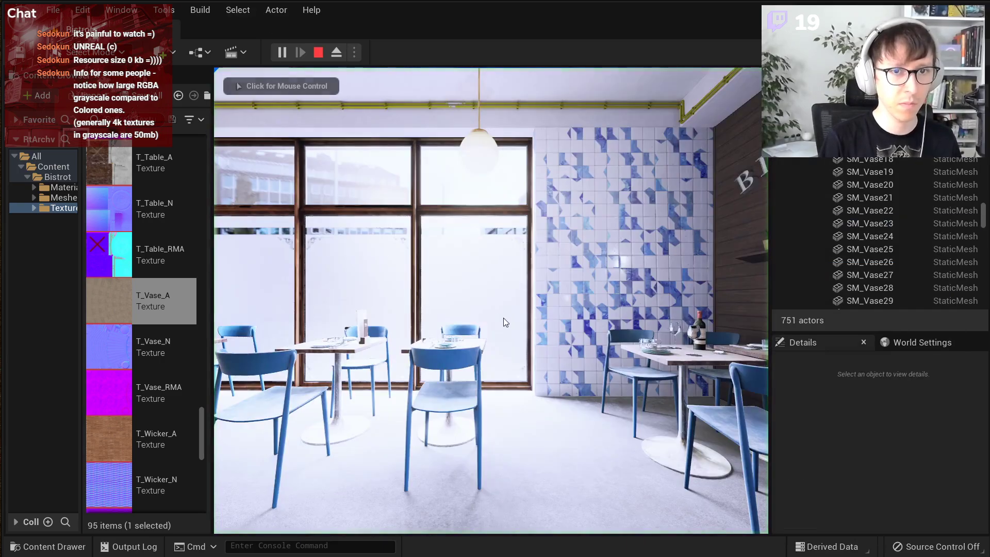
{"action": "key", "text": "alt+Tab"}
{"action": "left_click_drag", "start_coordinate": [647, 120], "coordinate": [605, 193]}
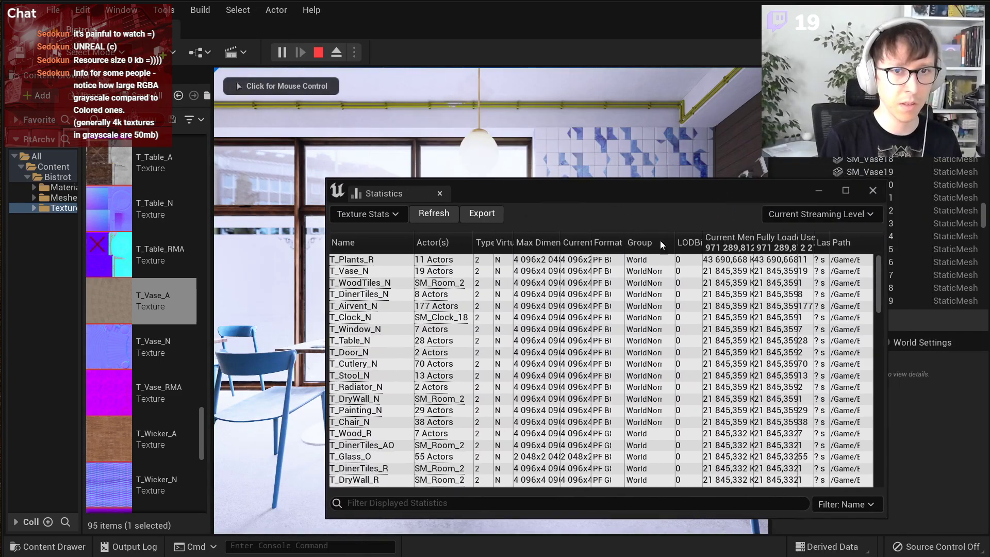
{"action": "key", "text": "super+shift+s"}
{"action": "mouse_move", "coordinate": [315, 220]}
{"action": "left_mouse_down"}
{"action": "mouse_move", "coordinate": [717, 456]}
{"action": "mouse_move", "coordinate": [884, 506]}
{"action": "left_mouse_up"}
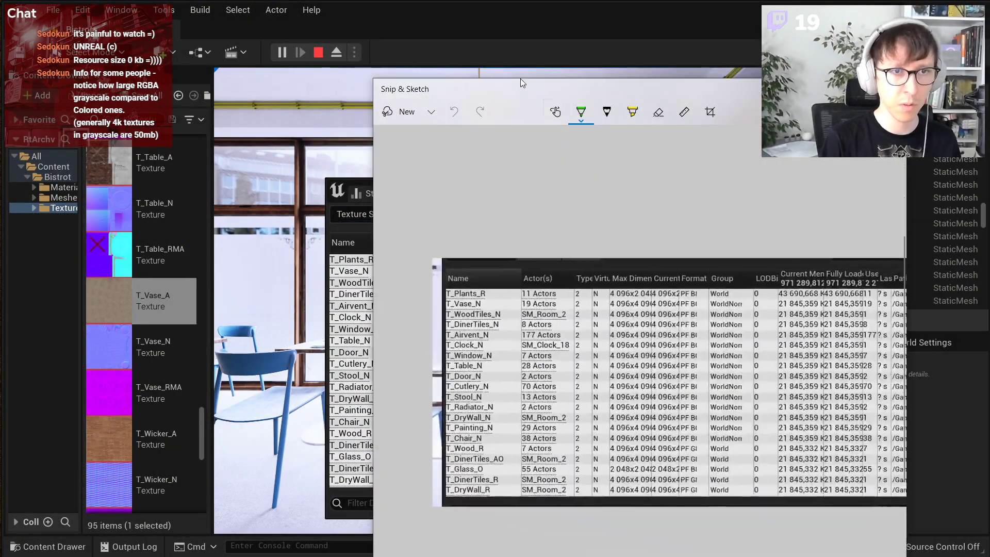
{"action": "mouse_move", "coordinate": [517, 84]}
{"action": "left_mouse_down"}
{"action": "mouse_move", "coordinate": [515, 168]}
{"action": "mouse_move", "coordinate": [500, 144]}
{"action": "left_mouse_up"}
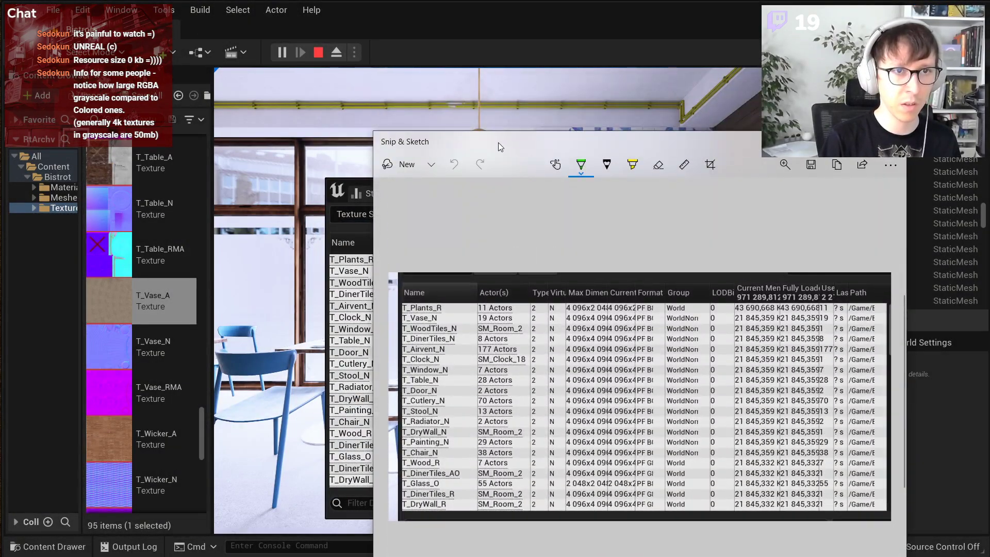
- Refresh the texture statistics, enlarge their window and place the captured screenshot beside it
{"action": "left_click", "coordinate": [360, 433]}
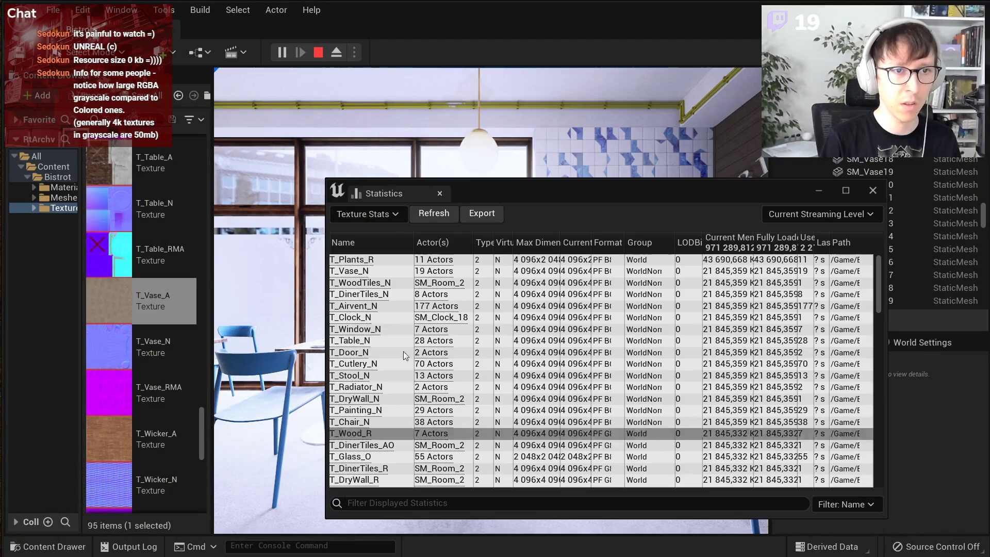
{"action": "left_click", "coordinate": [432, 214]}
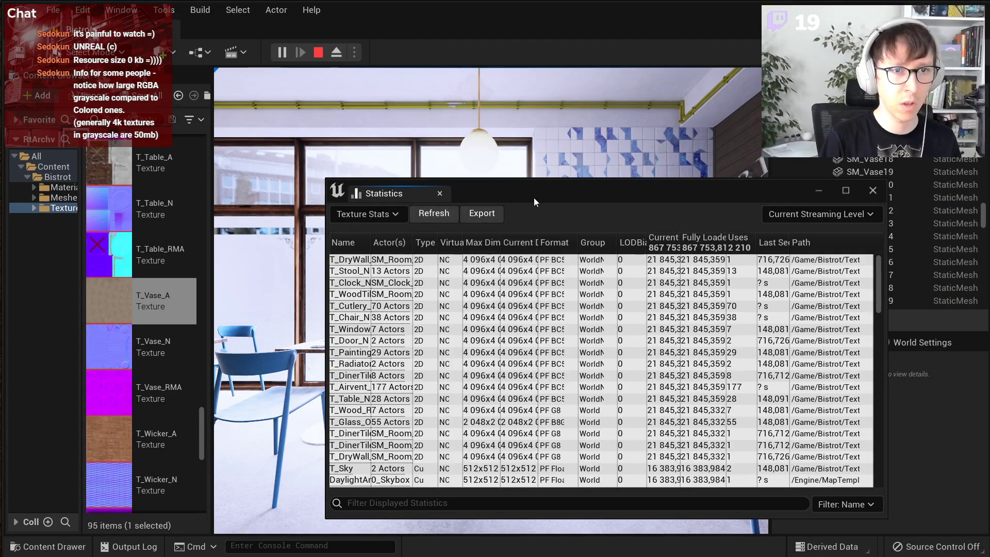
{"action": "left_click_drag", "start_coordinate": [534, 197], "coordinate": [255, 145]}
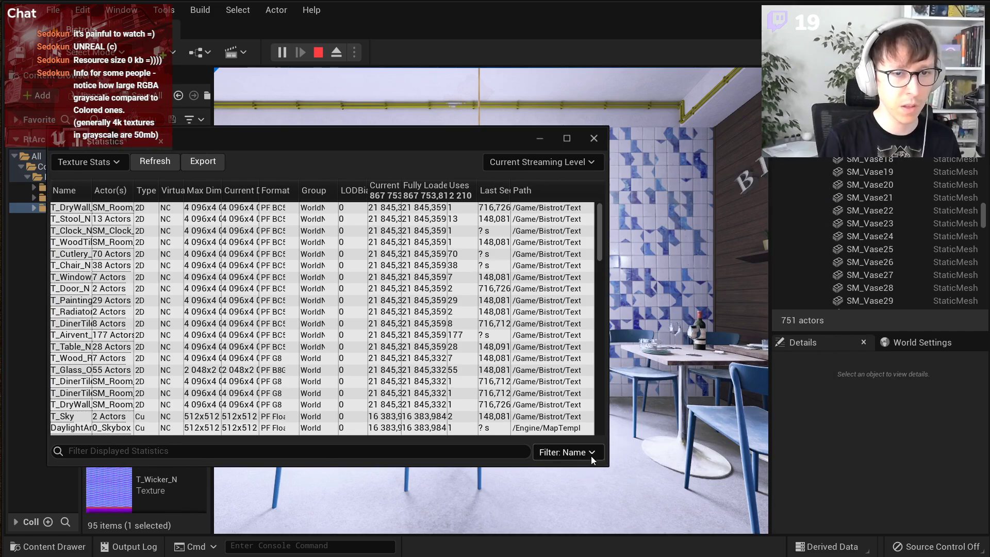
{"action": "left_click_drag", "start_coordinate": [607, 465], "coordinate": [698, 500]}
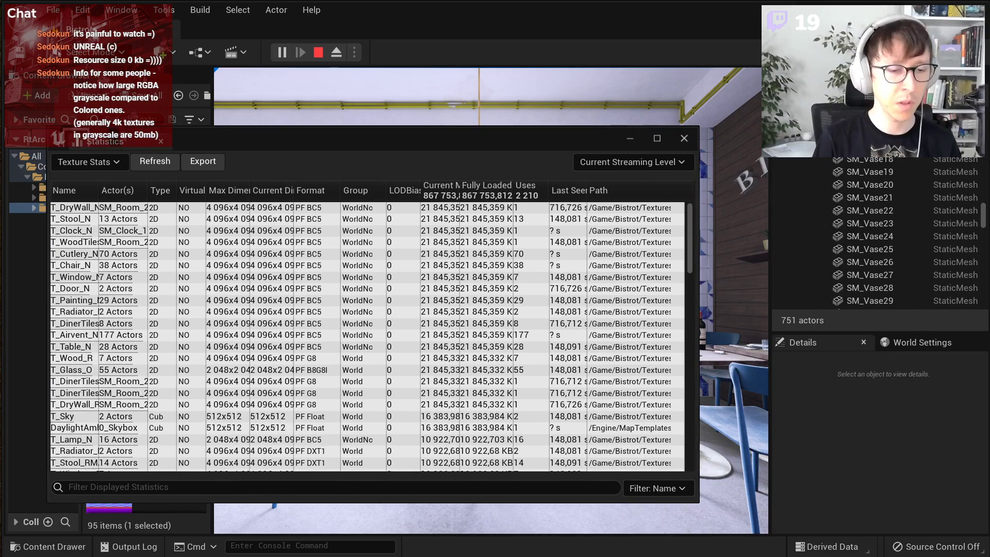
{"action": "mouse_move", "coordinate": [409, 556]}
{"action": "left_mouse_down"}
{"action": "mouse_move", "coordinate": [591, 90]}
{"action": "mouse_move", "coordinate": [670, 42]}
{"action": "mouse_move", "coordinate": [679, 52]}
{"action": "left_mouse_up"}
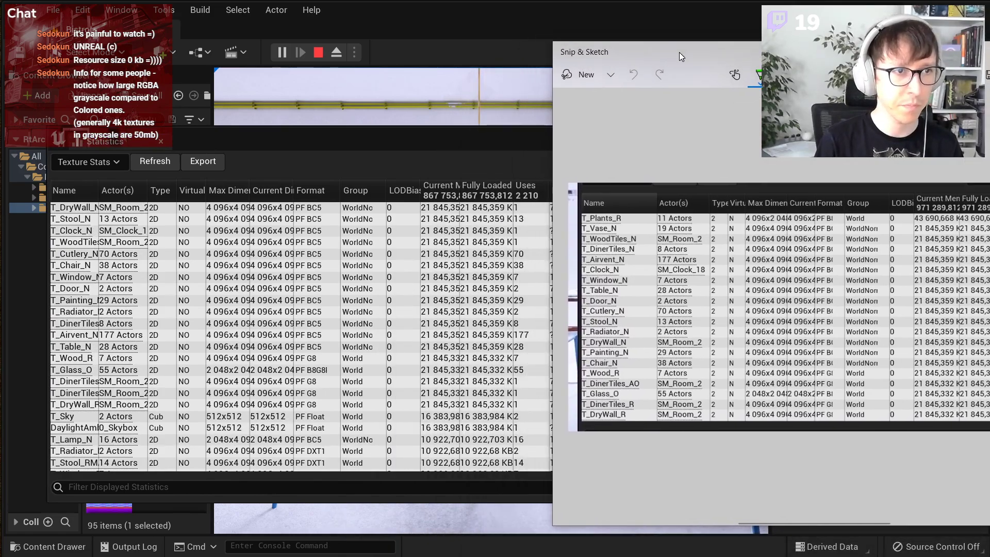
- Sort the texture statistics by name, widen the Name column and locate the T_Vase_A entry
{"action": "left_click", "coordinate": [67, 190]}
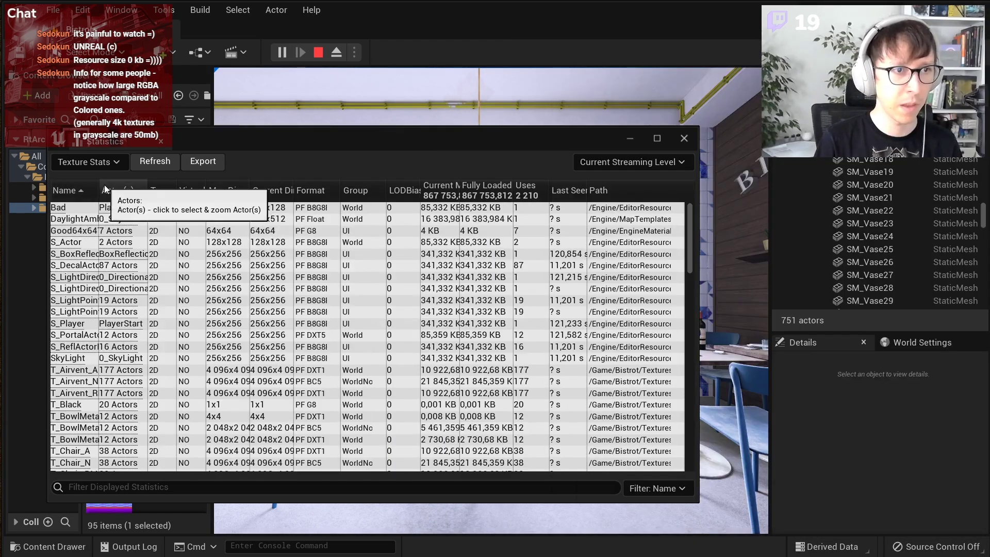
{"action": "left_click_drag", "start_coordinate": [98, 186], "coordinate": [172, 186]}
{"action": "scroll", "coordinate": [123, 342], "scroll_direction": "down", "scroll_amount": 20}
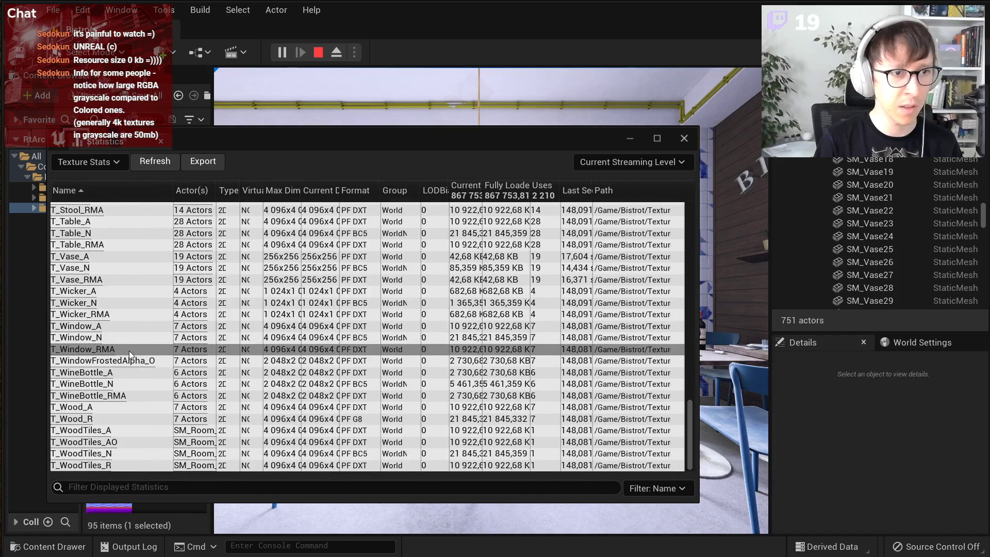
{"action": "left_click", "coordinate": [117, 256]}
{"action": "scroll", "coordinate": [132, 278], "scroll_direction": "up", "scroll_amount": 1}
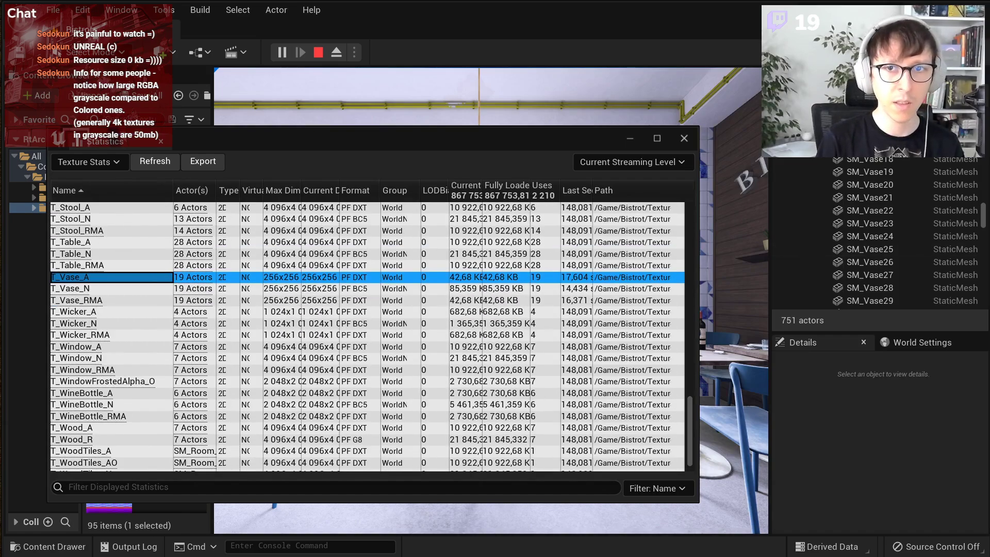
- Zoom into the captured statistics and select T_Vase_N in the refreshed list to compare its memory
{"action": "key", "text": "alt+Tab"}
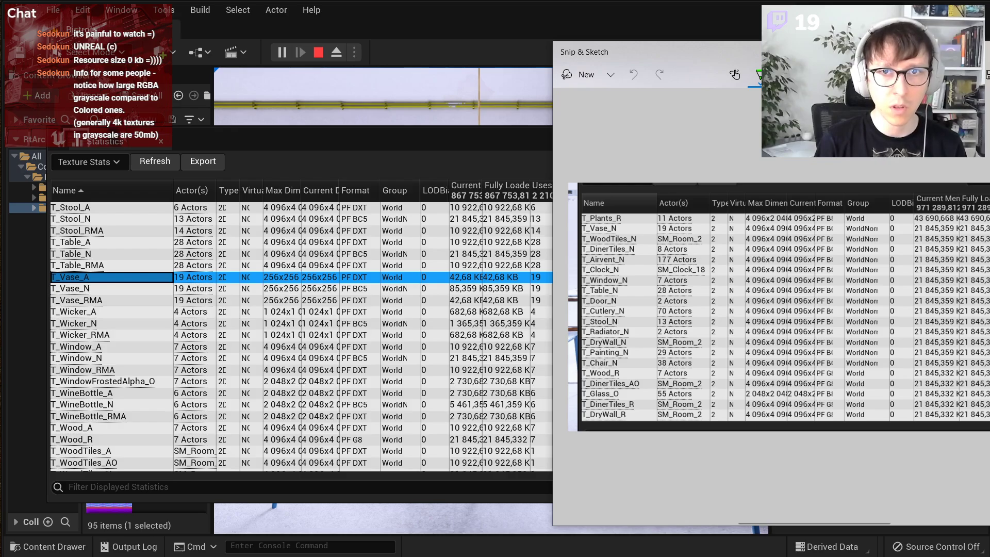
{"action": "left_click_drag", "start_coordinate": [989, 41], "coordinate": [989, 102]}
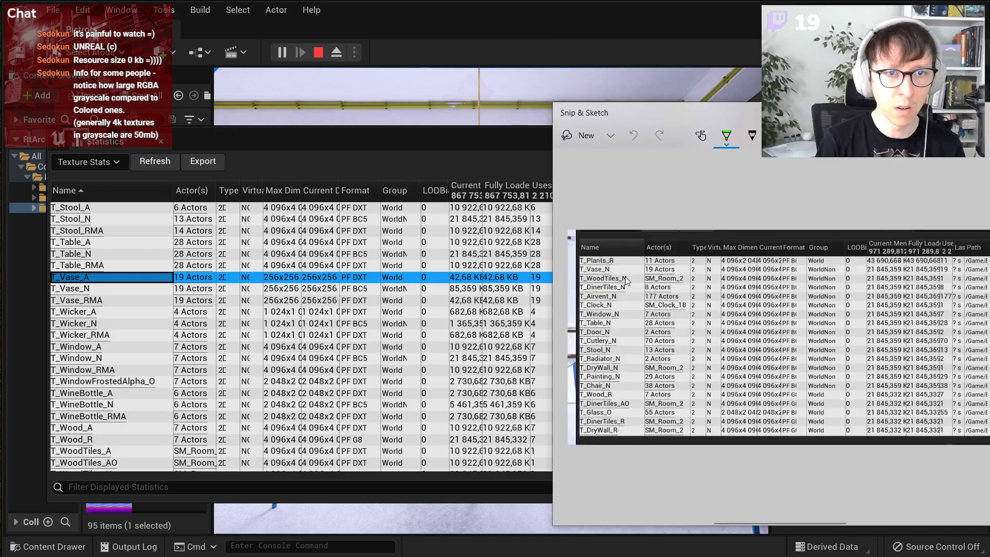
{"action": "scroll", "coordinate": [632, 282], "scroll_direction": "up", "scroll_amount": 4, "text": "ctrl"}
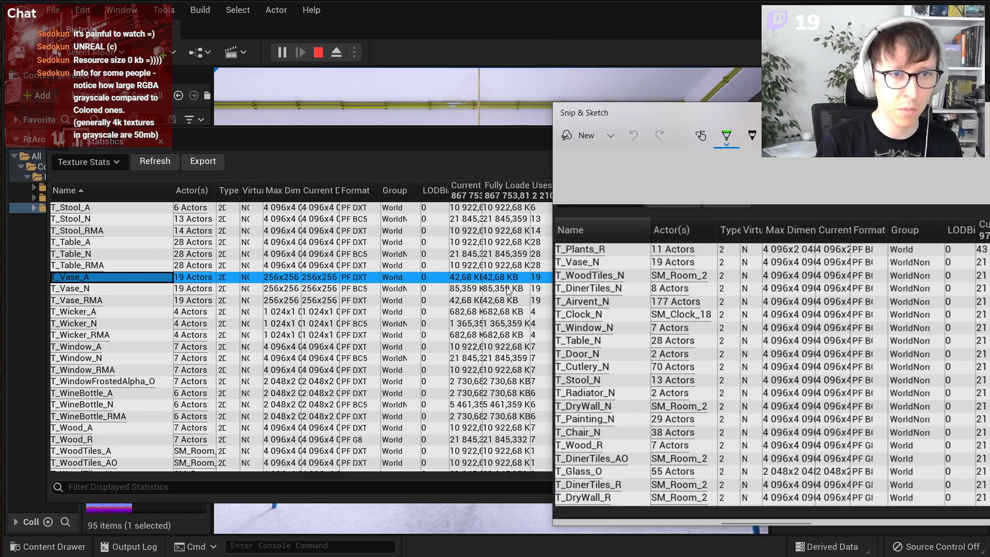
{"action": "key", "text": "alt+Tab"}
{"action": "left_click", "coordinate": [139, 289]}
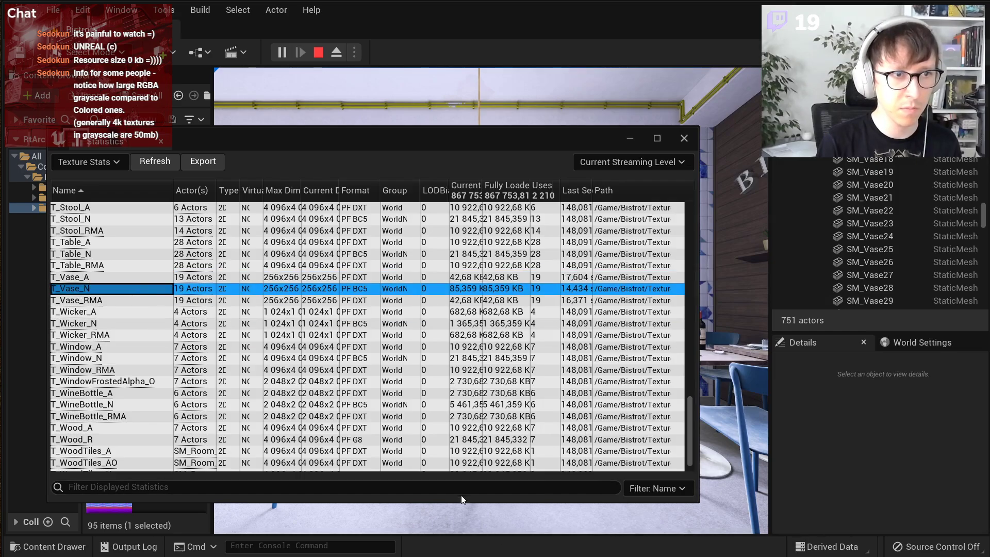
{"action": "key", "text": "alt+Tab"}
{"action": "key", "text": "alt+Tab"}
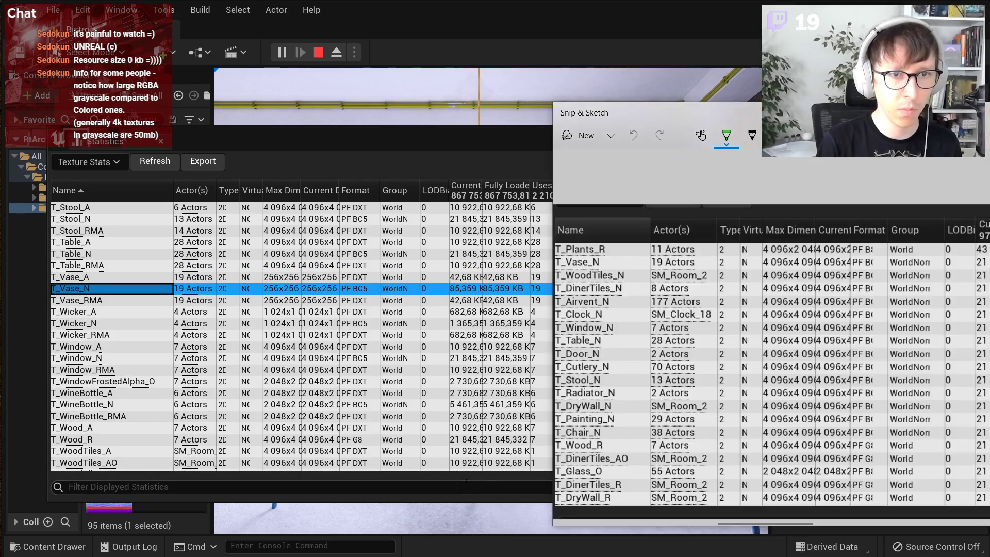
- Circle T_Vase_N in green on the captured statistics and underline its current memory value
{"action": "mouse_move", "coordinate": [684, 119]}
{"action": "left_mouse_down"}
{"action": "mouse_move", "coordinate": [660, 163]}
{"action": "mouse_move", "coordinate": [663, 144]}
{"action": "left_mouse_up"}
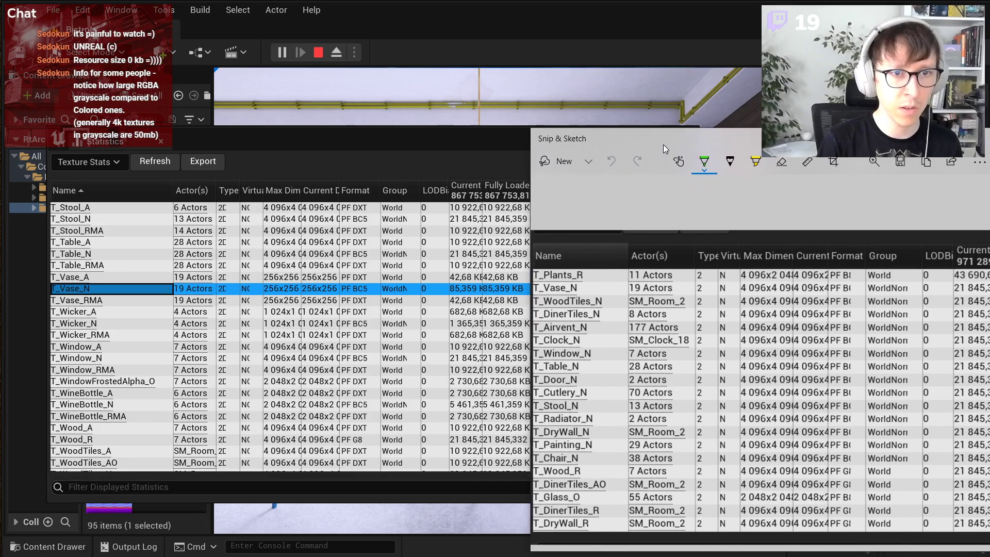
{"action": "mouse_move", "coordinate": [536, 298]}
{"action": "left_mouse_down"}
{"action": "mouse_move", "coordinate": [600, 282]}
{"action": "mouse_move", "coordinate": [545, 297]}
{"action": "left_mouse_up"}
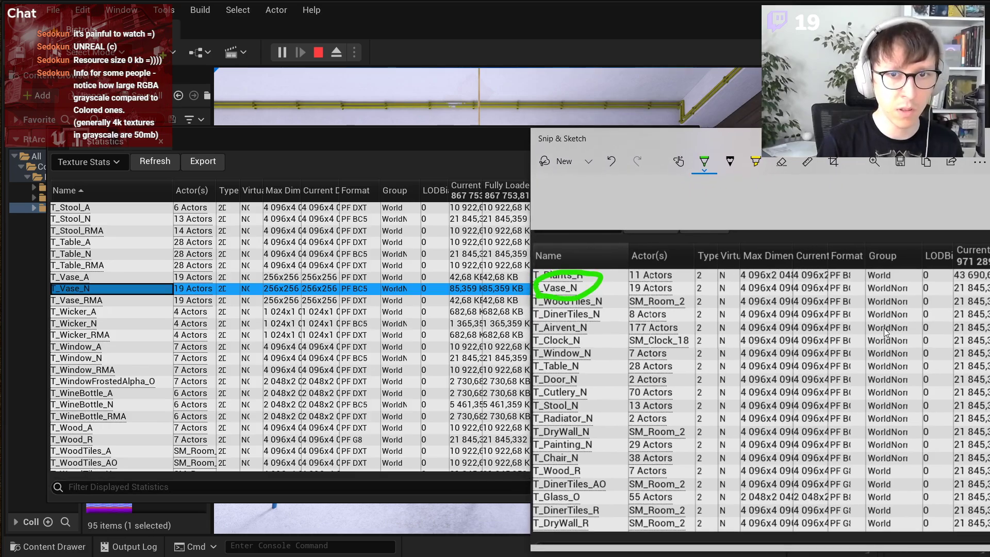
{"action": "left_click_drag", "start_coordinate": [949, 296], "coordinate": [988, 297]}
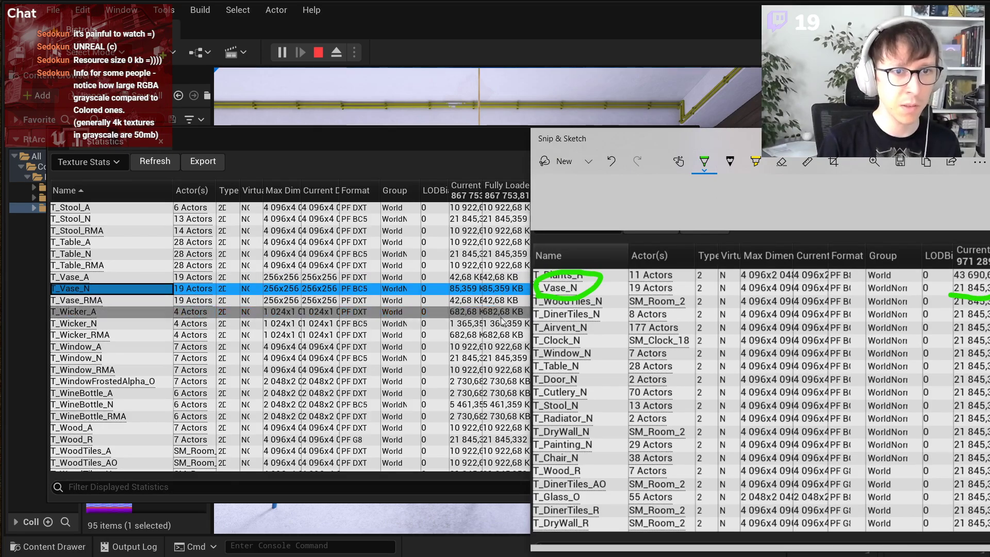
- Close the texture statistics window and stop the play session
{"action": "left_click", "coordinate": [504, 380]}
{"action": "scroll", "coordinate": [302, 319], "scroll_direction": "up", "scroll_amount": 20}
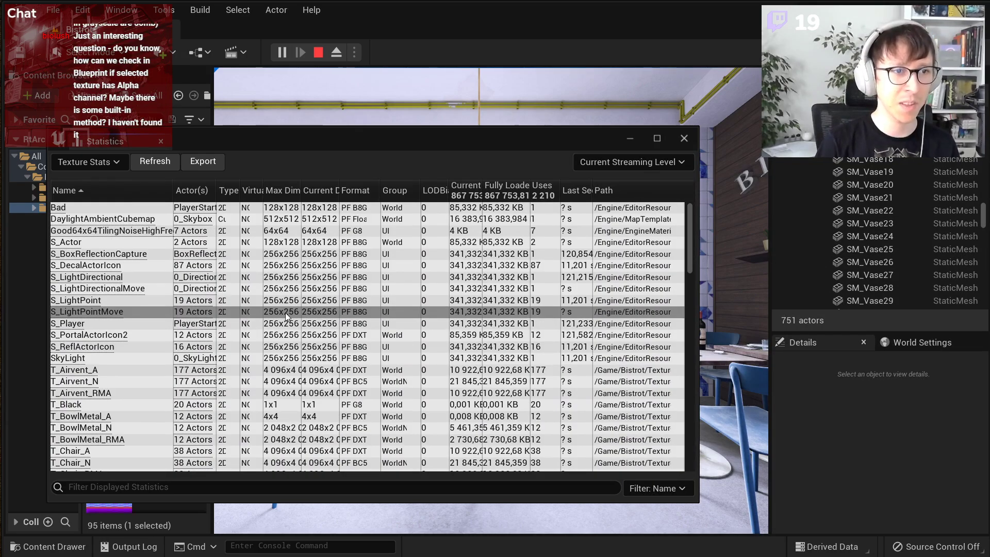
{"action": "left_click", "coordinate": [683, 138]}
{"action": "key", "text": "Escape"}
{"action": "right_click_drag", "start_coordinate": [515, 304], "coordinate": [535, 326]}
- Close the editor and reopen the restaurant project
{"action": "left_click", "coordinate": [195, 13]}
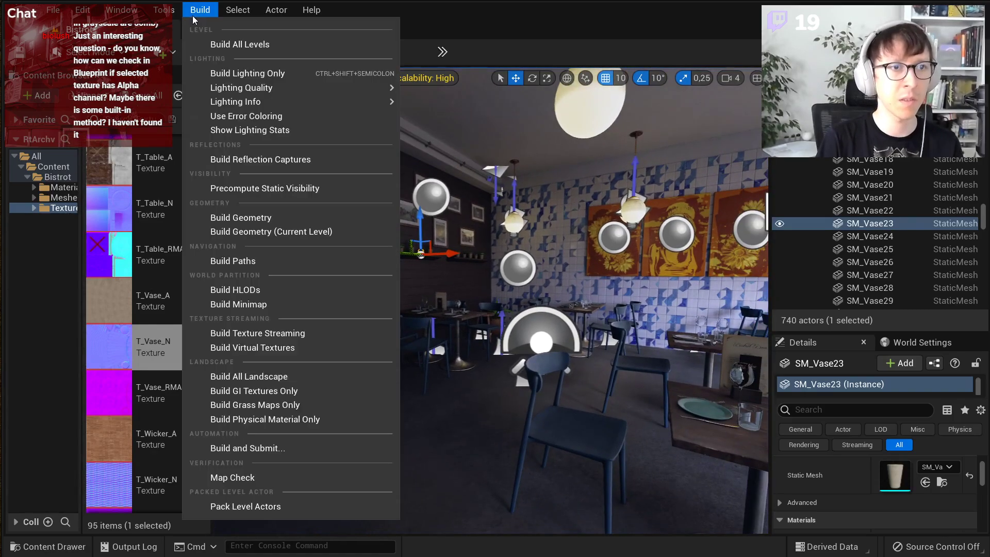
{"action": "left_click", "coordinate": [716, 22]}
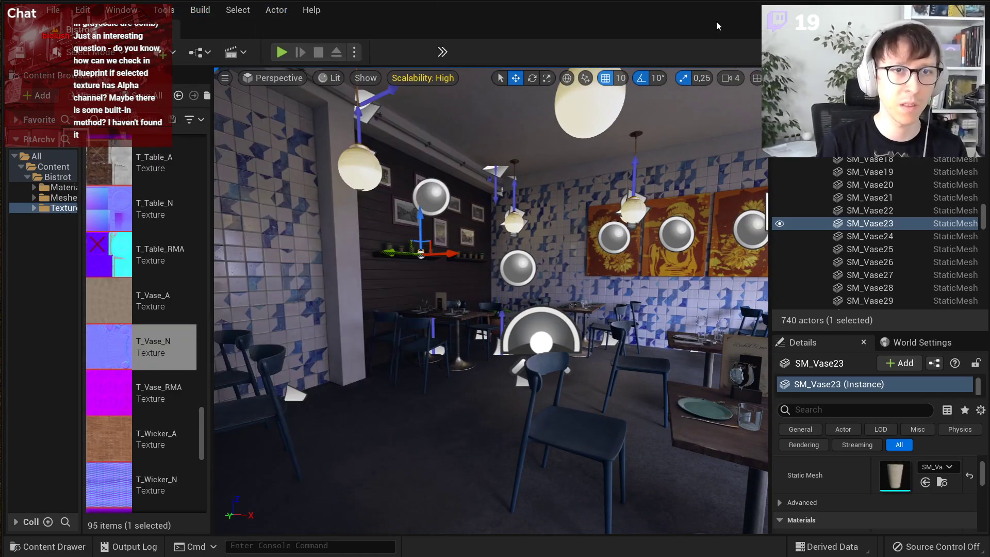
{"action": "left_click", "coordinate": [975, 10]}
{"action": "left_click", "coordinate": [989, 556]}
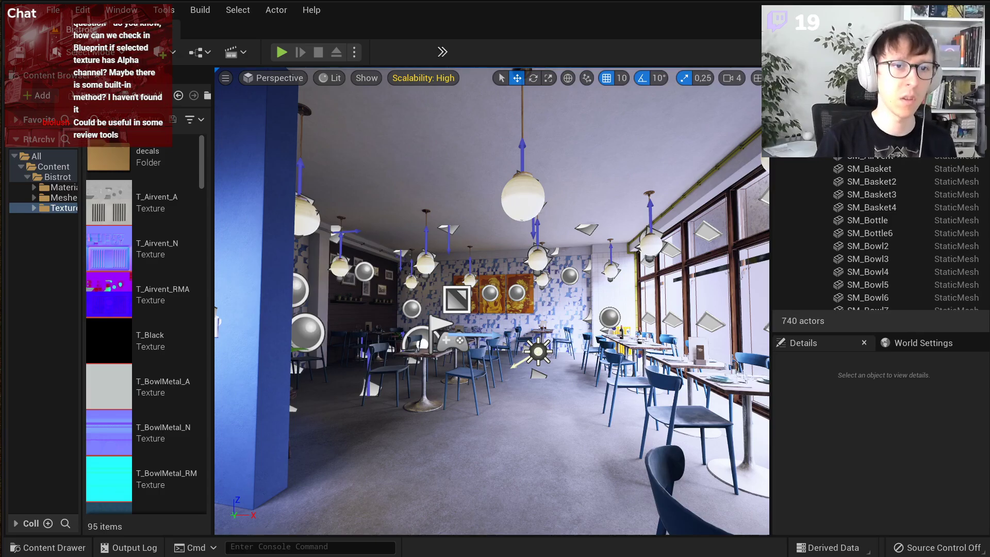
- Switch the restaurant viewport to Game View to hide the light and actor icons
{"action": "right_click_drag", "start_coordinate": [492, 309], "coordinate": [381, 313]}
{"action": "key", "text": "w"}
{"action": "key", "text": "s"}
{"action": "right_click_drag", "start_coordinate": [397, 422], "coordinate": [469, 397]}
{"action": "right_click_drag", "start_coordinate": [369, 424], "coordinate": [355, 459]}
{"action": "key", "text": "a"}
{"action": "key", "text": "s"}
{"action": "key", "text": "g"}
- Examine the dining room from inside, covering the tiled walls, plant shelf, hanging lamps and paintings
{"action": "key", "text": "d"}
{"action": "key", "text": "w"}
{"action": "key", "text": "a"}
{"action": "key", "text": "w"}
{"action": "key", "text": "d"}
{"action": "key", "text": "s"}
{"action": "right_click_drag", "start_coordinate": [496, 356], "coordinate": [470, 356]}
{"action": "key", "text": "a"}
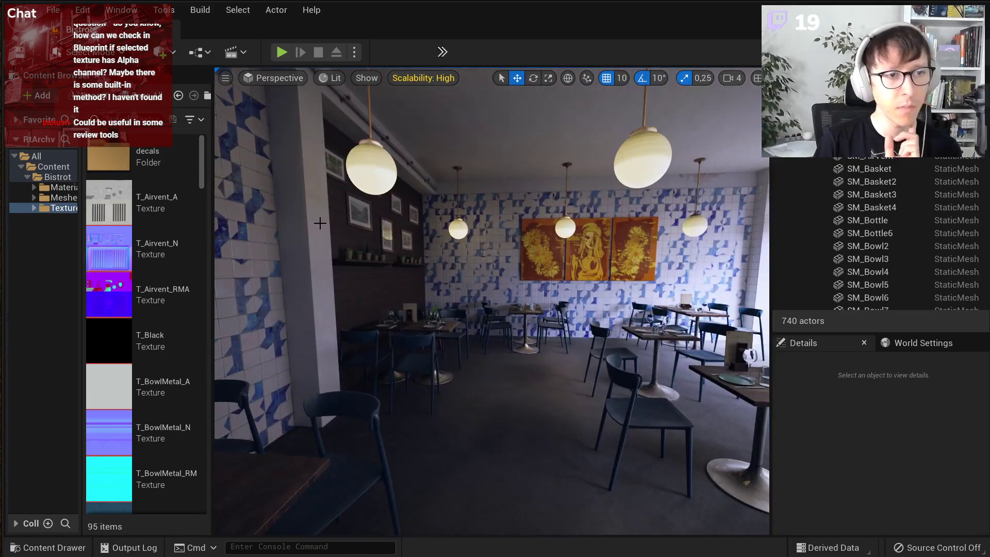
{"action": "key", "text": "w"}
{"action": "right_click_drag", "start_coordinate": [316, 224], "coordinate": [304, 217]}
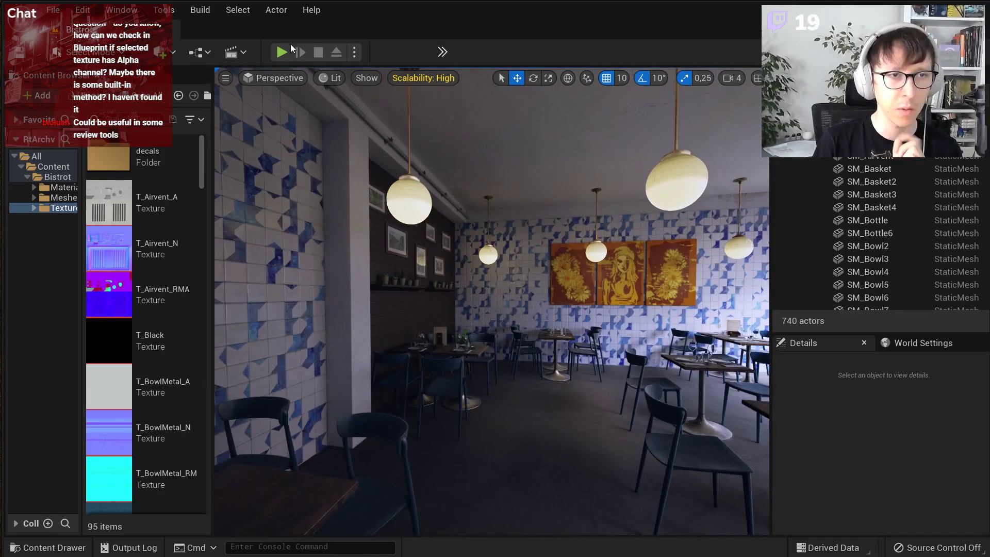
- Open the Statistics window and switch it to Primitive Stats
{"action": "left_click", "coordinate": [165, 10]}
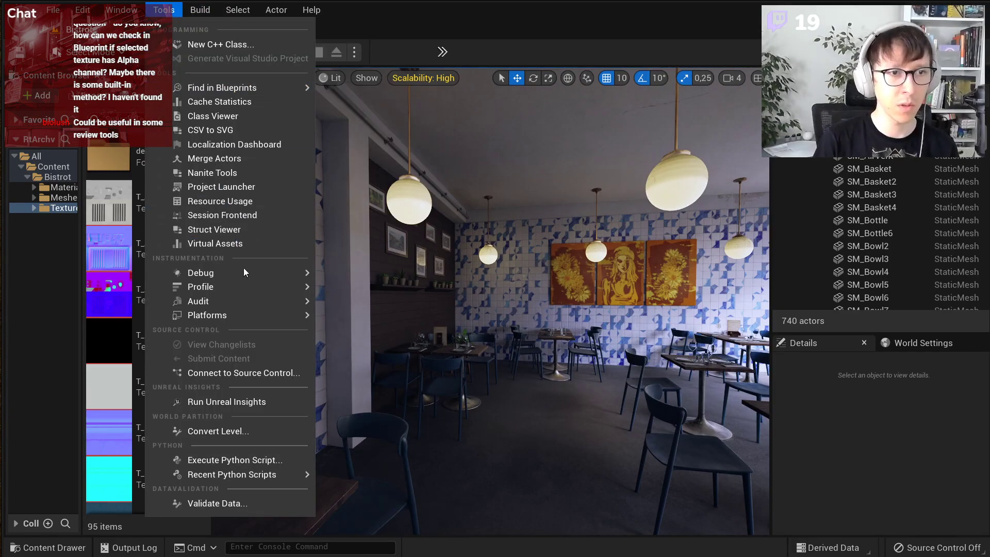
{"action": "mouse_move", "coordinate": [242, 305]}
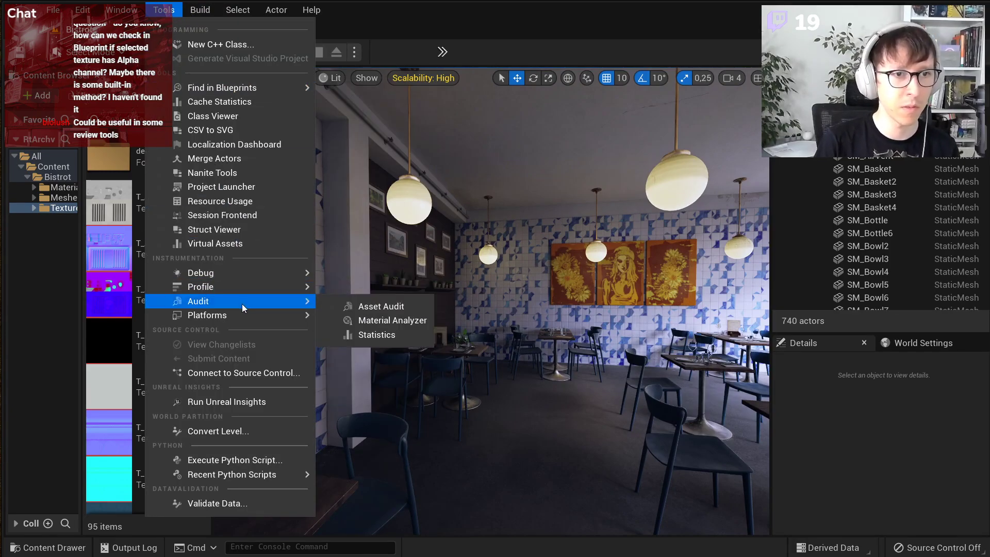
{"action": "left_click", "coordinate": [400, 338]}
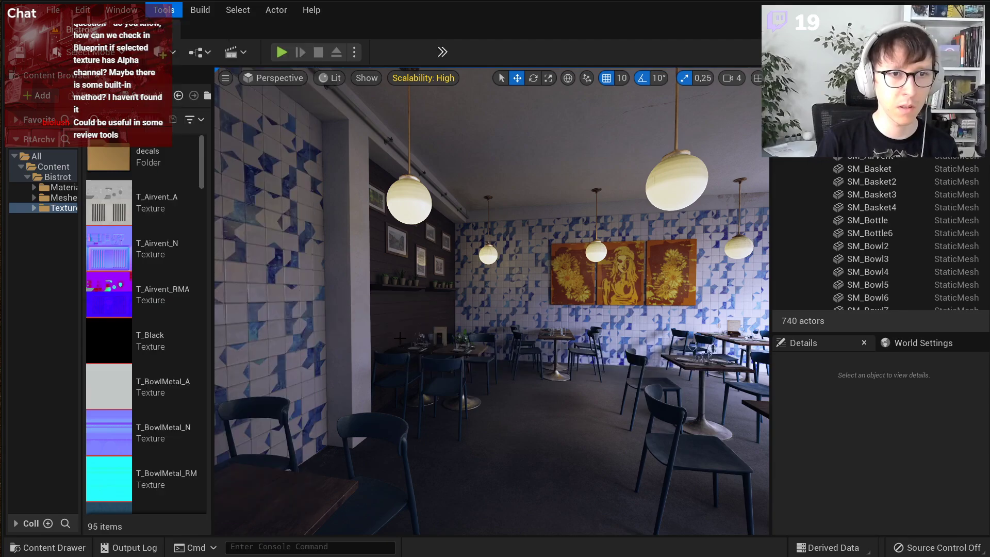
{"action": "left_click", "coordinate": [96, 168]}
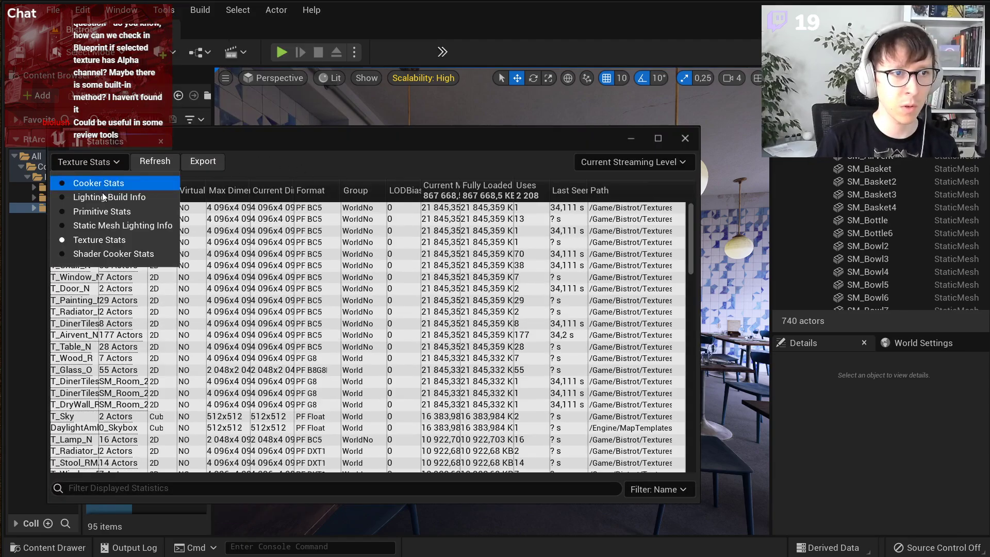
{"action": "left_click", "coordinate": [133, 212]}
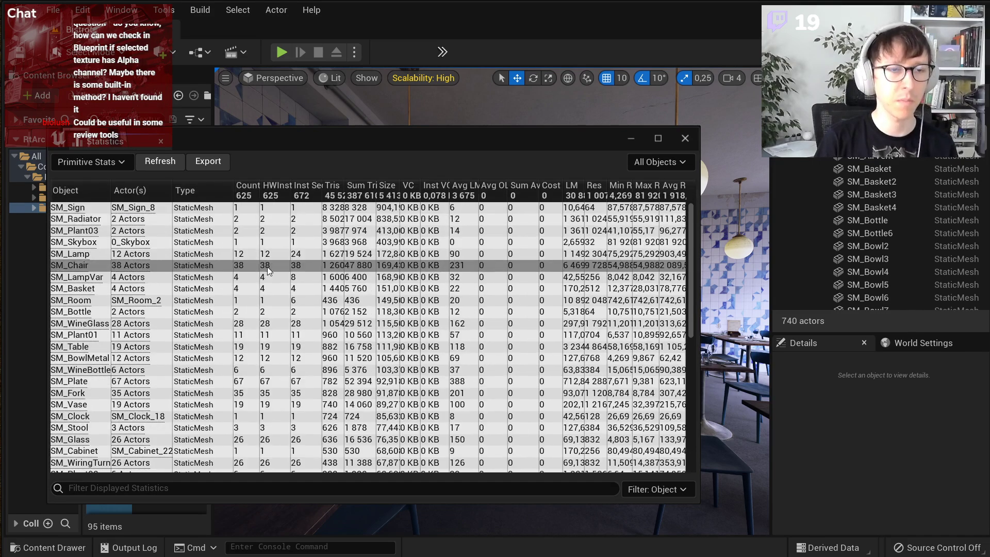
- Widen the statistics window and the Sum Tris column, and sort the meshes by Sum Tris in descending order
{"action": "left_click_drag", "start_coordinate": [699, 267], "coordinate": [928, 266]}
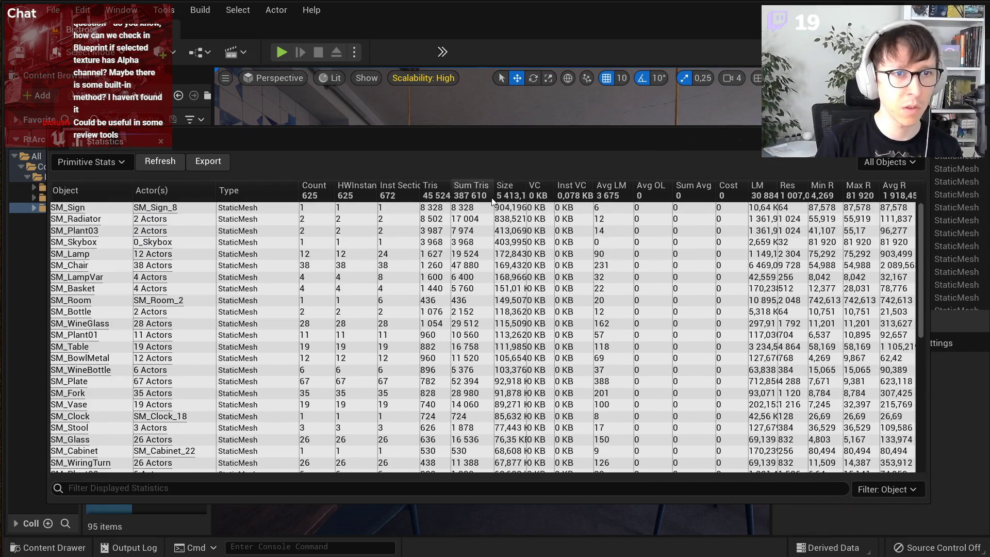
{"action": "left_click_drag", "start_coordinate": [493, 195], "coordinate": [518, 196]}
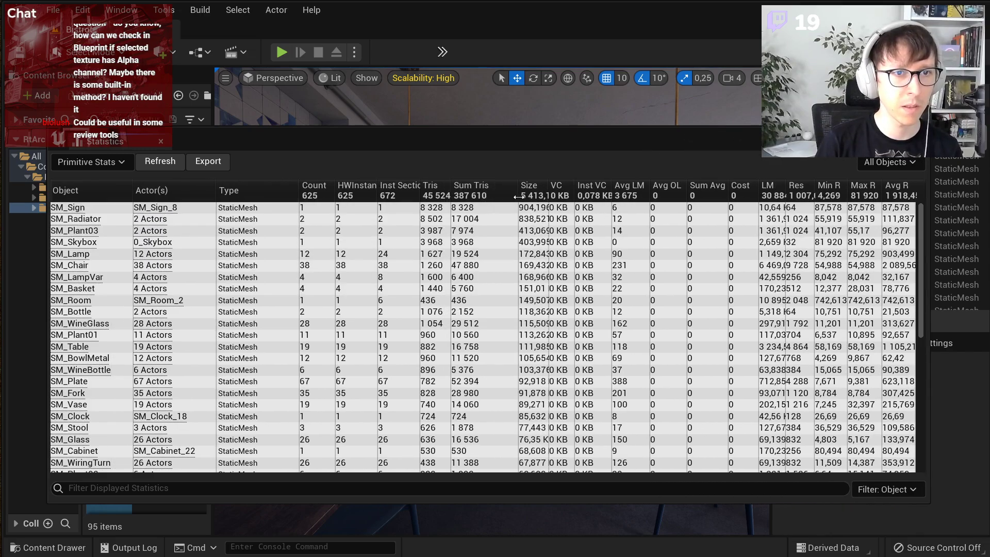
{"action": "left_click", "coordinate": [492, 194]}
{"action": "left_click", "coordinate": [490, 195]}
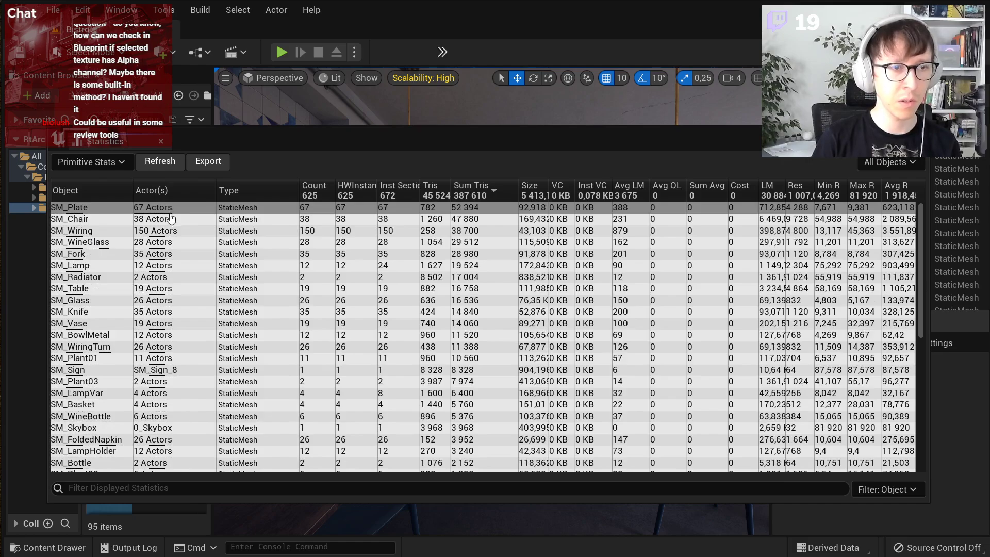
- Widen the Size column of the primitive statistics and sort the meshes from largest to smallest size
{"action": "left_click_drag", "start_coordinate": [272, 138], "coordinate": [330, 126]}
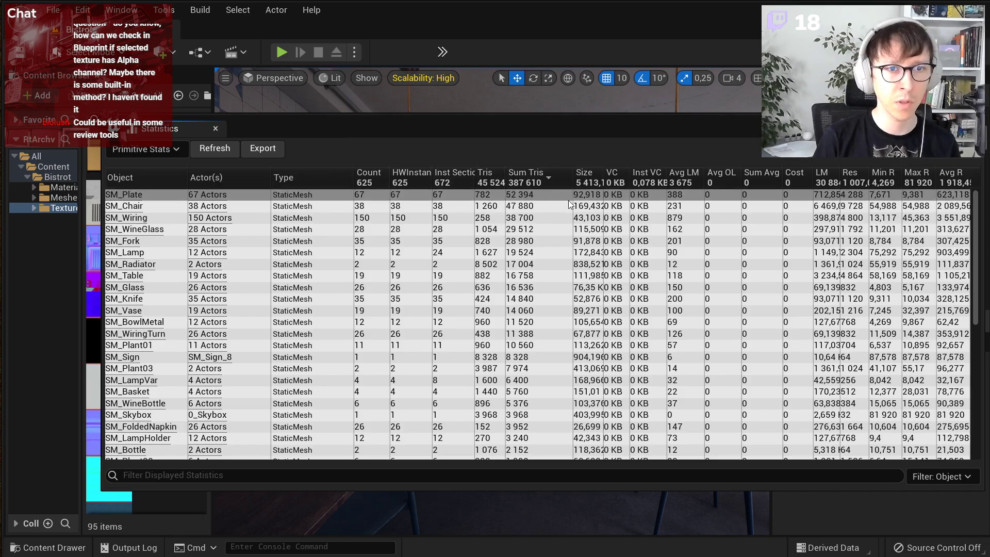
{"action": "left_click_drag", "start_coordinate": [605, 177], "coordinate": [638, 180]}
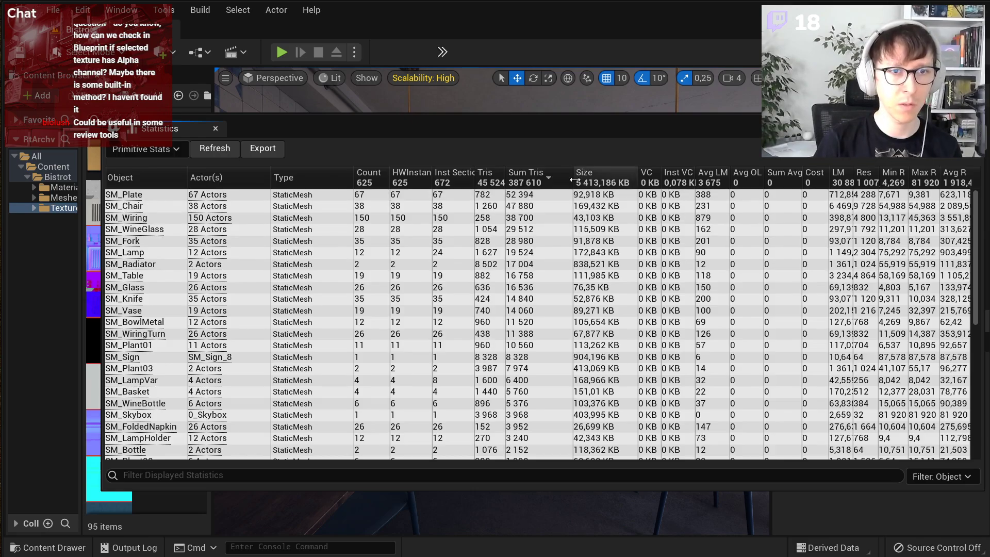
{"action": "left_click", "coordinate": [592, 185]}
{"action": "left_click", "coordinate": [592, 184]}
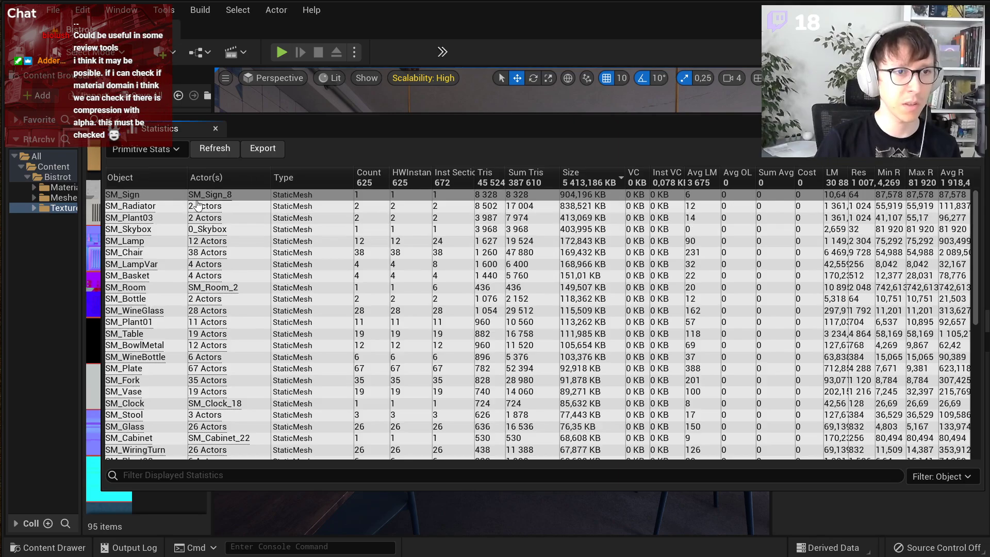
- Select the SM_Sign actor from the statistics list and frame the wall lettering in the viewport
{"action": "left_click", "coordinate": [217, 196]}
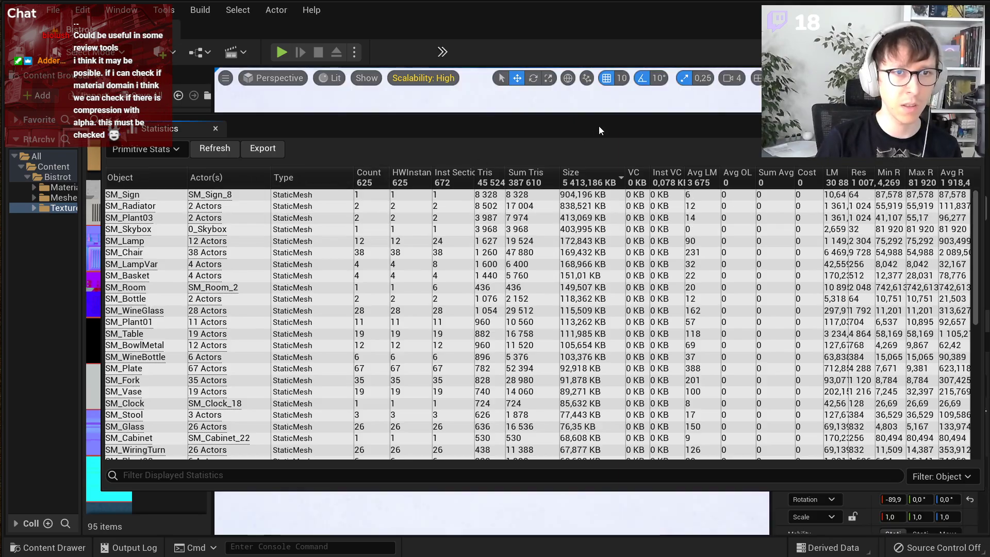
{"action": "left_click_drag", "start_coordinate": [599, 127], "coordinate": [454, 555]}
{"action": "right_click_drag", "start_coordinate": [660, 236], "coordinate": [494, 232]}
{"action": "key", "text": "w"}
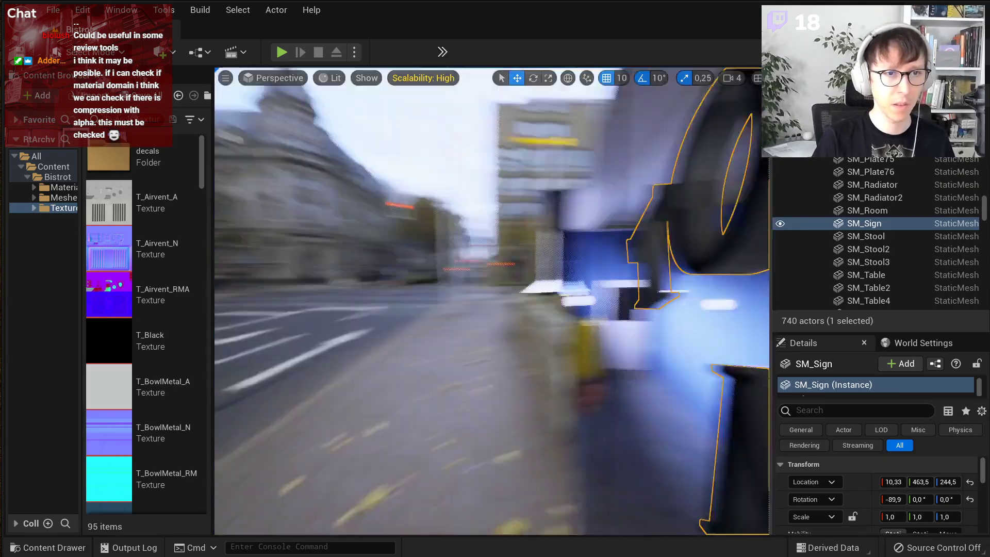
{"action": "key", "text": "f"}
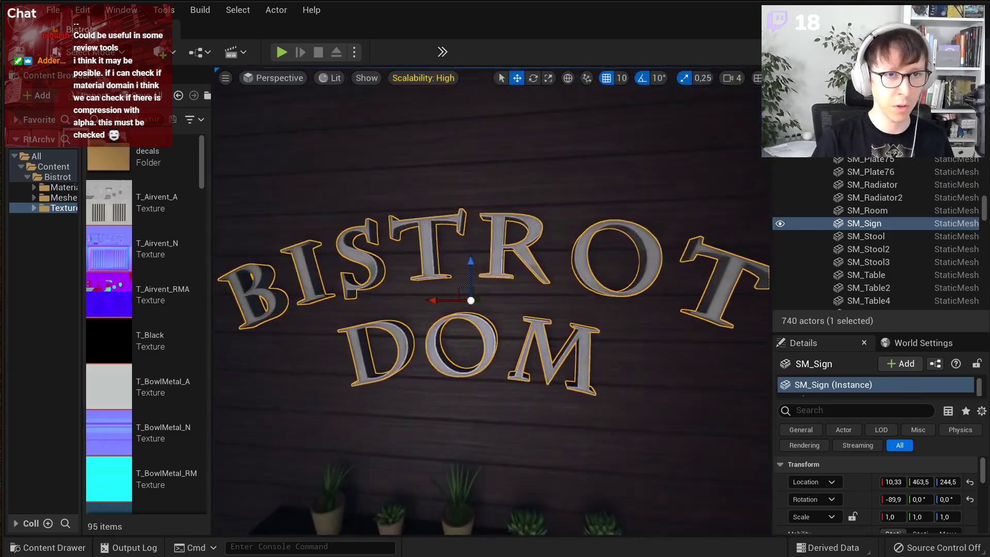
{"action": "right_click_drag", "start_coordinate": [491, 301], "coordinate": [389, 296]}
{"action": "key", "text": "w"}
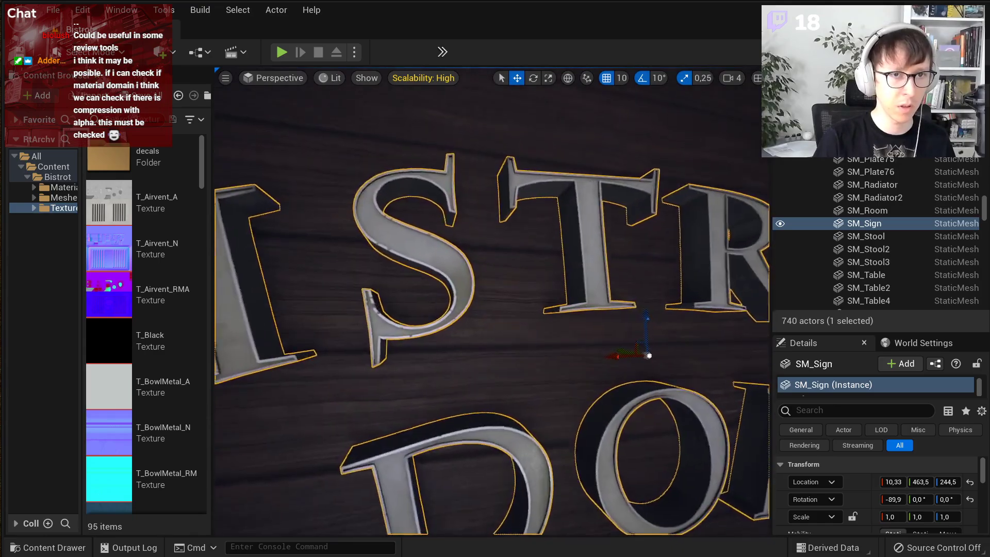
- Switch the viewport to Wireframe and inspect the triangle density of the sign's letters
{"action": "key", "text": "w"}
{"action": "left_click", "coordinate": [330, 77]}
{"action": "left_click", "coordinate": [361, 139]}
{"action": "key", "text": "s"}
{"action": "key", "text": "d"}
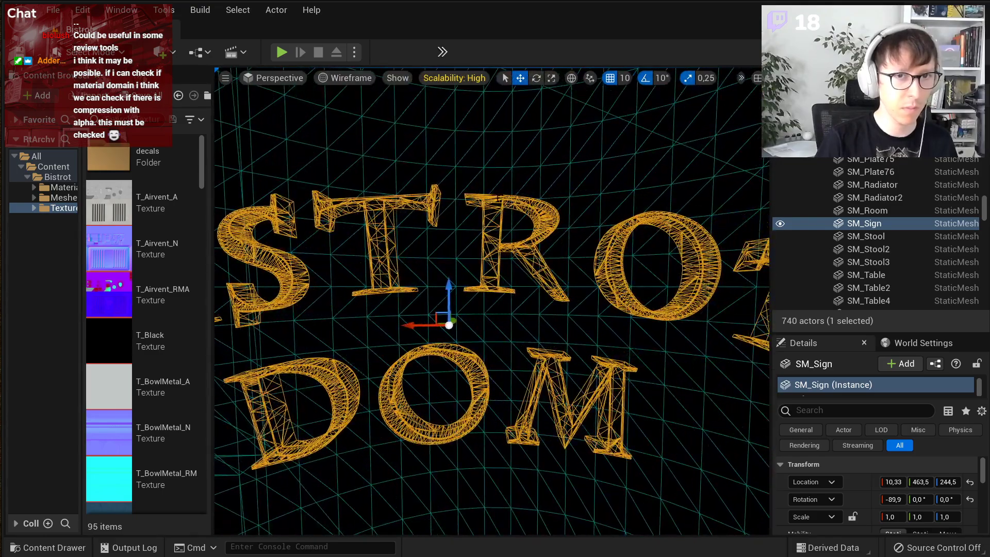
- Locate the SM_Radiator mesh asset from the statistics list, and select and frame the SM_Radiator2 actor in wireframe
{"action": "left_click_drag", "start_coordinate": [563, 556], "coordinate": [695, 264]}
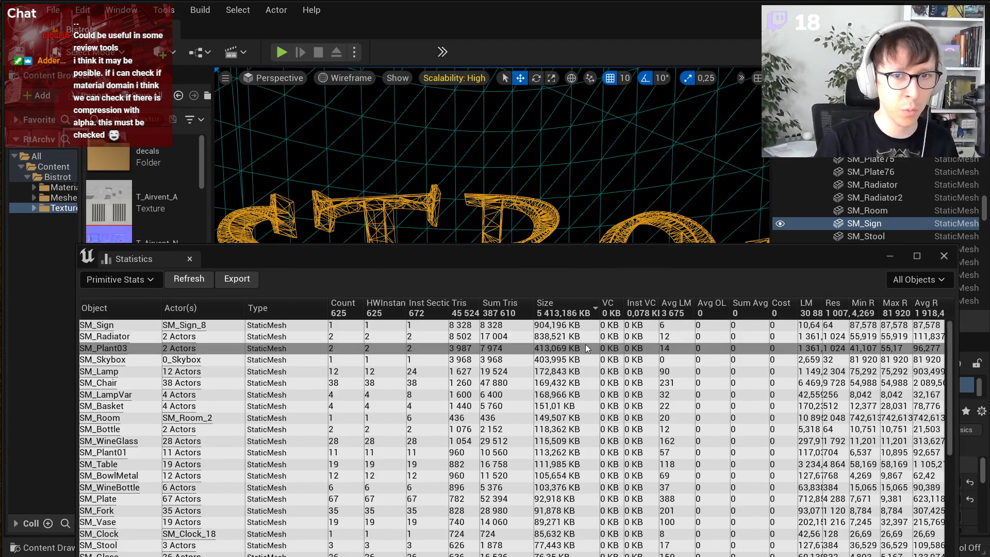
{"action": "left_click_drag", "start_coordinate": [535, 259], "coordinate": [546, 556]}
{"action": "left_click", "coordinate": [260, 249]}
{"action": "right_click_drag", "start_coordinate": [546, 340], "coordinate": [639, 340]}
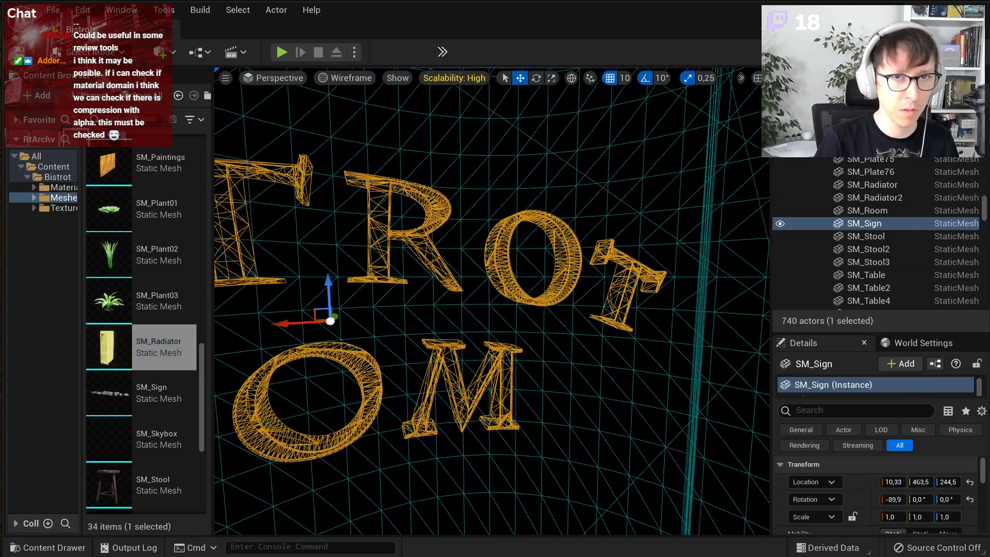
{"action": "left_click", "coordinate": [877, 198]}
{"action": "key", "text": "f"}
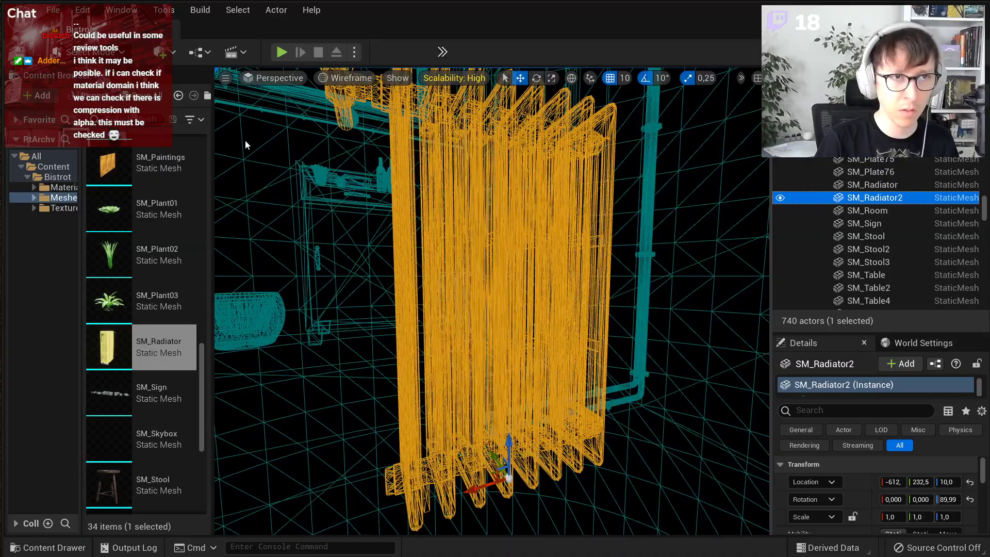
- Return the viewport to Lit mode for a close view of the radiator's top and valve
{"action": "right_click_drag", "start_coordinate": [425, 98], "coordinate": [325, 119]}
{"action": "key", "text": "e"}
{"action": "left_click", "coordinate": [351, 78]}
{"action": "left_click", "coordinate": [360, 113]}
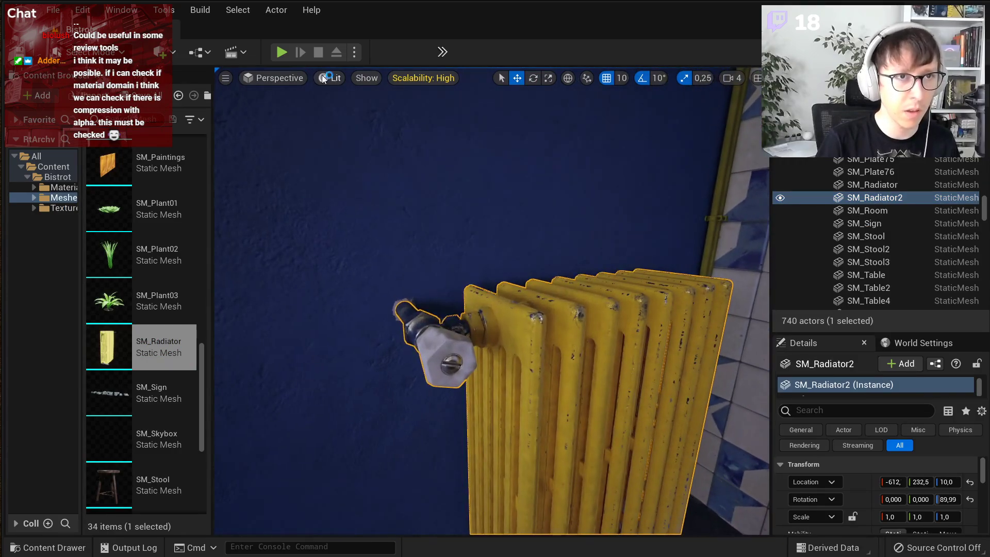
- Switch the viewport to Mesh LOD Coloration to check the radiator's level of detail
{"action": "left_click", "coordinate": [323, 78]}
{"action": "mouse_move", "coordinate": [407, 242]}
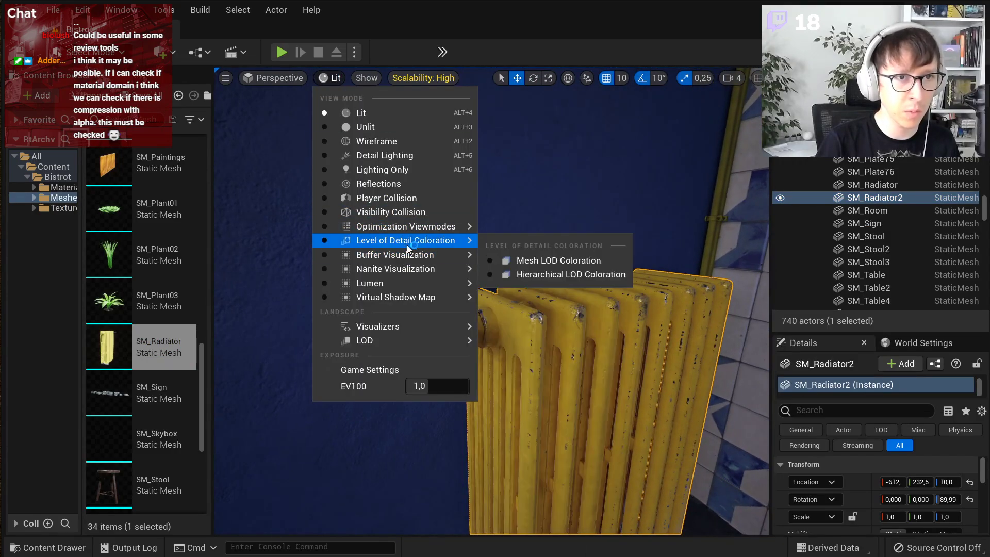
{"action": "left_click", "coordinate": [580, 264]}
{"action": "mouse_move", "coordinate": [504, 234]}
{"action": "right_mouse_down"}
{"action": "mouse_move", "coordinate": [533, 237]}
{"action": "mouse_move", "coordinate": [520, 235]}
{"action": "right_mouse_up"}
- Try Hierarchical LOD Coloration, and go back to Mesh LOD Coloration for a wider view of the radiator's corner of the room
{"action": "left_click", "coordinate": [375, 78]}
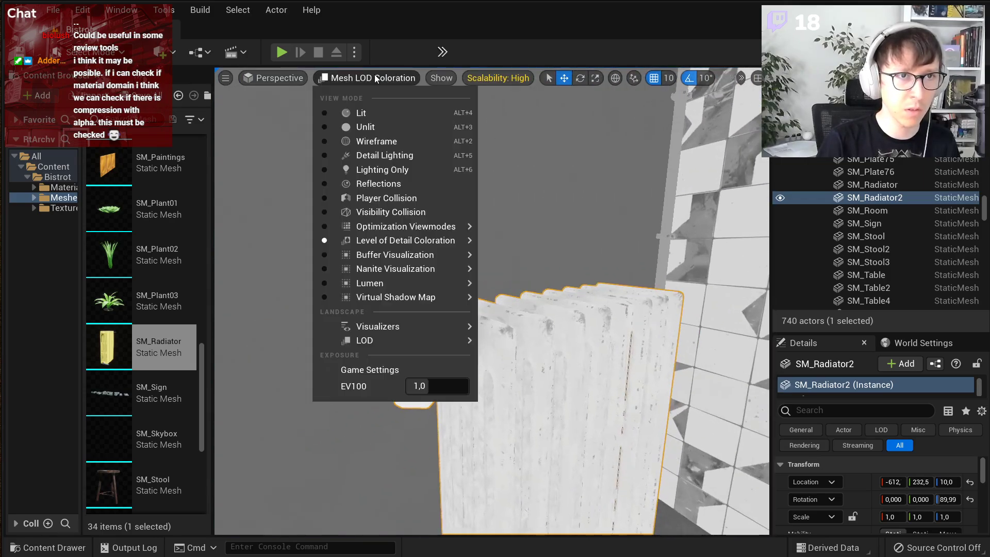
{"action": "mouse_move", "coordinate": [408, 240]}
{"action": "left_click", "coordinate": [555, 252]}
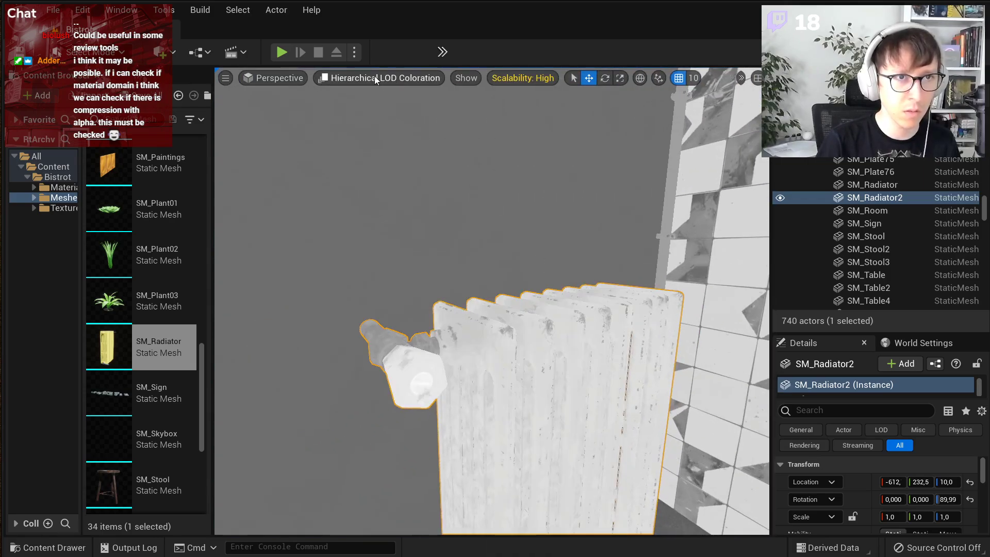
{"action": "left_click", "coordinate": [375, 78]}
{"action": "left_click", "coordinate": [494, 256]}
{"action": "right_click_drag", "start_coordinate": [495, 256], "coordinate": [541, 250]}
{"action": "key", "text": "s"}
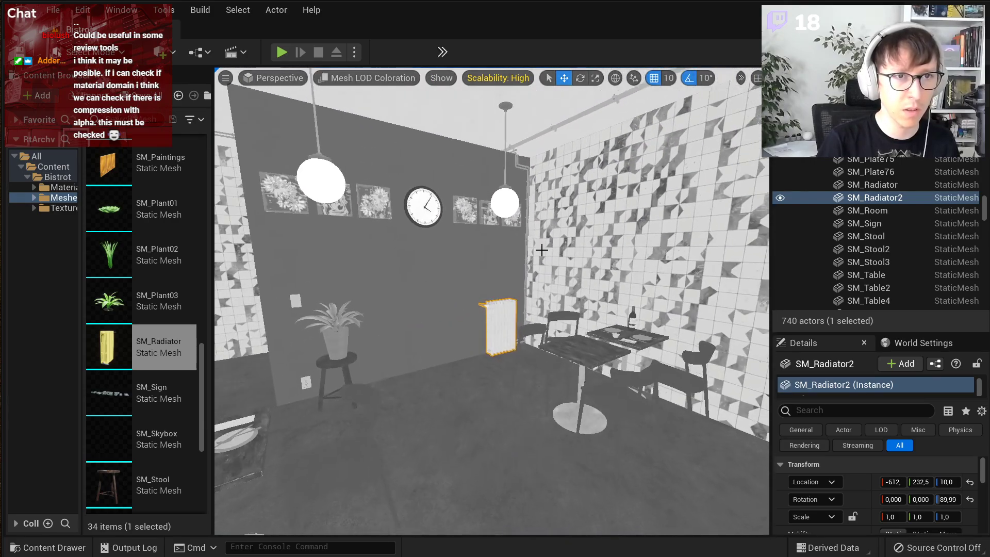
- Restore the Lit view mode and examine the yellow radiator up close
{"action": "left_click", "coordinate": [360, 78]}
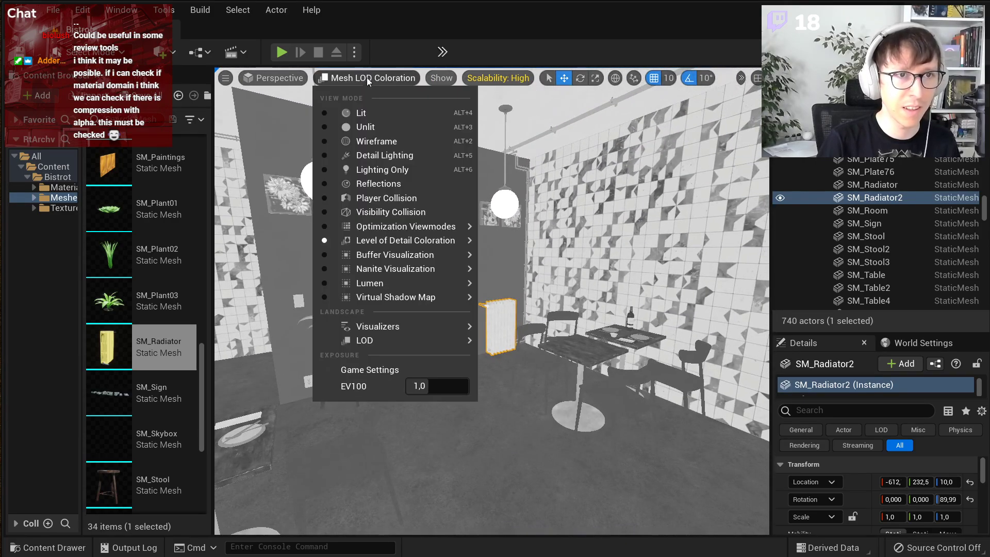
{"action": "left_click", "coordinate": [397, 110]}
{"action": "key", "text": "w"}
{"action": "right_click_drag", "start_coordinate": [396, 109], "coordinate": [397, 109]}
{"action": "key", "text": "s"}
{"action": "key", "text": "w"}
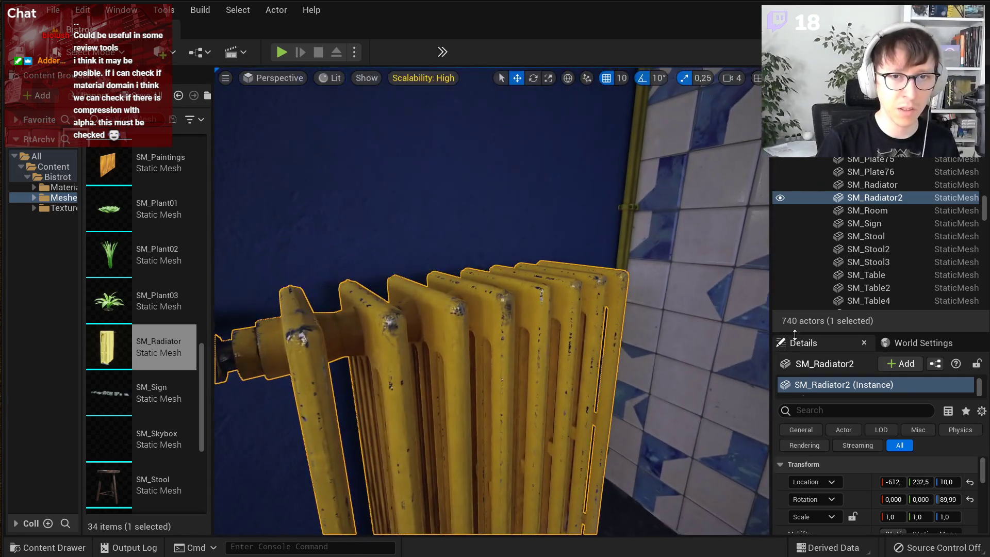
- Enlarge the actor's details area and open the radiator's static mesh in the mesh editor
{"action": "left_click_drag", "start_coordinate": [795, 334], "coordinate": [799, 187]}
{"action": "double_click", "coordinate": [895, 462]}
{"action": "right_click_drag", "start_coordinate": [422, 330], "coordinate": [422, 330]}
{"action": "key", "text": "s"}
{"action": "key", "text": "w"}
{"action": "right_click_drag", "start_coordinate": [465, 286], "coordinate": [466, 287]}
{"action": "key", "text": "w"}
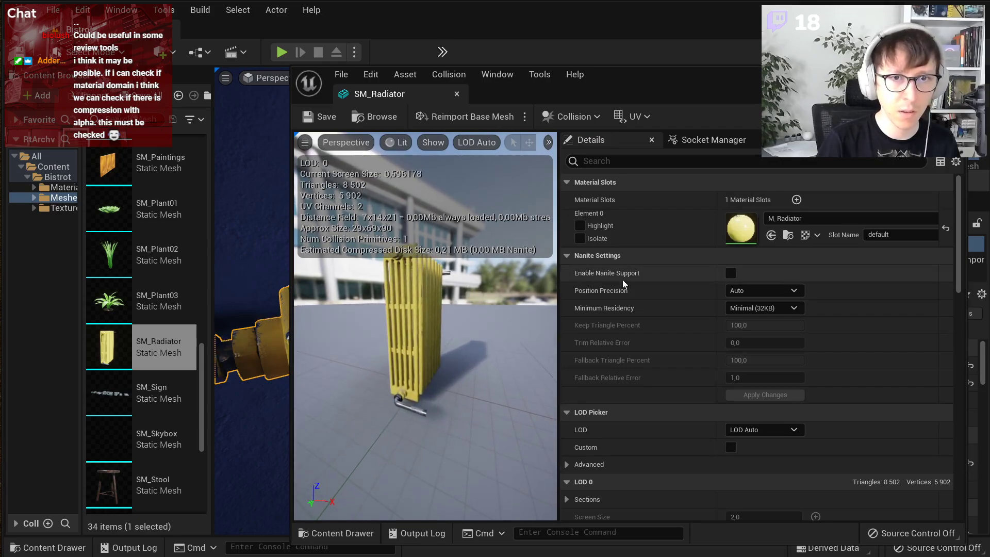
- Review the radiator mesh's LOD settings and triangle count, and check them against the primitive statistics
{"action": "left_click", "coordinate": [621, 160]}
{"action": "scroll", "coordinate": [626, 401], "scroll_direction": "down", "scroll_amount": 5}
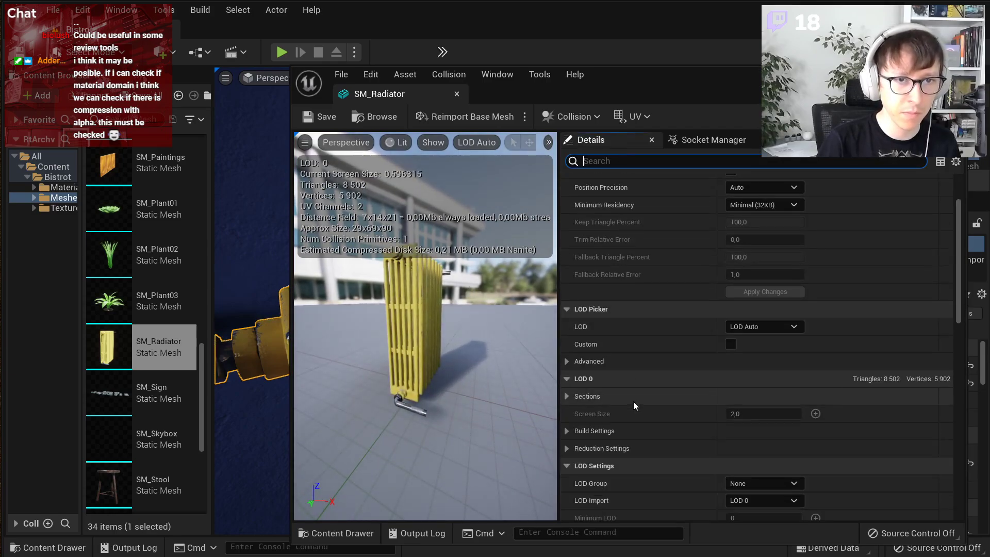
{"action": "scroll", "coordinate": [617, 375], "scroll_direction": "down", "scroll_amount": 3}
{"action": "right_click_drag", "start_coordinate": [401, 288], "coordinate": [401, 289]}
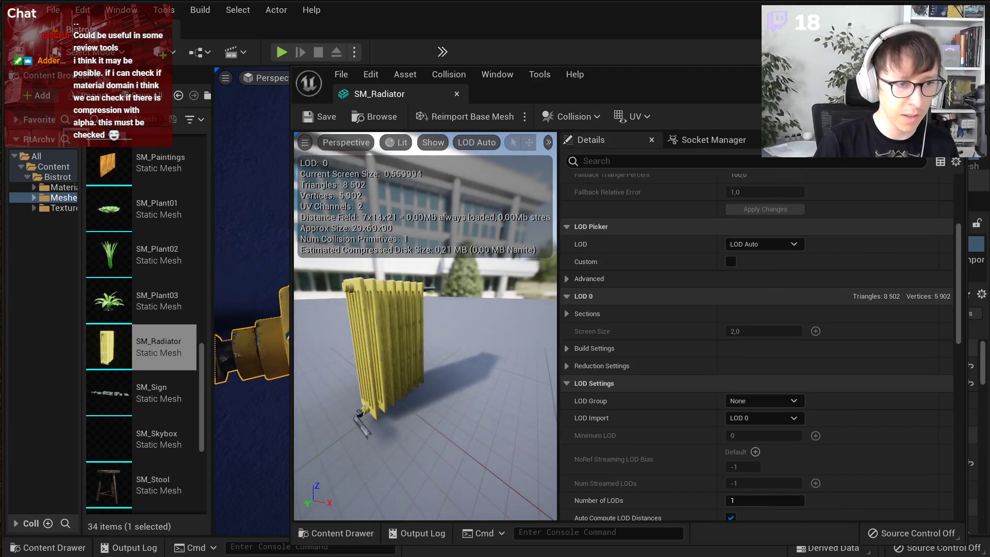
{"action": "left_click_drag", "start_coordinate": [450, 556], "coordinate": [556, 294]}
{"action": "left_click", "coordinate": [487, 378]}
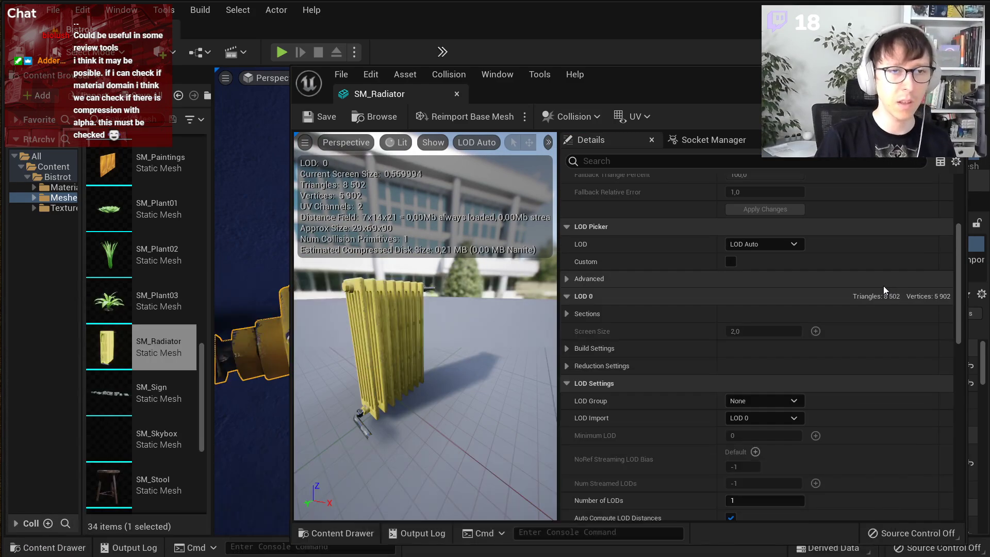
{"action": "left_click", "coordinate": [890, 288]}
- Move the mesh editor out of the way and switch the level viewport to Quad Overdraw to inspect the radiator
{"action": "left_click_drag", "start_coordinate": [608, 92], "coordinate": [622, 552]}
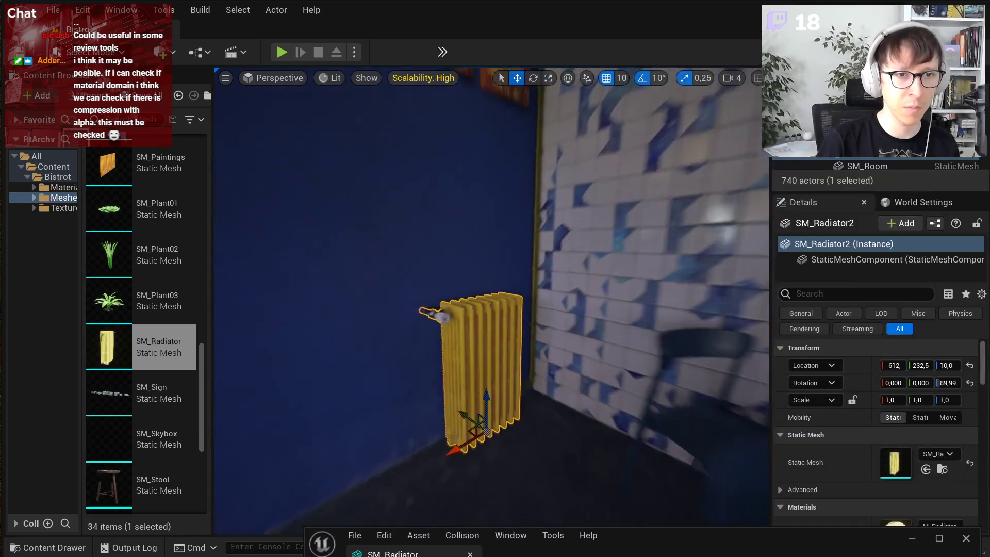
{"action": "left_click", "coordinate": [330, 78]}
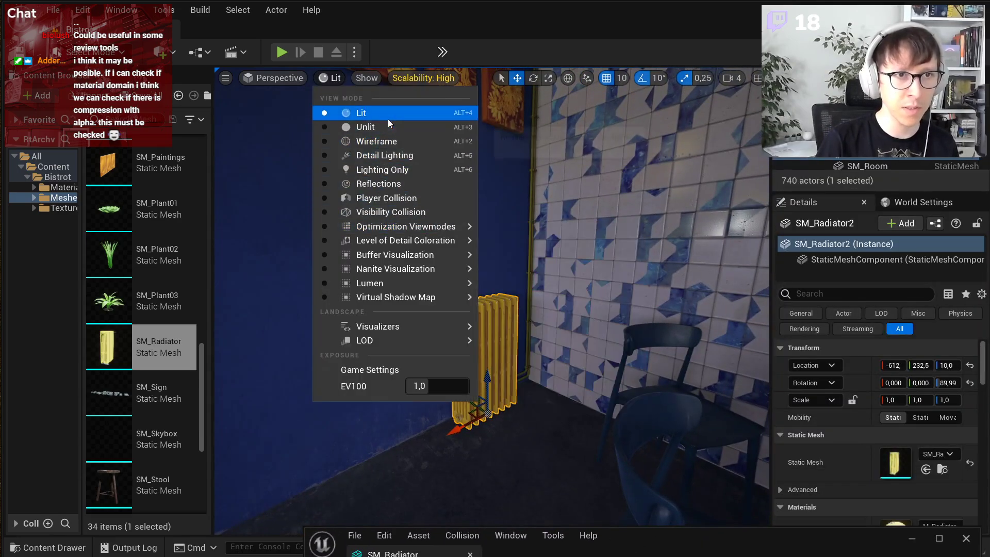
{"action": "mouse_move", "coordinate": [402, 269]}
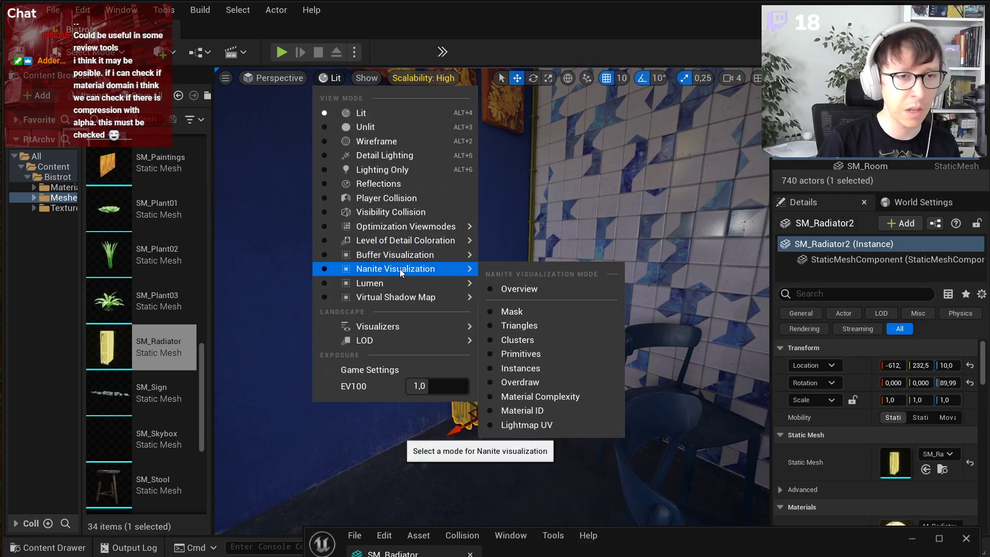
{"action": "mouse_move", "coordinate": [392, 228]}
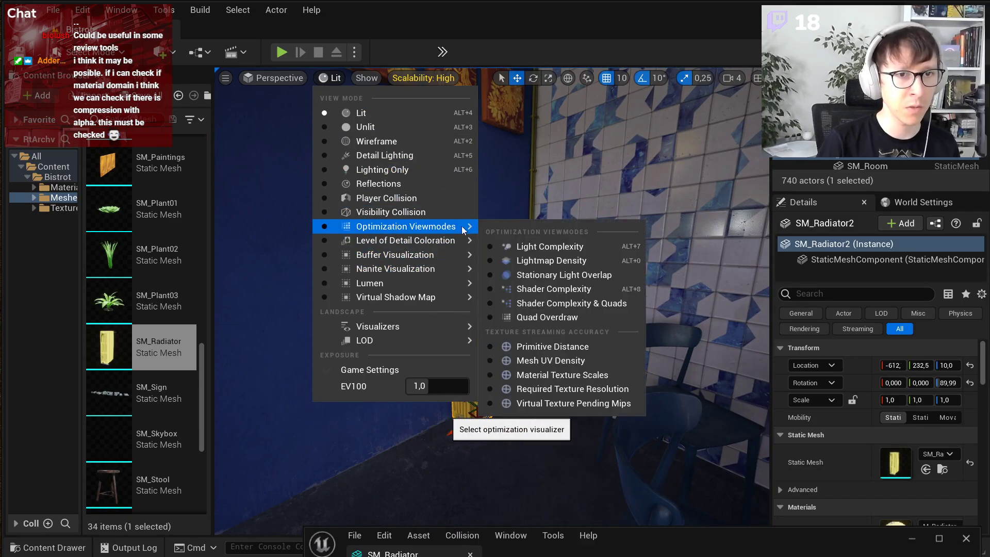
{"action": "left_click", "coordinate": [588, 314]}
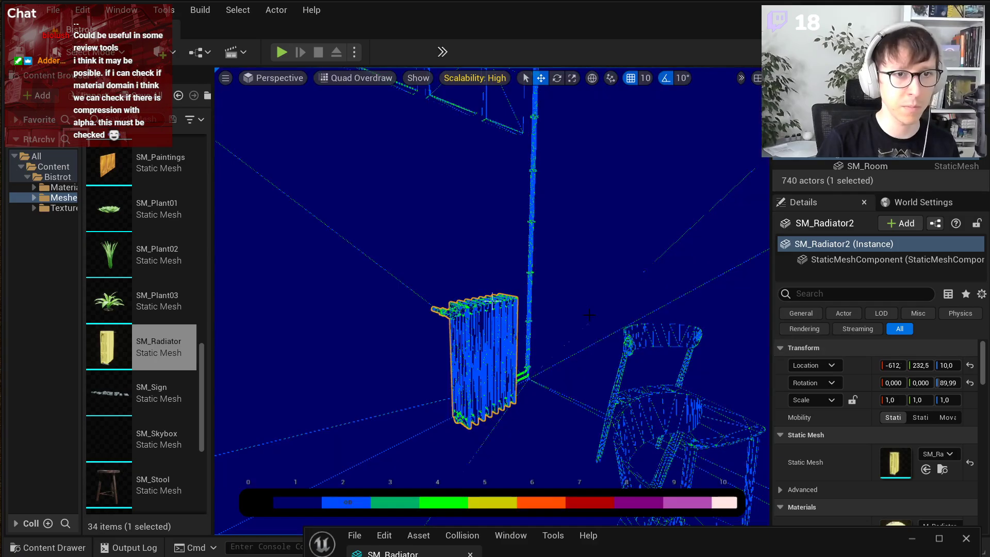
- Examine the radiator's wireframe density up close in the Quad Overdraw view
{"action": "scroll", "coordinate": [491, 302], "scroll_direction": "up", "scroll_amount": 10}
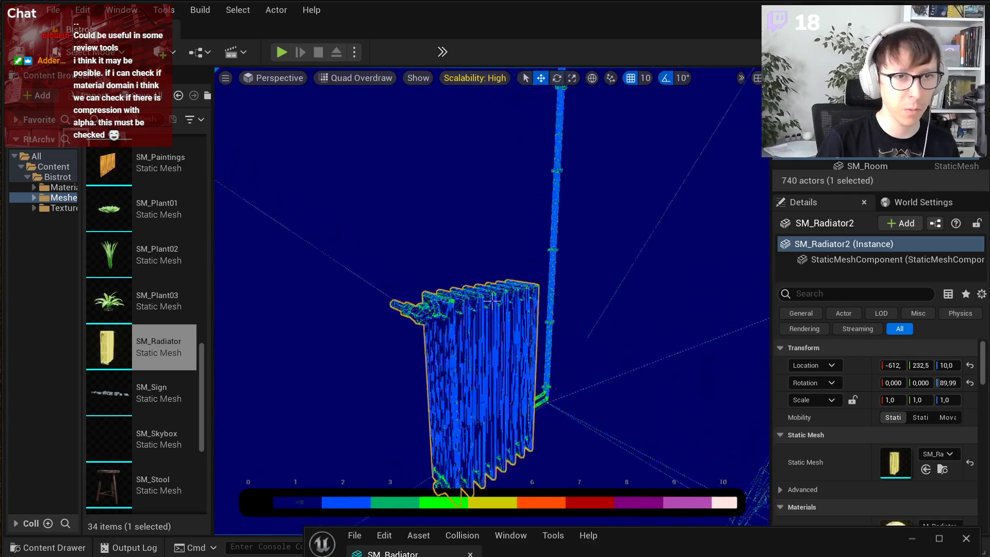
{"action": "scroll", "coordinate": [492, 301], "scroll_direction": "down", "scroll_amount": 3}
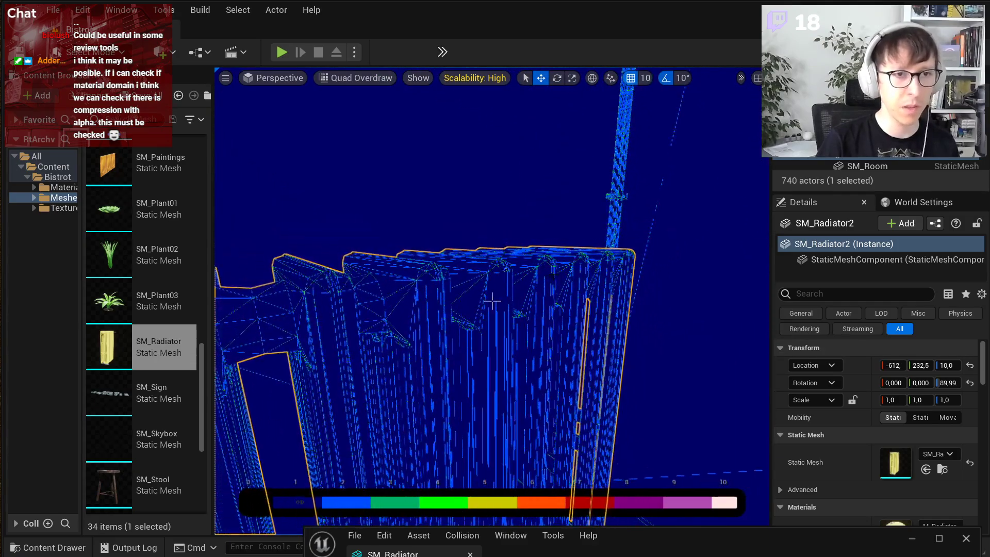
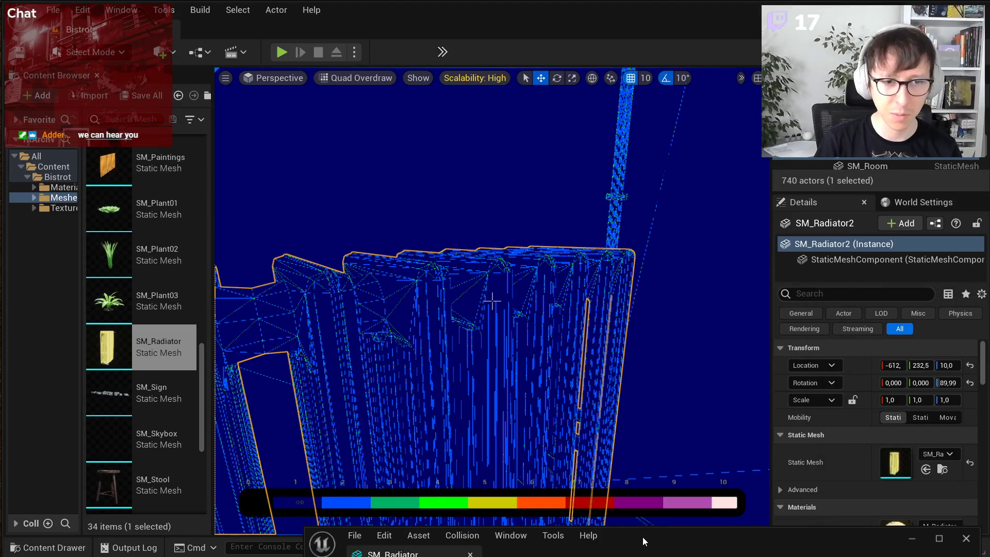
{"action": "left_click", "coordinate": [491, 300]}
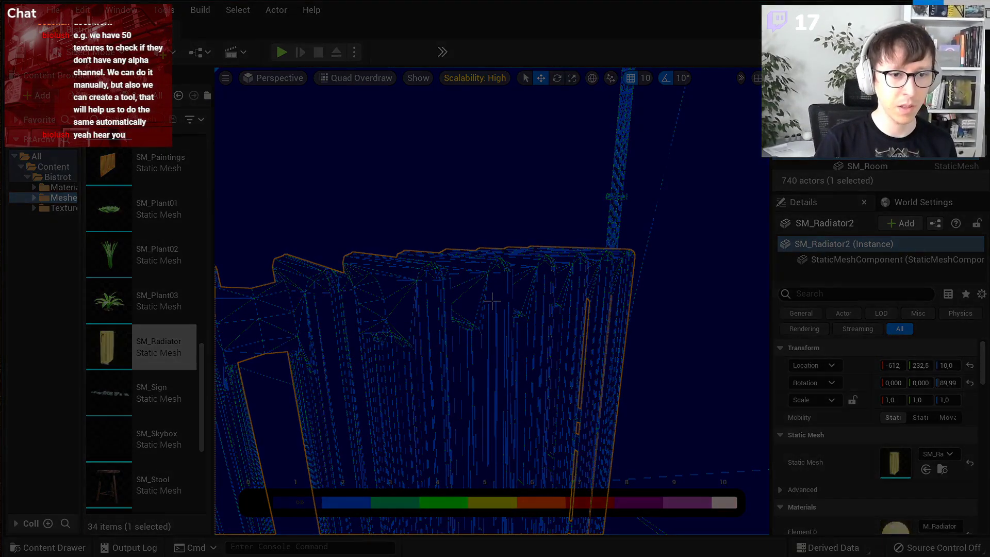
- Bring up the T_Radiator_A texture editor, isolate the red channel, and restore the green and blue channels
{"action": "mouse_move", "coordinate": [126, 236]}
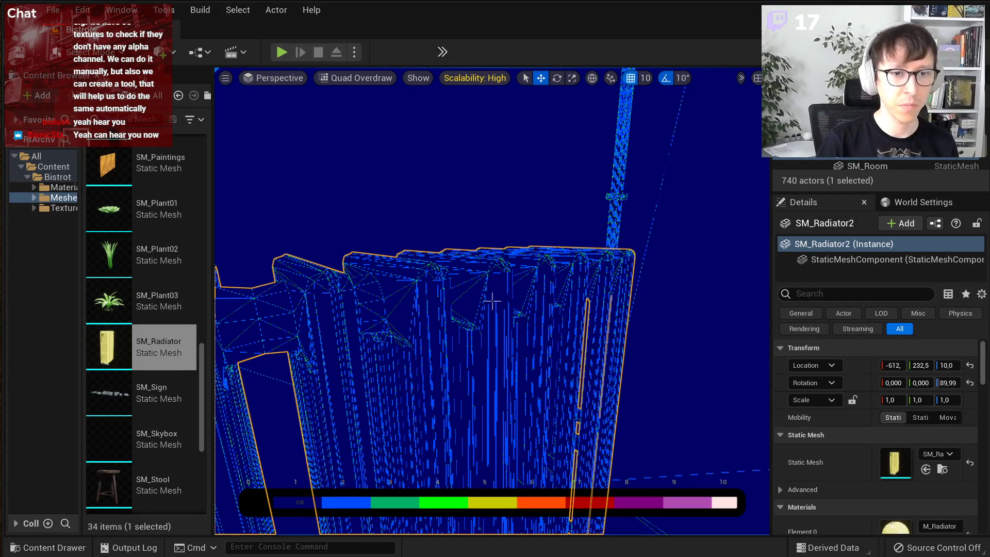
{"action": "left_click_drag", "start_coordinate": [0, 52], "coordinate": [503, 58]}
{"action": "left_click", "coordinate": [504, 103]}
{"action": "left_click", "coordinate": [523, 103]}
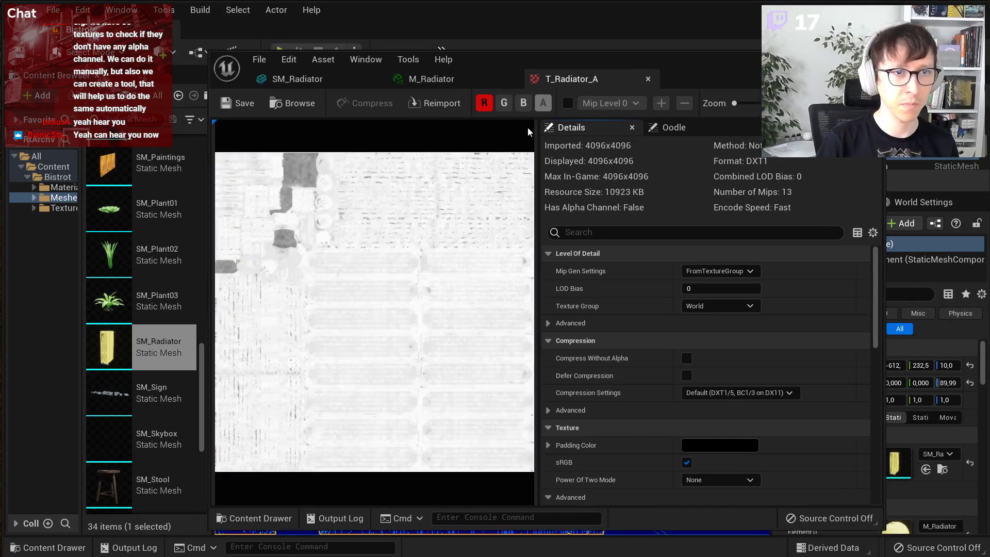
{"action": "left_click", "coordinate": [504, 103]}
{"action": "left_click", "coordinate": [524, 103]}
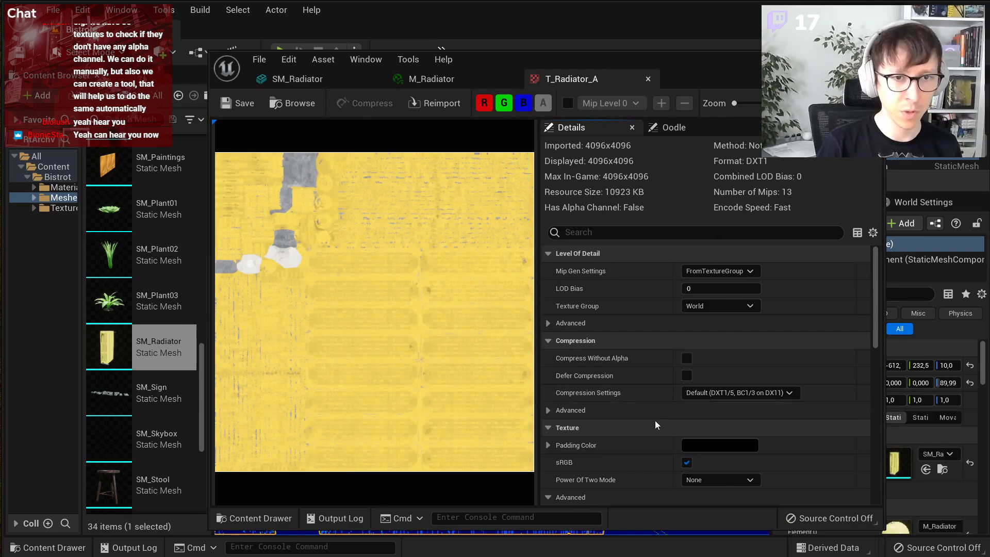
- Review the compression options available for the radiator texture without changing them
{"action": "left_click", "coordinate": [771, 392]}
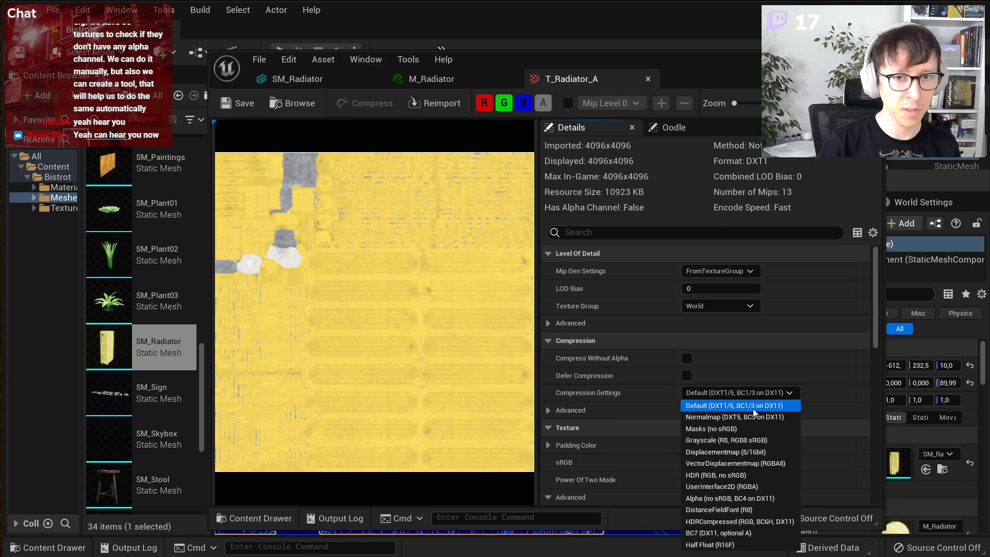
{"action": "left_click", "coordinate": [795, 340]}
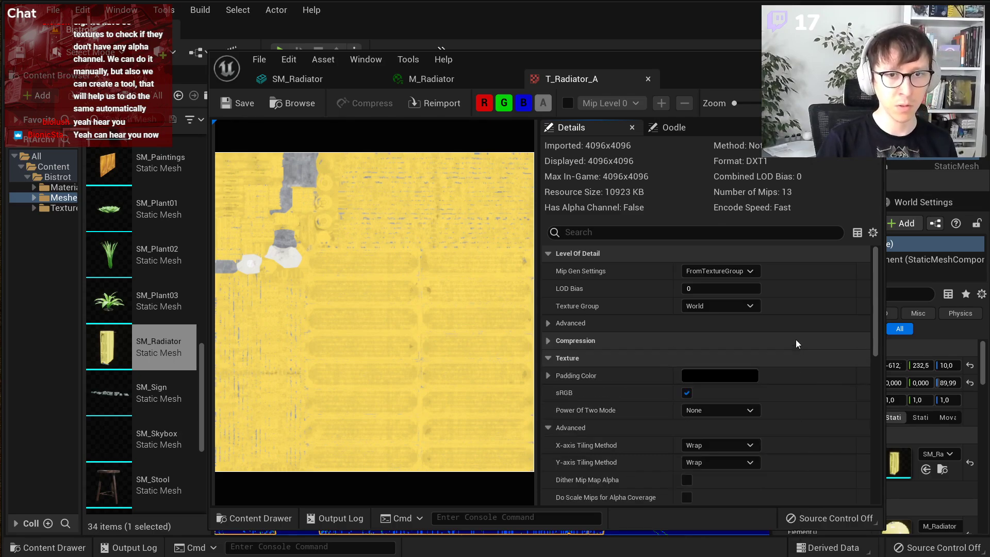
{"action": "left_click", "coordinate": [577, 341]}
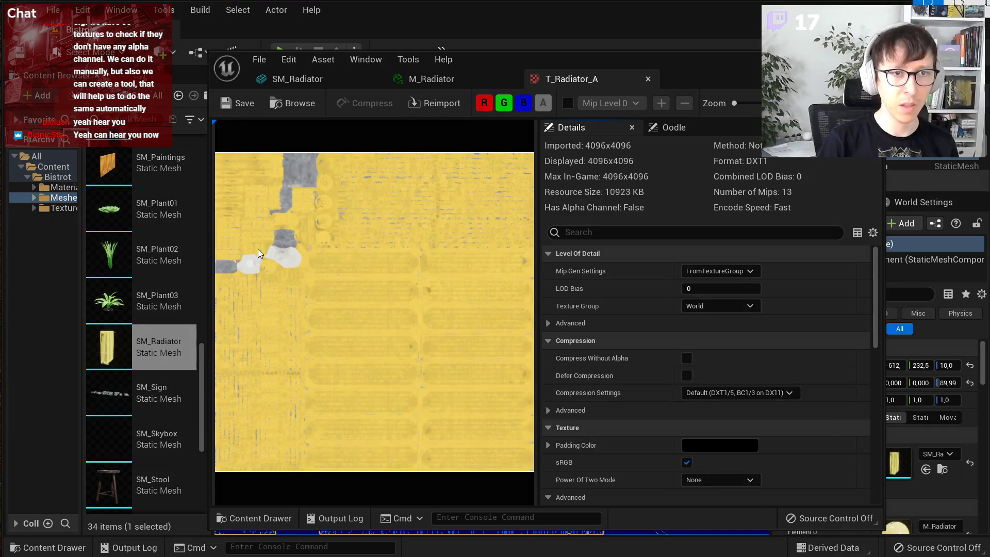
- Capture a screen snip of the texture editor, open it in Snip & Sketch, and enlarge it
{"action": "key", "text": "super+shift+s"}
{"action": "left_click_drag", "start_coordinate": [145, 88], "coordinate": [844, 496]}
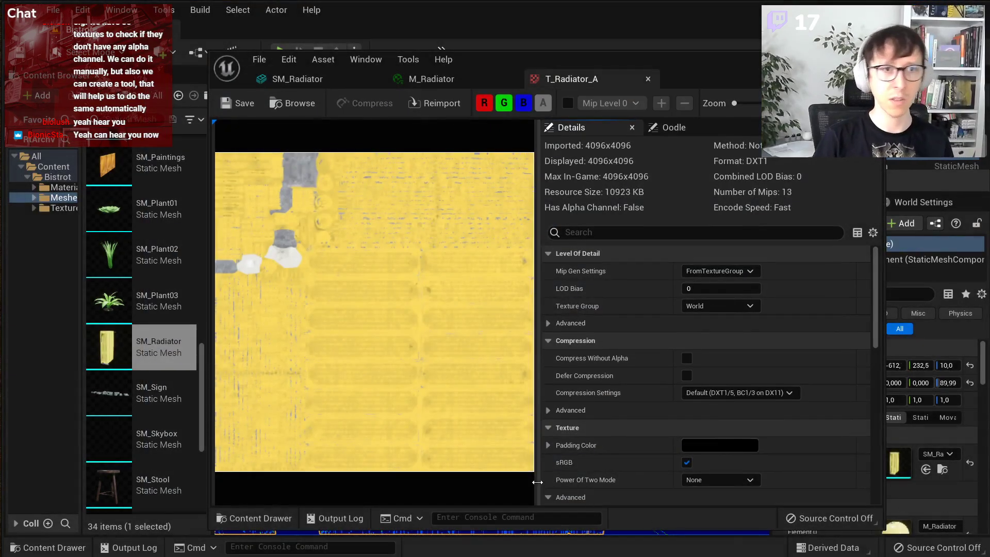
{"action": "scroll", "coordinate": [665, 267], "scroll_direction": "up", "scroll_amount": 4, "text": "ctrl"}
{"action": "scroll", "coordinate": [656, 258], "scroll_direction": "up", "scroll_amount": 3, "text": "ctrl"}
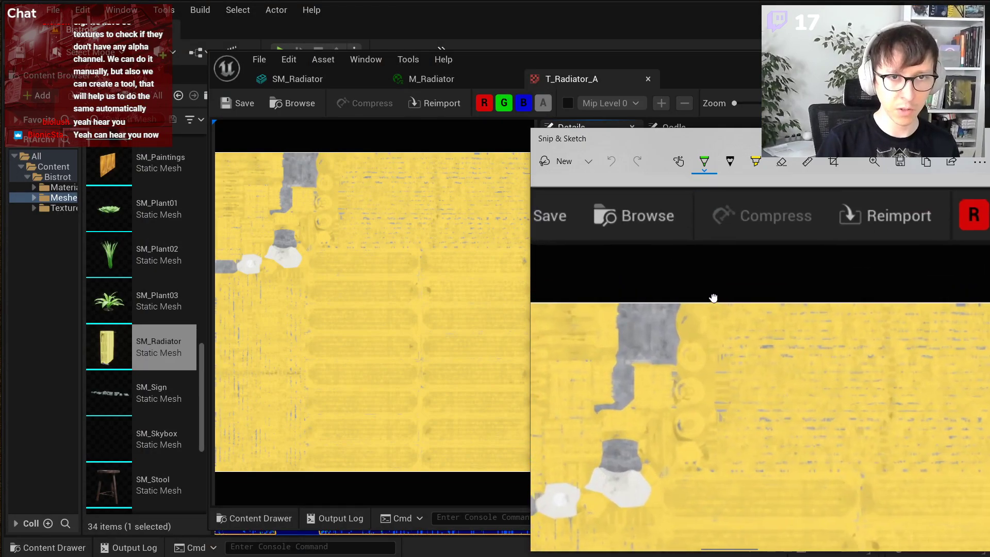
- Handwrite the letters R in red, G in green, B in blue and A in white above the captured texture
{"action": "left_click", "coordinate": [704, 161]}
{"action": "left_click", "coordinate": [621, 250]}
{"action": "mouse_move", "coordinate": [581, 281]}
{"action": "left_mouse_down"}
{"action": "mouse_move", "coordinate": [584, 254]}
{"action": "mouse_move", "coordinate": [615, 273]}
{"action": "left_mouse_up"}
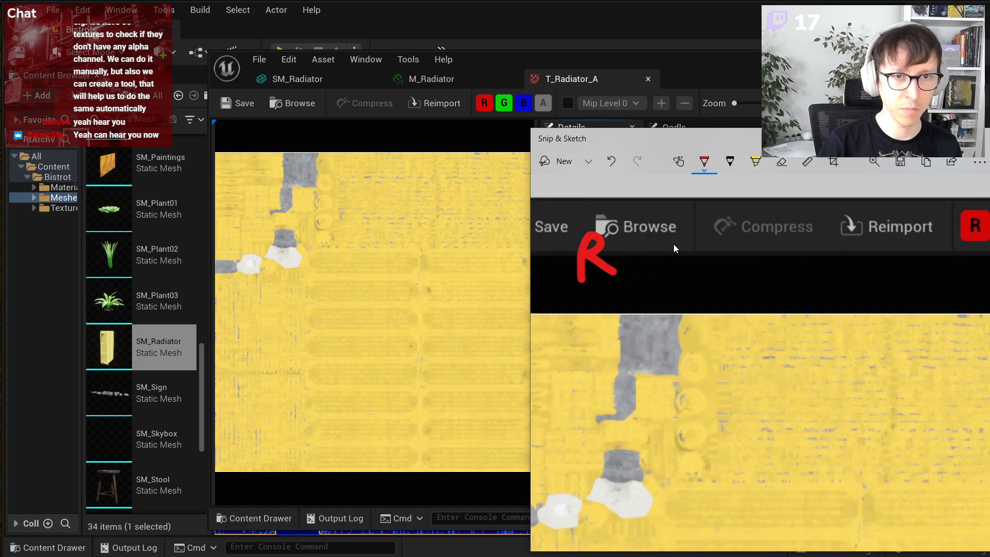
{"action": "left_click", "coordinate": [704, 161]}
{"action": "left_click", "coordinate": [653, 287]}
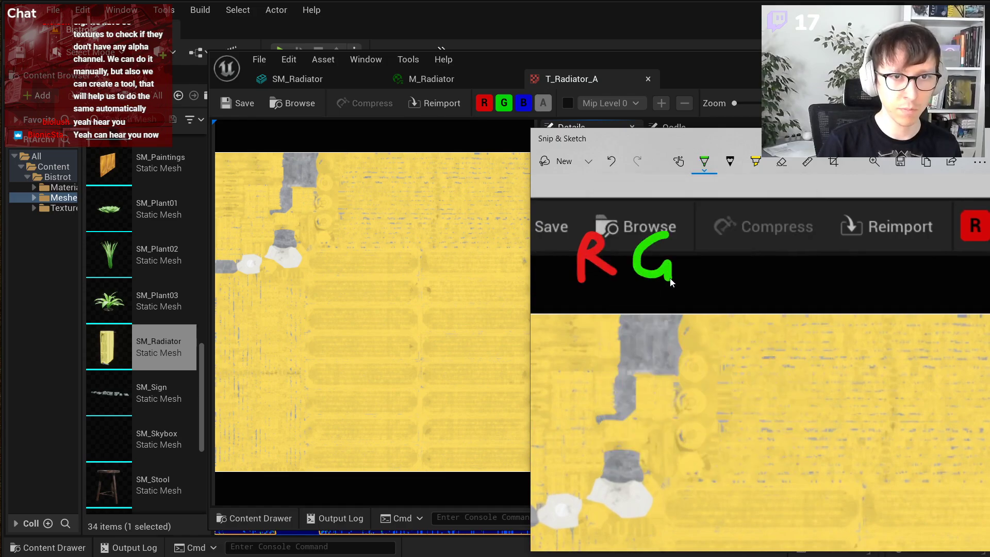
{"action": "left_click", "coordinate": [704, 162]}
{"action": "left_click", "coordinate": [706, 304]}
{"action": "mouse_move", "coordinate": [708, 279]}
{"action": "left_mouse_down"}
{"action": "mouse_move", "coordinate": [733, 238]}
{"action": "mouse_move", "coordinate": [714, 282]}
{"action": "mouse_move", "coordinate": [796, 279]}
{"action": "mouse_move", "coordinate": [790, 264]}
{"action": "left_mouse_up"}
{"action": "left_click", "coordinate": [704, 161]}
{"action": "left_click", "coordinate": [760, 280]}
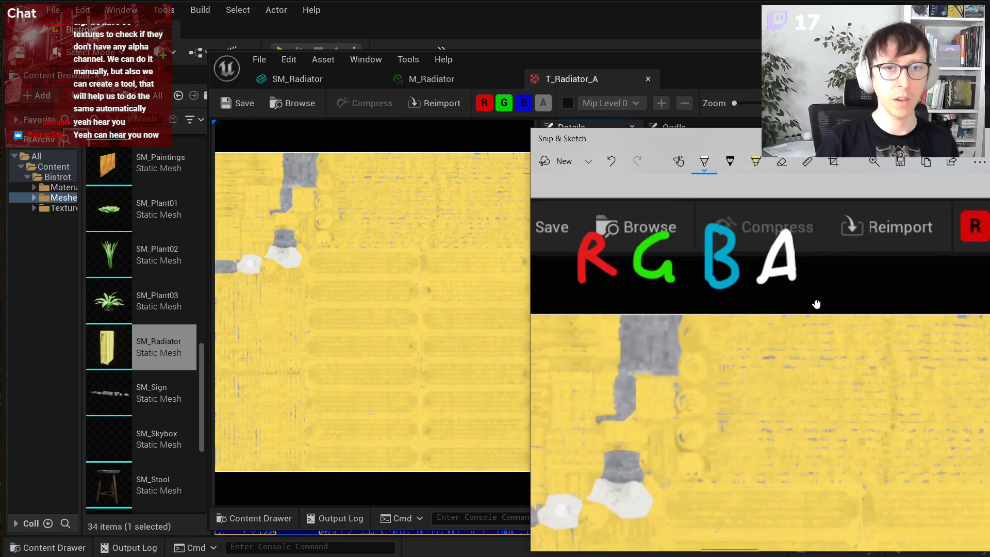
- Underline the handwritten letters R, G and B in red and undo the underlining
{"action": "middle_click_drag", "start_coordinate": [816, 304], "coordinate": [773, 345]}
{"action": "scroll", "coordinate": [760, 339], "scroll_direction": "down", "scroll_amount": 2, "text": "ctrl"}
{"action": "scroll", "coordinate": [761, 339], "scroll_direction": "up", "scroll_amount": 1, "text": "ctrl"}
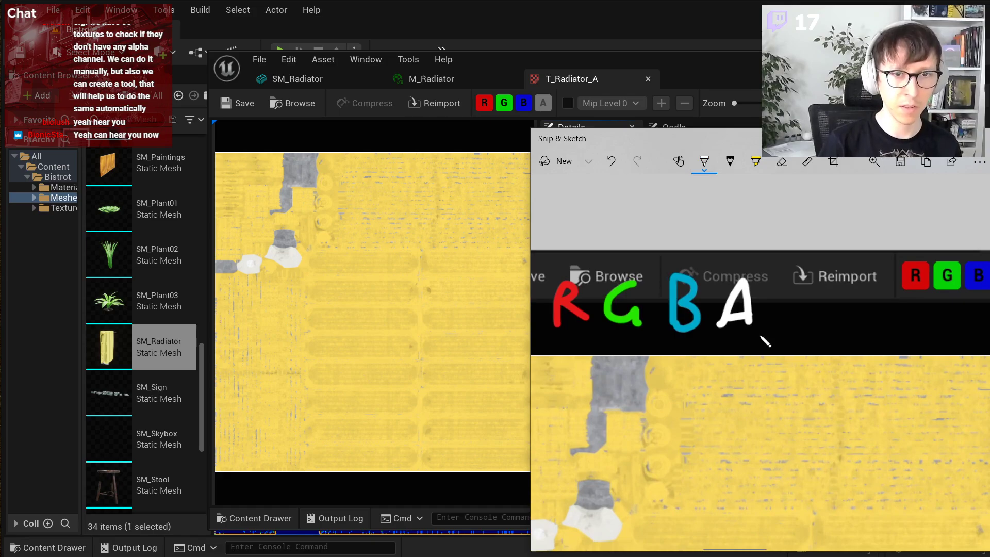
{"action": "middle_click_drag", "start_coordinate": [800, 302], "coordinate": [815, 293]}
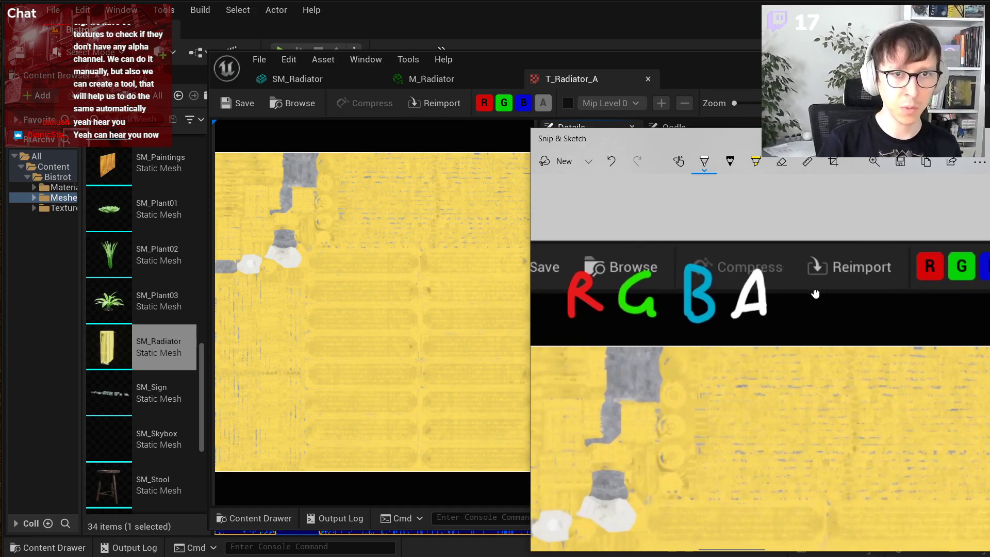
{"action": "left_click", "coordinate": [708, 171]}
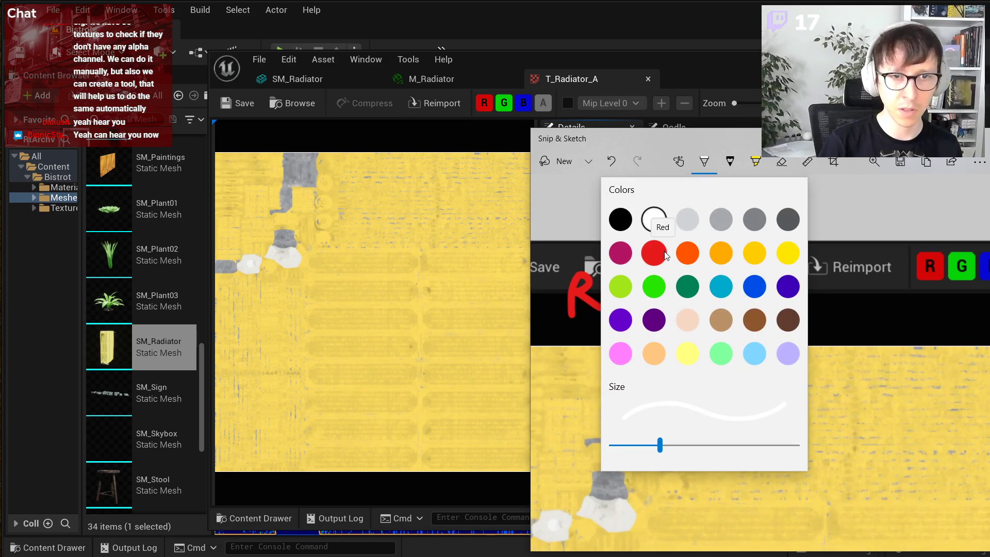
{"action": "left_click", "coordinate": [654, 253]}
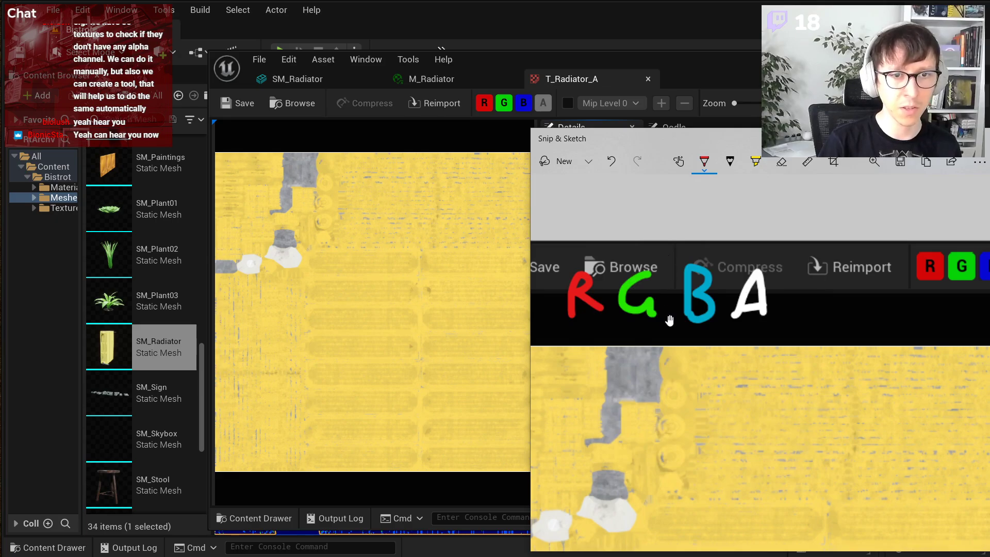
{"action": "left_click_drag", "start_coordinate": [669, 320], "coordinate": [664, 324]}
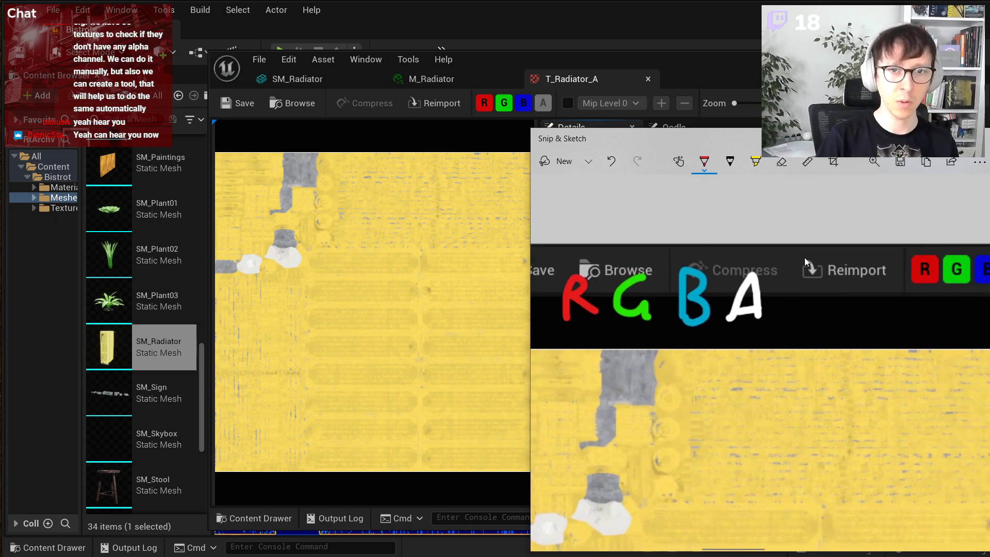
{"action": "left_click_drag", "start_coordinate": [734, 292], "coordinate": [752, 292]}
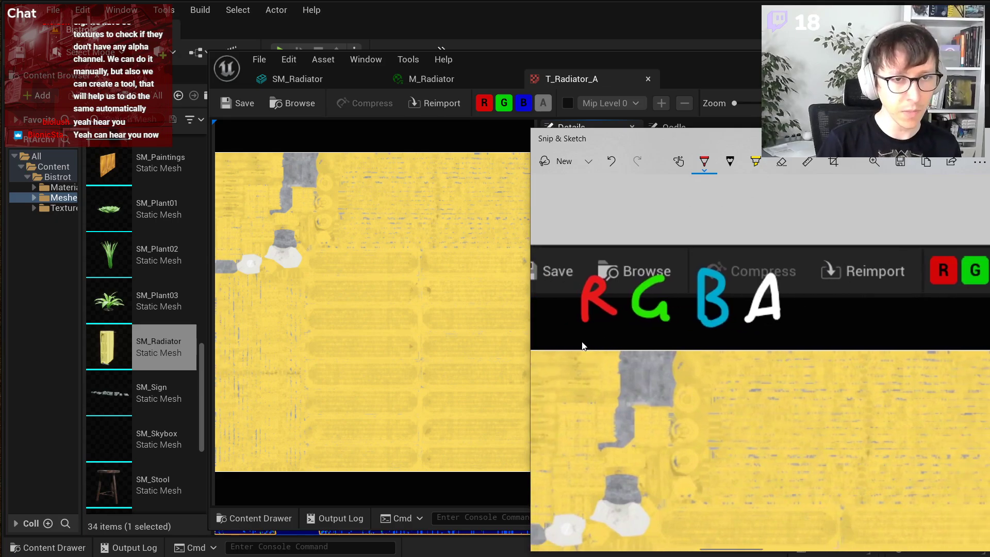
{"action": "left_click_drag", "start_coordinate": [575, 341], "coordinate": [725, 336]}
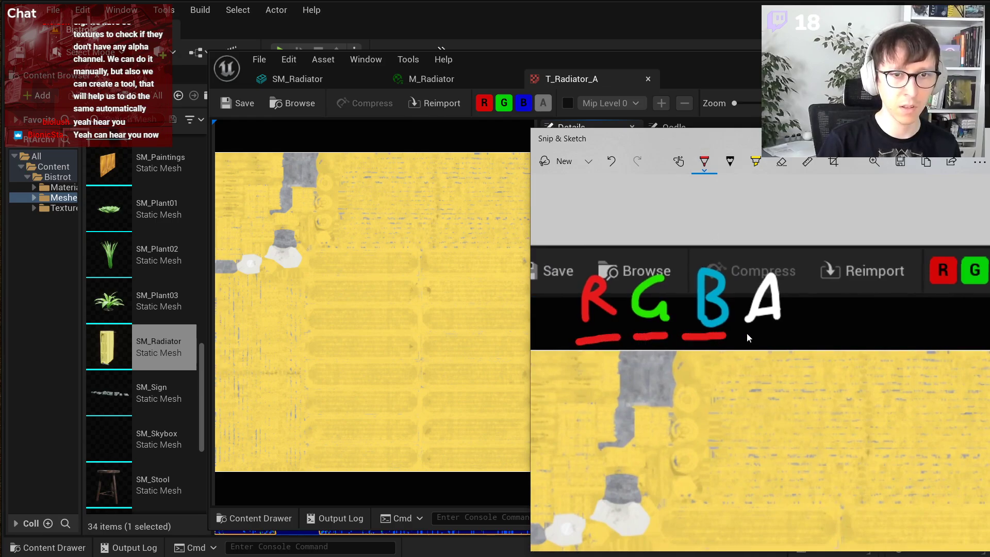
{"action": "key", "text": "ctrl+z"}
{"action": "key", "text": "ctrl+z"}
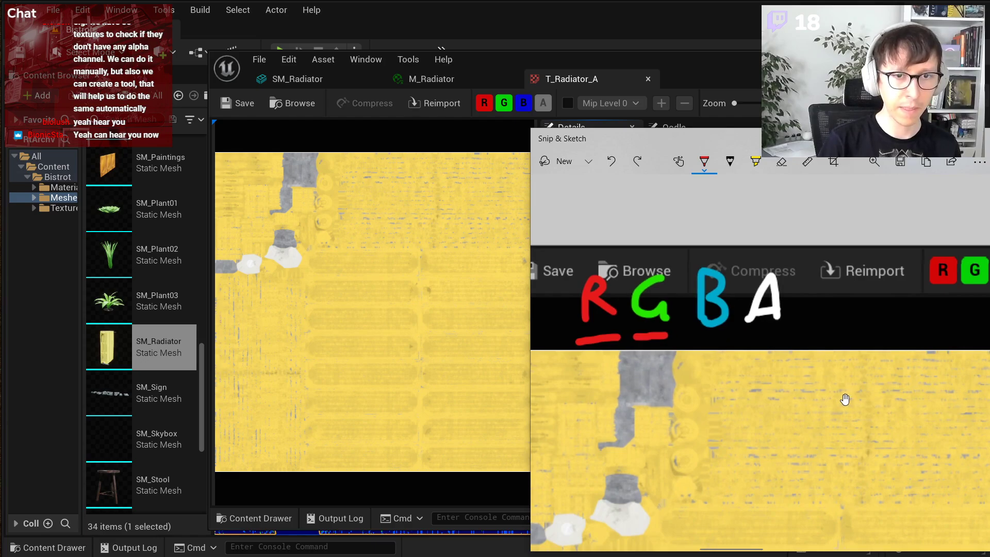
- Handwrite the number 16 in red beside the RGBA letters
{"action": "left_click", "coordinate": [703, 163]}
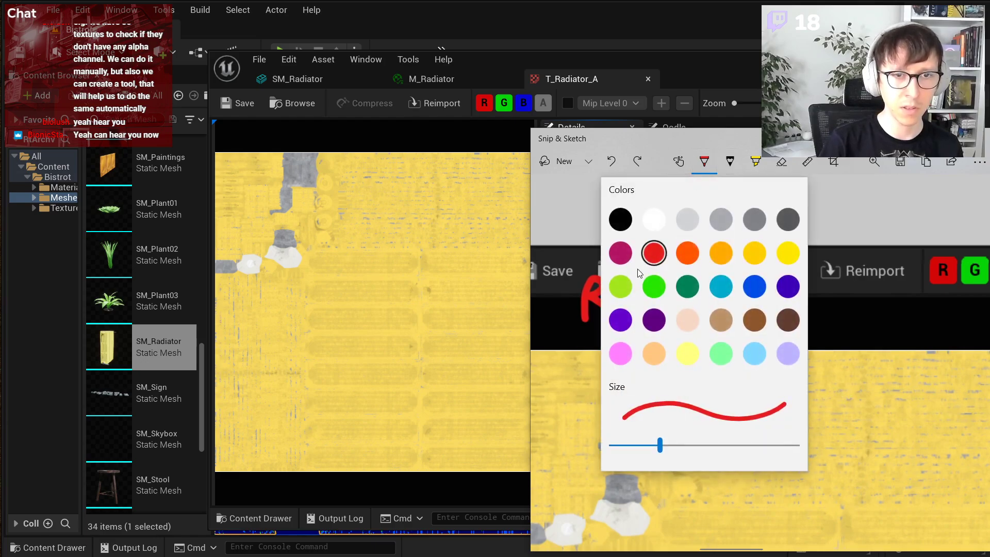
{"action": "left_click", "coordinate": [652, 255]}
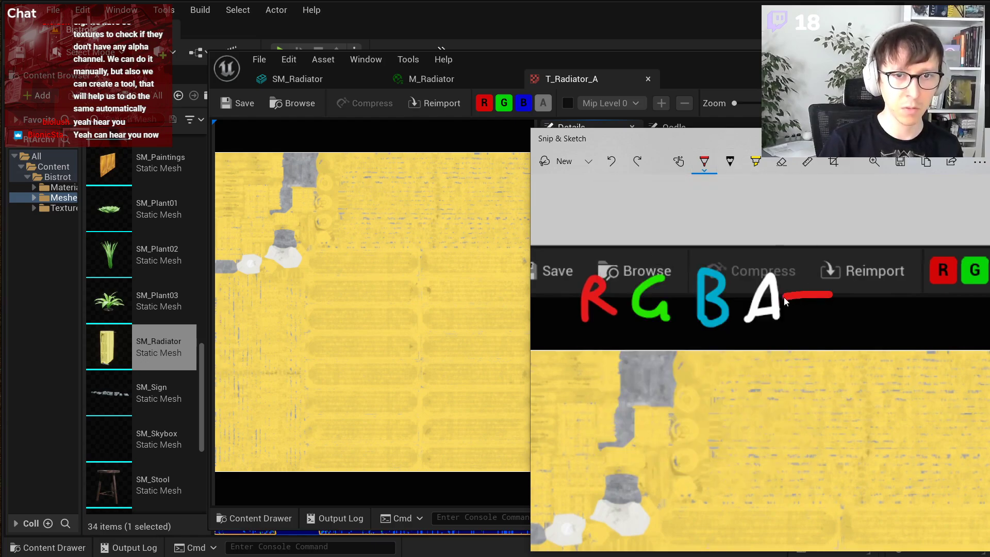
{"action": "key", "text": "ctrl+z"}
{"action": "left_click_drag", "start_coordinate": [837, 317], "coordinate": [858, 326]}
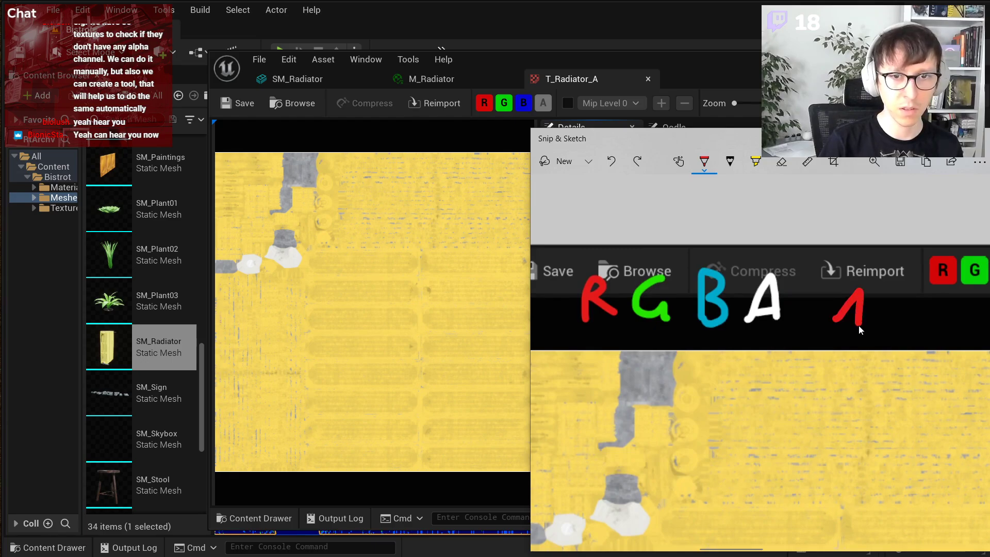
{"action": "left_click_drag", "start_coordinate": [896, 287], "coordinate": [885, 313]}
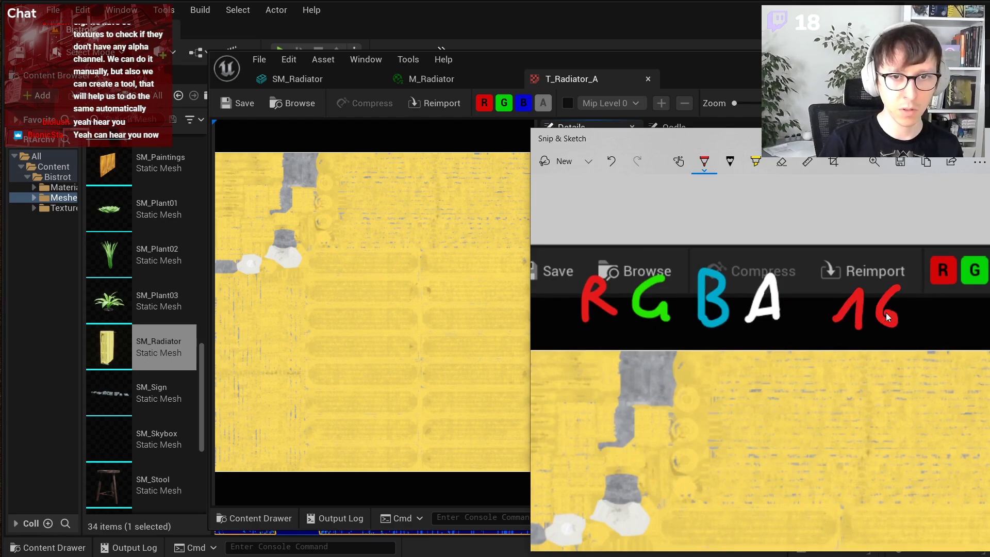
- Handwrite the number 24 in yellow beside the red 16
{"action": "left_click", "coordinate": [703, 161]}
{"action": "left_click", "coordinate": [787, 253]}
{"action": "scroll", "coordinate": [859, 287], "scroll_direction": "right", "scroll_amount": 2}
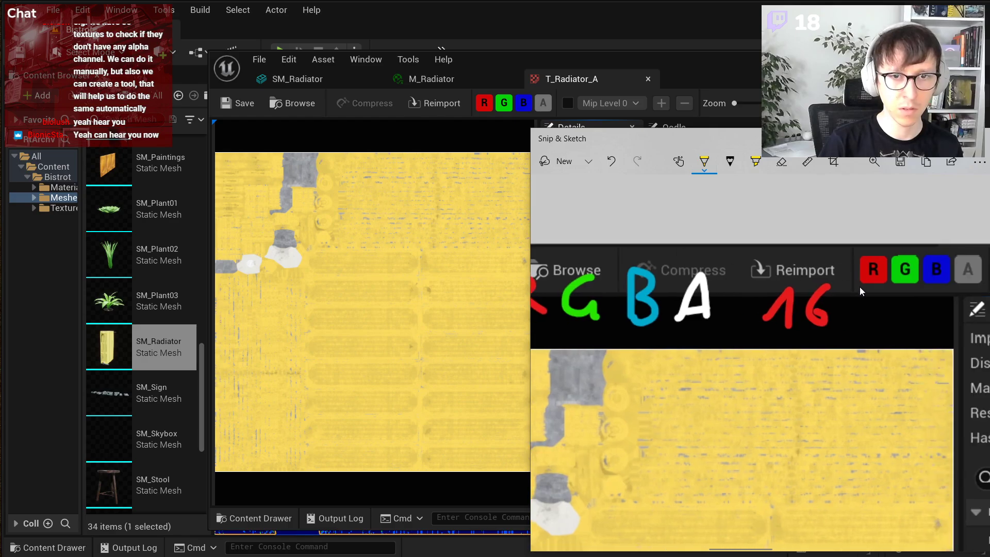
{"action": "left_click_drag", "start_coordinate": [856, 294], "coordinate": [871, 331]}
{"action": "mouse_move", "coordinate": [899, 289]}
{"action": "left_mouse_down"}
{"action": "mouse_move", "coordinate": [883, 317]}
{"action": "mouse_move", "coordinate": [910, 312]}
{"action": "left_mouse_up"}
{"action": "left_click_drag", "start_coordinate": [906, 298], "coordinate": [900, 343]}
{"action": "scroll", "coordinate": [774, 441], "scroll_direction": "left", "scroll_amount": 2}
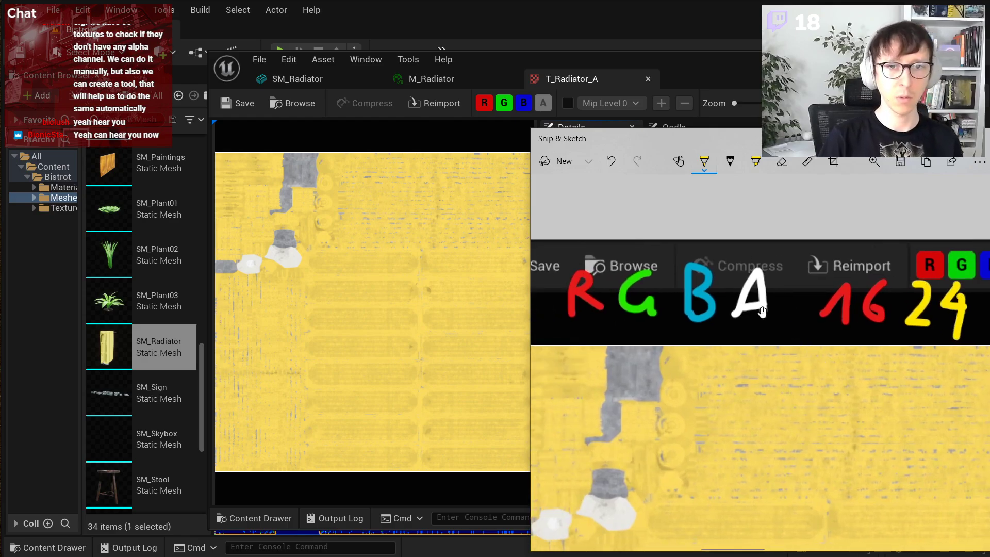
- Undo the handwritten numbers 16 and 24
{"action": "key", "text": "ctrl+z"}
{"action": "key", "text": "ctrl+z"}
{"action": "key", "text": "ctrl+z"}
{"action": "key", "text": "ctrl+z"}
{"action": "key", "text": "ctrl+z"}
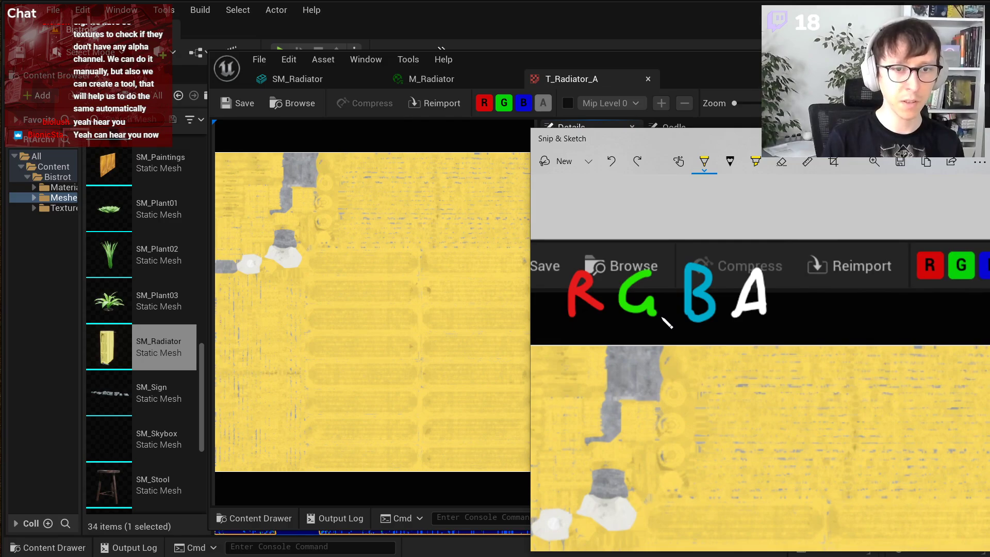
- Draw a two-by-two grid in white over the captured texture, below the RGBA letters
{"action": "left_click", "coordinate": [703, 162]}
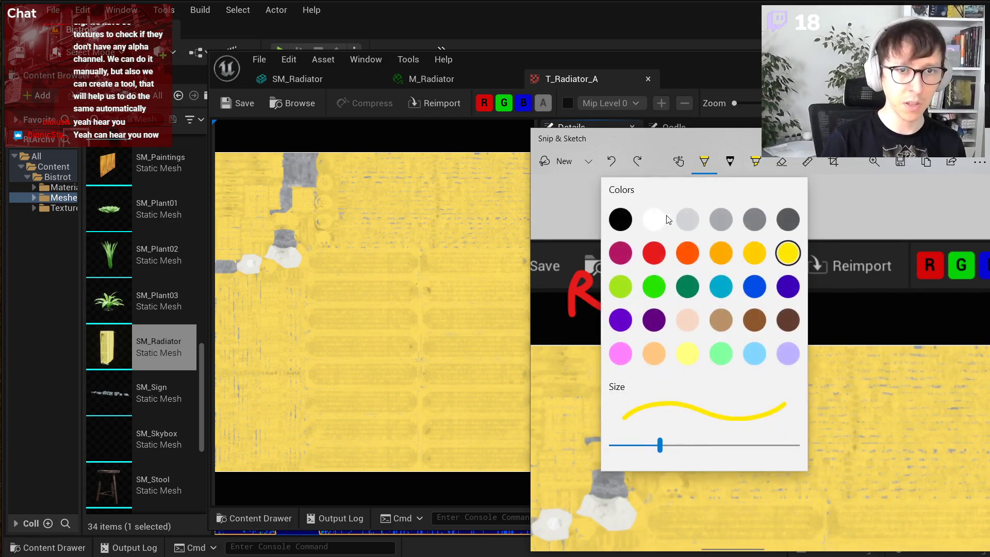
{"action": "left_click", "coordinate": [660, 219]}
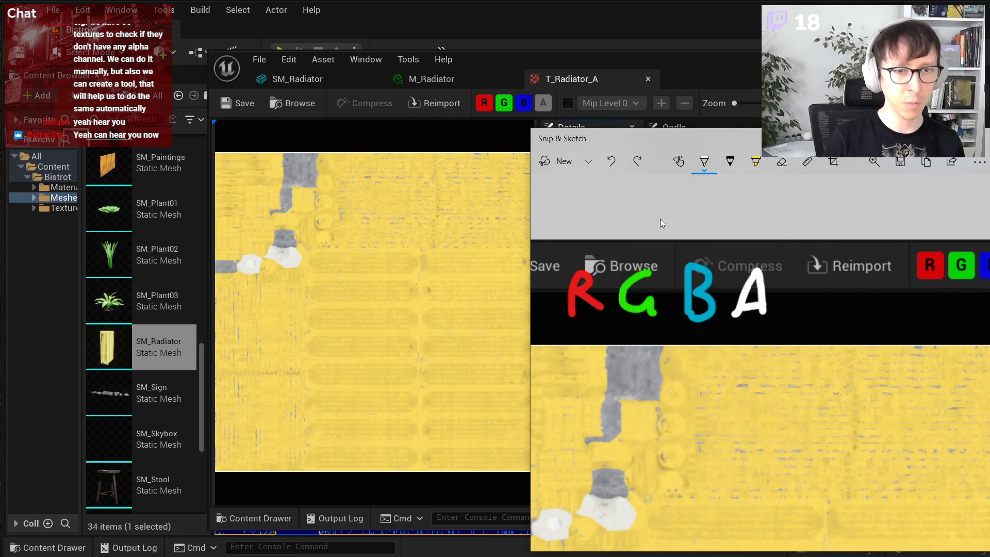
{"action": "left_click_drag", "start_coordinate": [654, 353], "coordinate": [648, 490]}
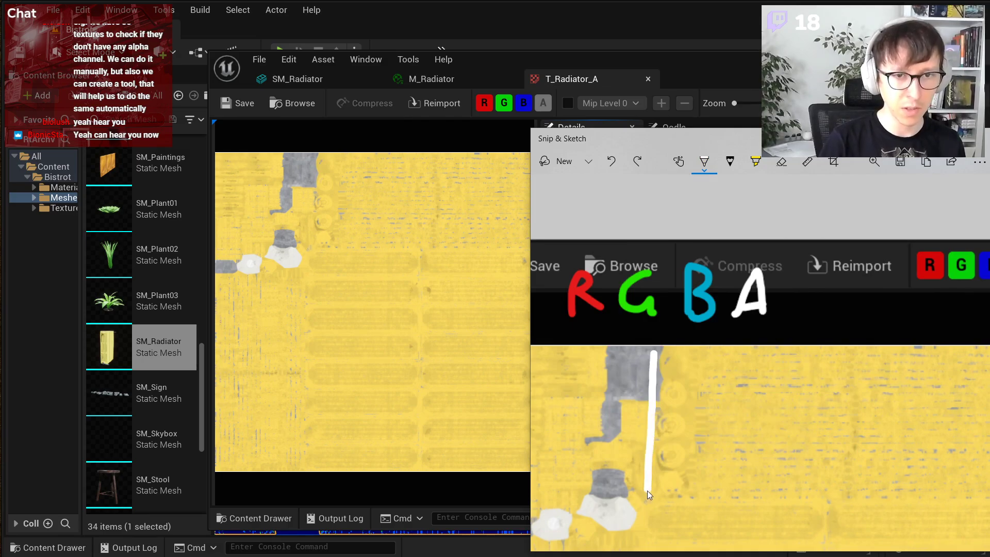
{"action": "left_click_drag", "start_coordinate": [741, 359], "coordinate": [728, 510]}
{"action": "left_click_drag", "start_coordinate": [811, 361], "coordinate": [812, 524]}
{"action": "left_click_drag", "start_coordinate": [651, 499], "coordinate": [837, 496]}
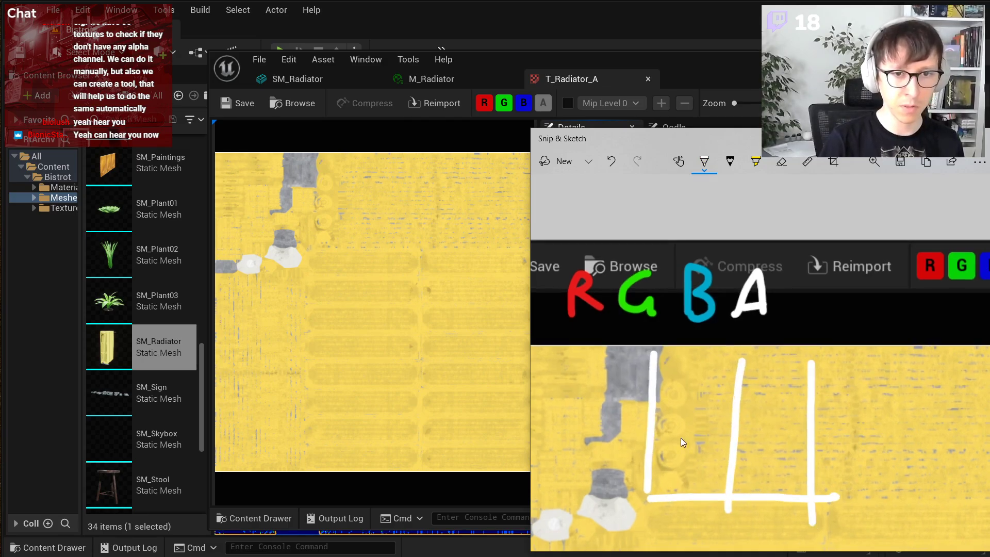
{"action": "left_click_drag", "start_coordinate": [653, 426], "coordinate": [821, 416]}
{"action": "left_click_drag", "start_coordinate": [652, 361], "coordinate": [817, 363]}
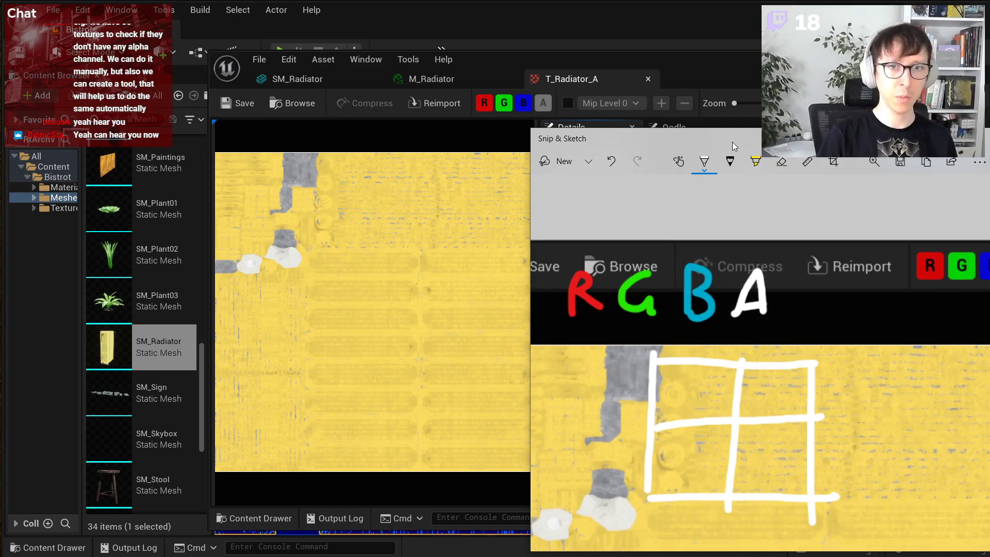
- Mark the four corners of the grid's upper-left cell with red dots
{"action": "left_click", "coordinate": [704, 162]}
{"action": "left_click", "coordinate": [653, 253]}
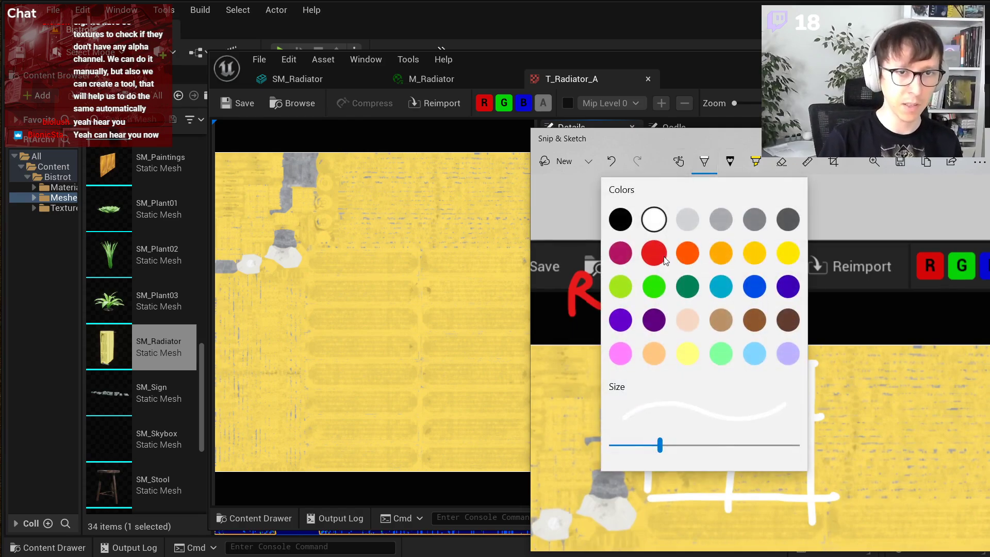
{"action": "scroll", "coordinate": [681, 390], "scroll_direction": "up", "scroll_amount": 5, "text": "ctrl"}
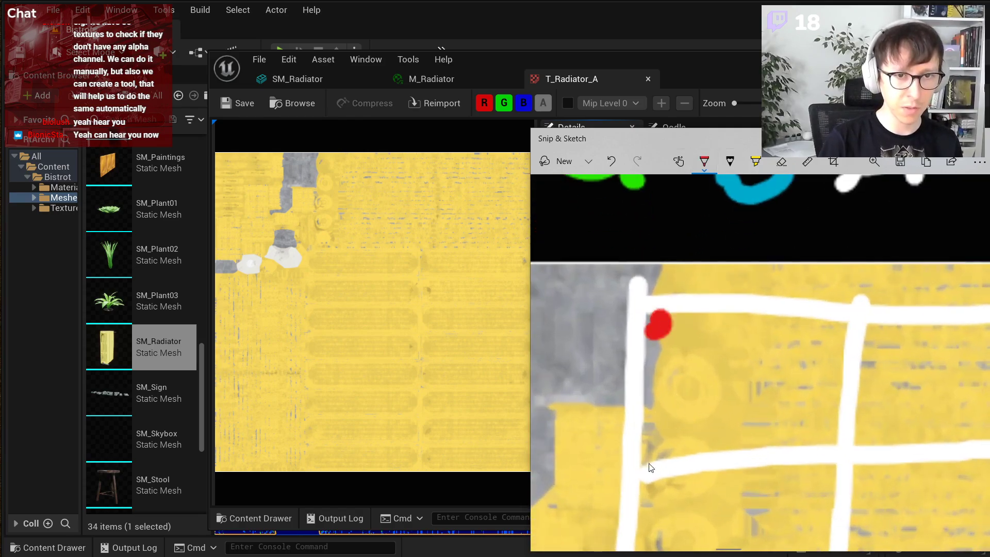
{"action": "left_click", "coordinate": [643, 453]}
{"action": "left_click", "coordinate": [820, 442]}
{"action": "left_click", "coordinate": [835, 313]}
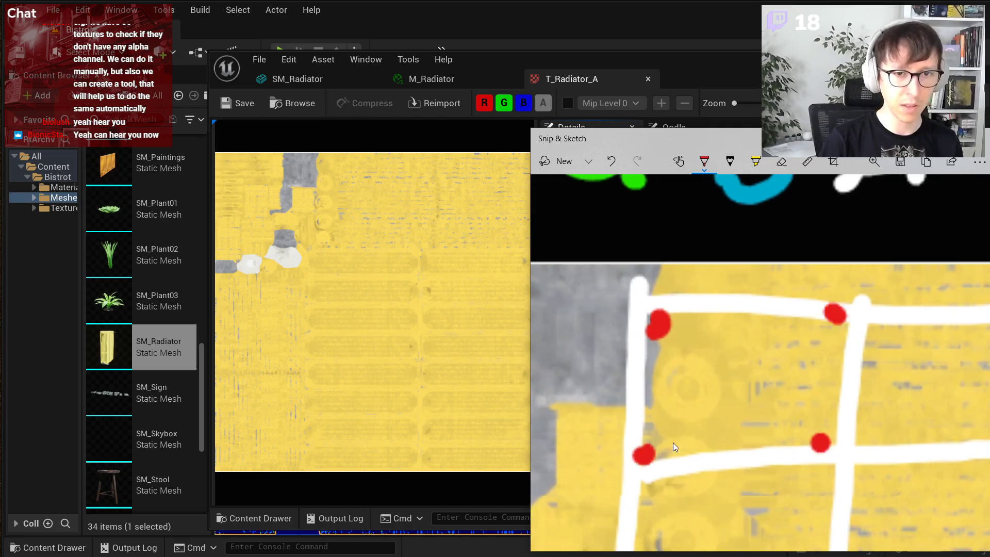
- Draw two crossing diagonals of red dots between the corner dots of the grid's upper-left cell
{"action": "left_click", "coordinate": [674, 439]}
{"action": "left_click", "coordinate": [708, 407]}
{"action": "left_click", "coordinate": [746, 380]}
{"action": "left_click", "coordinate": [777, 357]}
{"action": "left_click", "coordinate": [810, 332]}
{"action": "left_click", "coordinate": [683, 337]}
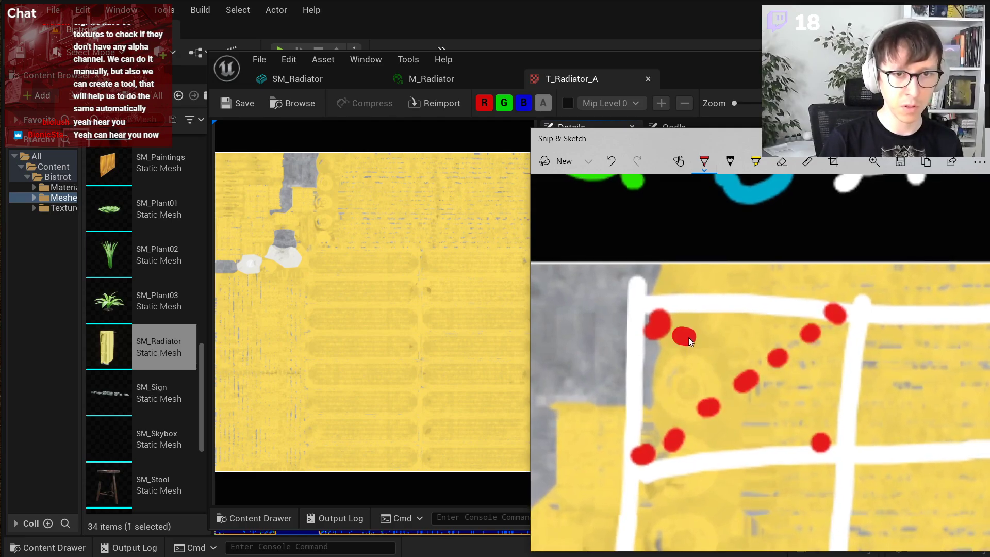
{"action": "left_click", "coordinate": [718, 354]}
{"action": "left_click", "coordinate": [785, 406]}
{"action": "left_click", "coordinate": [811, 428]}
- Circle the grid's centre point in red and mark the lower-left corner of the upper-left cell
{"action": "scroll", "coordinate": [817, 401], "scroll_direction": "down", "scroll_amount": 3, "text": "ctrl"}
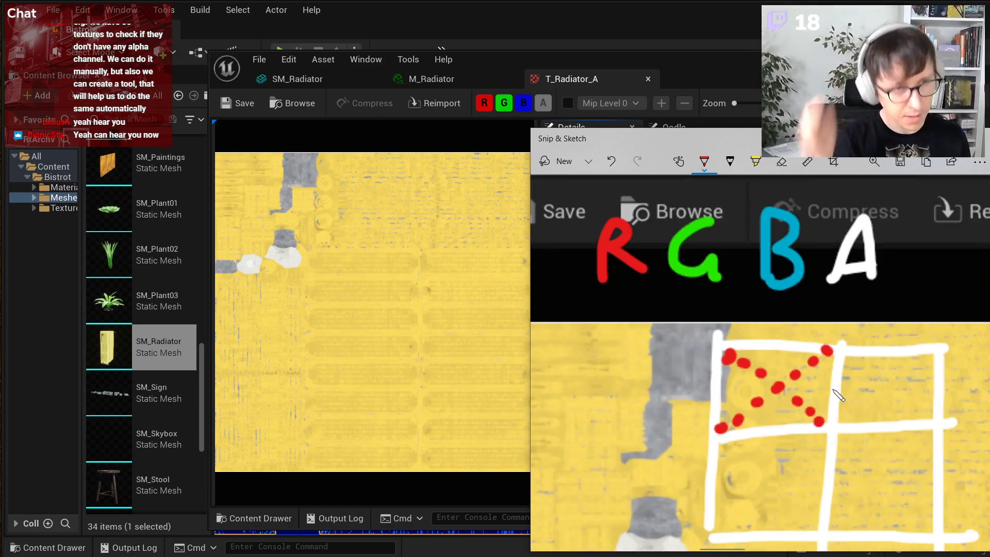
{"action": "middle_click_drag", "start_coordinate": [834, 390], "coordinate": [804, 372]}
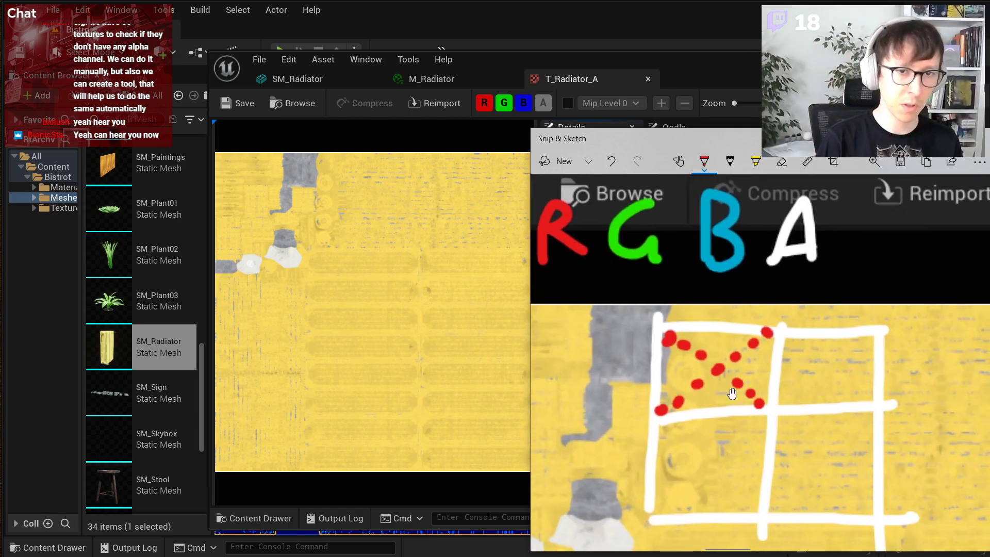
{"action": "left_click_drag", "start_coordinate": [773, 396], "coordinate": [771, 398]}
{"action": "left_click_drag", "start_coordinate": [664, 407], "coordinate": [655, 426]}
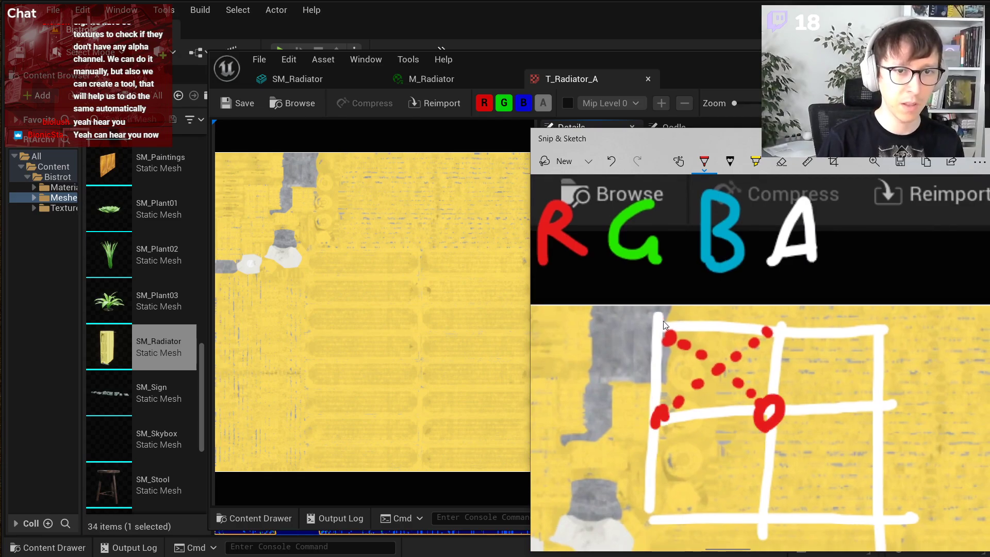
- Undo all the red marks and the white two-by-two grid, keeping the RGBA letters
{"action": "key", "text": "ctrl+z"}
{"action": "key", "text": "ctrl+z"}
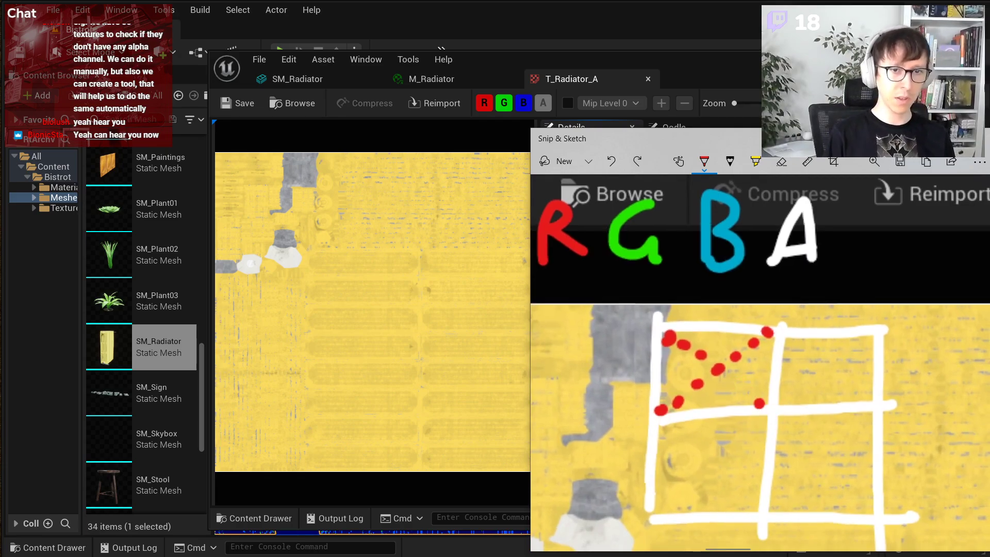
{"action": "key", "text": "ctrl+z"}
{"action": "key", "text": "ctrl+z"}
{"action": "key", "text": "ctrl+z"}
{"action": "key", "text": "ctrl+z"}
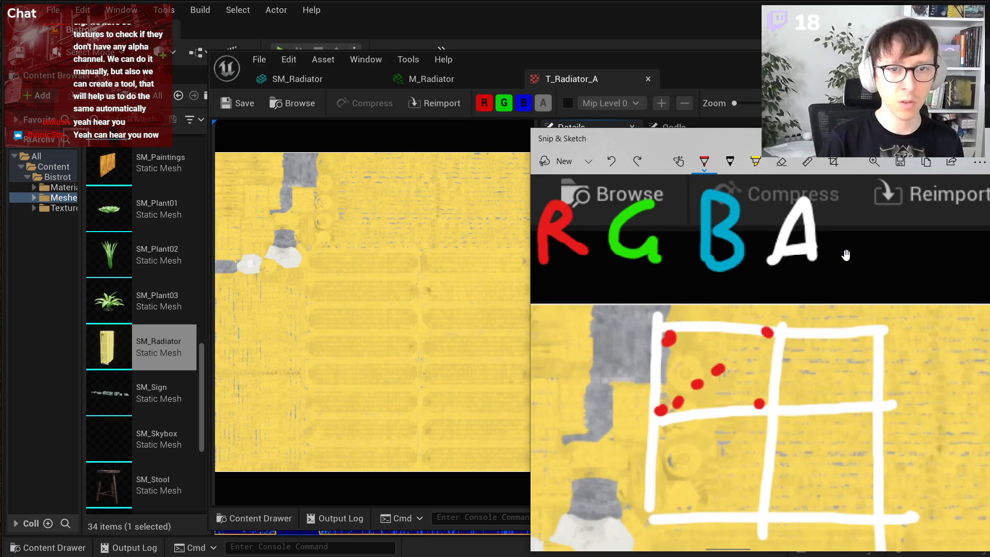
{"action": "key", "text": "ctrl+z"}
{"action": "key", "text": "ctrl+z"}
{"action": "key", "text": "ctrl+z"}
{"action": "left_click_drag", "start_coordinate": [694, 278], "coordinate": [768, 297], "text": "ctrl"}
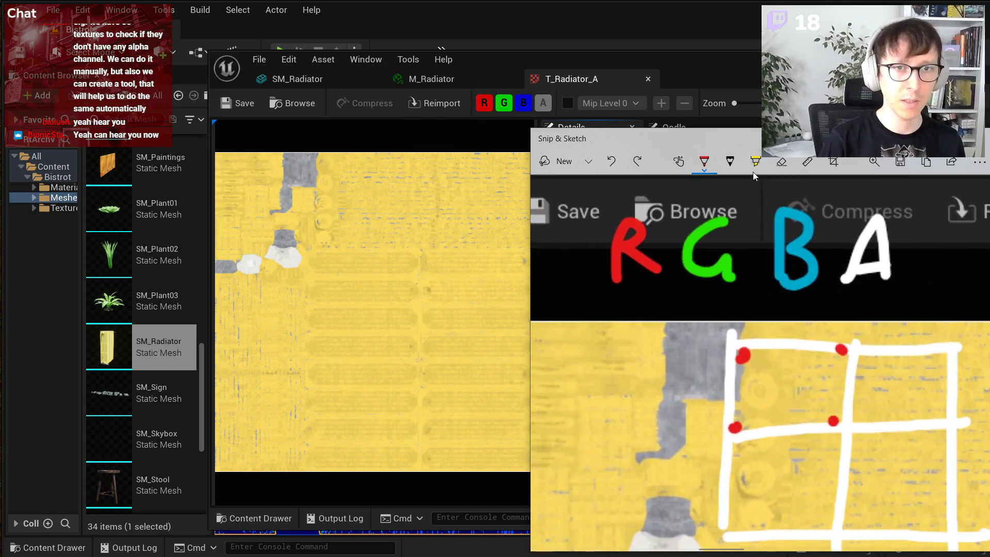
{"action": "key", "text": "ctrl+z"}
{"action": "key", "text": "ctrl+z"}
{"action": "key", "text": "ctrl+z"}
{"action": "key", "text": "ctrl+z"}
{"action": "key", "text": "ctrl+z"}
{"action": "key", "text": "ctrl+z"}
{"action": "key", "text": "ctrl+z"}
{"action": "key", "text": "ctrl+z"}
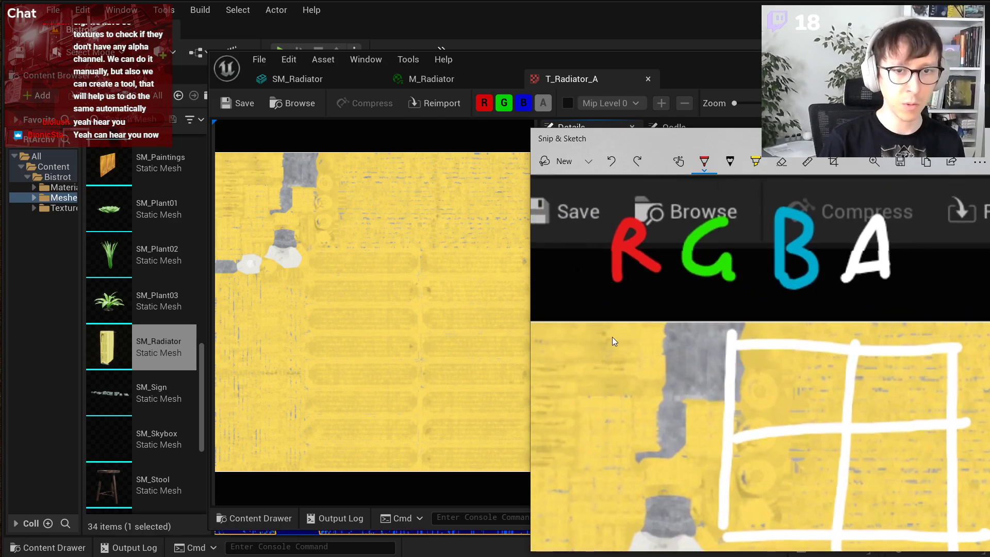
{"action": "key", "text": "ctrl+z"}
{"action": "key", "text": "ctrl+z"}
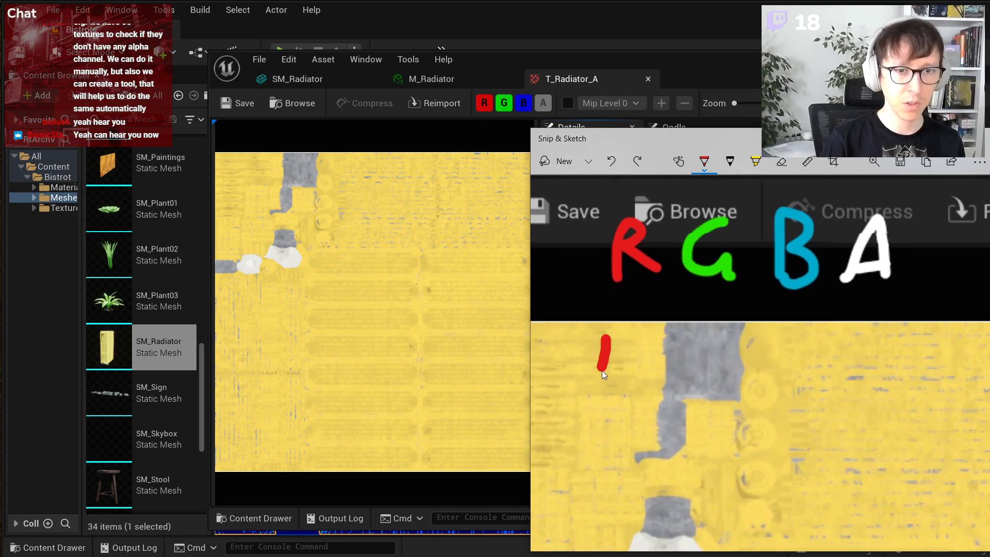
- Handwrite 5 in red, 6 in green and 5 in light blue beneath the letters R, G and B
{"action": "left_click_drag", "start_coordinate": [609, 336], "coordinate": [640, 336]}
{"action": "left_click", "coordinate": [704, 161]}
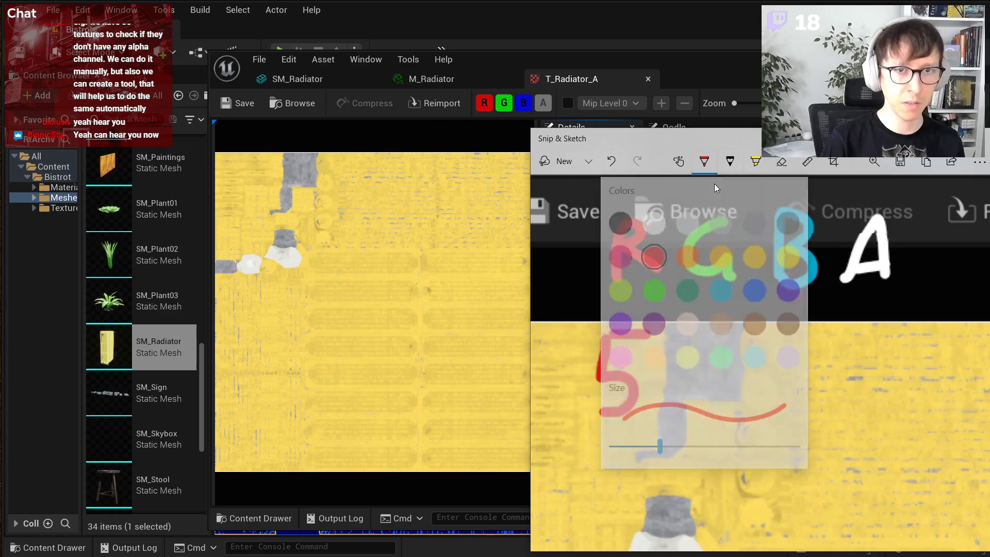
{"action": "left_click", "coordinate": [655, 287]}
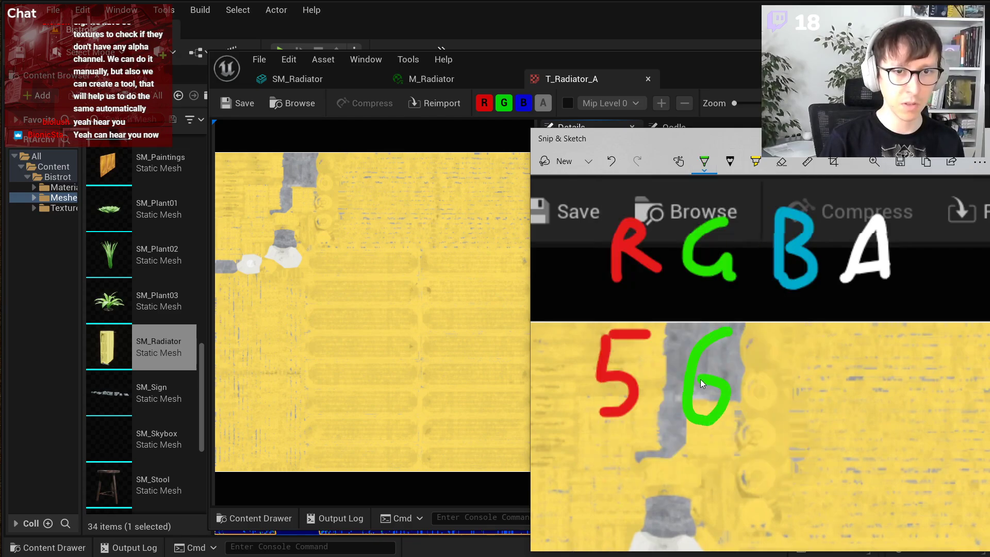
{"action": "left_click", "coordinate": [704, 161]}
{"action": "left_click", "coordinate": [724, 294]}
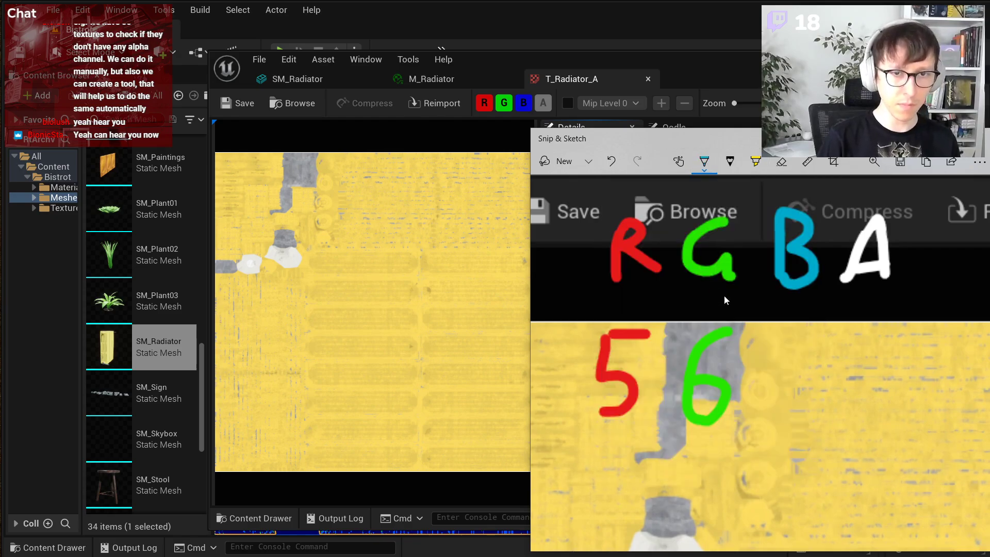
{"action": "mouse_move", "coordinate": [780, 339]}
{"action": "left_mouse_down"}
{"action": "mouse_move", "coordinate": [794, 406]}
{"action": "mouse_move", "coordinate": [768, 412]}
{"action": "mouse_move", "coordinate": [814, 330]}
{"action": "left_mouse_up"}
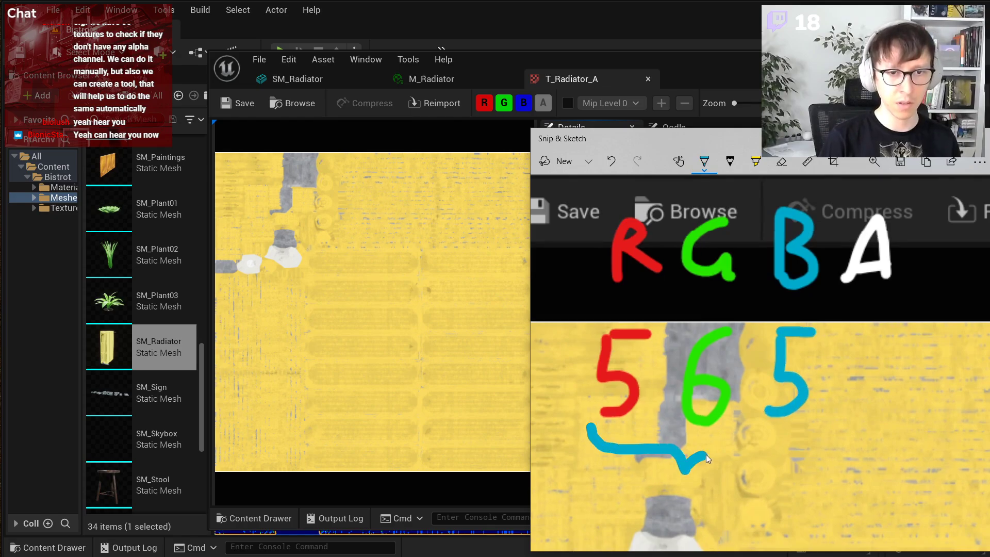
- Draw a light blue brace under the digits 5 6 5 and handwrite 16 below it
{"action": "left_click_drag", "start_coordinate": [706, 454], "coordinate": [812, 420]}
{"action": "scroll", "coordinate": [680, 460], "scroll_direction": "down", "scroll_amount": 1}
{"action": "left_click_drag", "start_coordinate": [668, 455], "coordinate": [685, 486]}
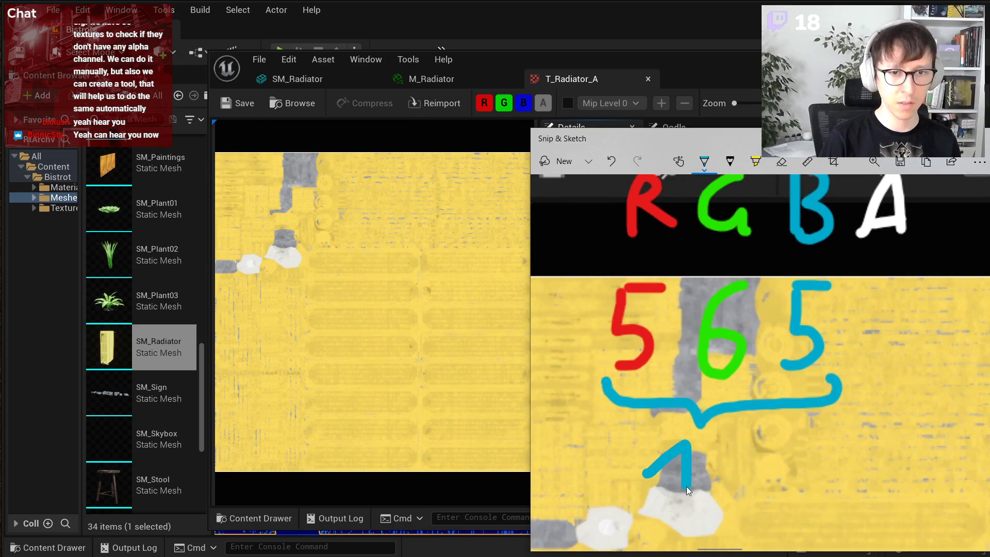
{"action": "left_click_drag", "start_coordinate": [759, 438], "coordinate": [728, 480]}
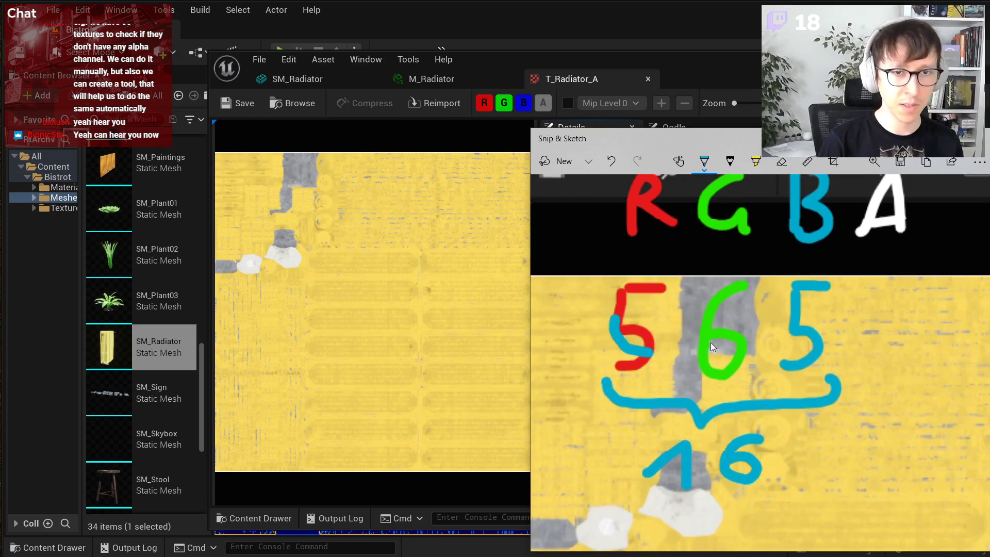
- Trace light blue strokes over the red 5 and the blue 5 to reshape the digits
{"action": "left_click_drag", "start_coordinate": [612, 333], "coordinate": [631, 362]}
{"action": "left_click_drag", "start_coordinate": [799, 332], "coordinate": [819, 341]}
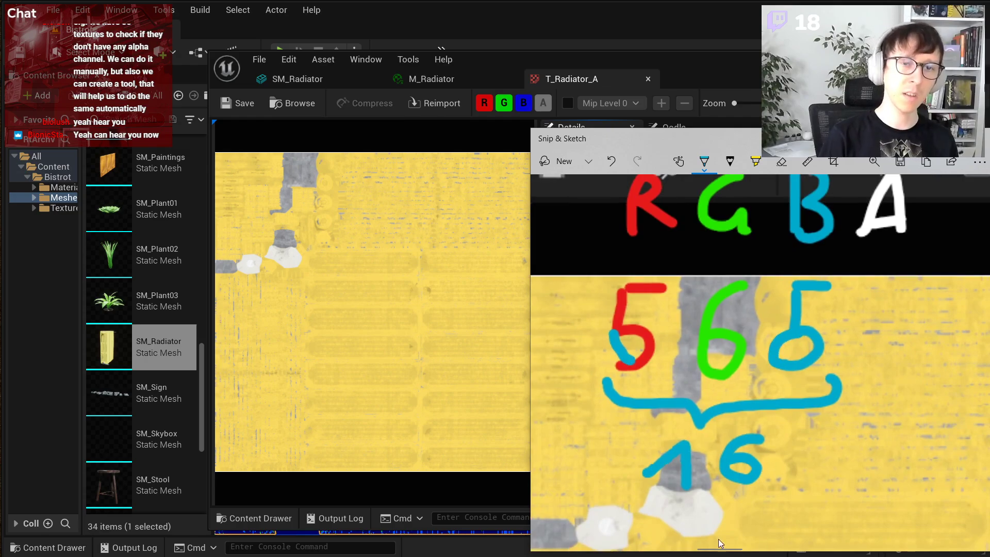
{"action": "left_click_drag", "start_coordinate": [618, 361], "coordinate": [639, 285]}
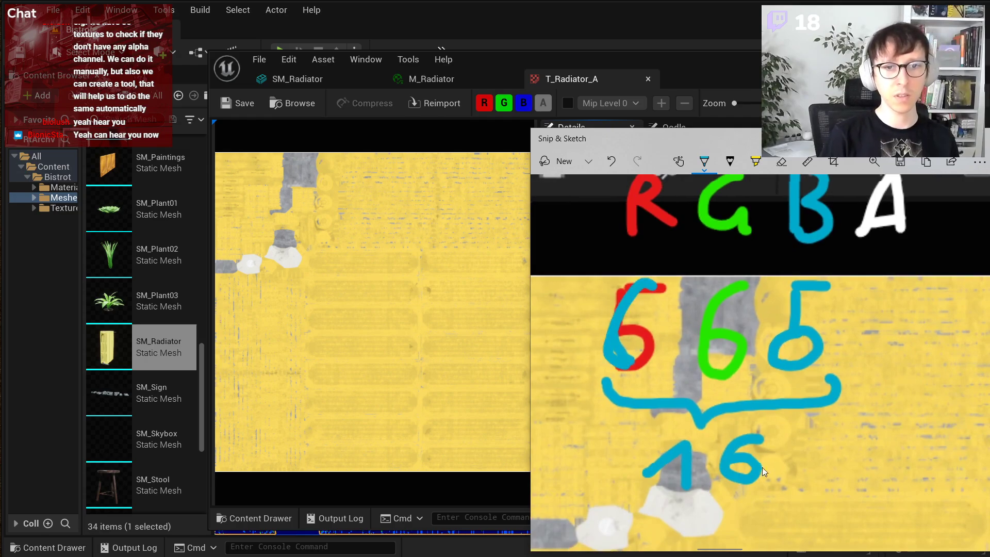
- Undo the light blue strokes traced over the two fives
{"action": "scroll", "coordinate": [762, 466], "scroll_direction": "down", "scroll_amount": 1}
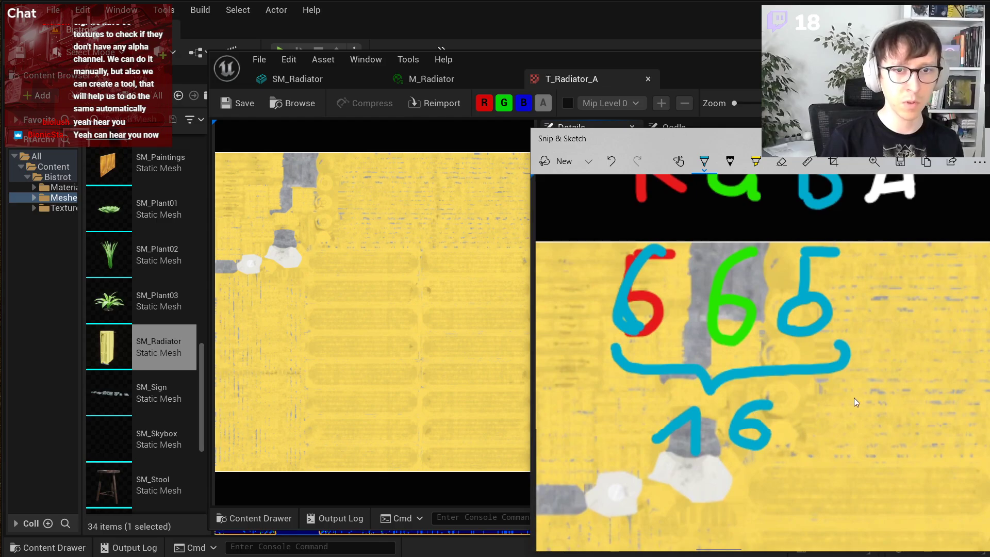
{"action": "key", "text": "ctrl+z"}
{"action": "key", "text": "ctrl+z"}
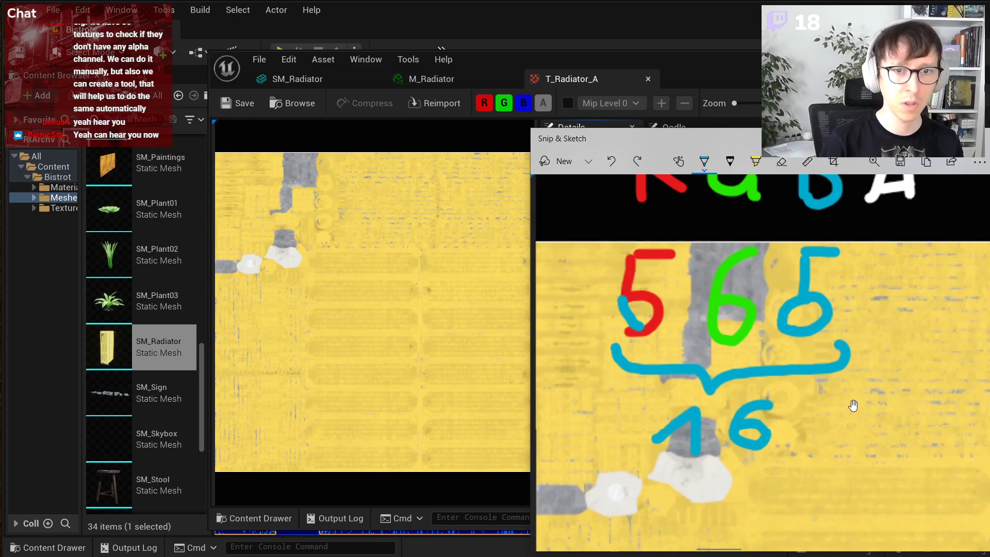
{"action": "key", "text": "ctrl+z"}
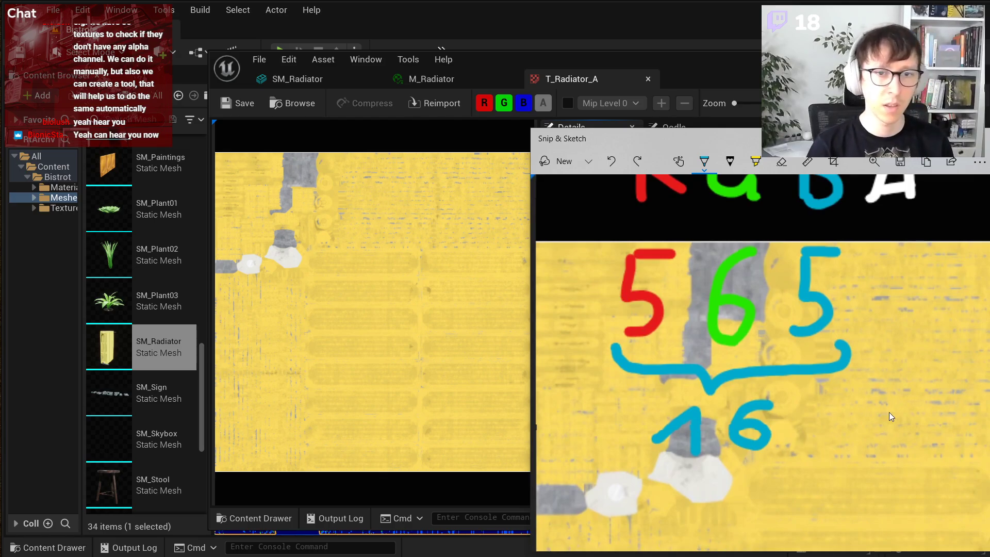
- Draw a small white brace beneath the letter A, beside the light blue brace
{"action": "middle_click_drag", "start_coordinate": [801, 255], "coordinate": [707, 279]}
{"action": "left_click", "coordinate": [705, 161]}
{"action": "left_click", "coordinate": [655, 221]}
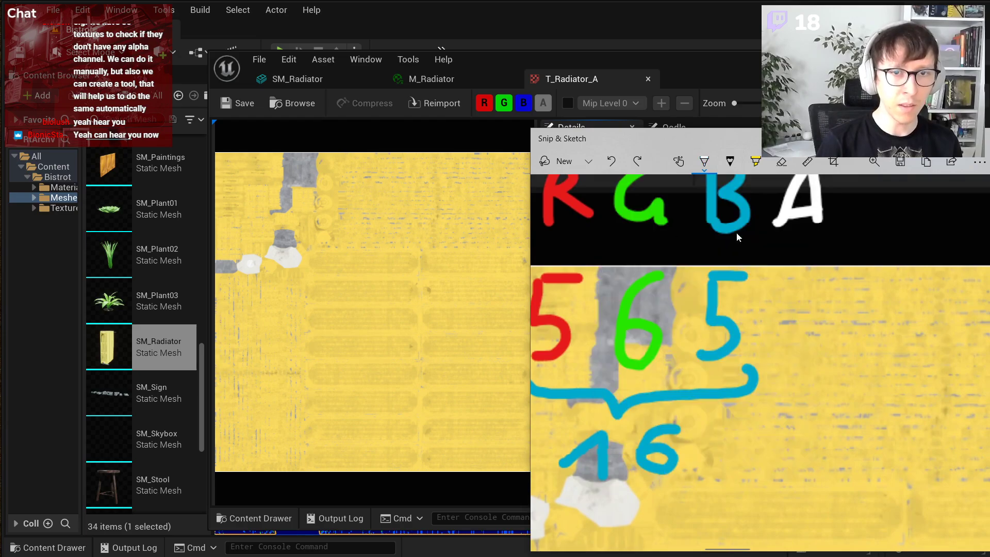
{"action": "middle_click_drag", "start_coordinate": [806, 357], "coordinate": [839, 354]}
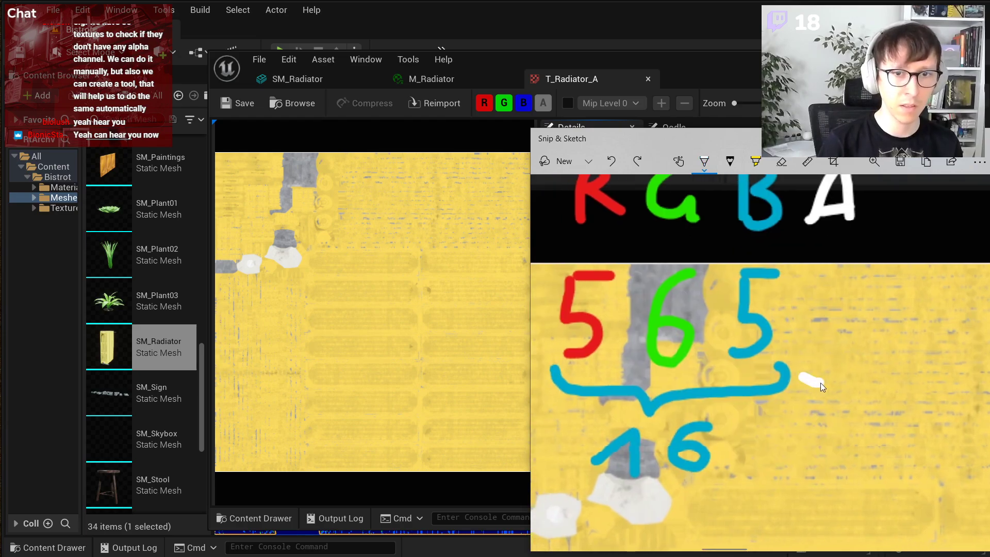
{"action": "left_click_drag", "start_coordinate": [858, 384], "coordinate": [867, 373]}
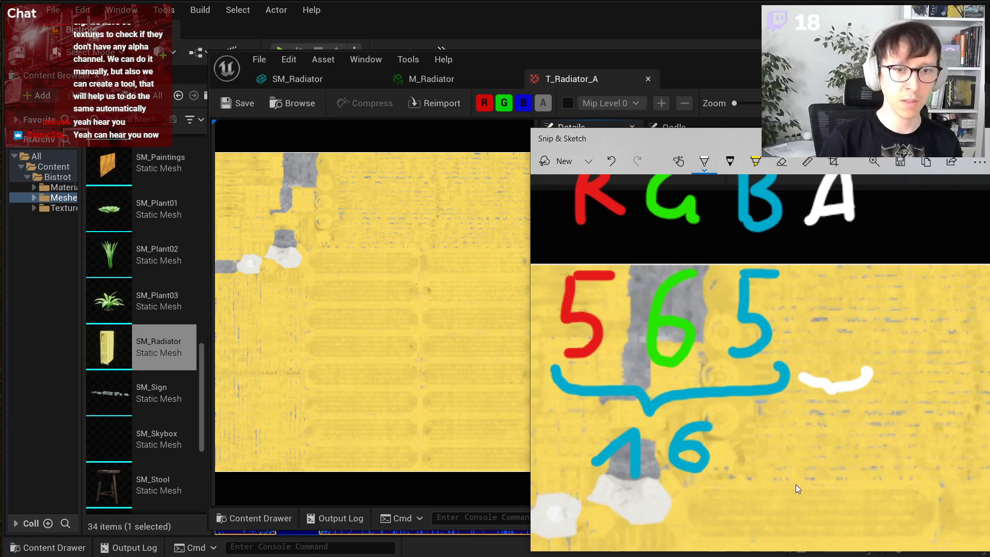
- Handwrite = 24 in white to the right of the blue 16, leaving a gap between them
{"action": "middle_click_drag", "start_coordinate": [670, 487], "coordinate": [667, 457]}
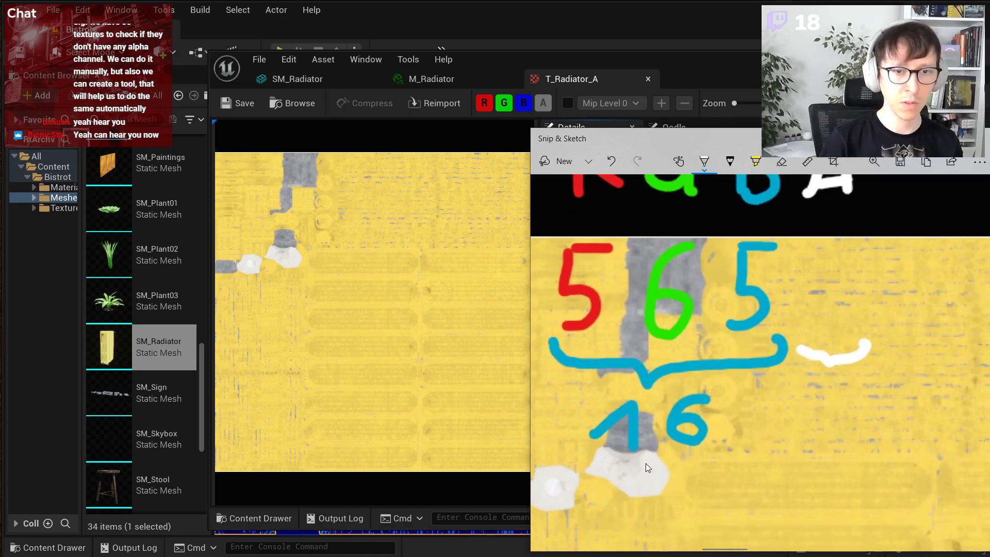
{"action": "mouse_move", "coordinate": [881, 423]}
{"action": "left_mouse_down"}
{"action": "mouse_move", "coordinate": [902, 423]}
{"action": "mouse_move", "coordinate": [907, 390]}
{"action": "left_mouse_up"}
{"action": "left_click_drag", "start_coordinate": [927, 435], "coordinate": [953, 437]}
{"action": "left_click_drag", "start_coordinate": [980, 398], "coordinate": [988, 416]}
{"action": "left_click_drag", "start_coordinate": [986, 405], "coordinate": [973, 450]}
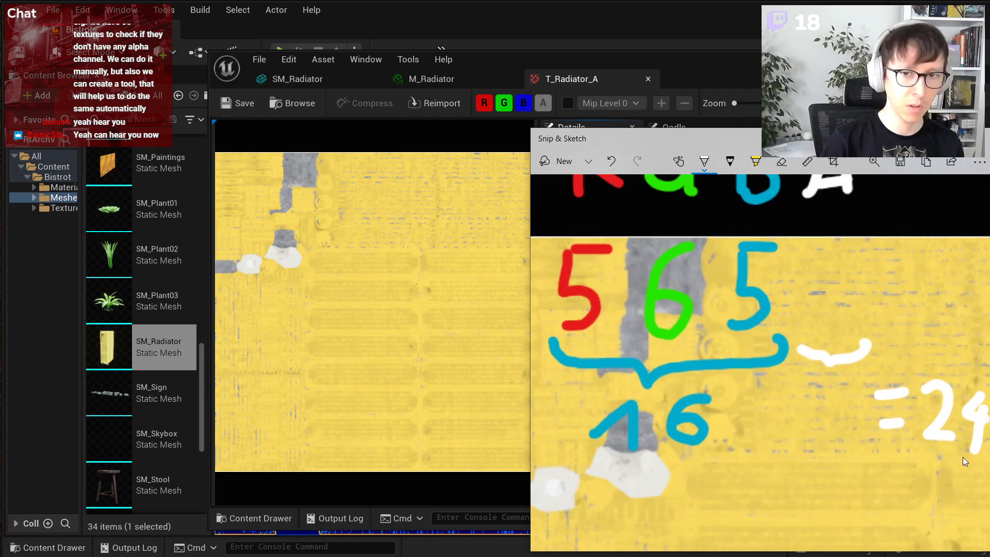
- Handwrite + 8 in white between the blue 16 and the = 24
{"action": "left_click_drag", "start_coordinate": [763, 412], "coordinate": [759, 437]}
{"action": "left_click_drag", "start_coordinate": [742, 431], "coordinate": [776, 429]}
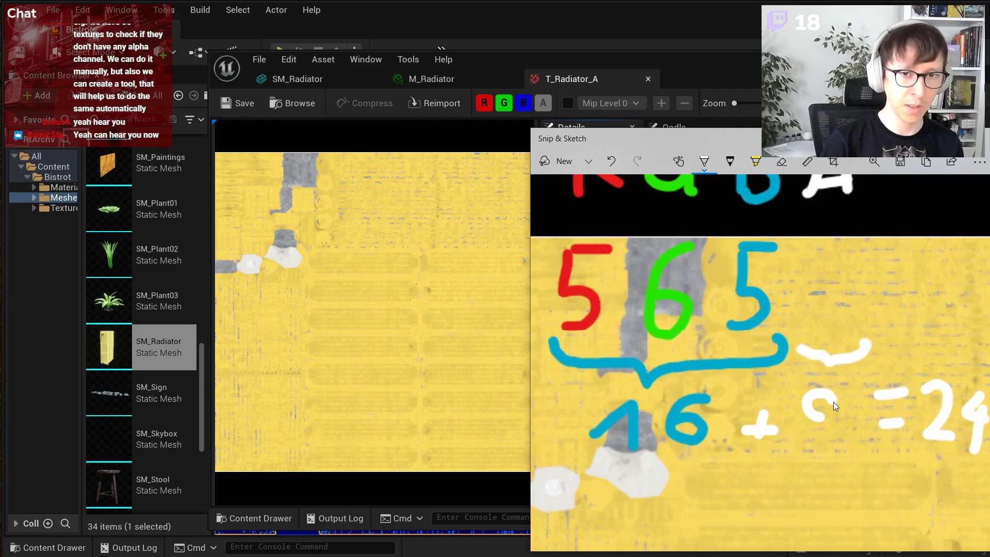
{"action": "left_click_drag", "start_coordinate": [833, 401], "coordinate": [834, 436]}
- Handwrite + 50% in white below the 16 + 8 = 24 sum
{"action": "scroll", "coordinate": [804, 381], "scroll_direction": "up", "scroll_amount": 2}
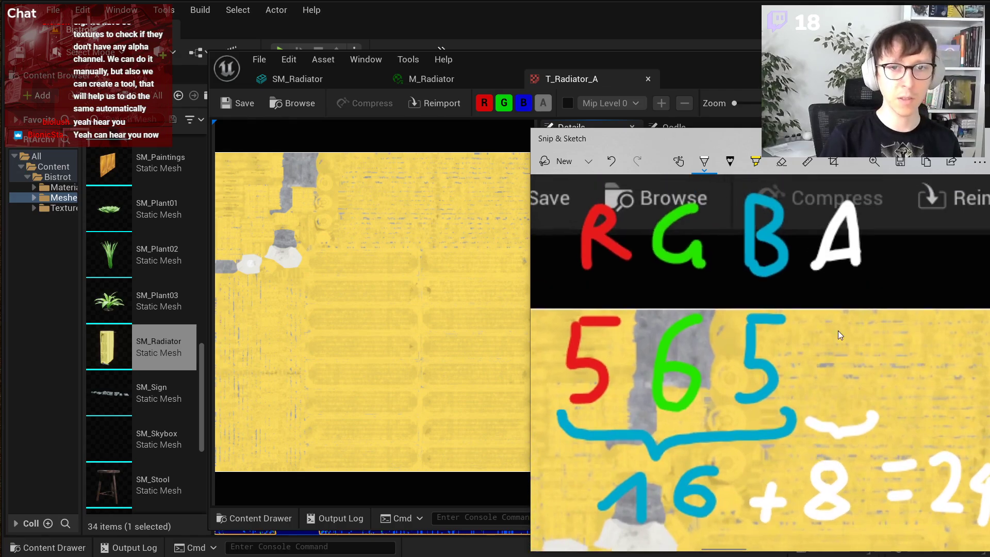
{"action": "scroll", "coordinate": [838, 335], "scroll_direction": "down", "scroll_amount": 3, "text": "ctrl"}
{"action": "scroll", "coordinate": [874, 352], "scroll_direction": "up", "scroll_amount": 2, "text": "ctrl"}
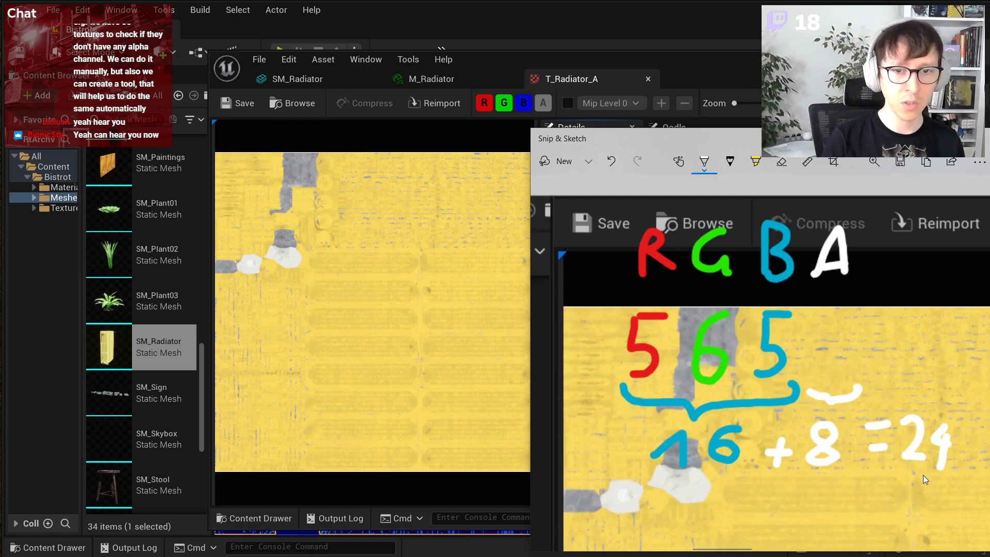
{"action": "left_click_drag", "start_coordinate": [888, 461], "coordinate": [935, 400]}
{"action": "key", "text": "ctrl+z"}
{"action": "mouse_move", "coordinate": [775, 518]}
{"action": "left_mouse_down"}
{"action": "mouse_move", "coordinate": [774, 498]}
{"action": "mouse_move", "coordinate": [779, 510]}
{"action": "mouse_move", "coordinate": [809, 506]}
{"action": "mouse_move", "coordinate": [809, 522]}
{"action": "left_mouse_up"}
{"action": "mouse_move", "coordinate": [815, 490]}
{"action": "left_mouse_down"}
{"action": "mouse_move", "coordinate": [833, 490]}
{"action": "mouse_move", "coordinate": [856, 527]}
{"action": "left_mouse_up"}
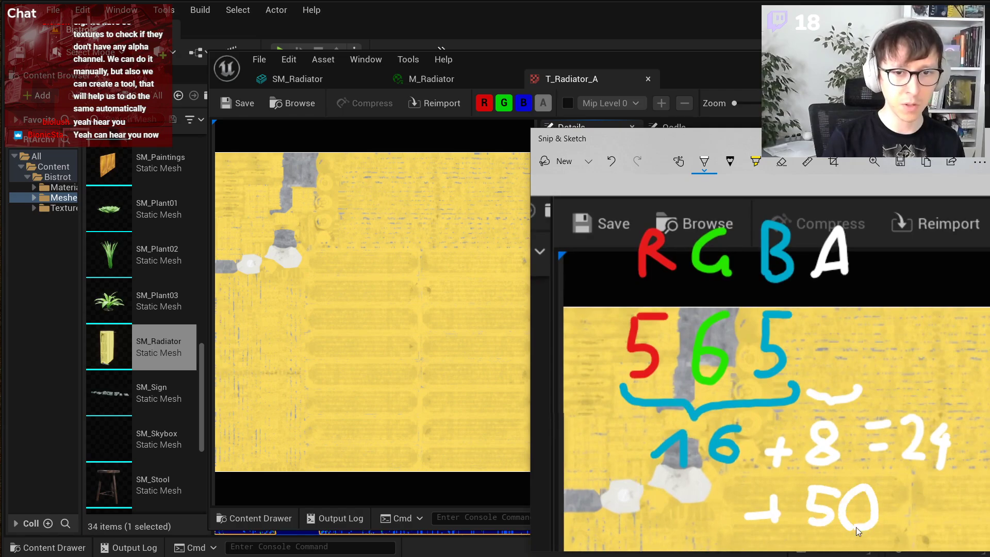
{"action": "left_click_drag", "start_coordinate": [890, 489], "coordinate": [878, 530]}
{"action": "left_click", "coordinate": [917, 527]}
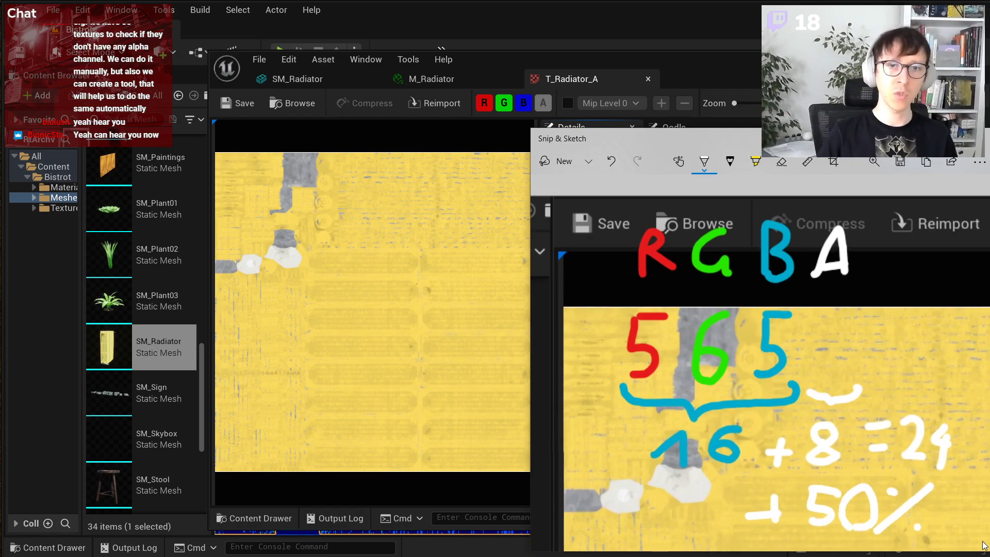
- Draw a white box around the letter A and undo it
{"action": "mouse_move", "coordinate": [803, 254]}
{"action": "left_mouse_down"}
{"action": "mouse_move", "coordinate": [814, 282]}
{"action": "mouse_move", "coordinate": [839, 215]}
{"action": "left_mouse_up"}
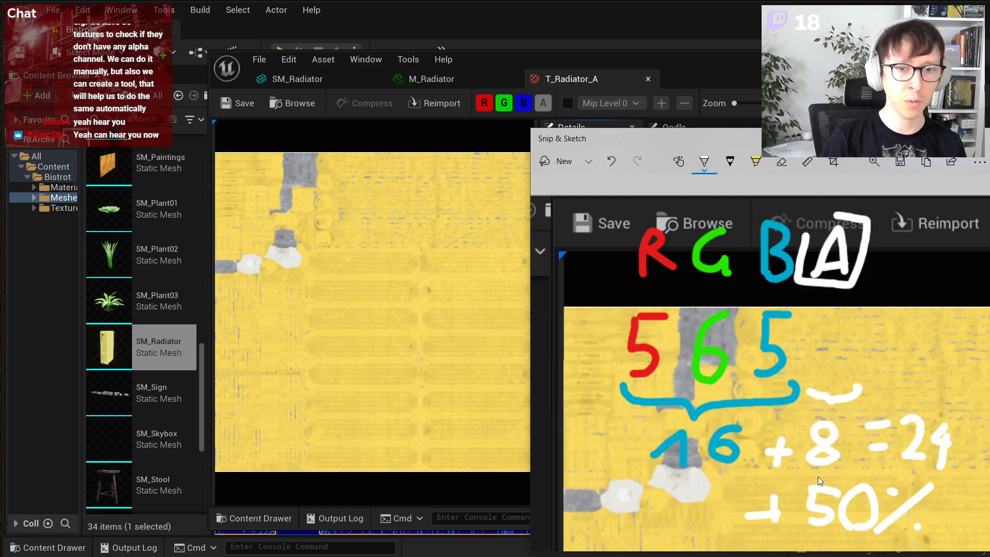
{"action": "key", "text": "ctrl+z"}
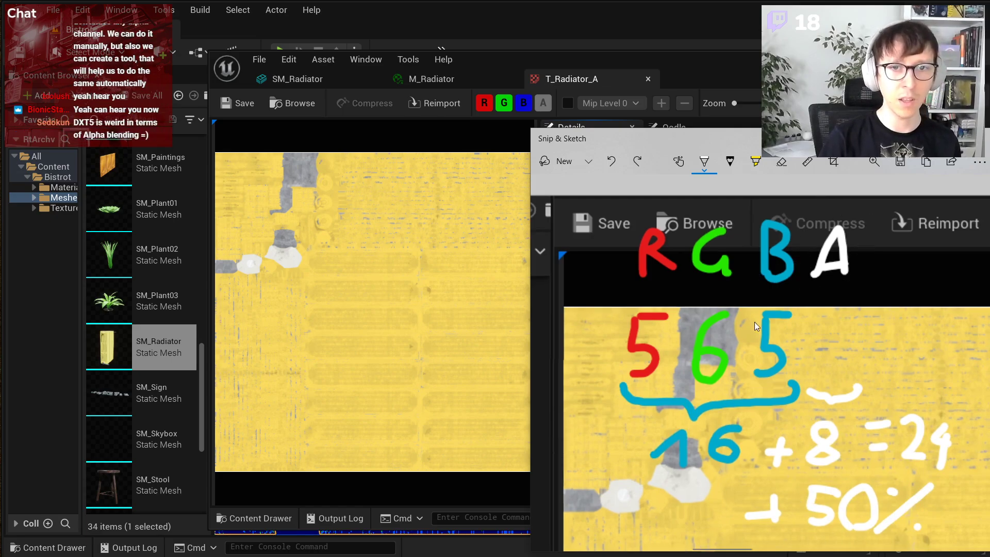
- Draw a green bracket under the letter G and undo it
{"action": "left_click", "coordinate": [704, 161]}
{"action": "left_click", "coordinate": [653, 286]}
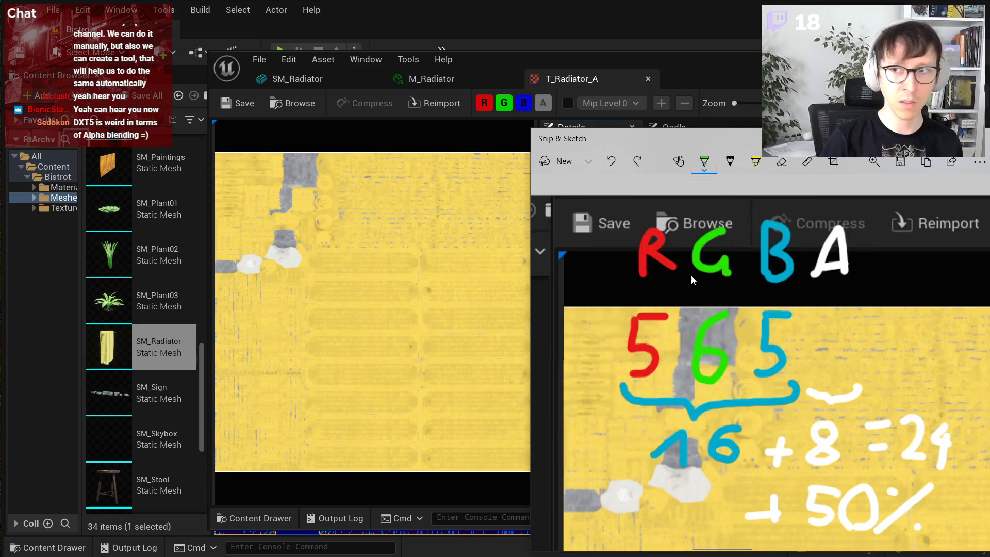
{"action": "left_click_drag", "start_coordinate": [683, 279], "coordinate": [750, 271]}
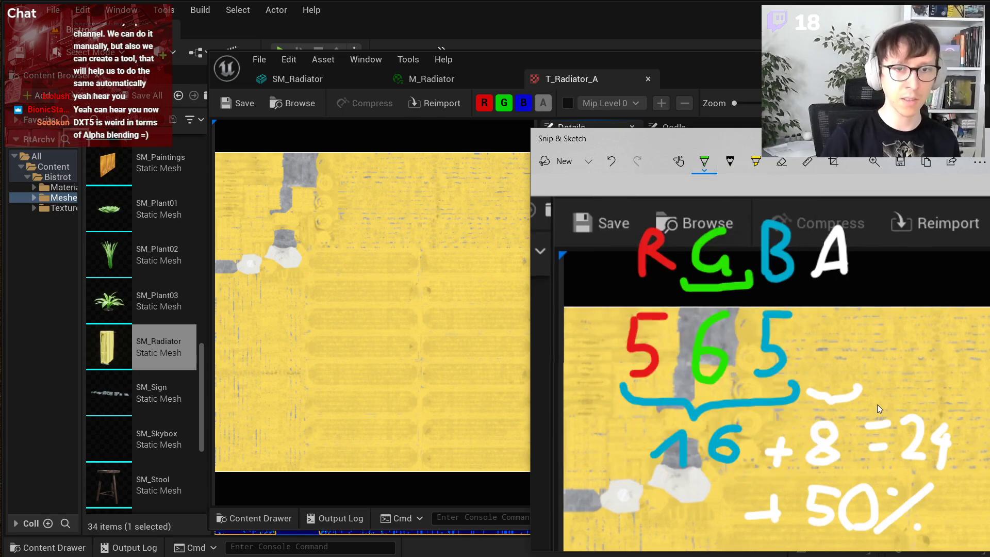
{"action": "key", "text": "ctrl+z"}
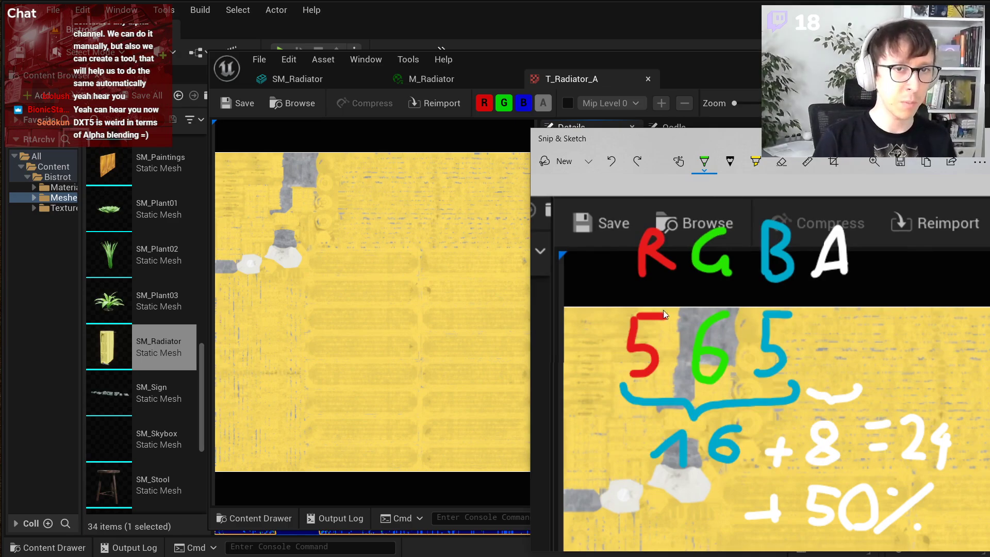
- Draw a red bracket under the letter R and a blue one under the letter B, and undo both
{"action": "left_click", "coordinate": [704, 161]}
{"action": "left_click", "coordinate": [620, 254]}
{"action": "left_click_drag", "start_coordinate": [622, 287], "coordinate": [631, 299]}
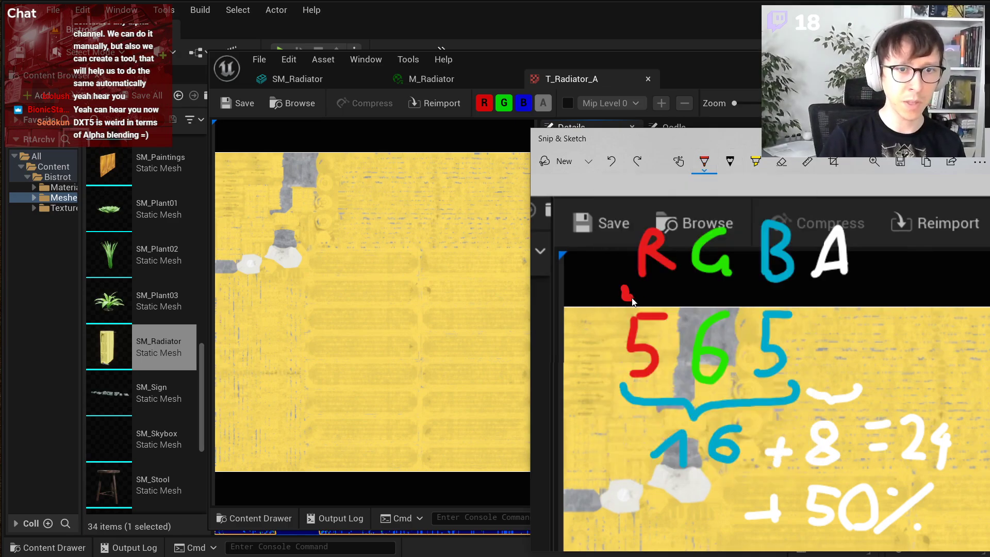
{"action": "left_click", "coordinate": [704, 161]}
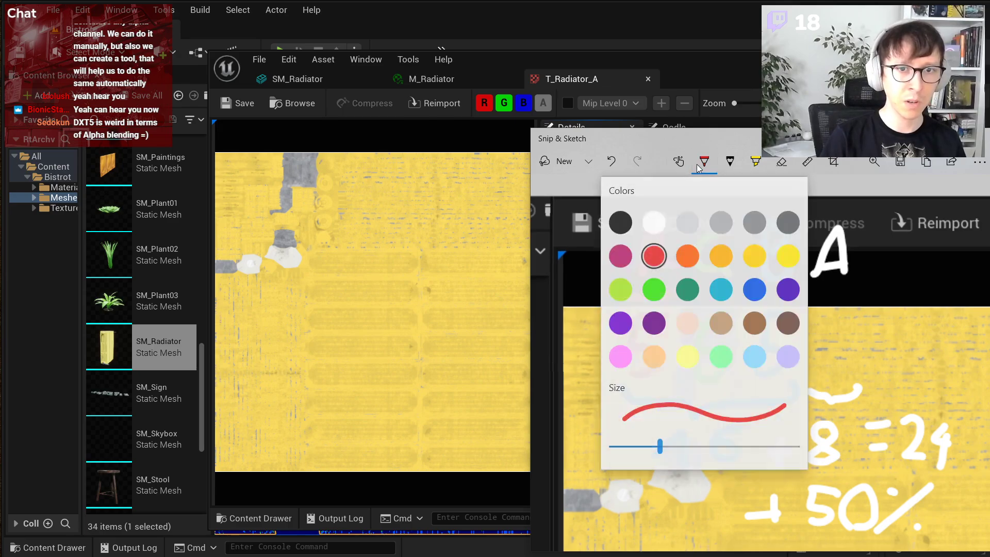
{"action": "left_click", "coordinate": [711, 287]}
{"action": "left_click_drag", "start_coordinate": [759, 297], "coordinate": [799, 296]}
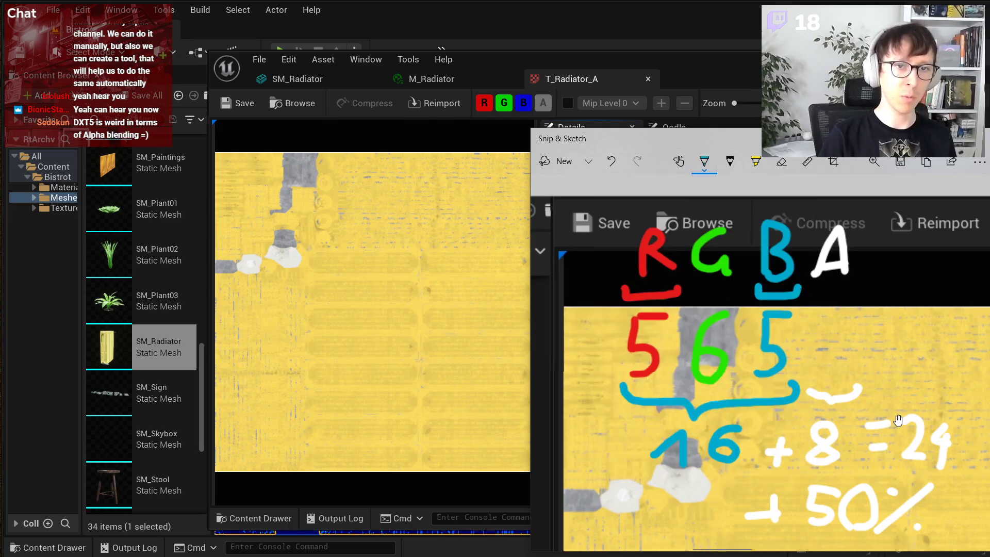
{"action": "key", "text": "ctrl+z"}
{"action": "key", "text": "ctrl+z"}
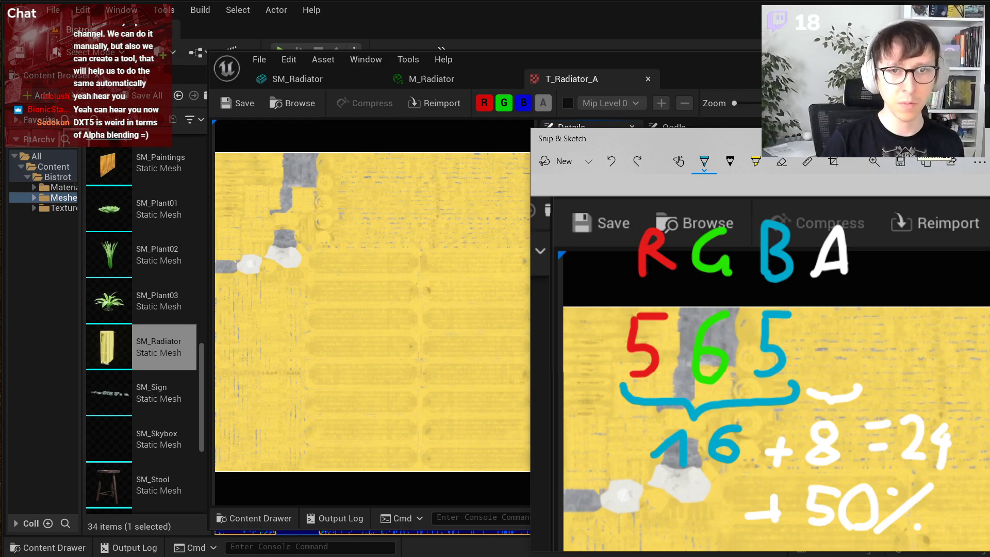
- Minimize the sketch, close the T_Radiator_A and M_Radiator editors, and minimize the SM_Radiator editor to reach the level viewport
{"action": "left_click", "coordinate": [920, 139]}
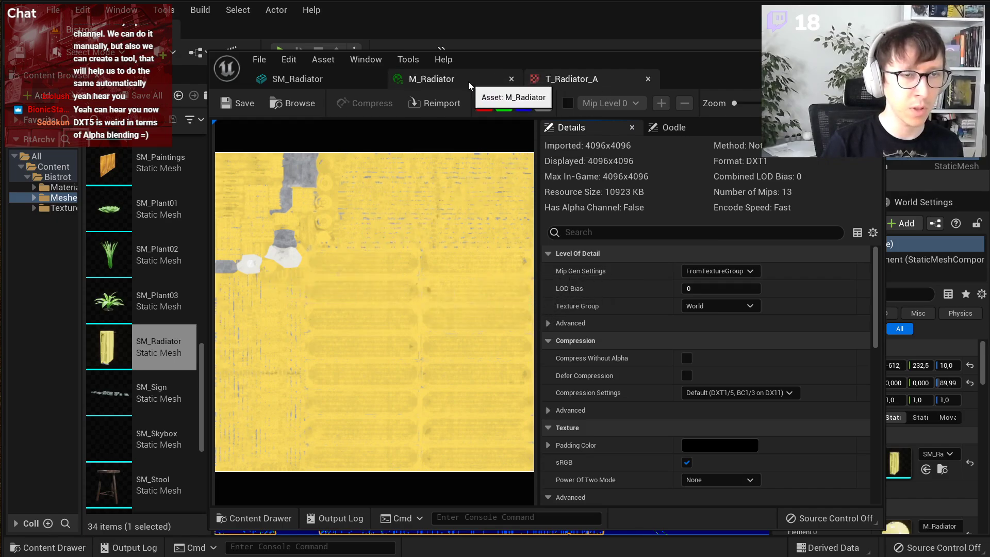
{"action": "middle_click", "coordinate": [565, 78]}
{"action": "middle_click", "coordinate": [453, 77]}
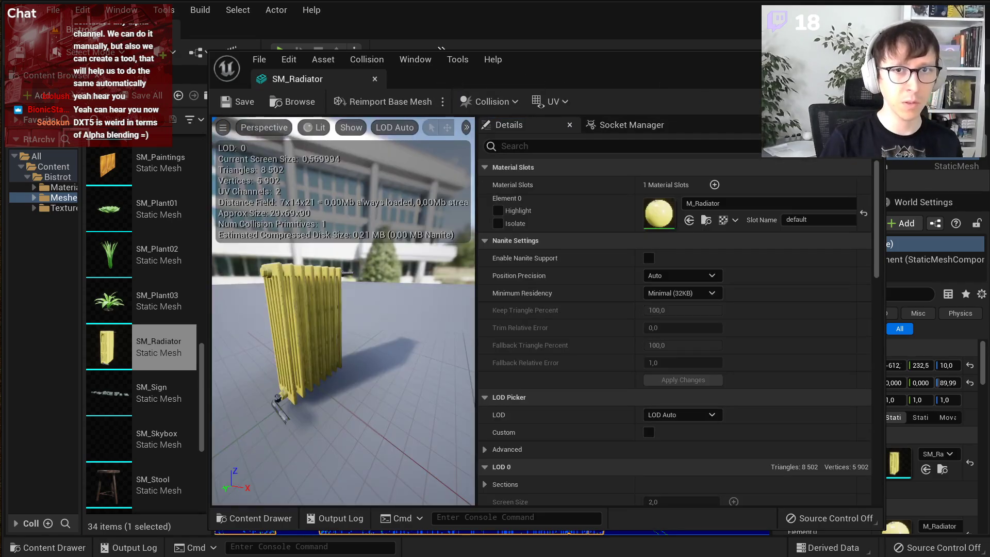
{"action": "left_click", "coordinate": [872, 60]}
- Capture a snip of the radiator's upper part in the Quad Overdraw view and enlarge it
{"action": "right_click_drag", "start_coordinate": [457, 225], "coordinate": [459, 224]}
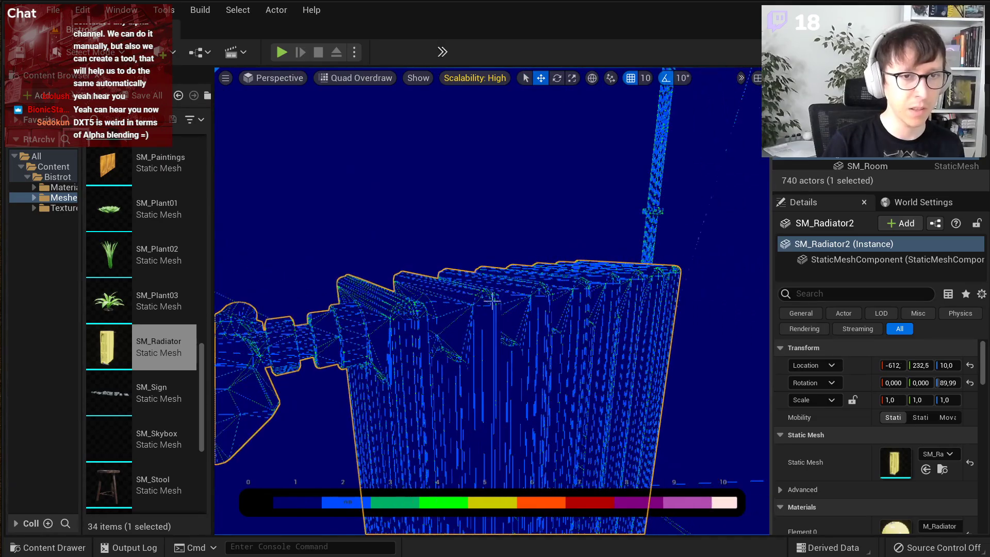
{"action": "right_click_drag", "start_coordinate": [671, 217], "coordinate": [671, 217]}
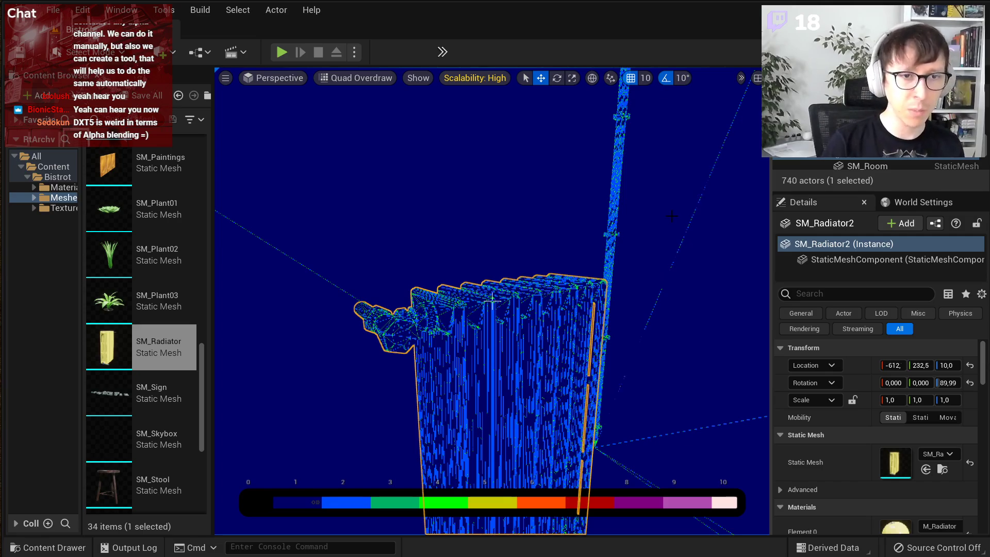
{"action": "right_click_drag", "start_coordinate": [672, 216], "coordinate": [650, 223]}
{"action": "key", "text": "f"}
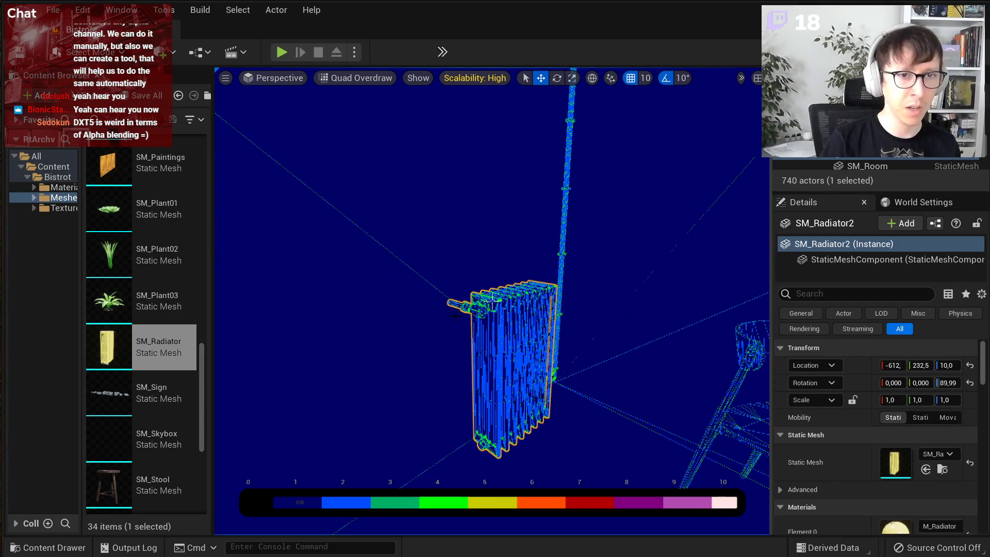
{"action": "key", "text": "Print"}
{"action": "left_click_drag", "start_coordinate": [407, 255], "coordinate": [593, 331]}
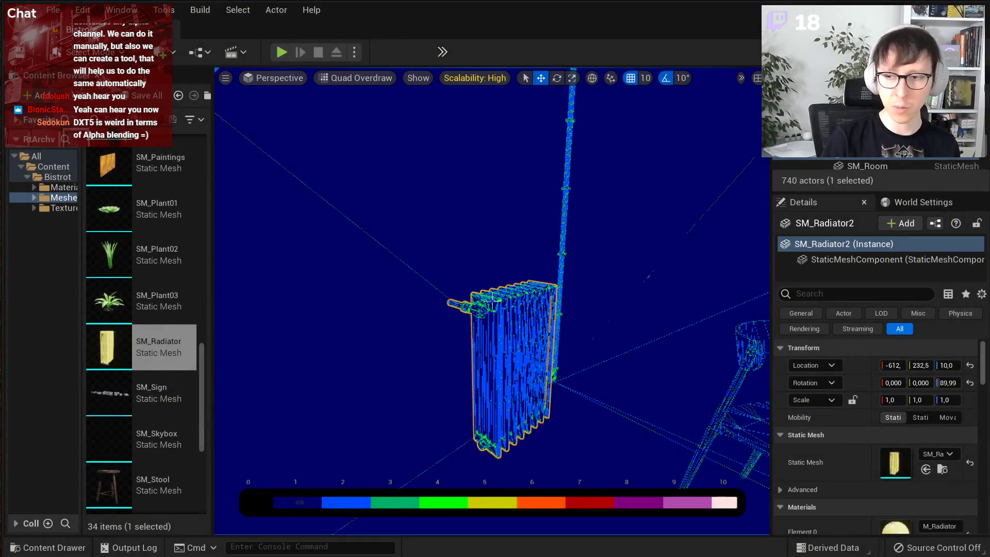
{"action": "scroll", "coordinate": [776, 412], "scroll_direction": "up", "scroll_amount": 8, "text": "ctrl"}
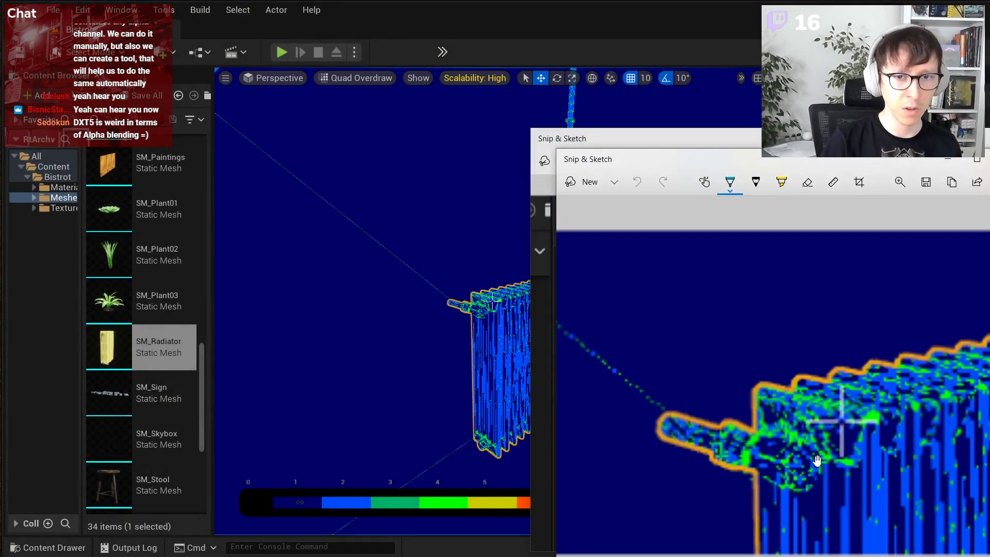
{"action": "mouse_move", "coordinate": [942, 485]}
{"action": "left_mouse_down"}
{"action": "mouse_move", "coordinate": [866, 442]}
{"action": "mouse_move", "coordinate": [765, 431]}
{"action": "left_mouse_up"}
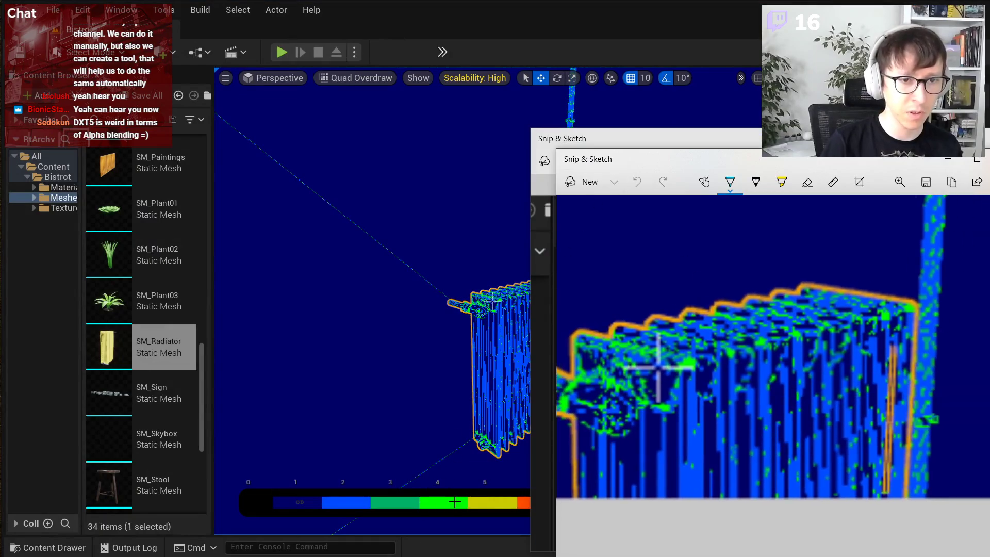
- Circle a green overdraw patch near the radiator's top edge in white and undo the circle
{"action": "mouse_move", "coordinate": [675, 394]}
{"action": "left_mouse_down"}
{"action": "mouse_move", "coordinate": [670, 381]}
{"action": "mouse_move", "coordinate": [710, 338]}
{"action": "left_mouse_up"}
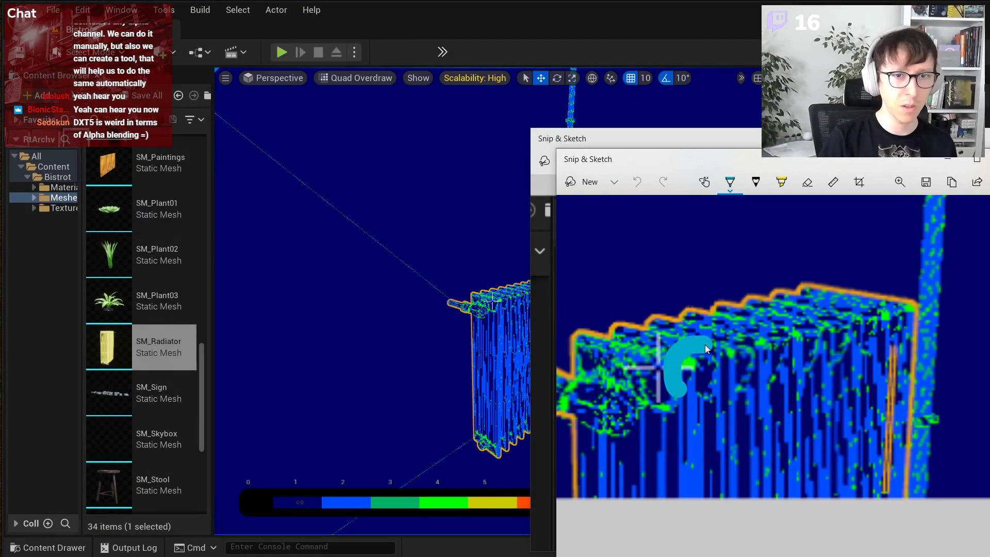
{"action": "key", "text": "ctrl+z"}
{"action": "left_click", "coordinate": [730, 182]}
{"action": "left_click", "coordinate": [678, 239]}
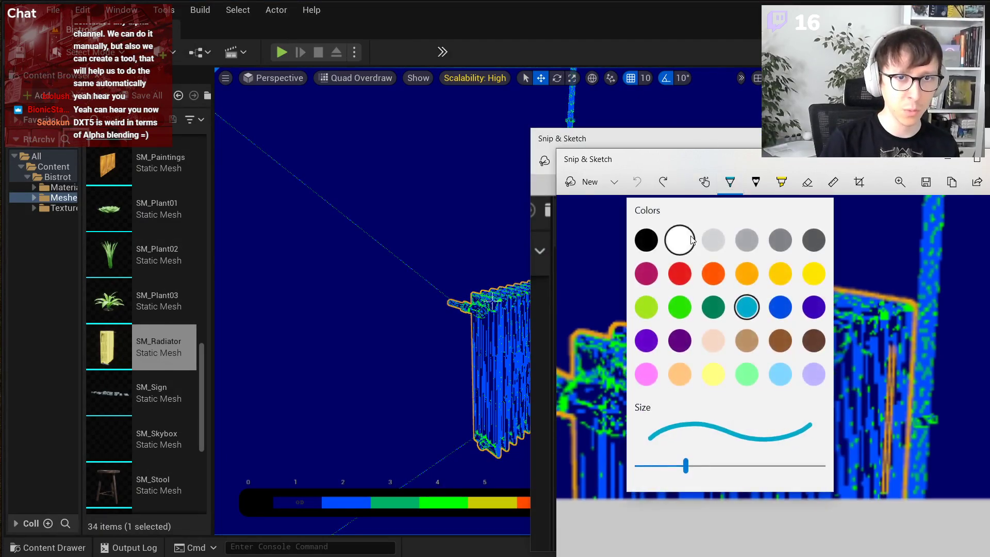
{"action": "left_click", "coordinate": [675, 386]}
{"action": "mouse_move", "coordinate": [673, 387]}
{"action": "left_mouse_down"}
{"action": "mouse_move", "coordinate": [696, 340]}
{"action": "mouse_move", "coordinate": [673, 391]}
{"action": "mouse_move", "coordinate": [663, 346]}
{"action": "left_mouse_up"}
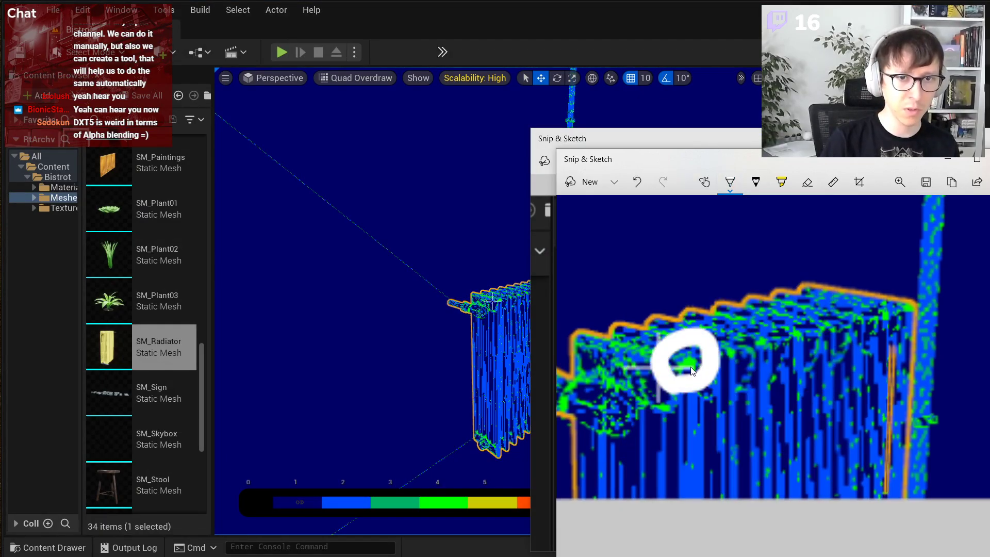
{"action": "key", "text": "ctrl+z"}
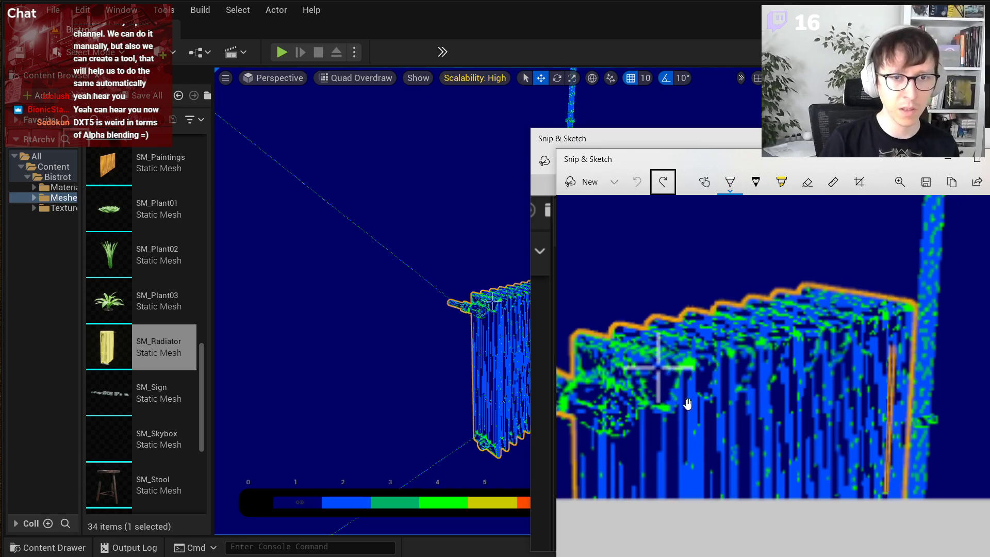
- Put away both sketch windows and switch the level viewport from Quad Overdraw to Lit
{"action": "left_click", "coordinate": [958, 159]}
{"action": "left_click", "coordinate": [930, 138]}
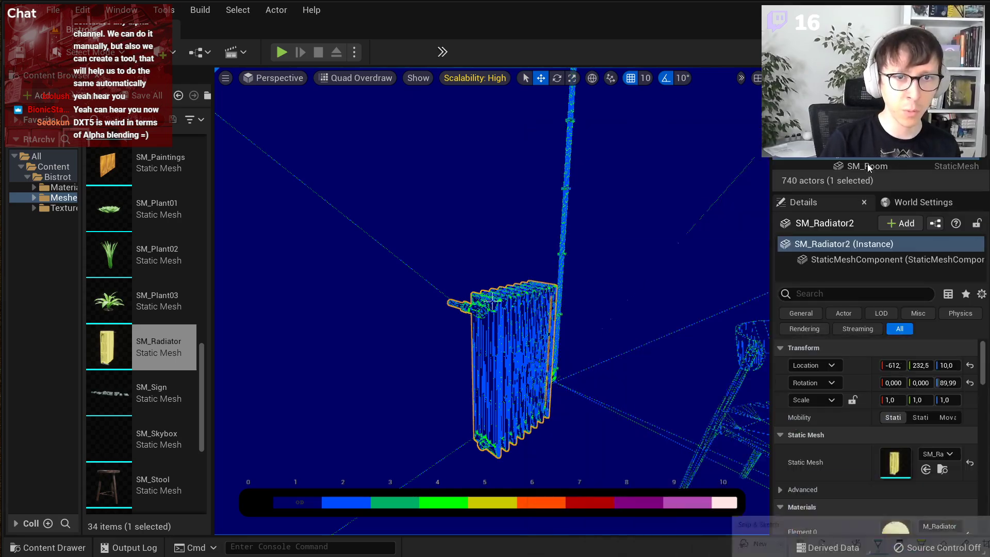
{"action": "key", "text": "s"}
{"action": "key", "text": "w"}
{"action": "right_click_drag", "start_coordinate": [492, 301], "coordinate": [493, 301]}
{"action": "key", "text": "s"}
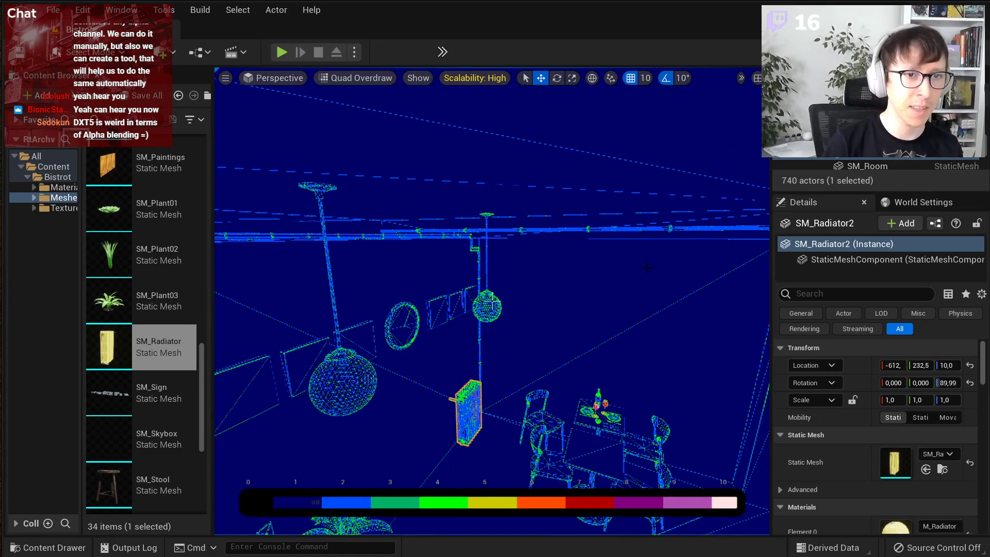
{"action": "right_click_drag", "start_coordinate": [492, 301], "coordinate": [492, 301]}
{"action": "left_click", "coordinate": [358, 78]}
{"action": "left_click", "coordinate": [361, 113]}
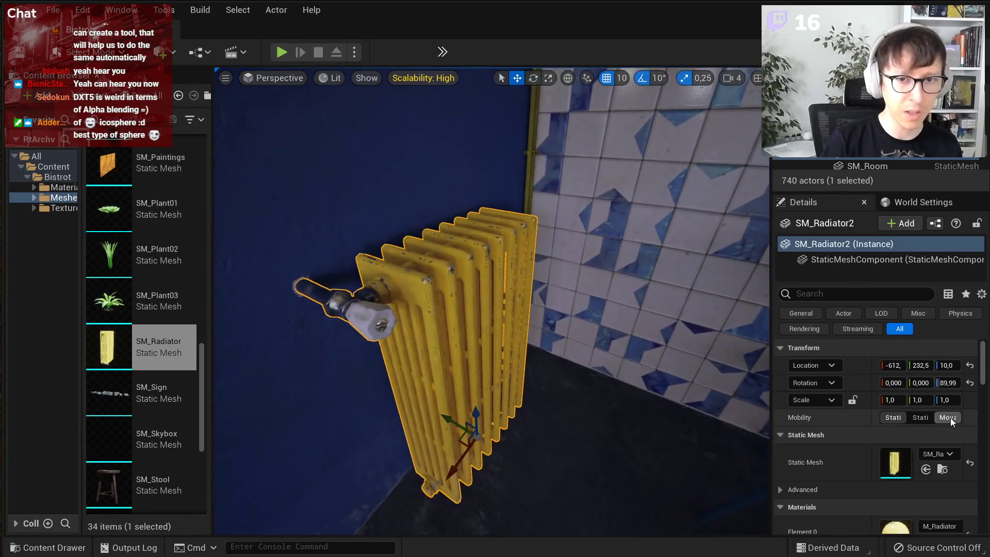
- Open the selected radiator's static mesh and look through the Build Settings of LOD 0
{"action": "double_click", "coordinate": [895, 470]}
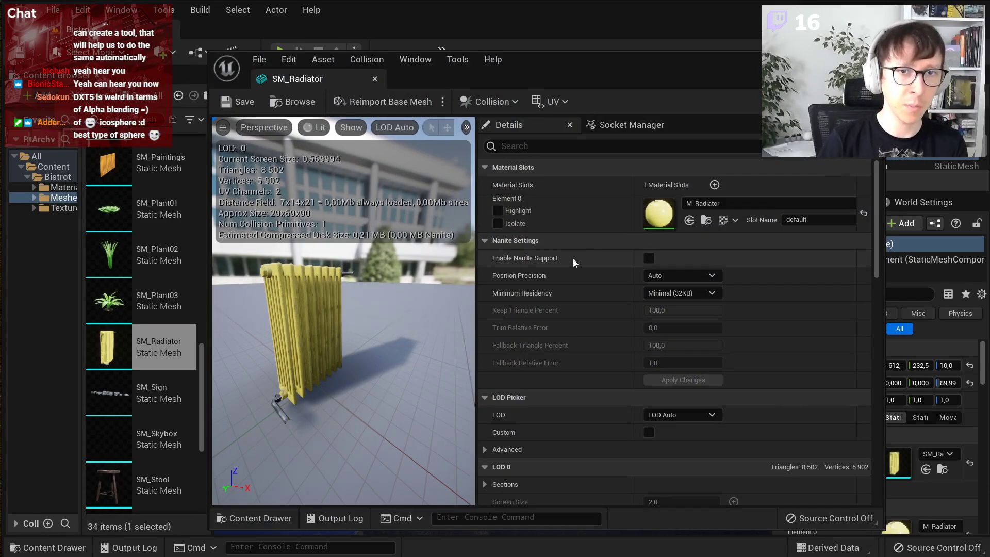
{"action": "scroll", "coordinate": [517, 466], "scroll_direction": "down", "scroll_amount": 3}
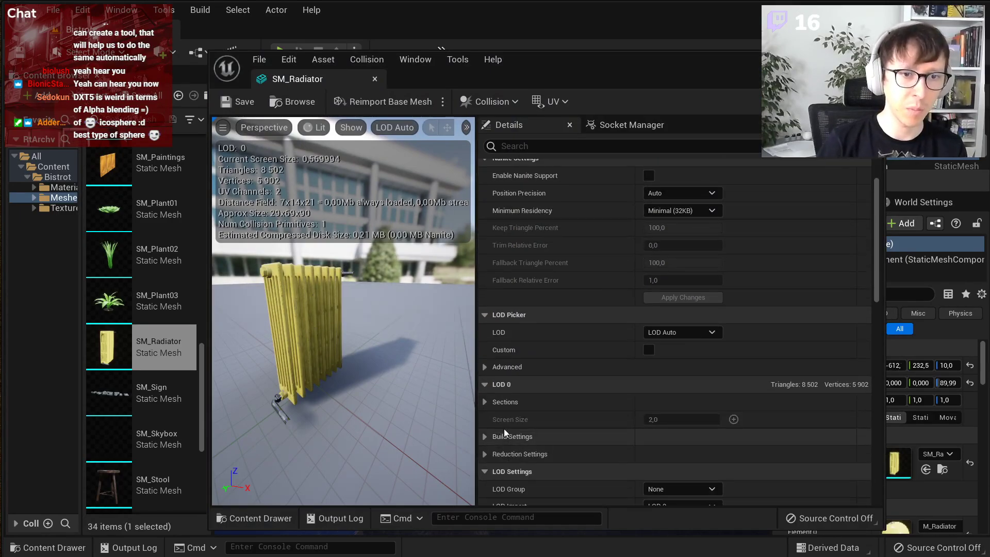
{"action": "scroll", "coordinate": [531, 351], "scroll_direction": "up", "scroll_amount": 3}
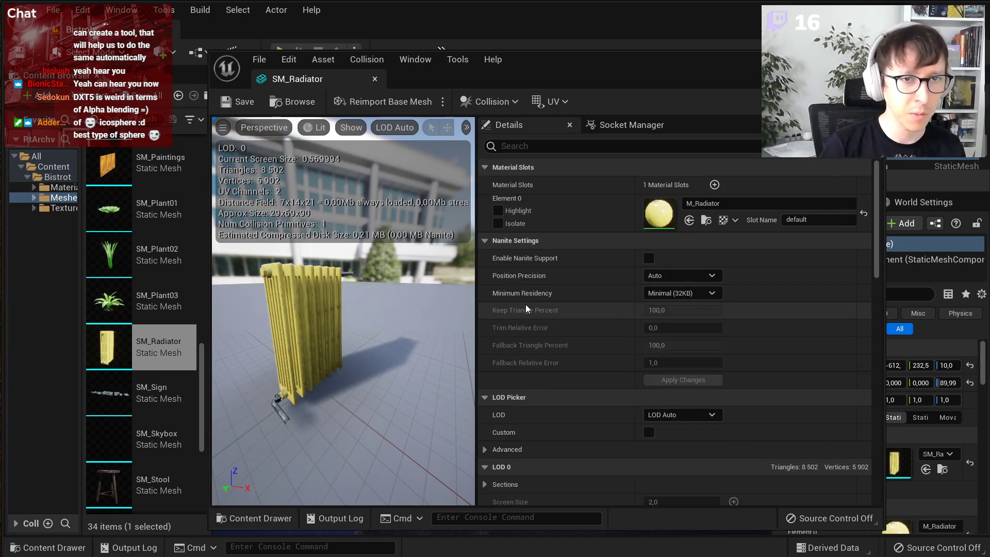
{"action": "scroll", "coordinate": [524, 304], "scroll_direction": "down", "scroll_amount": 4}
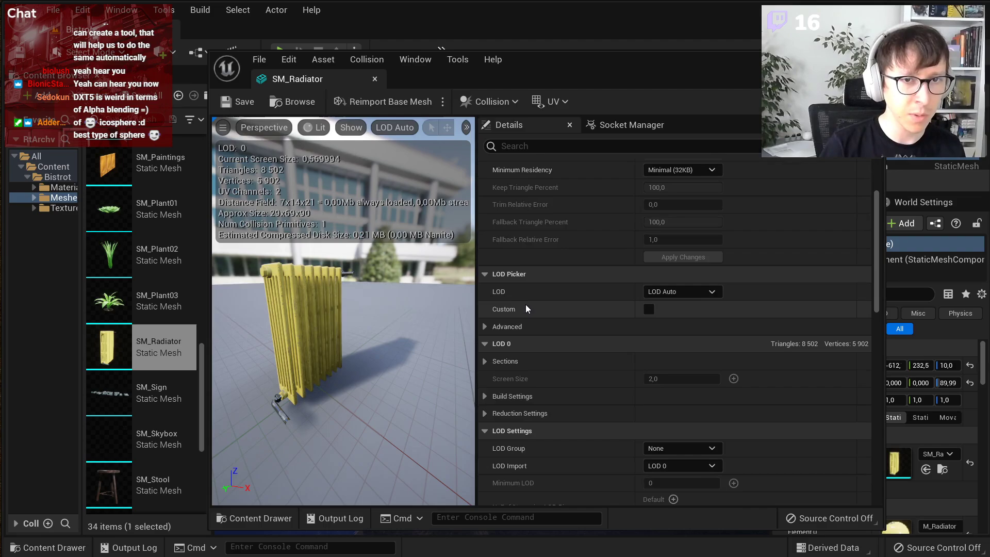
{"action": "left_click", "coordinate": [484, 396]}
{"action": "scroll", "coordinate": [489, 393], "scroll_direction": "down", "scroll_amount": 2}
{"action": "scroll", "coordinate": [494, 394], "scroll_direction": "down", "scroll_amount": 3}
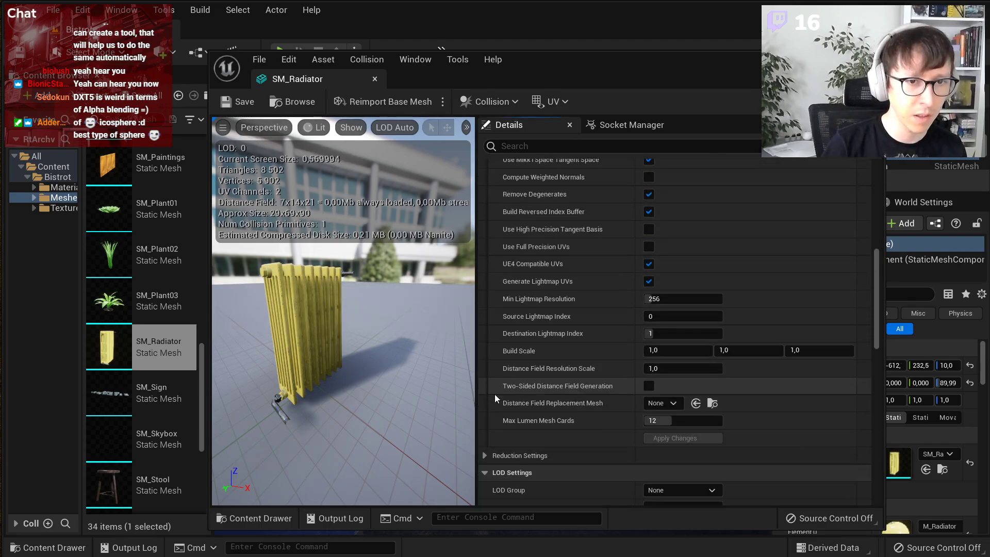
{"action": "left_click", "coordinate": [484, 334]}
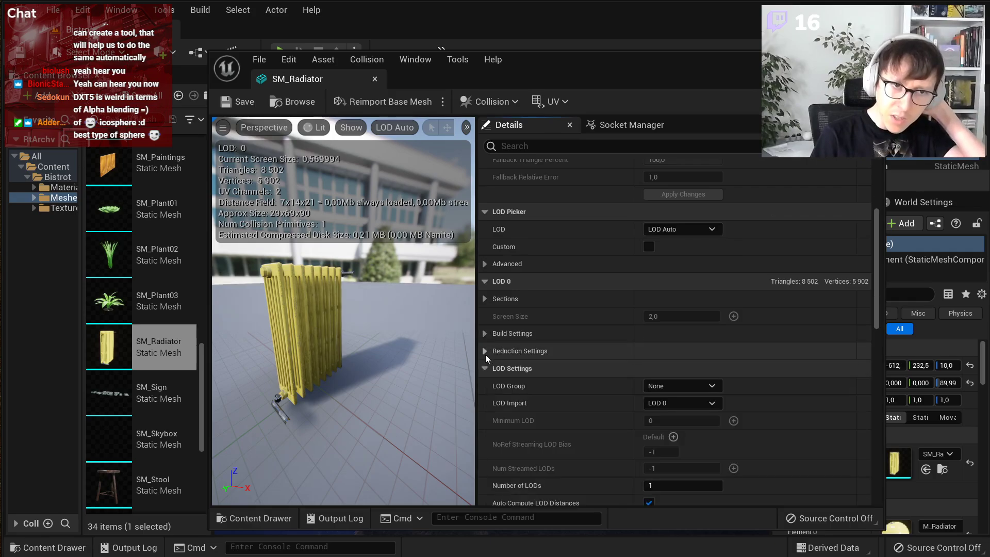
- Expand LOD 0's Reduction Settings and examine the LOD Picker and LOD Settings of the radiator mesh
{"action": "left_click", "coordinate": [484, 351]}
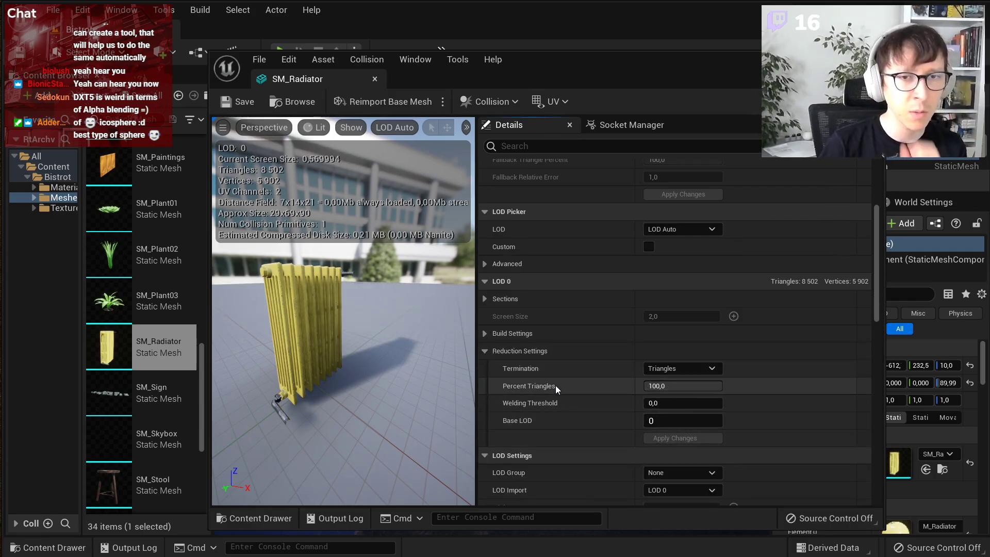
{"action": "scroll", "coordinate": [556, 385], "scroll_direction": "up", "scroll_amount": 3}
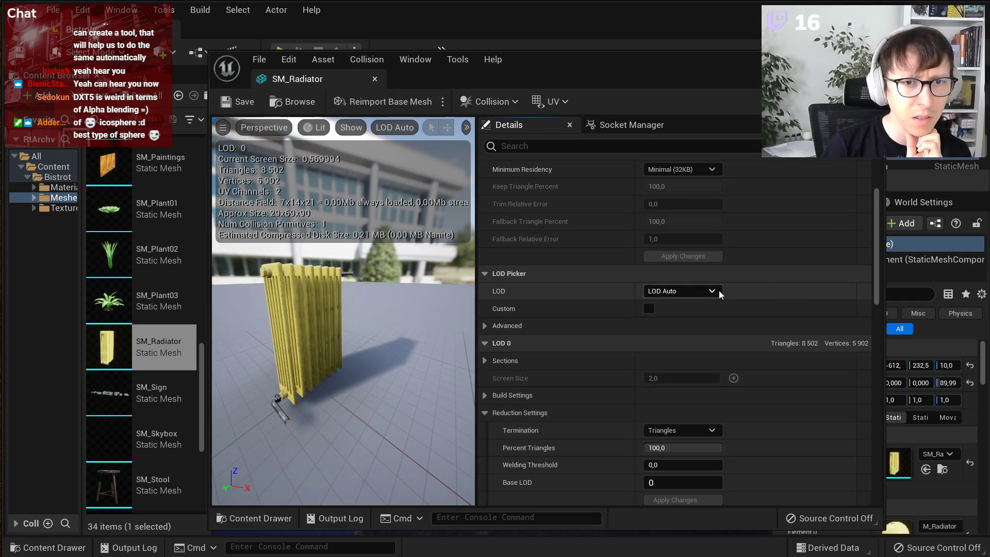
{"action": "left_click", "coordinate": [485, 325]}
{"action": "left_click", "coordinate": [482, 324]}
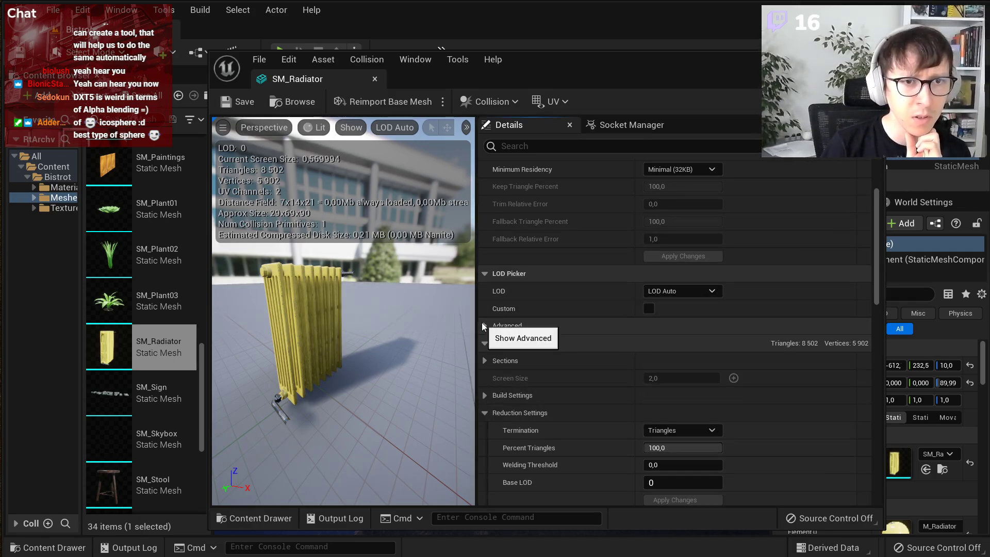
{"action": "left_click", "coordinate": [483, 324]}
{"action": "scroll", "coordinate": [595, 360], "scroll_direction": "down", "scroll_amount": 5}
{"action": "scroll", "coordinate": [596, 361], "scroll_direction": "down", "scroll_amount": 6}
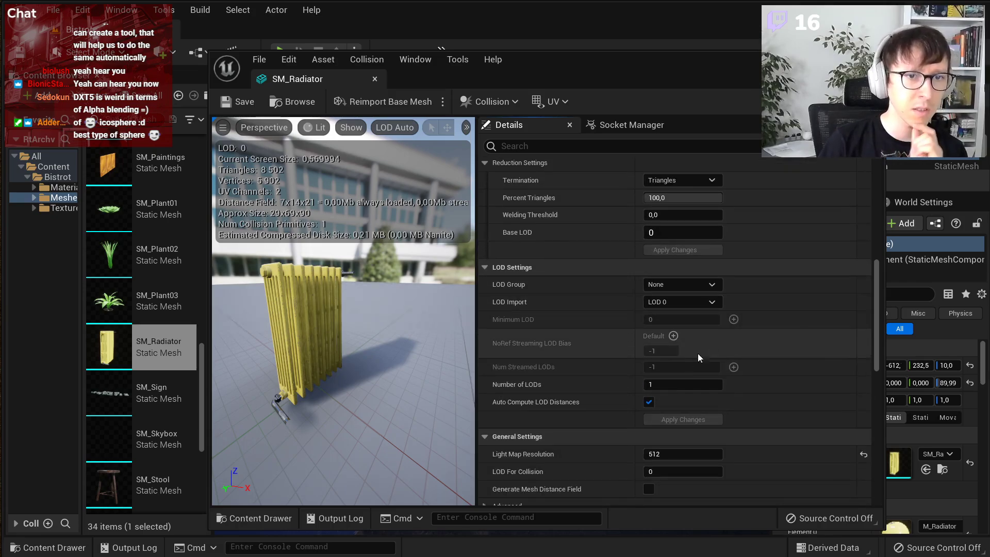
- Set the radiator mesh's number of LODs to 3 and apply the LOD changes
{"action": "left_click", "coordinate": [670, 384]}
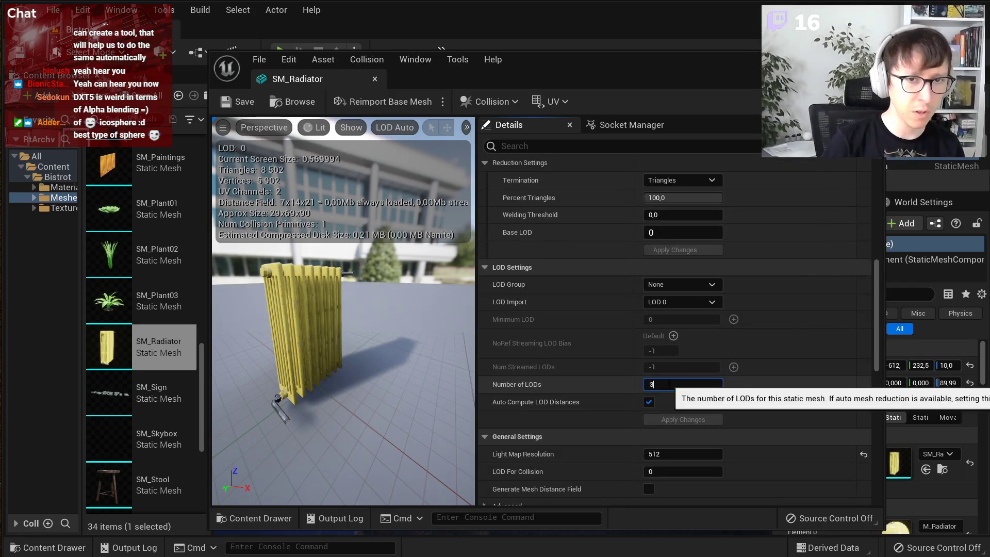
{"action": "type", "text": "3"}
{"action": "key", "text": "Return"}
{"action": "left_click", "coordinate": [696, 431]}
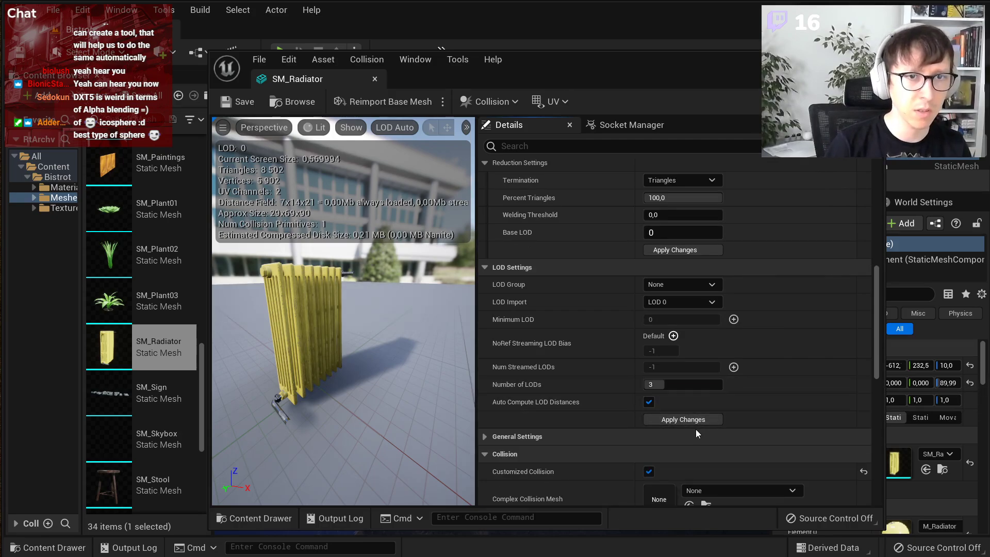
{"action": "left_click", "coordinate": [678, 420]}
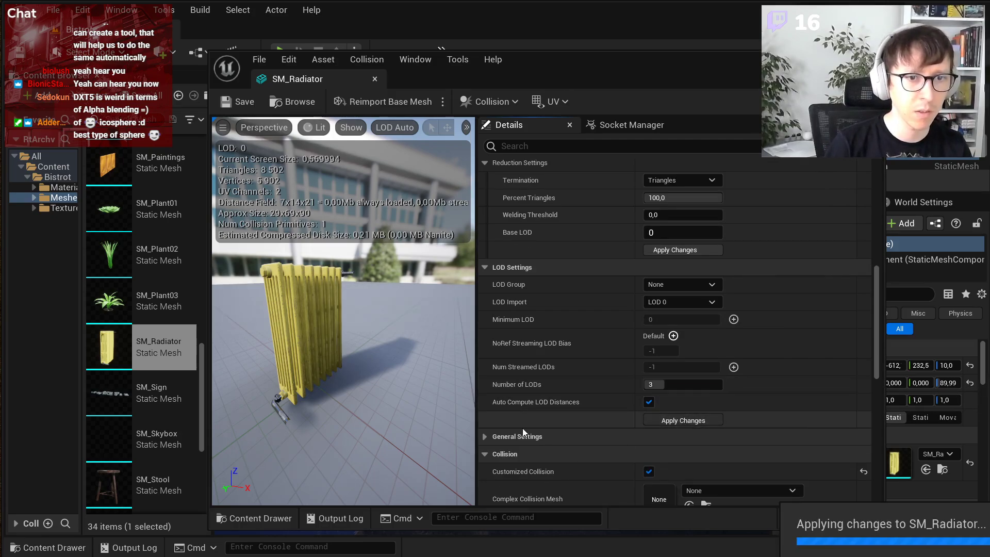
- Preview LOD 1 of the radiator mesh and examine its Reduction Settings and the reduced geometry up close
{"action": "scroll", "coordinate": [569, 374], "scroll_direction": "up", "scroll_amount": 3}
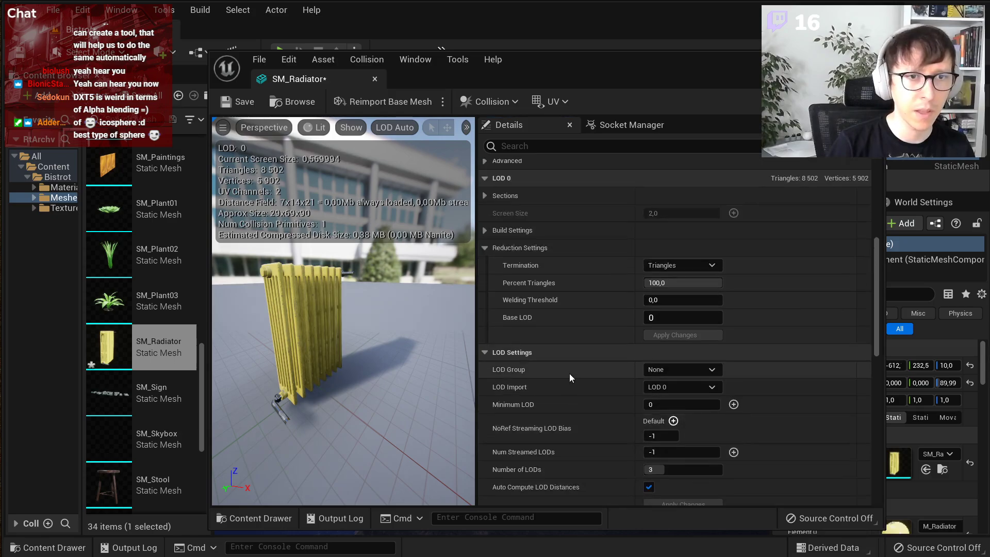
{"action": "scroll", "coordinate": [562, 376], "scroll_direction": "down", "scroll_amount": 6}
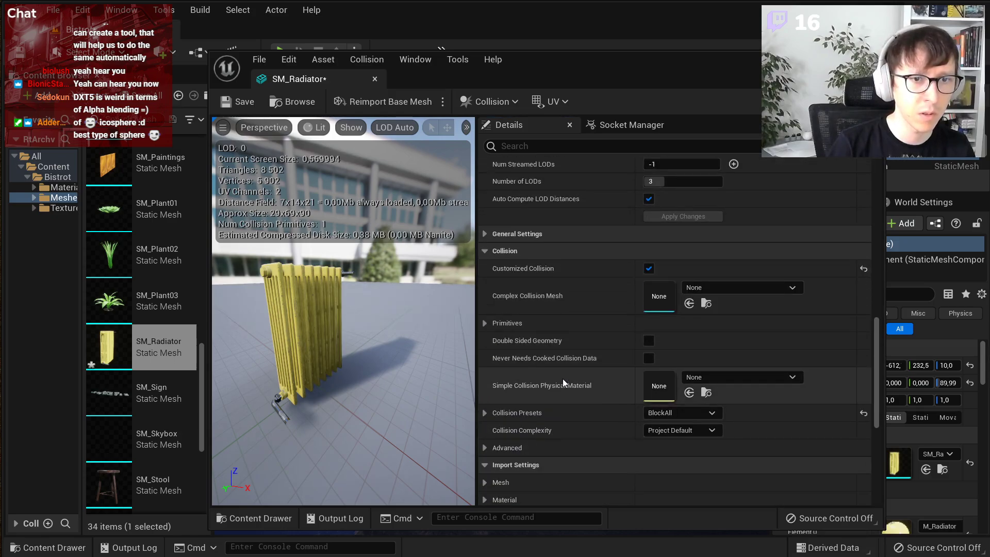
{"action": "scroll", "coordinate": [562, 380], "scroll_direction": "up", "scroll_amount": 7}
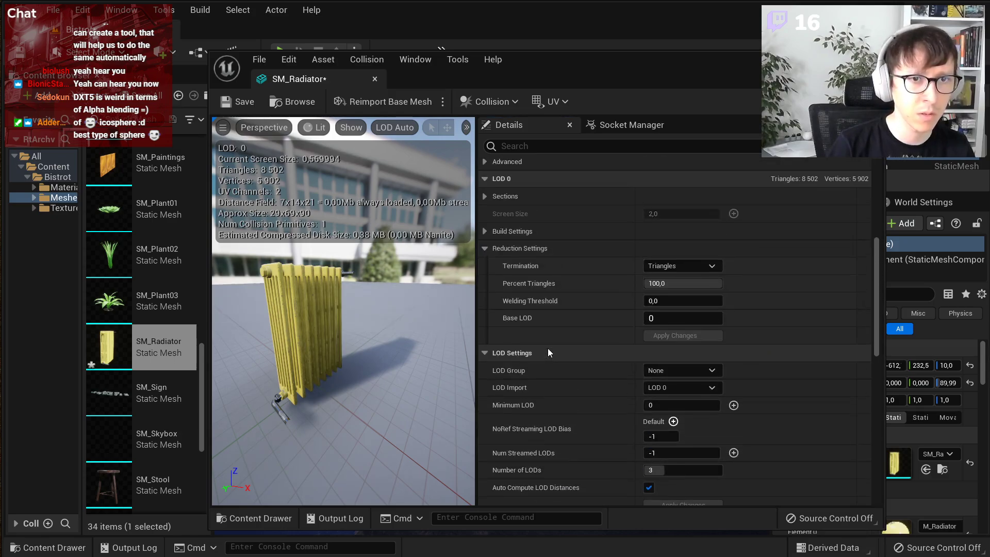
{"action": "left_click", "coordinate": [694, 207]}
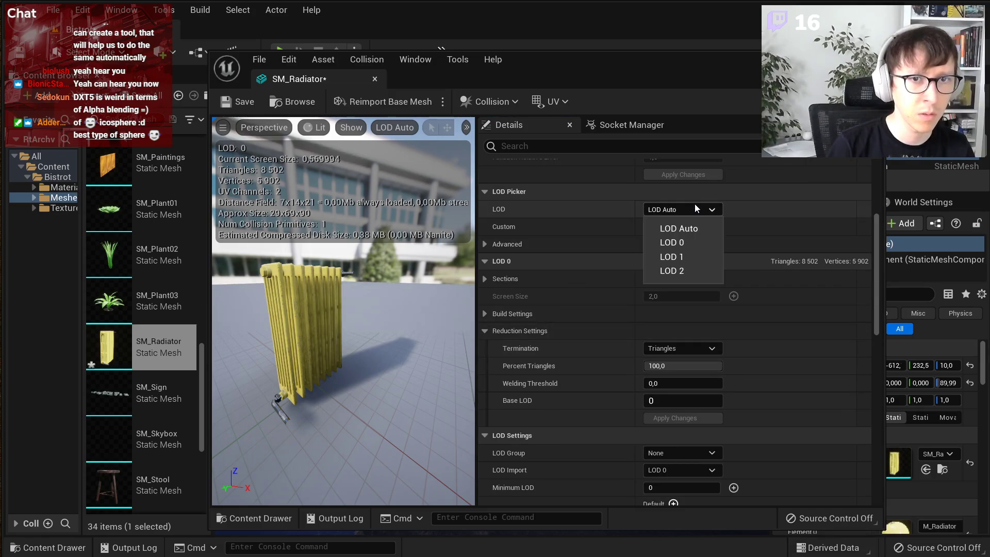
{"action": "left_click", "coordinate": [696, 257]}
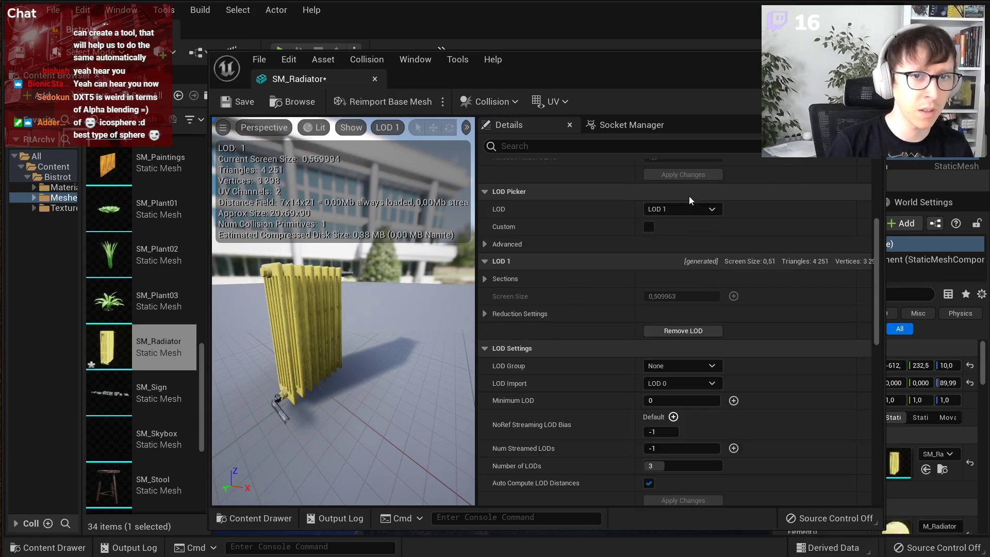
{"action": "left_click", "coordinate": [485, 313]}
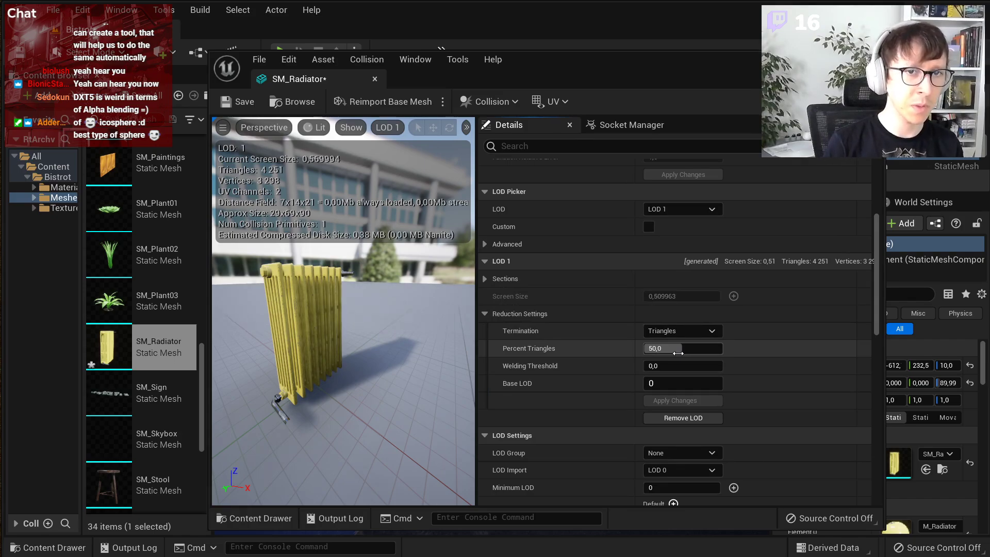
{"action": "right_click_drag", "start_coordinate": [413, 307], "coordinate": [354, 299]}
{"action": "key", "text": "s"}
{"action": "key", "text": "w"}
{"action": "key", "text": "s"}
{"action": "key", "text": "w"}
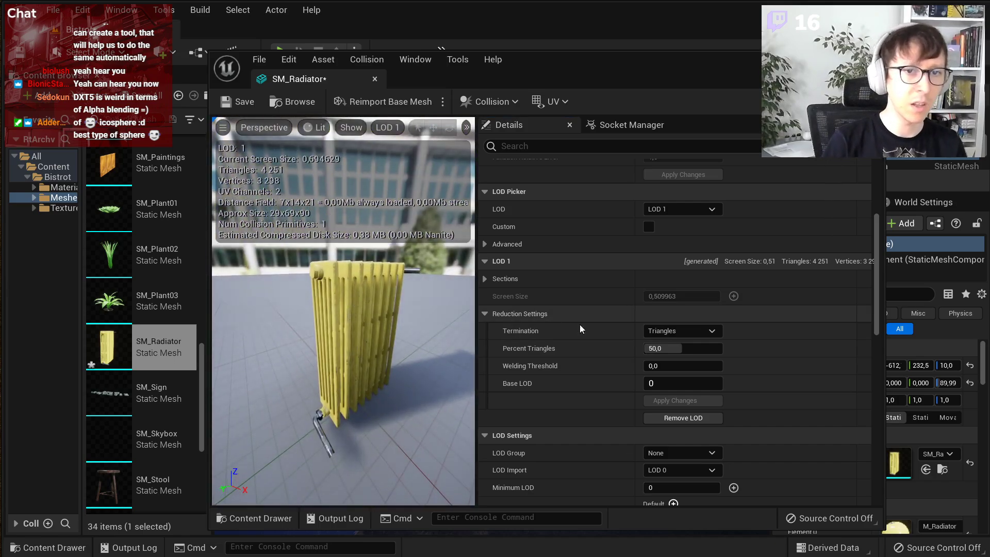
- Preview LOD 2 of the radiator mesh and expand its Reduction Settings
{"action": "left_click", "coordinate": [673, 209]}
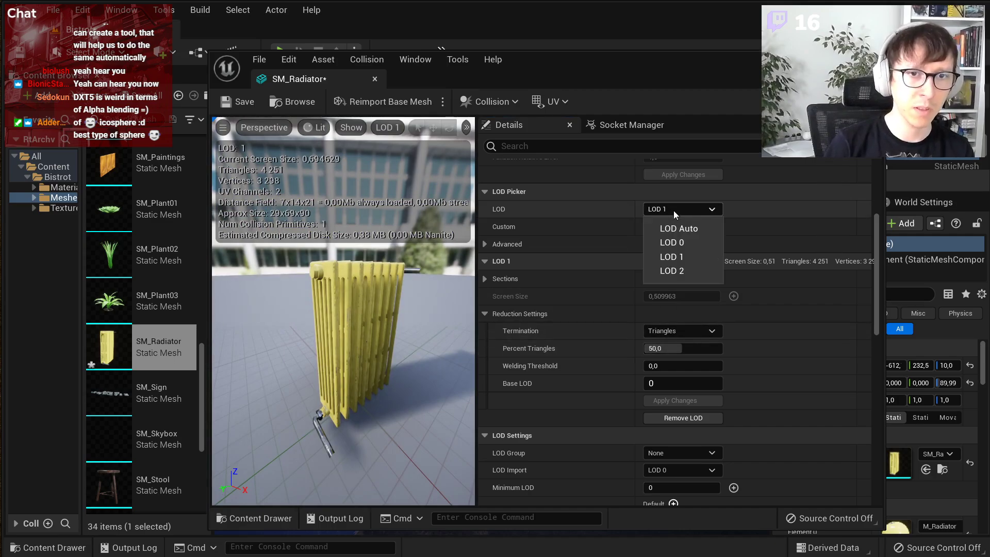
{"action": "left_click", "coordinate": [686, 272]}
{"action": "left_click", "coordinate": [485, 314]}
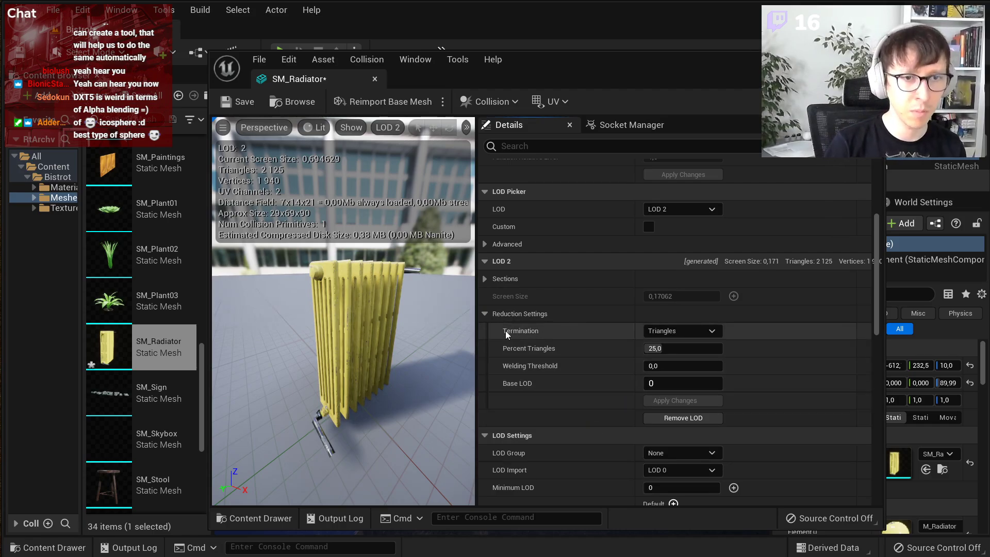
- Show the radiator mesh preview in Wireframe and compare the triangle density of LOD 0, LOD 1 and LOD 2
{"action": "left_click", "coordinate": [314, 128]}
{"action": "left_click", "coordinate": [361, 191]}
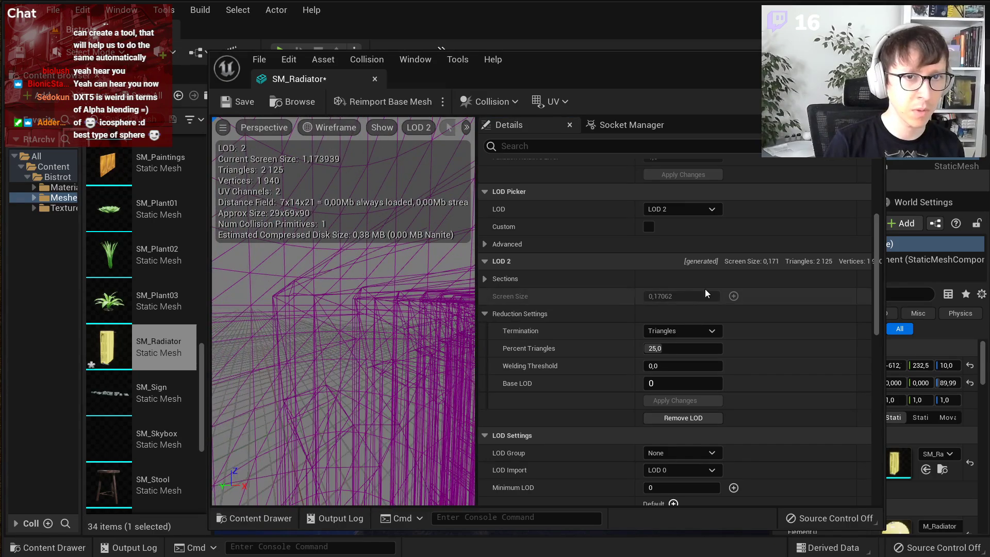
{"action": "left_click", "coordinate": [687, 209]}
{"action": "left_click", "coordinate": [683, 241]}
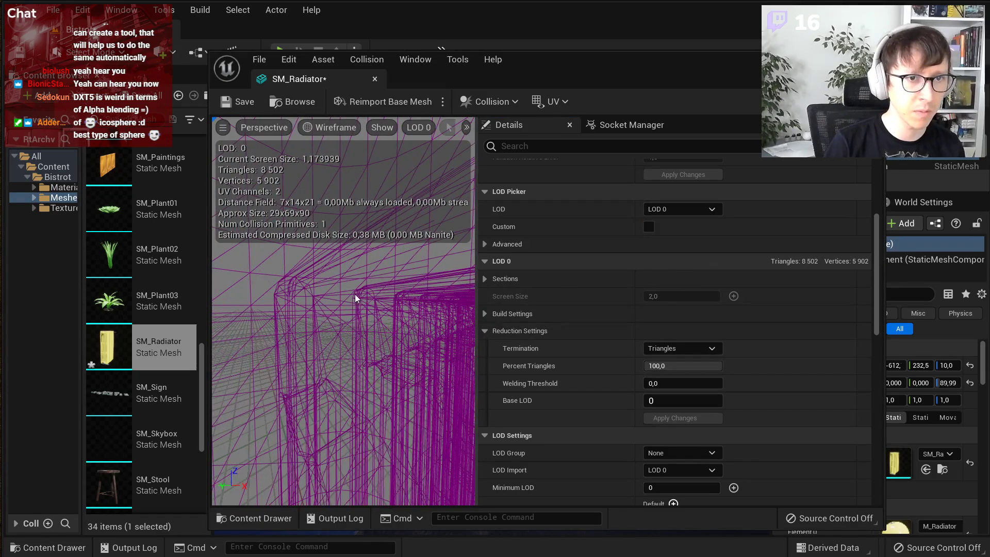
{"action": "left_click", "coordinate": [685, 210]}
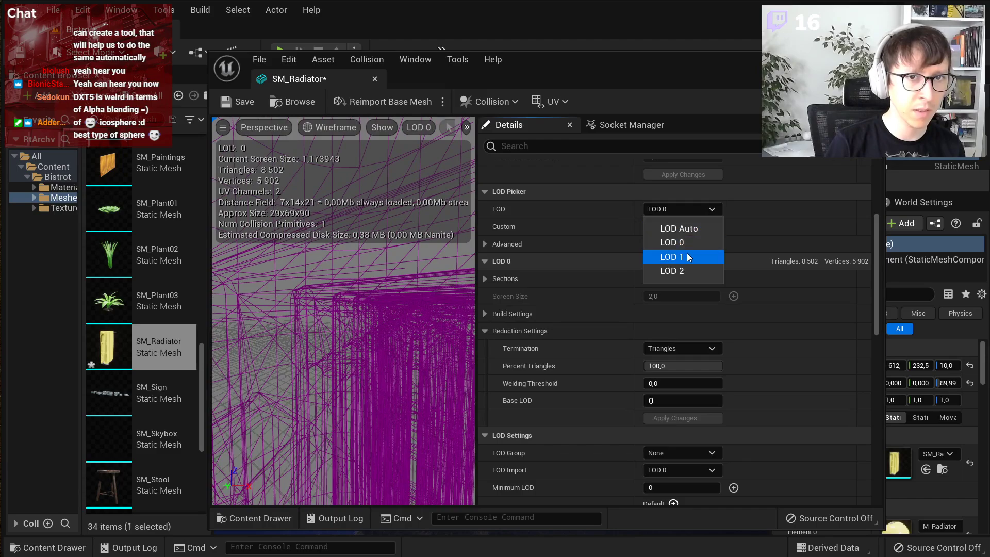
{"action": "left_click", "coordinate": [685, 256]}
{"action": "left_click", "coordinate": [684, 206]}
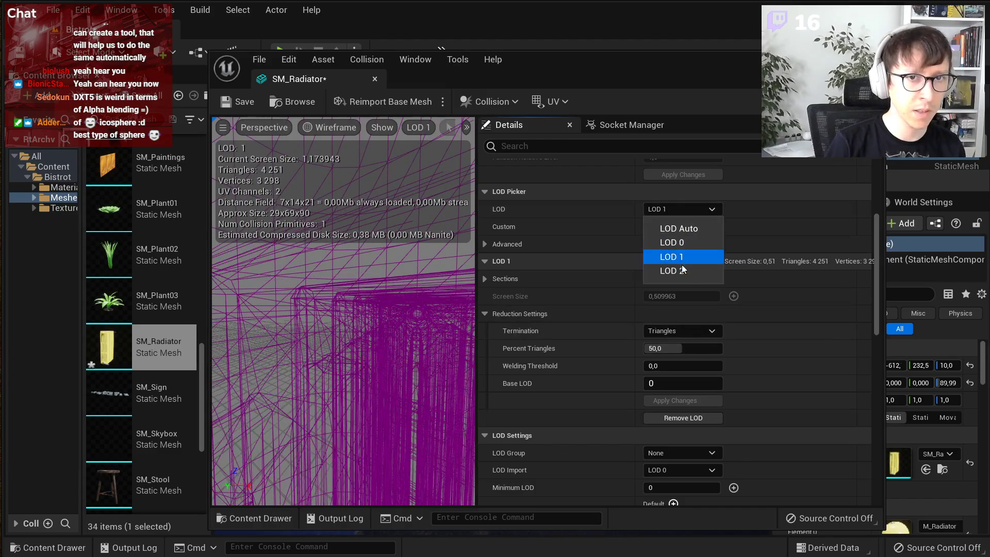
{"action": "left_click", "coordinate": [679, 271]}
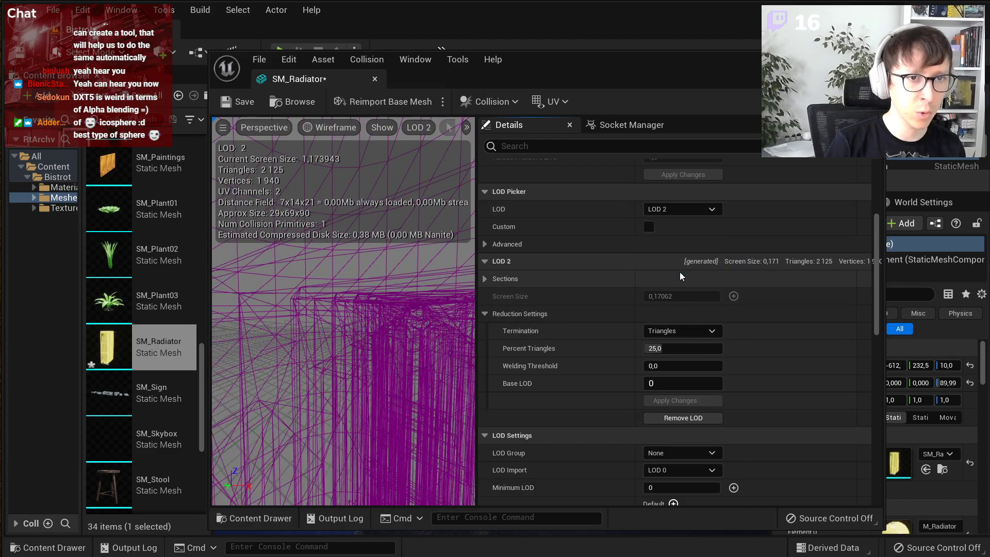
{"action": "left_click", "coordinate": [690, 209]}
{"action": "left_click", "coordinate": [694, 229]}
{"action": "left_click", "coordinate": [686, 208]}
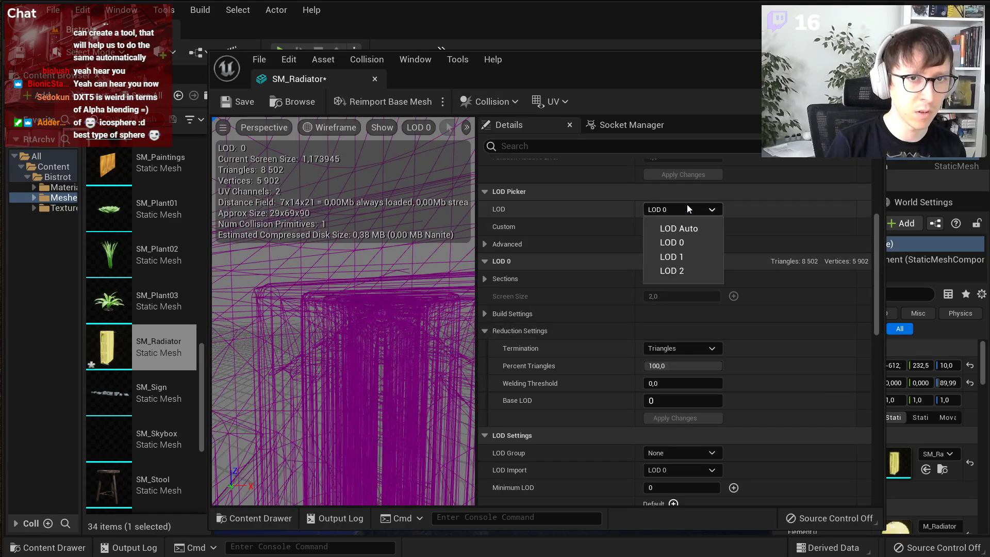
{"action": "left_click", "coordinate": [672, 273]}
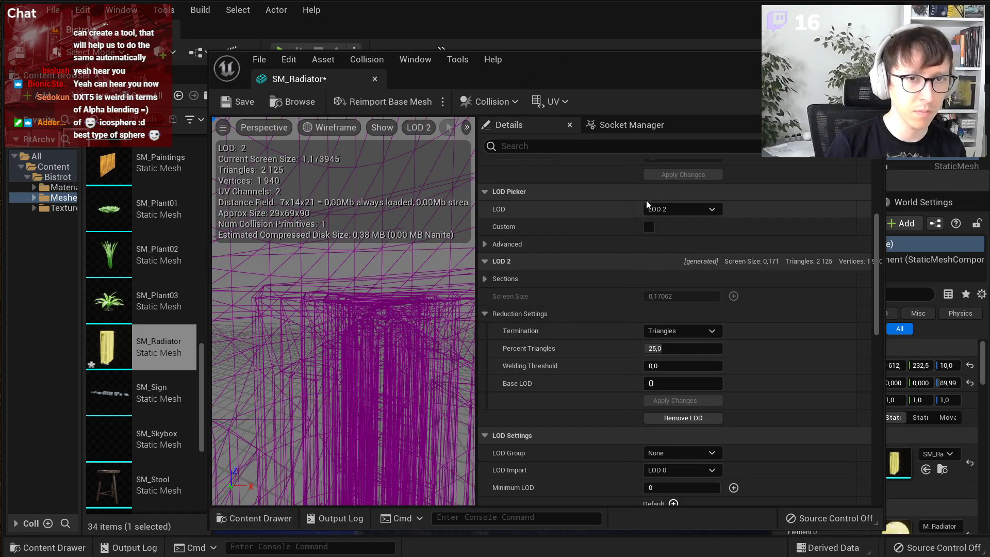
- Save the radiator mesh with the LOD preview back on LOD Auto and close its editor
{"action": "left_click", "coordinate": [679, 210]}
{"action": "left_click", "coordinate": [679, 228]}
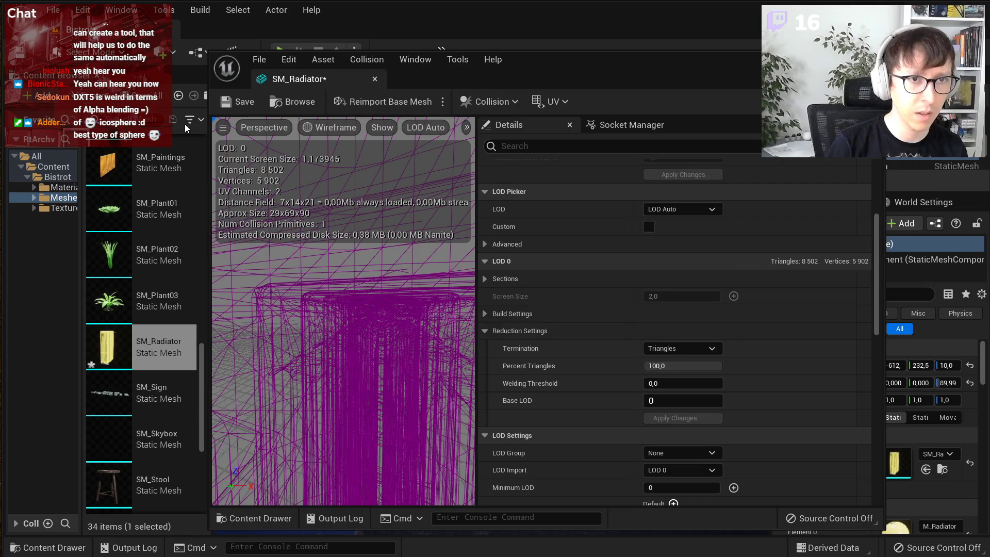
{"action": "left_click", "coordinate": [238, 101]}
{"action": "left_click", "coordinate": [872, 59]}
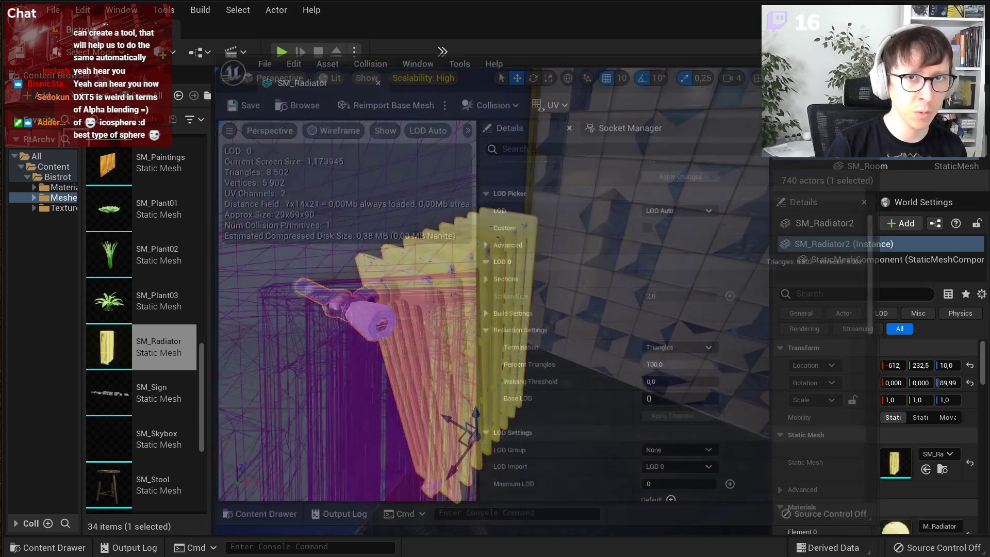
- Check the radiator in the level with Mesh LOD Coloration, and return the level viewport to Lit
{"action": "left_click", "coordinate": [330, 83]}
{"action": "mouse_move", "coordinate": [379, 227]}
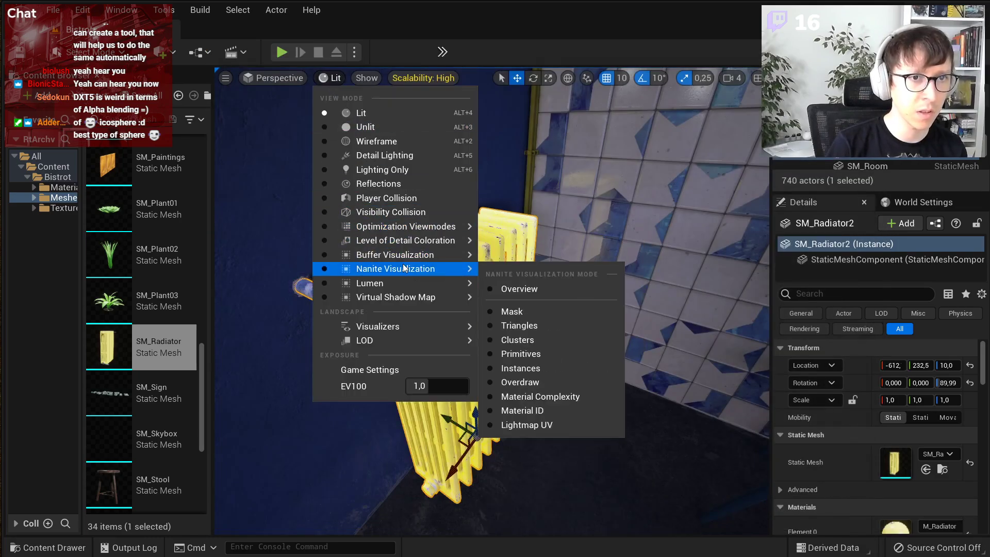
{"action": "mouse_move", "coordinate": [443, 241]}
{"action": "left_click", "coordinate": [541, 256]}
{"action": "right_click_drag", "start_coordinate": [515, 246], "coordinate": [509, 238]}
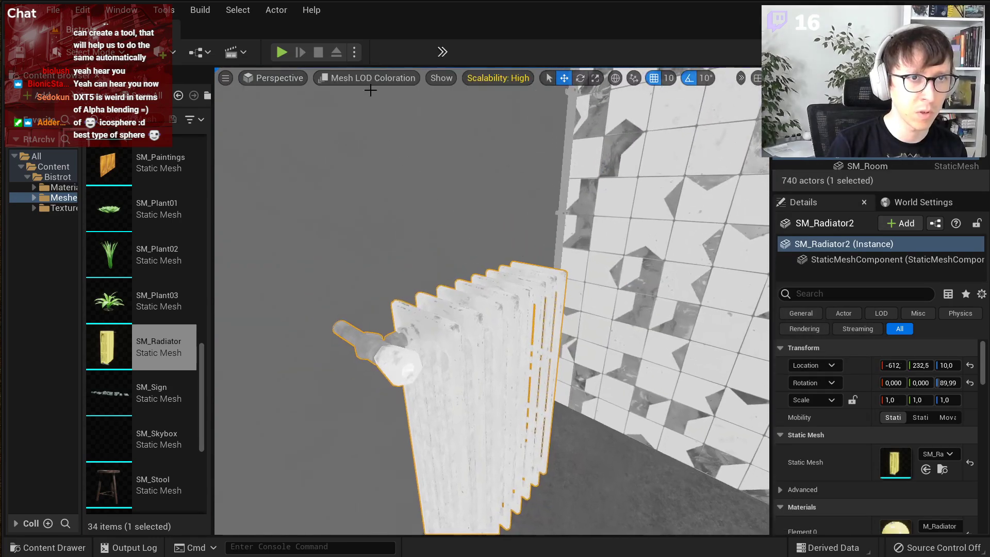
{"action": "left_click", "coordinate": [368, 80]}
{"action": "left_click", "coordinate": [364, 112]}
{"action": "left_click", "coordinate": [358, 106]}
- Switch the level viewport to Quad Overdraw and inspect the radiator and the restaurant from near and far
{"action": "left_click", "coordinate": [324, 79]}
{"action": "mouse_move", "coordinate": [383, 230]}
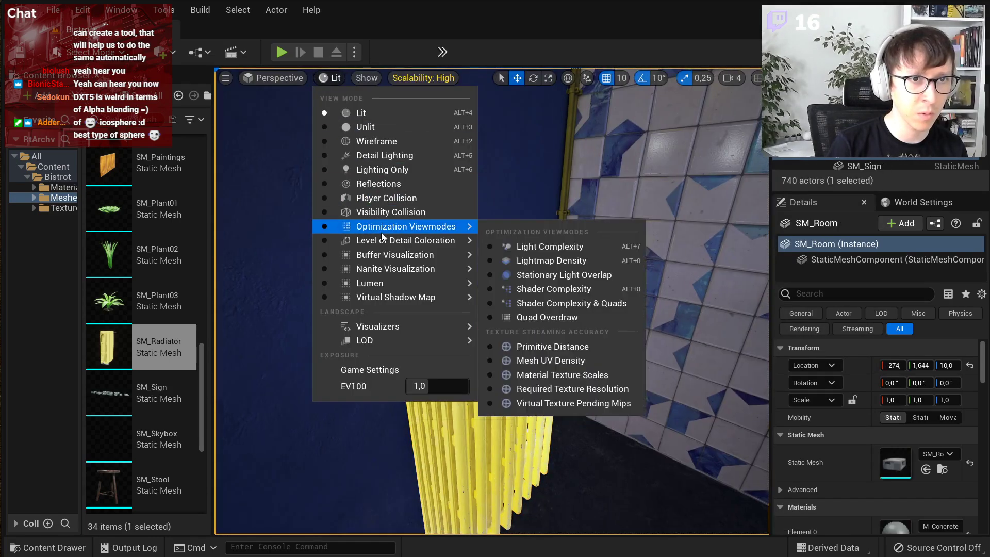
{"action": "left_click", "coordinate": [559, 320]}
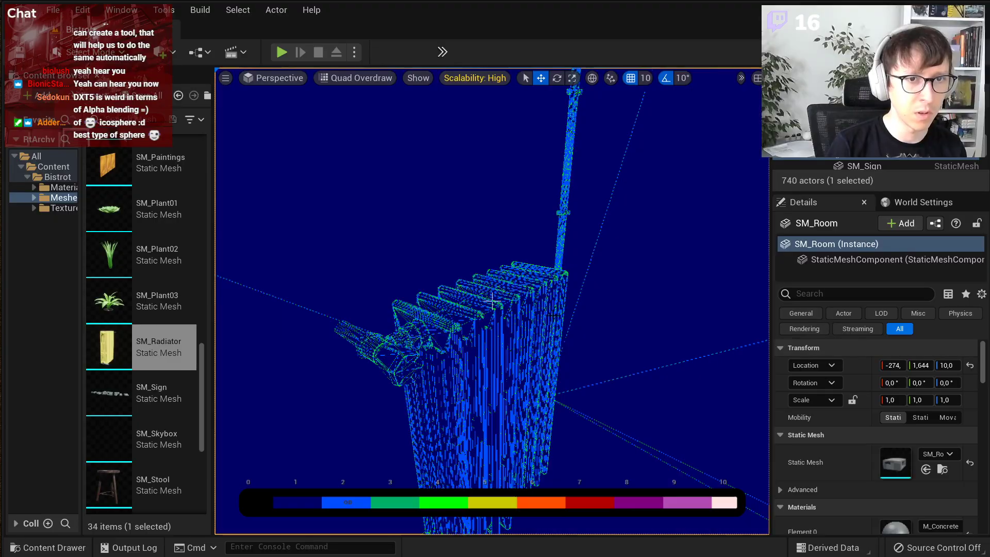
{"action": "key", "text": "s"}
{"action": "right_click_drag", "start_coordinate": [558, 320], "coordinate": [492, 301]}
{"action": "key", "text": "w"}
{"action": "right_click_drag", "start_coordinate": [607, 305], "coordinate": [607, 305]}
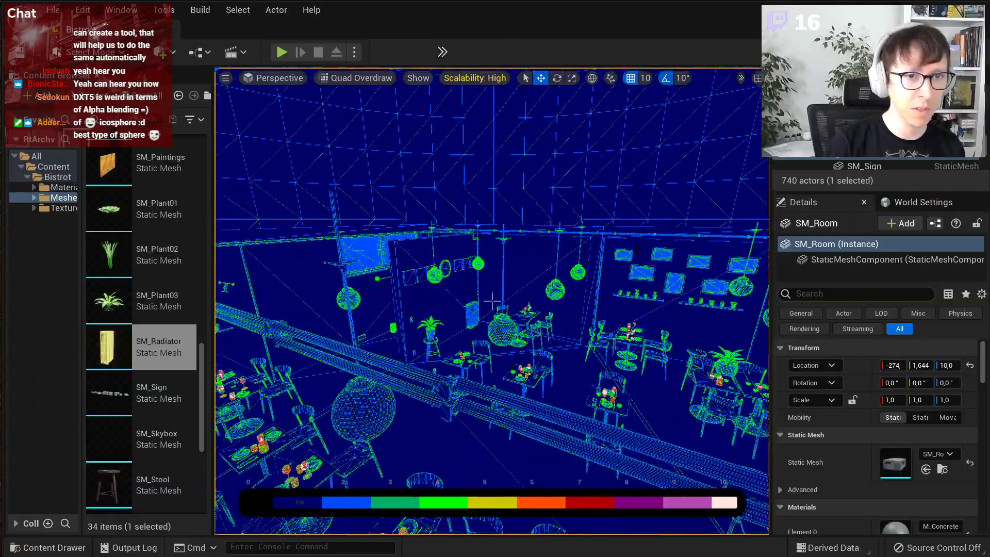
{"action": "mouse_move", "coordinate": [491, 300]}
{"action": "right_mouse_down"}
{"action": "mouse_move", "coordinate": [510, 298]}
{"action": "mouse_move", "coordinate": [492, 301]}
{"action": "right_mouse_up"}
{"action": "left_click", "coordinate": [440, 300]}
- Set the level viewport's view mode back to Lit with the radiator in view
{"action": "left_click", "coordinate": [358, 78]}
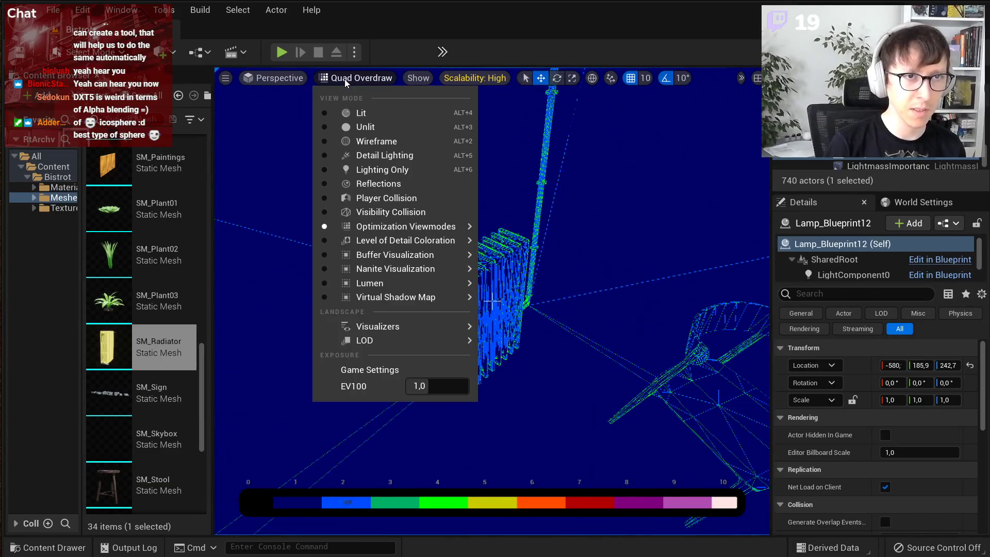
{"action": "left_click", "coordinate": [357, 112]}
{"action": "right_click_drag", "start_coordinate": [357, 112], "coordinate": [357, 112]}
{"action": "right_click_drag", "start_coordinate": [511, 245], "coordinate": [512, 245]}
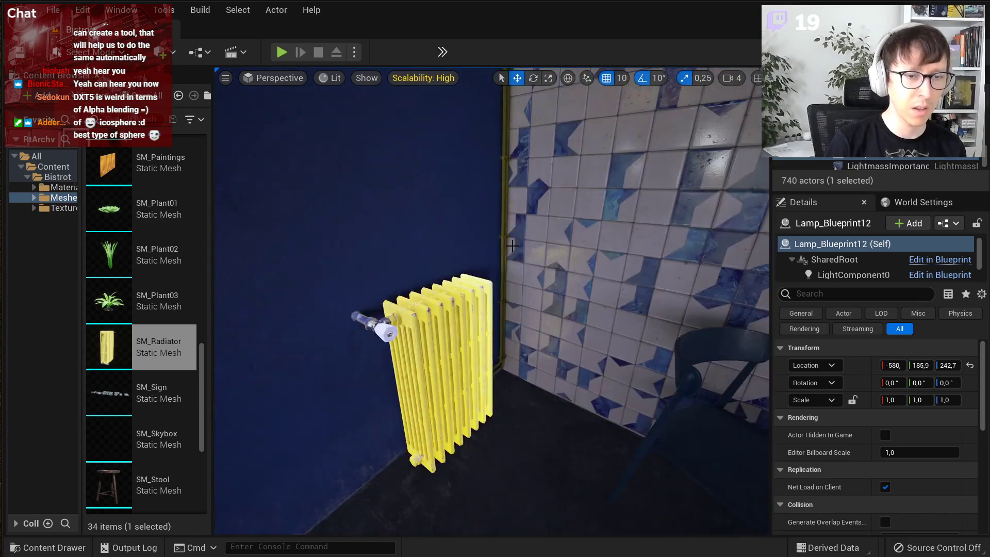
- Refresh the Primitive Stats in the Statistics window and check the Size value of SM_Radiator
{"action": "key", "text": "alt+Tab"}
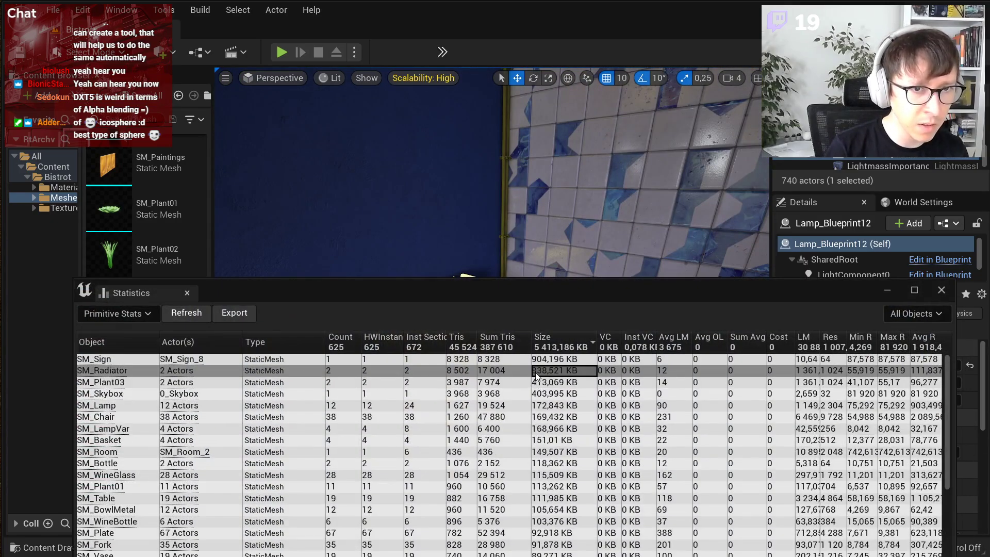
{"action": "left_click", "coordinate": [193, 314]}
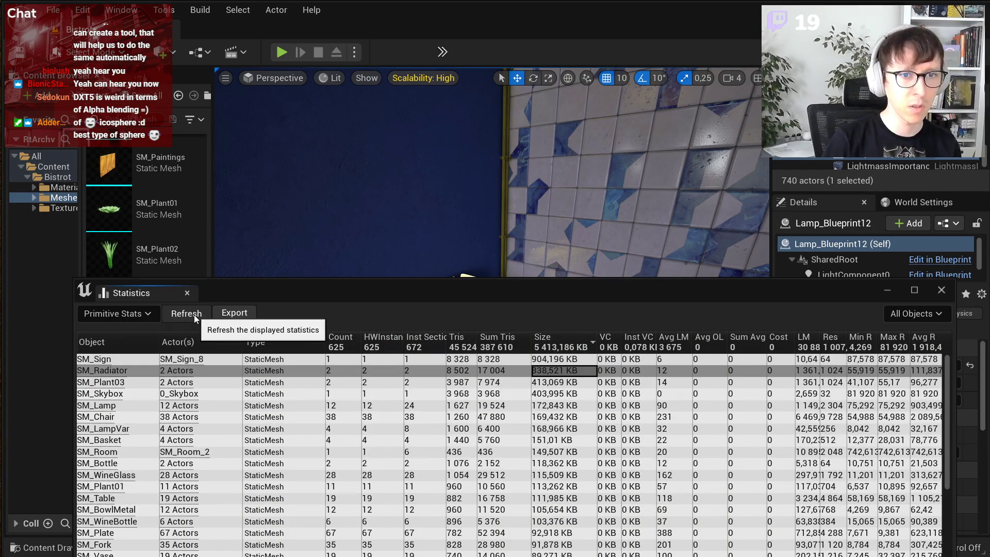
{"action": "left_click", "coordinate": [194, 314]}
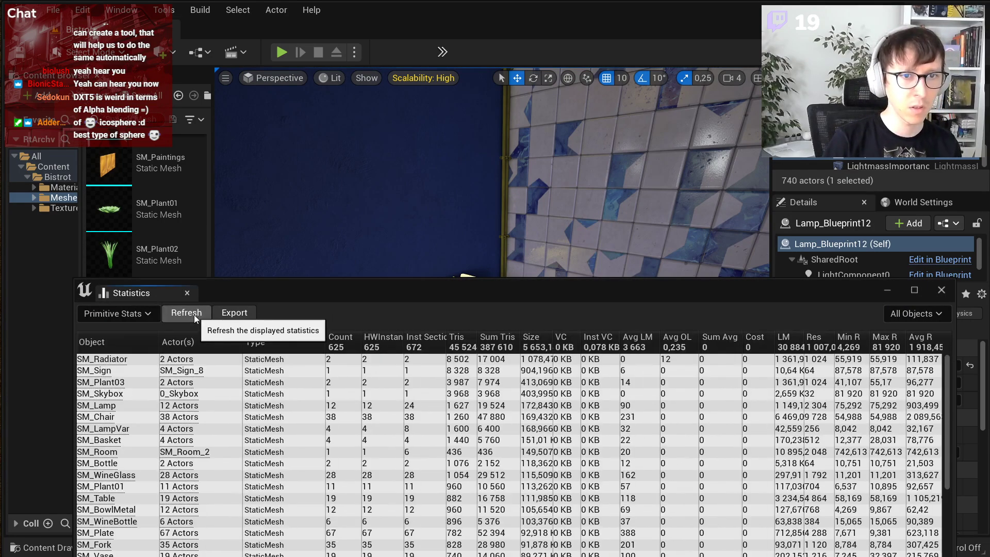
{"action": "left_click", "coordinate": [539, 360]}
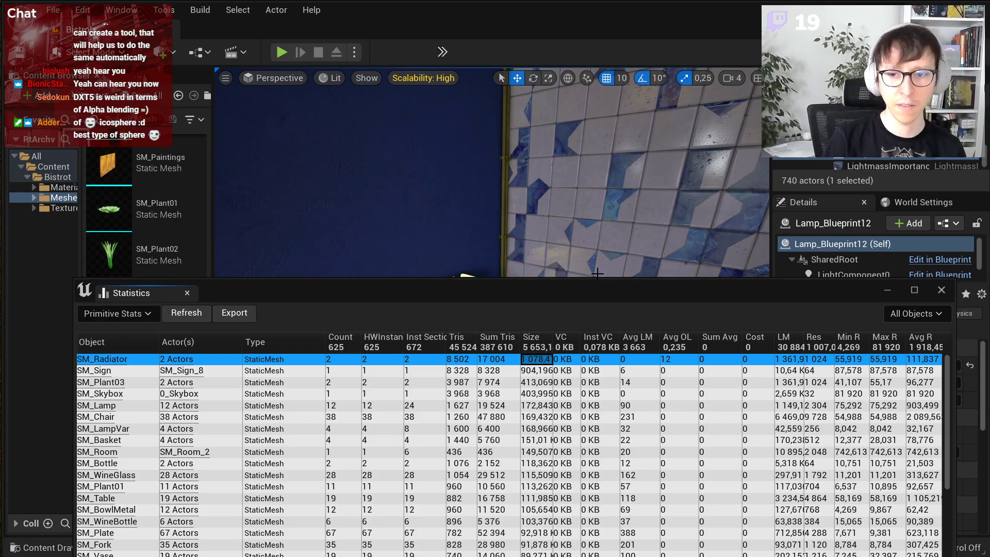
- Look around the restaurant, go through the Primitive Stats list once more and close the Statistics window
{"action": "left_click", "coordinate": [886, 292]}
{"action": "right_click_drag", "start_coordinate": [416, 263], "coordinate": [577, 243]}
{"action": "right_click_drag", "start_coordinate": [334, 295], "coordinate": [288, 289]}
{"action": "key", "text": "alt+Tab"}
{"action": "scroll", "coordinate": [512, 392], "scroll_direction": "down", "scroll_amount": 12}
{"action": "scroll", "coordinate": [510, 392], "scroll_direction": "up", "scroll_amount": 12}
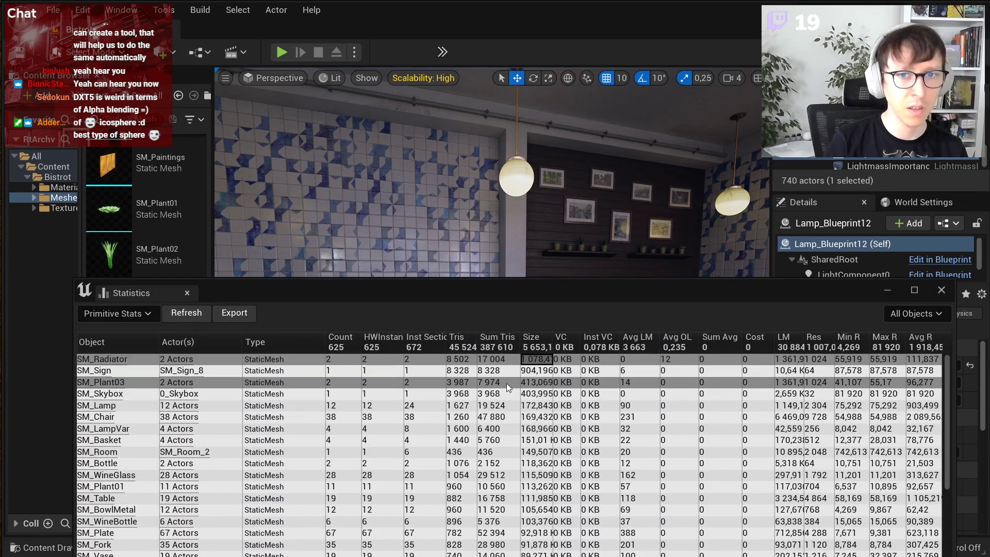
{"action": "left_click", "coordinate": [941, 290]}
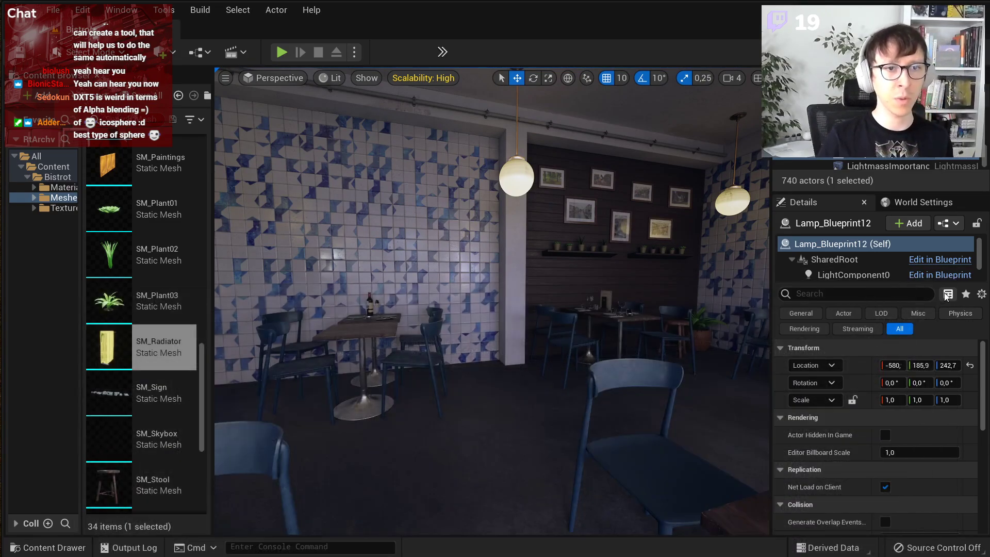
- Look over the restaurant interior and the corner radiator, and view the available lighting build quality levels
{"action": "right_click_drag", "start_coordinate": [586, 354], "coordinate": [425, 236]}
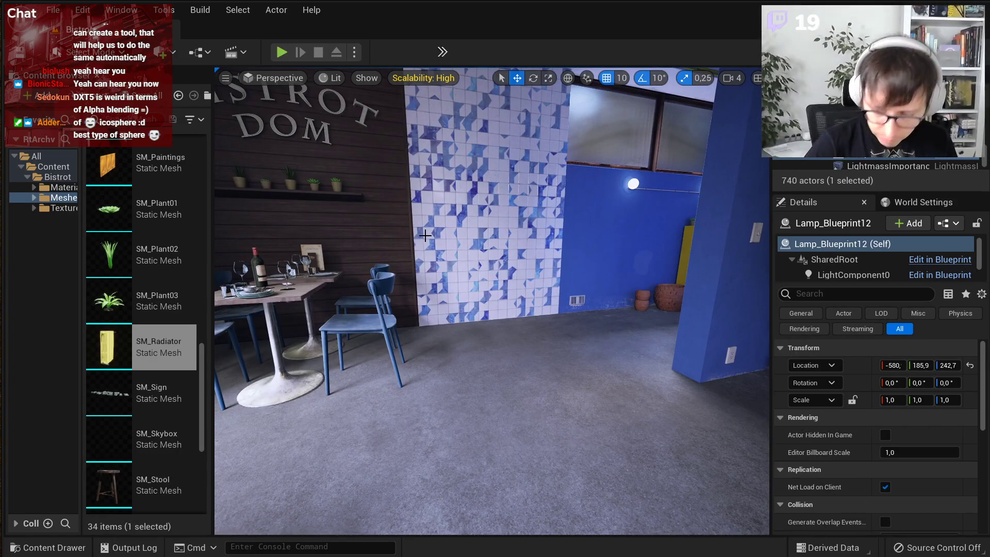
{"action": "right_click_drag", "start_coordinate": [424, 236], "coordinate": [556, 240]}
{"action": "key", "text": "w"}
{"action": "right_click_drag", "start_coordinate": [534, 342], "coordinate": [517, 351]}
{"action": "left_click", "coordinate": [214, 9]}
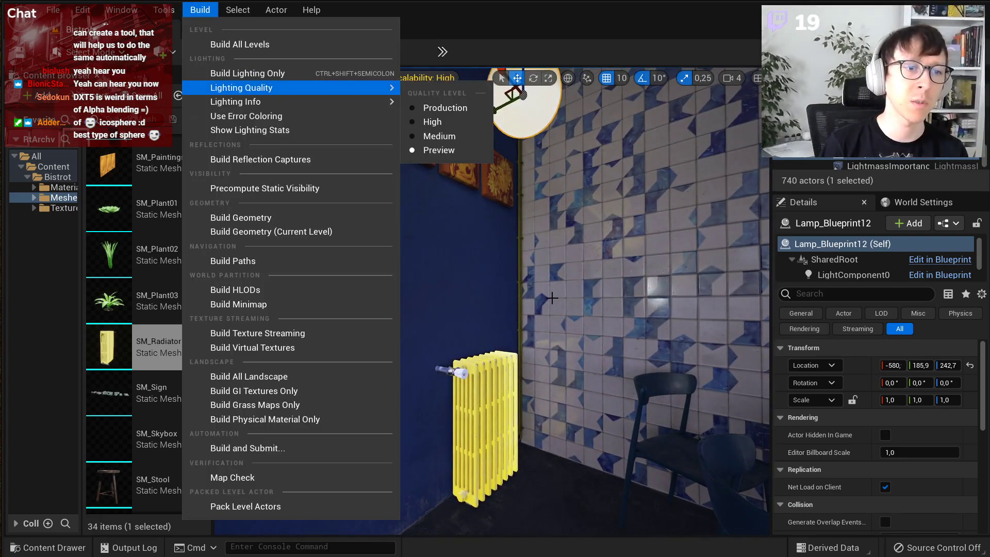
{"action": "right_click_drag", "start_coordinate": [552, 298], "coordinate": [542, 311]}
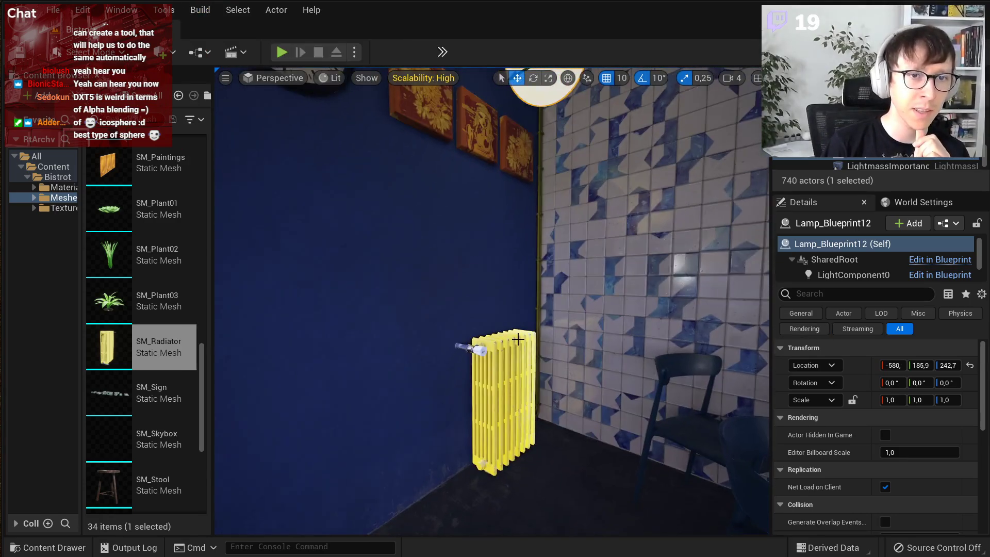
{"action": "right_click_drag", "start_coordinate": [528, 346], "coordinate": [526, 365]}
{"action": "scroll", "coordinate": [528, 346], "scroll_direction": "up", "scroll_amount": 2}
{"action": "scroll", "coordinate": [529, 346], "scroll_direction": "down", "scroll_amount": 1}
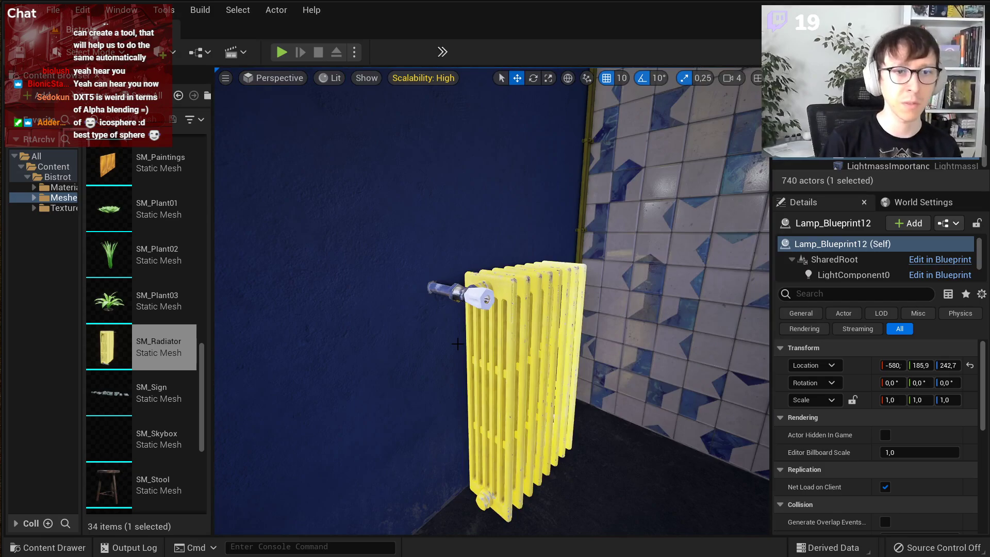
- Open the Asset Audit window and place it over the level viewport
{"action": "left_click", "coordinate": [199, 13]}
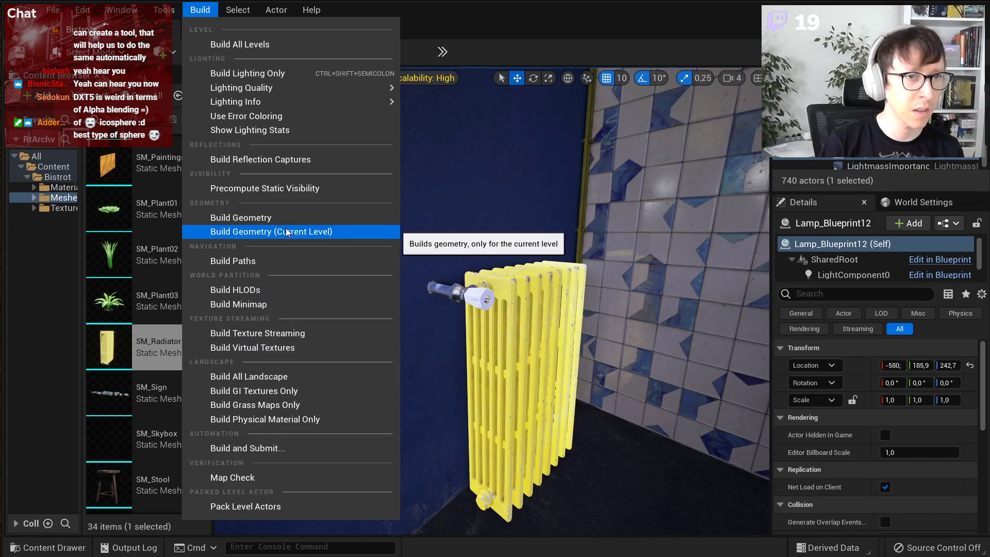
{"action": "mouse_move", "coordinate": [234, 3]}
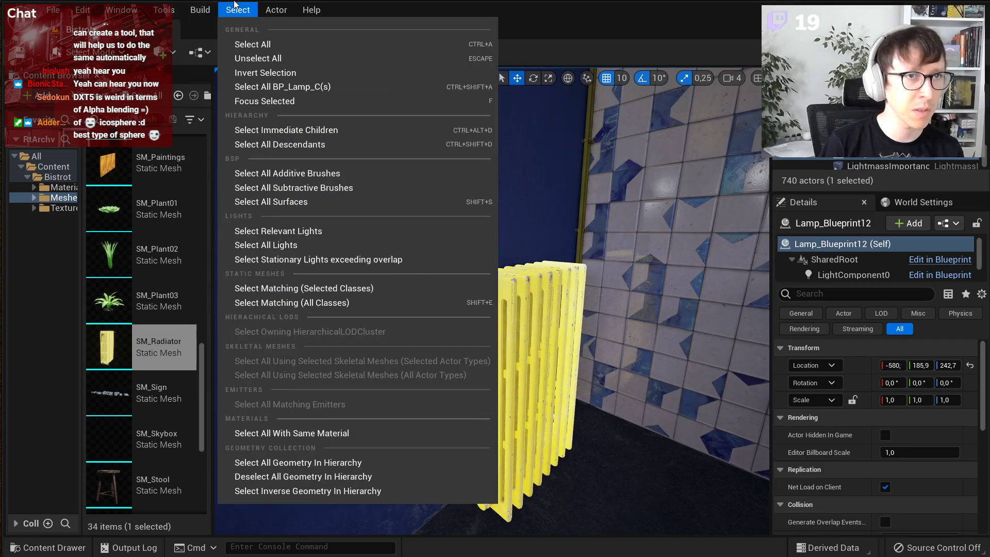
{"action": "mouse_move", "coordinate": [163, 9]}
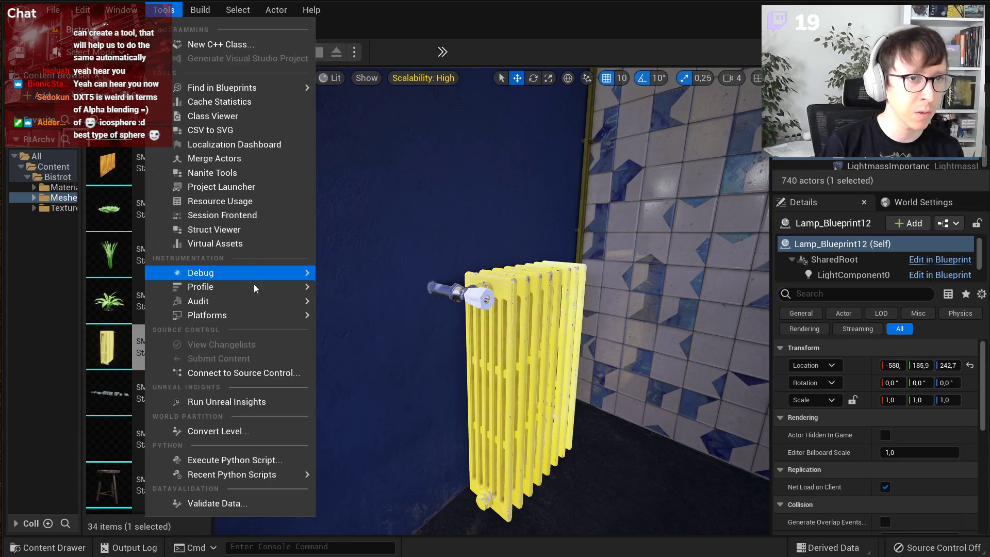
{"action": "mouse_move", "coordinate": [254, 302]}
{"action": "left_click", "coordinate": [379, 361]}
{"action": "left_click_drag", "start_coordinate": [902, 364], "coordinate": [624, 230]}
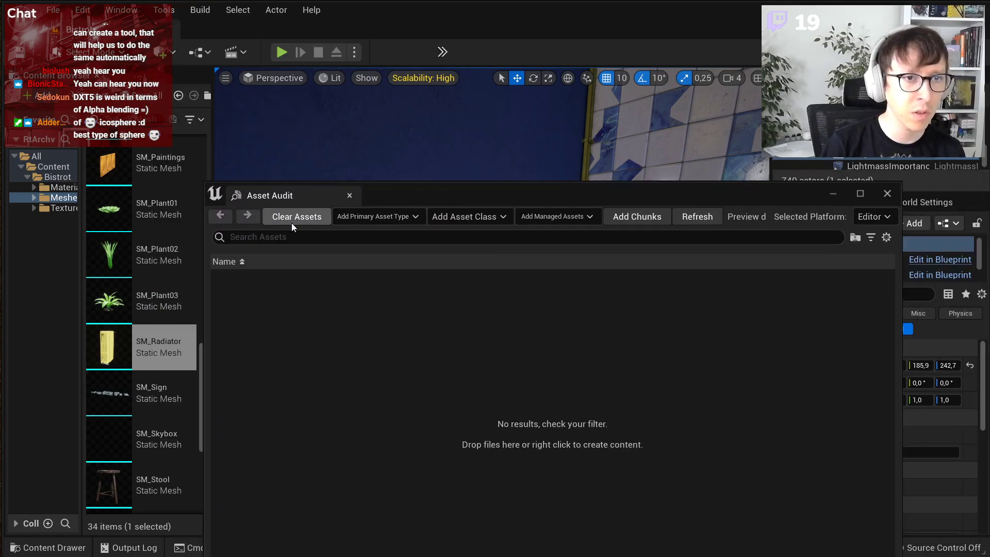
- List the assets of the StaticMesh class in Asset Audit, look over their data columns and close the window
{"action": "left_click", "coordinate": [394, 217]}
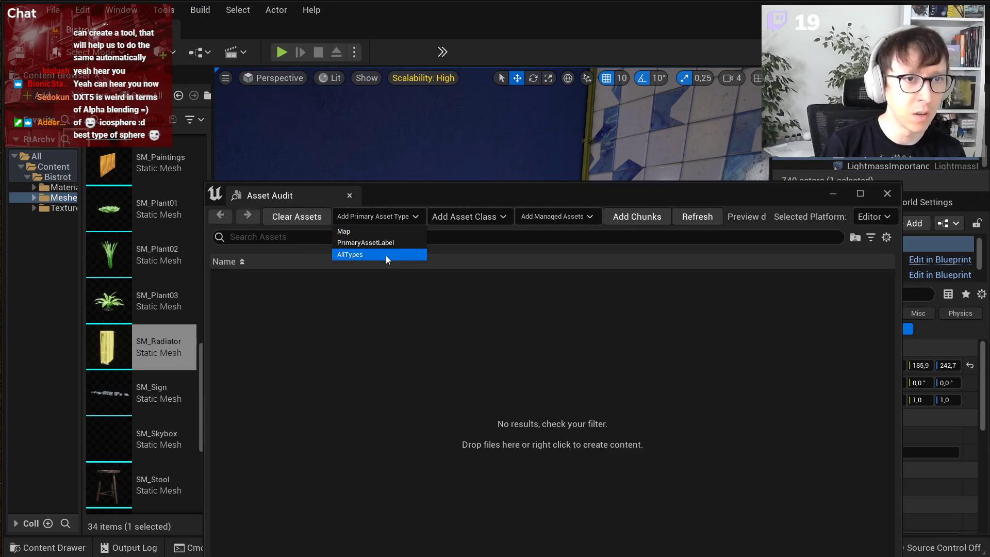
{"action": "left_click", "coordinate": [495, 222]}
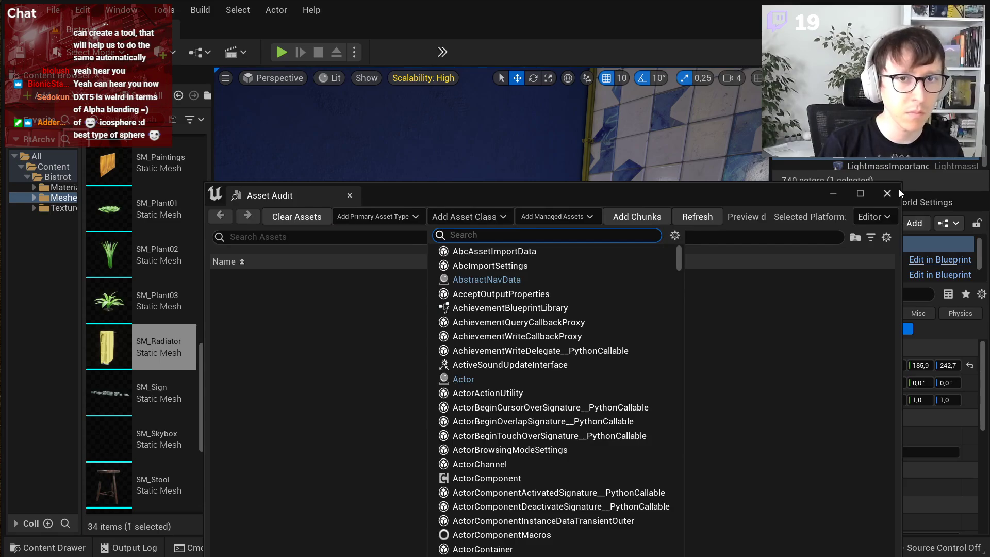
{"action": "type", "text": "mesh"}
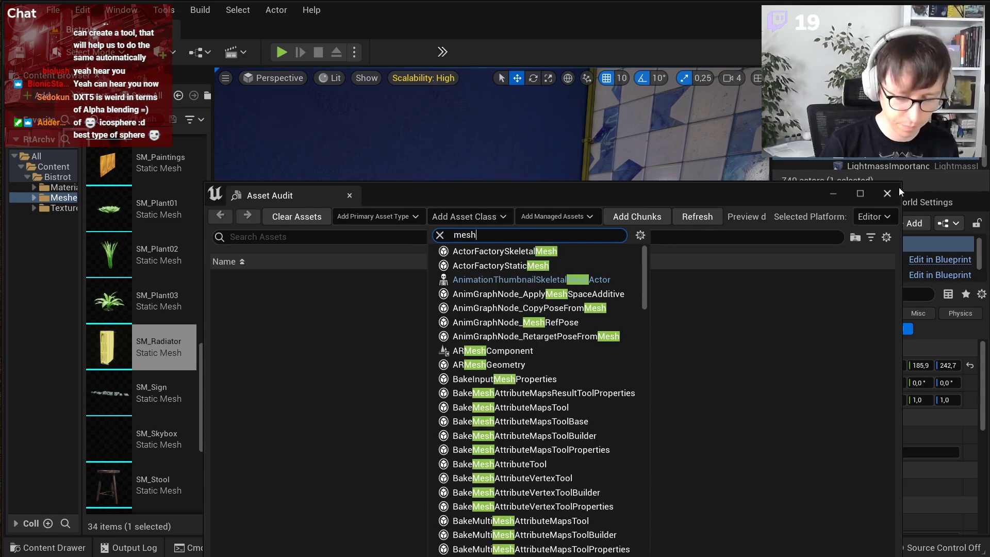
{"action": "key", "text": "Home"}
{"action": "type", "text": "static"}
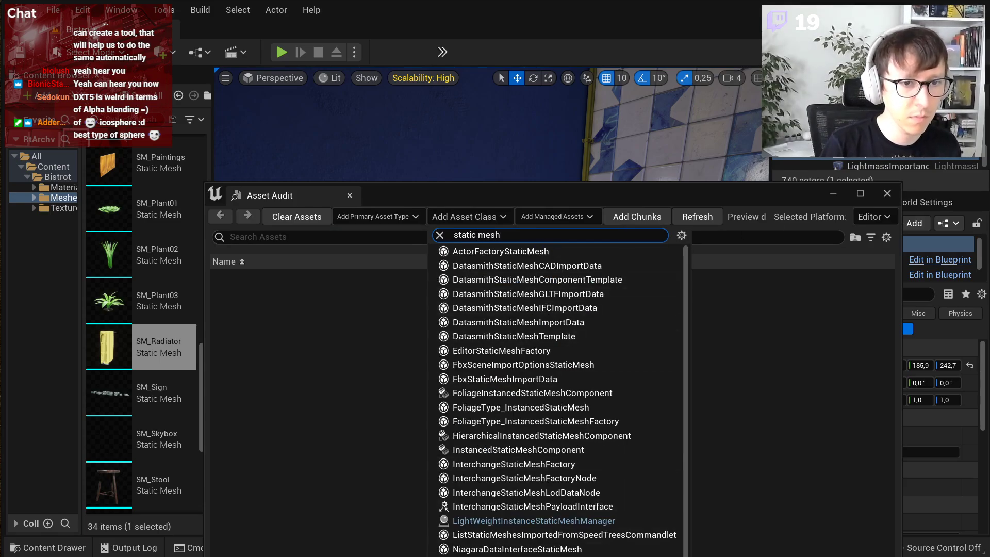
{"action": "key", "text": "Return"}
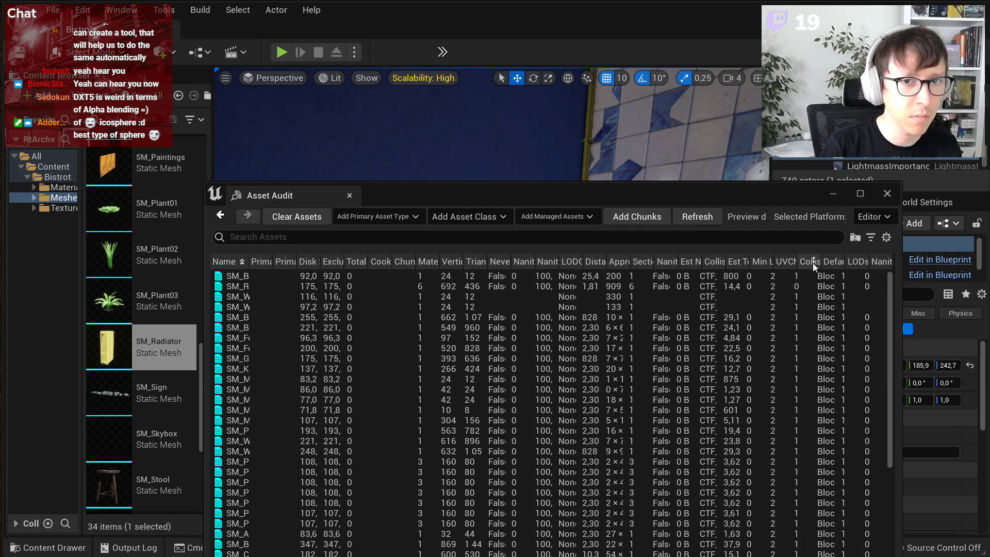
{"action": "left_click_drag", "start_coordinate": [876, 193], "coordinate": [886, 199]}
{"action": "left_click", "coordinate": [203, 12]}
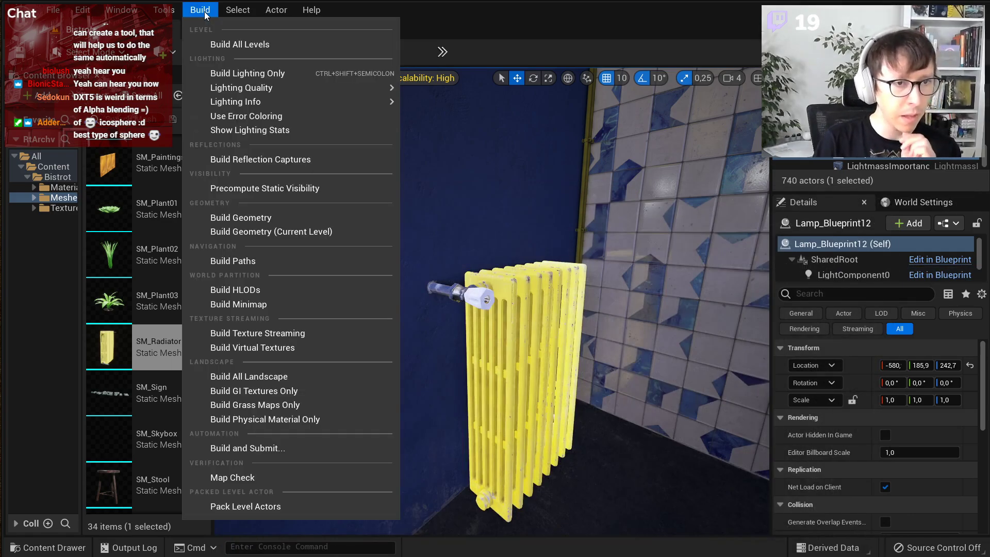
{"action": "right_click_drag", "start_coordinate": [568, 182], "coordinate": [563, 186]}
{"action": "key", "text": "grave"}
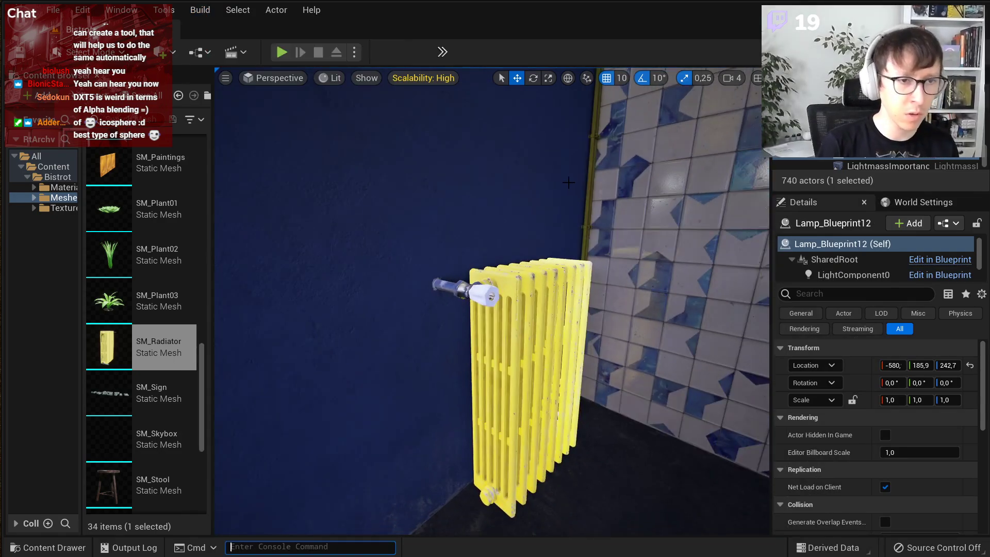
{"action": "type", "text": "stat"}
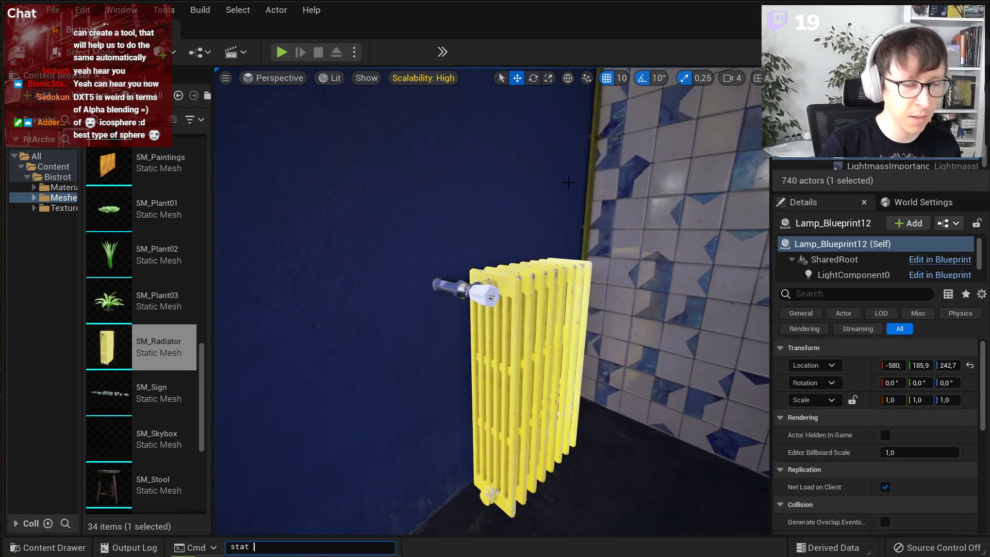
{"action": "left_click", "coordinate": [569, 183]}
{"action": "key", "text": "grave"}
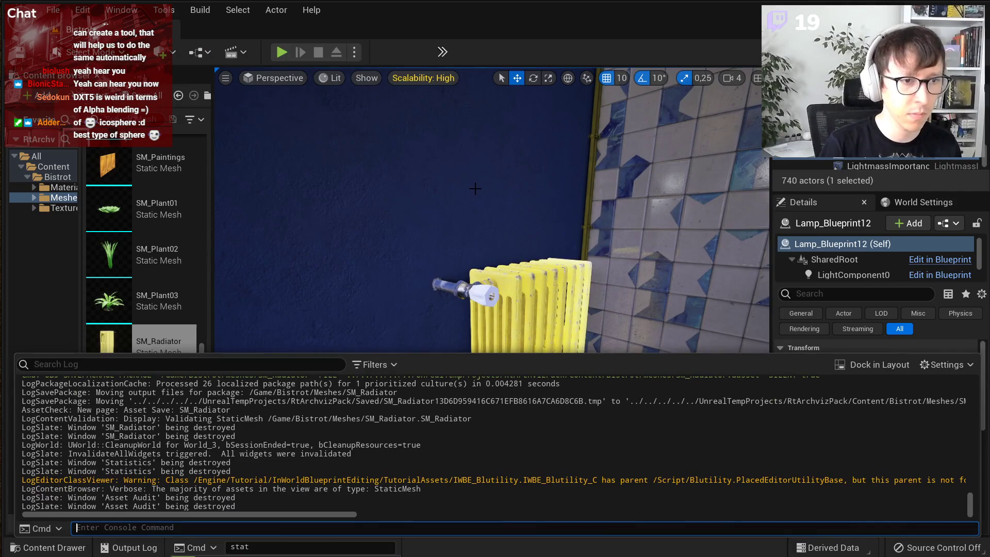
{"action": "type", "text": "stat "}
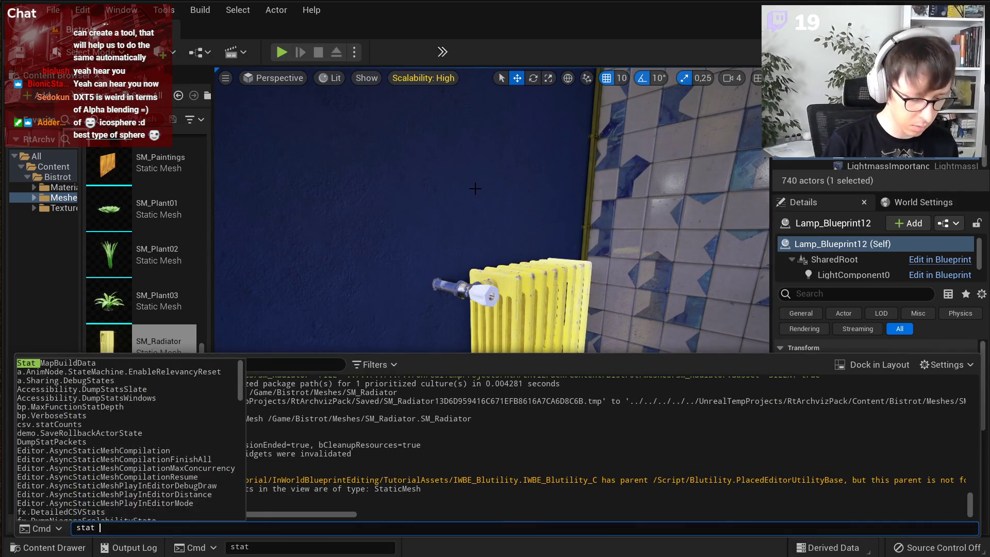
{"action": "type", "text": "mem"}
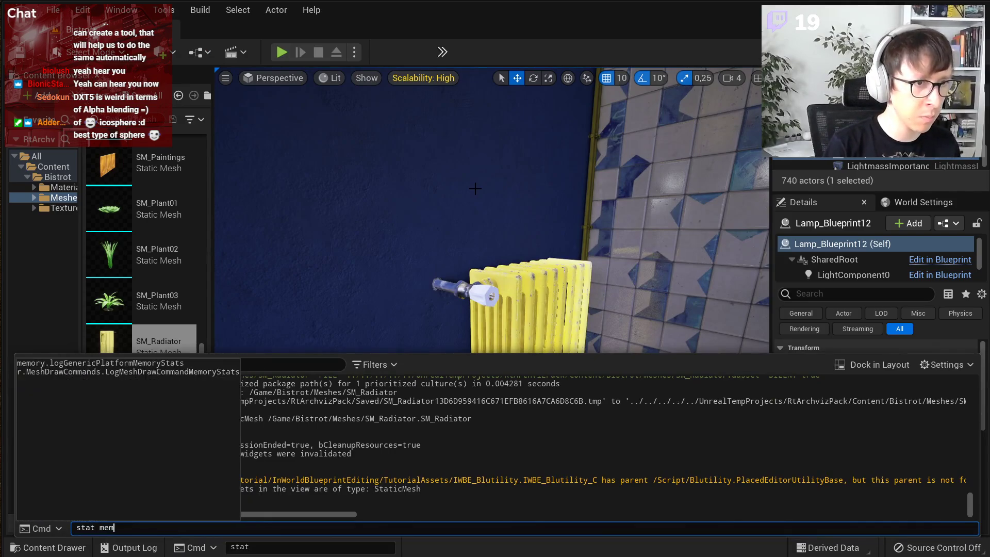
{"action": "key", "text": "BackSpace"}
{"action": "key", "text": "BackSpace"}
{"action": "key", "text": "BackSpace"}
{"action": "type", "text": "scene"}
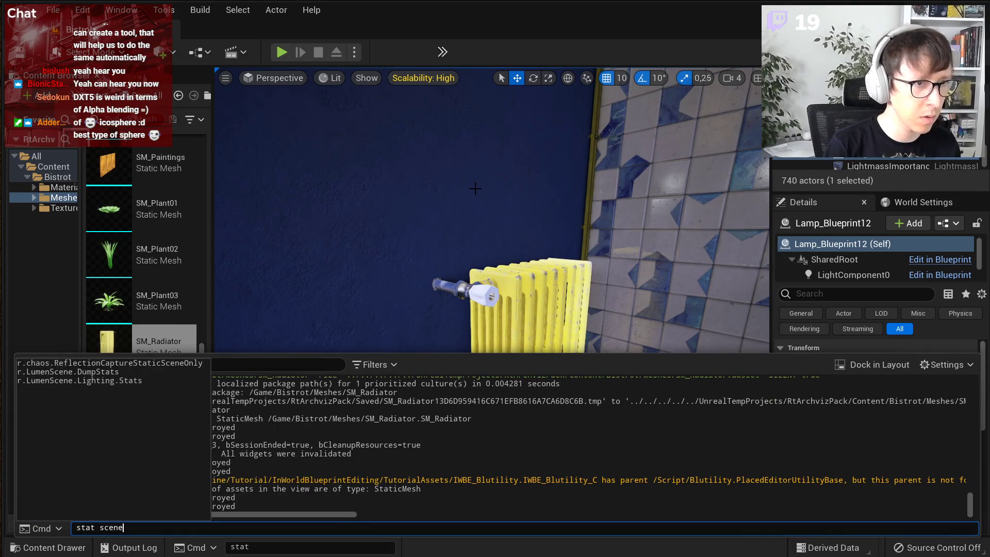
{"action": "key", "text": "BackSpace"}
{"action": "key", "text": "BackSpace"}
{"action": "key", "text": "BackSpace"}
{"action": "key", "text": "BackSpace"}
{"action": "key", "text": "BackSpace"}
{"action": "key", "text": "BackSpace"}
{"action": "key", "text": "BackSpace"}
{"action": "key", "text": "BackSpace"}
{"action": "key", "text": "BackSpace"}
{"action": "key", "text": "BackSpace"}
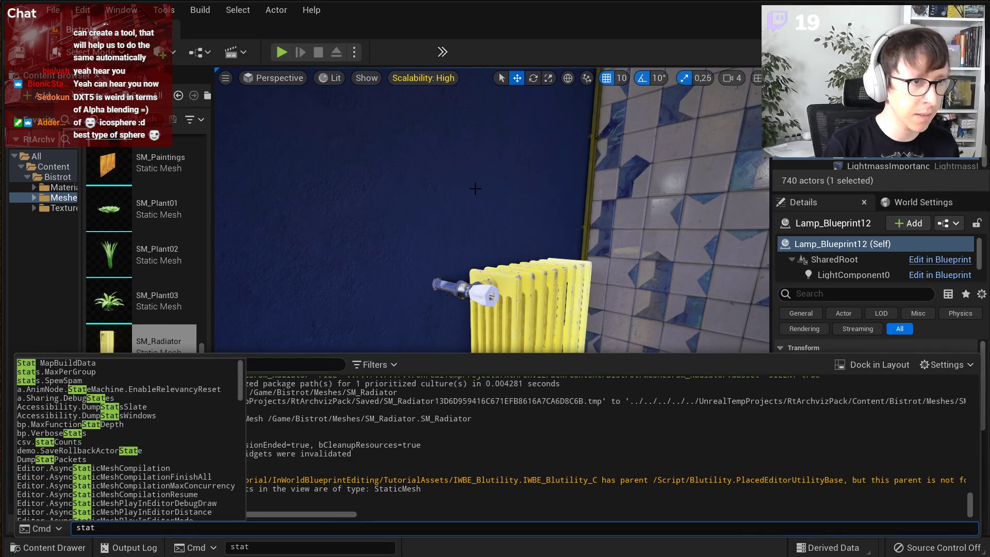
{"action": "right_click_drag", "start_coordinate": [392, 176], "coordinate": [374, 168]}
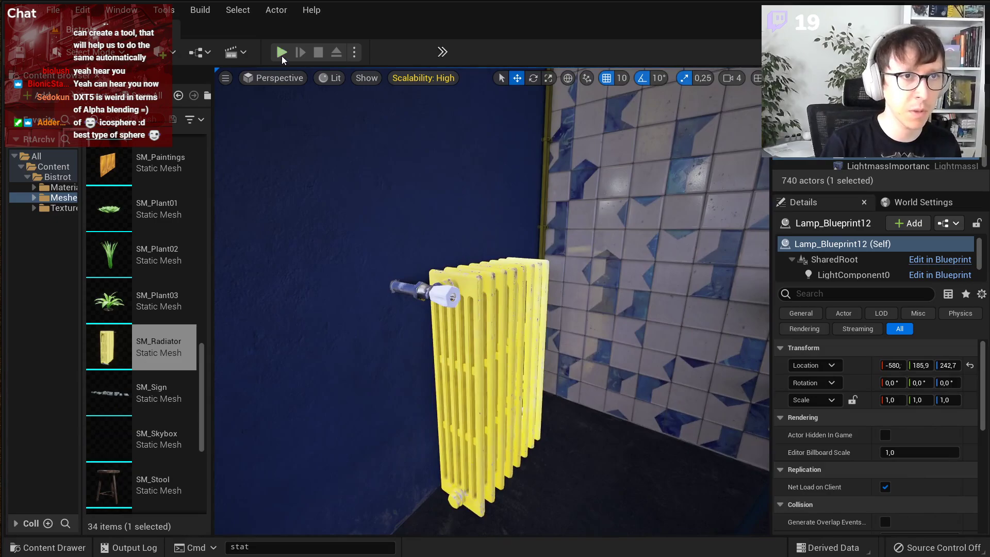
- Play the level in the viewport, move through the restaurant and release the mouse cursor from the game
{"action": "left_click", "coordinate": [281, 56]}
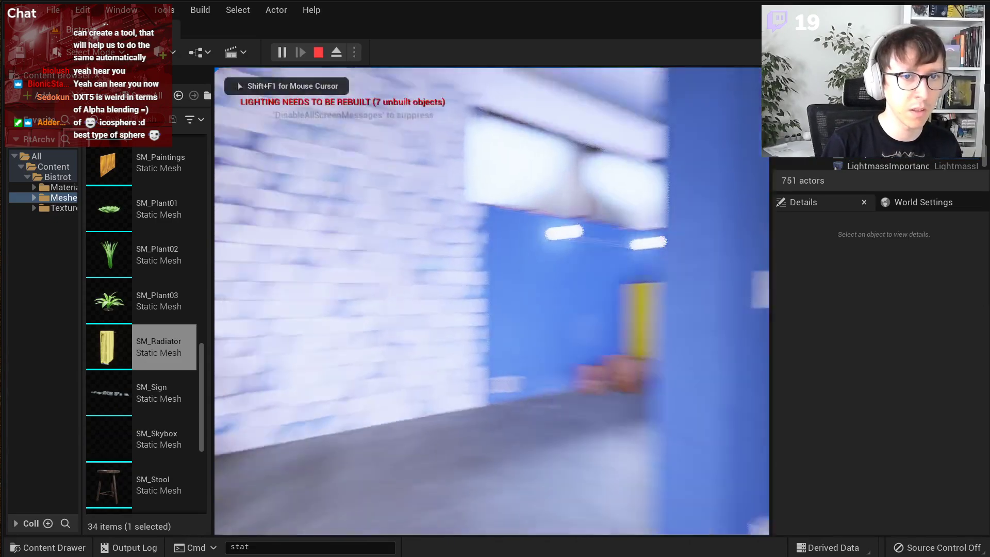
{"action": "key", "text": "w"}
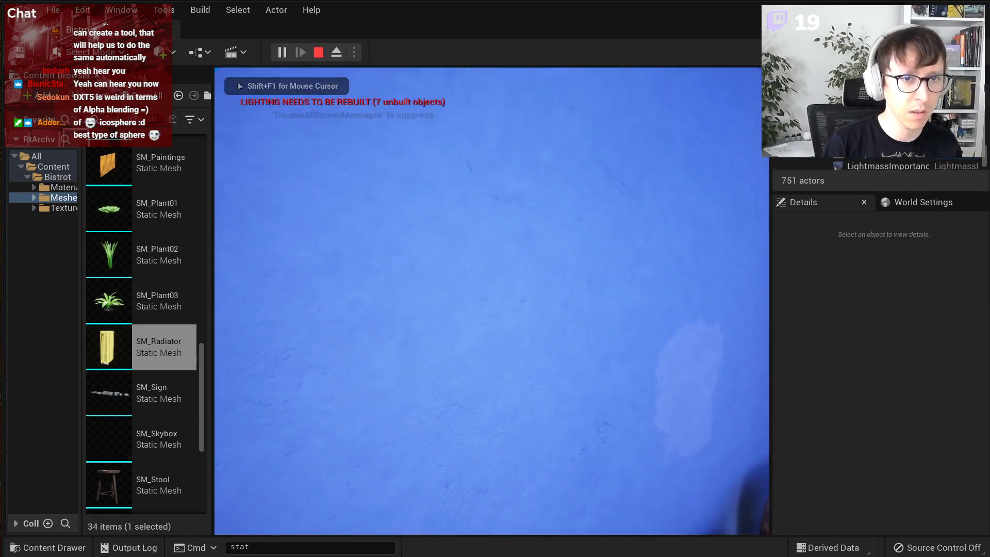
{"action": "key", "text": "shift+F1"}
- Run the Stat SceneMemory console command and check its memory counters while walking around the restaurant
{"action": "key", "text": "grave"}
{"action": "type", "text": "stat sce"}
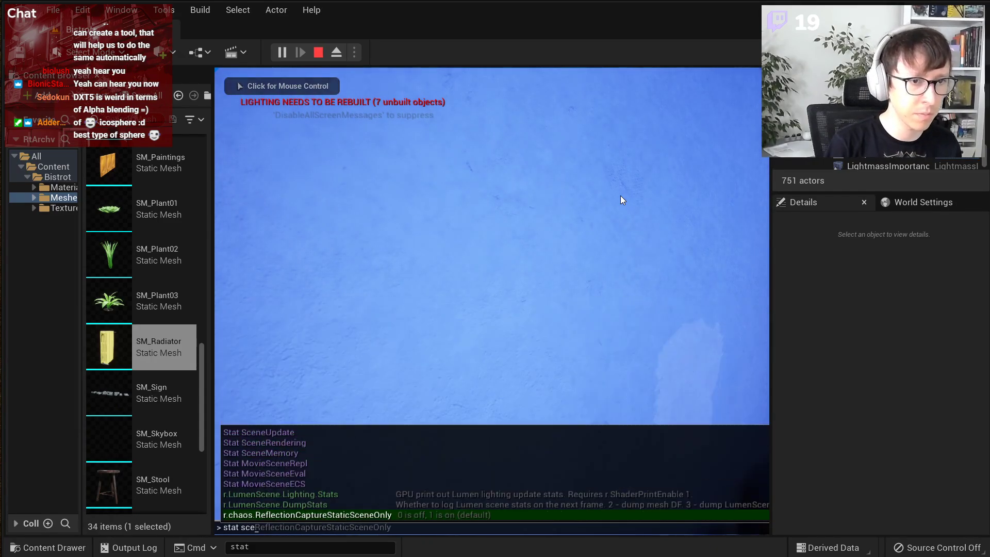
{"action": "key", "text": "Up"}
{"action": "key", "text": "Up"}
{"action": "key", "text": "Up"}
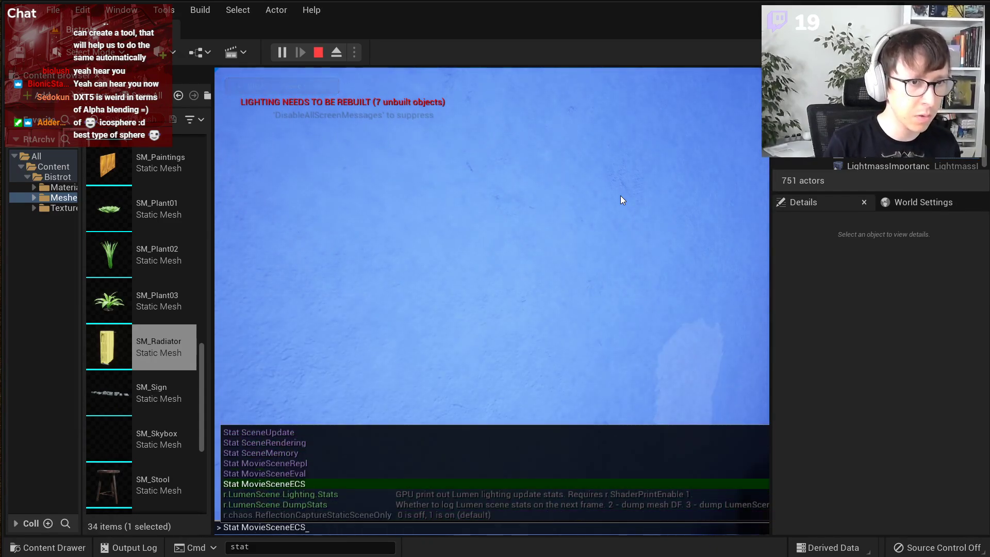
{"action": "key", "text": "Up"}
{"action": "key", "text": "Up"}
{"action": "key", "text": "Up"}
{"action": "key", "text": "Return"}
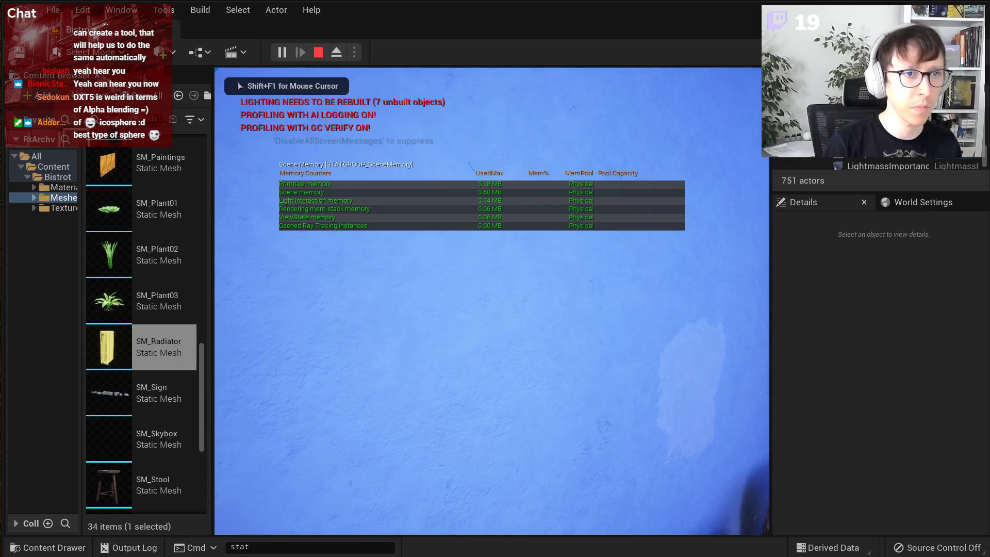
{"action": "key", "text": "w"}
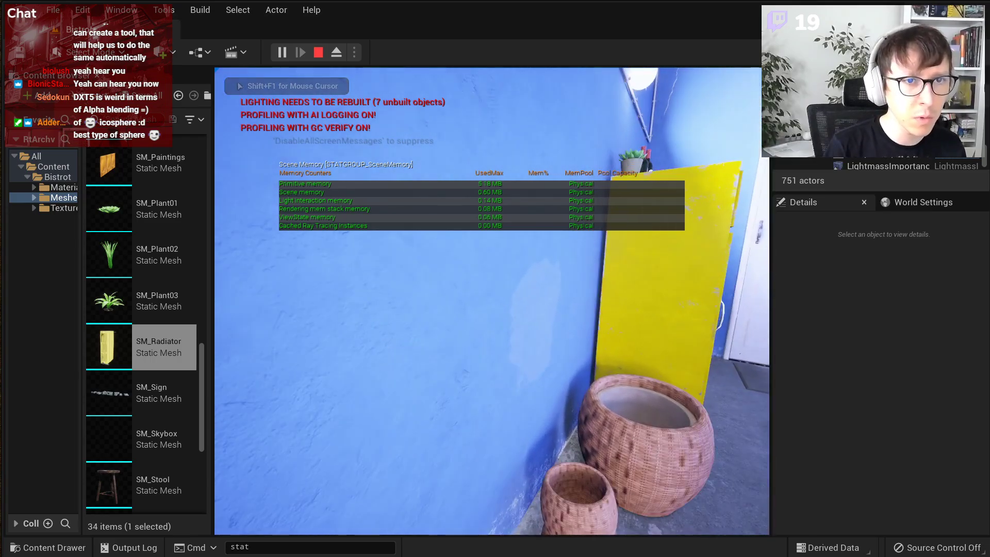
{"action": "key", "text": "w"}
{"action": "key", "text": "s"}
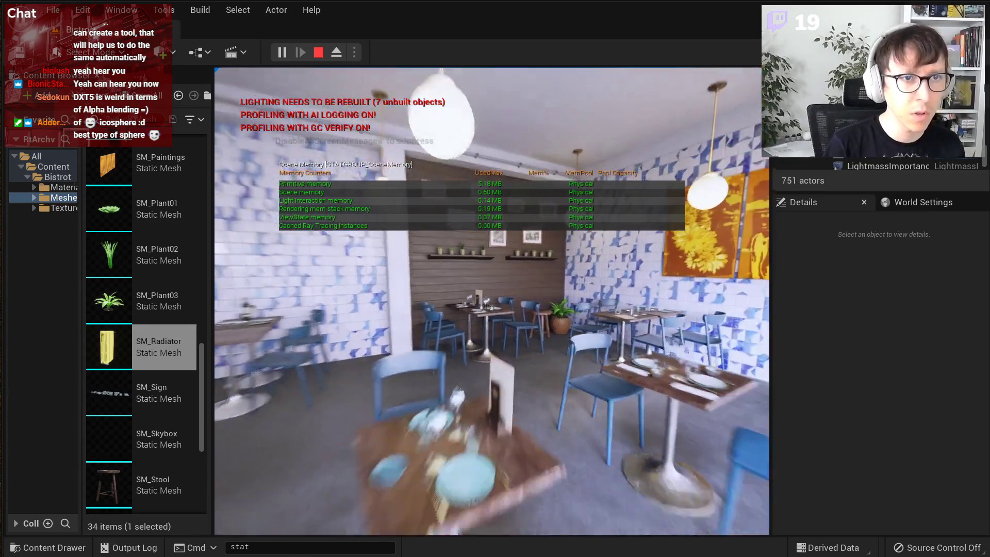
{"action": "key", "text": "w"}
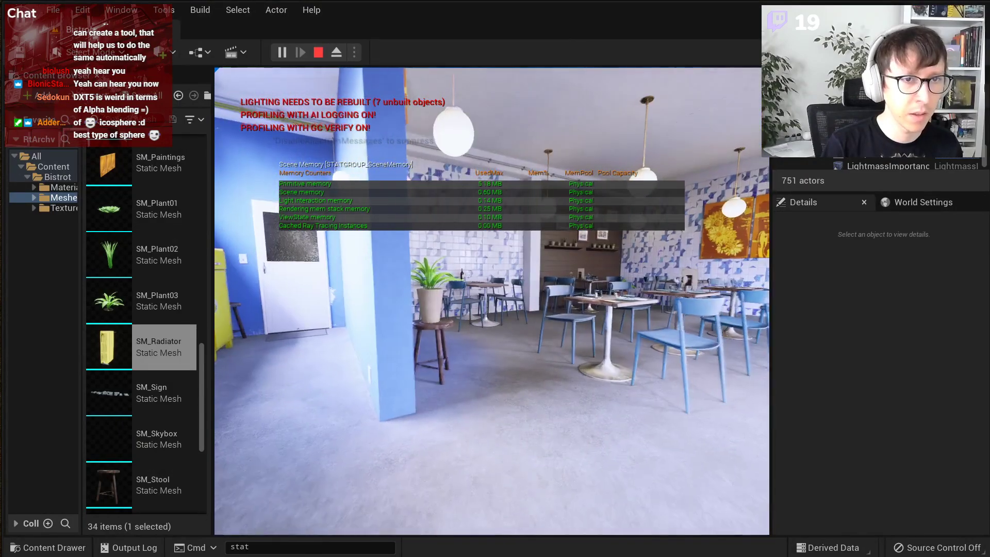
- Run the Stat TexturePool console command and check its counters while moving through the restaurant
{"action": "key", "text": "grave"}
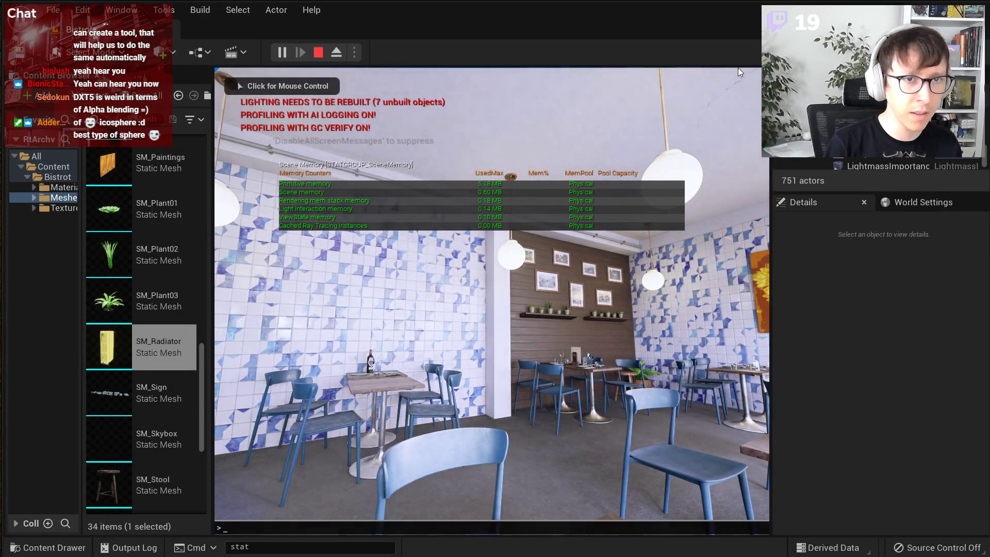
{"action": "type", "text": "stat"}
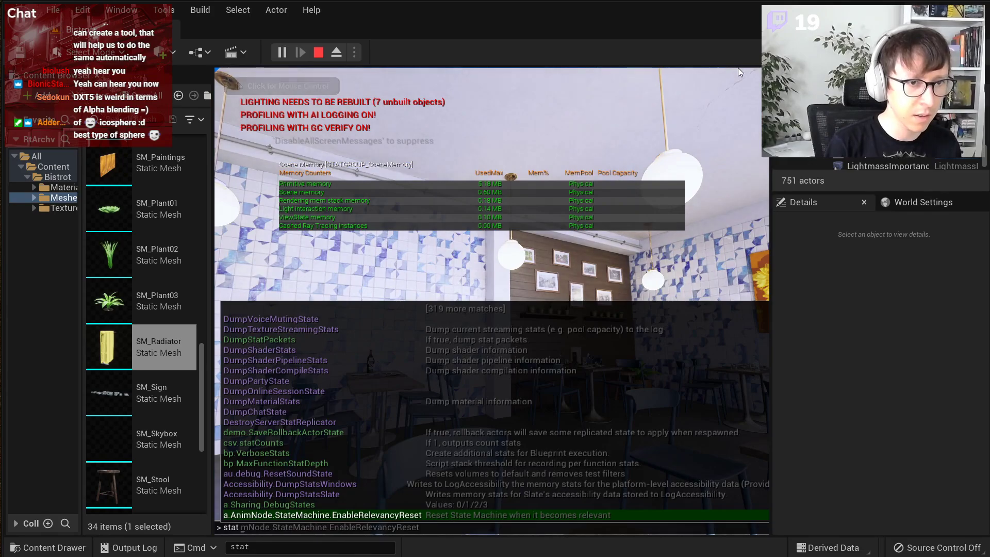
{"action": "type", "text": " meem"}
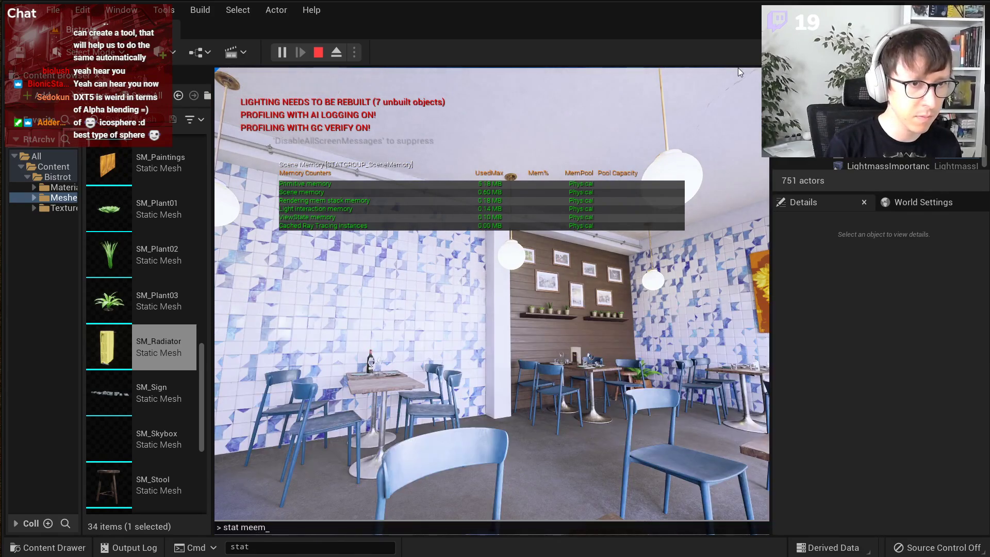
{"action": "key", "text": "BackSpace"}
{"action": "key", "text": "BackSpace"}
{"action": "key", "text": "BackSpace"}
{"action": "key", "text": "BackSpace"}
{"action": "type", "text": "sce"}
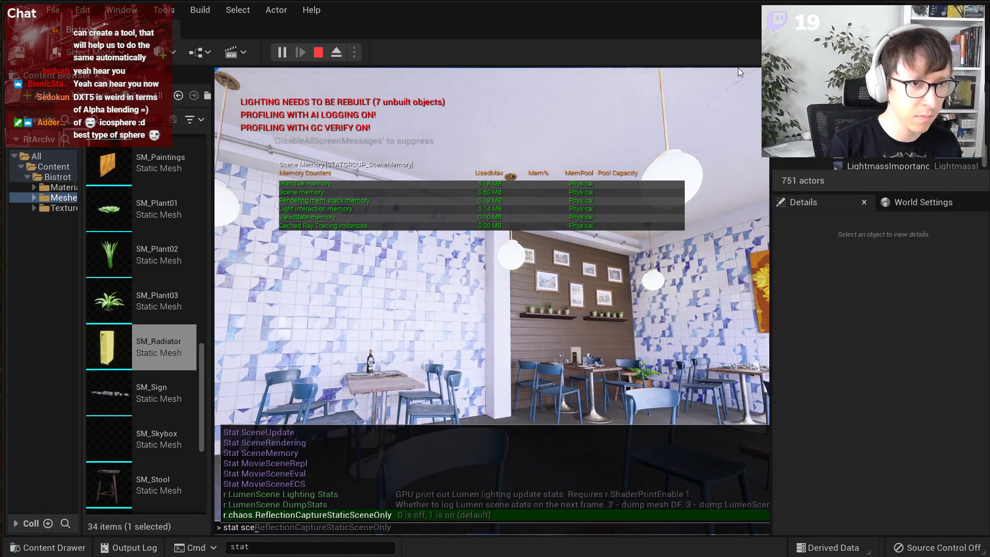
{"action": "key", "text": "BackSpace"}
{"action": "key", "text": "BackSpace"}
{"action": "key", "text": "BackSpace"}
{"action": "type", "text": "tex"}
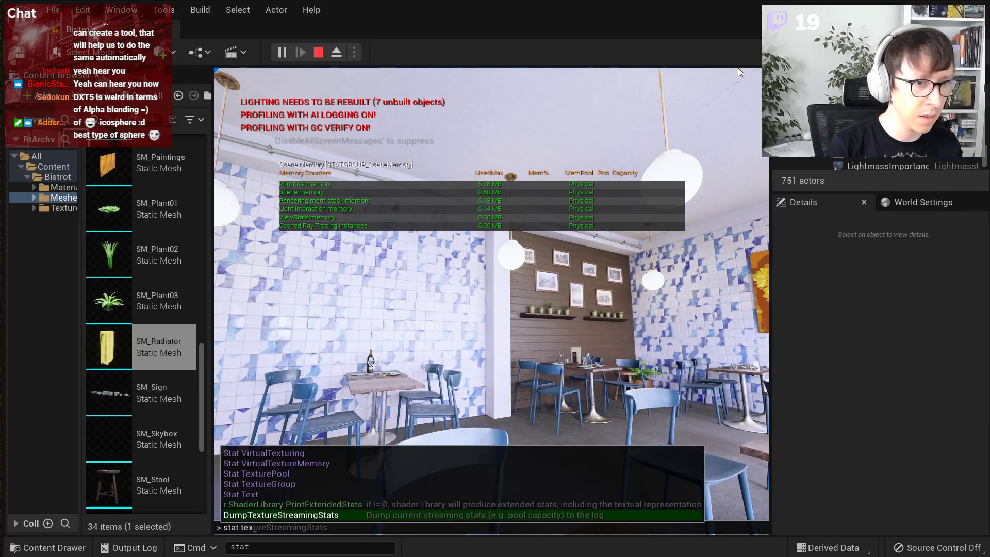
{"action": "key", "text": "Up"}
{"action": "key", "text": "Up"}
{"action": "key", "text": "Up"}
{"action": "key", "text": "Up"}
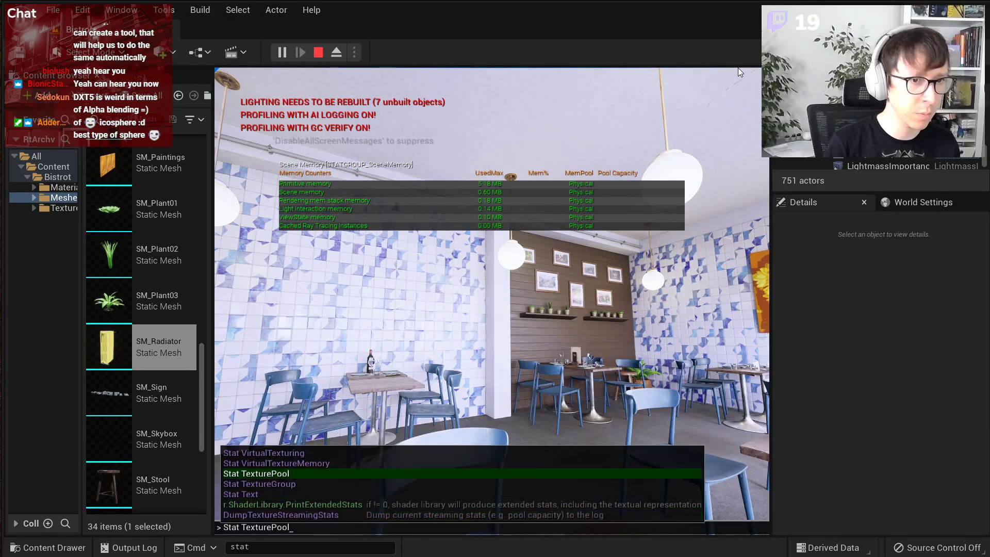
{"action": "key", "text": "Return"}
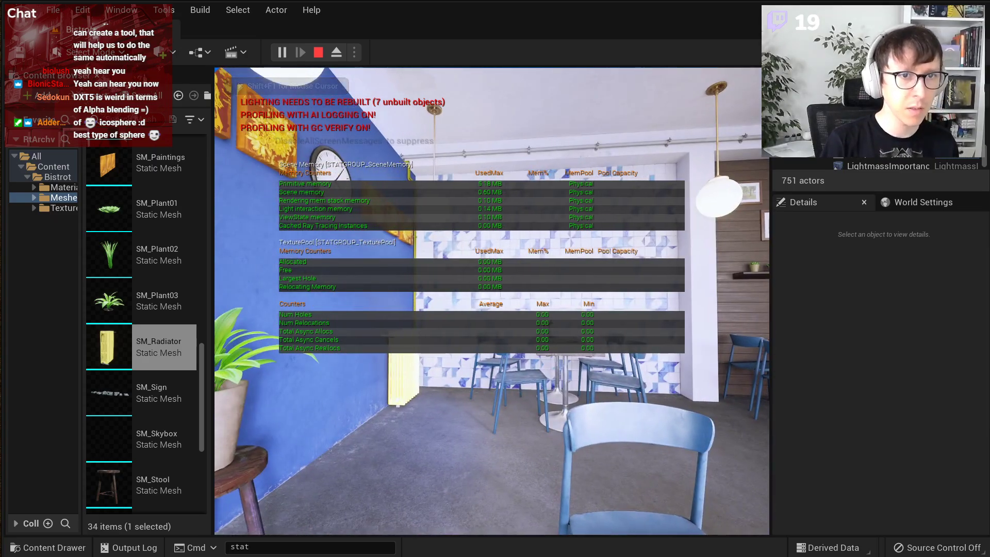
{"action": "key", "text": "w"}
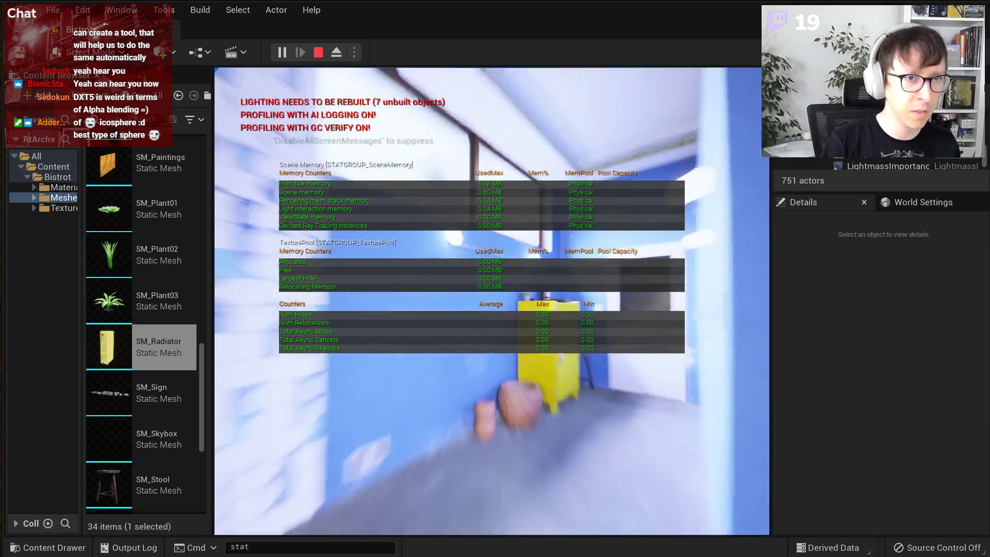
- Turn off the TexturePool statistics overlay in the running game with the Stat TexturePool console command
{"action": "key", "text": "s"}
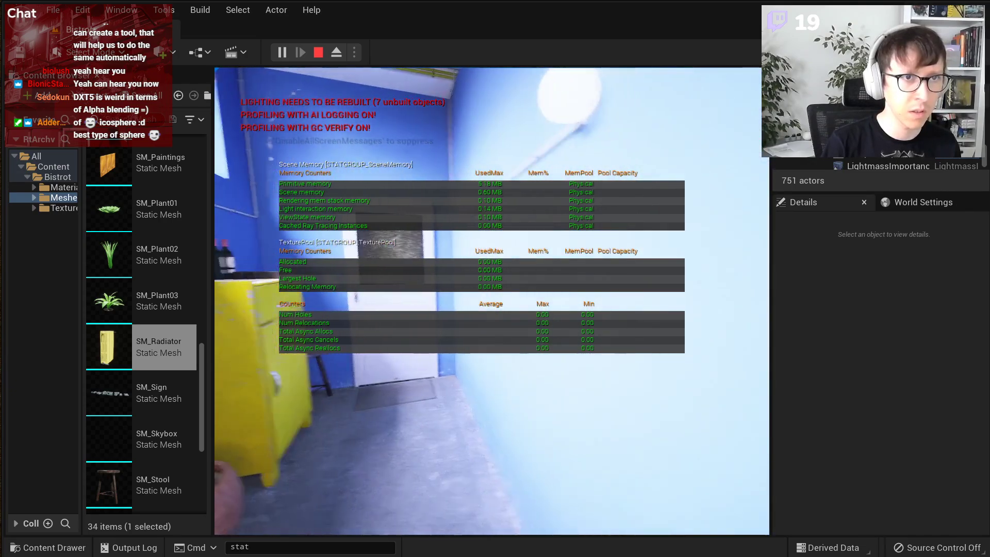
{"action": "key", "text": "grave"}
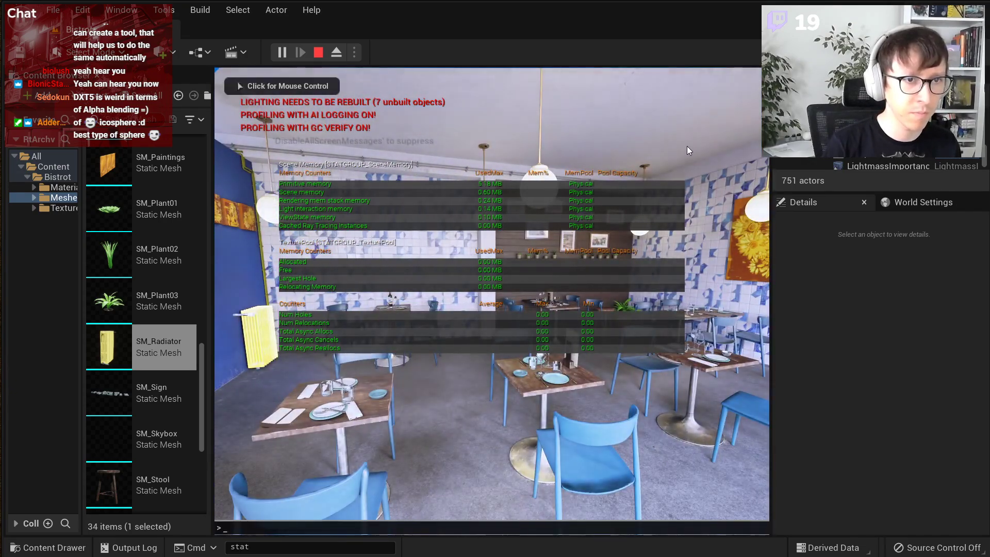
{"action": "key", "text": "Up"}
{"action": "key", "text": "Return"}
- Display the Direct3D 11 statistics in the running game with the console command Stat D3D11RHI
{"action": "key", "text": "grave"}
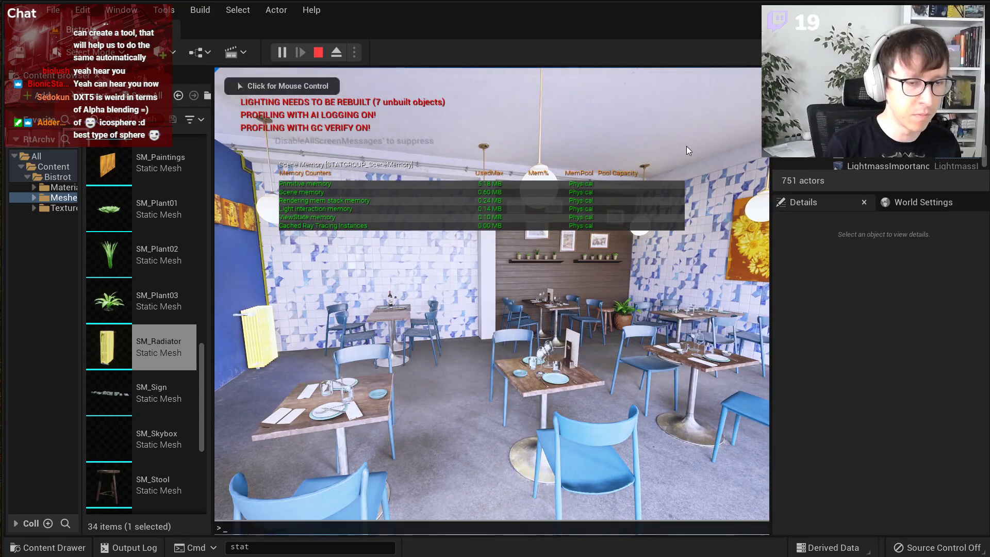
{"action": "type", "text": "stat dx"}
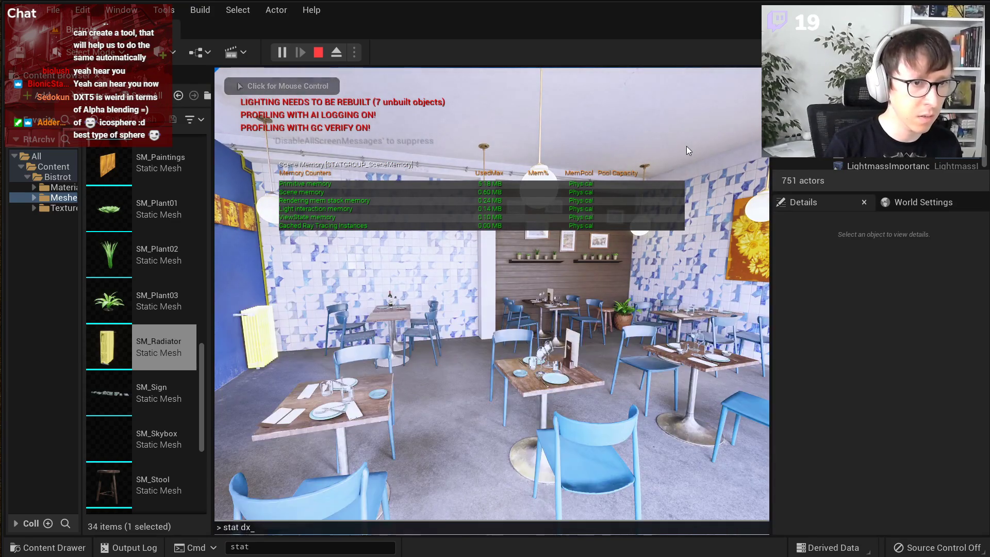
{"action": "key", "text": "BackSpace"}
{"action": "key", "text": "BackSpace"}
{"action": "key", "text": "BackSpace"}
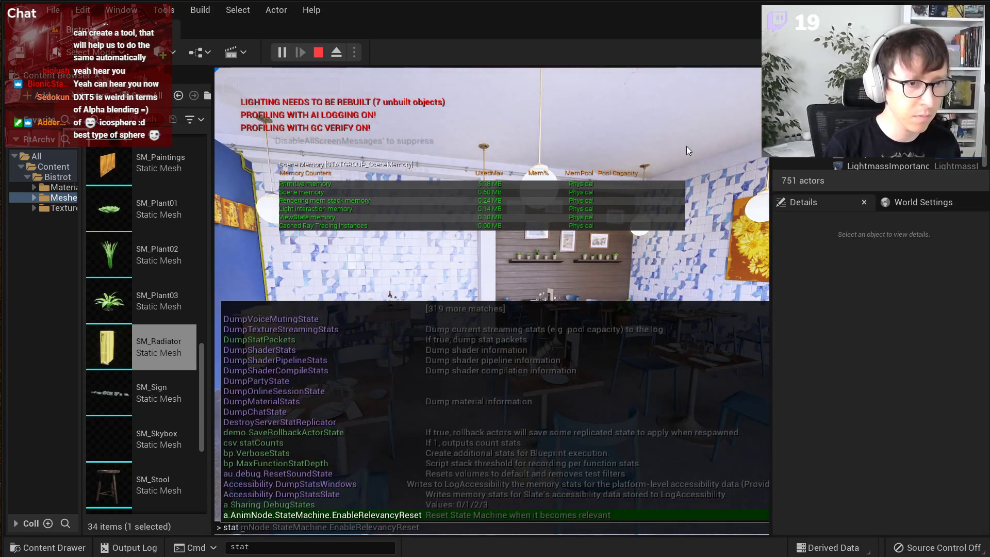
{"action": "type", "text": "d11"}
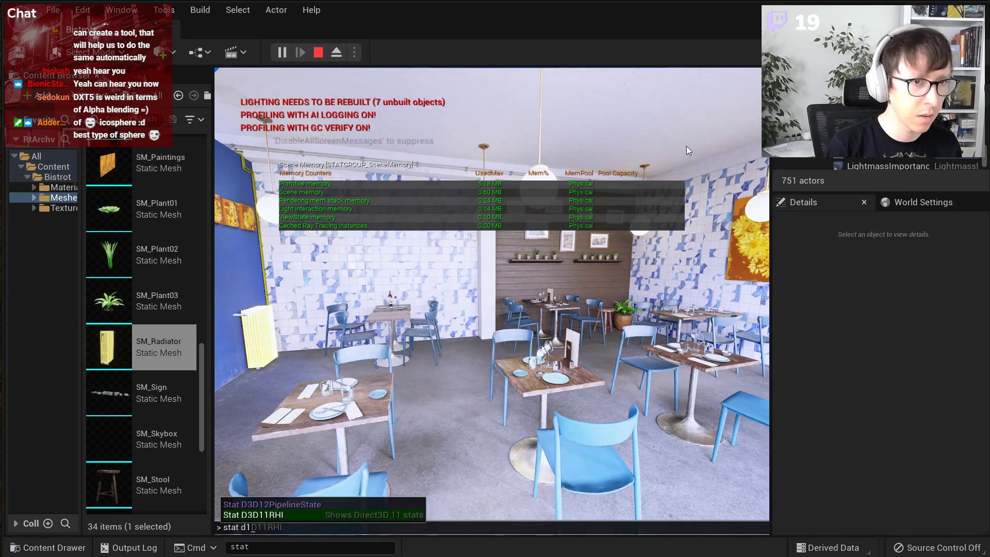
{"action": "key", "text": "Return"}
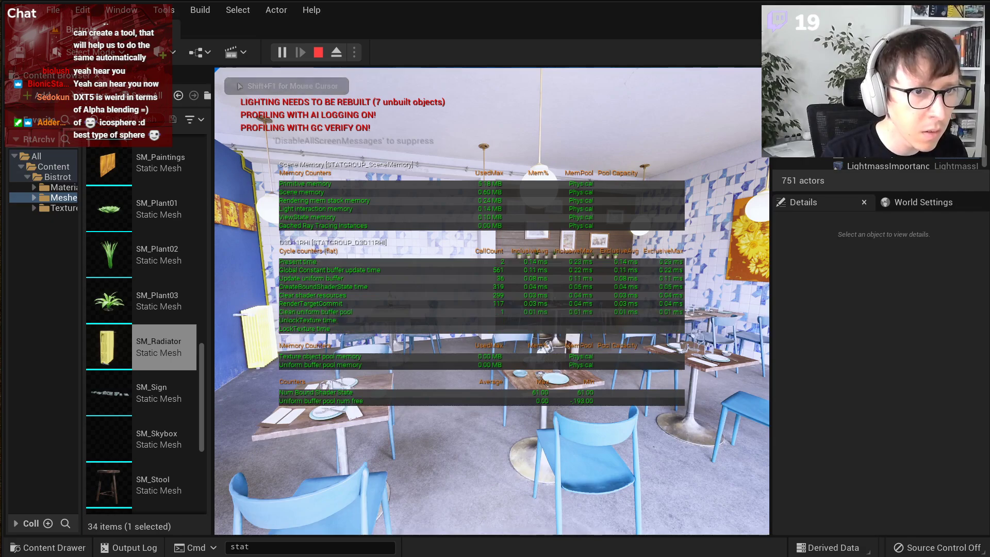
- Hide the D3D11RHI statistics by running the Stat D3D11RHI console command again
{"action": "key", "text": "grave"}
{"action": "key", "text": "Up"}
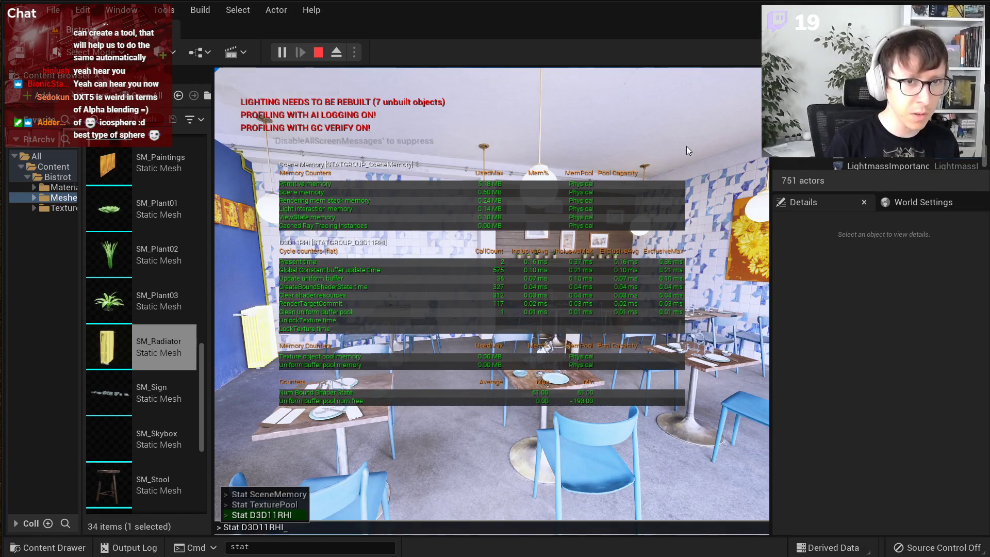
{"action": "key", "text": "Return"}
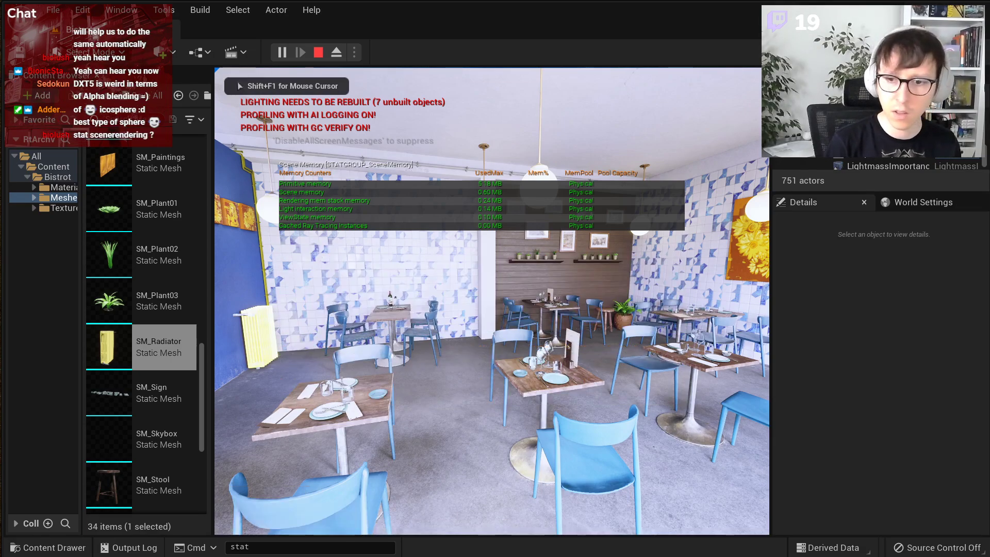
- Display the scene rendering statistics in the running game with the console command Stat SceneRendering
{"action": "key", "text": "grave"}
{"action": "type", "text": "stat scene"}
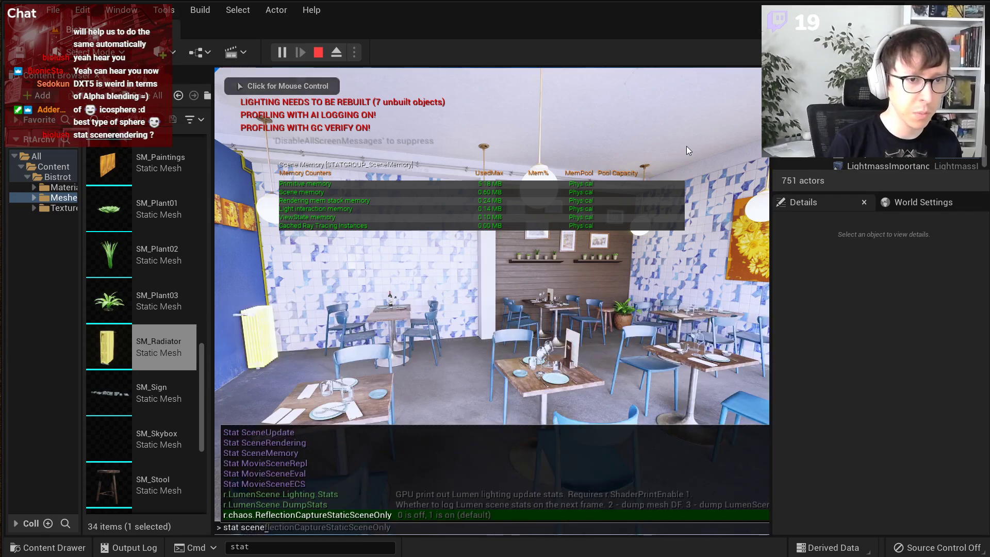
{"action": "key", "text": "Up"}
{"action": "key", "text": "Up"}
{"action": "key", "text": "Up"}
{"action": "key", "text": "Tab"}
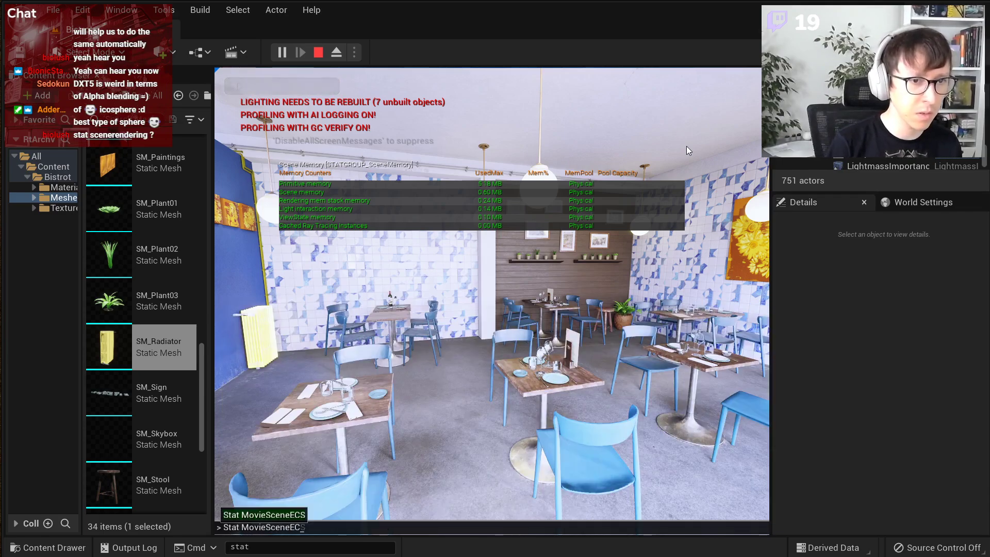
{"action": "key", "text": "BackSpace"}
{"action": "key", "text": "BackSpace"}
{"action": "key", "text": "BackSpace"}
{"action": "key", "text": "BackSpace"}
{"action": "key", "text": "BackSpace"}
{"action": "key", "text": "BackSpace"}
{"action": "key", "text": "BackSpace"}
{"action": "key", "text": "BackSpace"}
{"action": "key", "text": "BackSpace"}
{"action": "key", "text": "BackSpace"}
{"action": "key", "text": "BackSpace"}
{"action": "key", "text": "BackSpace"}
{"action": "type", "text": "scen"}
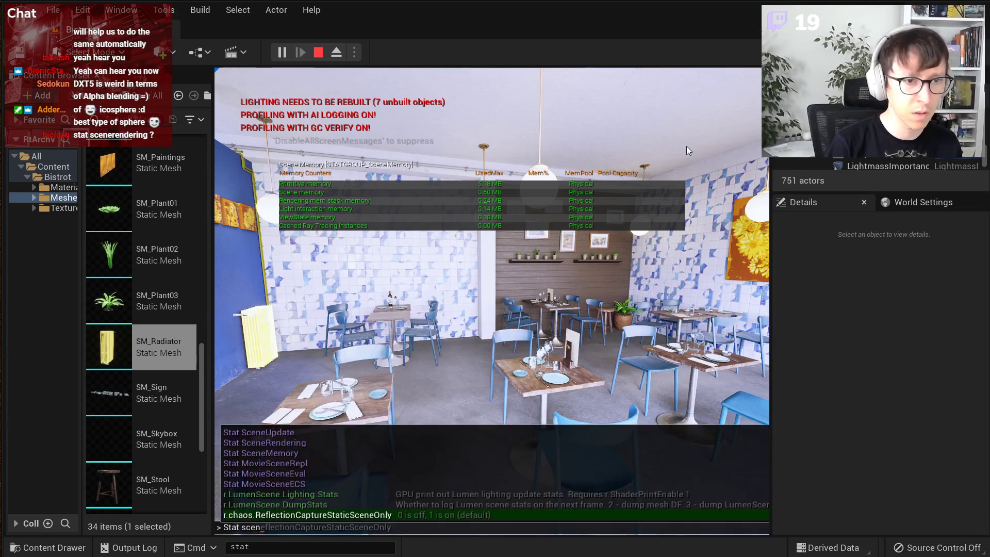
{"action": "type", "text": "erwe"}
{"action": "key", "text": "BackSpace"}
{"action": "key", "text": "BackSpace"}
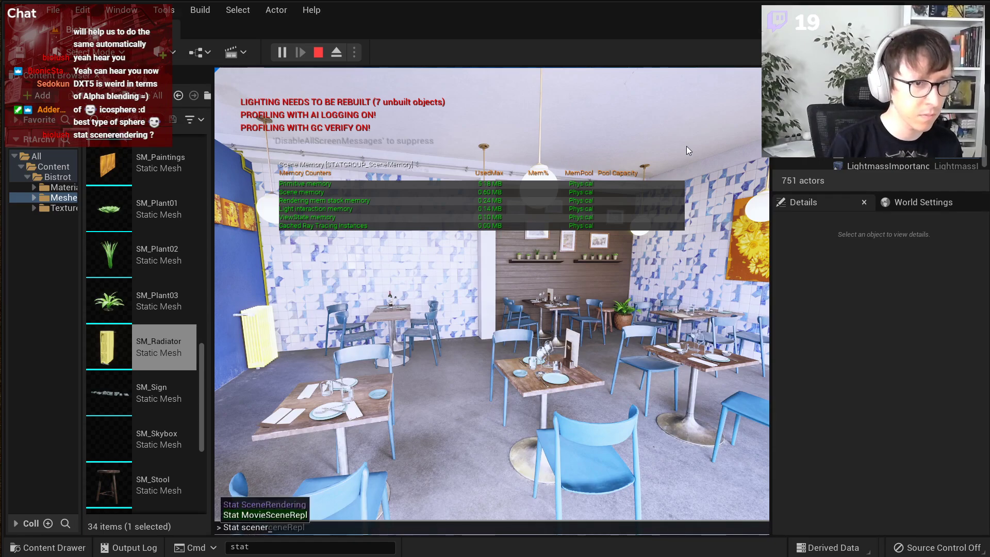
{"action": "key", "text": "Up"}
{"action": "key", "text": "Return"}
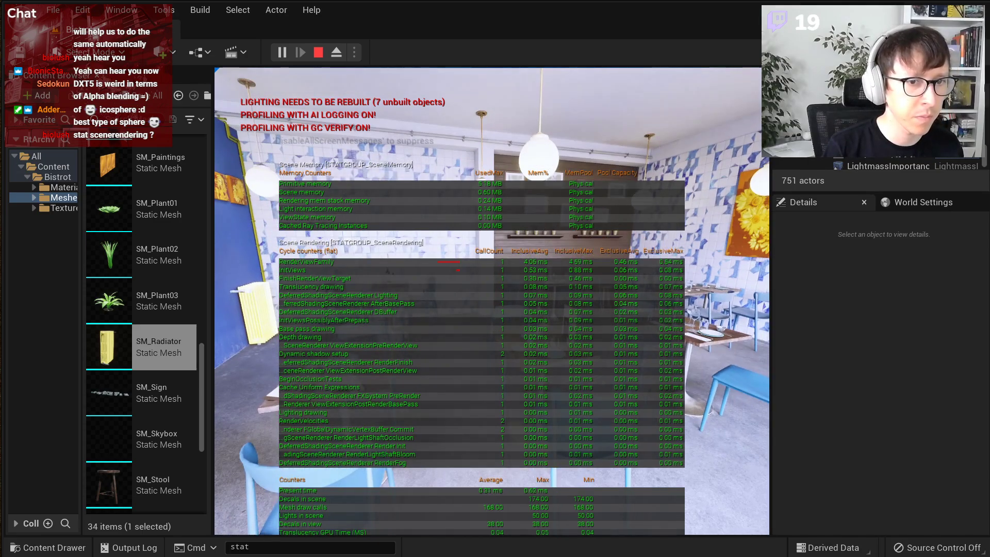
- Hide the scene rendering statistics by running Stat SceneRendering again
{"action": "key", "text": "grave"}
{"action": "key", "text": "Up"}
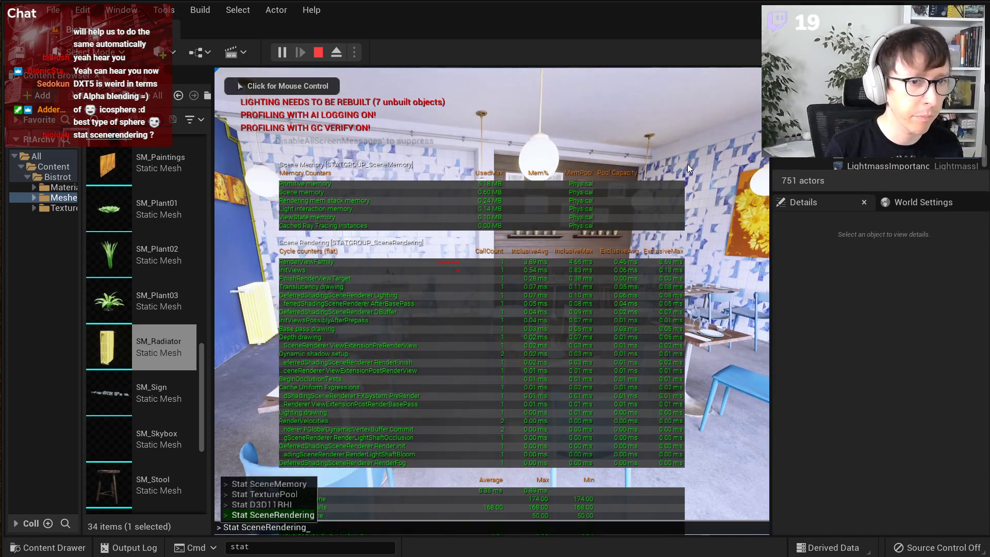
{"action": "key", "text": "Return"}
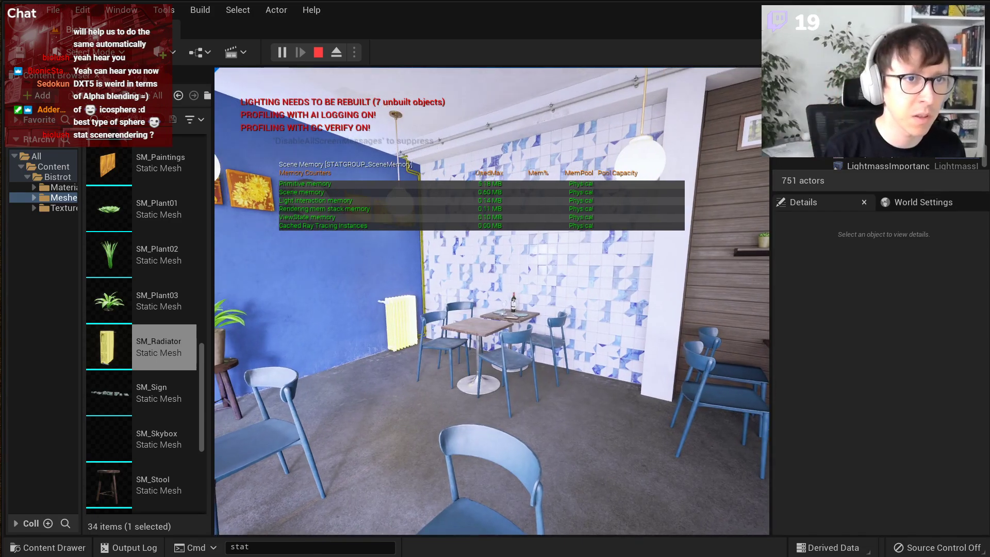
- Turn off the remaining SceneMemory statistics with Stat SceneMemory and stop the viewport play session
{"action": "key", "text": "grave"}
{"action": "key", "text": "Up"}
{"action": "key", "text": "Up"}
{"action": "key", "text": "Up"}
{"action": "key", "text": "Up"}
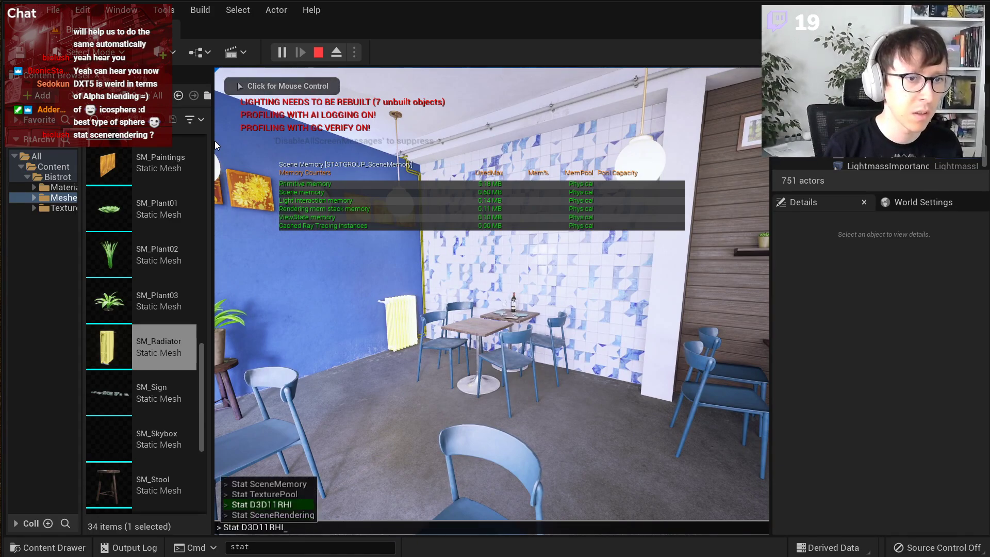
{"action": "key", "text": "Return"}
{"action": "key", "text": "Escape"}
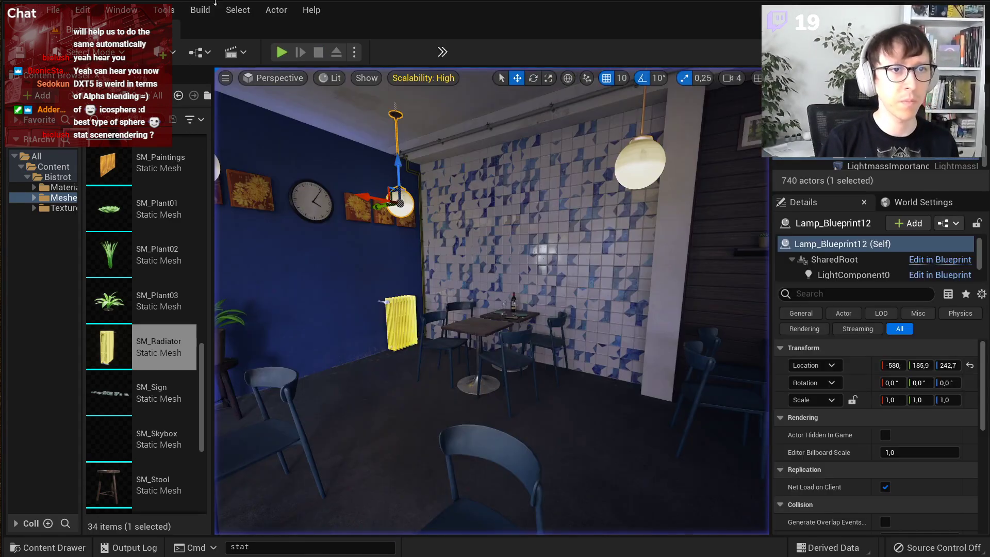
- Launch the level as a Standalone Game without saving the Bistrot level, and move the game window fully into view
{"action": "left_click", "coordinate": [354, 53]}
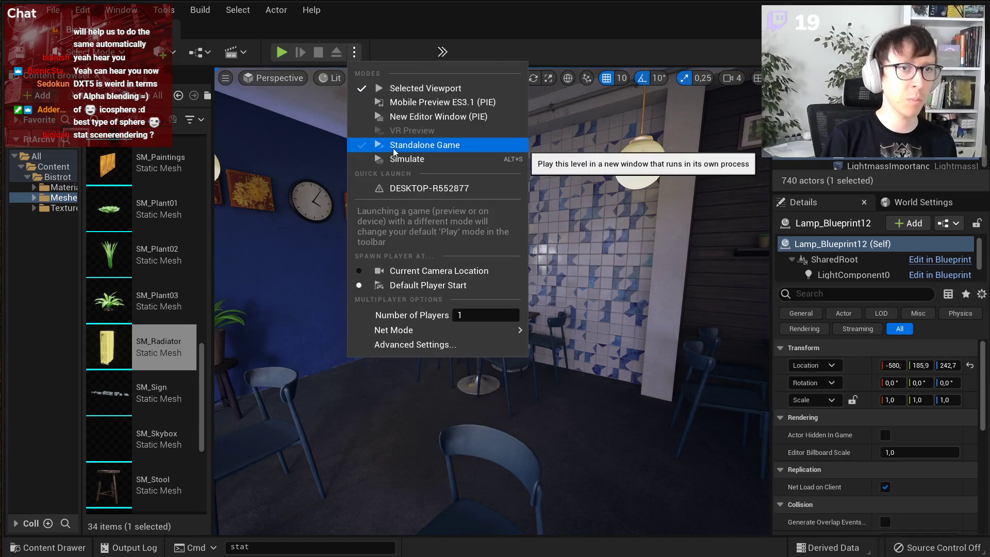
{"action": "left_click", "coordinate": [393, 146]}
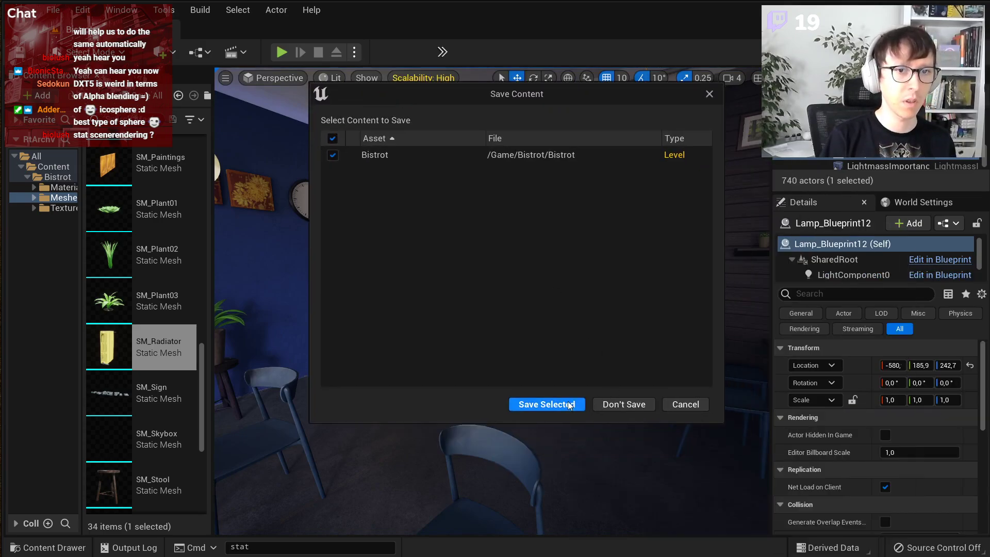
{"action": "left_click", "coordinate": [610, 406]}
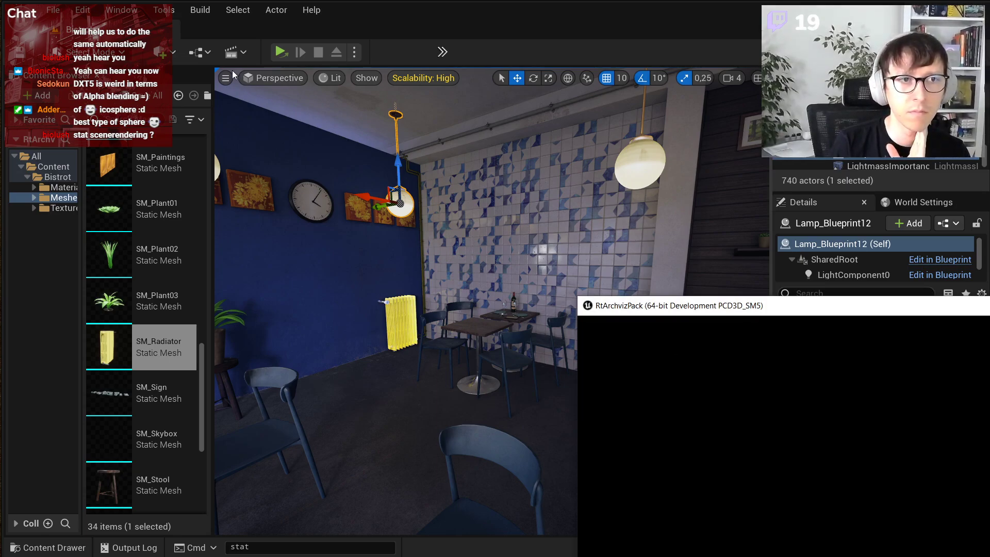
{"action": "key", "text": "Escape"}
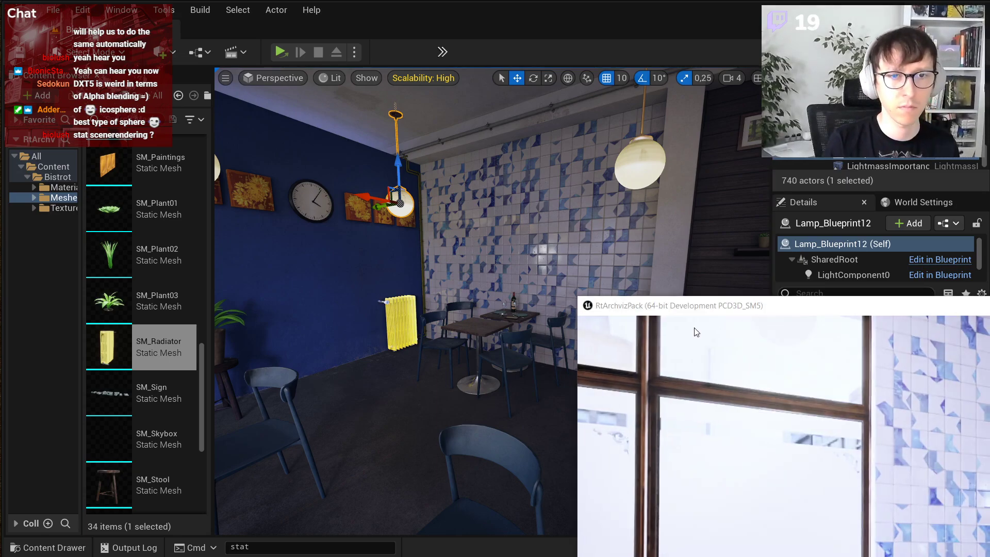
{"action": "key", "text": "alt+Tab"}
{"action": "left_click_drag", "start_coordinate": [953, 263], "coordinate": [601, 60]}
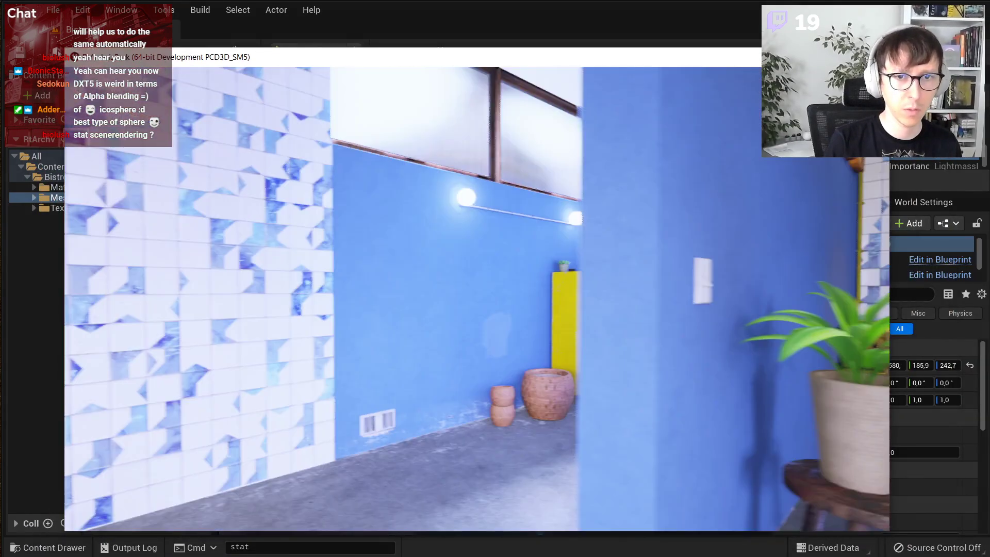
- Display the texture pool statistics in the standalone game with the console command Stat TexturePool
{"action": "key", "text": "w"}
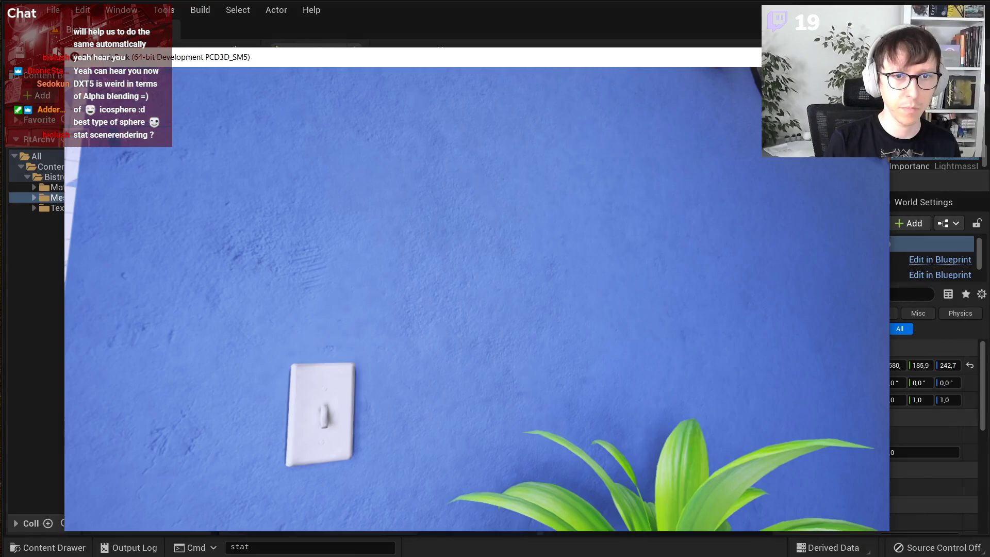
{"action": "key", "text": "grave"}
{"action": "type", "text": "sta"}
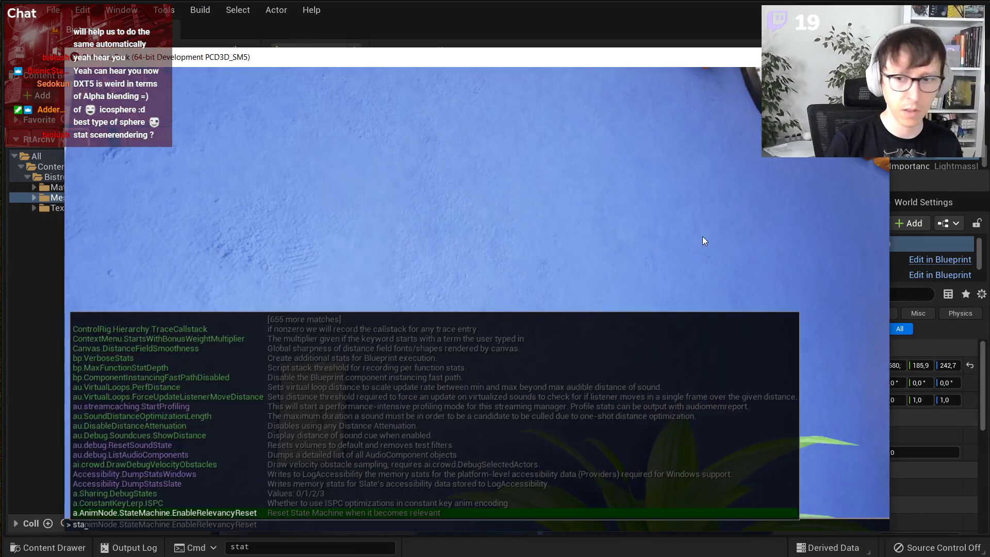
{"action": "type", "text": "t text"}
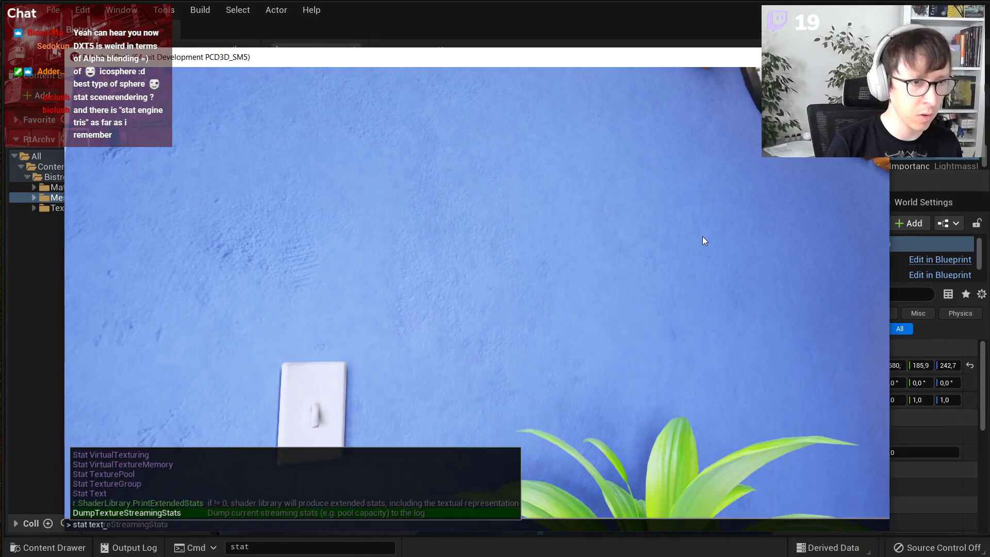
{"action": "key", "text": "Up"}
{"action": "key", "text": "Up"}
{"action": "key", "text": "Up"}
{"action": "key", "text": "Up"}
{"action": "key", "text": "Return"}
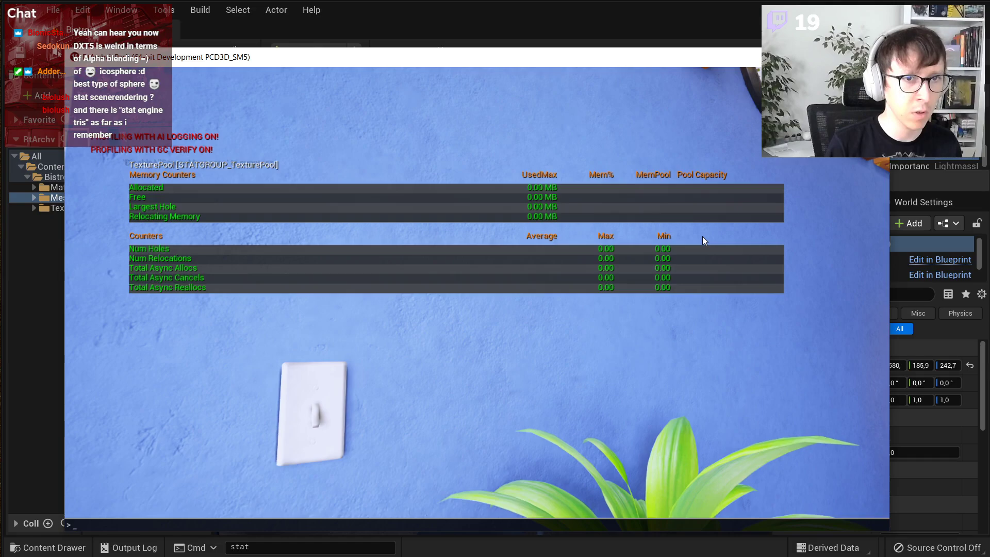
- Replace the TexturePool statistics in the standalone game with the Stat TextureGroup overlay
{"action": "key", "text": "Up"}
{"action": "key", "text": "Up"}
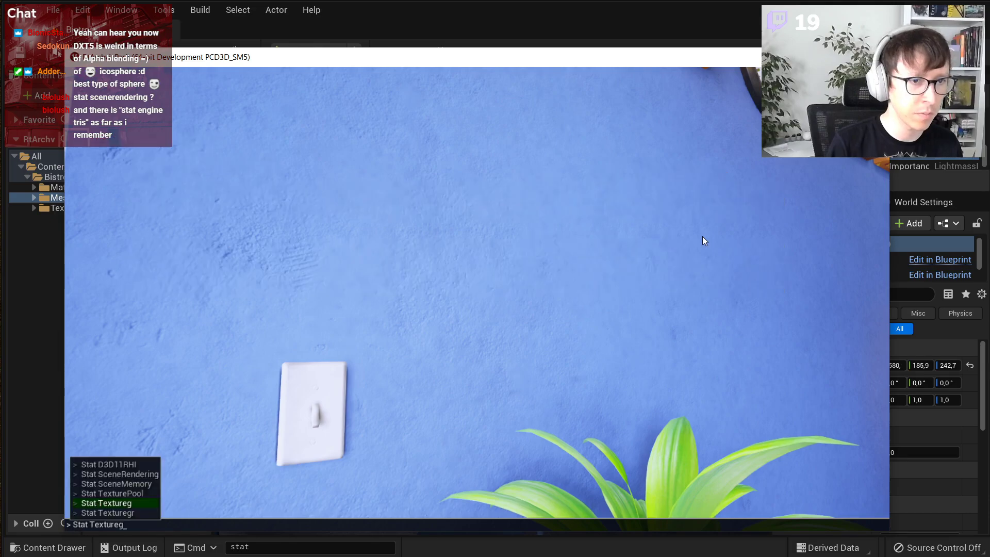
{"action": "key", "text": "Return"}
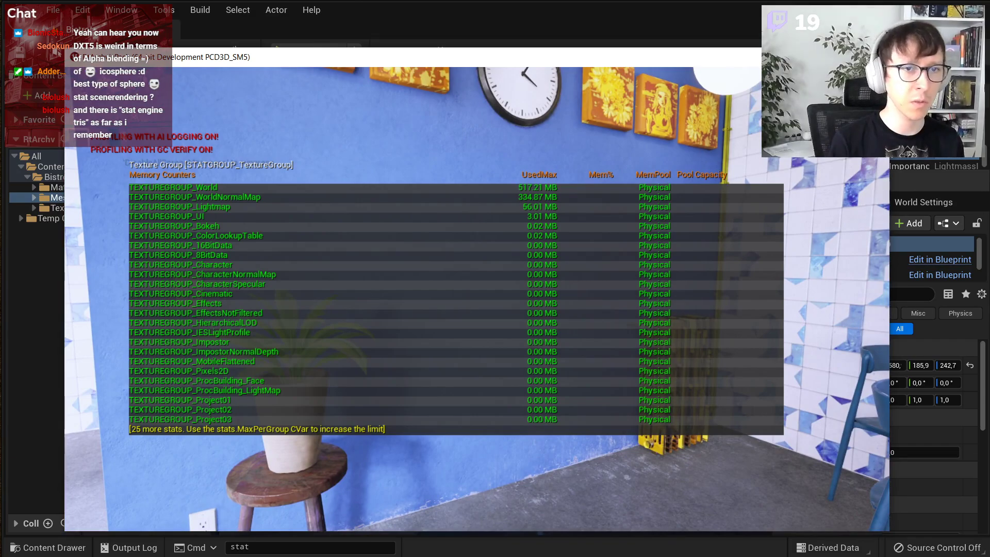
- Check the texture group memory while walking around the room, and hide the overlay with Stat TextureGroup
{"action": "key", "text": "s"}
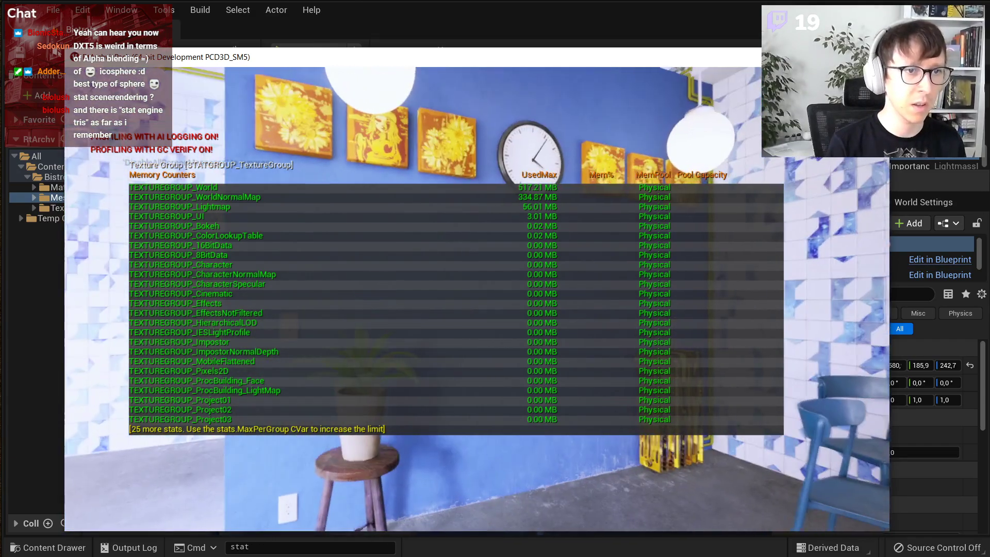
{"action": "key", "text": "w"}
{"action": "key", "text": "w"}
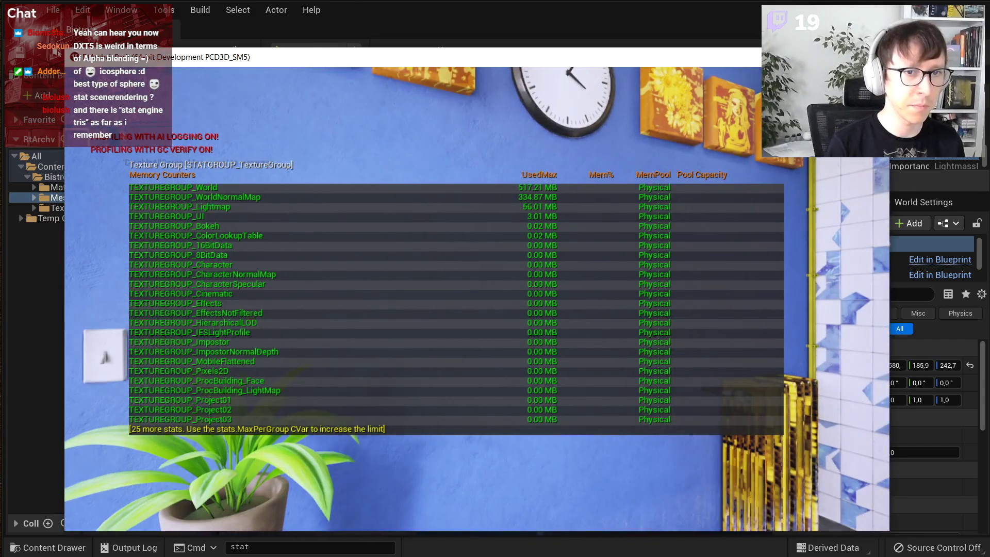
{"action": "key", "text": "grave"}
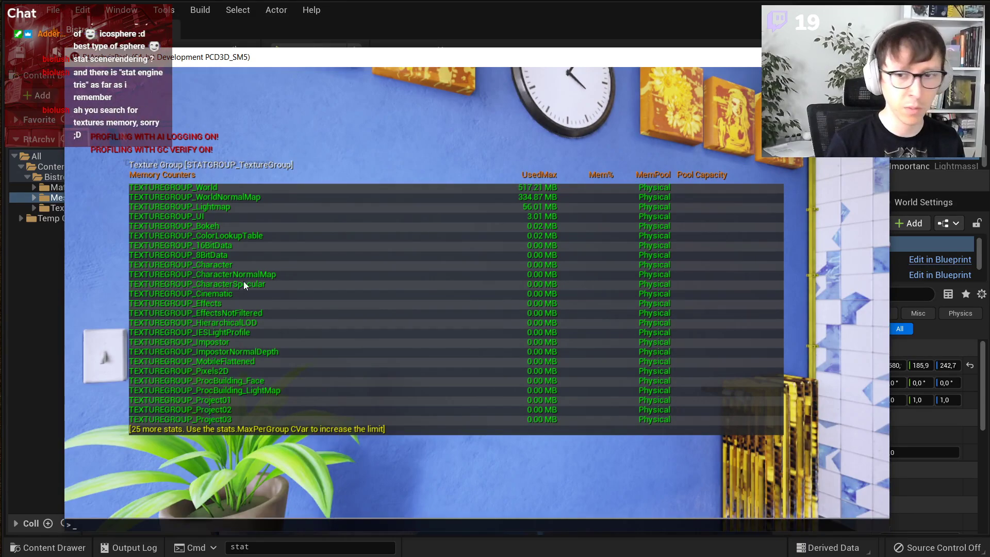
{"action": "key", "text": "Up"}
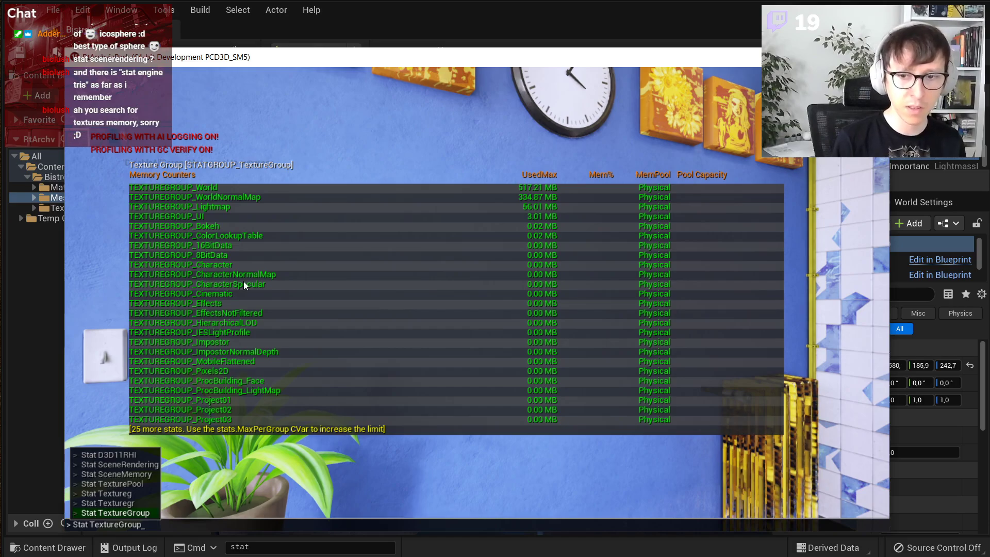
{"action": "key", "text": "Return"}
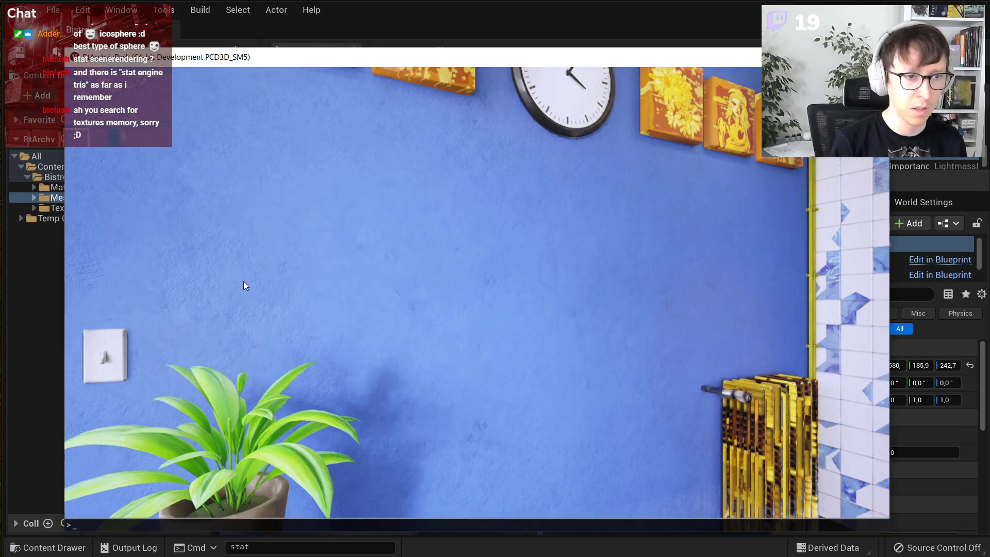
- Display the engine statistics in the standalone game with the console command Stat Engine
{"action": "key", "text": "grave"}
{"action": "type", "text": "stat enbg"}
{"action": "key", "text": "BackSpace"}
{"action": "type", "text": "gi"}
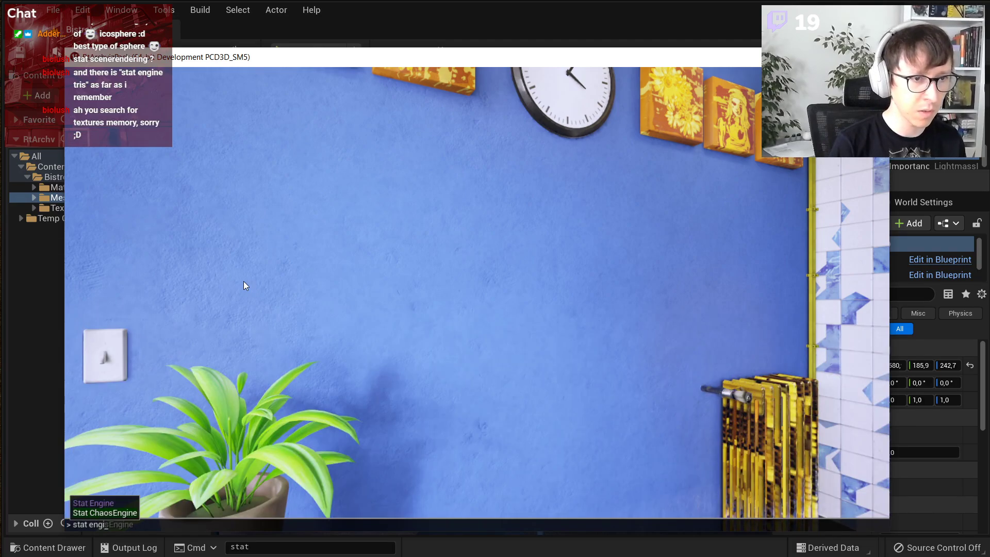
{"action": "type", "text": "ne"}
{"action": "key", "text": "Return"}
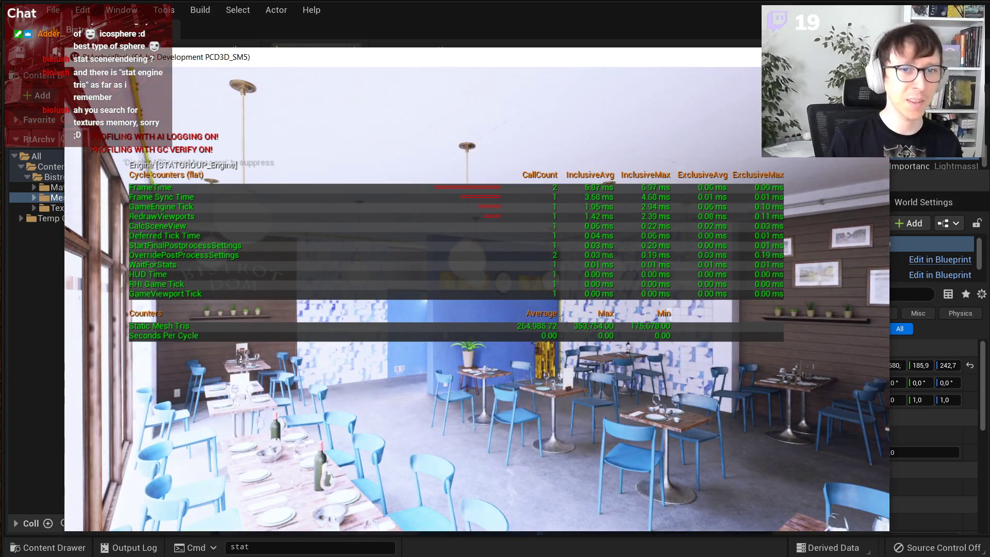
- Hide the engine statistics overlay by running Stat Engine again
{"action": "key", "text": "grave"}
{"action": "key", "text": "Up"}
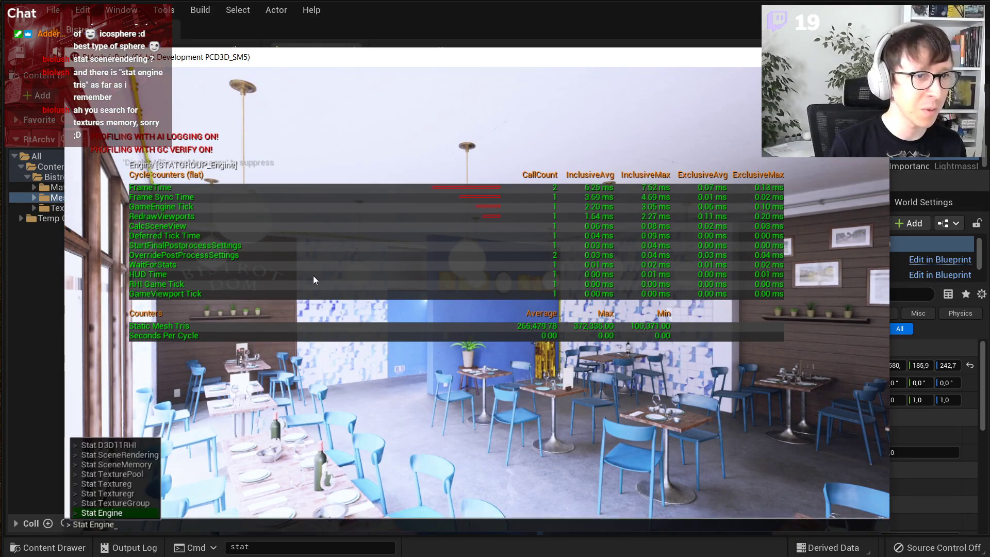
{"action": "key", "text": "Return"}
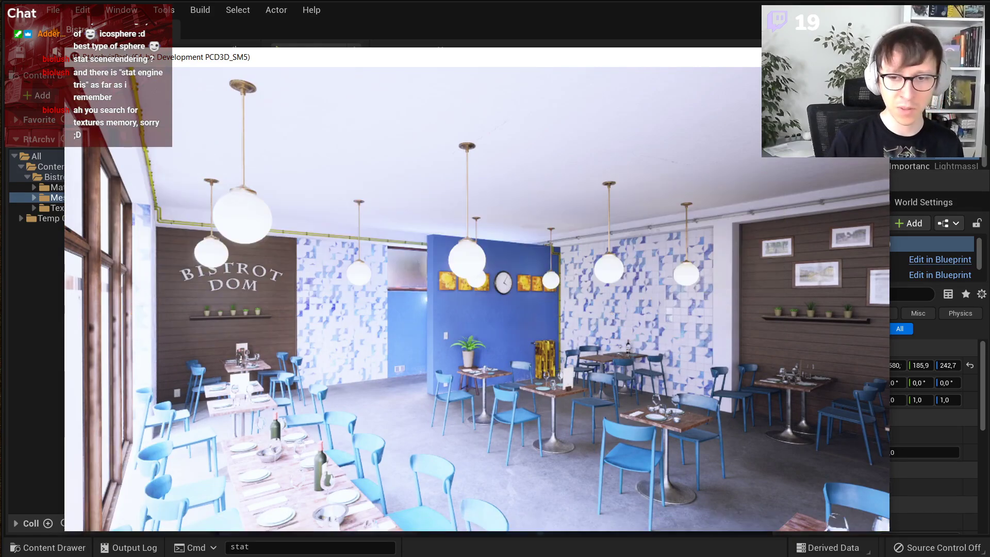
- Search the console's command suggestions for a stat command covering scene or static mesh data
{"action": "key", "text": "grave"}
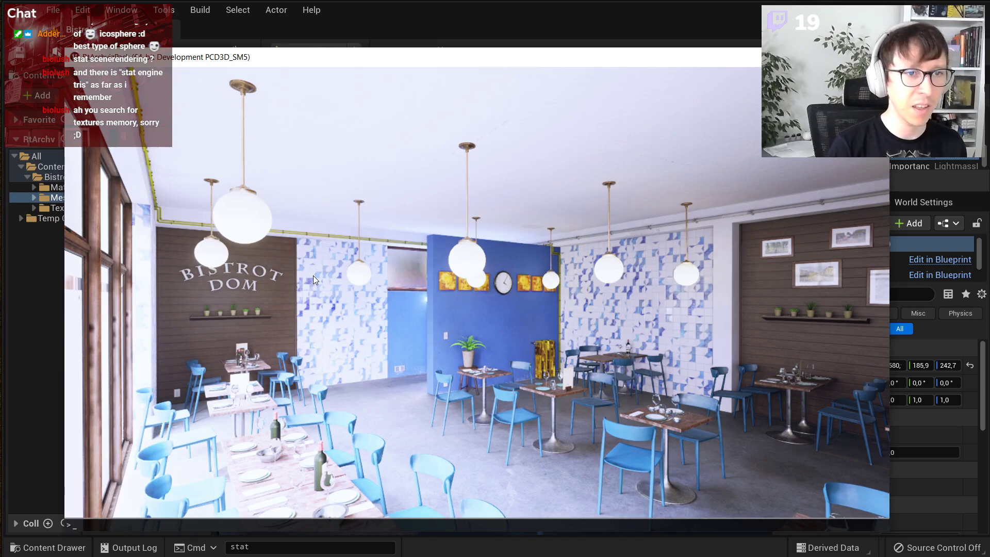
{"action": "type", "text": "stat sc"}
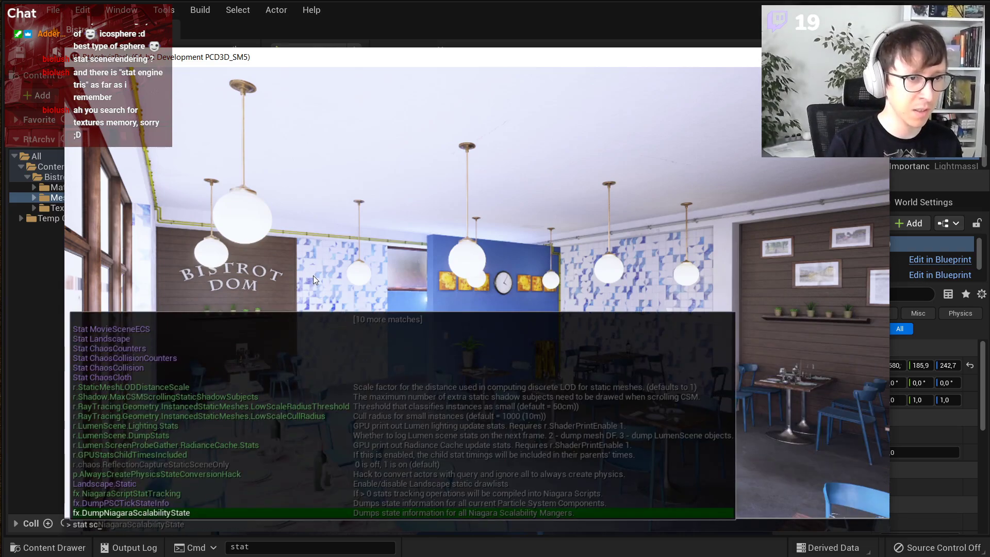
{"action": "key", "text": "BackSpace"}
{"action": "key", "text": "BackSpace"}
{"action": "type", "text": "mesh"}
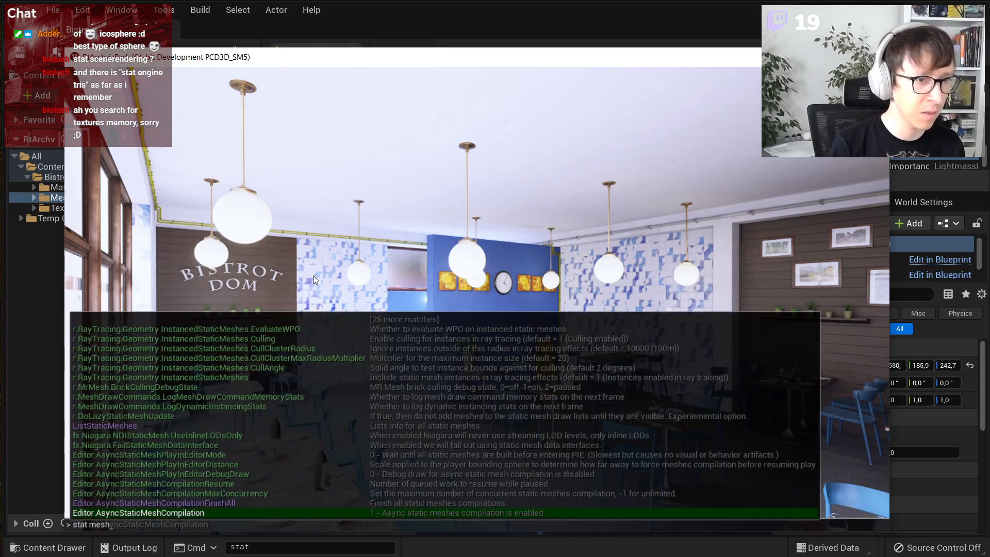
{"action": "key", "text": "BackSpace"}
{"action": "key", "text": "BackSpace"}
{"action": "type", "text": "e"}
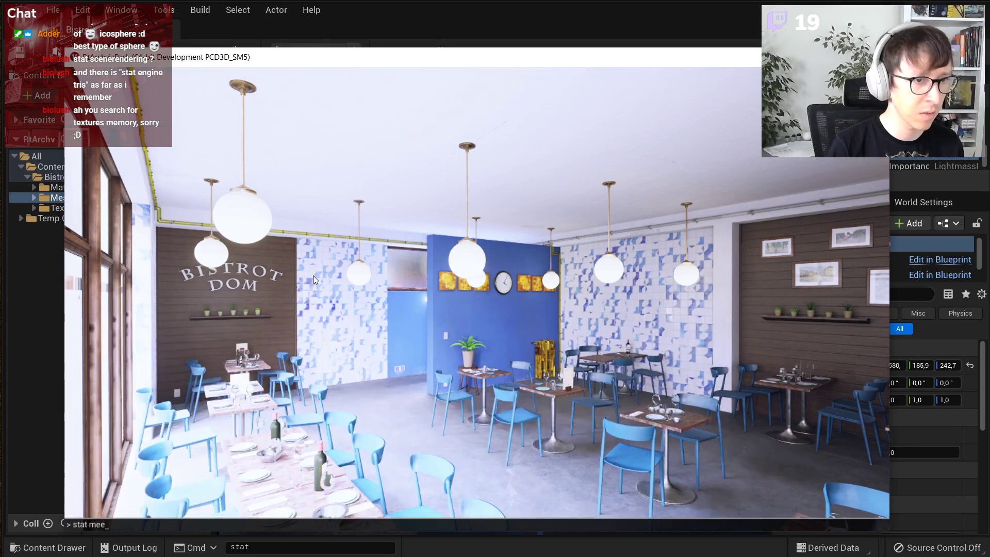
{"action": "key", "text": "BackSpace"}
{"action": "key", "text": "BackSpace"}
{"action": "key", "text": "BackSpace"}
{"action": "type", "text": "staticm"}
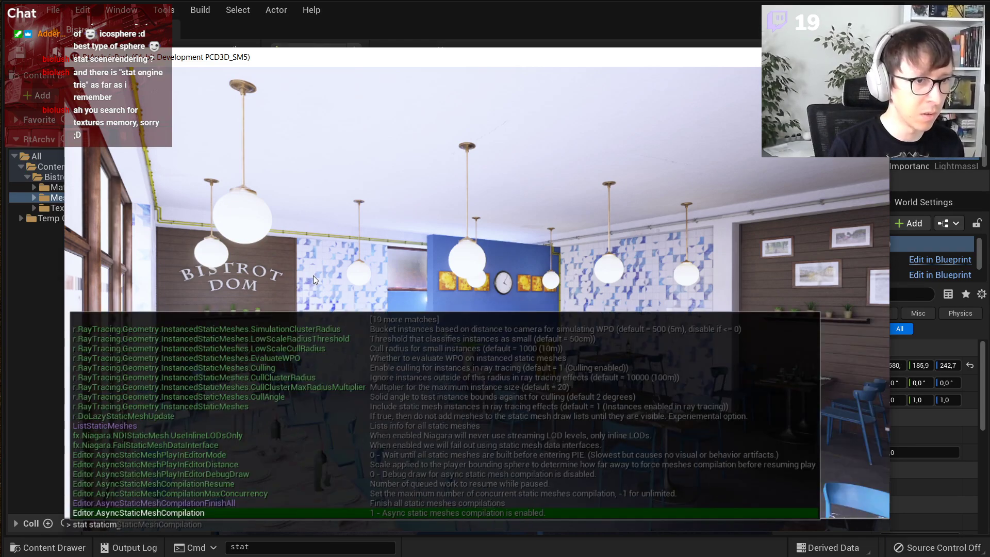
{"action": "key", "text": "BackSpace"}
{"action": "key", "text": "BackSpace"}
{"action": "key", "text": "BackSpace"}
{"action": "key", "text": "BackSpace"}
{"action": "key", "text": "BackSpace"}
{"action": "key", "text": "BackSpace"}
{"action": "key", "text": "BackSpace"}
{"action": "key", "text": "BackSpace"}
{"action": "key", "text": "BackSpace"}
{"action": "key", "text": "BackSpace"}
{"action": "key", "text": "BackSpace"}
{"action": "key", "text": "BackSpace"}
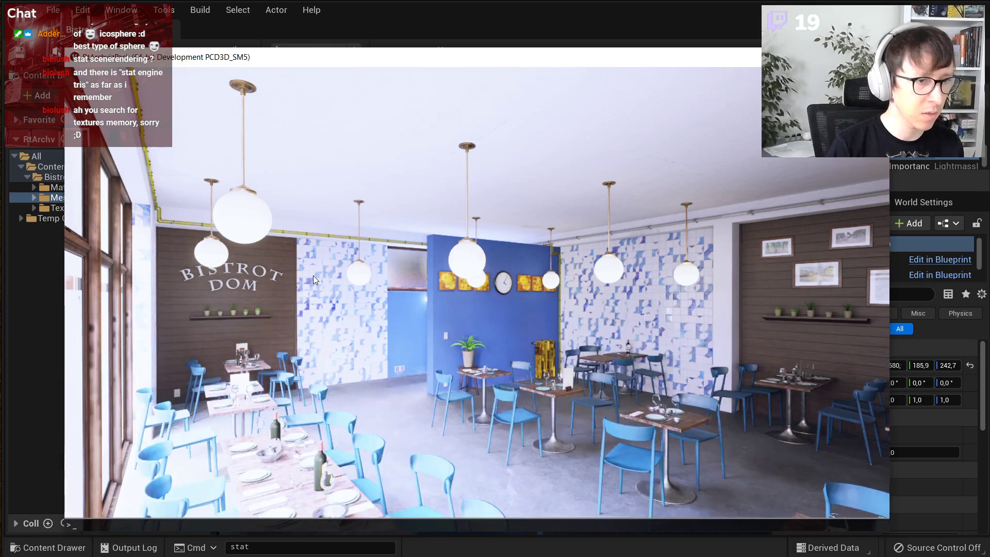
- Search the stat commands for memory and display the Stat MemoryStaticMesh overlay
{"action": "type", "text": "stat mem"}
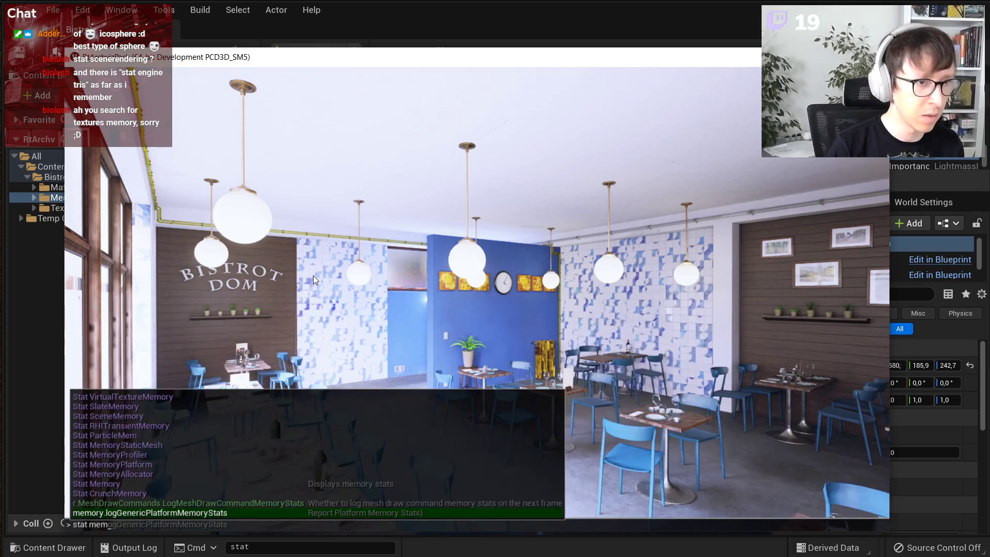
{"action": "key", "text": "Up"}
{"action": "key", "text": "Up"}
{"action": "key", "text": "Up"}
{"action": "key", "text": "Up"}
{"action": "key", "text": "Up"}
{"action": "key", "text": "Up"}
{"action": "key", "text": "Up"}
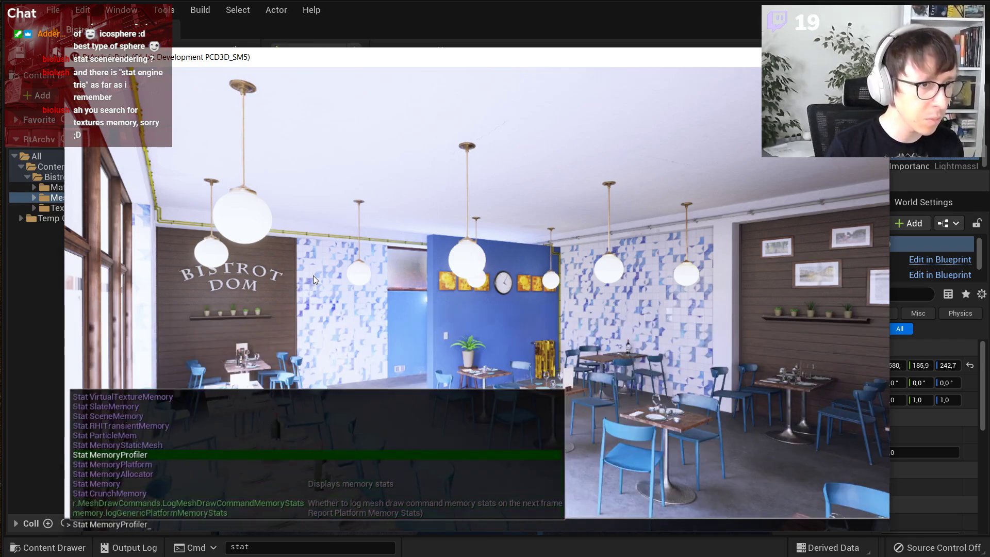
{"action": "key", "text": "Return"}
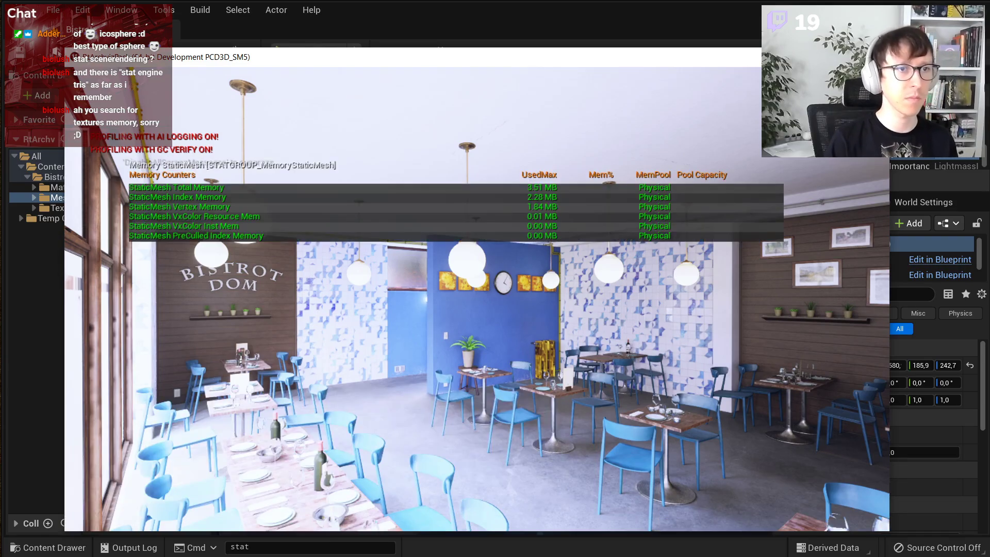
- Check the static mesh memory while walking around the room, and hide the overlay with Stat MemoryStaticMesh
{"action": "key", "text": "w"}
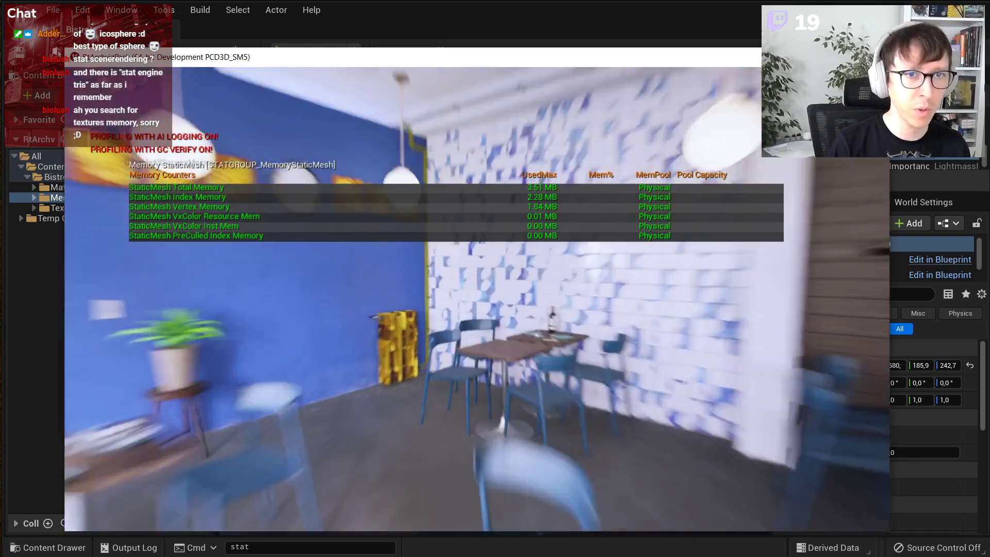
{"action": "key", "text": "s"}
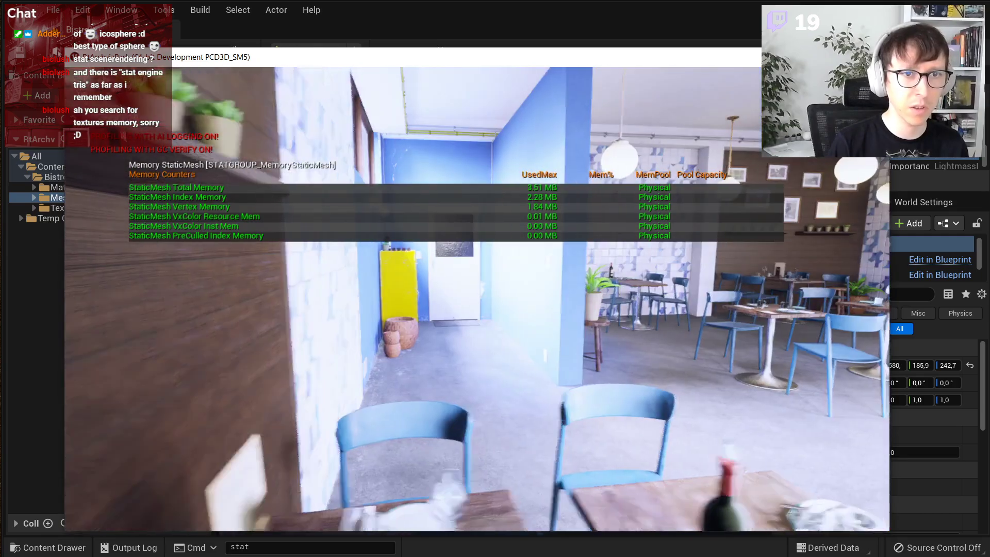
{"action": "key", "text": "grave"}
{"action": "key", "text": "Up"}
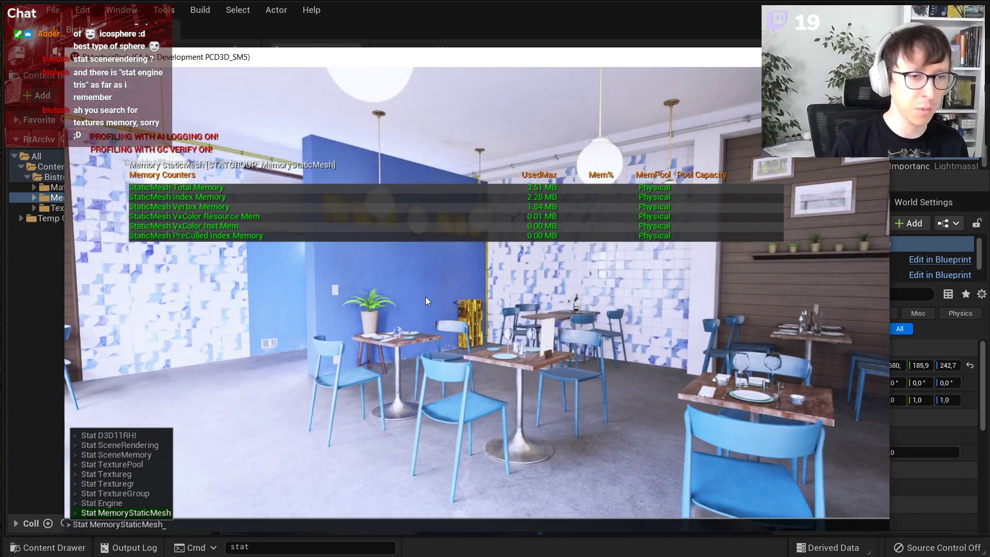
{"action": "key", "text": "Return"}
- Move closer to the blue wall and display the Stat TextureGroup overlay again in the standalone game
{"action": "key", "text": "w"}
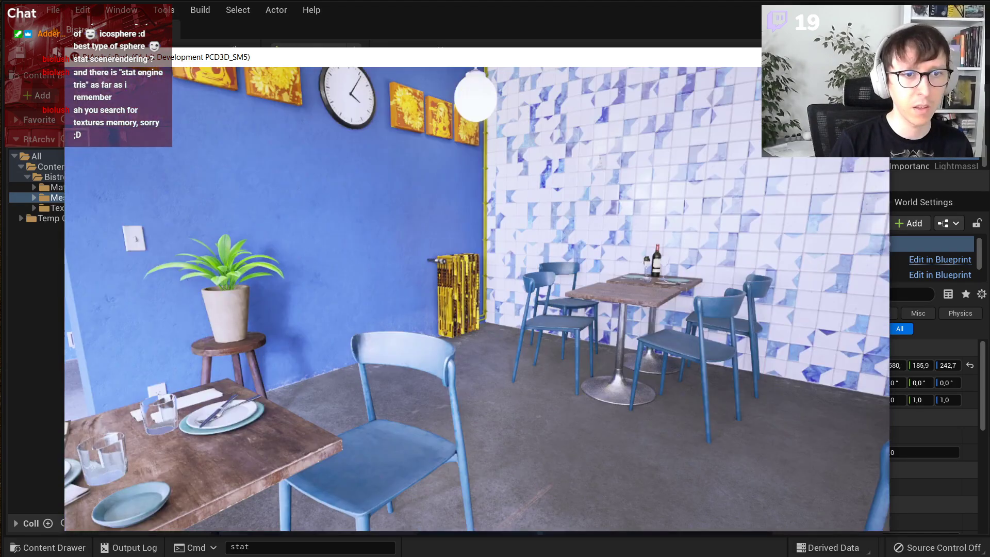
{"action": "key", "text": "s"}
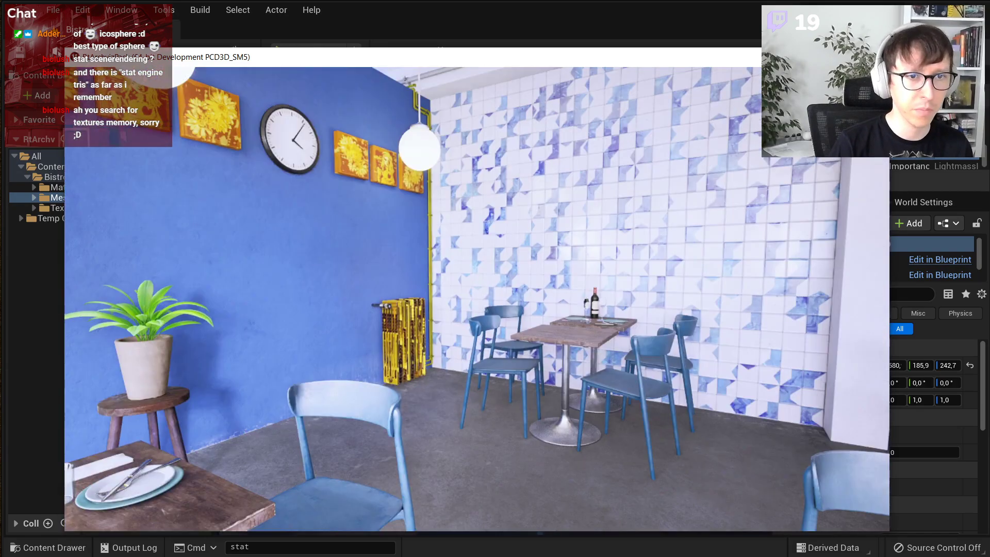
{"action": "key", "text": "grave"}
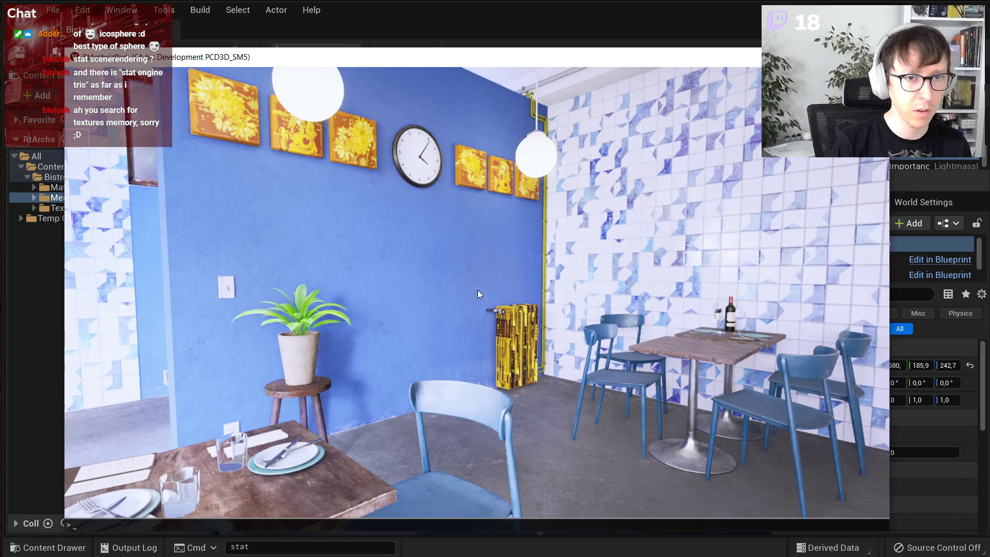
{"action": "key", "text": "Up"}
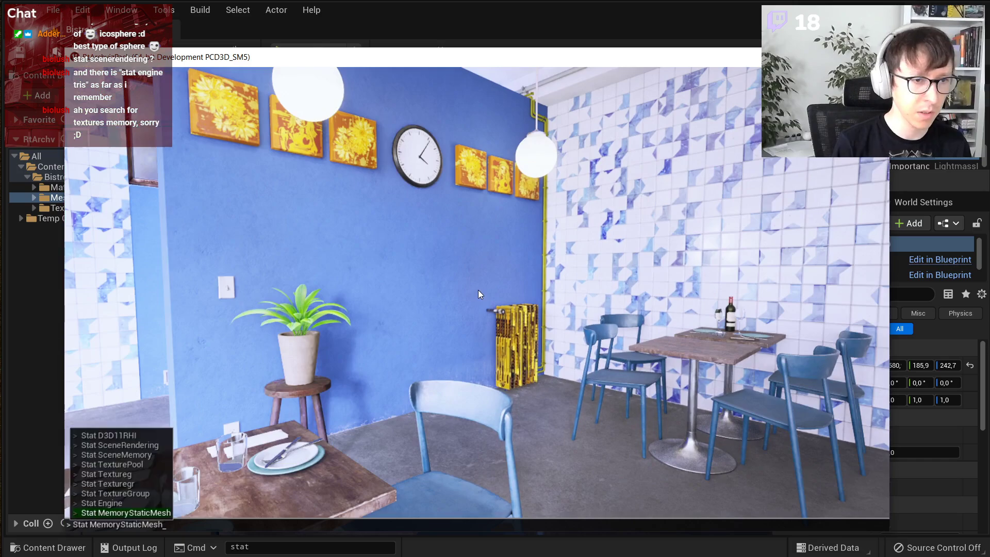
{"action": "key", "text": "Up"}
{"action": "key", "text": "Up"}
{"action": "key", "text": "Return"}
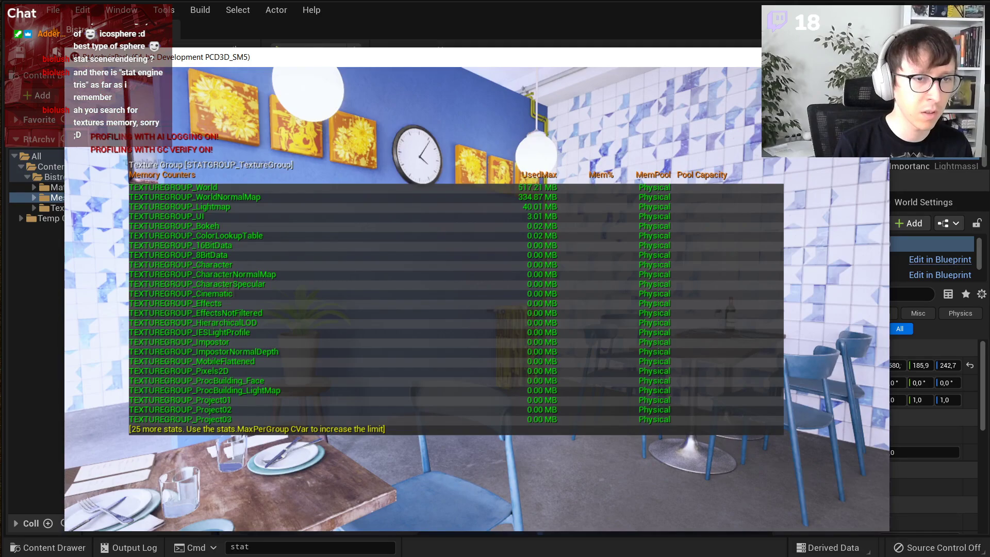
- Search the console's variable suggestions with r.texture and r.bia for a texture quality setting
{"action": "key", "text": "grave"}
{"action": "type", "text": "r.texty"}
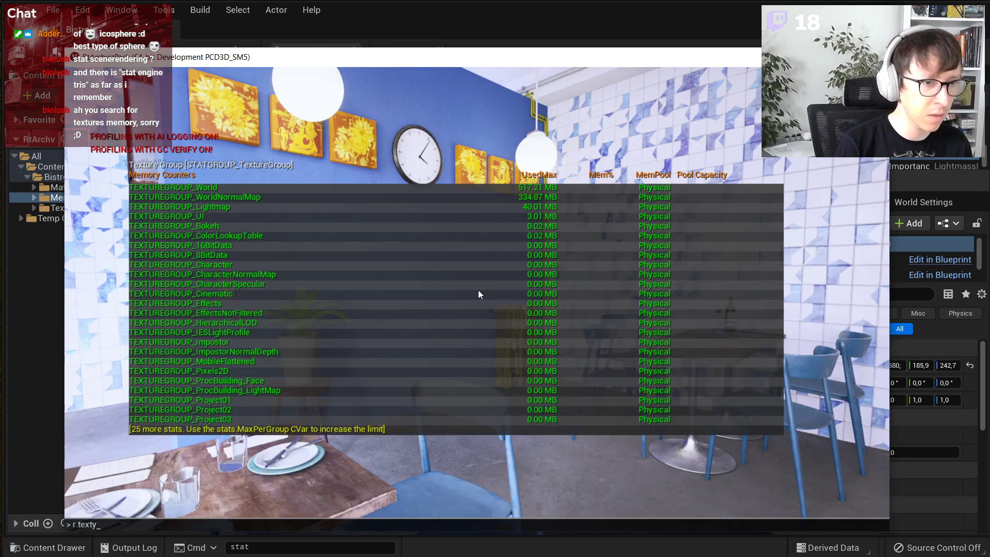
{"action": "key", "text": "BackSpace"}
{"action": "type", "text": "ure"}
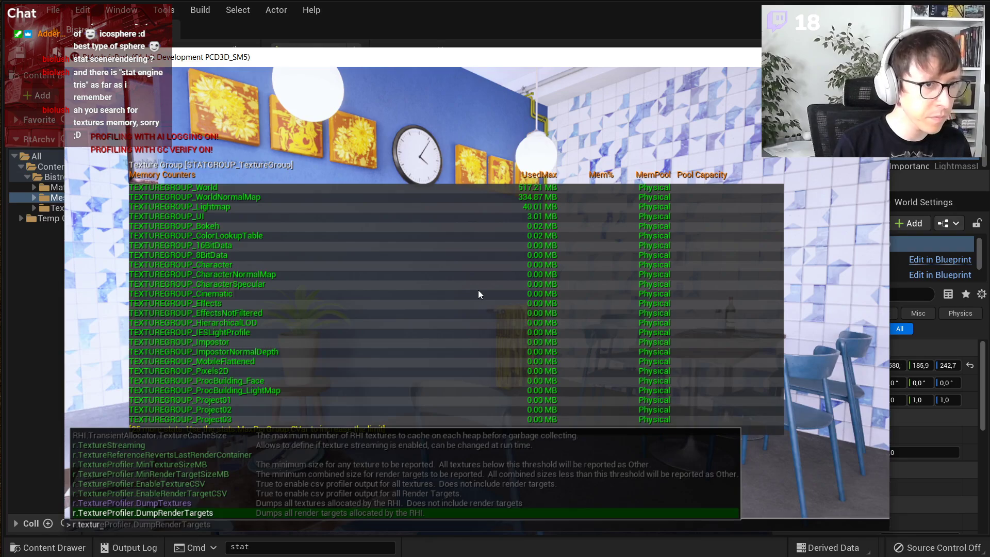
{"action": "key", "text": "BackSpace"}
{"action": "key", "text": "BackSpace"}
{"action": "key", "text": "BackSpace"}
{"action": "key", "text": "BackSpace"}
{"action": "key", "text": "BackSpace"}
{"action": "key", "text": "BackSpace"}
{"action": "key", "text": "BackSpace"}
{"action": "type", "text": "bia"}
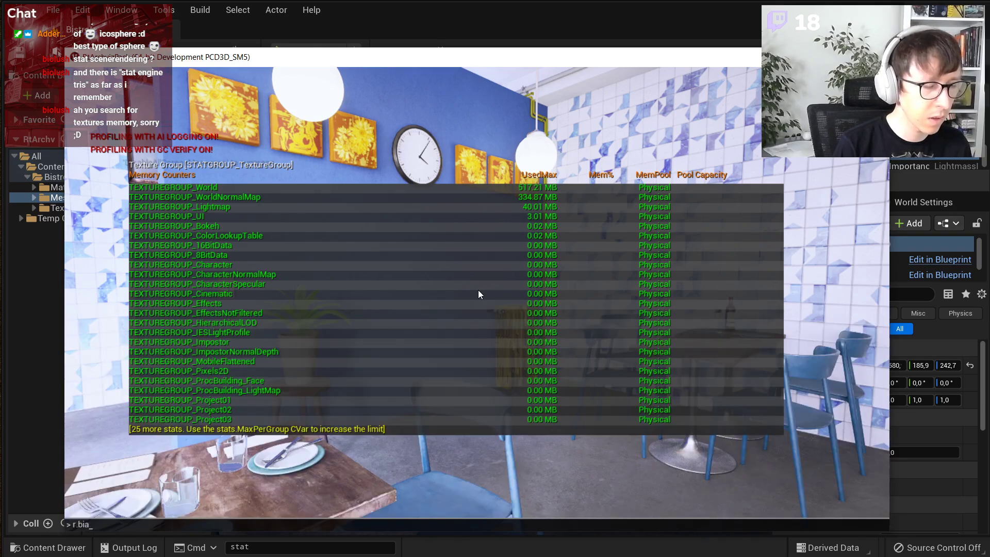
{"action": "key", "text": "BackSpace"}
{"action": "key", "text": "BackSpace"}
{"action": "key", "text": "BackSpace"}
{"action": "key", "text": "BackSpace"}
{"action": "key", "text": "BackSpace"}
- Set sg.TextureQuality to 1 and move back through the room to compare the texture group memory
{"action": "type", "text": "sg.tex"}
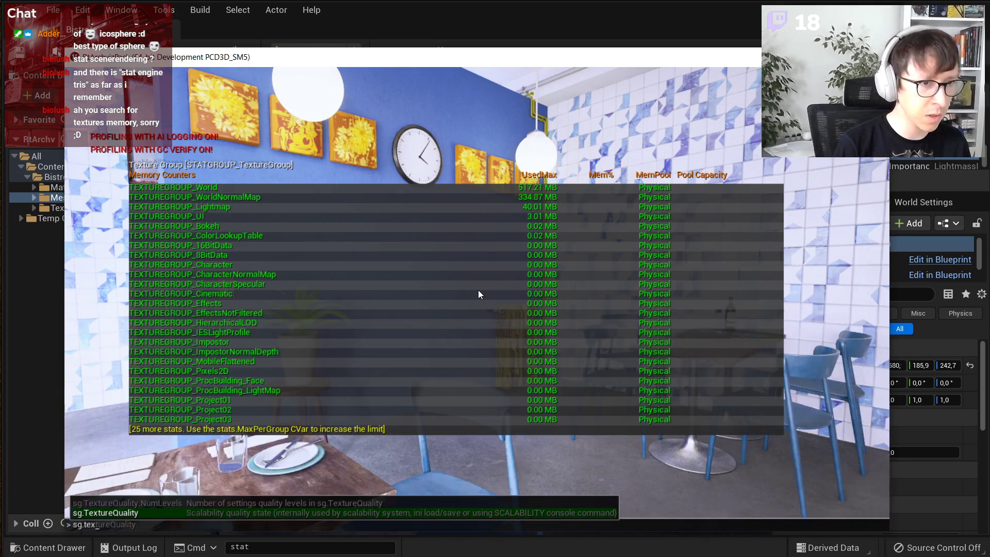
{"action": "key", "text": "Tab"}
{"action": "type", "text": "1"}
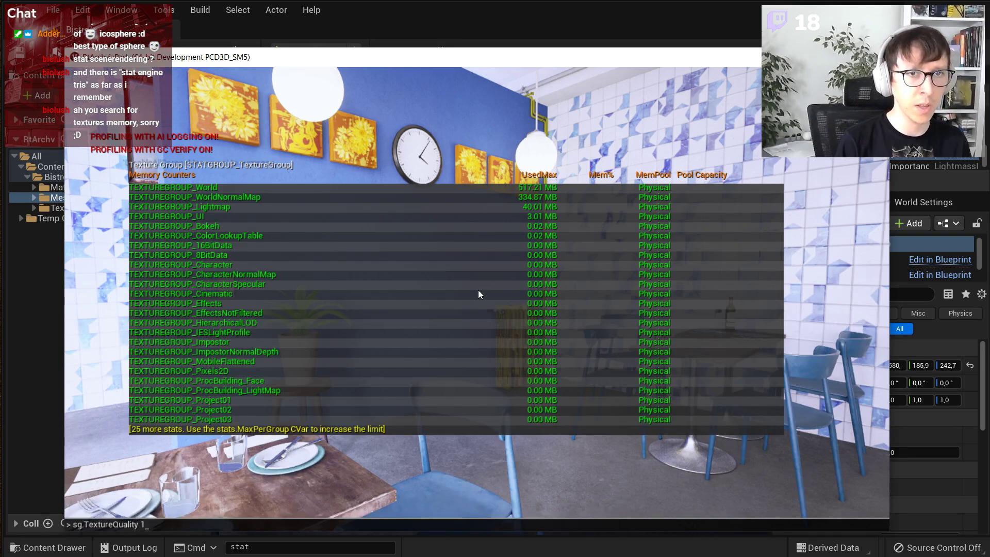
{"action": "key", "text": "Return"}
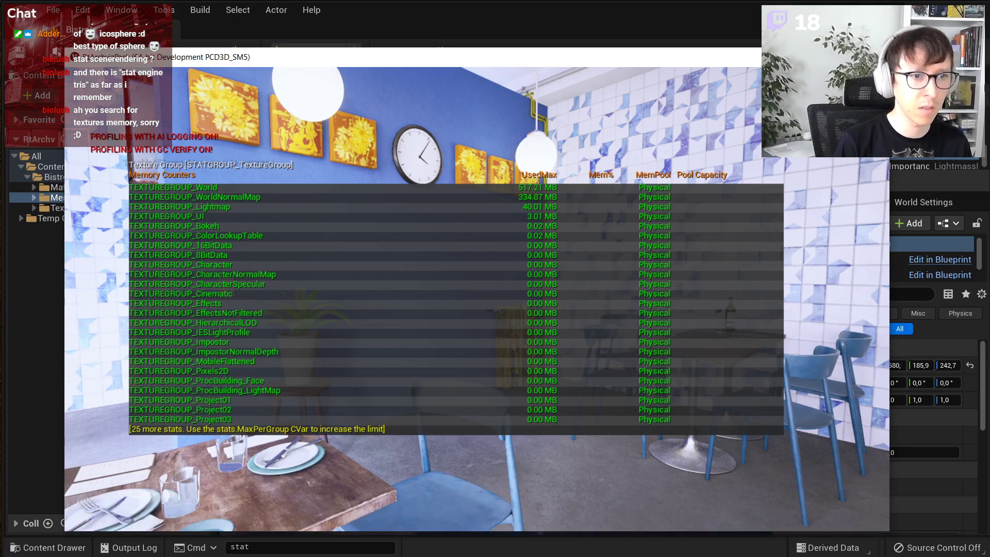
{"action": "key", "text": "s"}
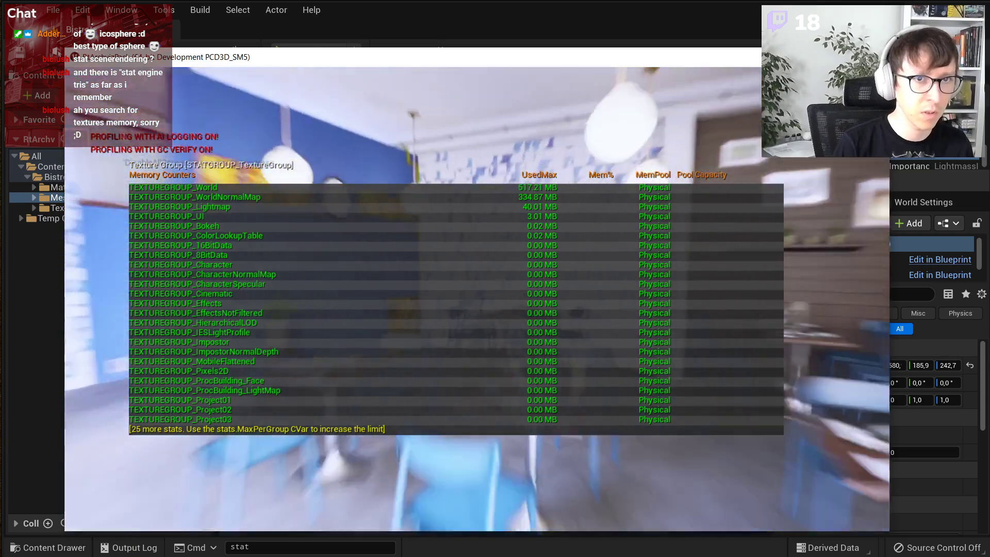
- Set sg.TextureQuality to 0 and back to 1 while watching the texture group memory
{"action": "key", "text": "grave"}
{"action": "key", "text": "Up"}
{"action": "key", "text": "BackSpace"}
{"action": "type", "text": "0"}
{"action": "key", "text": "Return"}
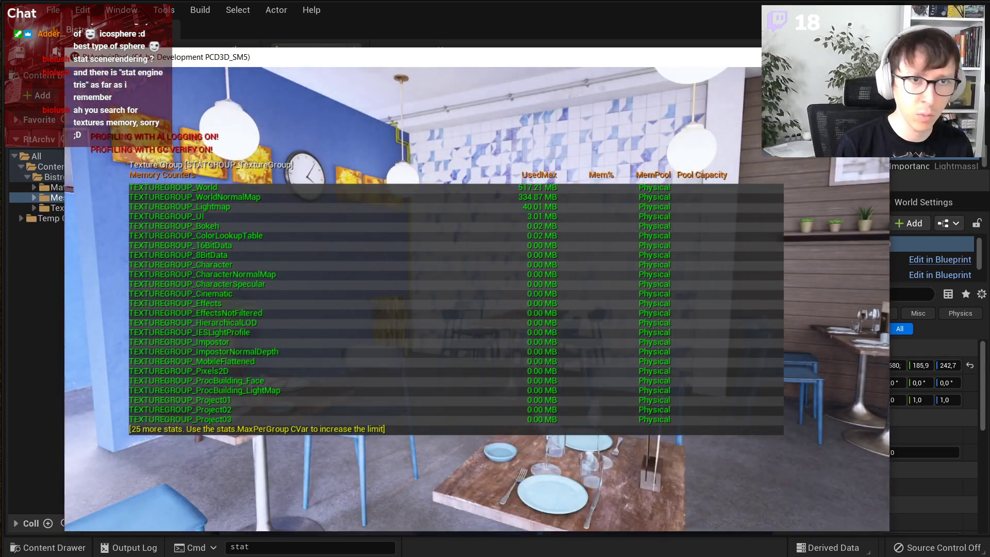
{"action": "key", "text": "grave"}
{"action": "key", "text": "Up"}
{"action": "key", "text": "BackSpace"}
{"action": "type", "text": "1"}
{"action": "key", "text": "Return"}
- Discard the unfinished sg.TextureQuality command and exit the standalone game to return to the level editor
{"action": "key", "text": "grave"}
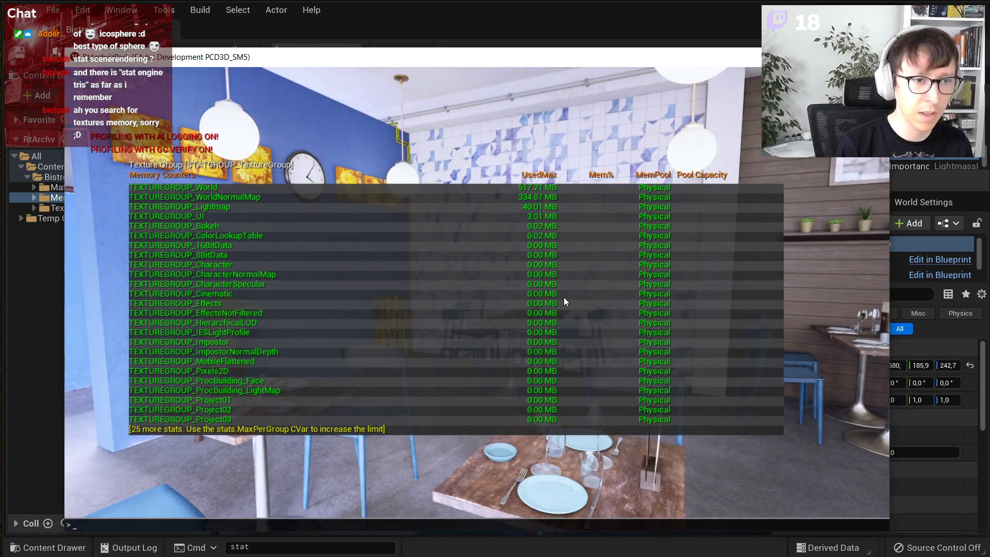
{"action": "key", "text": "Up"}
{"action": "key", "text": "BackSpace"}
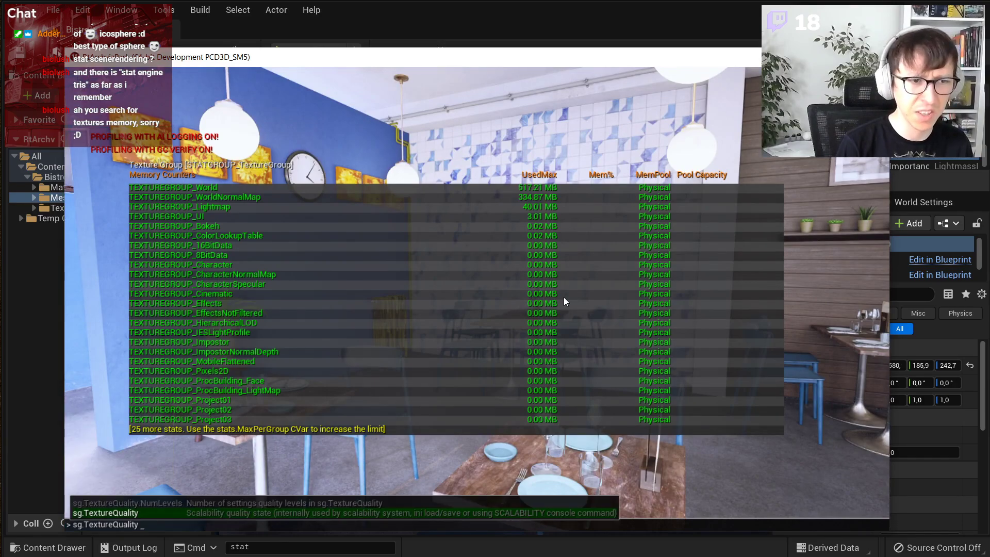
{"action": "key", "text": "Escape"}
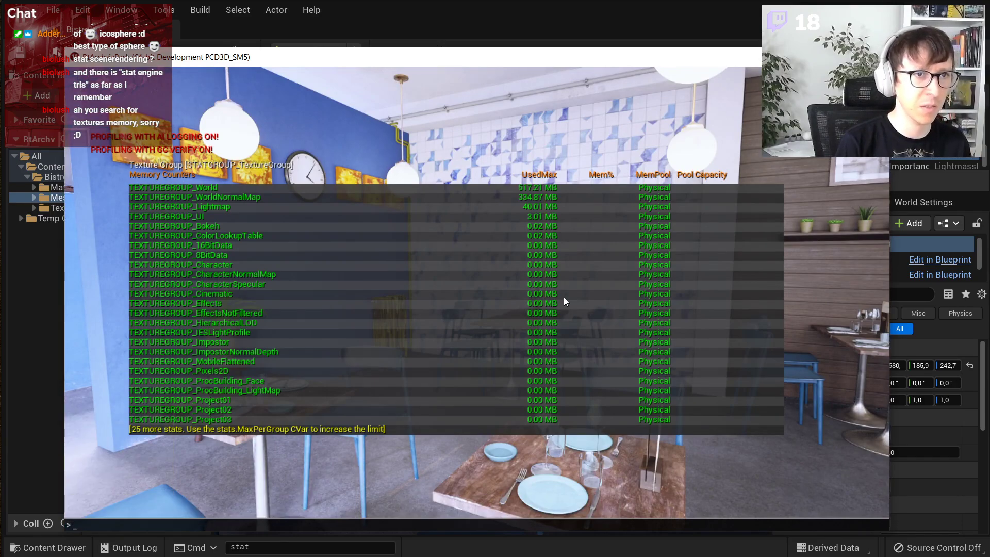
{"action": "key", "text": "Escape"}
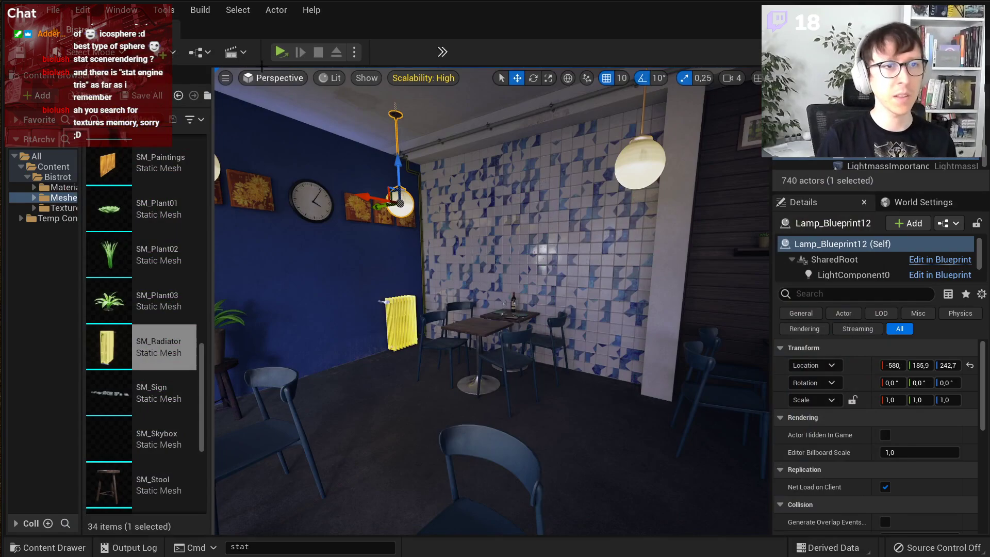
{"action": "left_click", "coordinate": [200, 10]}
{"action": "mouse_move", "coordinate": [245, 10]}
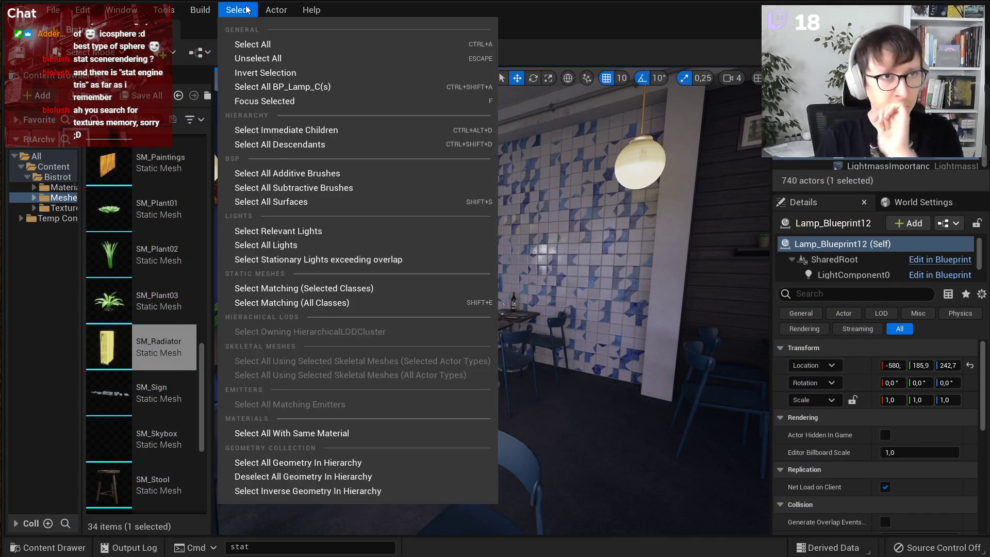
{"action": "left_click", "coordinate": [552, 21]}
- Play the level in the selected viewport and open the Statistics window over it
{"action": "left_click", "coordinate": [354, 52]}
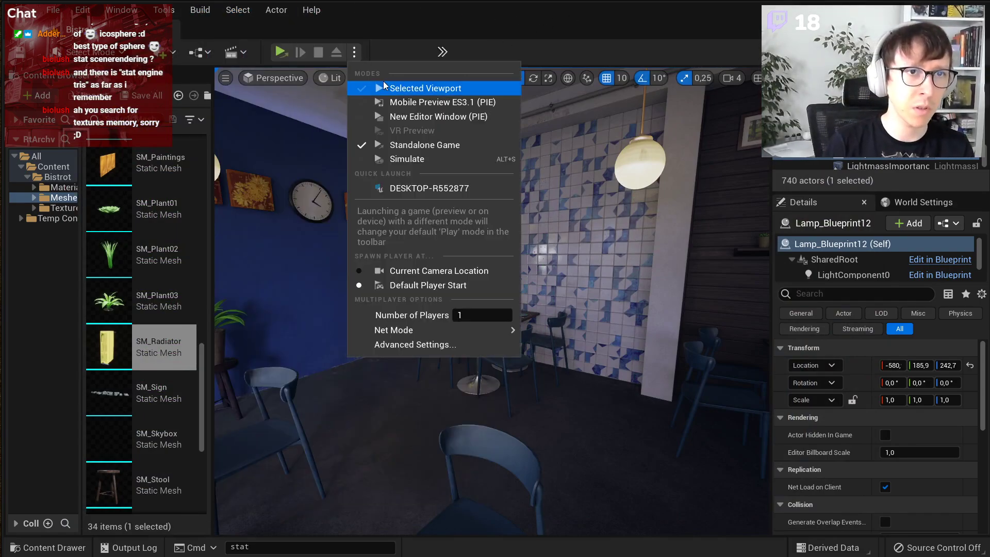
{"action": "left_click", "coordinate": [385, 89]}
{"action": "left_click", "coordinate": [233, 14]}
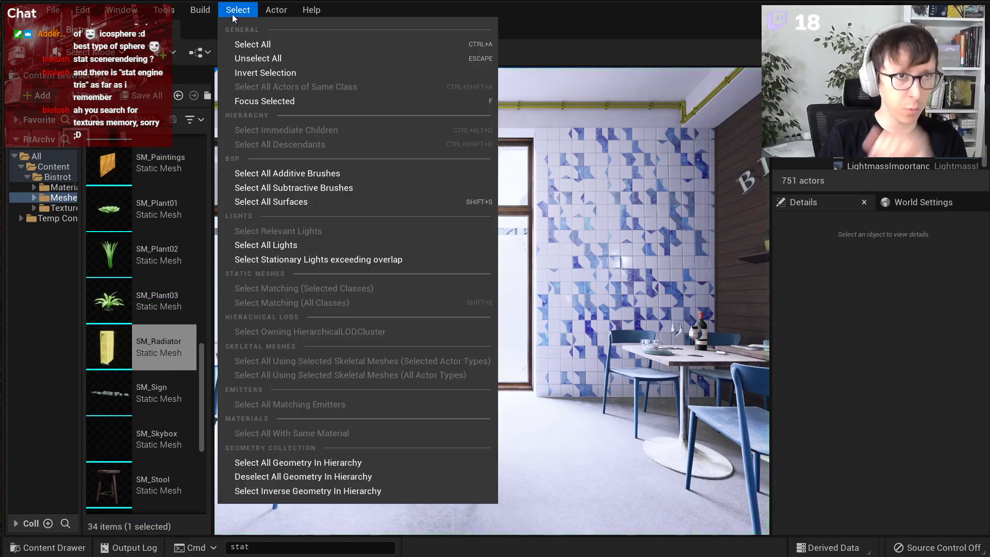
{"action": "mouse_move", "coordinate": [164, 10]}
{"action": "mouse_move", "coordinate": [235, 289]}
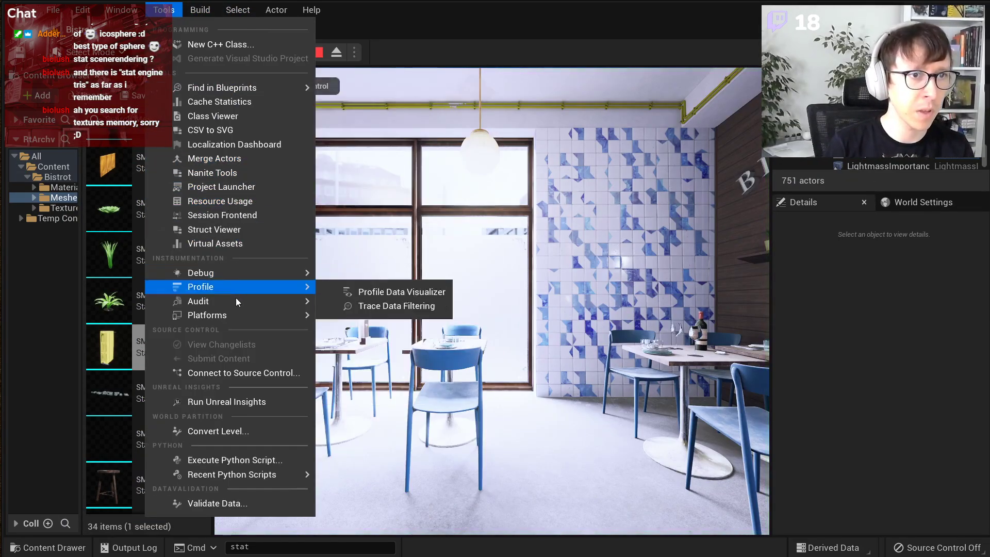
{"action": "left_click", "coordinate": [372, 334]}
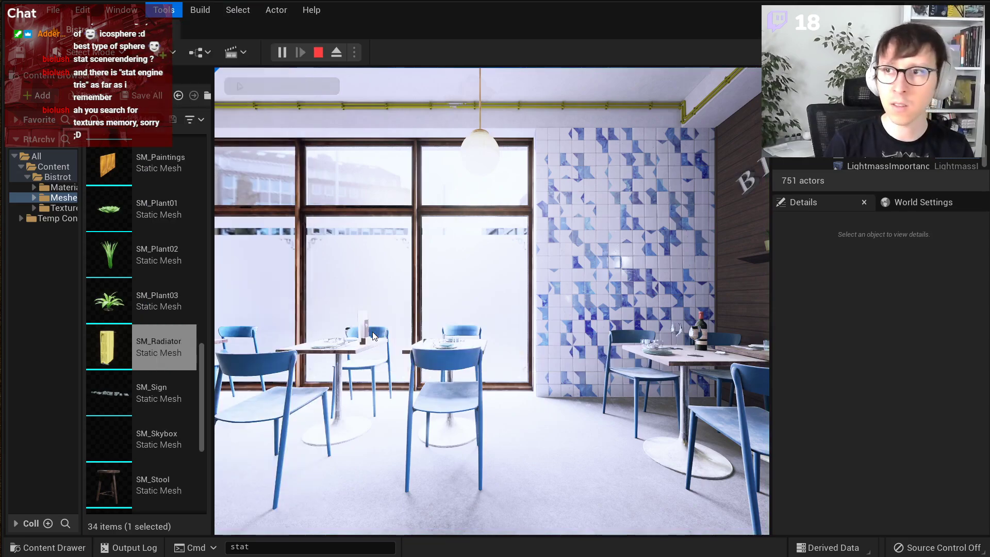
{"action": "left_click_drag", "start_coordinate": [447, 286], "coordinate": [511, 190]}
- Switch the statistics to Texture Stats and sort the textures by current memory, largest first
{"action": "left_click", "coordinate": [184, 218]}
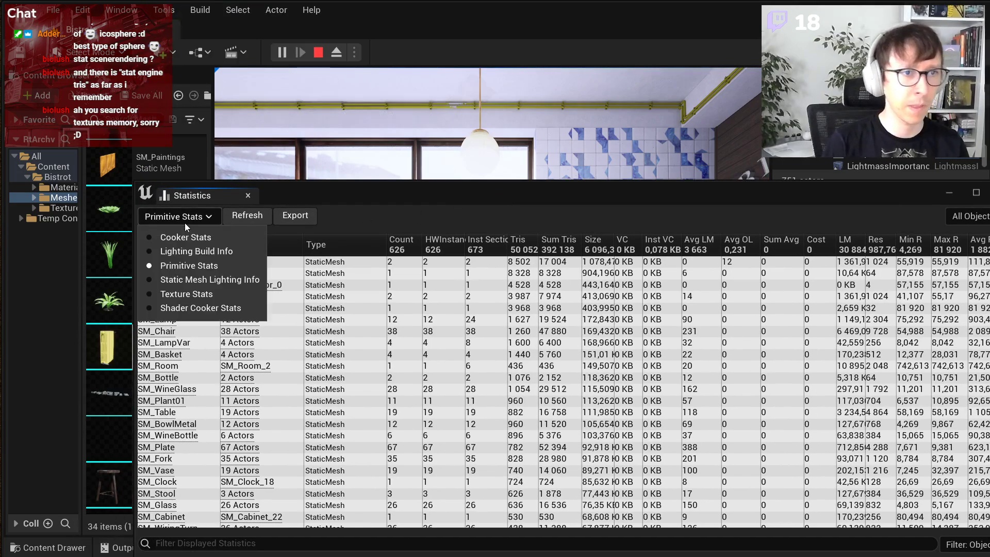
{"action": "left_click", "coordinate": [196, 293]}
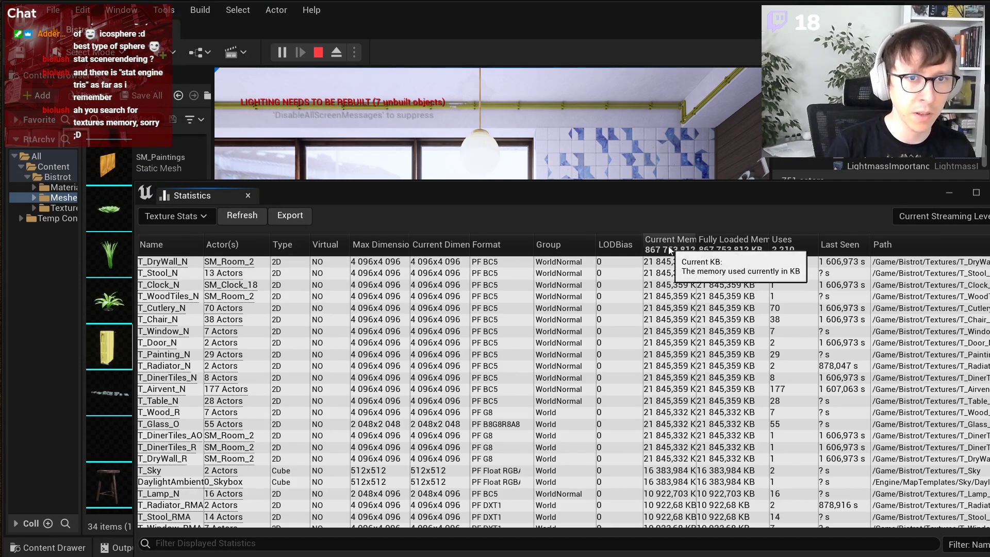
{"action": "left_click", "coordinate": [664, 251]}
{"action": "left_click", "coordinate": [659, 251]}
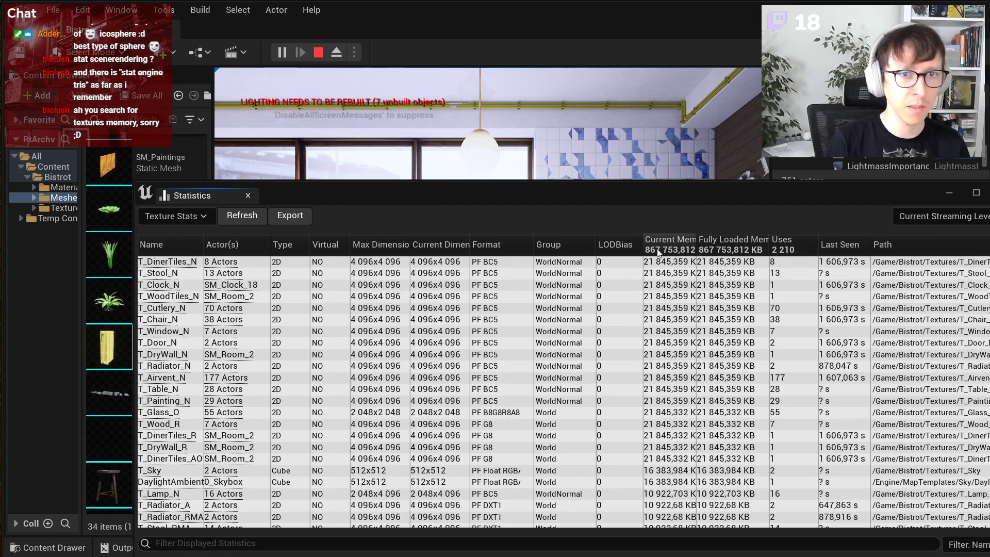
- Locate T_DinerTiles_N from the texture statistics in the project content and open it in the texture editor
{"action": "double_click", "coordinate": [181, 271]}
{"action": "left_click_drag", "start_coordinate": [296, 192], "coordinate": [552, 125]}
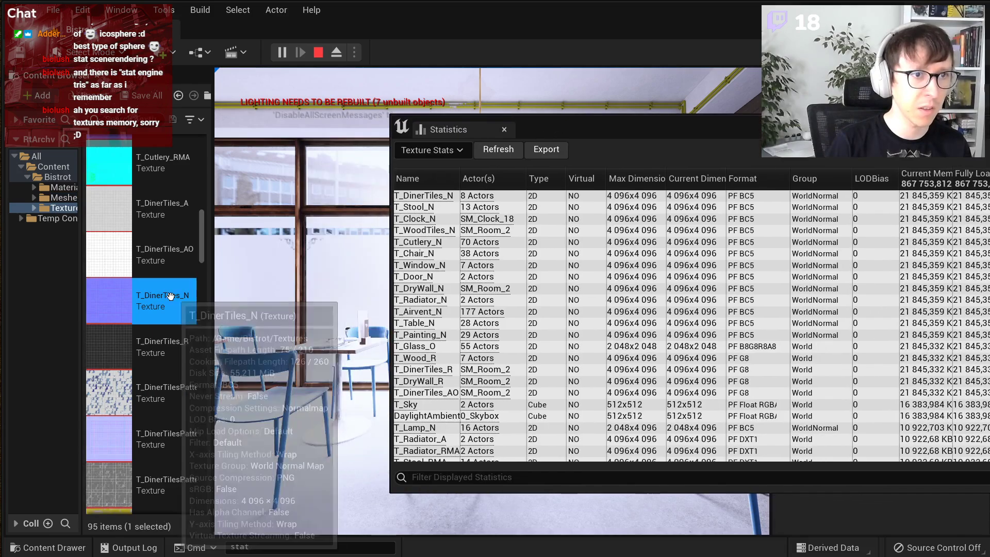
{"action": "double_click", "coordinate": [170, 295]}
{"action": "scroll", "coordinate": [344, 282], "scroll_direction": "up", "scroll_amount": 3}
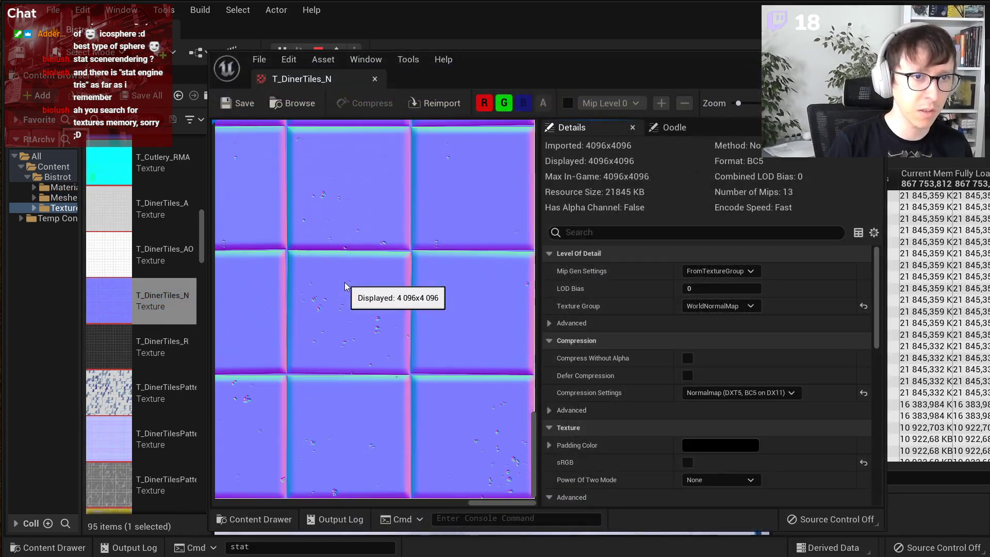
{"action": "left_click_drag", "start_coordinate": [568, 66], "coordinate": [608, 63]}
- Filter the texture's details by "max text", set T_DinerTiles_N's Maximum Texture Size to 2048 and save it
{"action": "left_click", "coordinate": [660, 230]}
{"action": "type", "text": "max"}
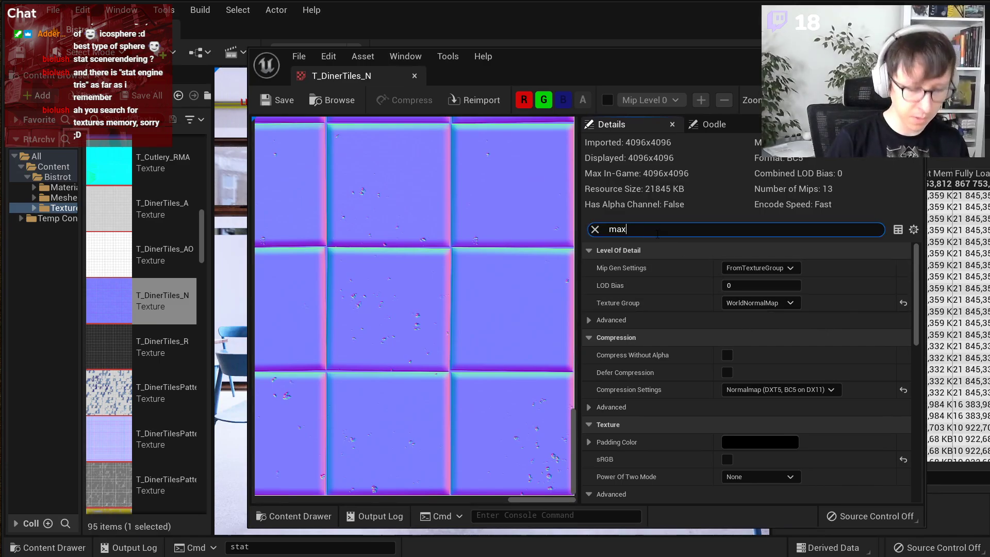
{"action": "type", "text": " texy"}
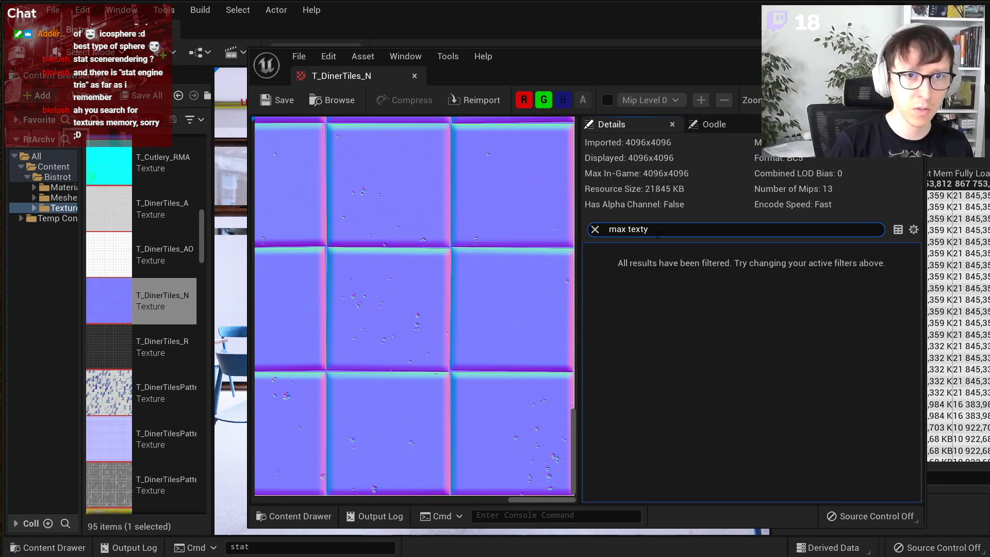
{"action": "key", "text": "BackSpace"}
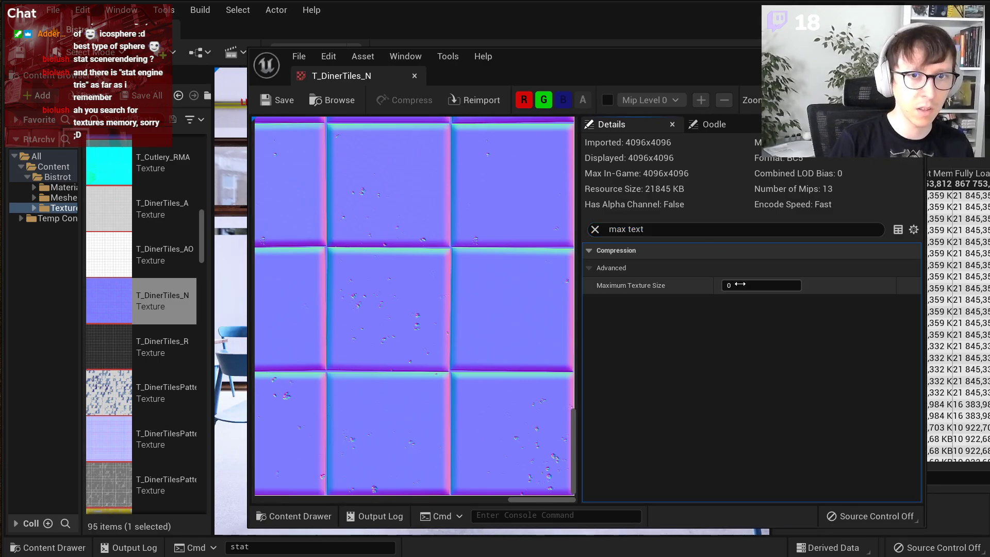
{"action": "left_click", "coordinate": [768, 285]}
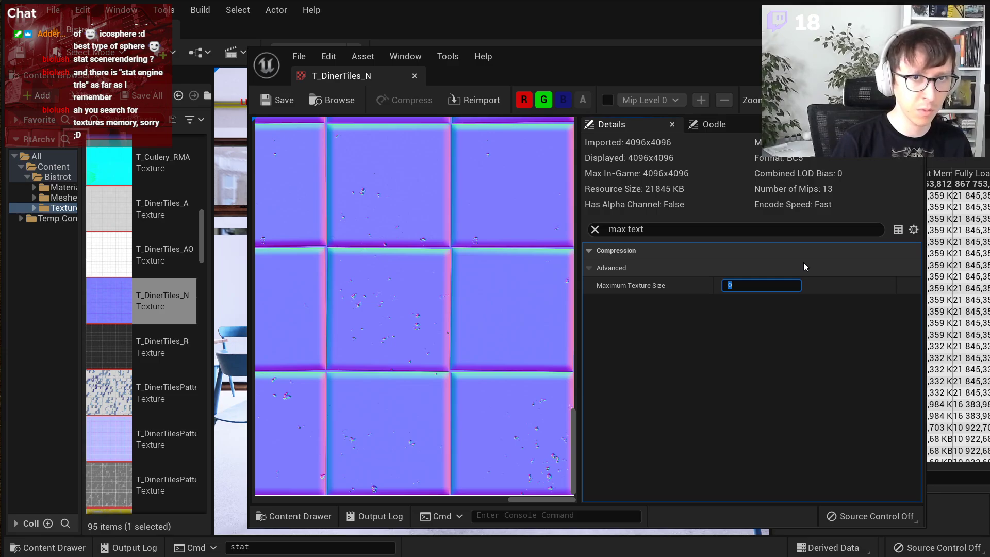
{"action": "type", "text": "2048"}
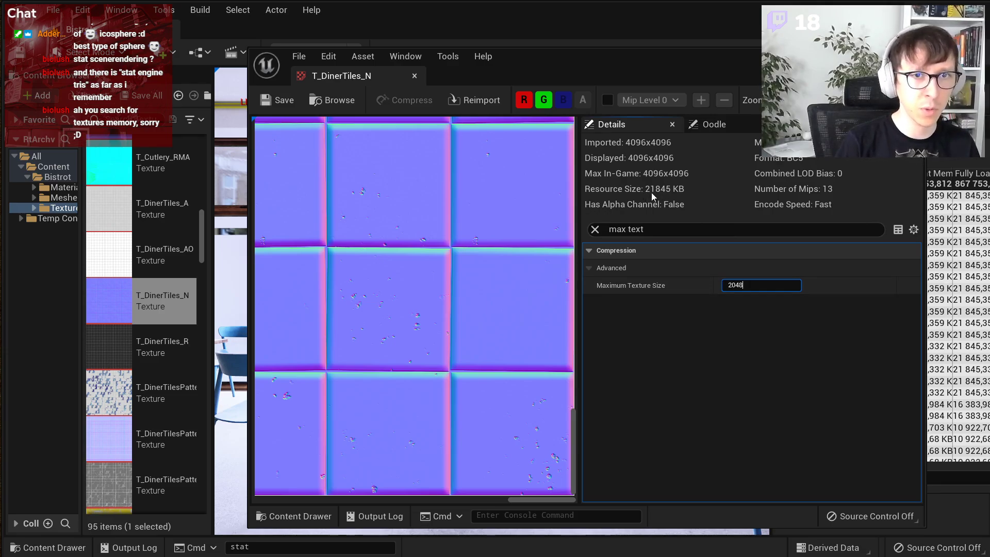
{"action": "key", "text": "Return"}
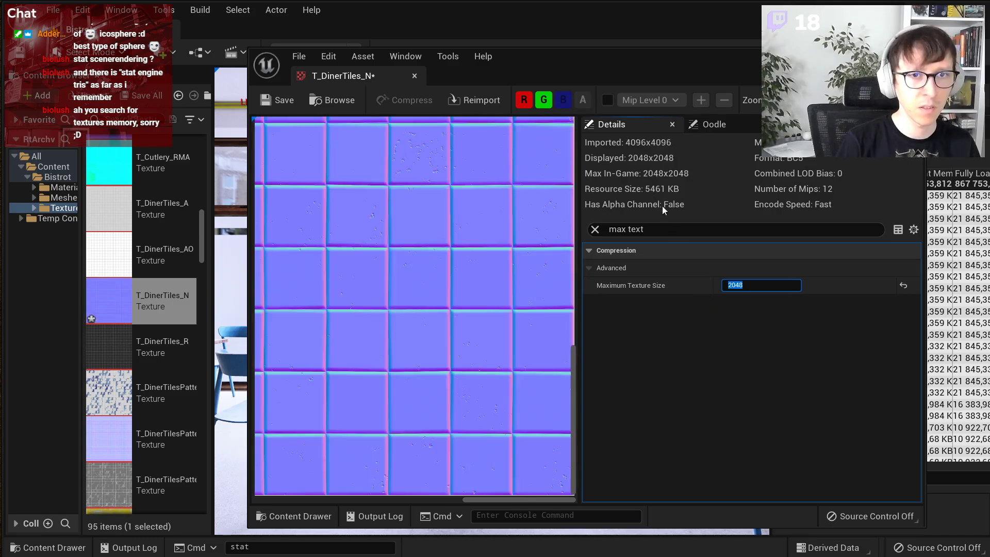
{"action": "left_click", "coordinate": [271, 113]}
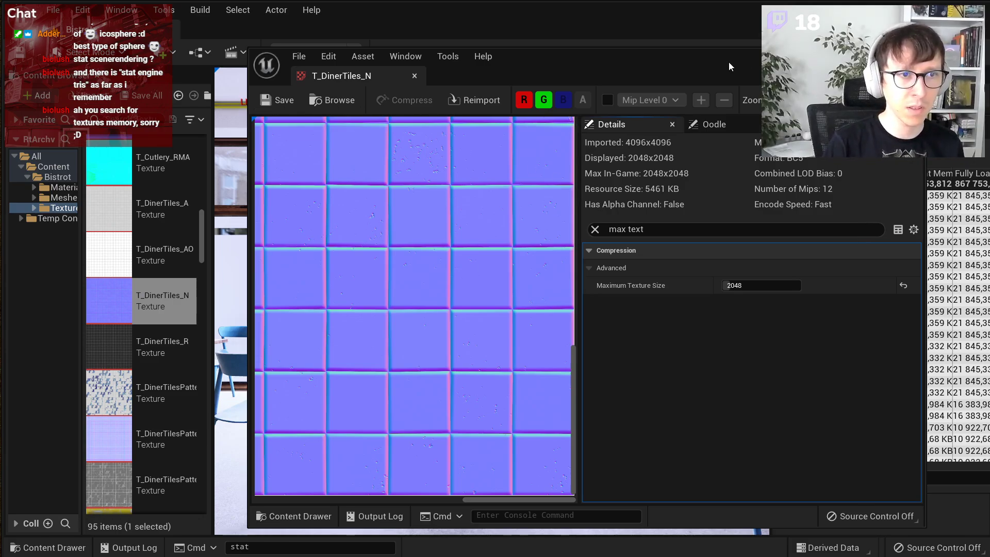
- Locate T_Stool_N from the texture statistics and open it in the texture editor
{"action": "left_click_drag", "start_coordinate": [728, 62], "coordinate": [546, 522]}
{"action": "left_click", "coordinate": [422, 207]}
{"action": "double_click", "coordinate": [136, 364]}
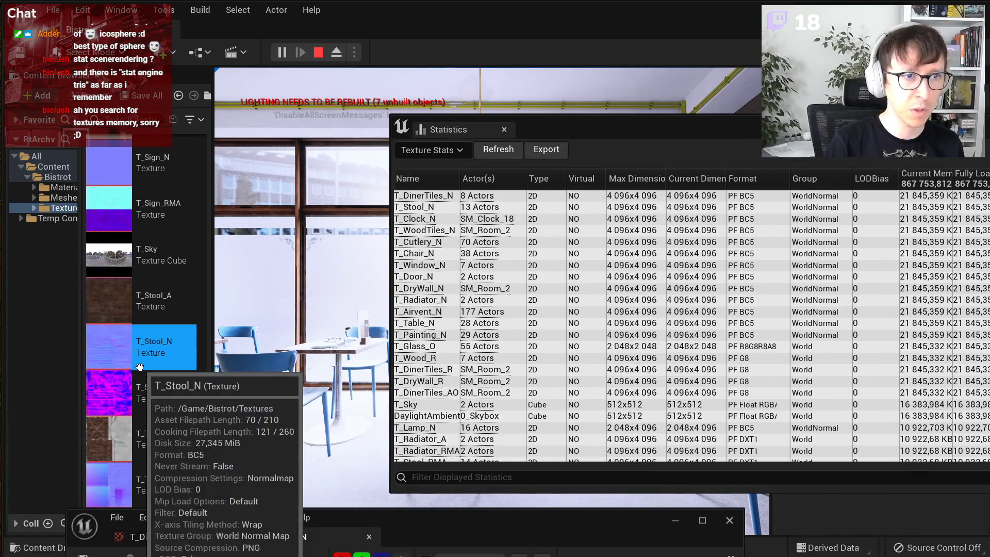
{"action": "left_click_drag", "start_coordinate": [363, 529], "coordinate": [464, 94]}
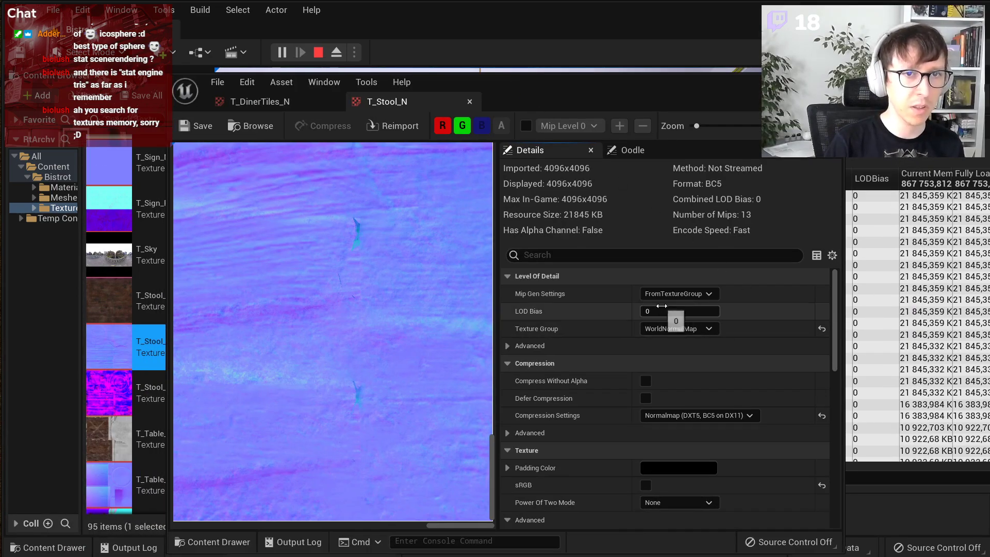
- Set T_Stool_N's Maximum Texture Size to 2048, save the texture and close its editor
{"action": "left_click", "coordinate": [578, 256]}
{"action": "type", "text": "max text"}
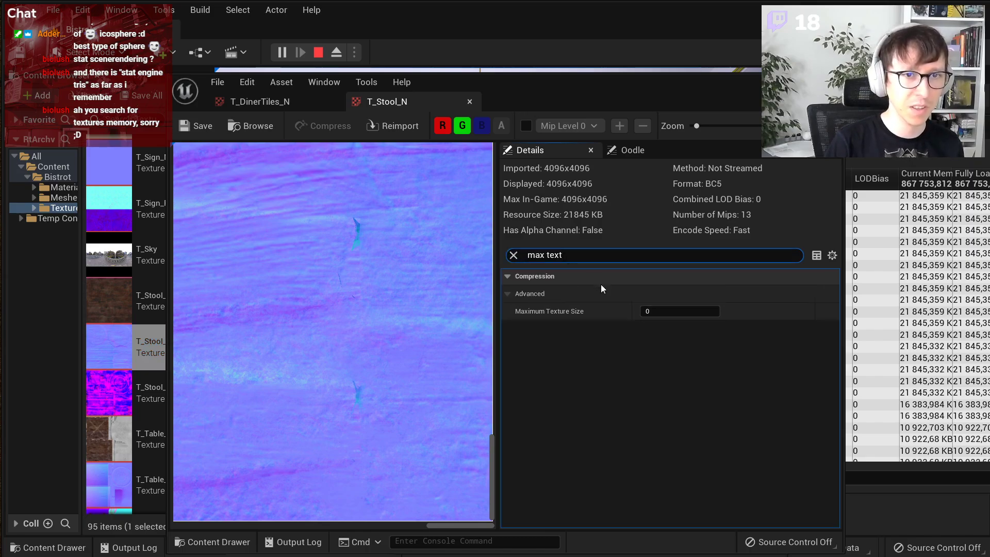
{"action": "key", "text": "Tab"}
{"action": "type", "text": "2048"}
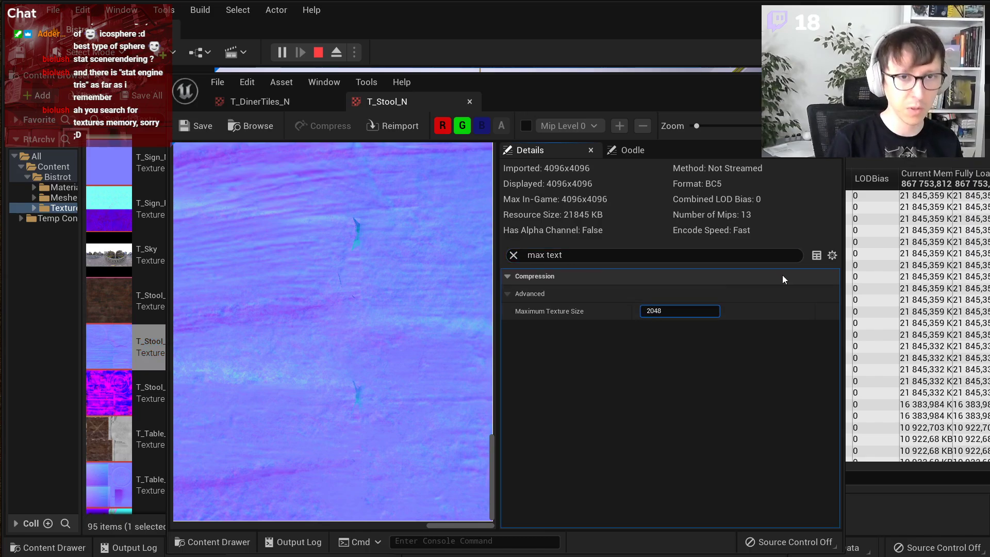
{"action": "key", "text": "Return"}
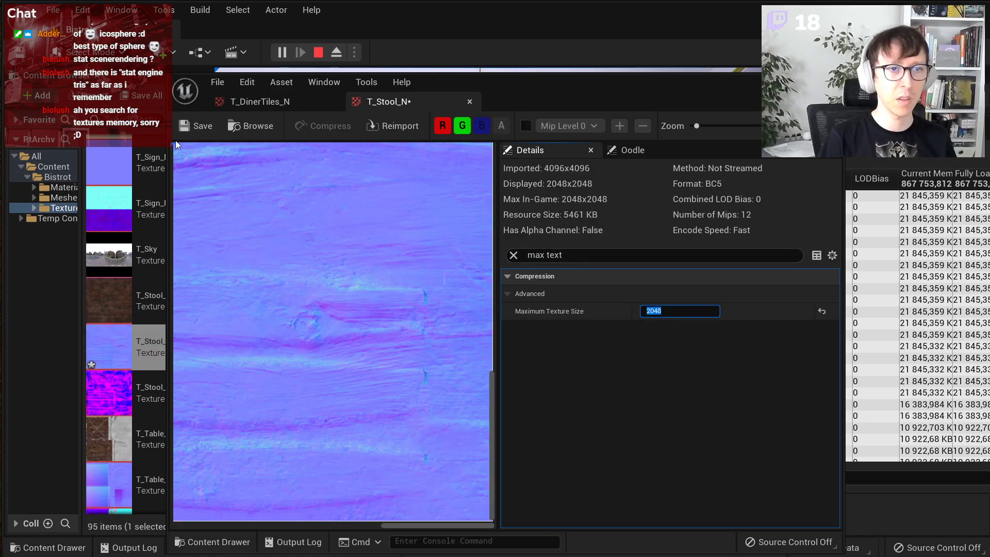
{"action": "left_click", "coordinate": [196, 126]}
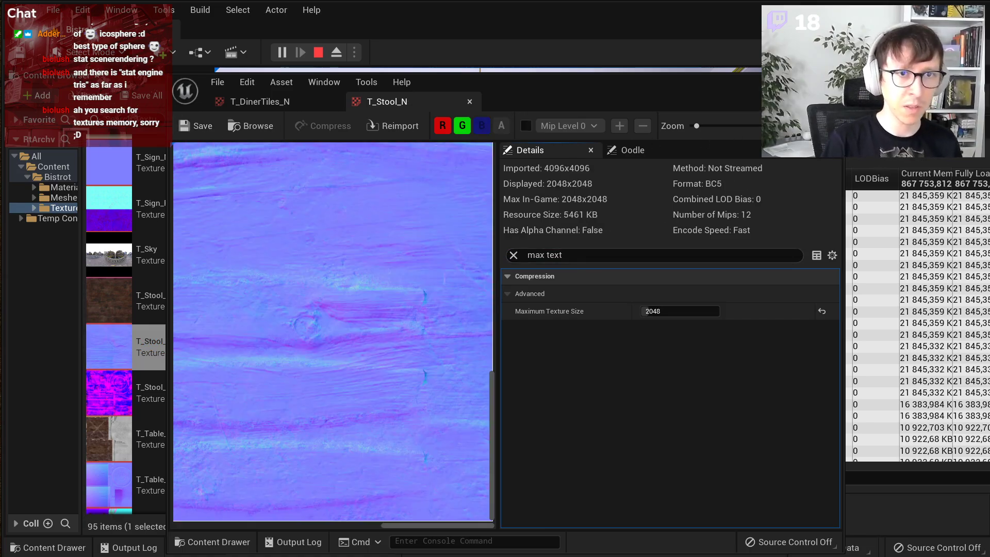
{"action": "left_click", "coordinate": [831, 82]}
- Search the Project Settings for "maximum tex" and "texture" to find a project-wide texture size limit
{"action": "left_click", "coordinate": [91, 8]}
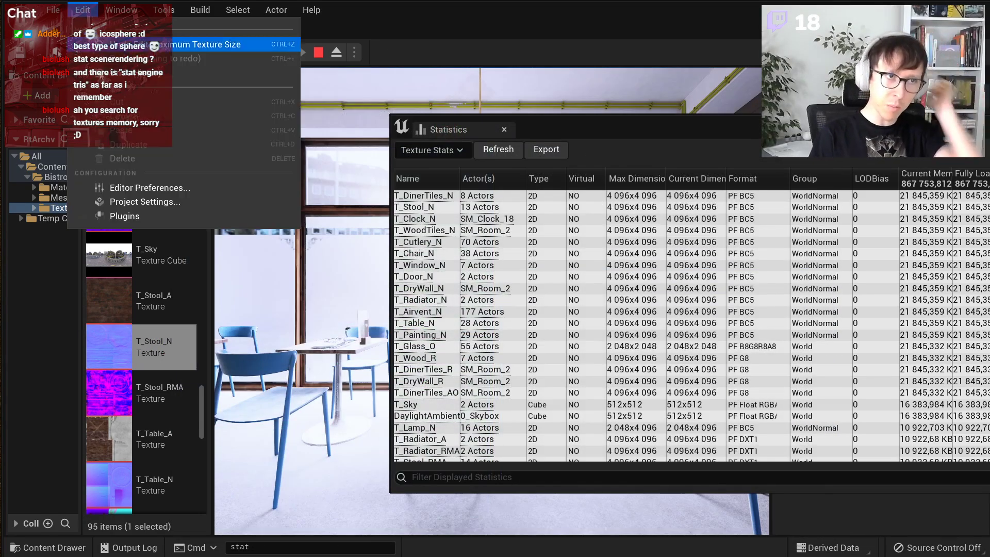
{"action": "left_click", "coordinate": [137, 202]}
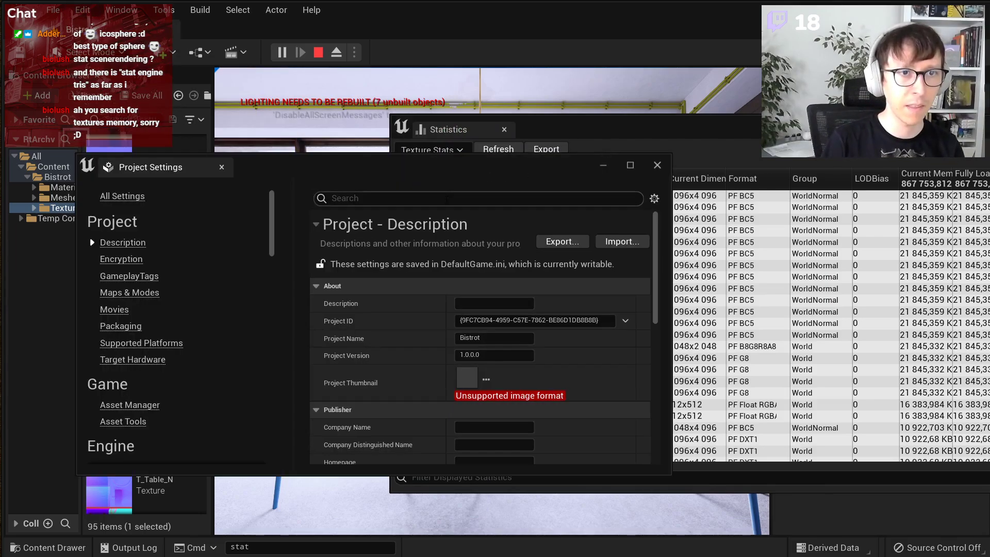
{"action": "type", "text": "maximum"}
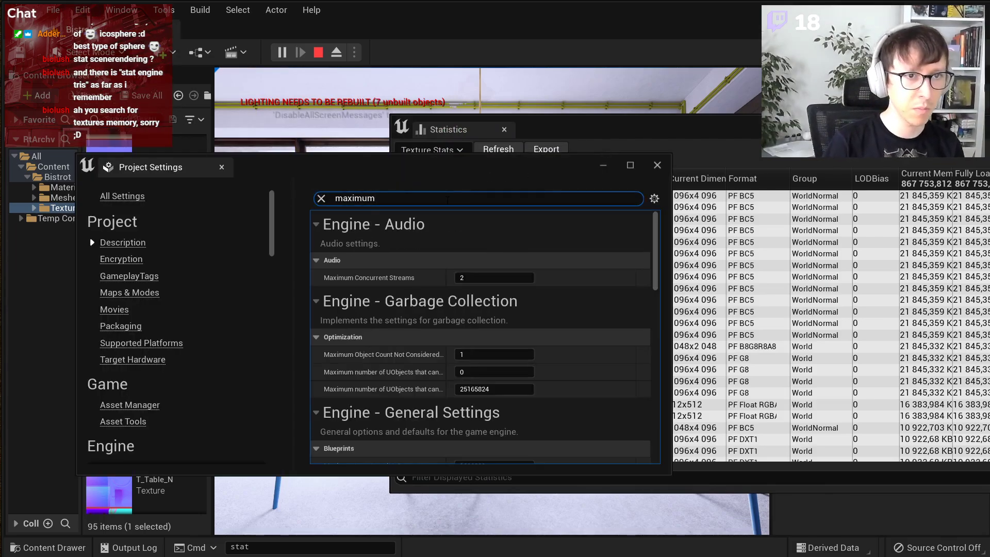
{"action": "type", "text": " tex"}
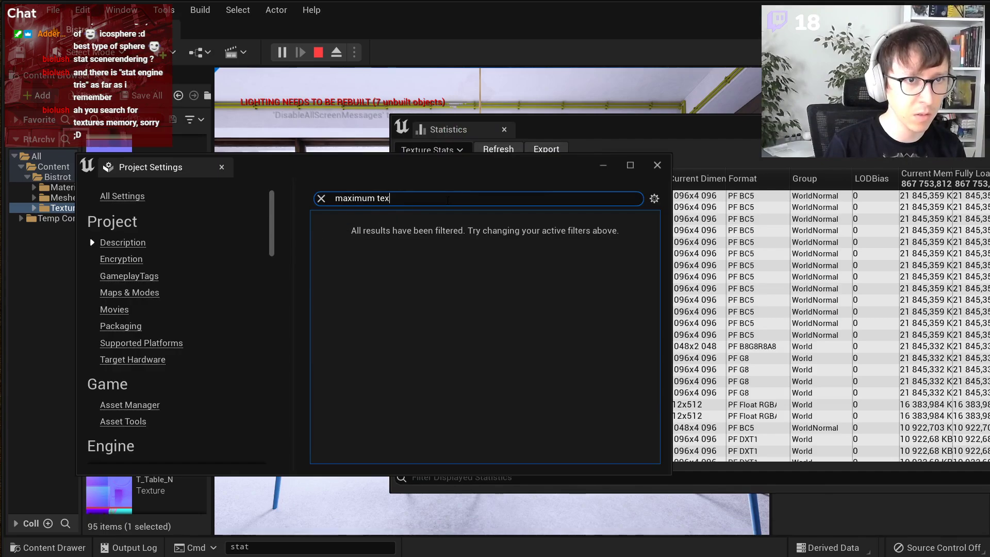
{"action": "key", "text": "ctrl+a"}
{"action": "type", "text": "text"}
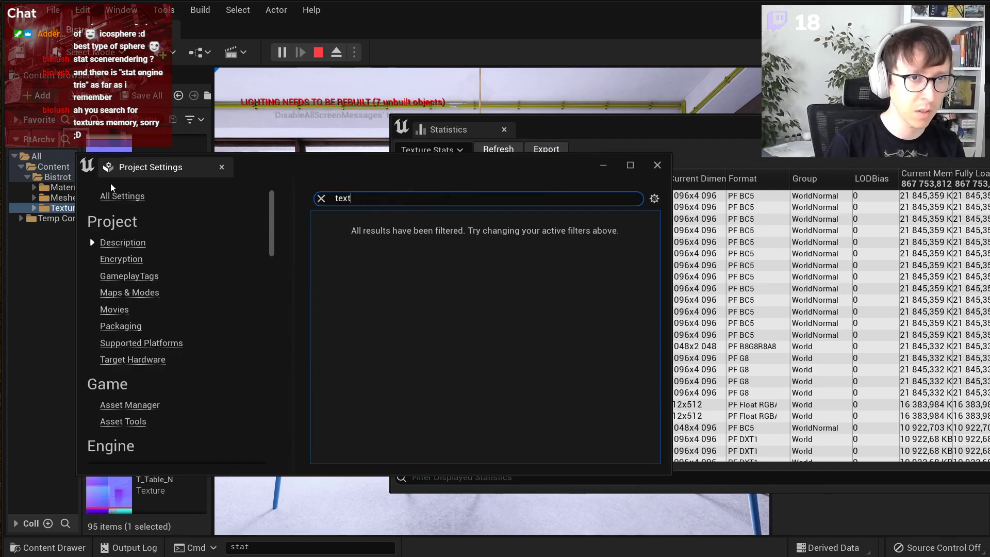
{"action": "type", "text": "yreure si"}
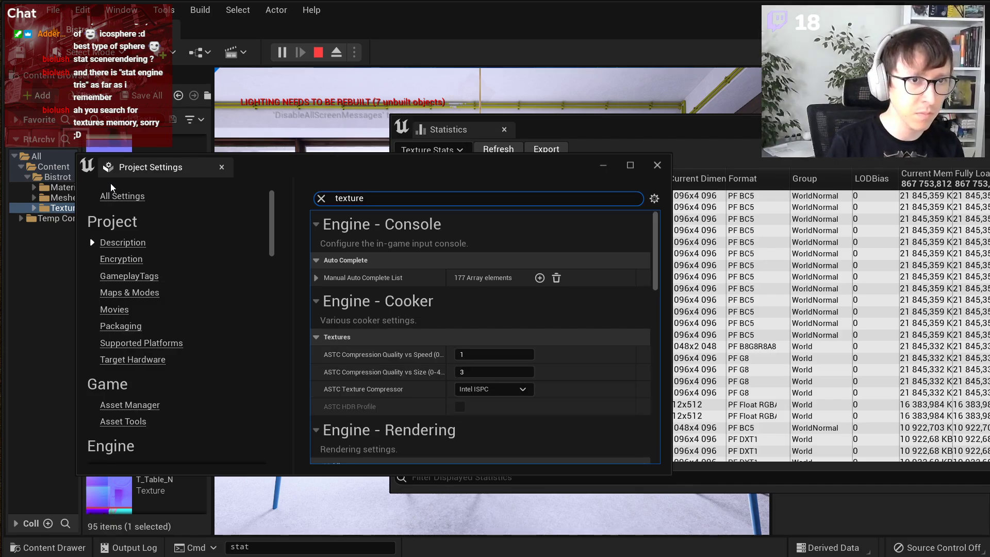
{"action": "left_click", "coordinate": [657, 165]}
- Open the Device Profiles and bring up the settings of the Windows profile
{"action": "left_click_drag", "start_coordinate": [567, 129], "coordinate": [648, 124]}
{"action": "left_click", "coordinate": [164, 10]}
{"action": "left_click", "coordinate": [149, 150]}
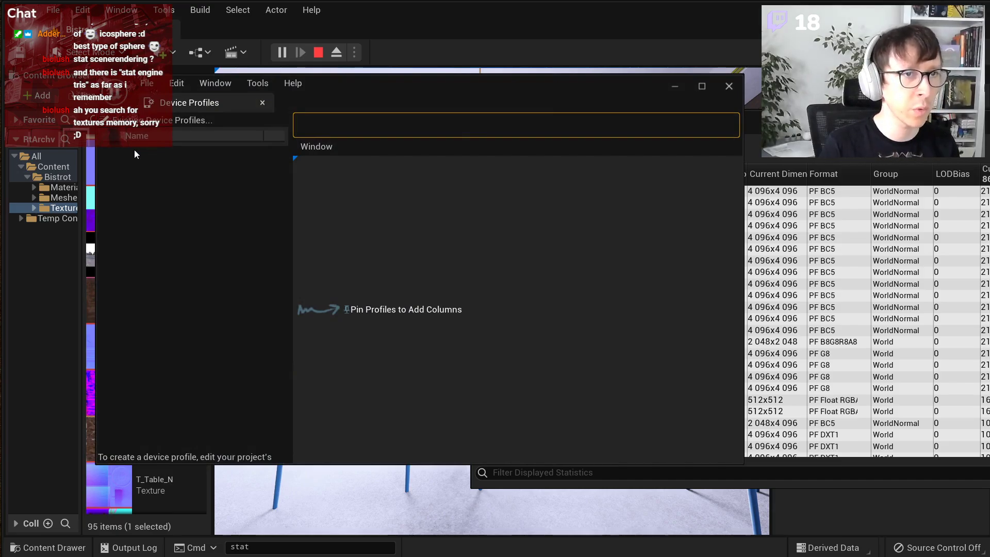
{"action": "left_click", "coordinate": [263, 150]}
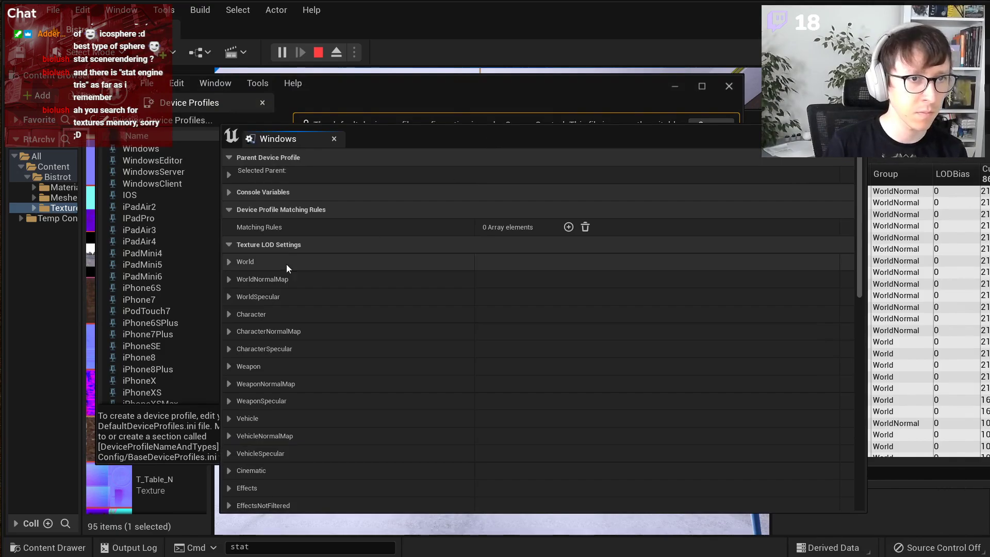
- Set the Max LOD Size of the WorldNormalMap texture group to 2048 in the Windows profile
{"action": "left_click", "coordinate": [228, 280]}
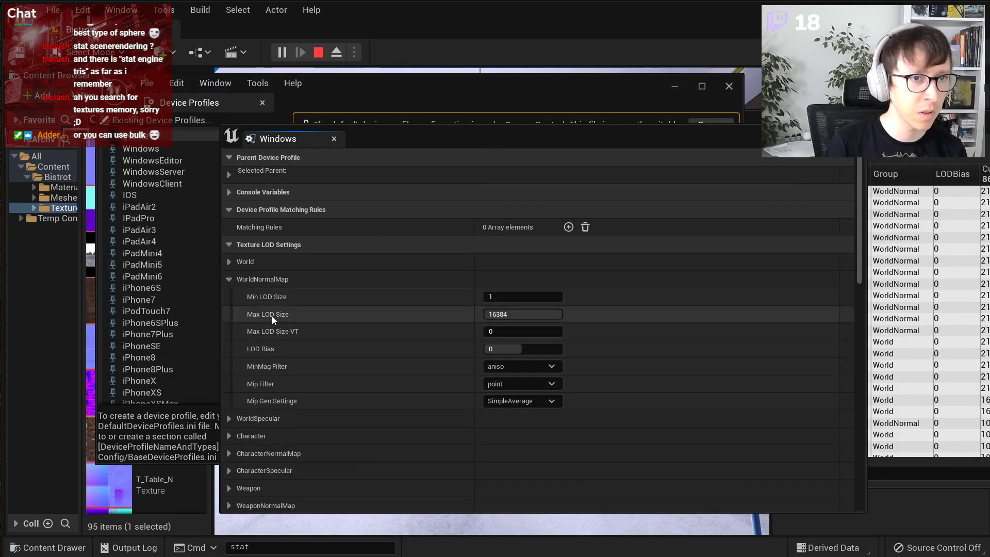
{"action": "left_click", "coordinate": [516, 314]}
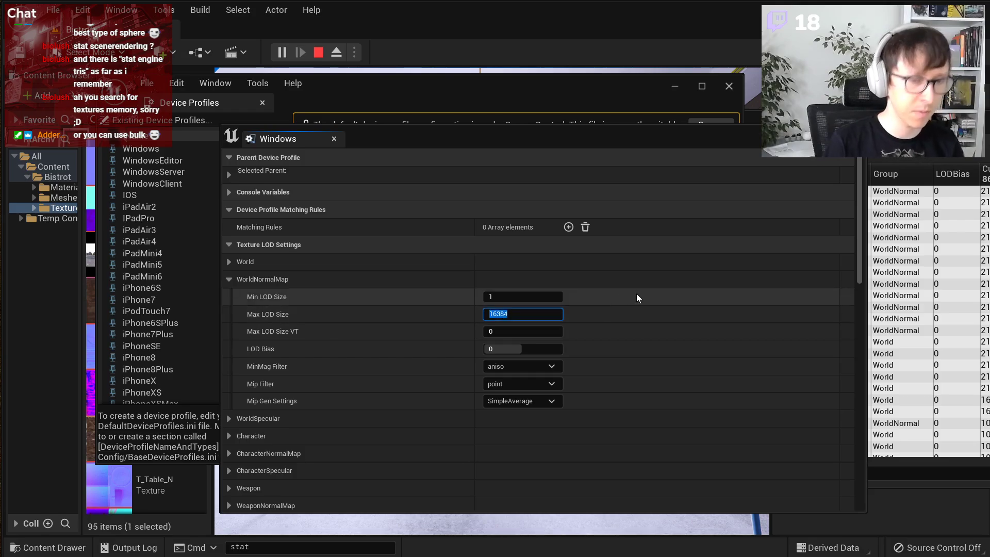
{"action": "type", "text": "2048"}
{"action": "key", "text": "Return"}
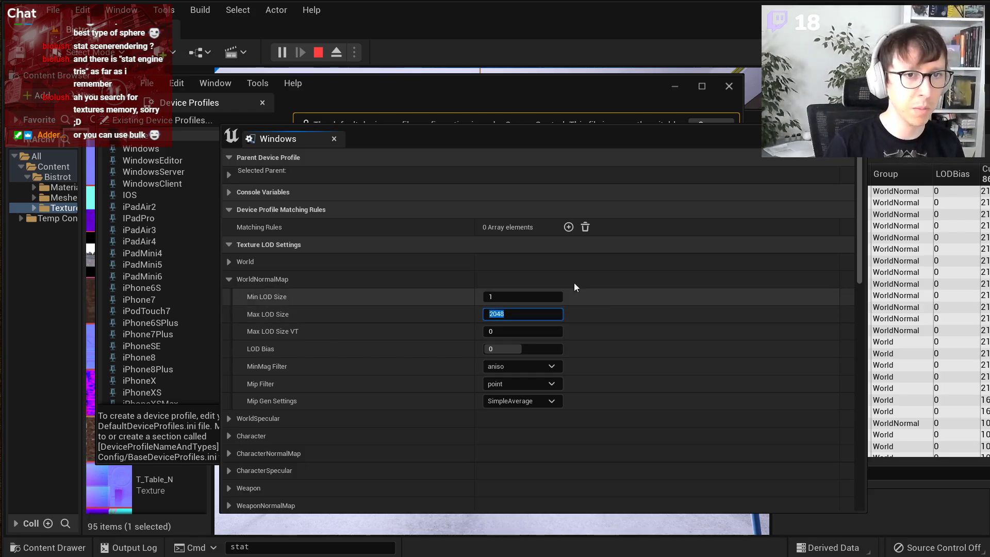
- Set the Max LOD Size of the World texture group to 2048 in the Windows profile and close its settings
{"action": "left_click", "coordinate": [248, 269]}
{"action": "left_click", "coordinate": [248, 267]}
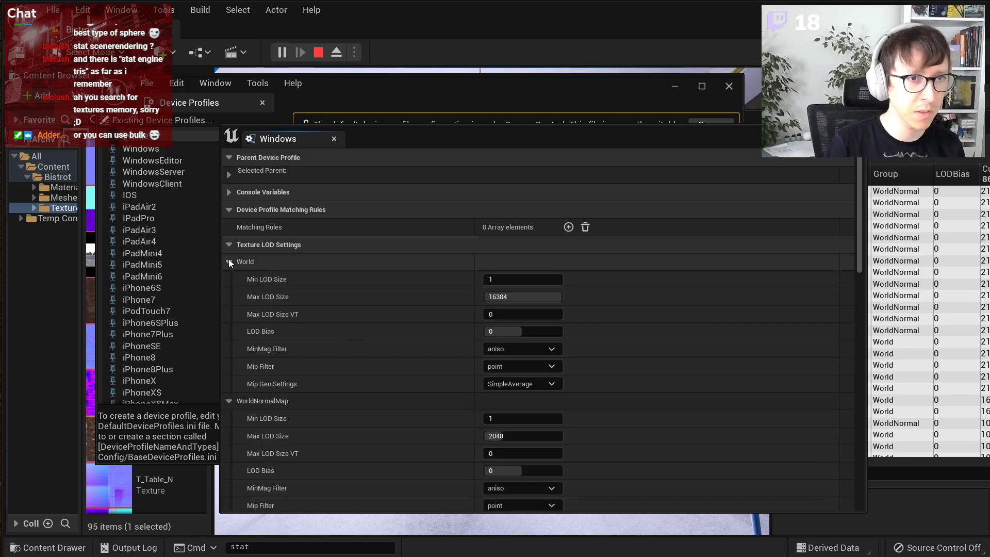
{"action": "left_click", "coordinate": [514, 296]}
{"action": "type", "text": "2047"}
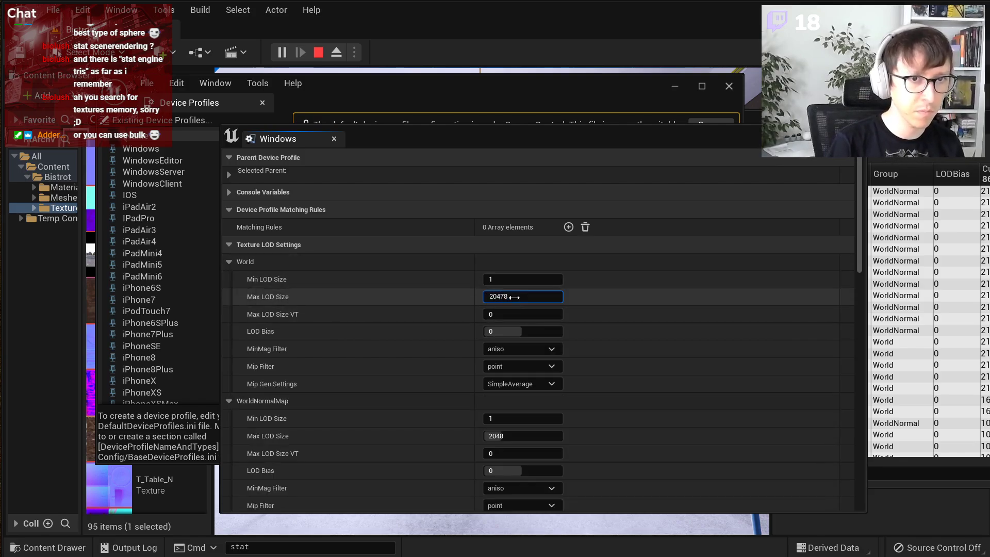
{"action": "type", "text": "8"}
{"action": "key", "text": "Return"}
{"action": "type", "text": "2048"}
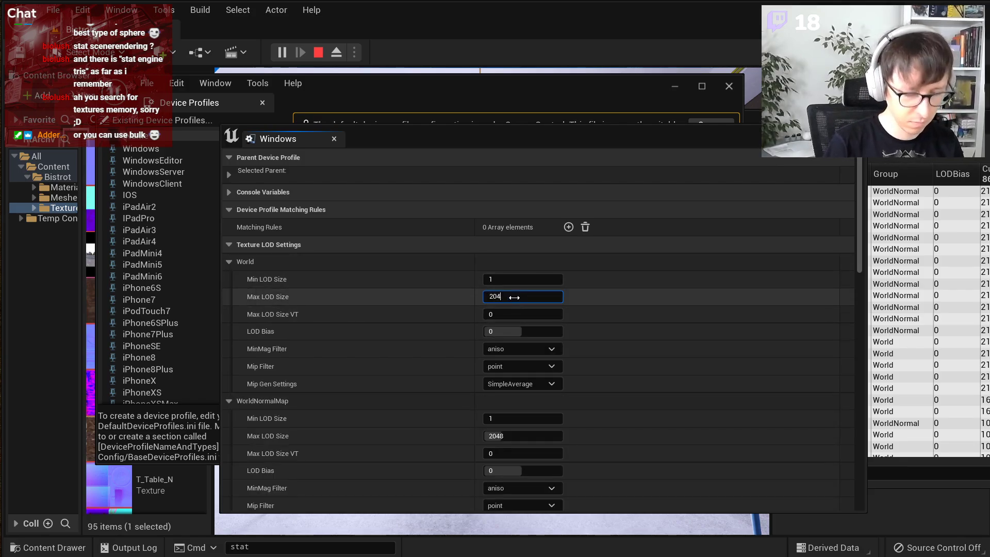
{"action": "key", "text": "Return"}
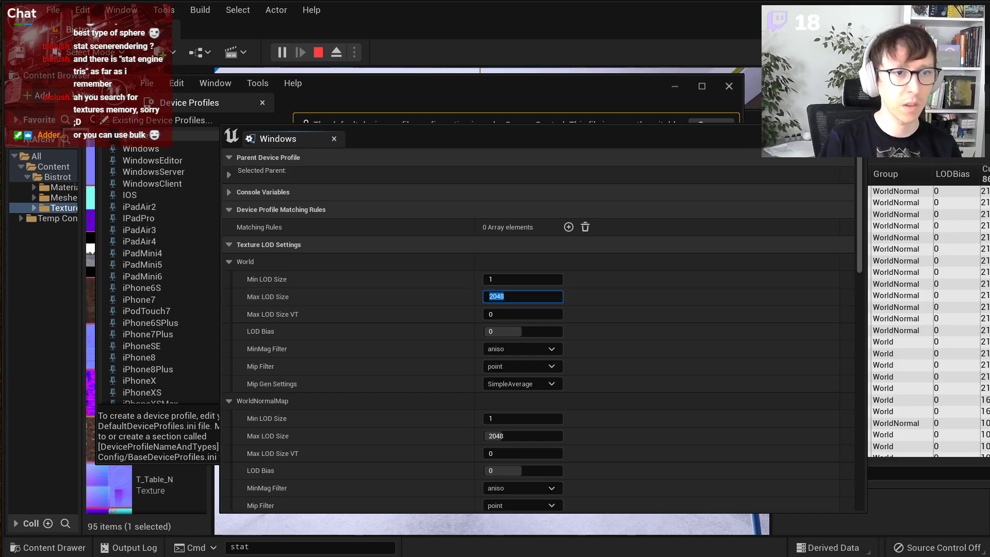
{"action": "key", "text": "ctrl+w"}
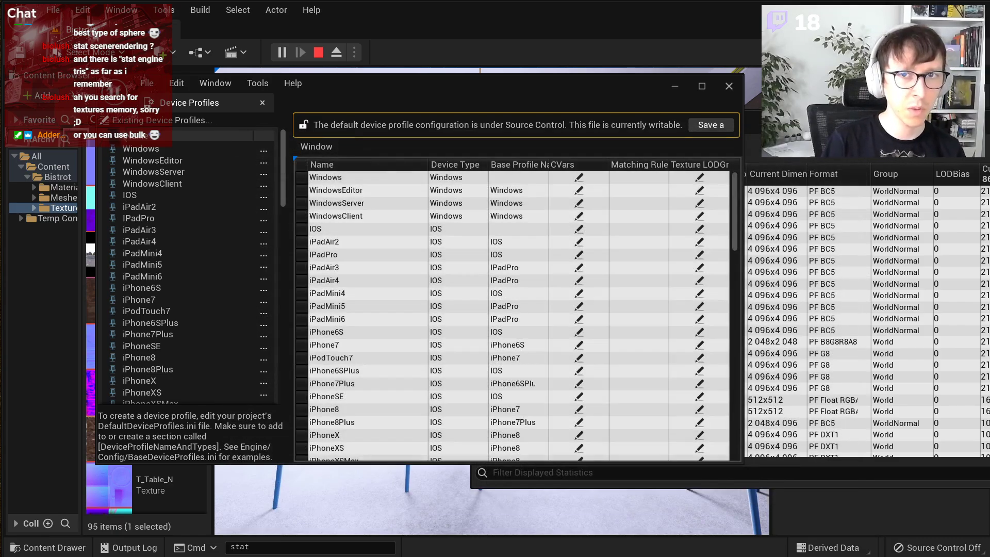
- Close the Device Profiles and stop the running play session, moving the Statistics window aside
{"action": "key", "text": "alt+Tab"}
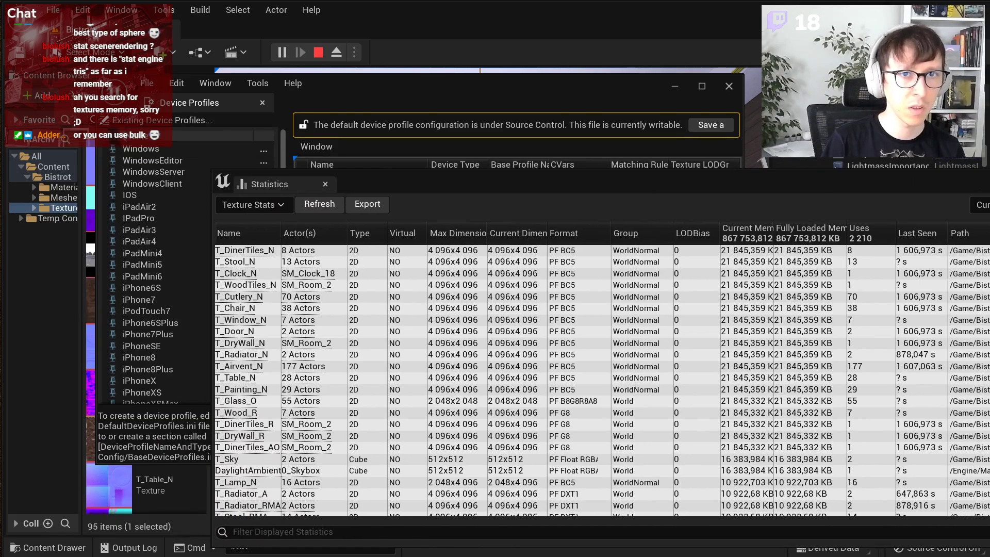
{"action": "left_click", "coordinate": [728, 87]}
{"action": "left_click_drag", "start_coordinate": [744, 178], "coordinate": [950, 177]}
{"action": "left_click", "coordinate": [318, 52]}
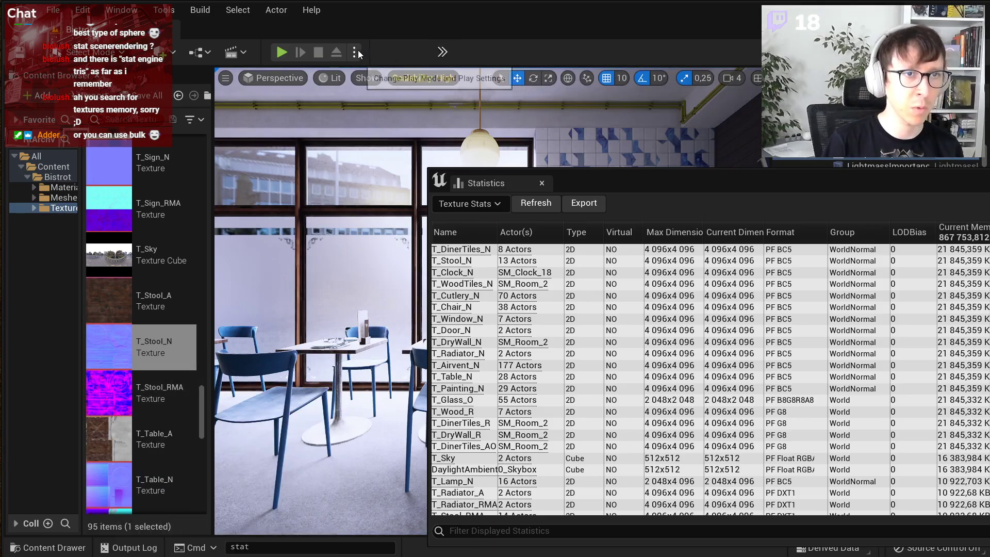
{"action": "double_click", "coordinate": [171, 386]}
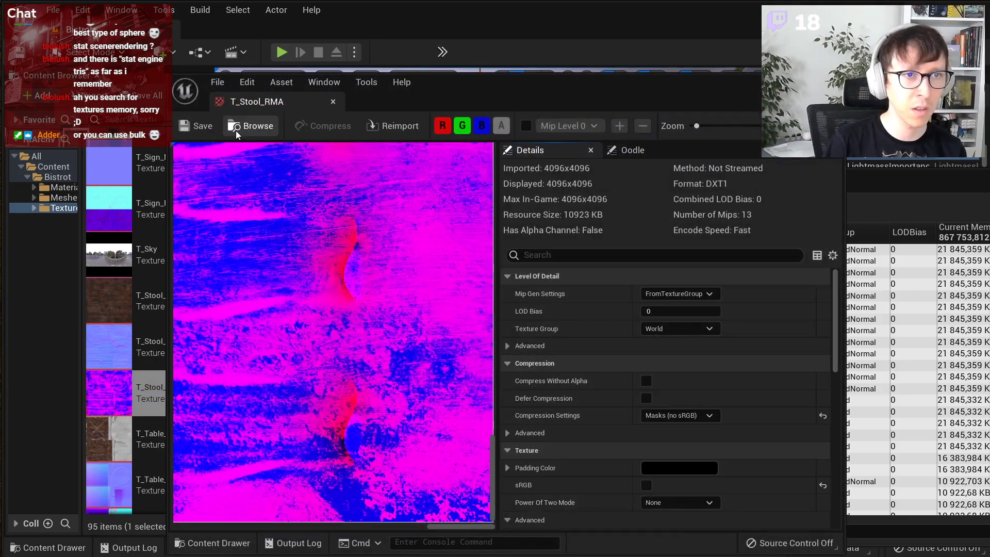
{"action": "left_click", "coordinate": [385, 124]}
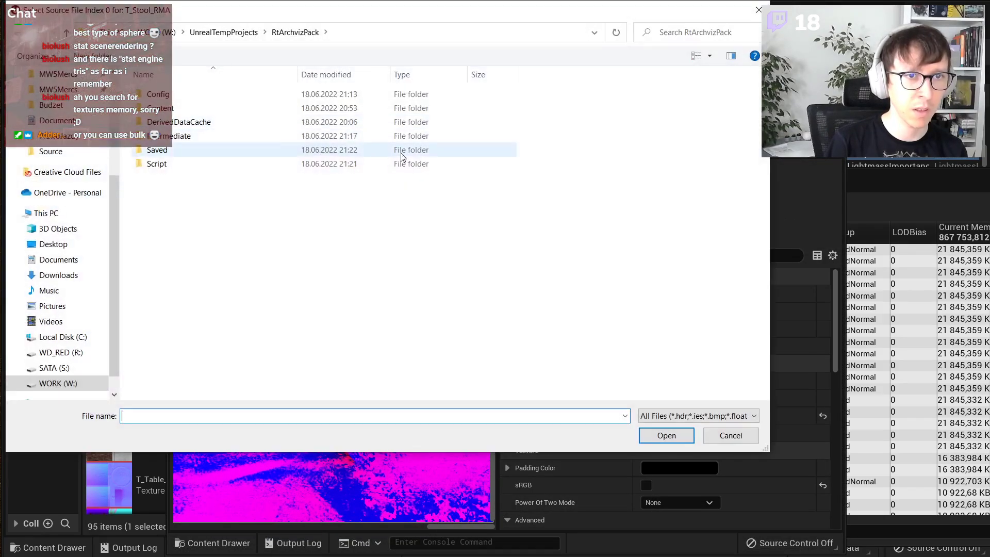
{"action": "left_click", "coordinate": [730, 435]}
- Launch the level as a Standalone Game, moving the Statistics window out of the way and repositioning the game window
{"action": "left_click", "coordinate": [355, 51]}
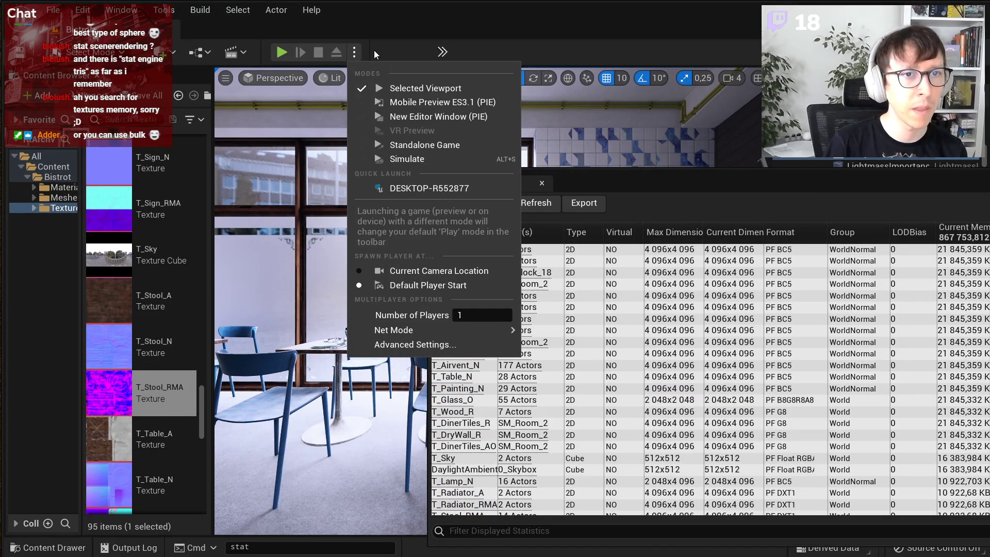
{"action": "left_click", "coordinate": [406, 145]}
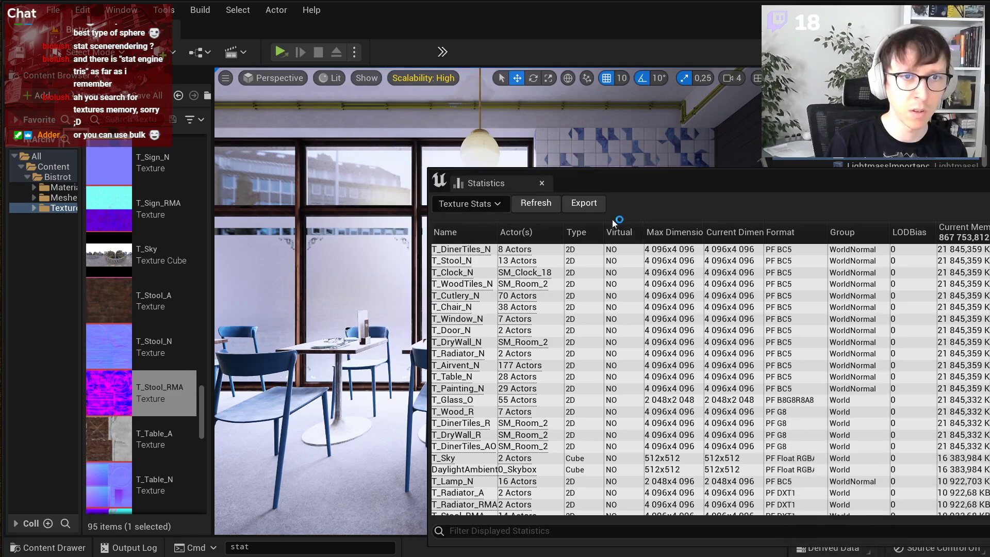
{"action": "left_click_drag", "start_coordinate": [598, 184], "coordinate": [612, 556]}
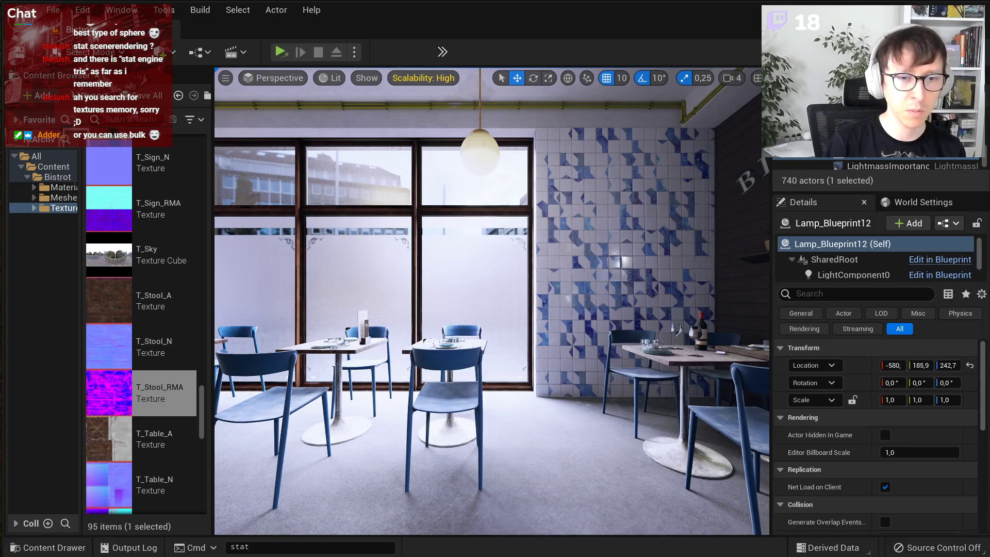
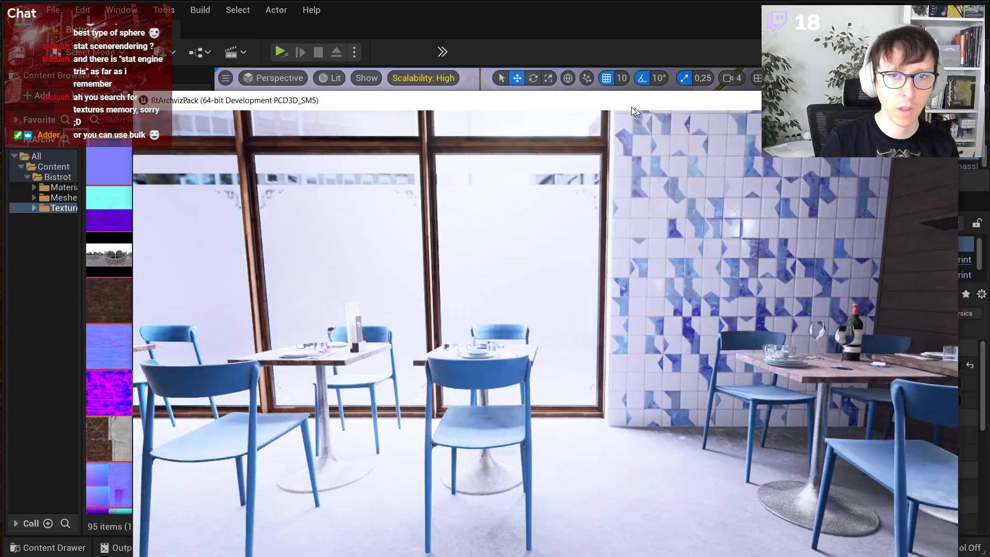
{"action": "left_click_drag", "start_coordinate": [631, 107], "coordinate": [607, 57]}
- Show the texture group memory statistics in the standalone game's console and close the game
{"action": "type", "text": "stat tex"}
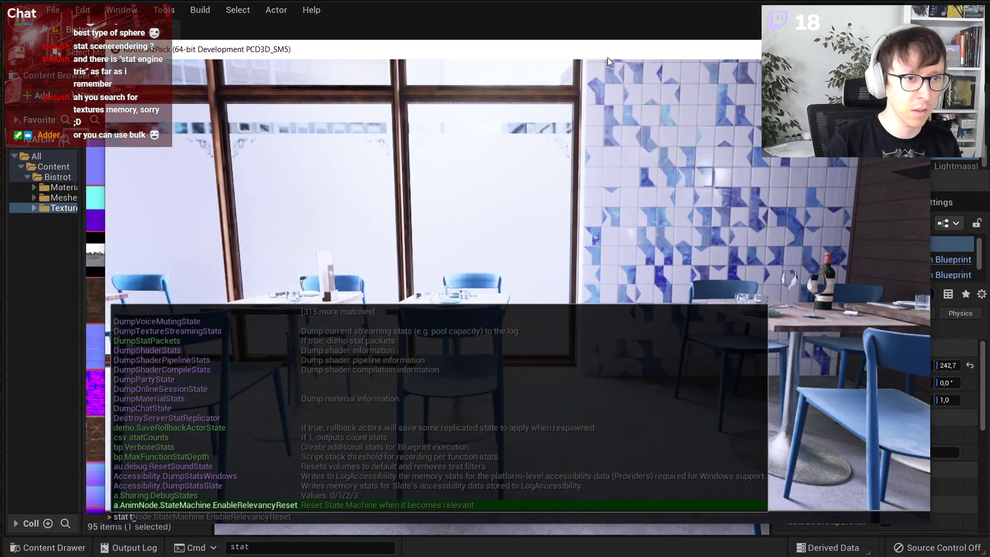
{"action": "key", "text": "Up"}
{"action": "key", "text": "Up"}
{"action": "key", "text": "Return"}
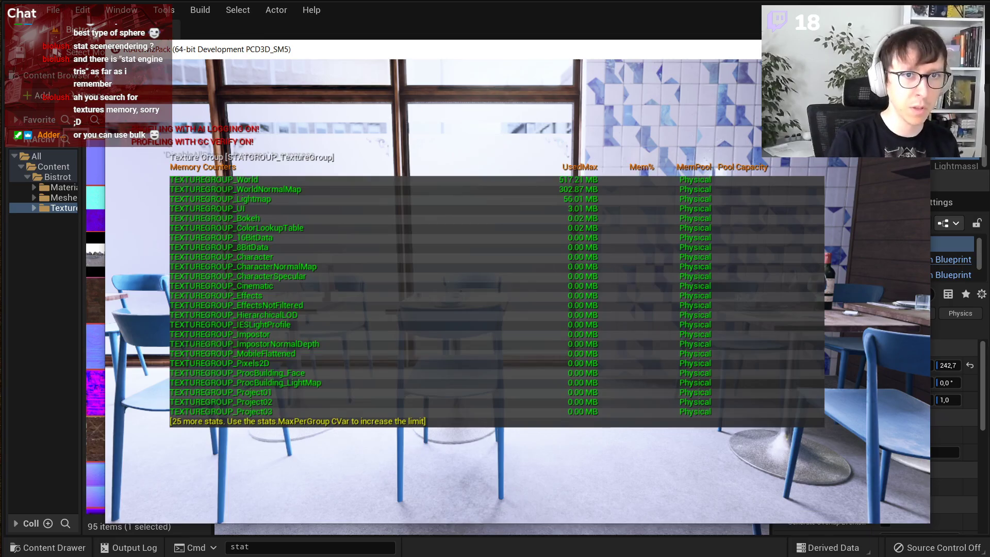
{"action": "key", "text": "Escape"}
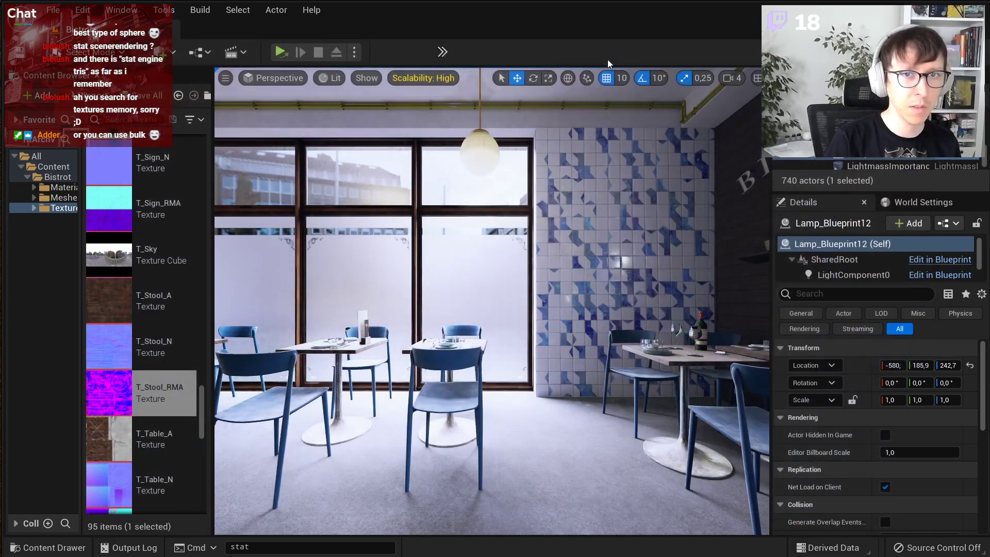
{"action": "left_click", "coordinate": [194, 15]}
{"action": "left_click", "coordinate": [194, 15]}
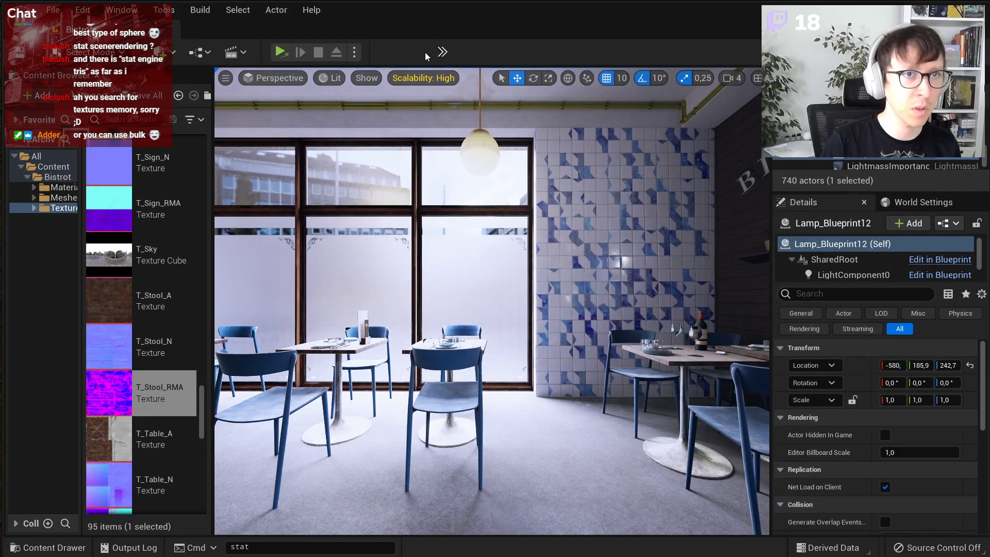
- Start packaging the project for Windows and go to the UnrealTempProjects folder as the output location
{"action": "left_click", "coordinate": [441, 51]}
{"action": "mouse_move", "coordinate": [471, 108]}
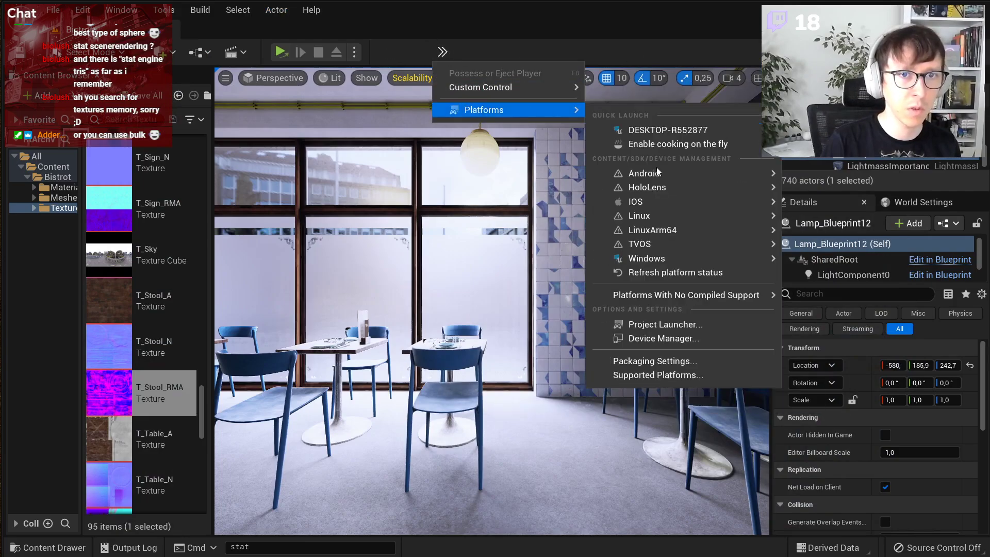
{"action": "mouse_move", "coordinate": [637, 260]}
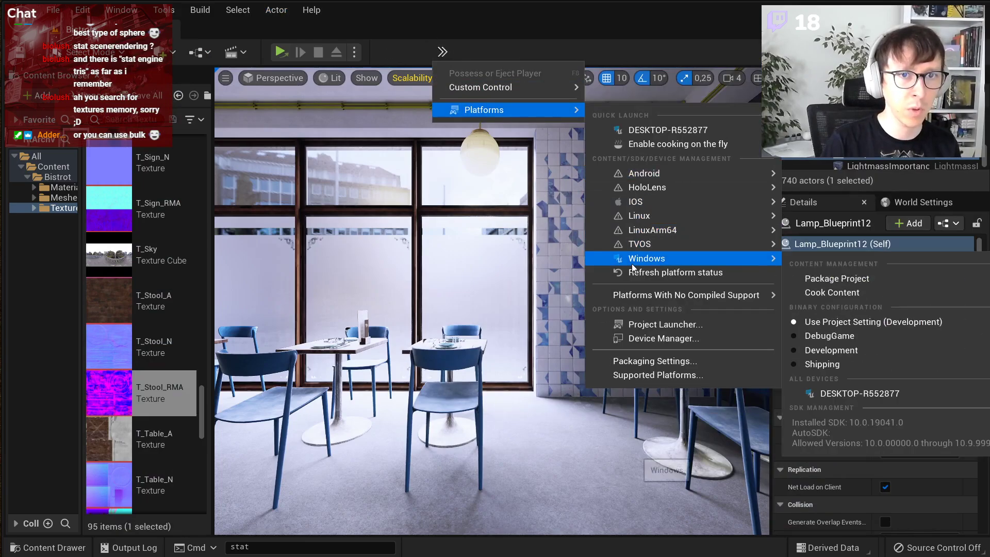
{"action": "left_click", "coordinate": [853, 283]}
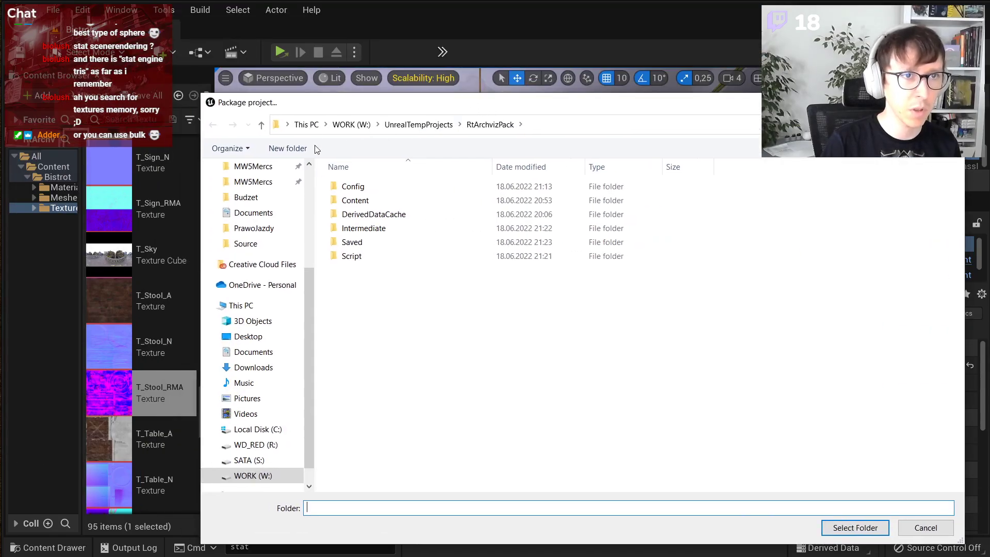
{"action": "left_click", "coordinate": [418, 124]}
- Create an output folder named RtArchvizPack_pkg in UnrealTempProjects, reusing the name of the project folder
{"action": "left_click", "coordinate": [396, 242]}
{"action": "key", "text": "F2"}
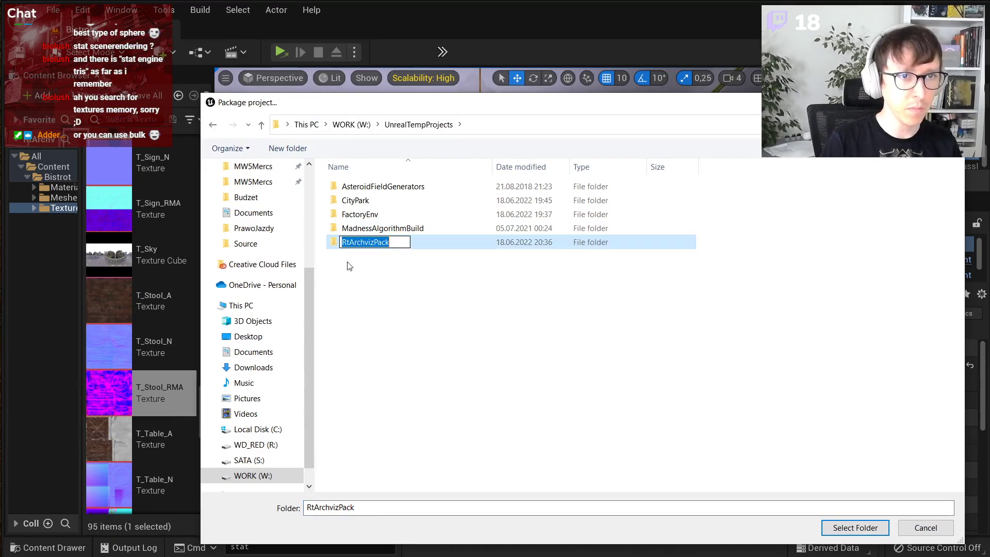
{"action": "key", "text": "ctrl+c"}
{"action": "left_click", "coordinate": [287, 148]}
{"action": "key", "text": "ctrl+v"}
{"action": "type", "text": "_"}
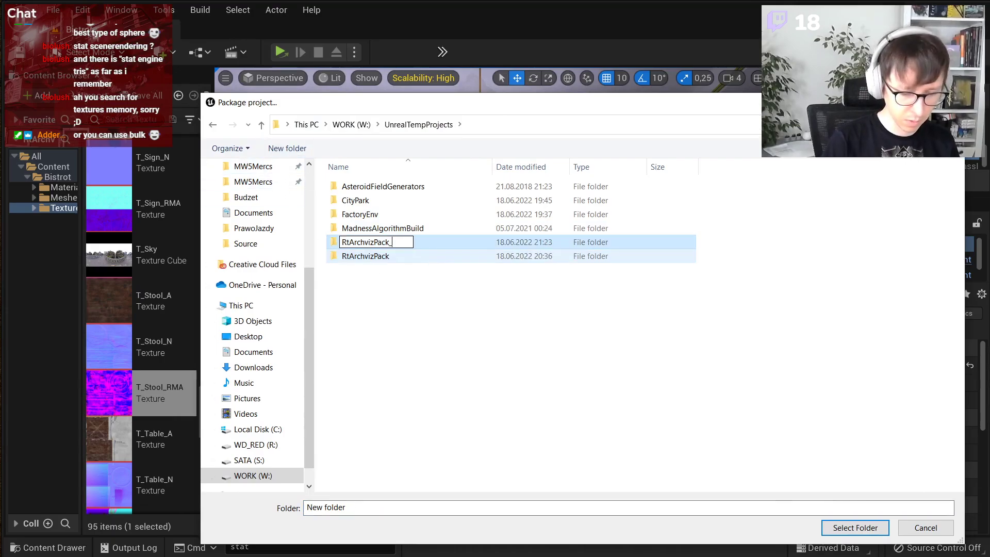
{"action": "key", "text": "Return"}
{"action": "key", "text": "F2"}
{"action": "key", "text": "End"}
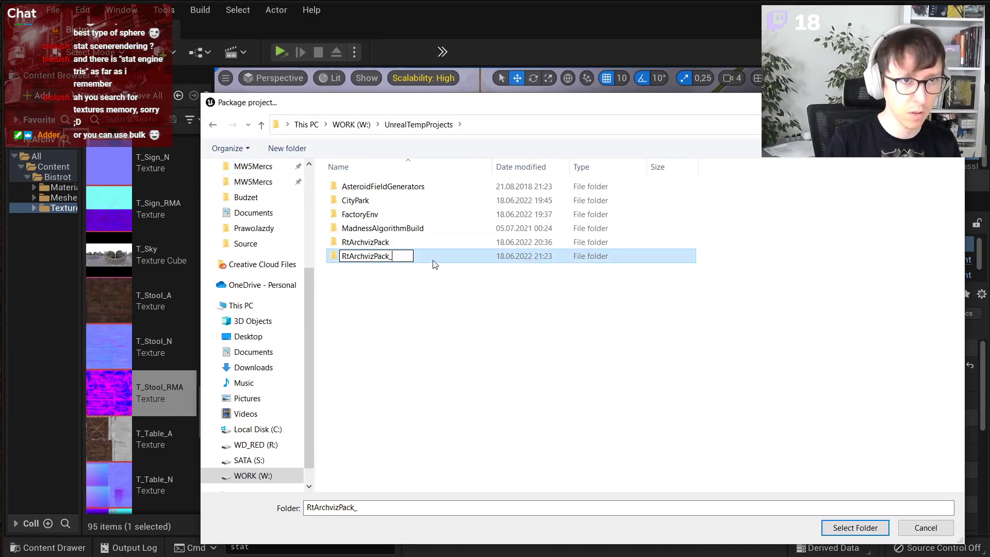
{"action": "type", "text": "pkg"}
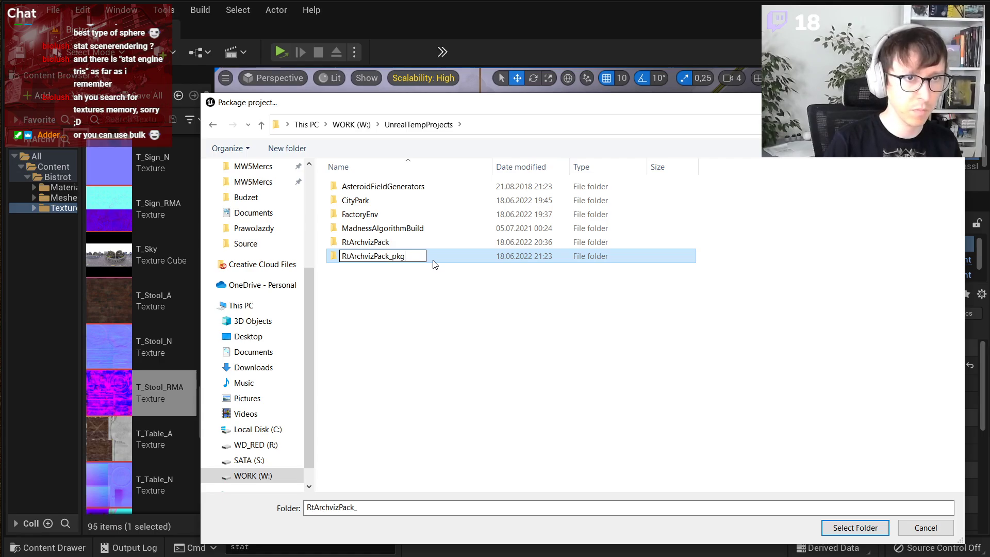
{"action": "key", "text": "Return"}
{"action": "key", "text": "Return"}
- Package the project into RtArchvizPack_pkg and close the Output Log
{"action": "left_click", "coordinate": [854, 528]}
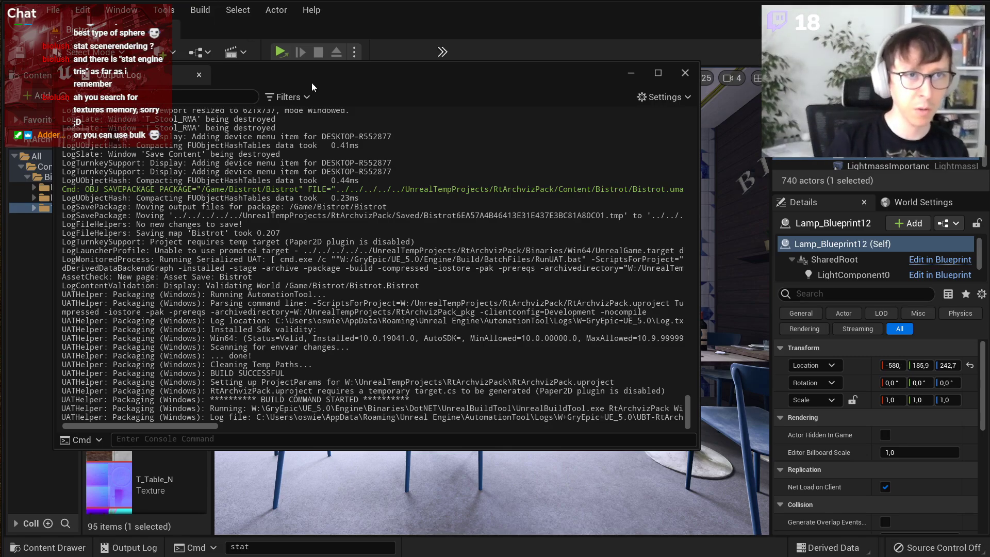
{"action": "left_click_drag", "start_coordinate": [309, 82], "coordinate": [563, 101]}
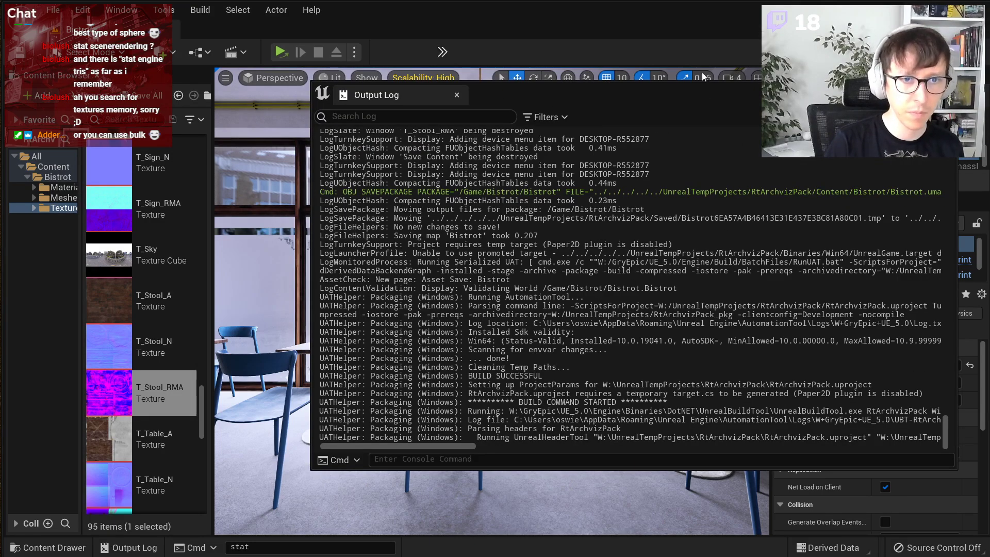
{"action": "left_click", "coordinate": [945, 91]}
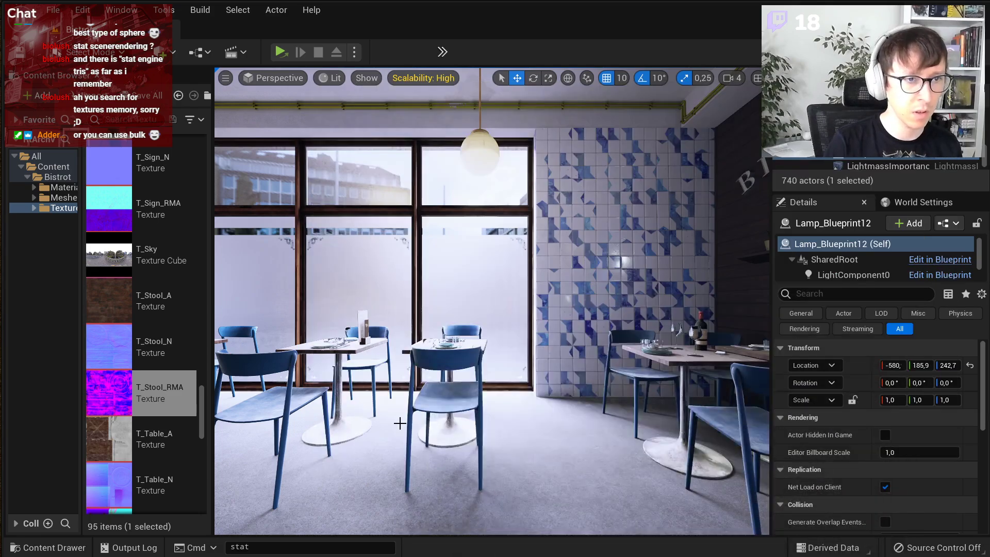
- Widen the Content Browser and filter its assets by the Textures category
{"action": "left_click_drag", "start_coordinate": [212, 253], "coordinate": [343, 253]}
{"action": "left_click", "coordinate": [237, 253]}
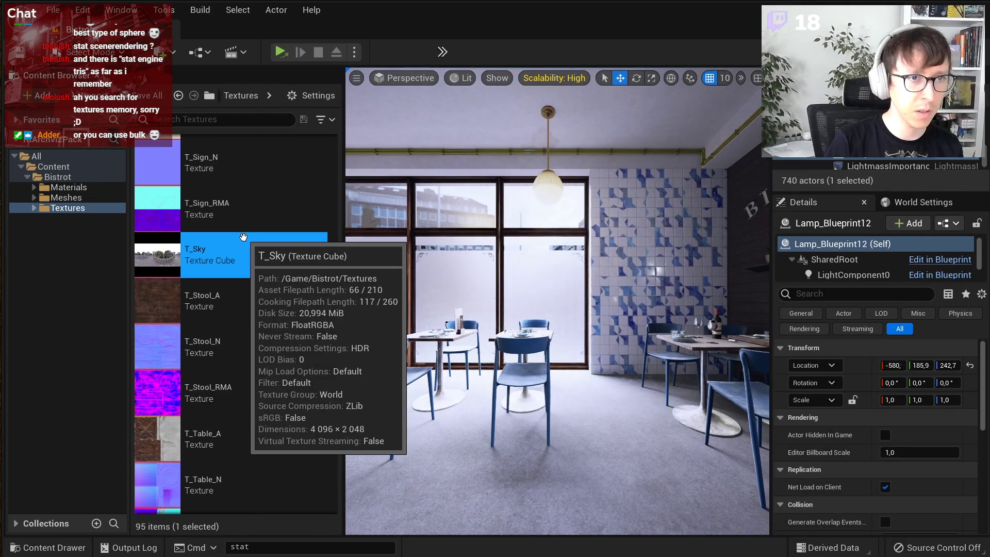
{"action": "left_click", "coordinate": [322, 119]}
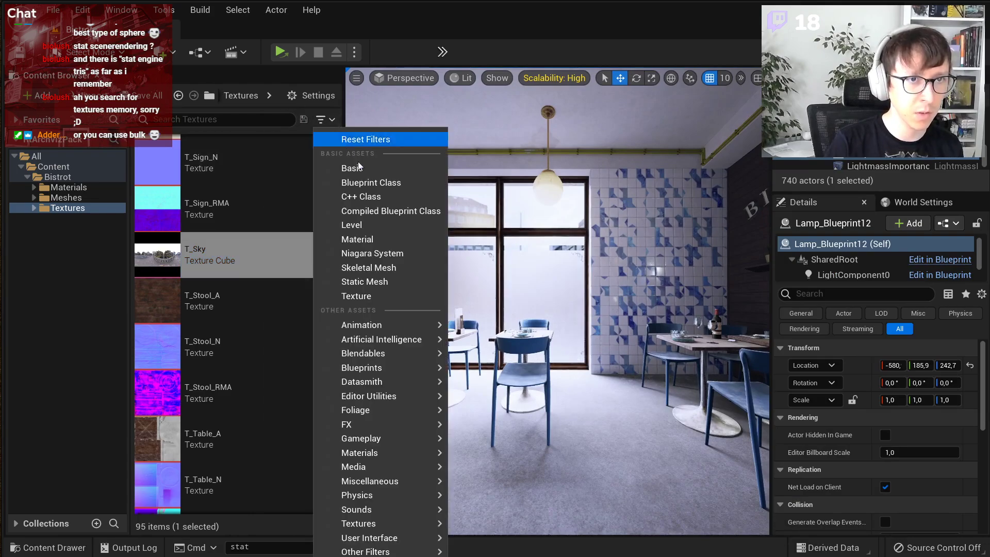
{"action": "mouse_move", "coordinate": [384, 440]}
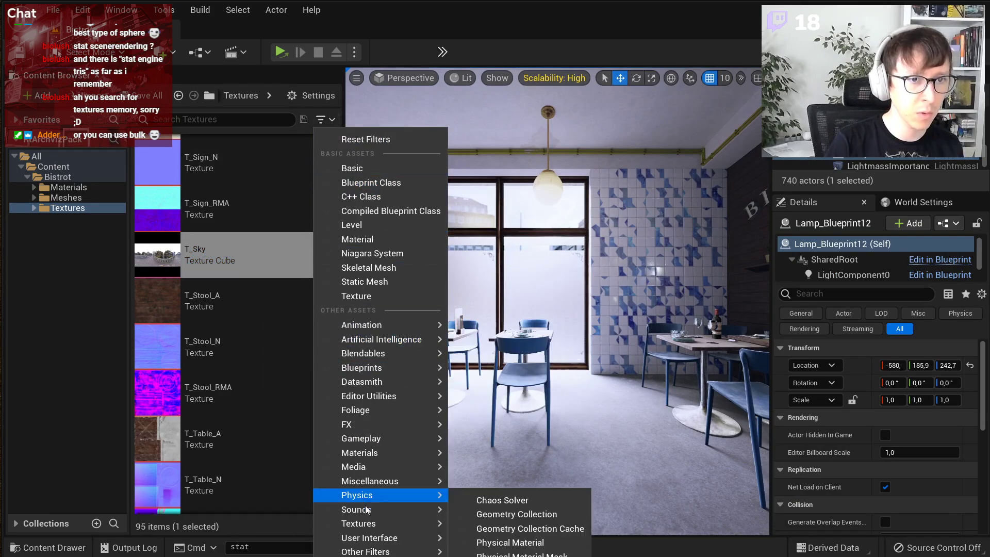
{"action": "left_click", "coordinate": [382, 524]}
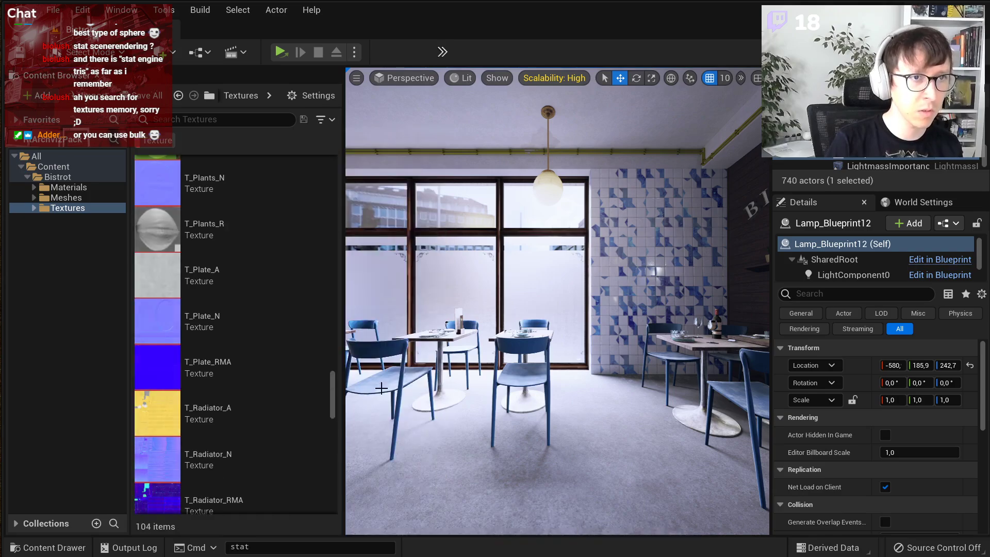
- Select all the filtered textures, open them together for bulk editing in the Property Matrix and widen its grid
{"action": "left_click", "coordinate": [264, 243]}
{"action": "key", "text": "ctrl+a"}
{"action": "right_click", "coordinate": [265, 225]}
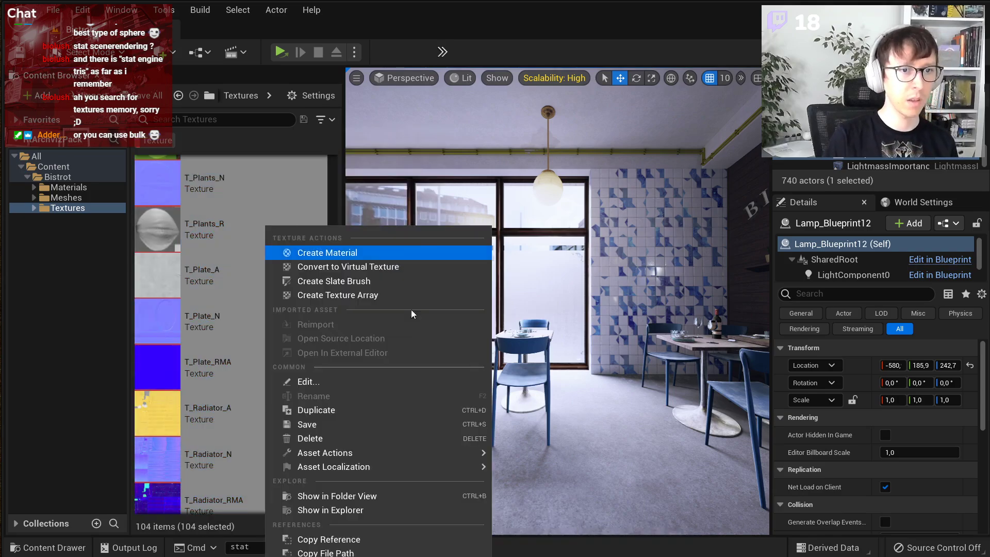
{"action": "mouse_move", "coordinate": [387, 452]}
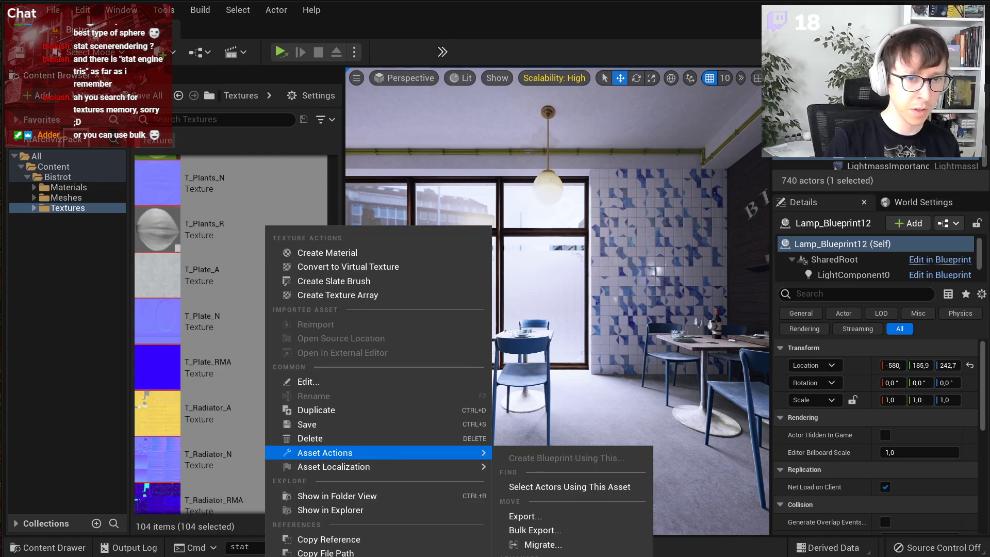
{"action": "left_click", "coordinate": [557, 556]}
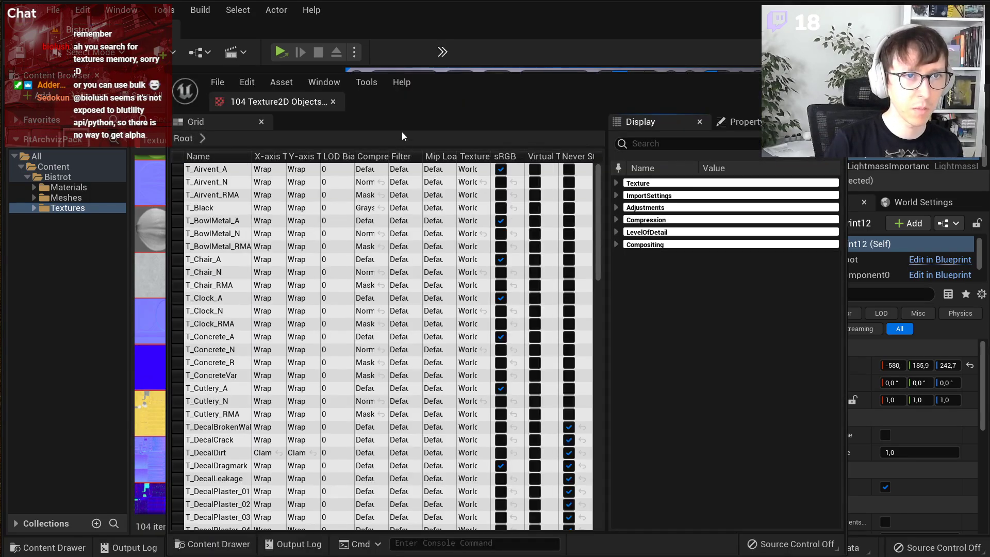
{"action": "left_click_drag", "start_coordinate": [607, 220], "coordinate": [661, 220]}
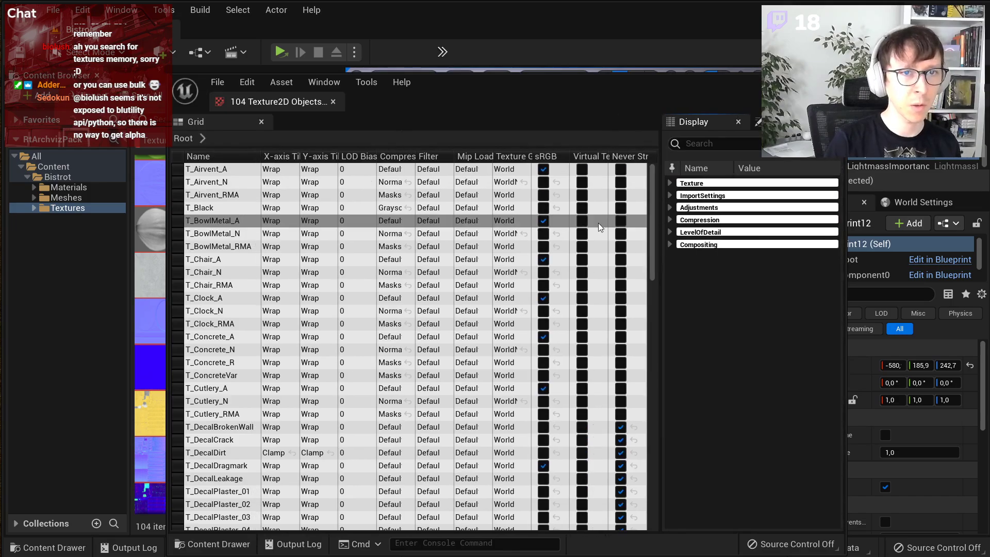
- Widen the Property Matrix window and select every texture row in the grid
{"action": "left_click_drag", "start_coordinate": [165, 180], "coordinate": [45, 181]}
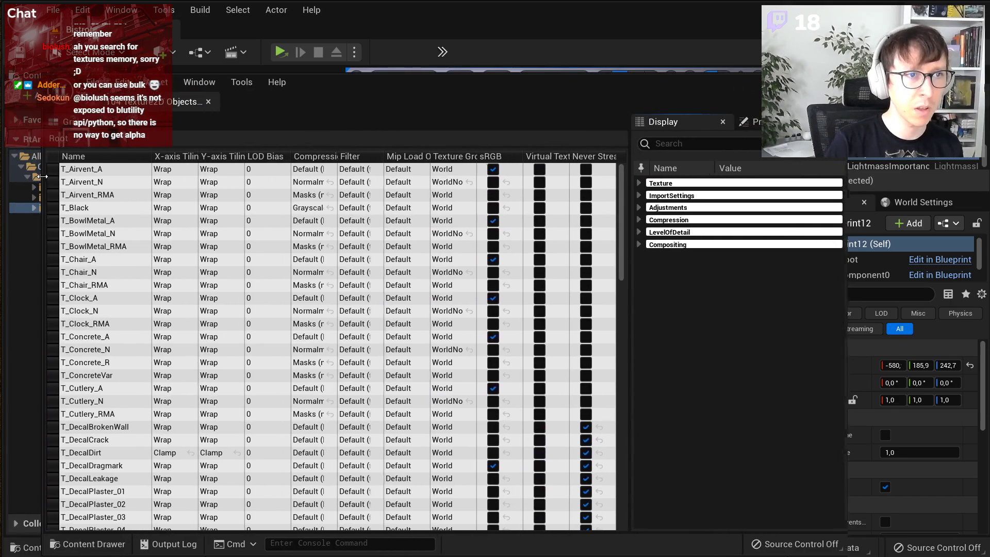
{"action": "left_click", "coordinate": [129, 207]}
{"action": "key", "text": "ctrl+a"}
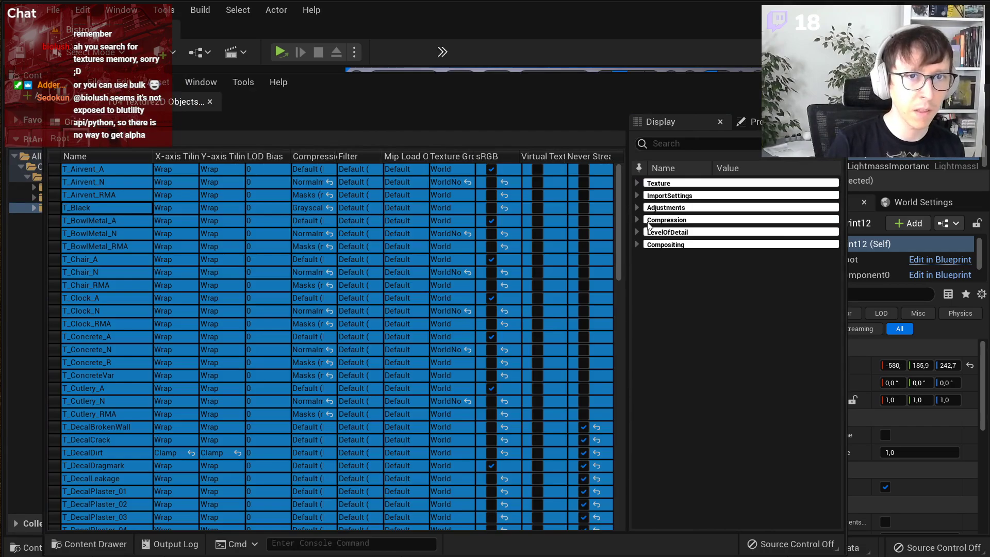
{"action": "left_click", "coordinate": [750, 122]}
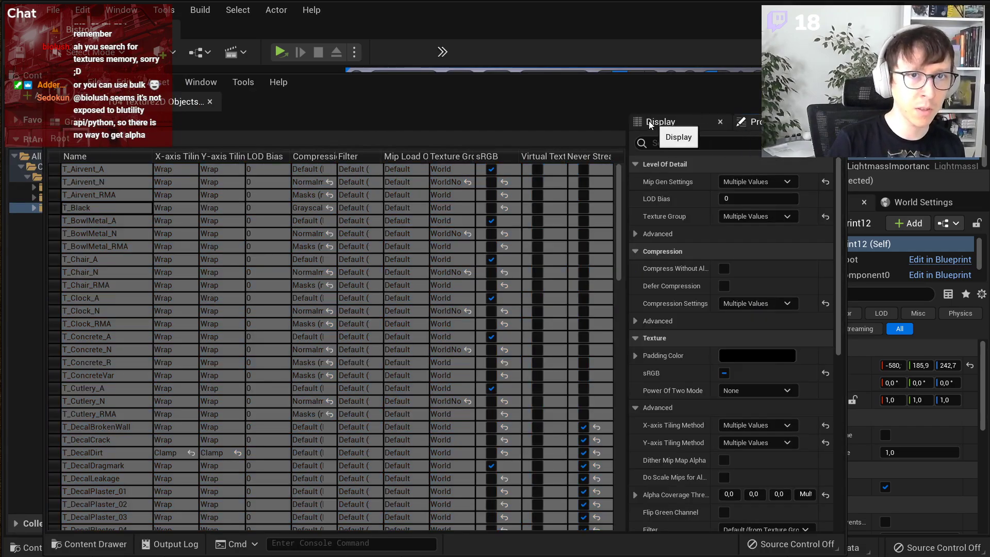
{"action": "left_click", "coordinate": [650, 121]}
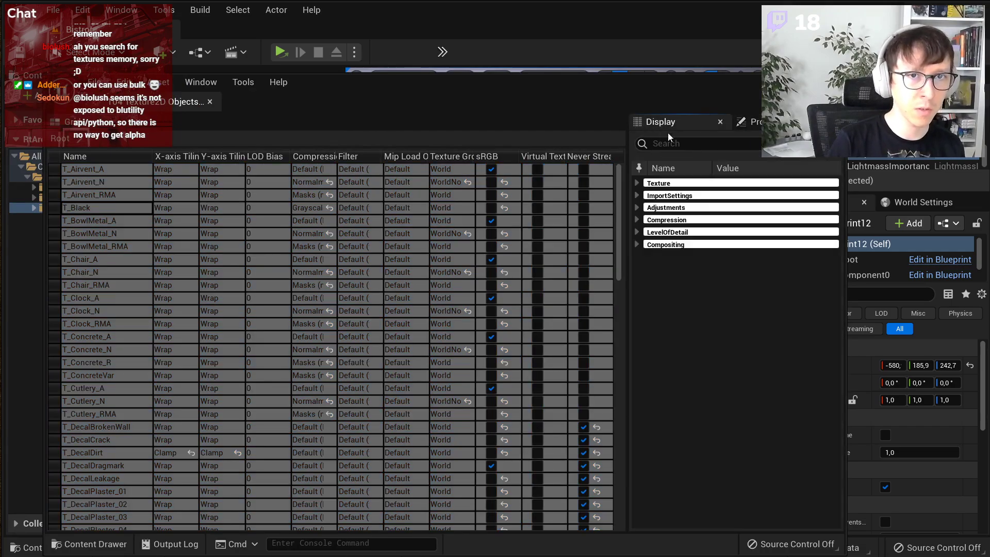
- Search the display properties for "max size" and set Maximum Texture Size to 2048 for all selected textures
{"action": "left_click", "coordinate": [637, 195]}
{"action": "left_click", "coordinate": [637, 196]}
{"action": "left_click", "coordinate": [636, 220]}
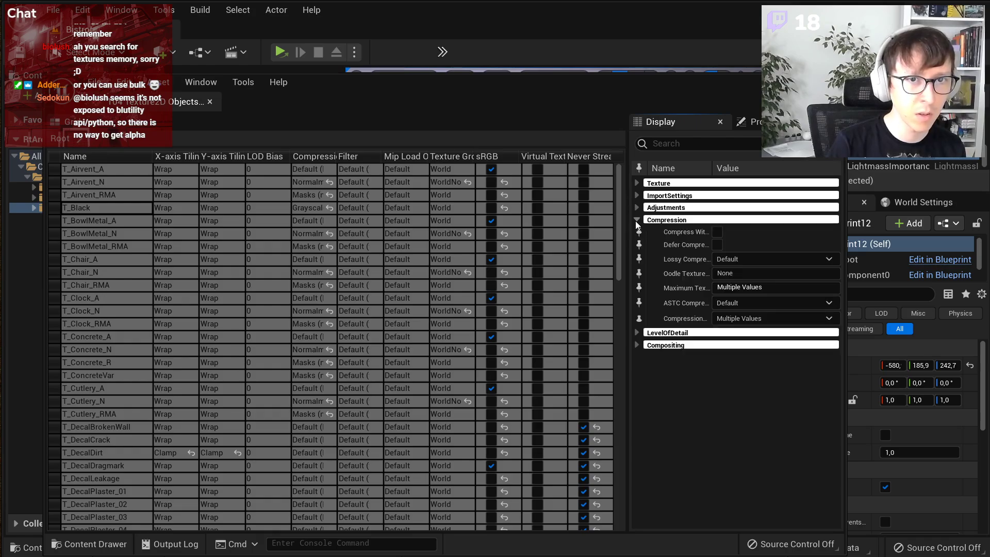
{"action": "left_click", "coordinate": [636, 220]}
{"action": "left_click", "coordinate": [694, 144]}
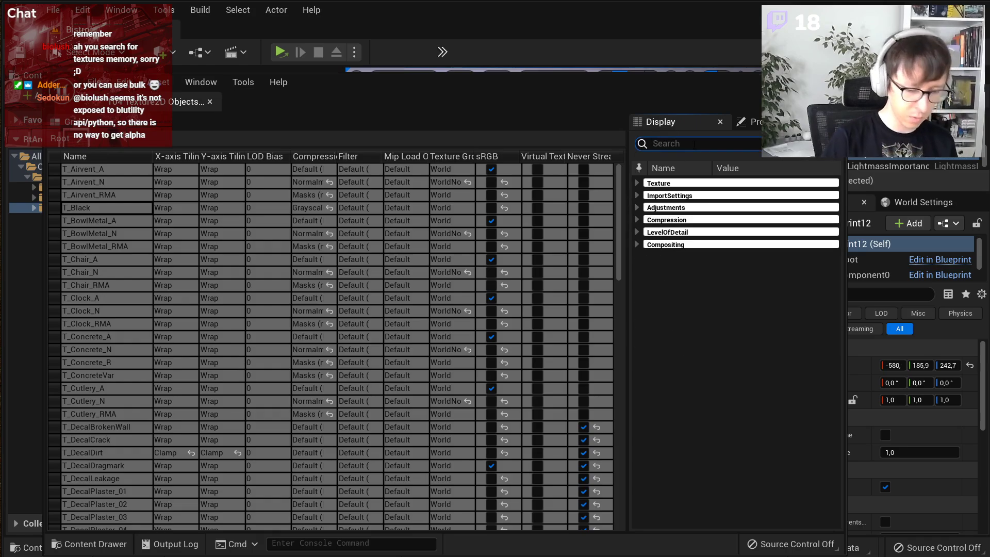
{"action": "type", "text": "max size"}
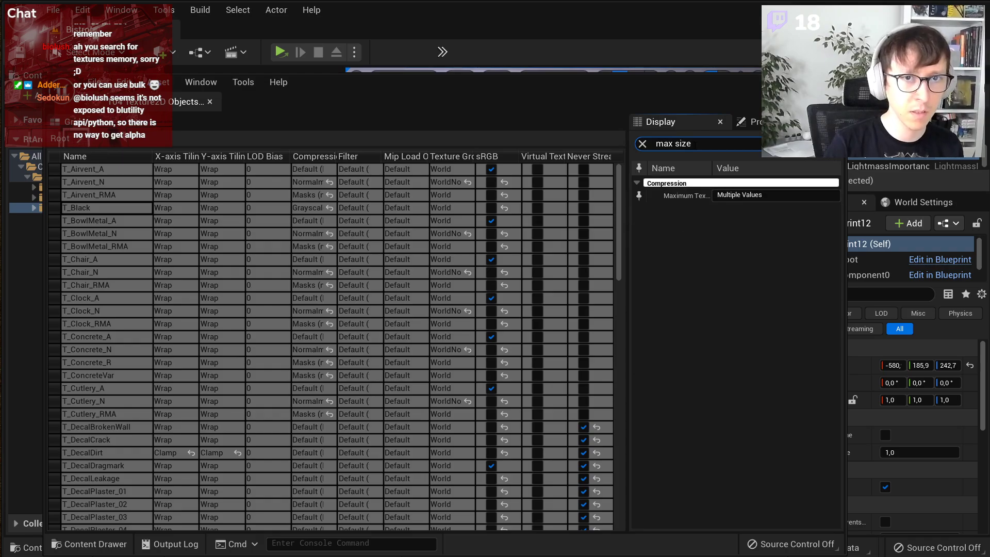
{"action": "left_click_drag", "start_coordinate": [710, 168], "coordinate": [734, 168]}
{"action": "left_click", "coordinate": [761, 195]}
{"action": "key", "text": "ctrl+a"}
{"action": "type", "text": "2"}
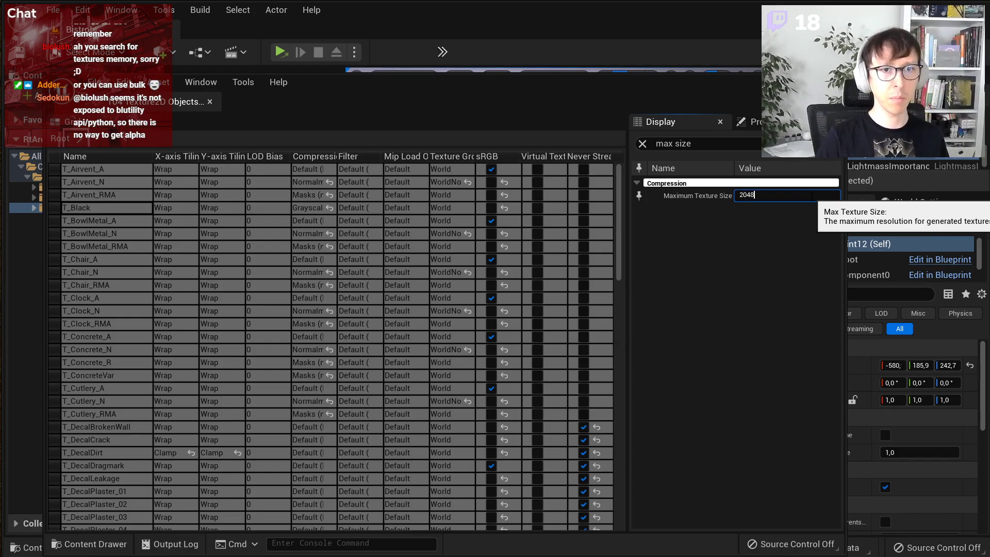
{"action": "type", "text": "048"}
{"action": "key", "text": "Return"}
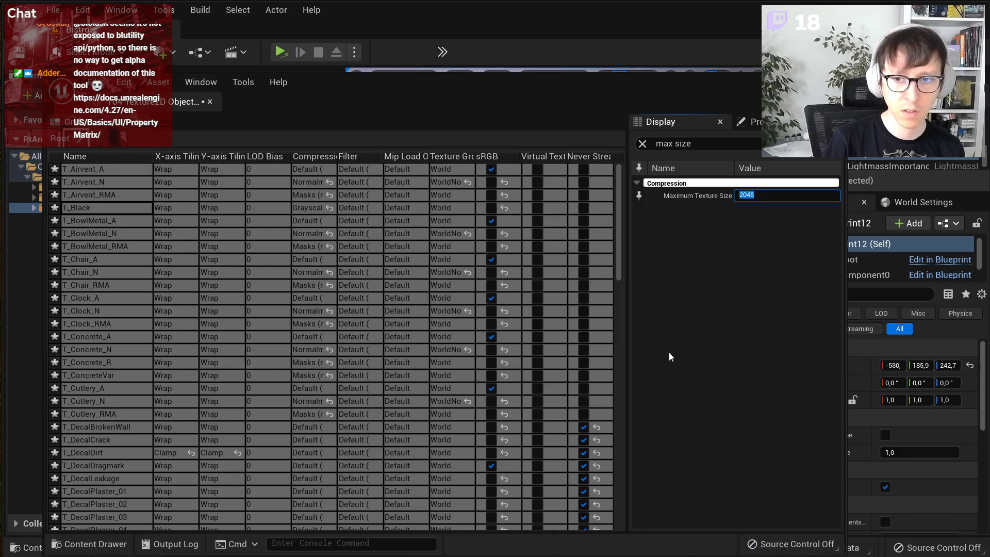
- Save all the edited textures, pin Maximum Texture Size as a grid column for checking, and close the Property Matrix
{"action": "left_click", "coordinate": [96, 83]}
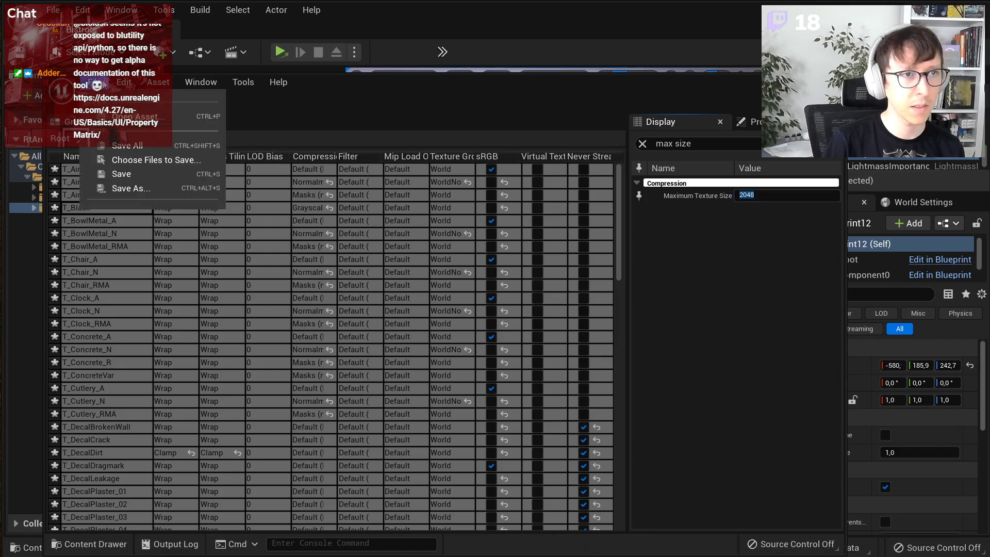
{"action": "left_click", "coordinate": [144, 146]}
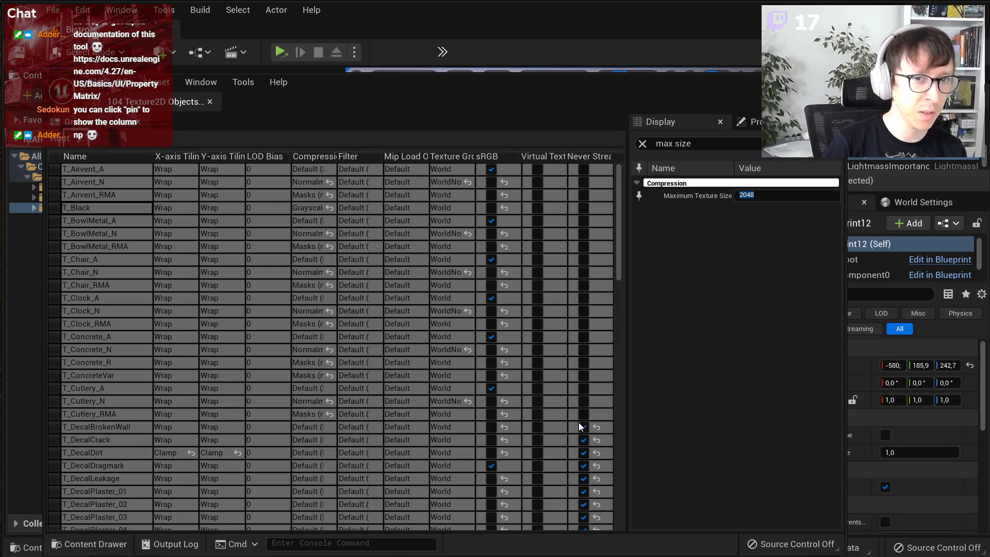
{"action": "left_click_drag", "start_coordinate": [620, 259], "coordinate": [619, 287]}
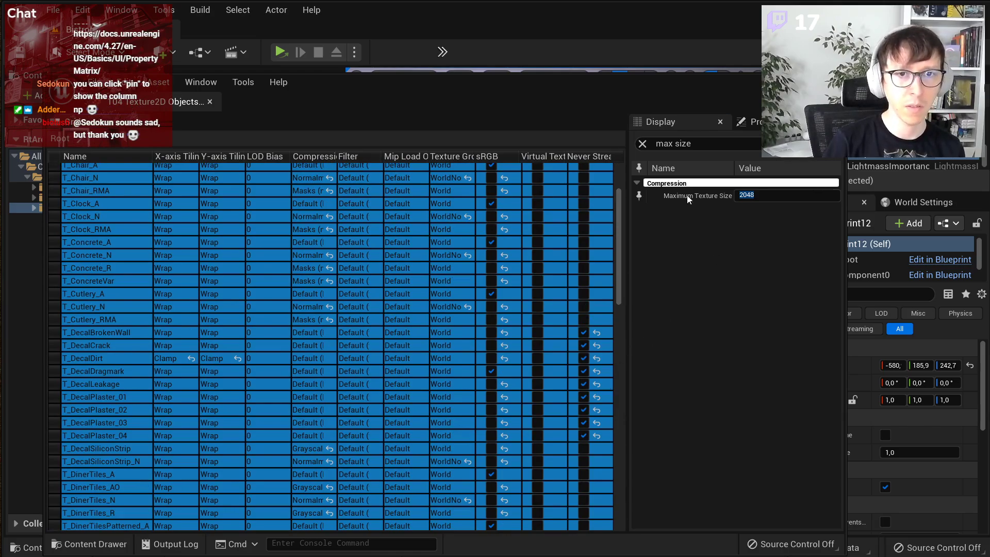
{"action": "left_click", "coordinate": [639, 195]}
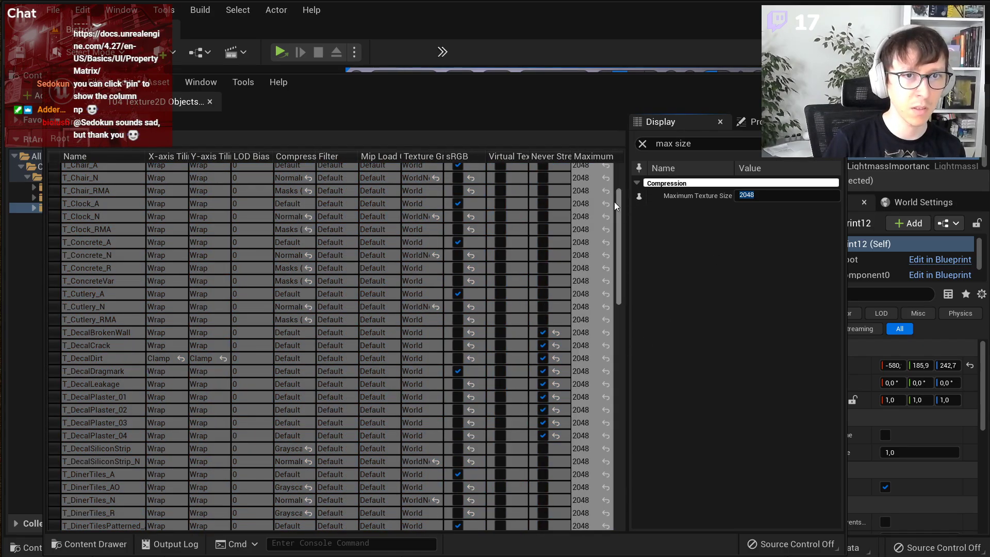
{"action": "left_click_drag", "start_coordinate": [616, 202], "coordinate": [620, 158]}
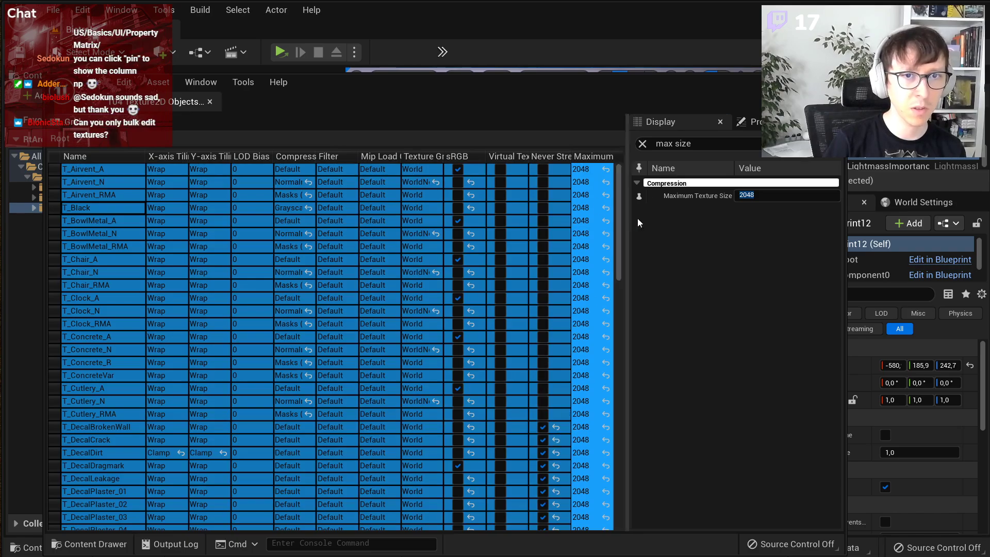
{"action": "left_click", "coordinate": [831, 83]}
- Play the level, show the memory per texture group with the console command stat texturegroup, and stop playing
{"action": "right_click_drag", "start_coordinate": [653, 270], "coordinate": [637, 269]}
{"action": "right_click_drag", "start_coordinate": [625, 199], "coordinate": [628, 206]}
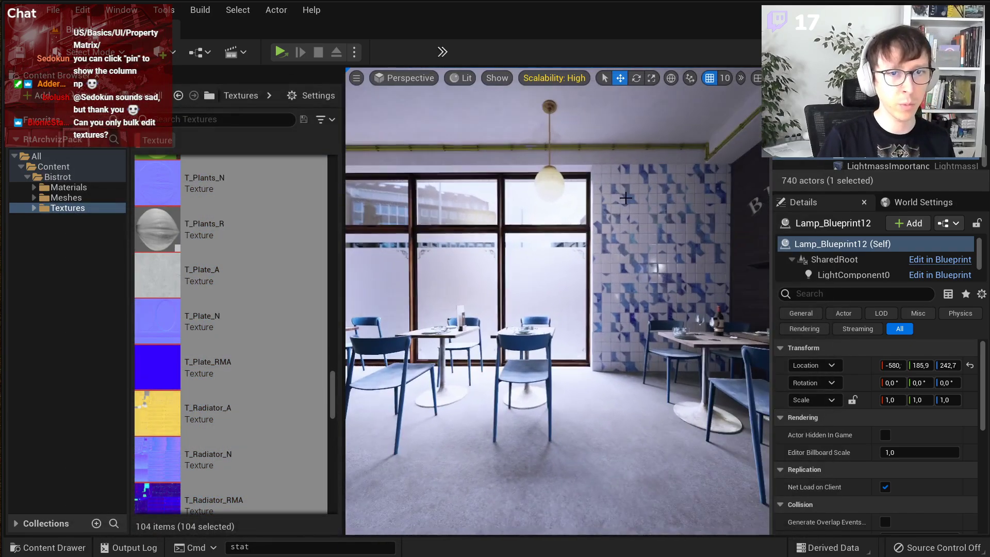
{"action": "left_click", "coordinate": [380, 90]}
{"action": "key", "text": "grave"}
{"action": "type", "text": "sta"}
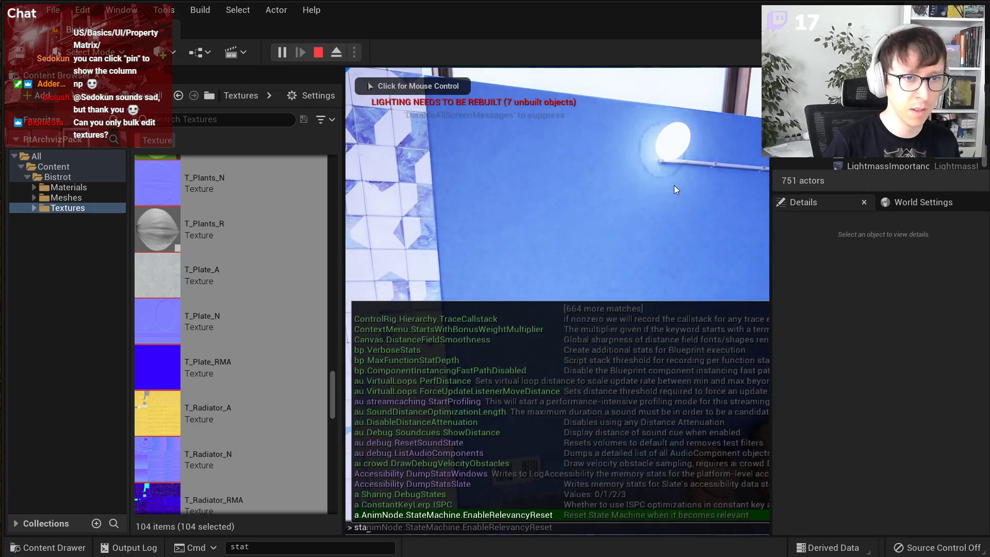
{"action": "type", "text": "t textyur"}
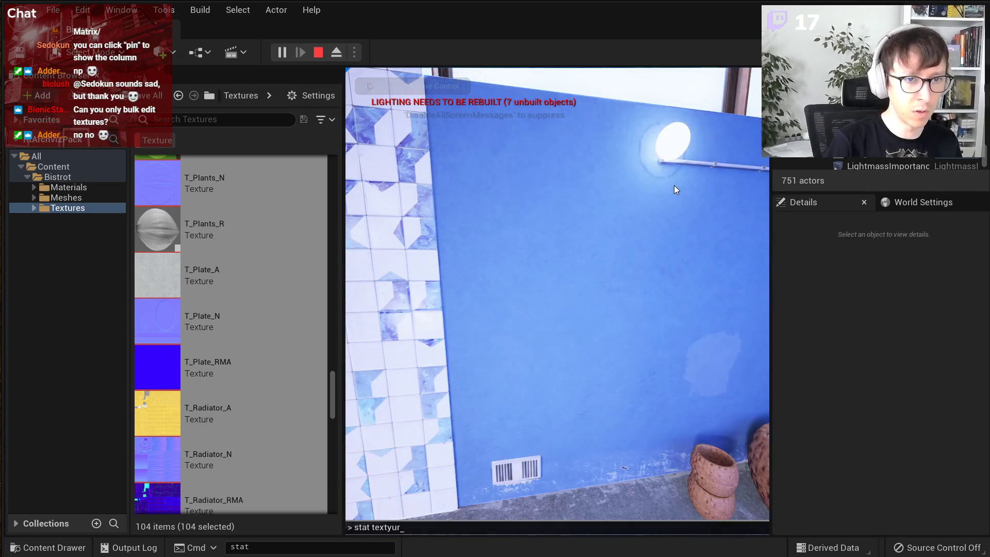
{"action": "key", "text": "BackSpace"}
{"action": "key", "text": "BackSpace"}
{"action": "key", "text": "BackSpace"}
{"action": "type", "text": "uregro"}
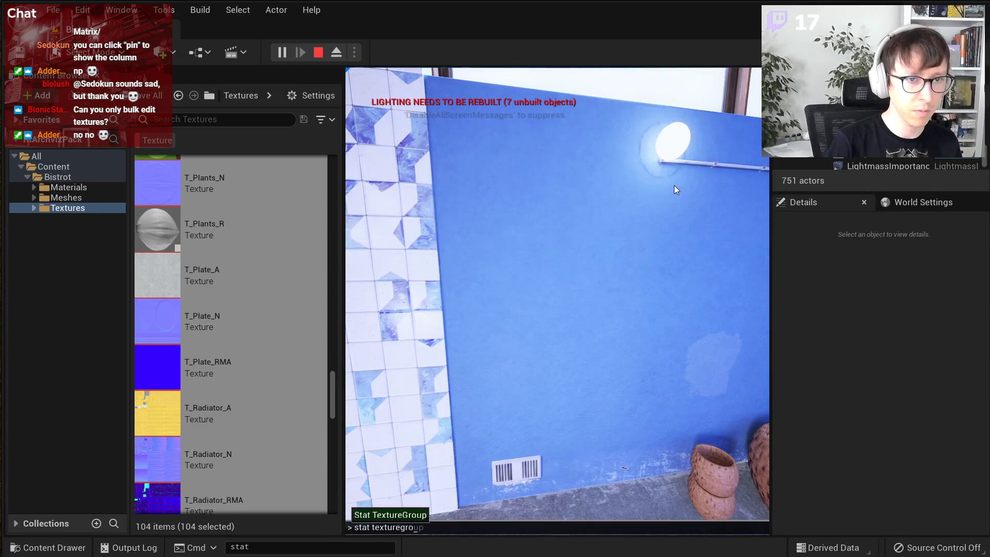
{"action": "type", "text": "up"}
{"action": "key", "text": "Return"}
{"action": "key", "text": "w"}
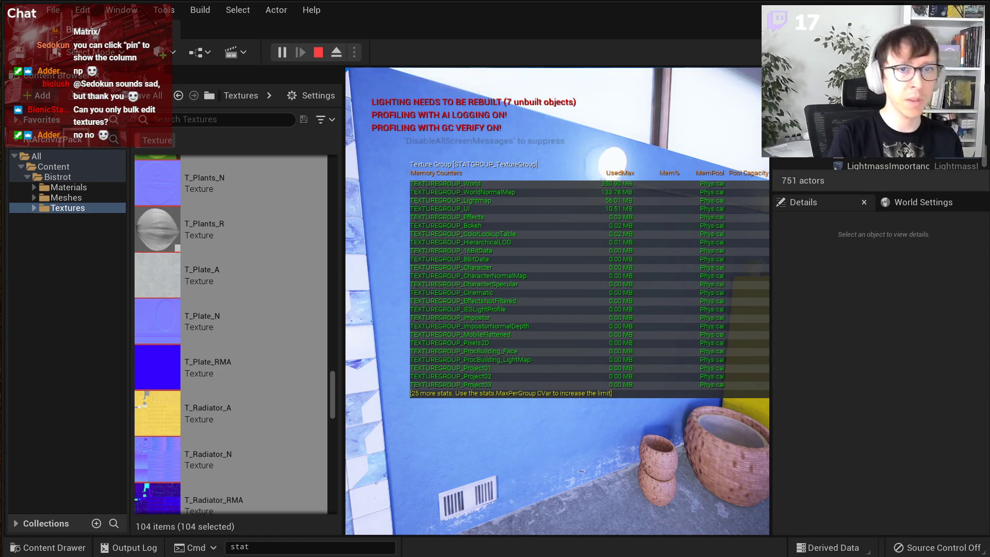
{"action": "key", "text": "Escape"}
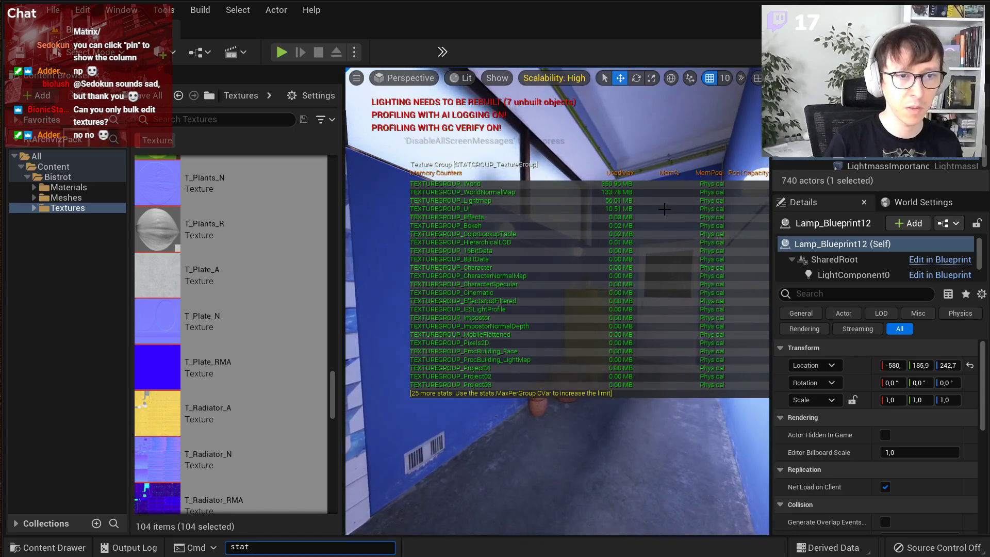
- Rerun r.SetNearClipPlane 1 from the console history, then briefly play the level again and stop it
{"action": "key", "text": "grave"}
{"action": "key", "text": "Up"}
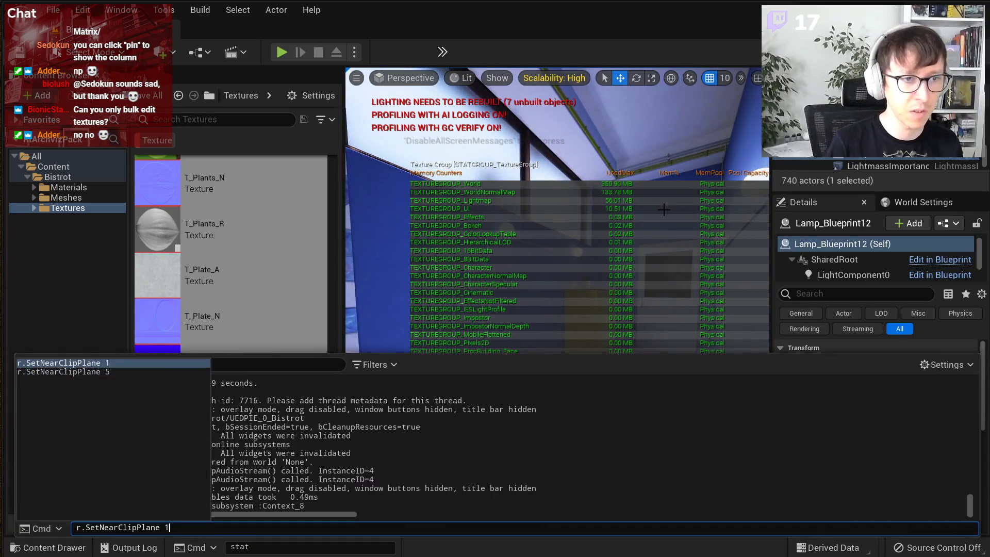
{"action": "key", "text": "Return"}
{"action": "key", "text": "grave"}
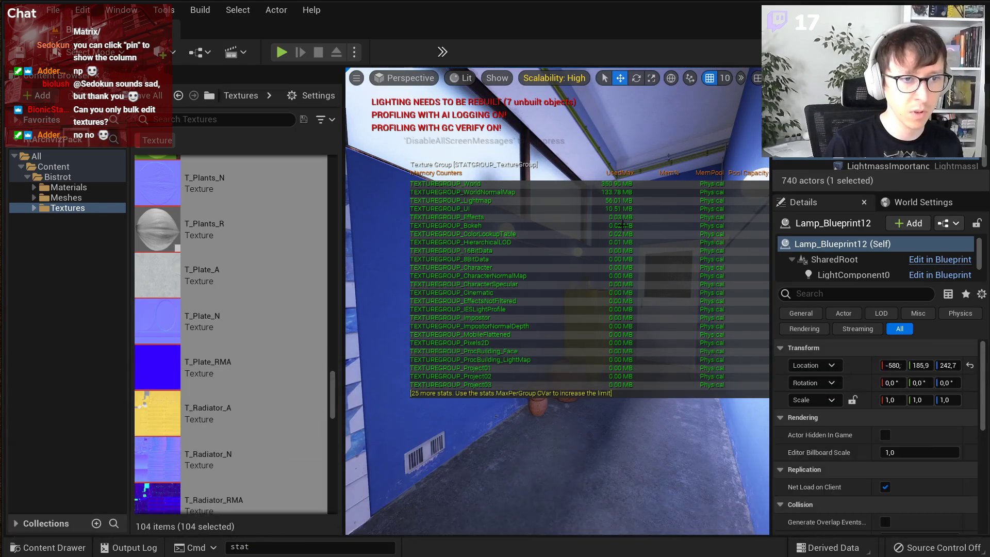
{"action": "left_click", "coordinate": [282, 53]}
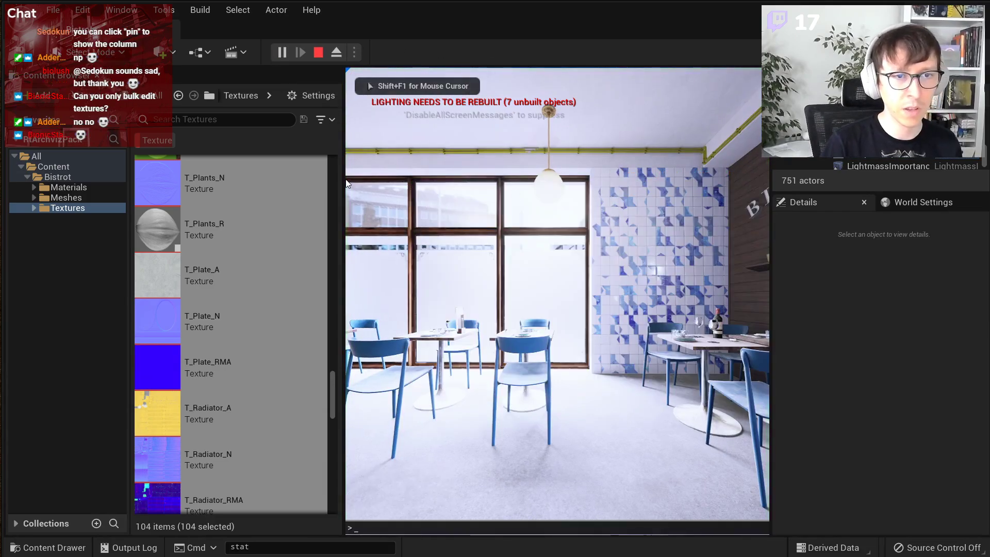
{"action": "key", "text": "Escape"}
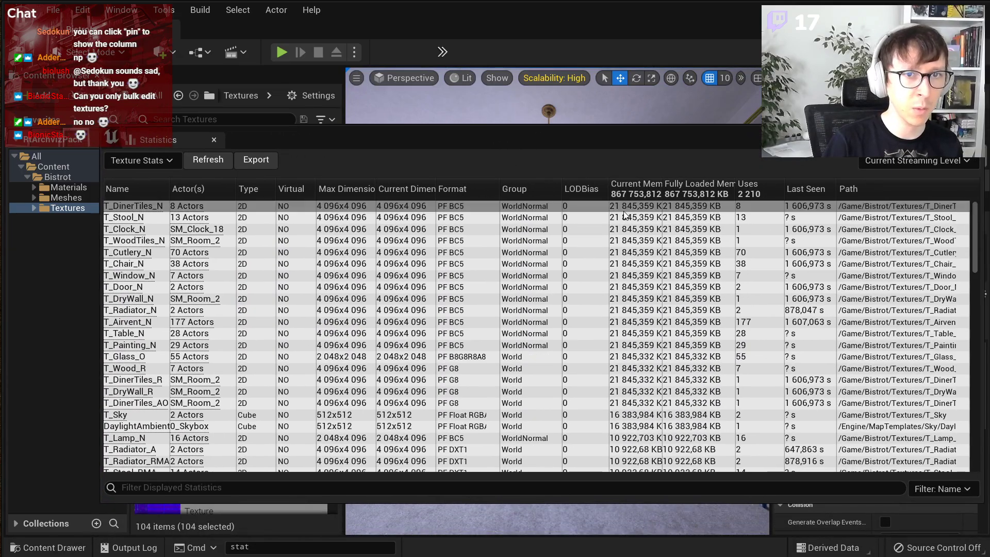
- Refresh the Texture Stats, examine the texture sizes and memory use in the list, and close the Statistics window
{"action": "left_click", "coordinate": [205, 160]}
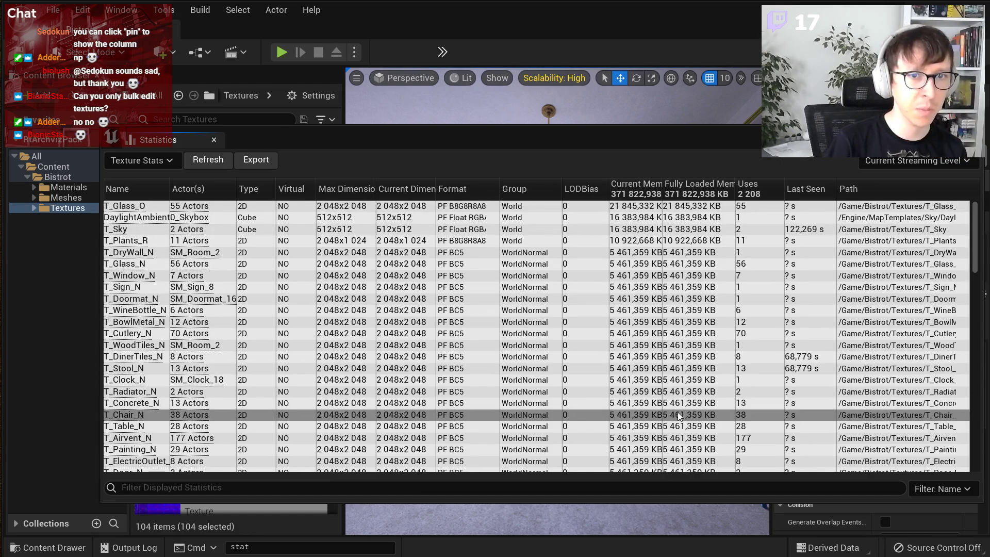
{"action": "scroll", "coordinate": [681, 416], "scroll_direction": "down", "scroll_amount": 3}
{"action": "scroll", "coordinate": [680, 415], "scroll_direction": "down", "scroll_amount": 6}
{"action": "left_click", "coordinate": [974, 135]}
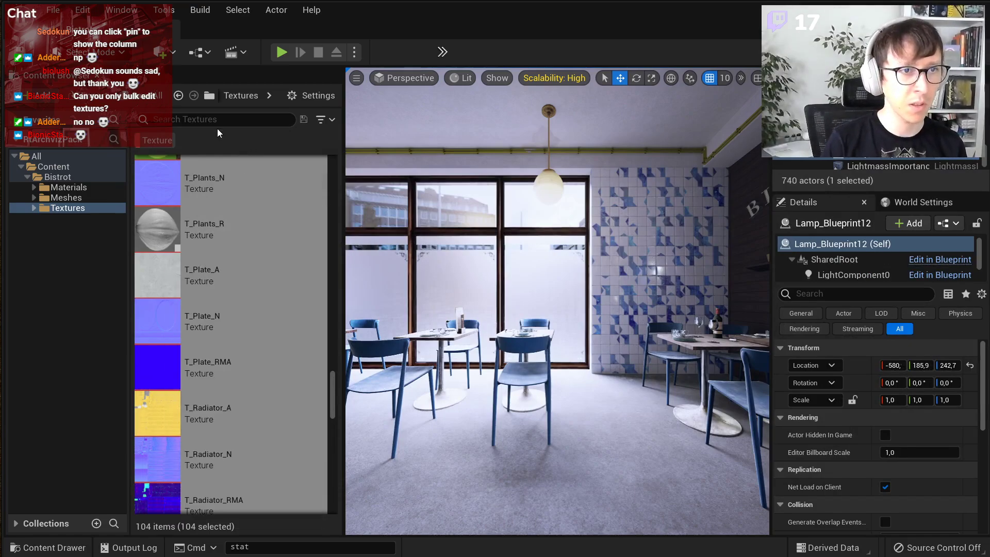
- Turn off the Textures filter and open SM_AirVent and SM_Basket from the Meshes folder together for bulk editing
{"action": "left_click", "coordinate": [157, 140]}
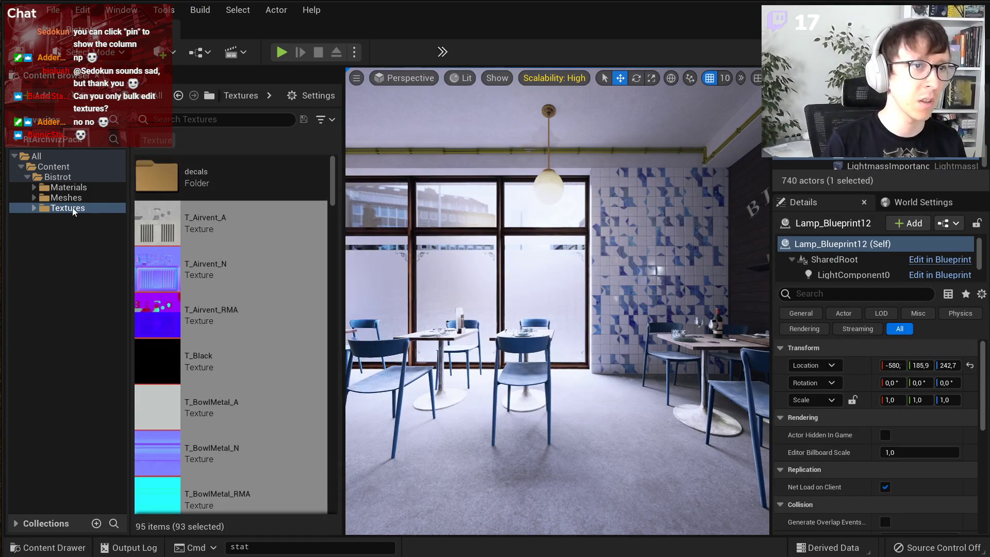
{"action": "left_click", "coordinate": [66, 198]}
{"action": "left_click", "coordinate": [206, 407]}
{"action": "left_click", "coordinate": [206, 361], "text": "ctrl"}
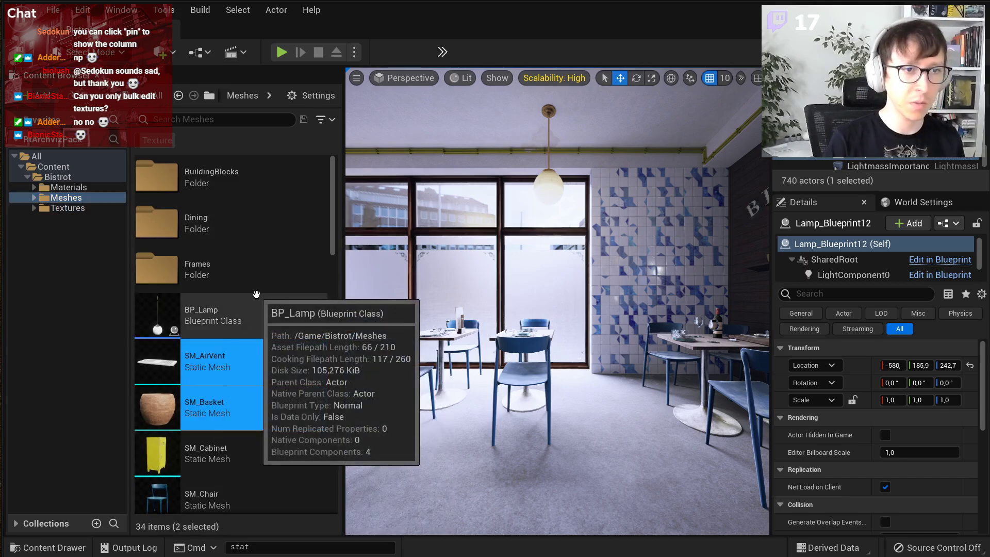
{"action": "right_click", "coordinate": [265, 296]}
{"action": "key", "text": "Escape"}
{"action": "right_click", "coordinate": [267, 398]}
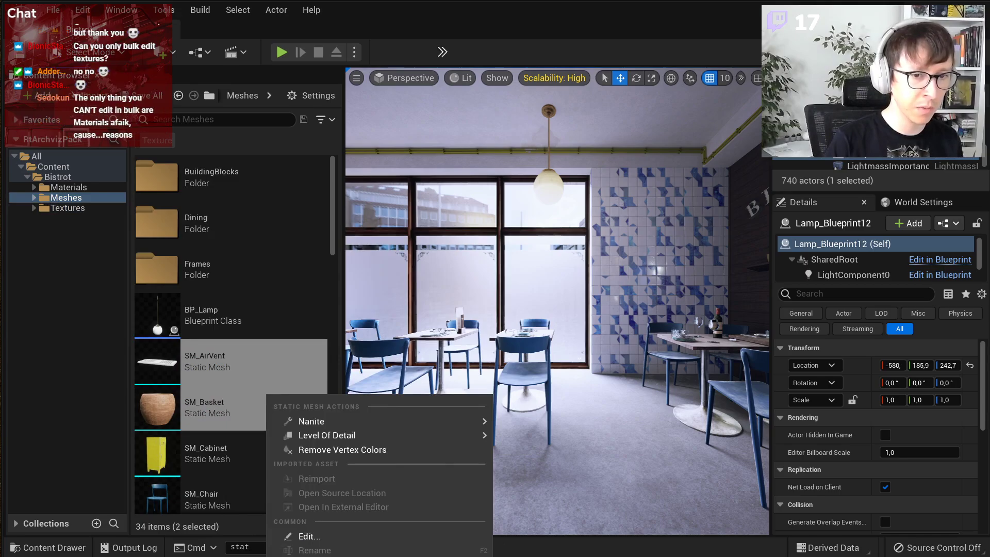
{"action": "left_click", "coordinate": [309, 536]}
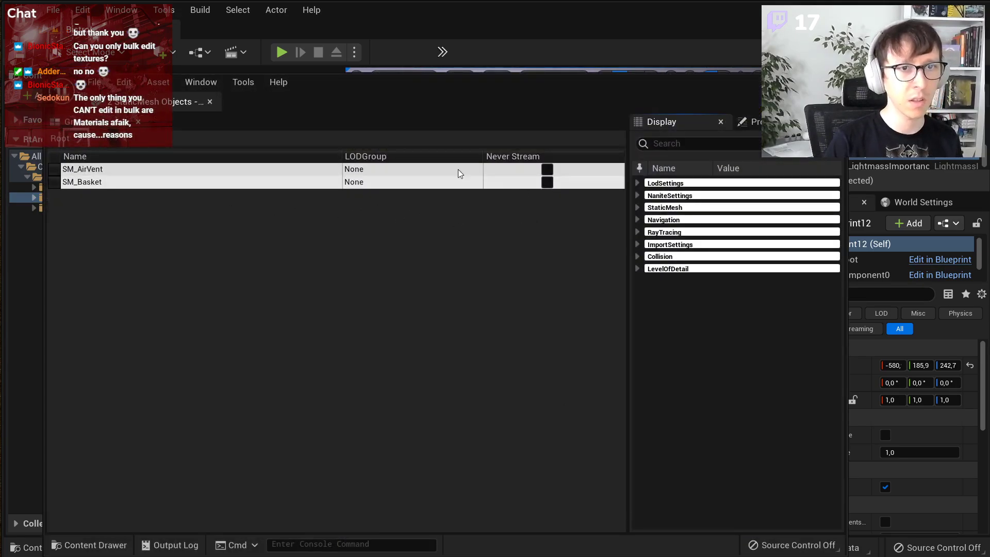
- View the StaticMesh properties available for bulk editing, close the Property Matrix and select only SM_AirVent
{"action": "left_click", "coordinate": [665, 208]}
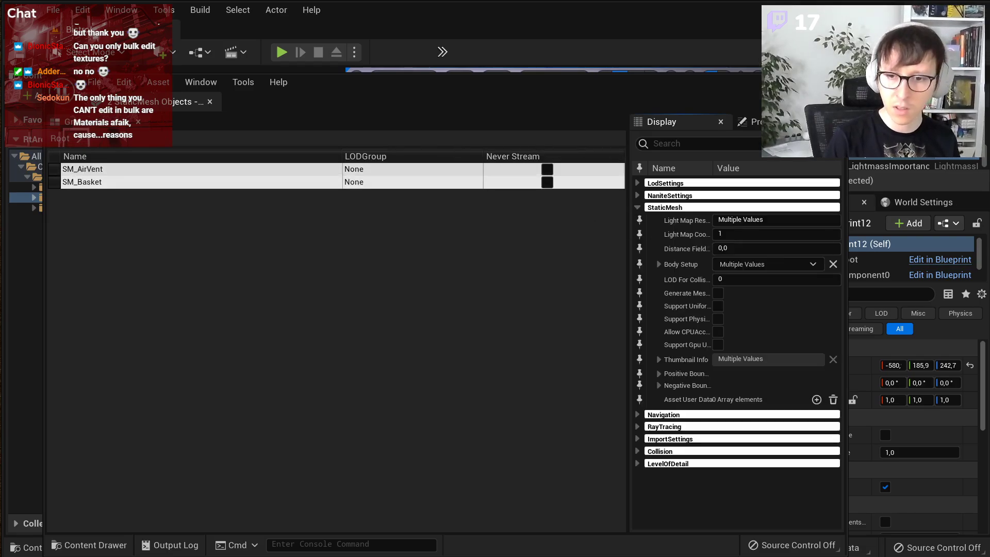
{"action": "left_click", "coordinate": [835, 82]}
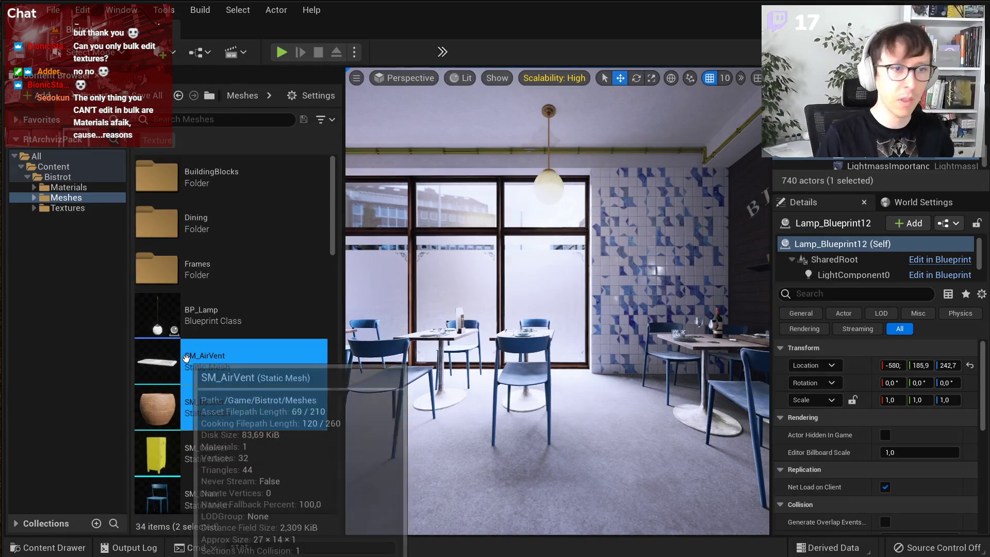
{"action": "left_click", "coordinate": [186, 358]}
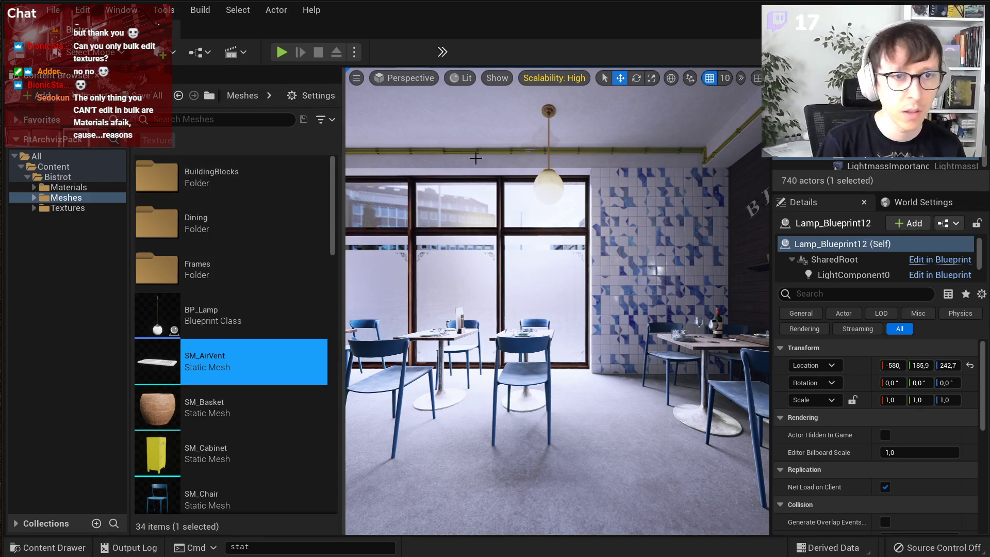
- Examine the yellow radiator and its valve up close in the level
{"action": "right_click_drag", "start_coordinate": [553, 187], "coordinate": [521, 195]}
{"action": "key", "text": "w"}
{"action": "right_click_drag", "start_coordinate": [509, 346], "coordinate": [494, 294]}
{"action": "key", "text": "w"}
{"action": "mouse_move", "coordinate": [560, 285]}
{"action": "right_mouse_down"}
{"action": "mouse_move", "coordinate": [546, 289]}
{"action": "mouse_move", "coordinate": [557, 292]}
{"action": "right_mouse_up"}
{"action": "key", "text": "w"}
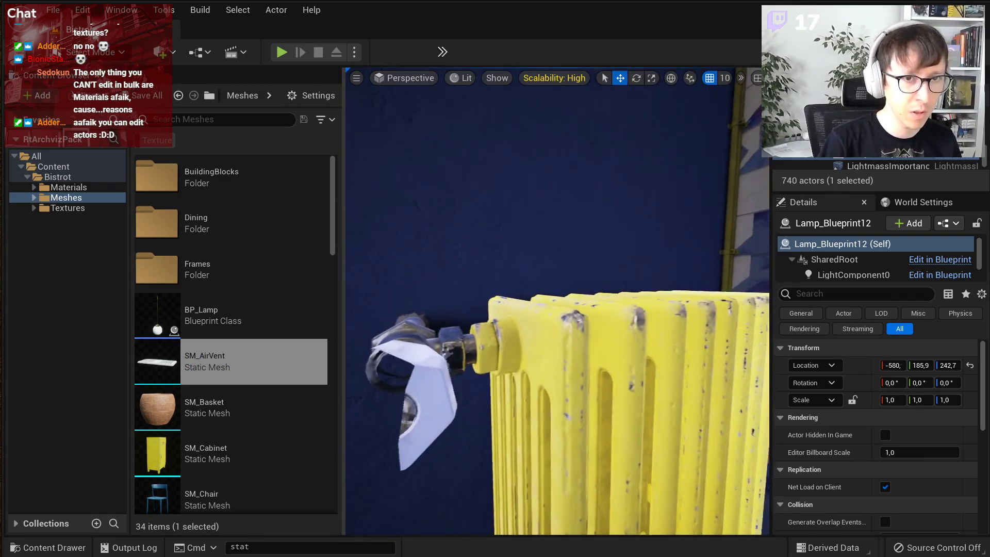
{"action": "right_click_drag", "start_coordinate": [554, 369], "coordinate": [490, 361]}
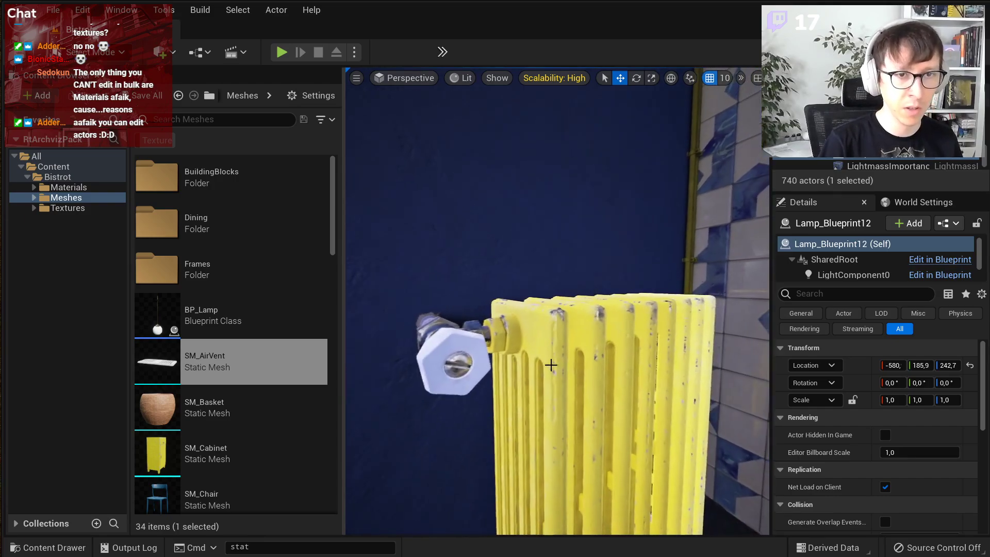
- Open the yellow radiator's static mesh for editing and filter its properties by "lod bias"
{"action": "left_click", "coordinate": [537, 338]}
{"action": "double_click", "coordinate": [894, 462]}
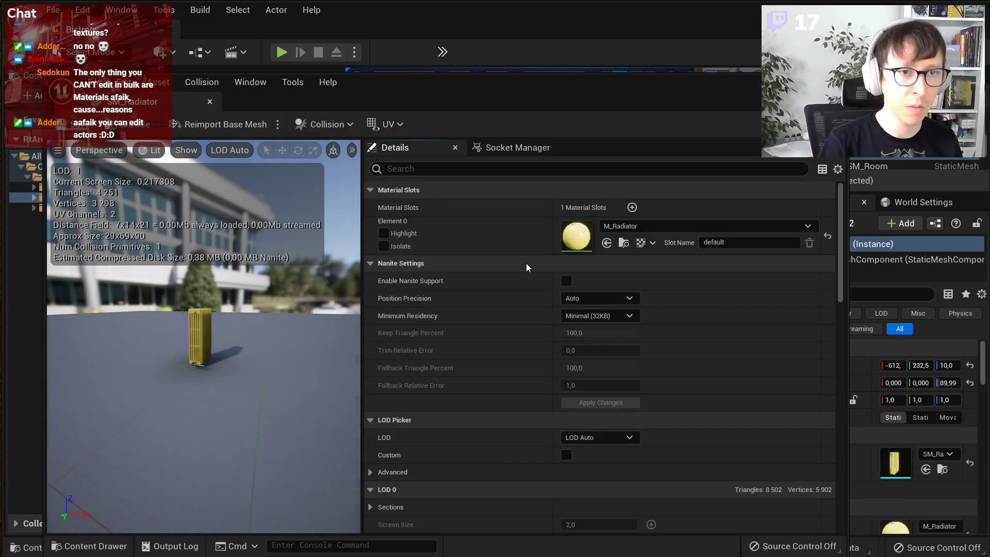
{"action": "left_click", "coordinate": [474, 165]}
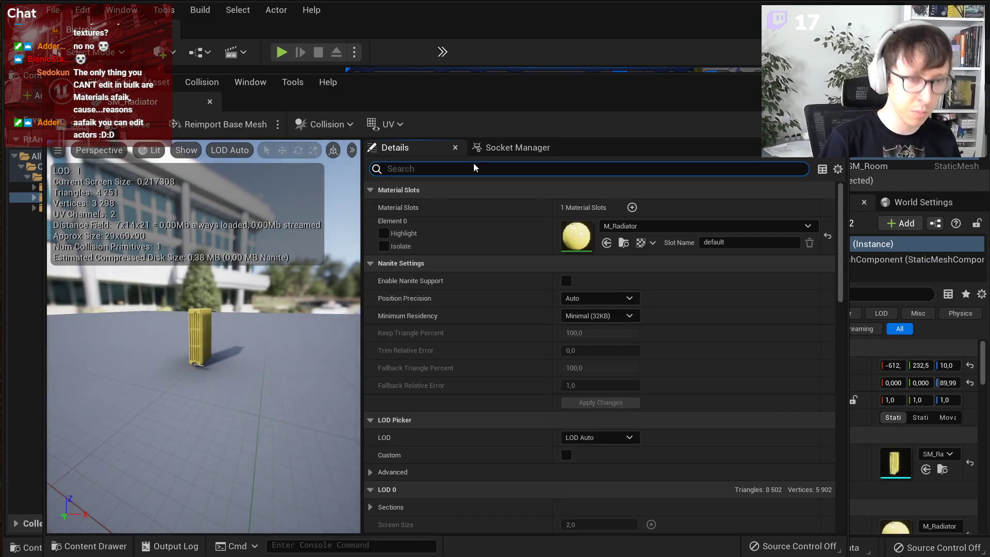
{"action": "type", "text": "lod bias"}
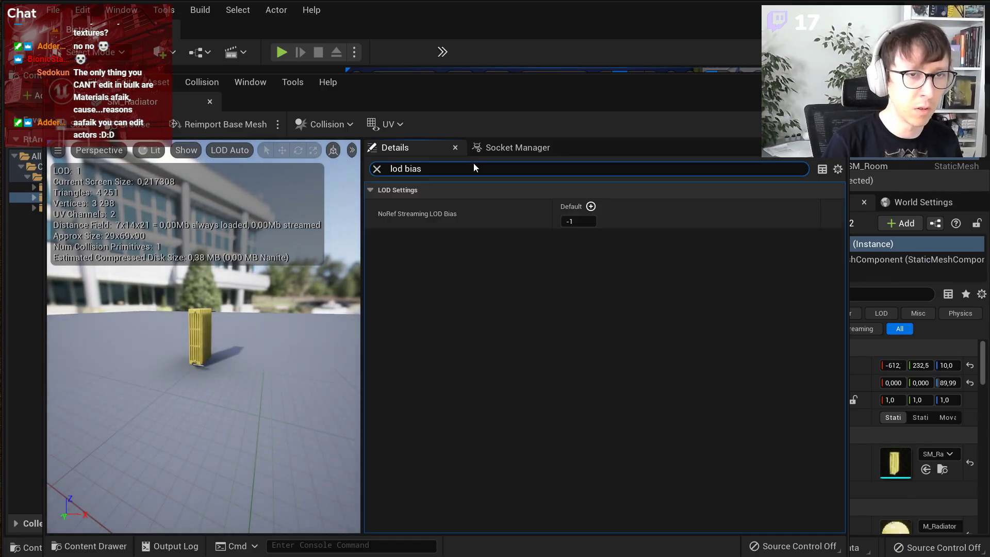
{"action": "key", "text": "ctrl+a"}
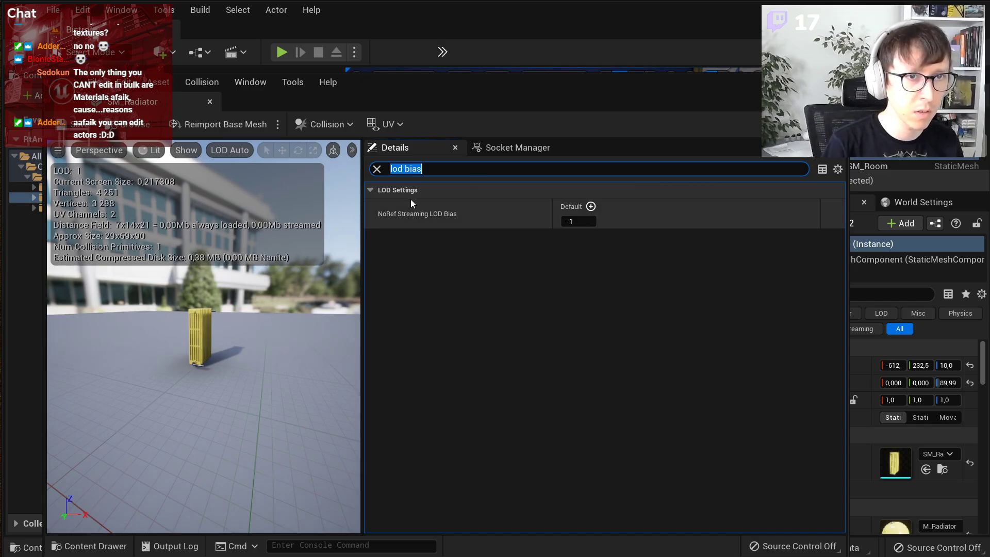
- Add a High quality-level override to the NoRef Streaming LOD Bias and remove it again
{"action": "left_click", "coordinate": [590, 206]}
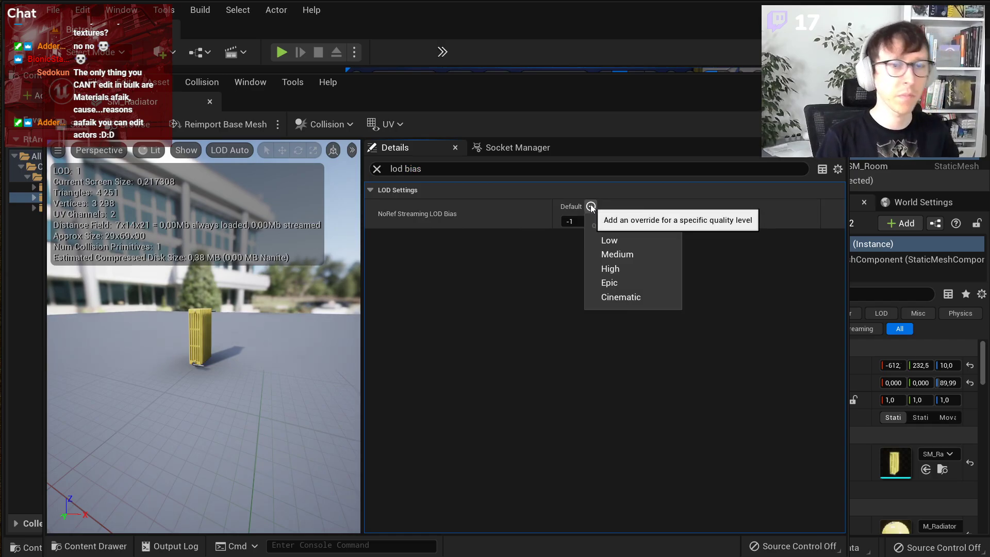
{"action": "left_click", "coordinate": [610, 270]}
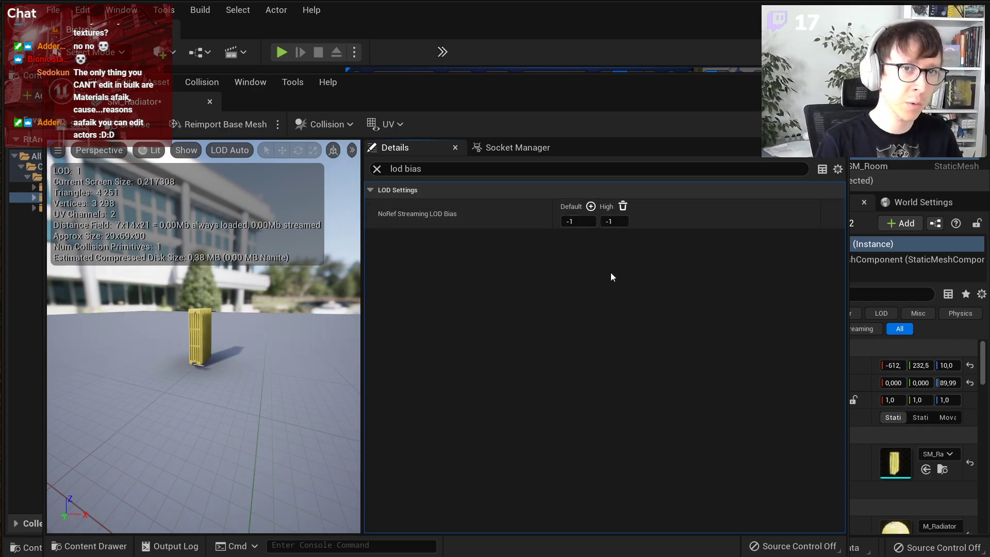
{"action": "left_click", "coordinate": [623, 206]}
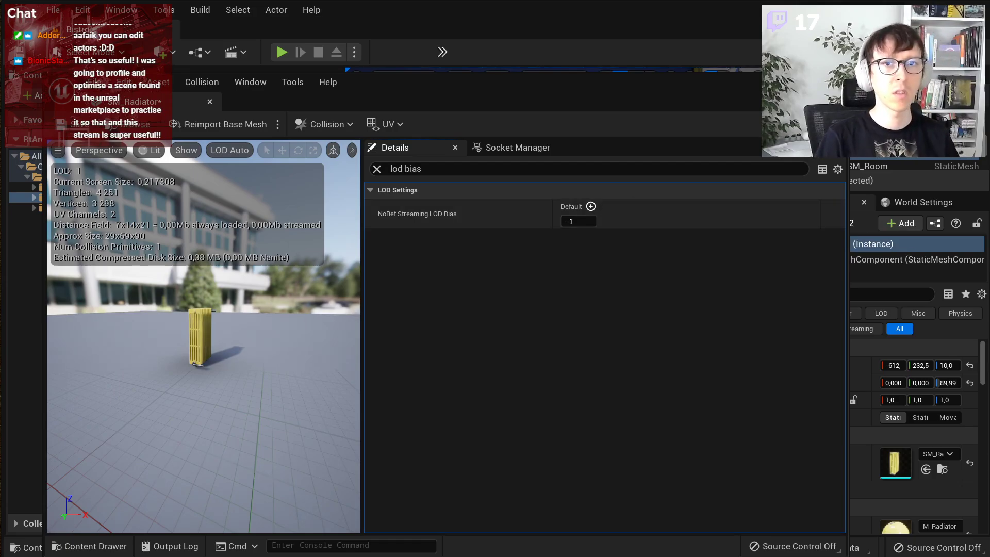
- Set SM_Radiator's default NoRef Streaming LOD Bias to 2 with the level's radiator in sight, and save the mesh
{"action": "left_click", "coordinate": [573, 222]}
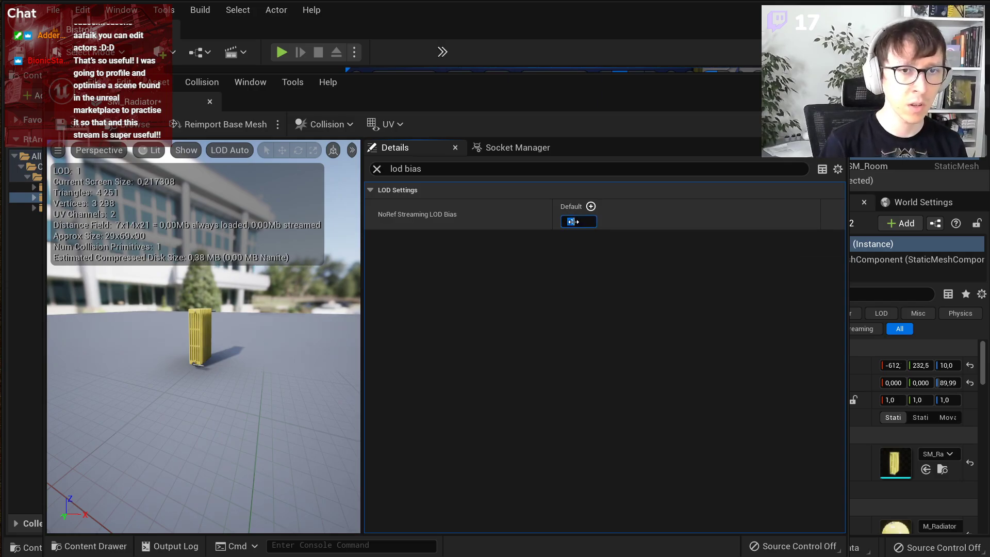
{"action": "left_click_drag", "start_coordinate": [539, 95], "coordinate": [455, 312]}
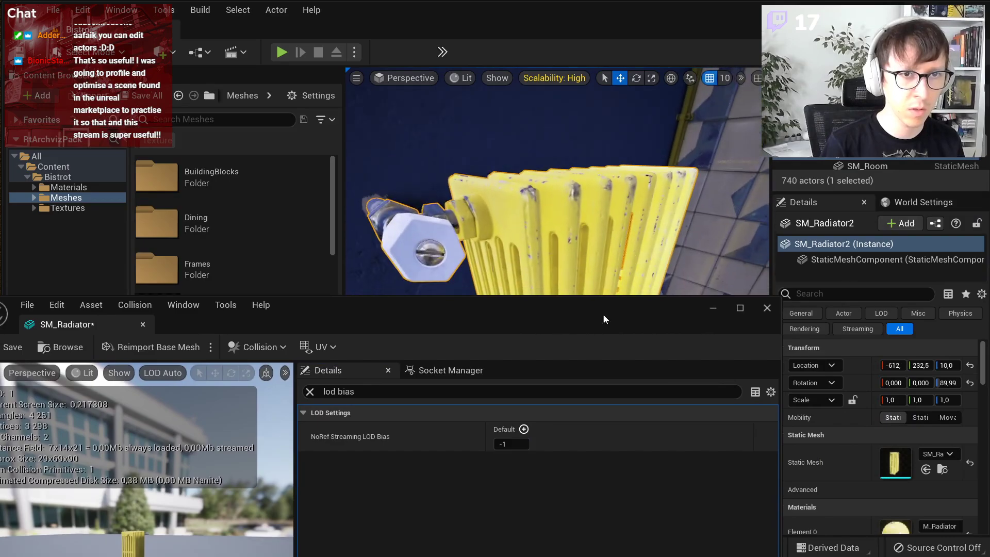
{"action": "left_click", "coordinate": [521, 443]}
{"action": "type", "text": "2"}
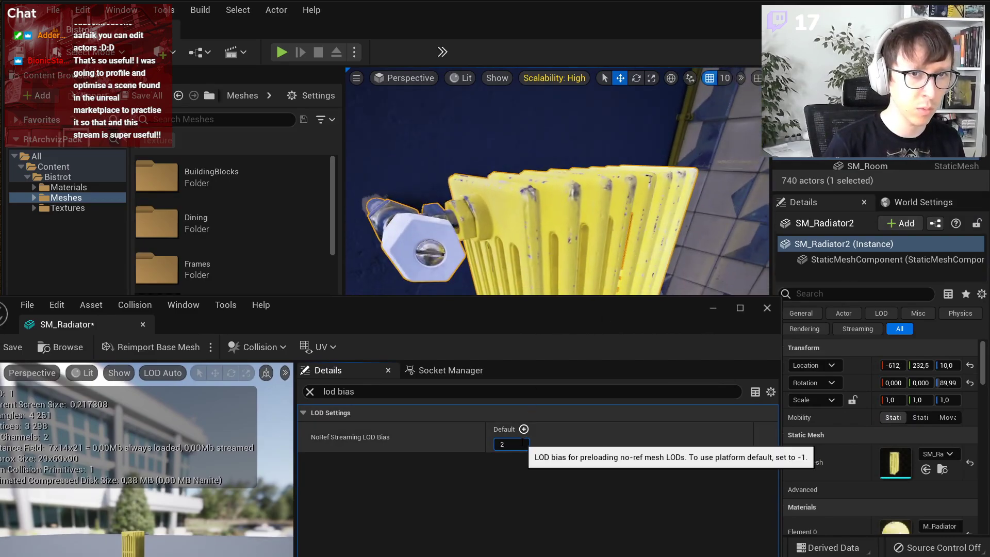
{"action": "left_click", "coordinate": [12, 347]}
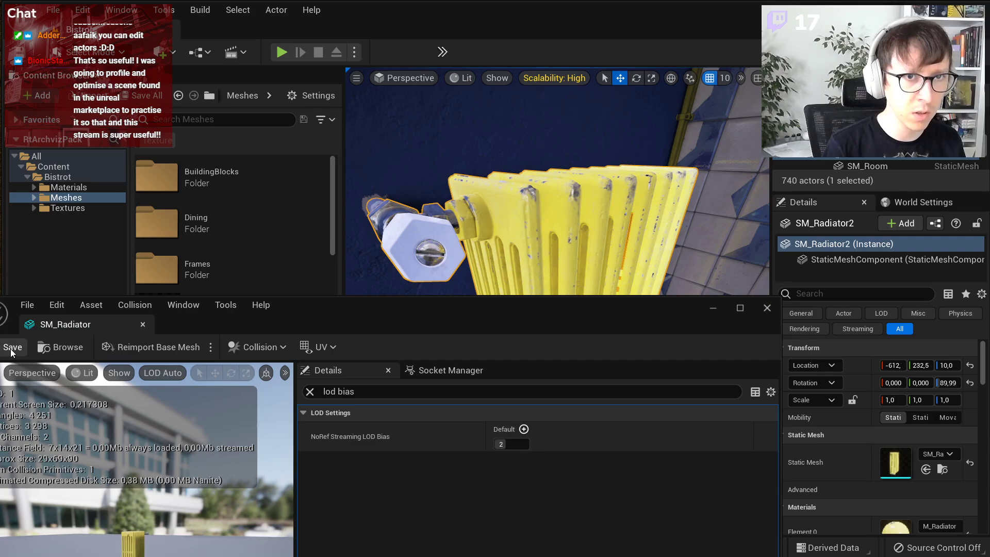
- Display the level in Wireframe view mode and inspect the radiator's mesh density
{"action": "left_click", "coordinate": [462, 78]}
{"action": "left_click", "coordinate": [479, 141]}
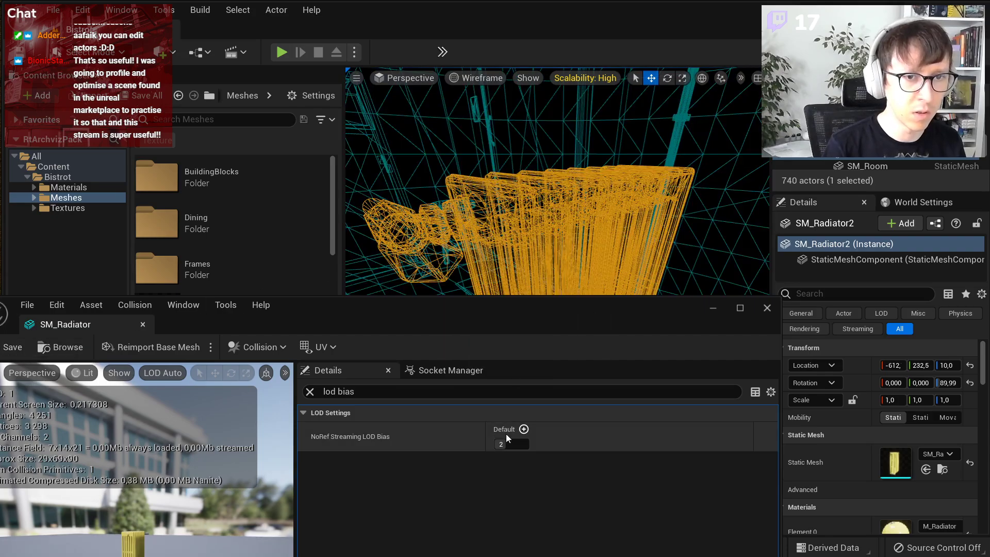
{"action": "left_click_drag", "start_coordinate": [416, 311], "coordinate": [455, 314]}
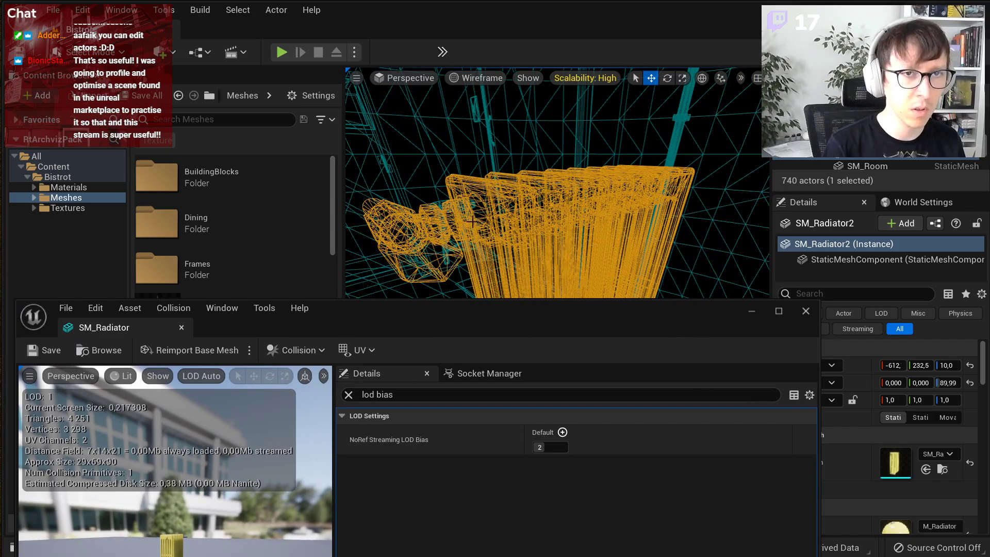
- Restore SM_Radiator's NoRef Streaming LOD Bias to -1, save the mesh, and bring the whole radiator into view
{"action": "left_click", "coordinate": [561, 447]}
{"action": "type", "text": "-1"}
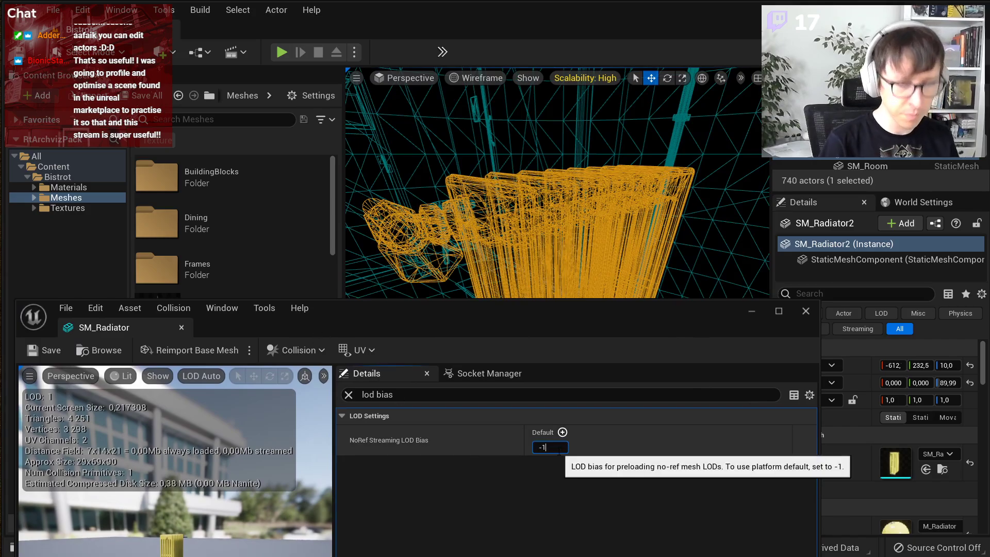
{"action": "key", "text": "Return"}
{"action": "left_click", "coordinate": [47, 350]}
{"action": "left_click_drag", "start_coordinate": [415, 320], "coordinate": [420, 412]}
{"action": "right_click_drag", "start_coordinate": [423, 369], "coordinate": [418, 368]}
- Clear the old stat command and search the console variables for "r.lo" and "r.mesh"
{"action": "key", "text": "grave"}
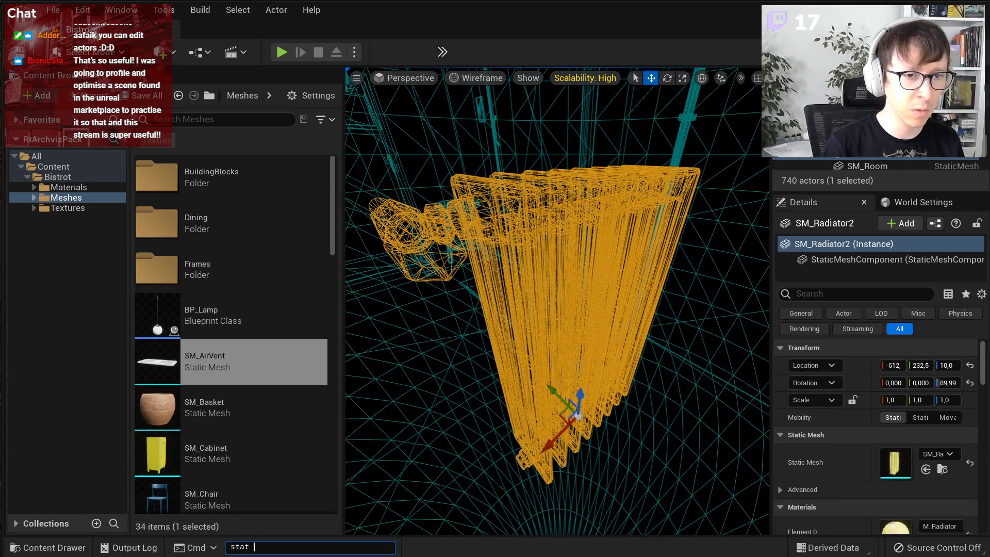
{"action": "key", "text": "BackSpace"}
{"action": "key", "text": "BackSpace"}
{"action": "key", "text": "BackSpace"}
{"action": "key", "text": "BackSpace"}
{"action": "key", "text": "BackSpace"}
{"action": "type", "text": "r"}
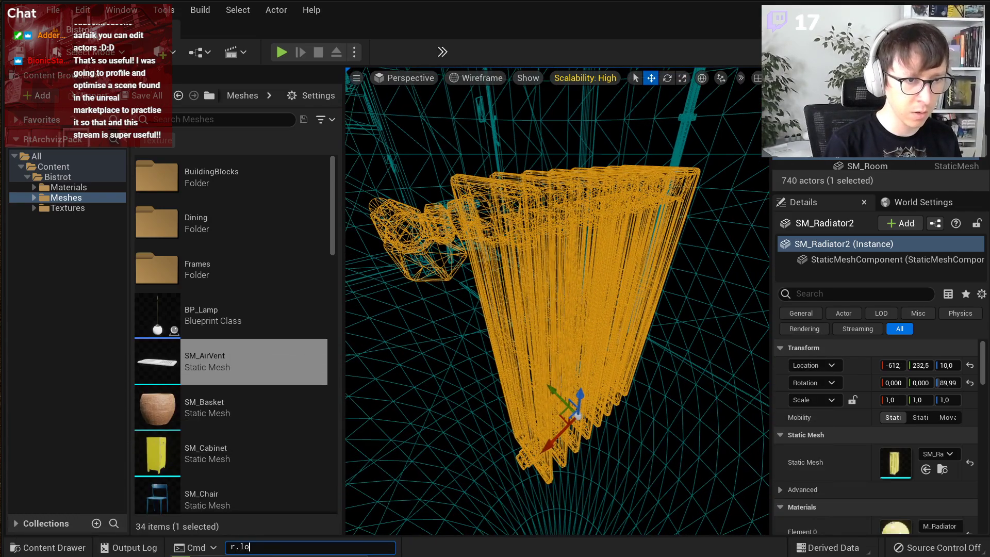
{"action": "type", "text": ".lo"}
{"action": "key", "text": "BackSpace"}
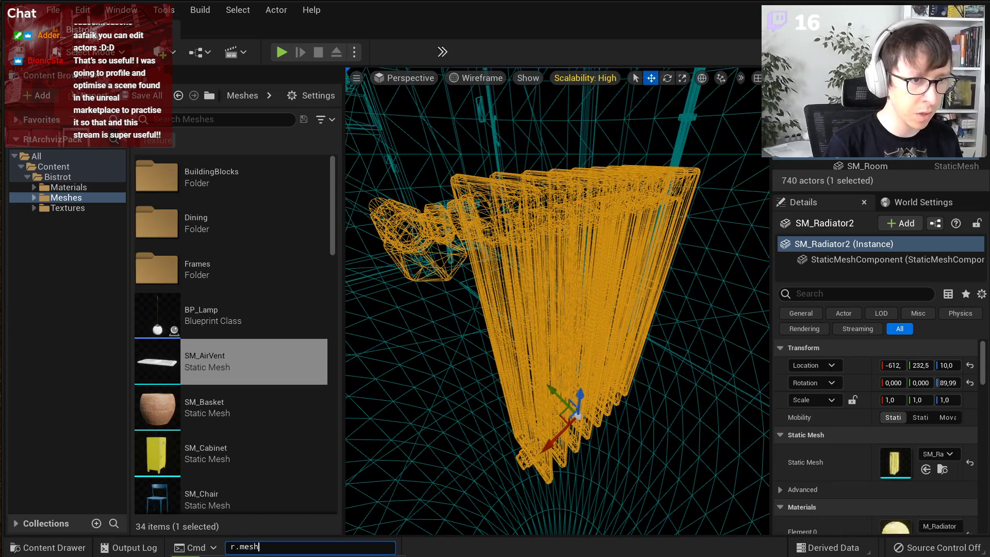
{"action": "key", "text": "BackSpace"}
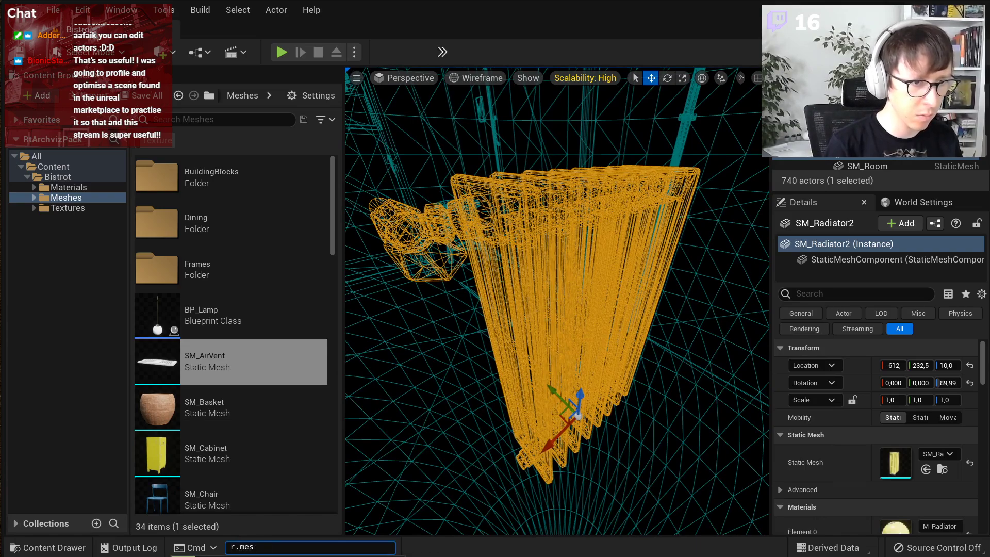
- Search the console variables for "lod bias" and leave the console without running a command
{"action": "key", "text": "BackSpace"}
{"action": "key", "text": "BackSpace"}
{"action": "key", "text": "BackSpace"}
{"action": "key", "text": "BackSpace"}
{"action": "key", "text": "BackSpace"}
{"action": "type", "text": "lod bias"}
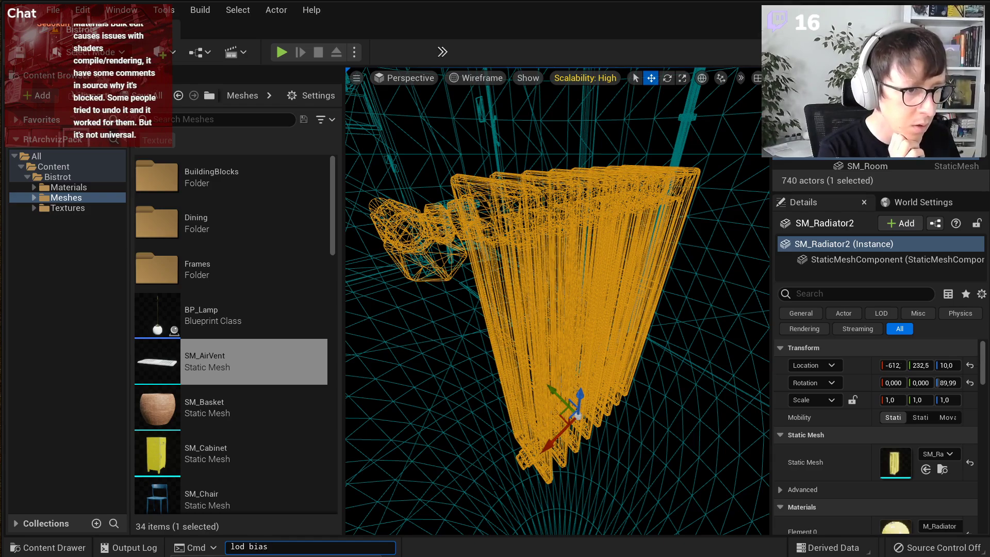
{"action": "key", "text": "grave"}
{"action": "key", "text": "grave"}
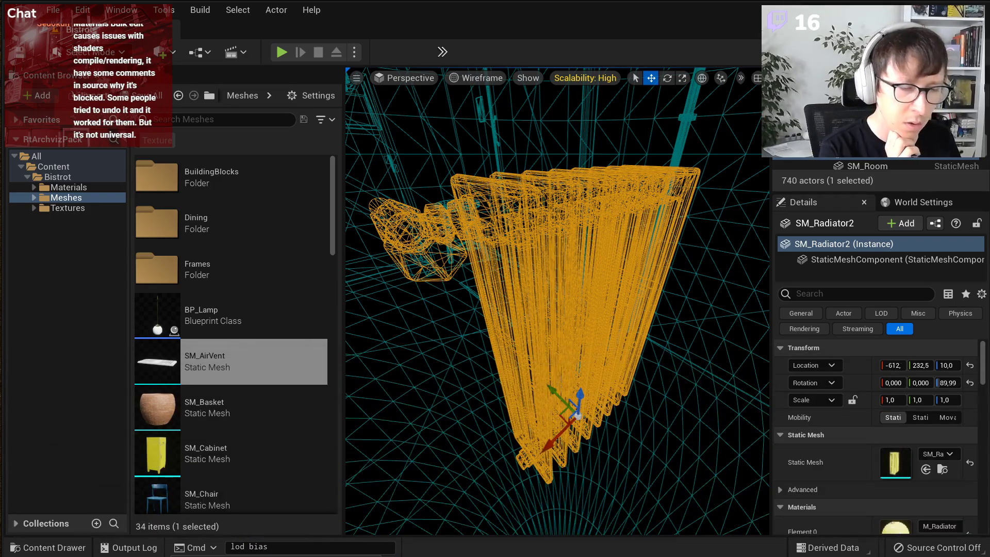
- Look through the viewport's view modes and scalability quality levels, keeping the radiator selected in the level
{"action": "key", "text": "Escape"}
{"action": "left_click", "coordinate": [470, 77]}
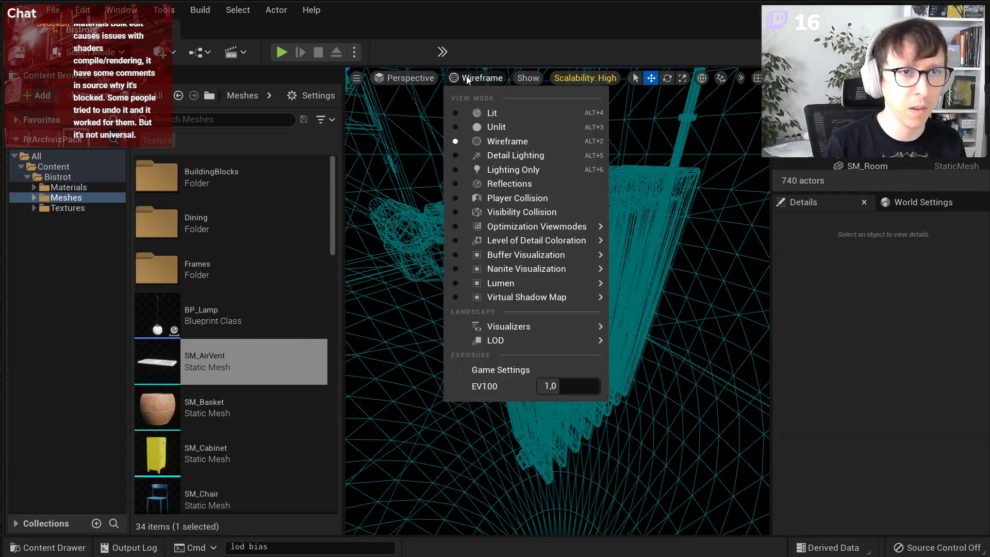
{"action": "left_click", "coordinate": [404, 219]}
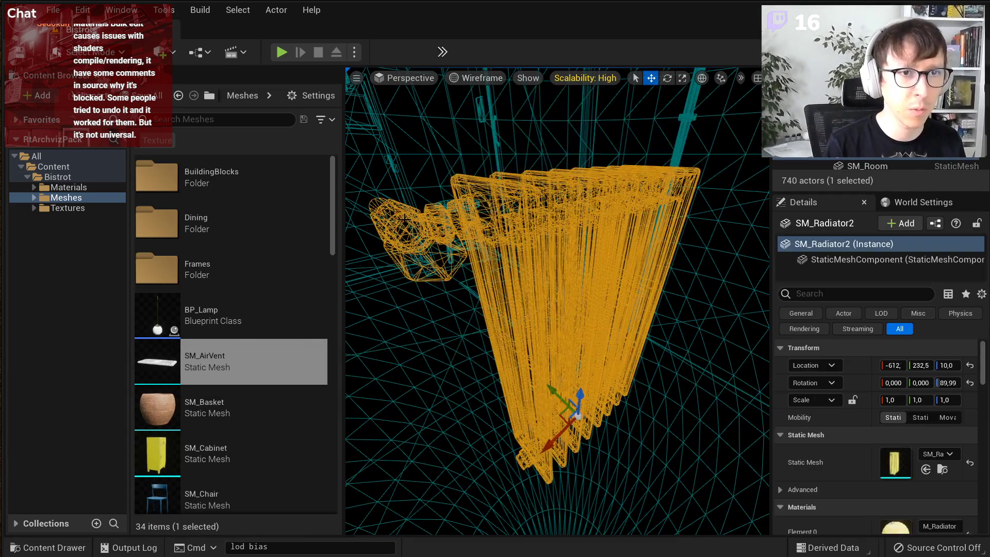
{"action": "left_click", "coordinate": [568, 80]}
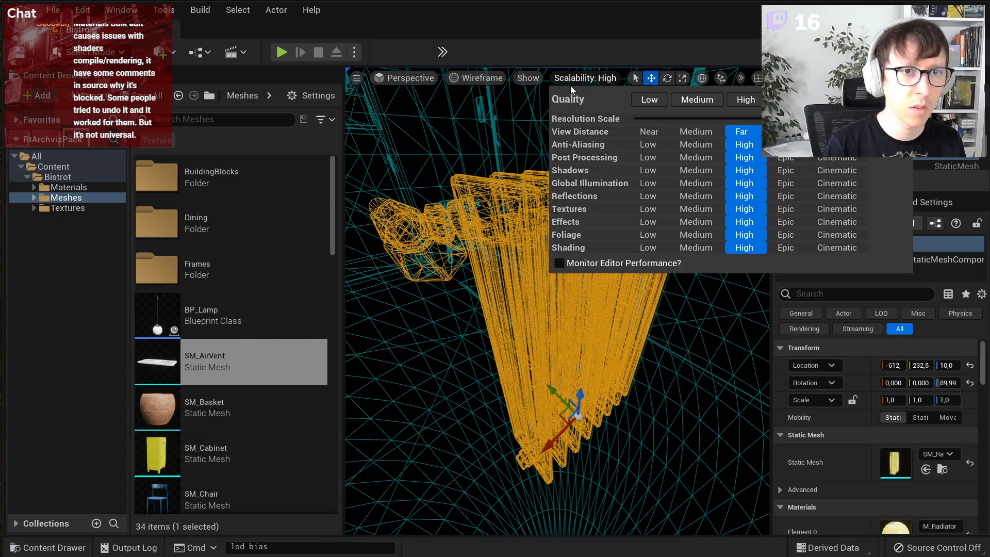
{"action": "left_click", "coordinate": [569, 365]}
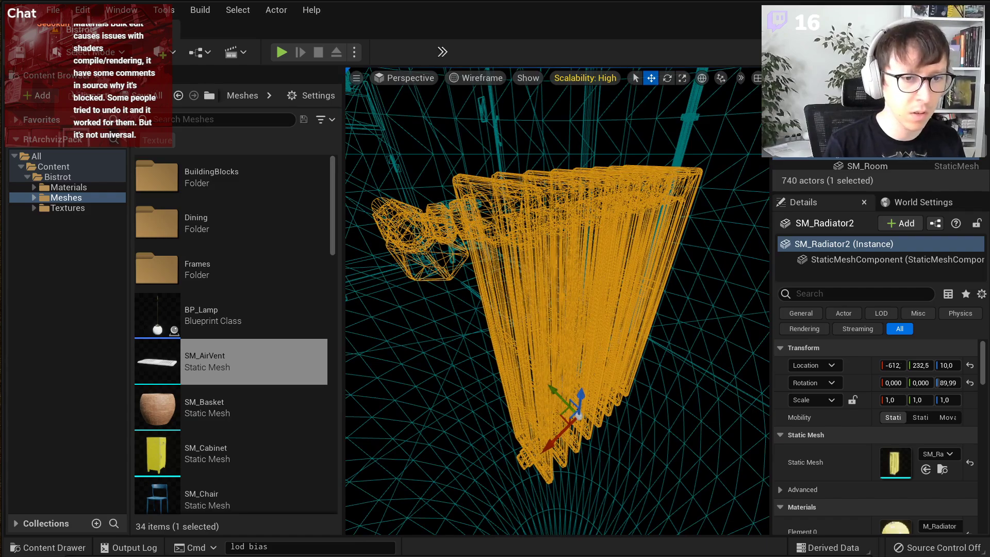
- Search the radiator instance's details for "bias", review the matching properties, and clear the search
{"action": "left_click", "coordinate": [877, 293]}
{"action": "type", "text": "bias"}
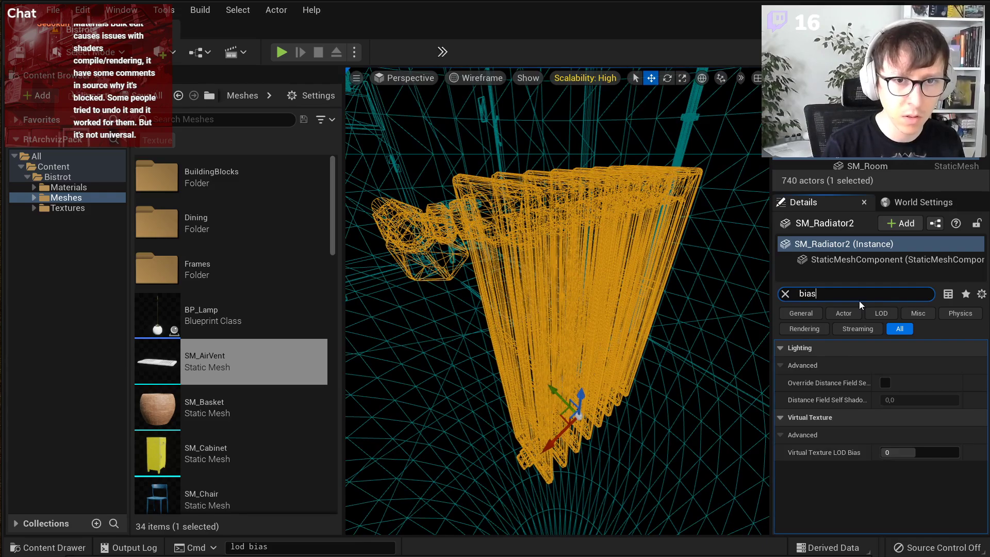
{"action": "key", "text": "ctrl+a"}
{"action": "key", "text": "BackSpace"}
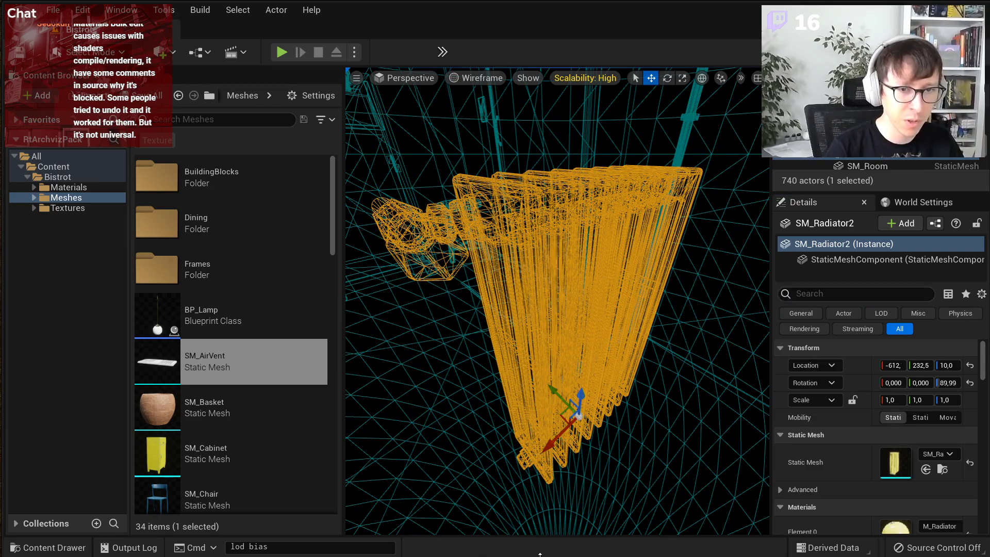
- Set SM_Radiator's Minimum LOD to 1 in its LOD Settings, save the mesh, and check the radiator's wireframe in the level
{"action": "left_click_drag", "start_coordinate": [540, 555], "coordinate": [475, 160]}
{"action": "scroll", "coordinate": [413, 451], "scroll_direction": "down", "scroll_amount": 3}
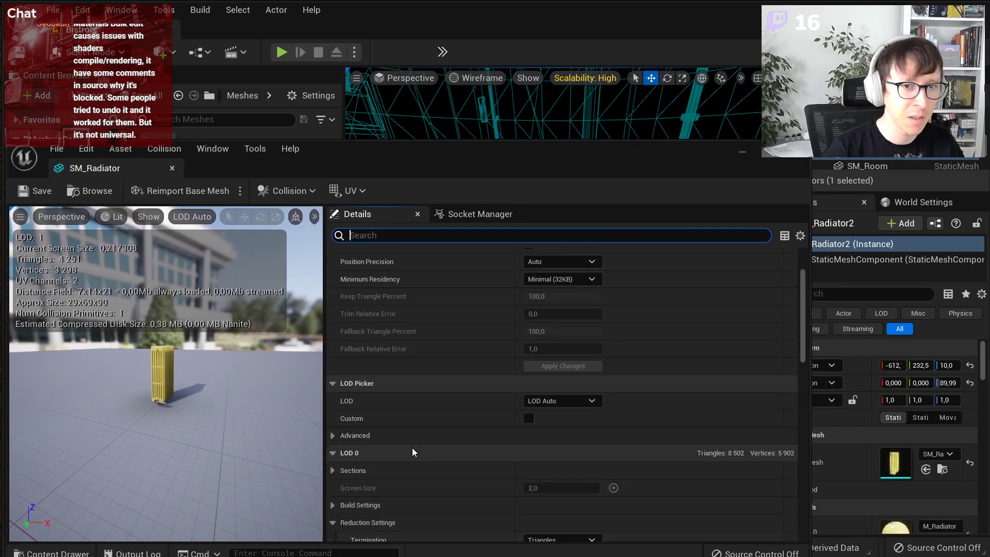
{"action": "left_click", "coordinate": [388, 436]}
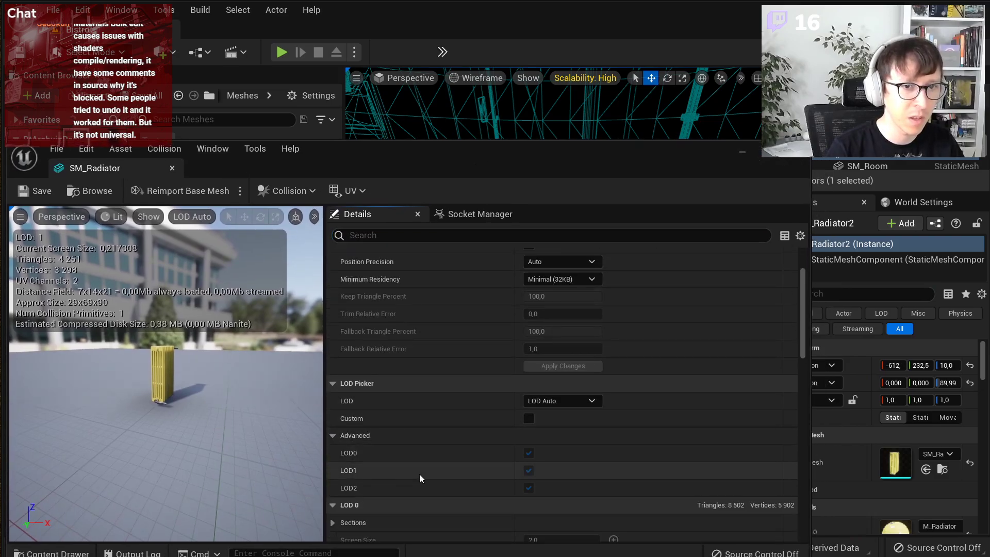
{"action": "scroll", "coordinate": [419, 478], "scroll_direction": "down", "scroll_amount": 1}
{"action": "scroll", "coordinate": [372, 520], "scroll_direction": "down", "scroll_amount": 4}
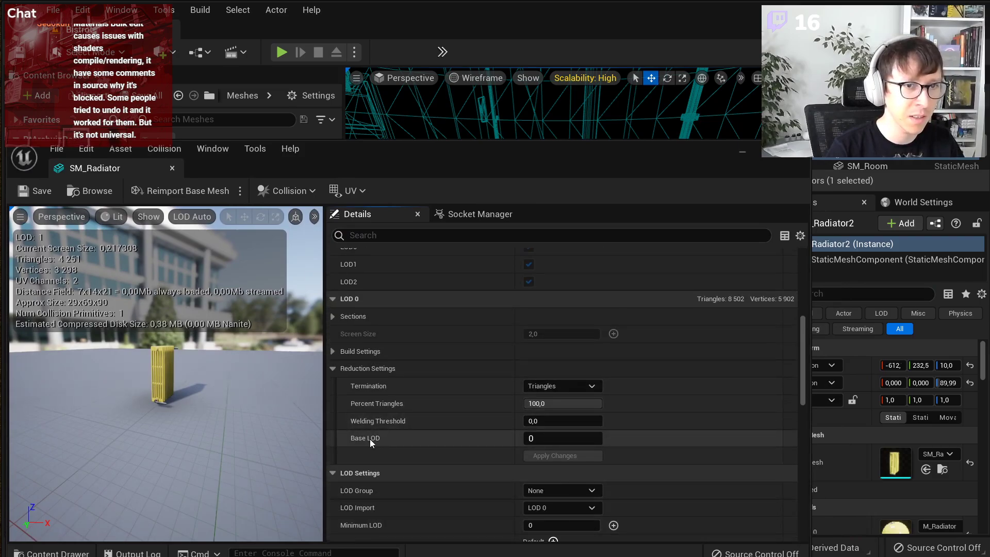
{"action": "scroll", "coordinate": [561, 445], "scroll_direction": "down", "scroll_amount": 2}
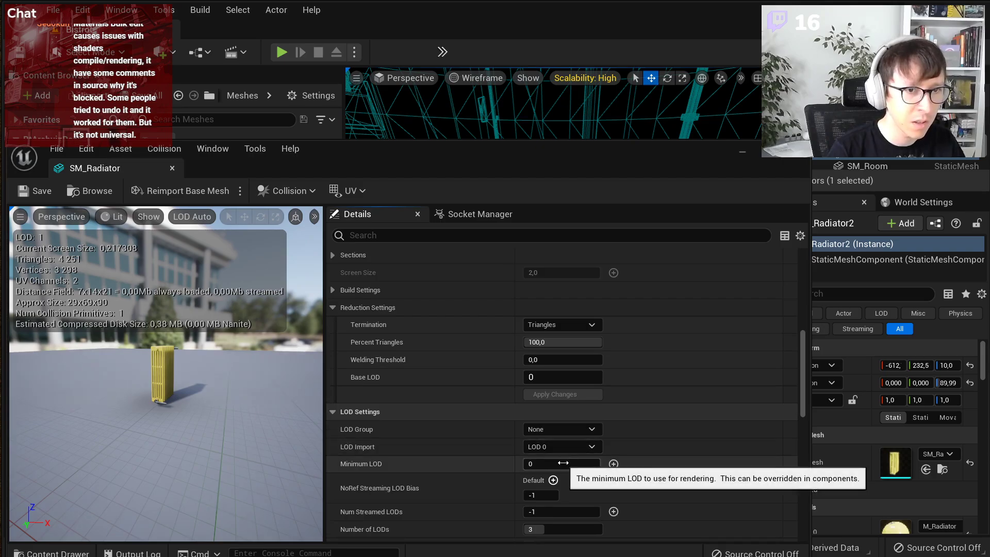
{"action": "scroll", "coordinate": [562, 462], "scroll_direction": "down", "scroll_amount": 1}
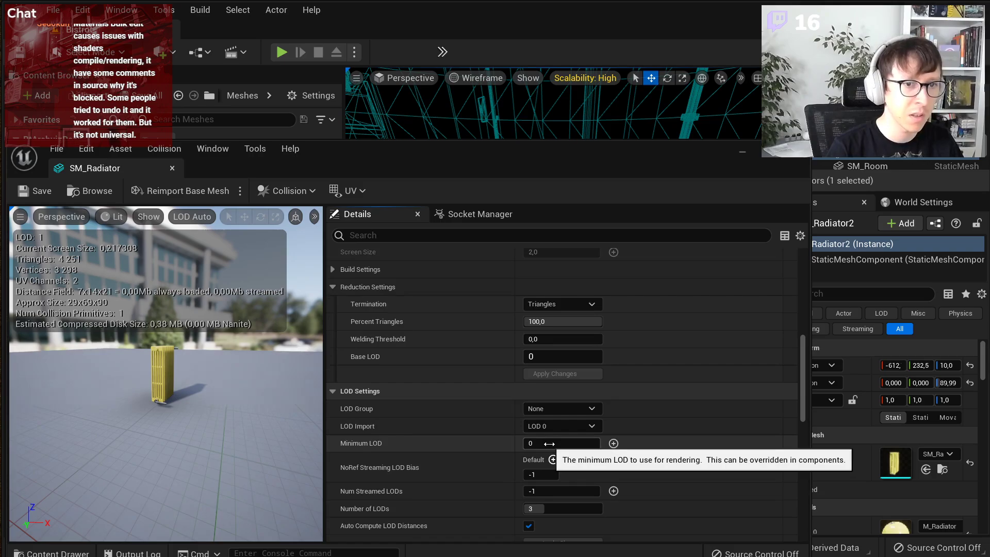
{"action": "left_click", "coordinate": [548, 443]}
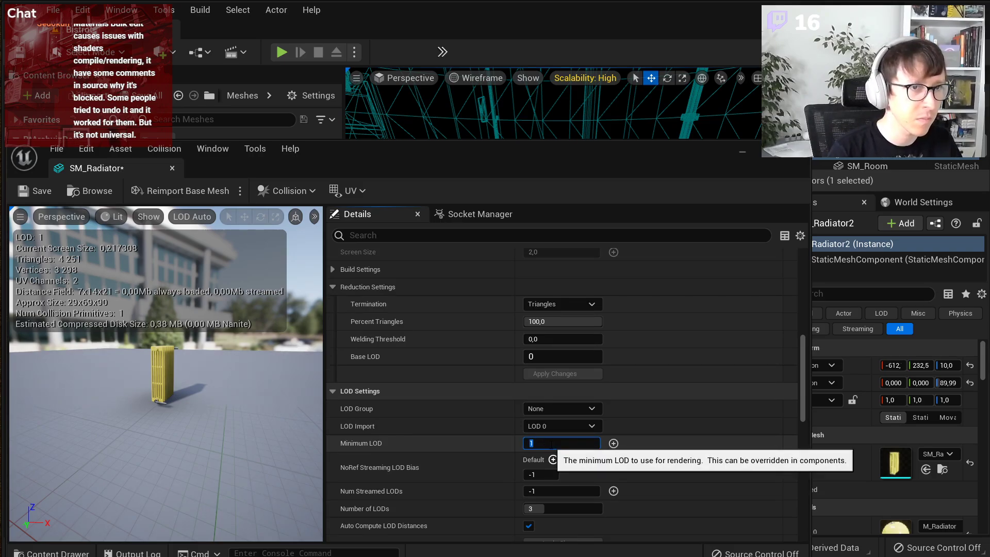
{"action": "left_click", "coordinate": [46, 189]}
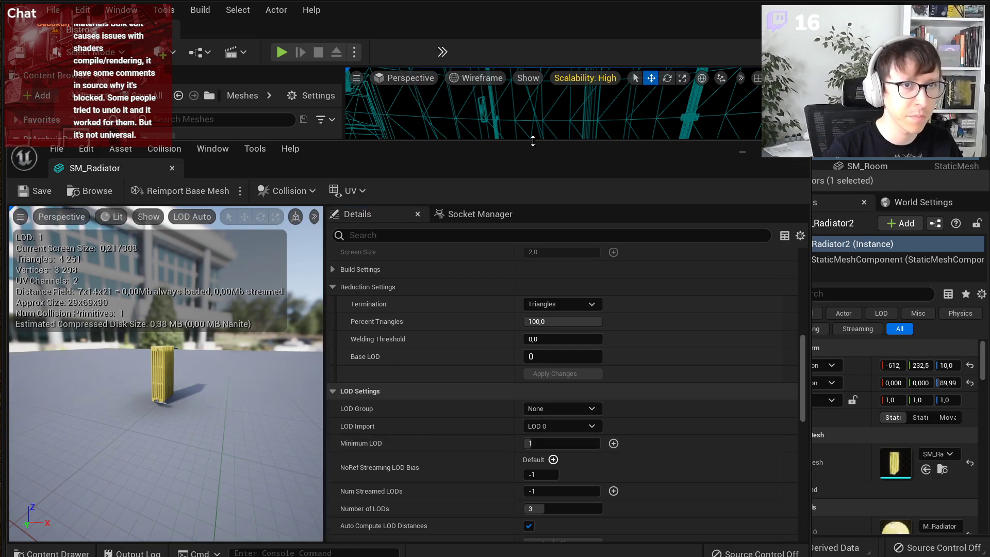
{"action": "left_click_drag", "start_coordinate": [533, 140], "coordinate": [484, 430]}
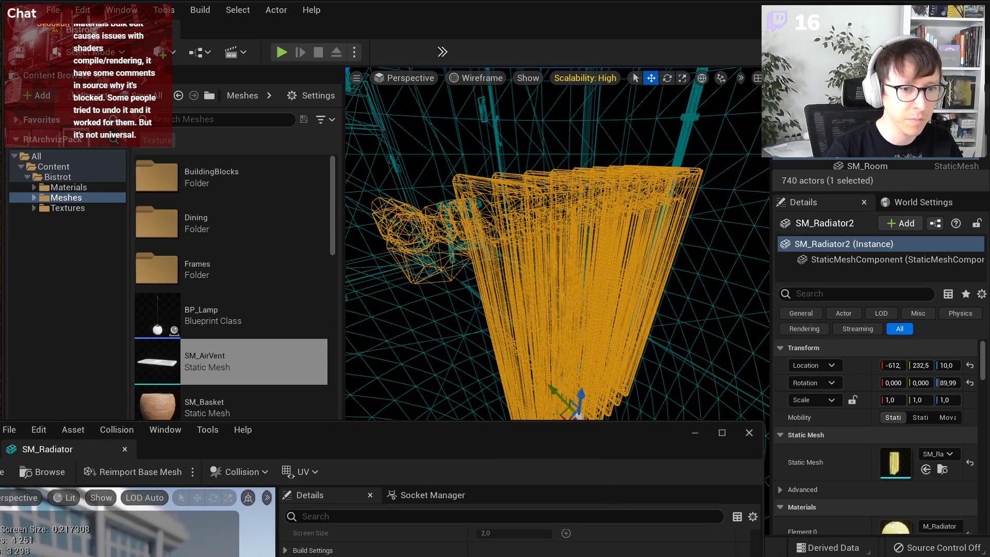
{"action": "left_click_drag", "start_coordinate": [581, 428], "coordinate": [218, 72]}
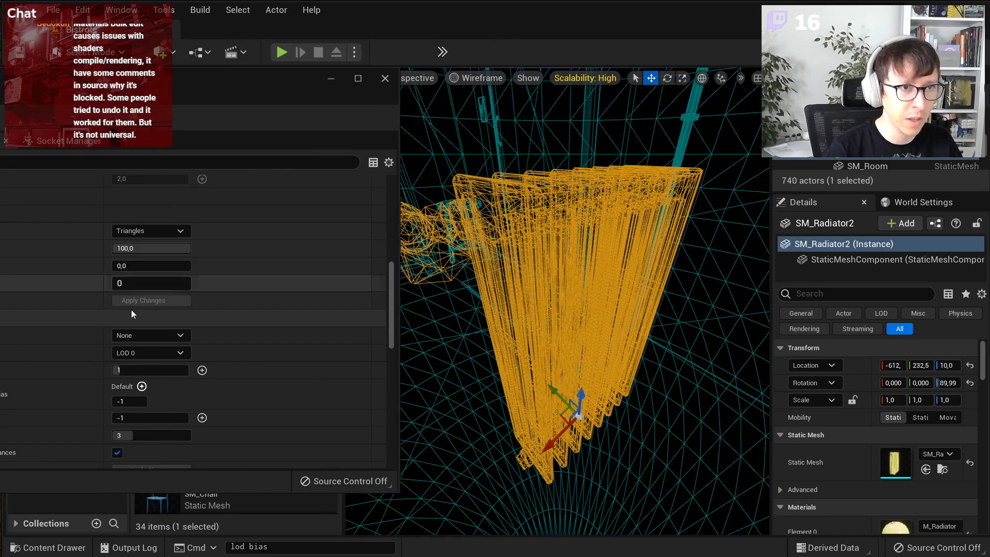
- Try Minimum LOD values of 2, 0 and 3 on SM_Radiator while comparing the radiator's wireframe in the level
{"action": "left_click", "coordinate": [149, 369]}
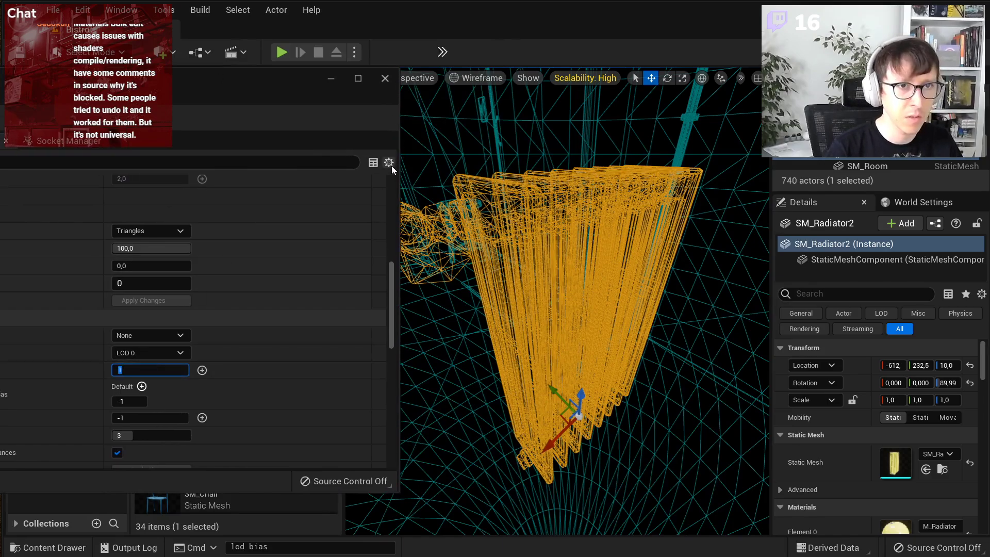
{"action": "left_click_drag", "start_coordinate": [397, 168], "coordinate": [357, 109]}
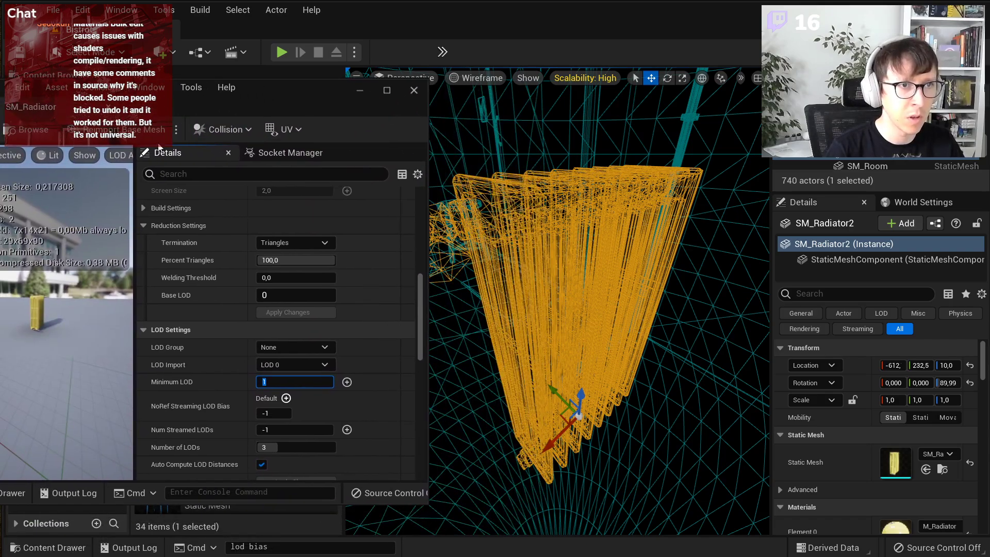
{"action": "left_click_drag", "start_coordinate": [429, 171], "coordinate": [335, 170]}
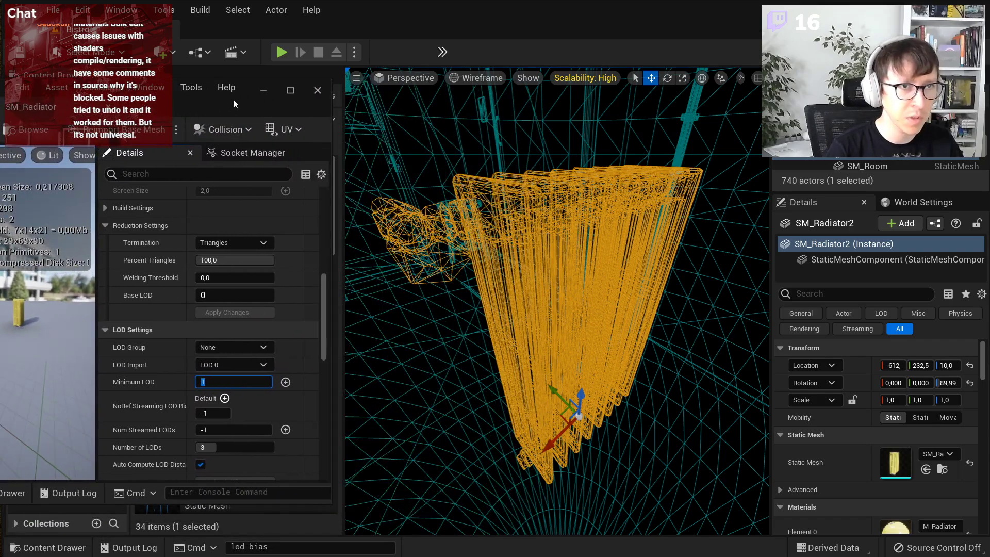
{"action": "left_click_drag", "start_coordinate": [250, 94], "coordinate": [334, 93]}
{"action": "type", "text": "2"}
{"action": "key", "text": "Return"}
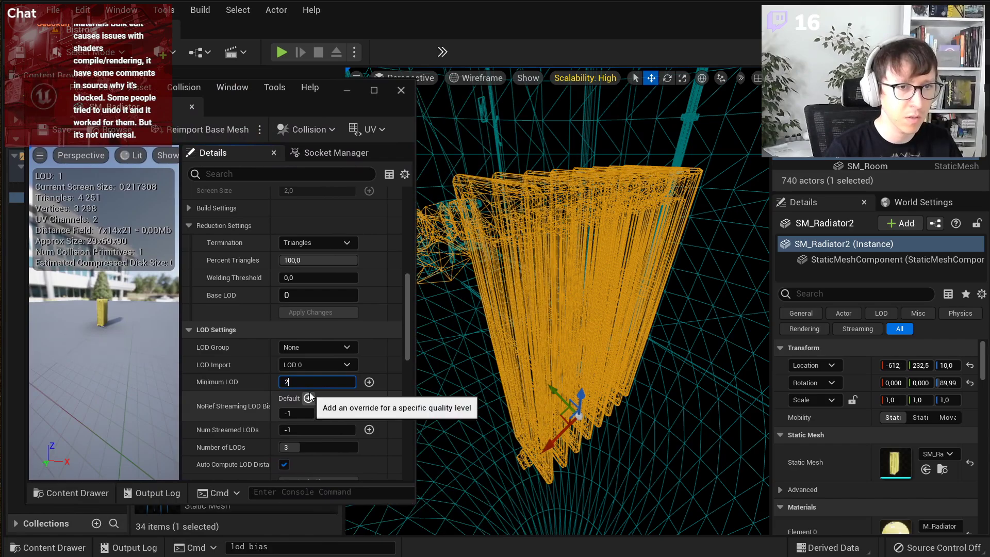
{"action": "type", "text": "0"}
{"action": "key", "text": "Return"}
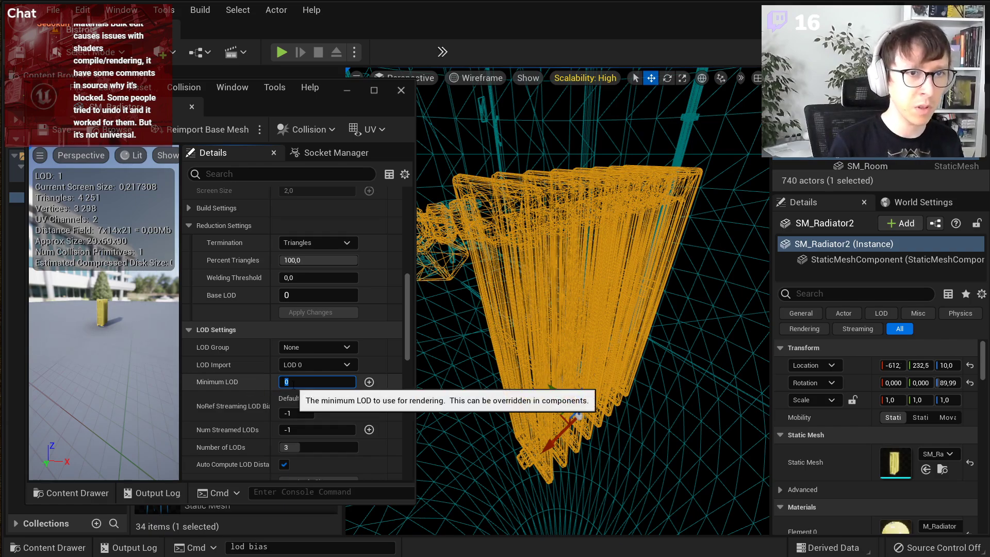
{"action": "key", "text": "Return"}
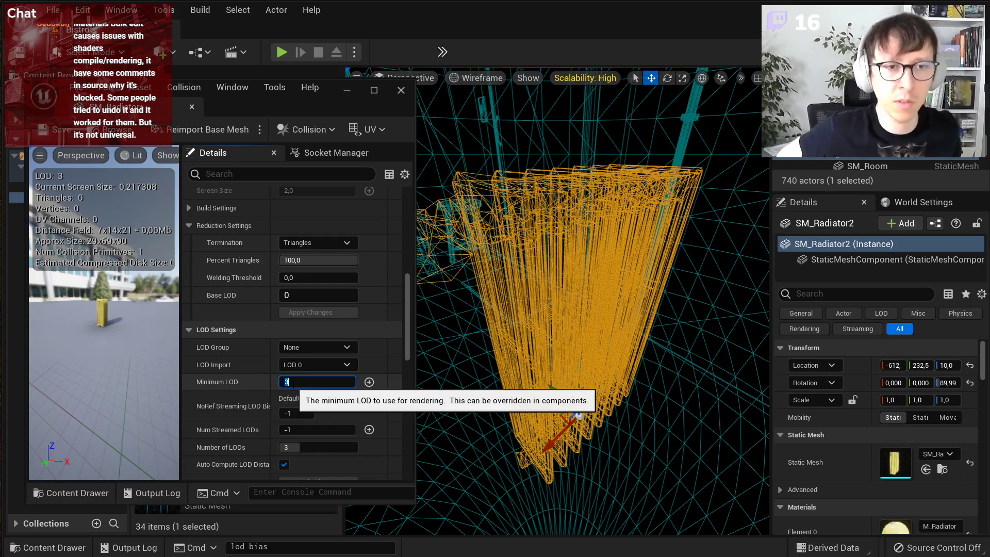
- Compare the radiator's wireframe with SM_Radiator's Minimum LOD set to 0 and to 1
{"action": "type", "text": "0"}
{"action": "key", "text": "Return"}
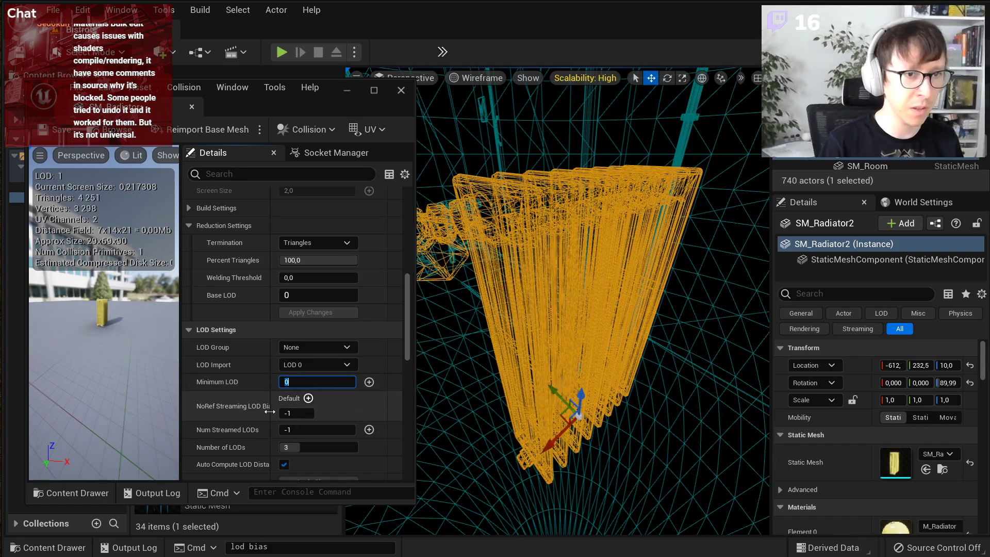
{"action": "left_click_drag", "start_coordinate": [269, 410], "coordinate": [276, 411]}
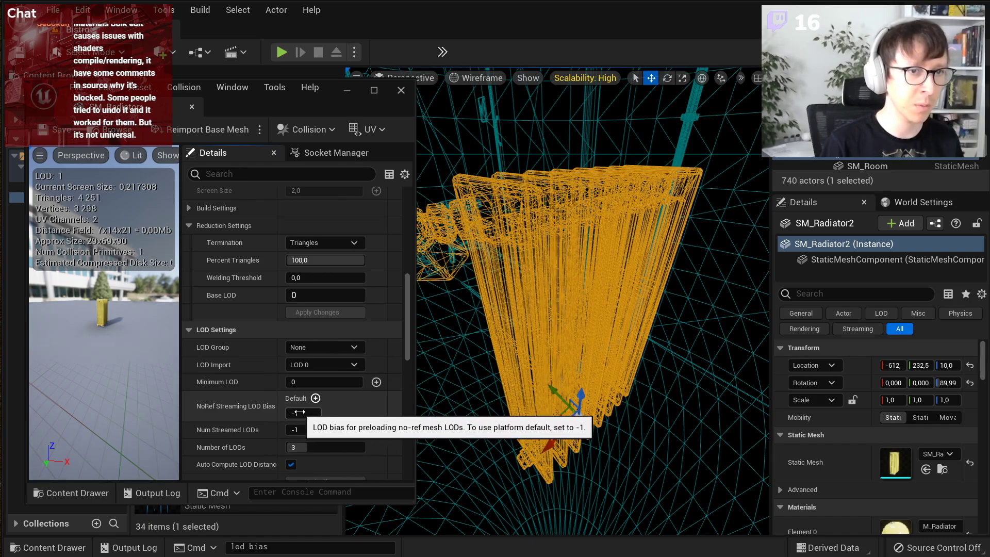
{"action": "left_click", "coordinate": [330, 381]}
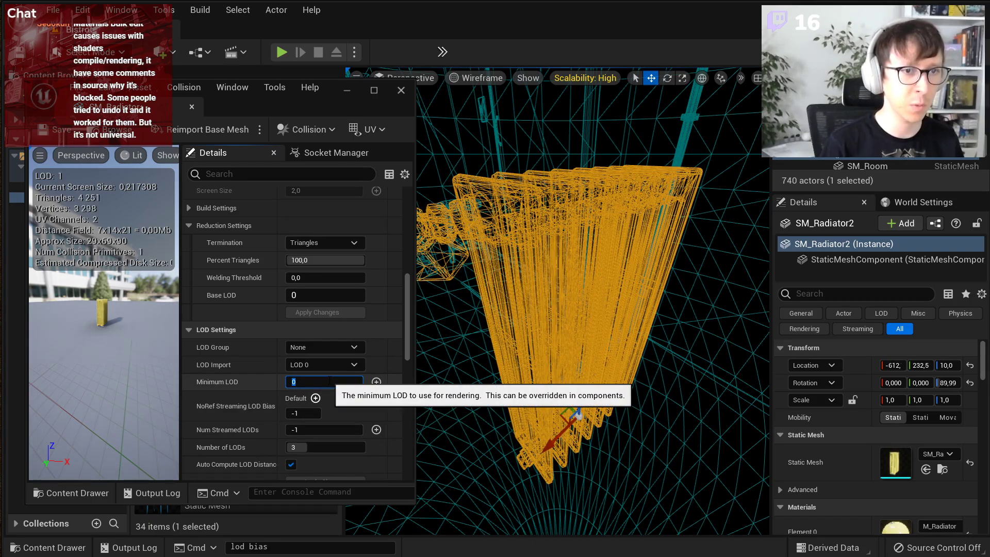
{"action": "type", "text": "1"}
{"action": "key", "text": "Return"}
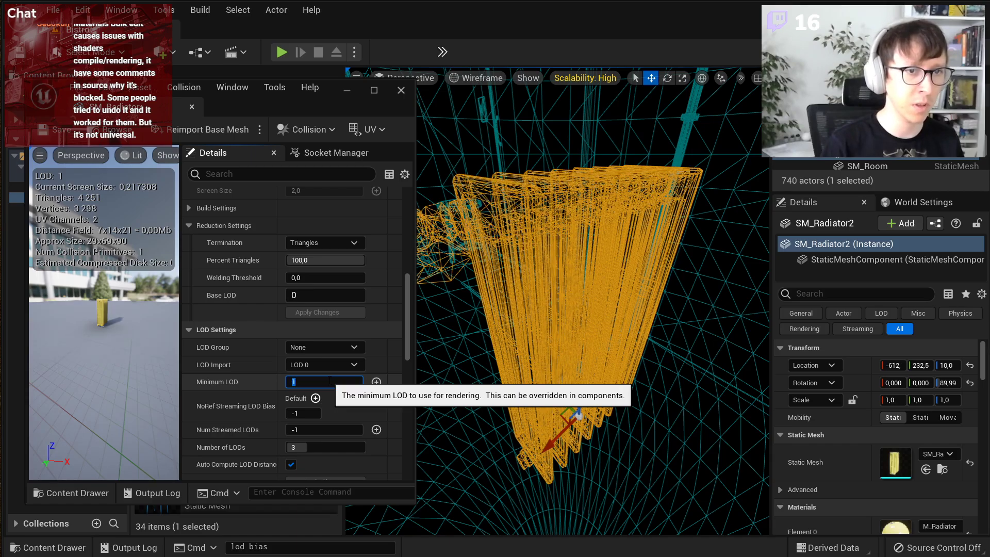
- Set SM_Radiator's Minimum LOD to 0 and close the mesh editor
{"action": "left_click", "coordinate": [312, 412]}
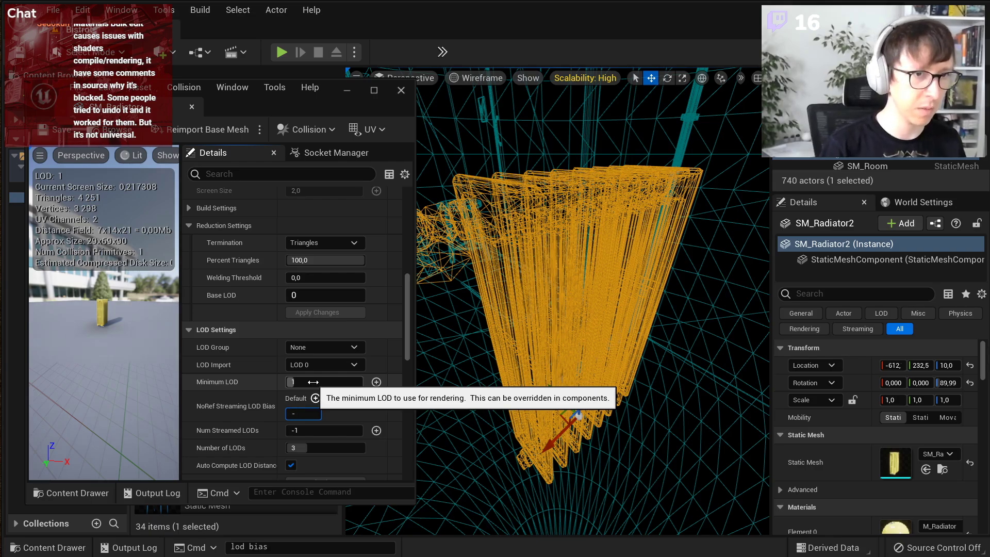
{"action": "left_click", "coordinate": [313, 382]}
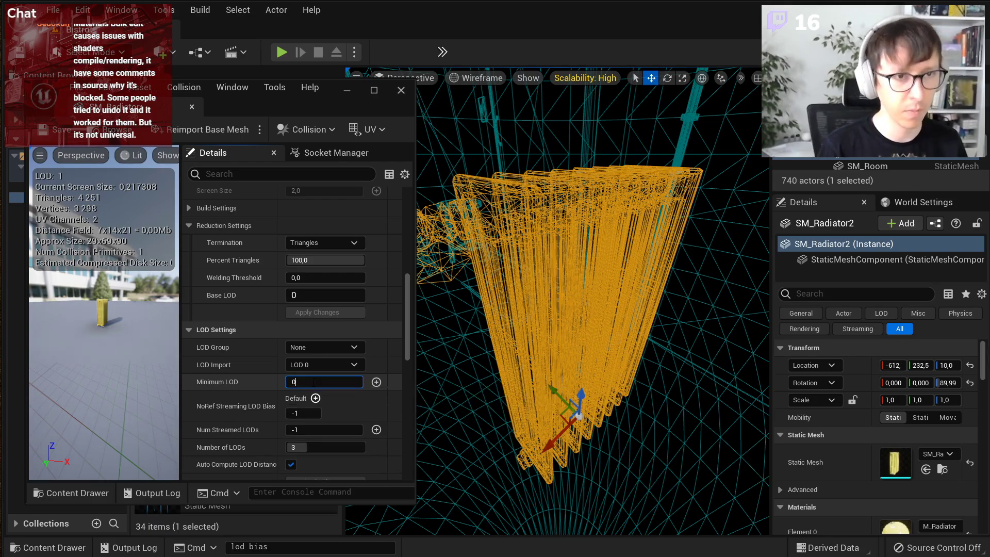
{"action": "type", "text": "0"}
{"action": "key", "text": "Return"}
{"action": "left_click", "coordinate": [401, 90]}
- Select the plant's vase in the level and open its static mesh at the LOD 0 Reduction Settings
{"action": "right_click_drag", "start_coordinate": [567, 283], "coordinate": [489, 268]}
{"action": "left_click", "coordinate": [544, 387]}
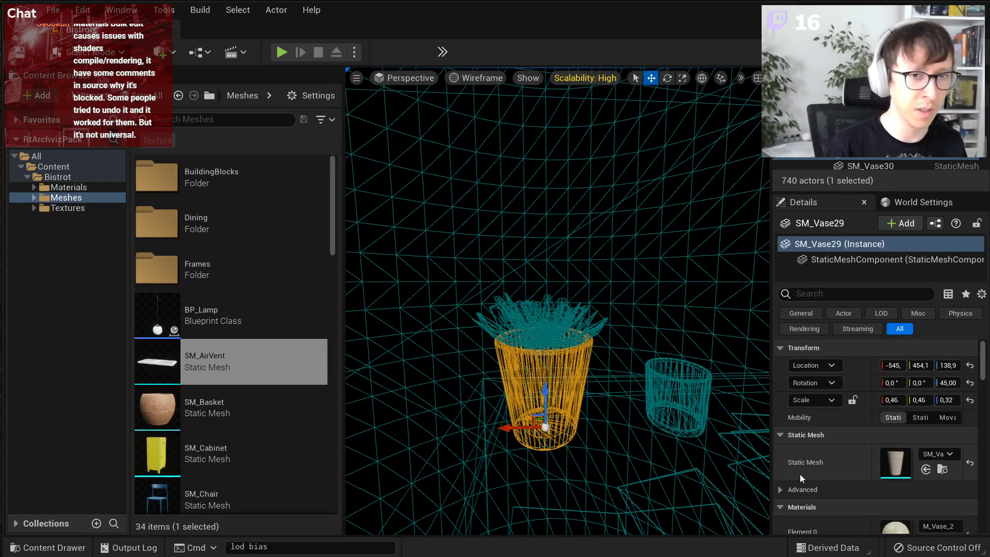
{"action": "double_click", "coordinate": [893, 468]}
{"action": "scroll", "coordinate": [240, 349], "scroll_direction": "down", "scroll_amount": 6}
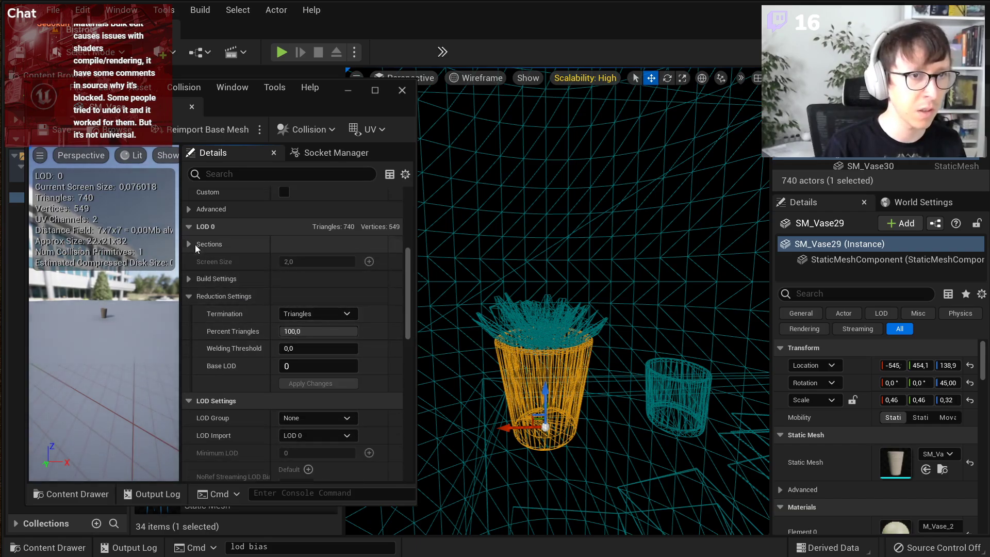
{"action": "left_click", "coordinate": [189, 279]}
{"action": "left_click", "coordinate": [189, 279]}
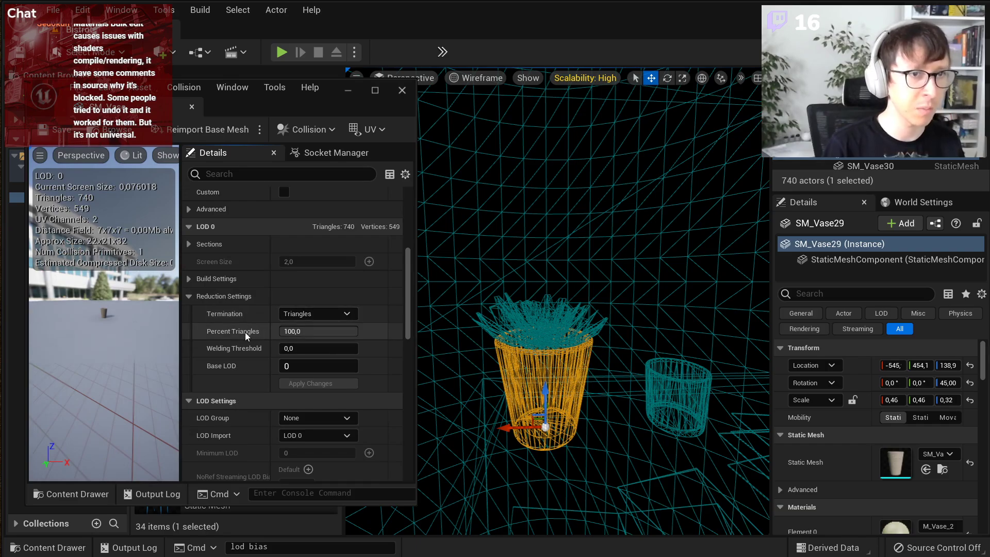
- Try reducing the vase's LOD 0 to 50 percent triangles and restore it to 100, applying each change
{"action": "left_click", "coordinate": [309, 333]}
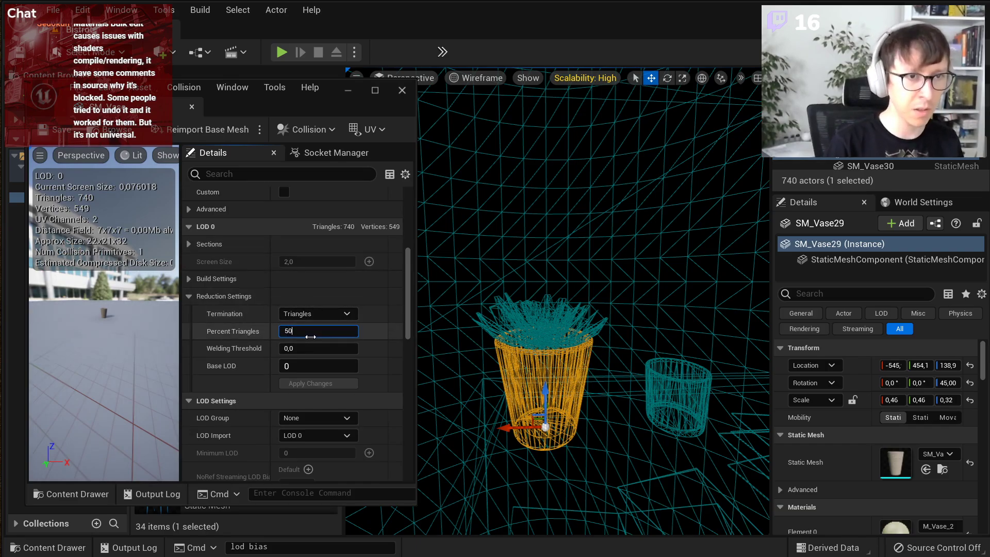
{"action": "key", "text": "Return"}
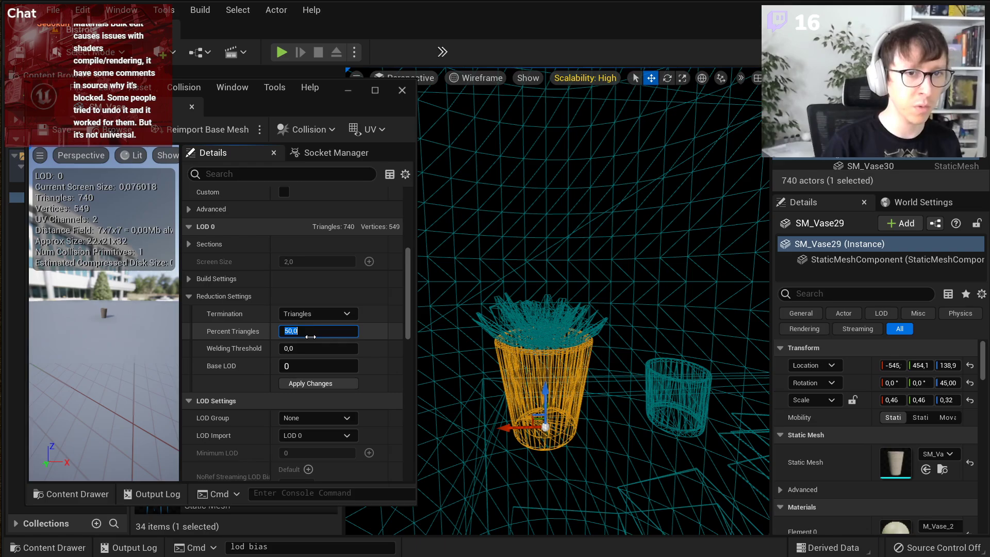
{"action": "left_click", "coordinate": [333, 384]}
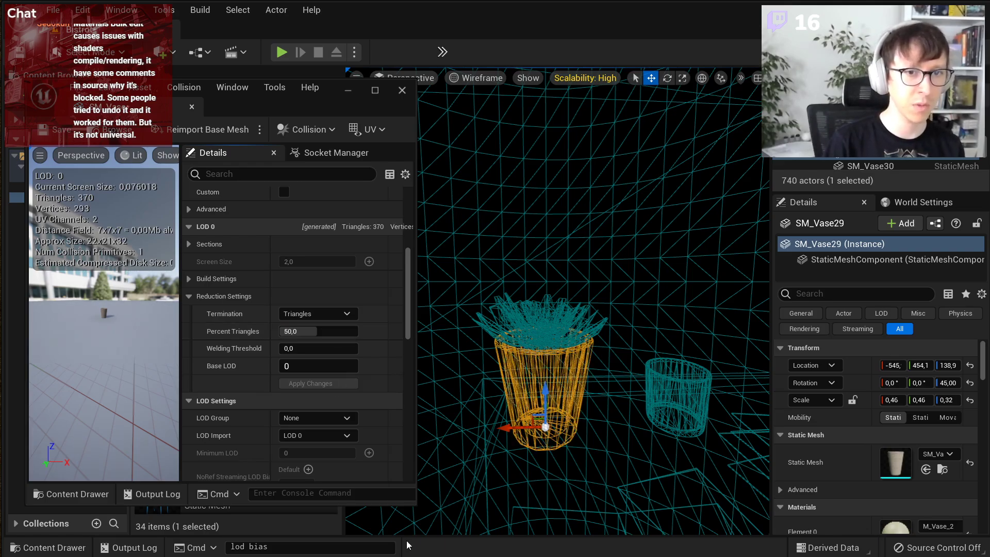
{"action": "left_click", "coordinate": [312, 328]}
{"action": "type", "text": "100"}
{"action": "key", "text": "Return"}
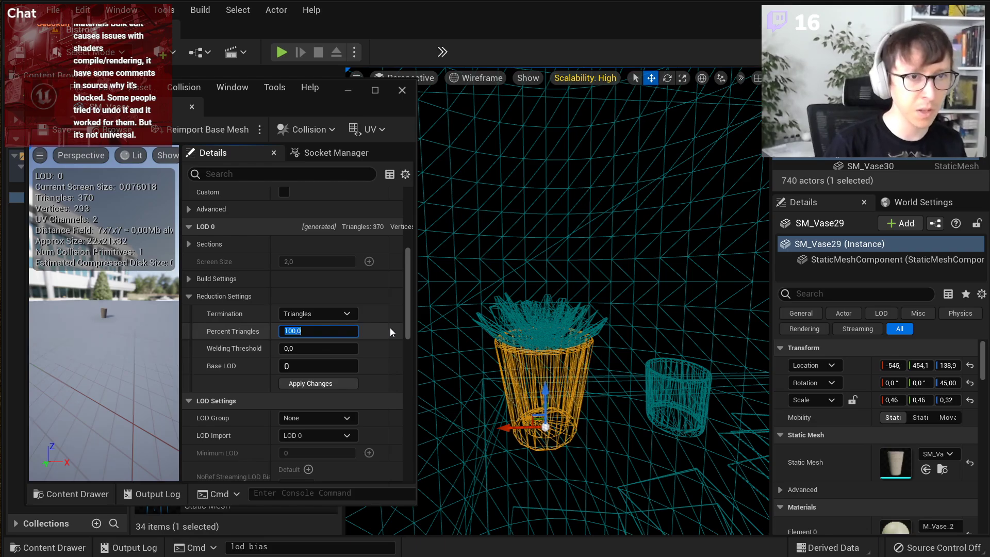
{"action": "left_click", "coordinate": [308, 384]}
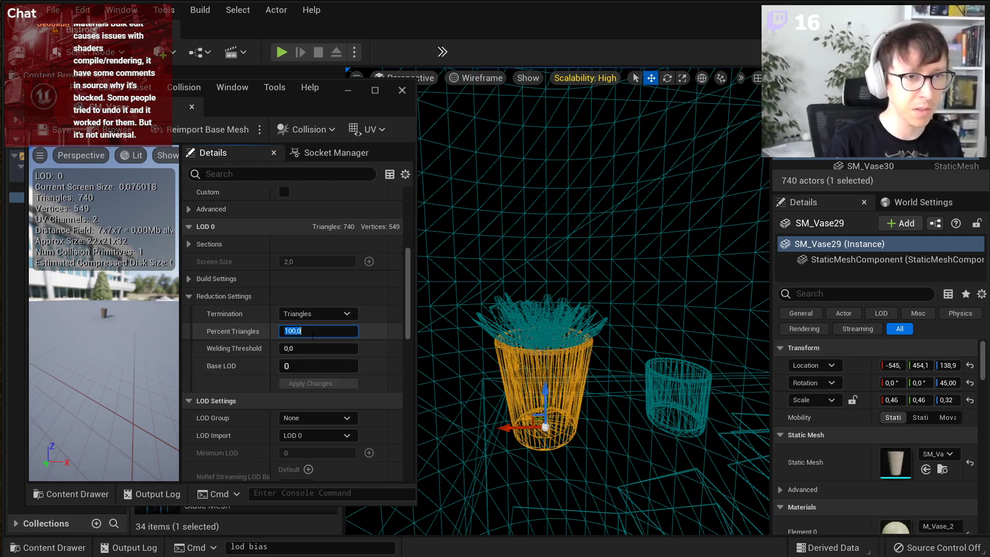
- Reduce the vase's LOD 0 to 25 percent triangles and inspect it in the level with Lit shading
{"action": "type", "text": "25"}
{"action": "key", "text": "Return"}
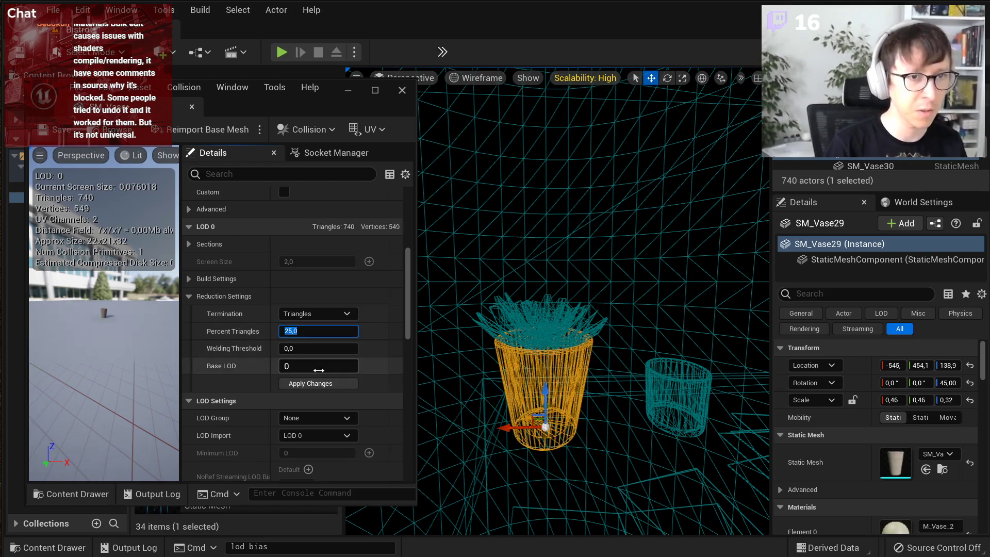
{"action": "left_click", "coordinate": [329, 384]}
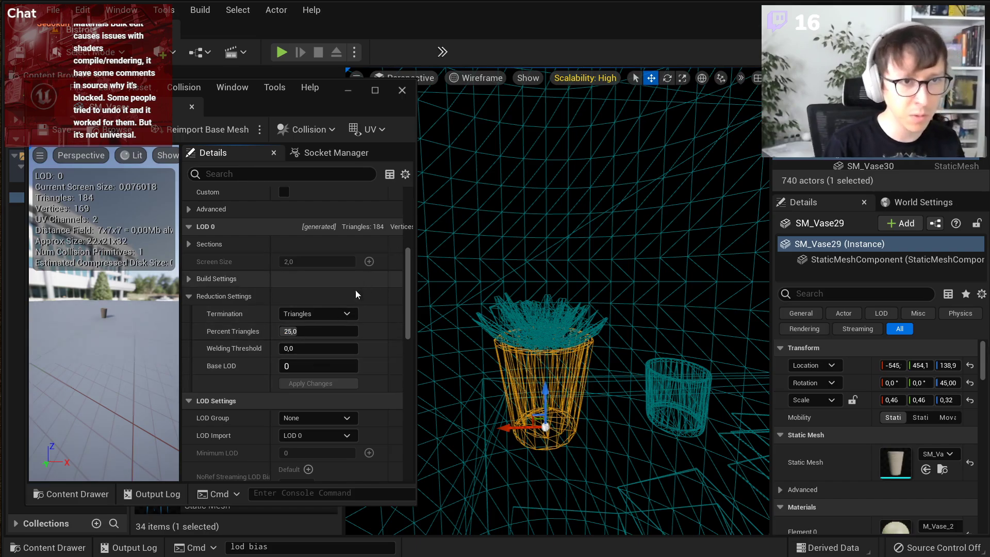
{"action": "left_click_drag", "start_coordinate": [301, 116], "coordinate": [193, 228]}
{"action": "left_click", "coordinate": [477, 77]}
{"action": "left_click", "coordinate": [477, 107]}
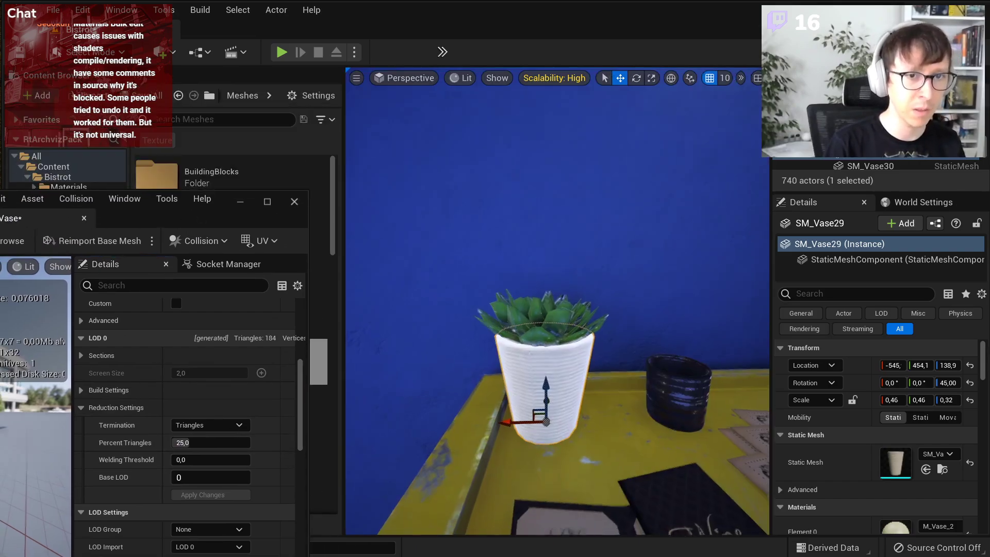
{"action": "scroll", "coordinate": [541, 309], "scroll_direction": "up", "scroll_amount": 3}
{"action": "scroll", "coordinate": [532, 369], "scroll_direction": "down", "scroll_amount": 4}
- Compare the vase's silhouette in the level with Percent Triangles applied at 100 and at 12
{"action": "left_click", "coordinate": [219, 444]}
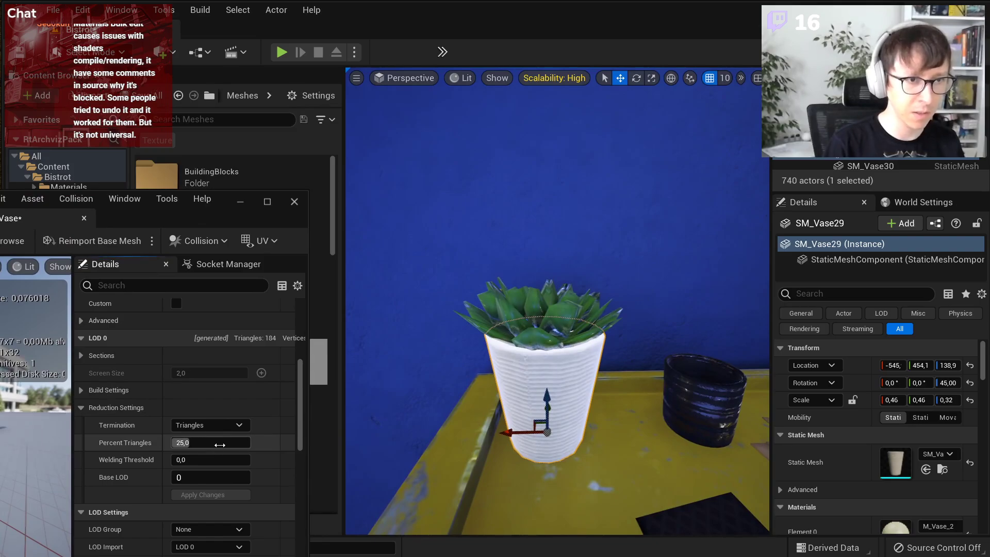
{"action": "type", "text": "100"}
{"action": "left_click", "coordinate": [211, 495]}
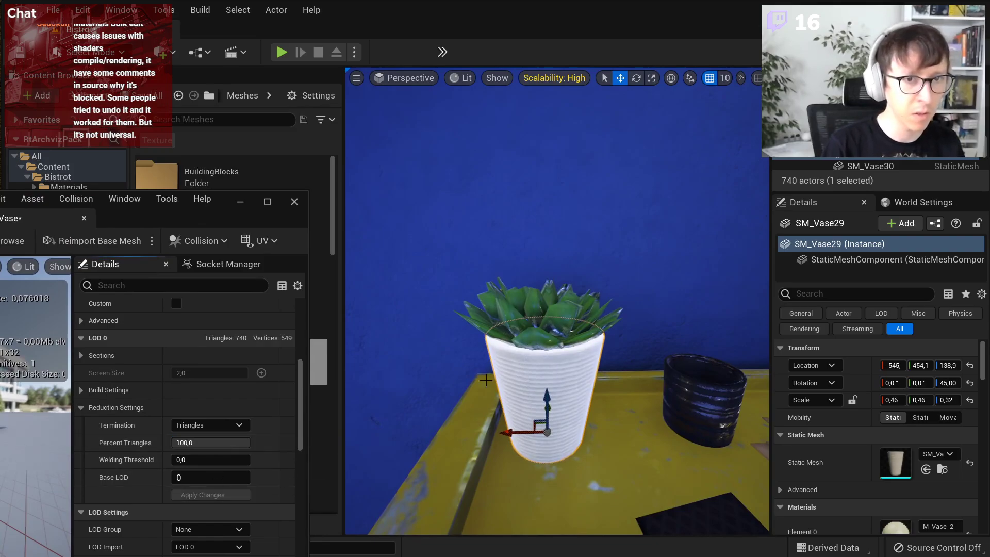
{"action": "left_click", "coordinate": [216, 444]}
{"action": "type", "text": "11"}
{"action": "key", "text": "BackSpace"}
{"action": "type", "text": "2"}
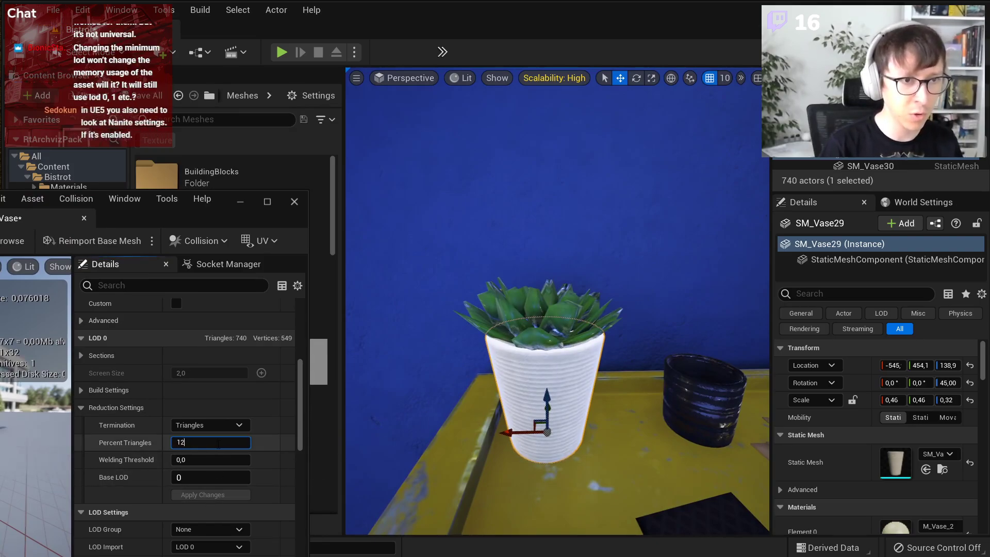
{"action": "left_click", "coordinate": [209, 495]}
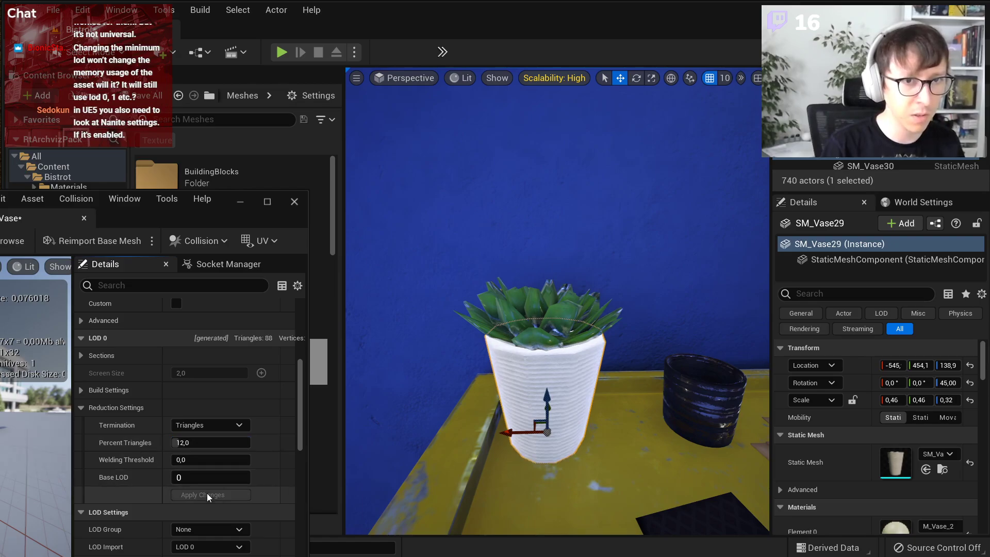
- Set the vase's LOD 0 Percent Triangles to 25, apply the reduction, and close the mesh editor
{"action": "left_click", "coordinate": [237, 444]}
{"action": "type", "text": "25"}
{"action": "key", "text": "Return"}
{"action": "left_click", "coordinate": [203, 494]}
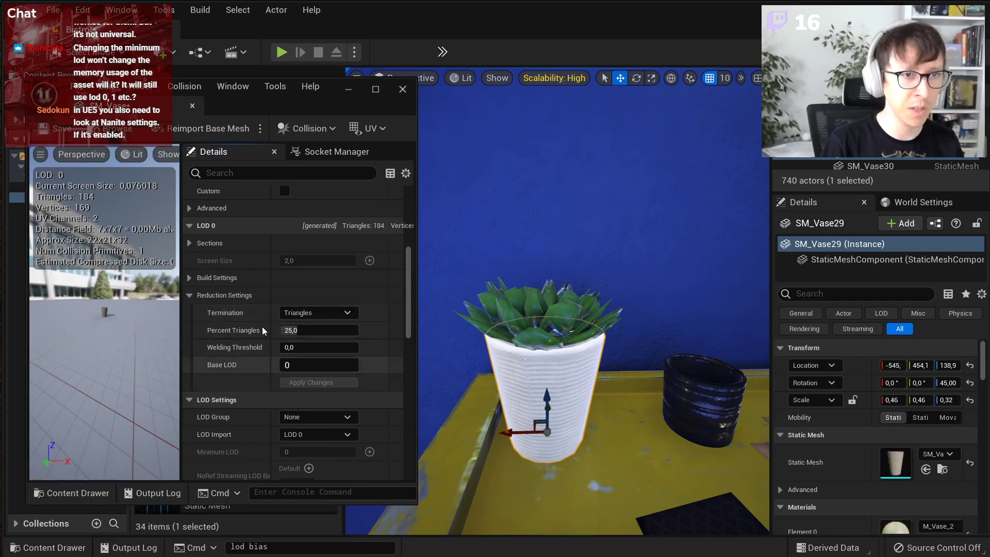
{"action": "left_click", "coordinate": [403, 90]}
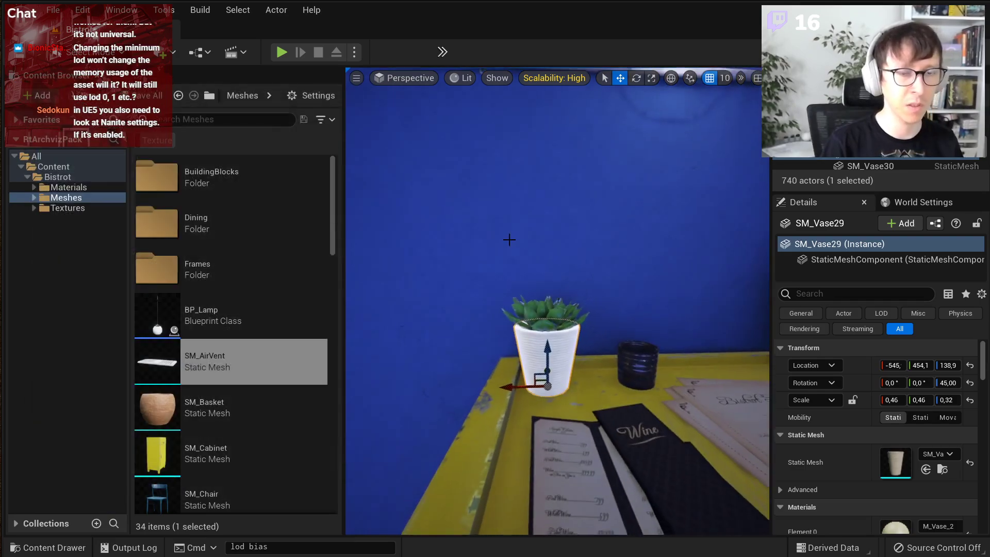
- Inspect the reduced vase up close, reopen its static mesh, and review its Reduction Settings and LOD Settings
{"action": "scroll", "coordinate": [557, 301], "scroll_direction": "up", "scroll_amount": 2}
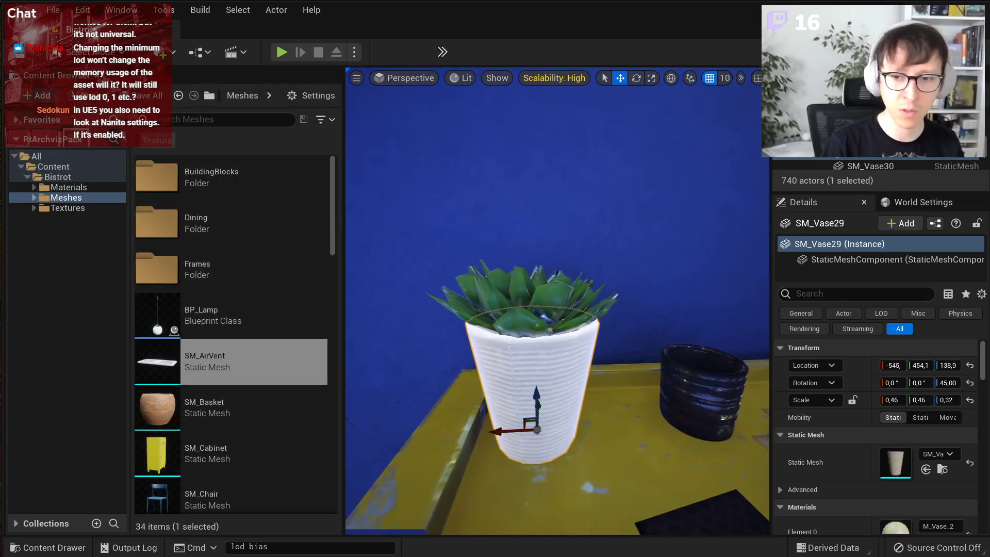
{"action": "right_click_drag", "start_coordinate": [506, 237], "coordinate": [505, 238]}
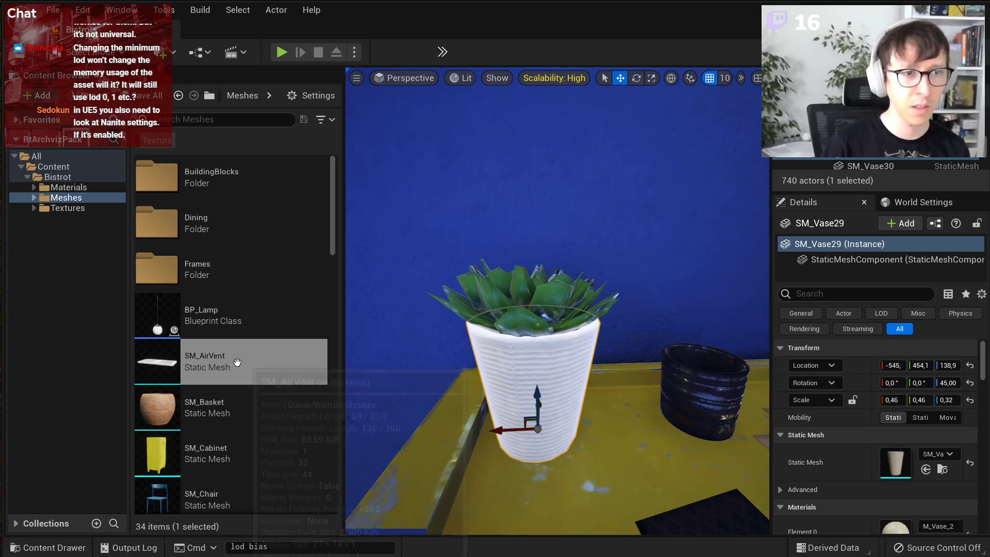
{"action": "double_click", "coordinate": [901, 456]}
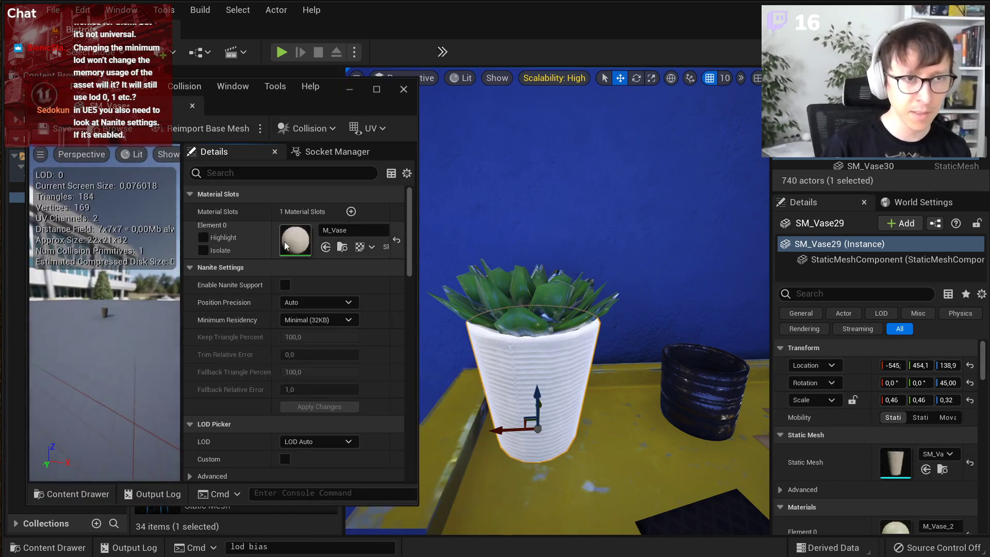
{"action": "scroll", "coordinate": [204, 391], "scroll_direction": "down", "scroll_amount": 8}
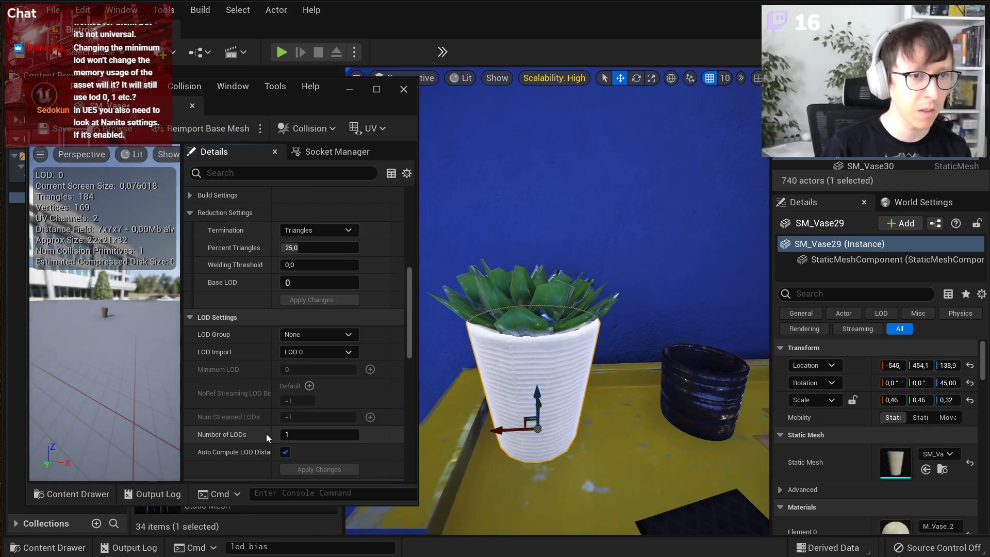
{"action": "scroll", "coordinate": [266, 434], "scroll_direction": "down", "scroll_amount": 2}
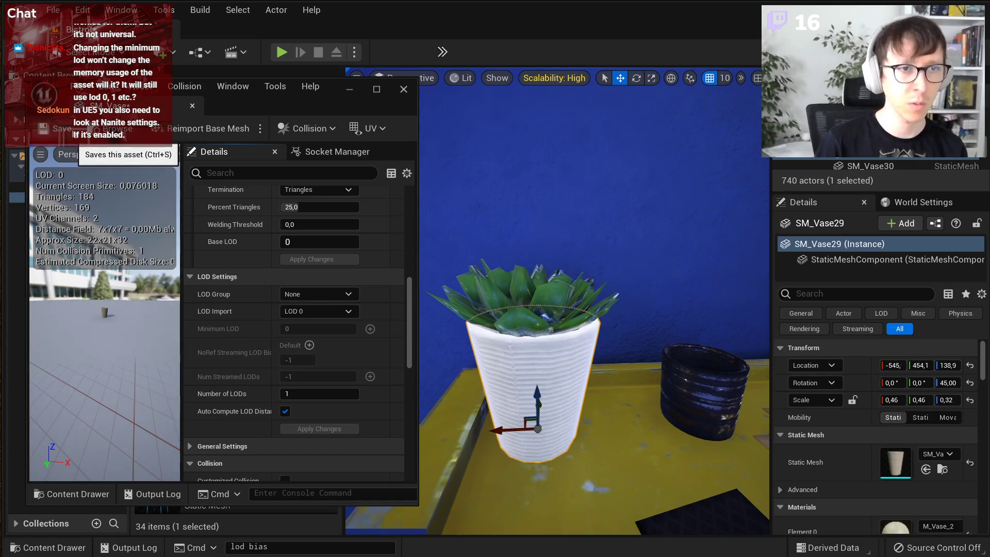
{"action": "scroll", "coordinate": [314, 297], "scroll_direction": "up", "scroll_amount": 5}
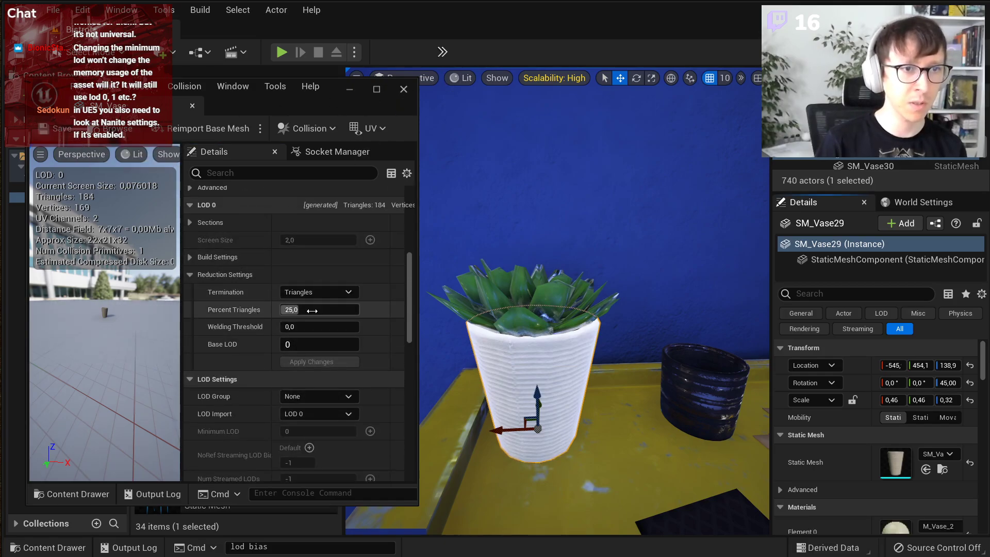
- Set the vase's LOD 0 Percent Triangles to 100 and apply the reduction
{"action": "scroll", "coordinate": [232, 268], "scroll_direction": "up", "scroll_amount": 1}
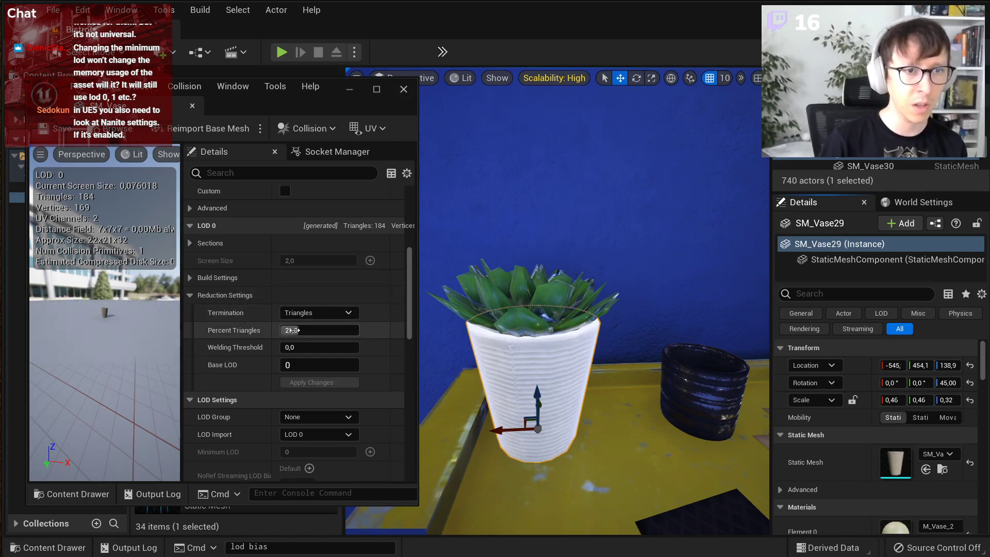
{"action": "left_click", "coordinate": [351, 330]}
{"action": "type", "text": "100"}
{"action": "key", "text": "Return"}
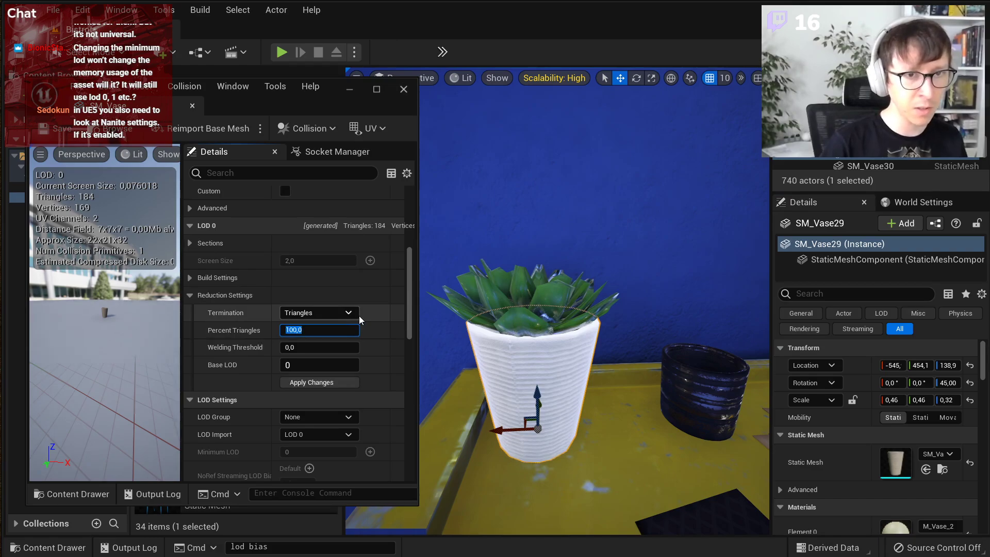
{"action": "left_click", "coordinate": [312, 382]}
- Set the vase's LOD 0 Percent Triangles to 25, apply the reduction, and close the mesh editor
{"action": "left_click", "coordinate": [328, 330]}
{"action": "type", "text": "26"}
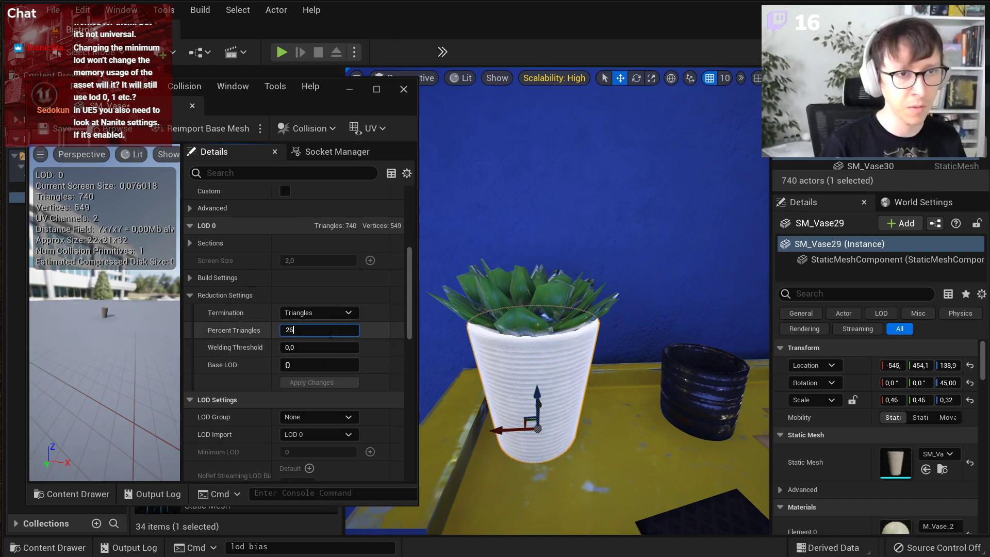
{"action": "key", "text": "Return"}
{"action": "type", "text": "25"}
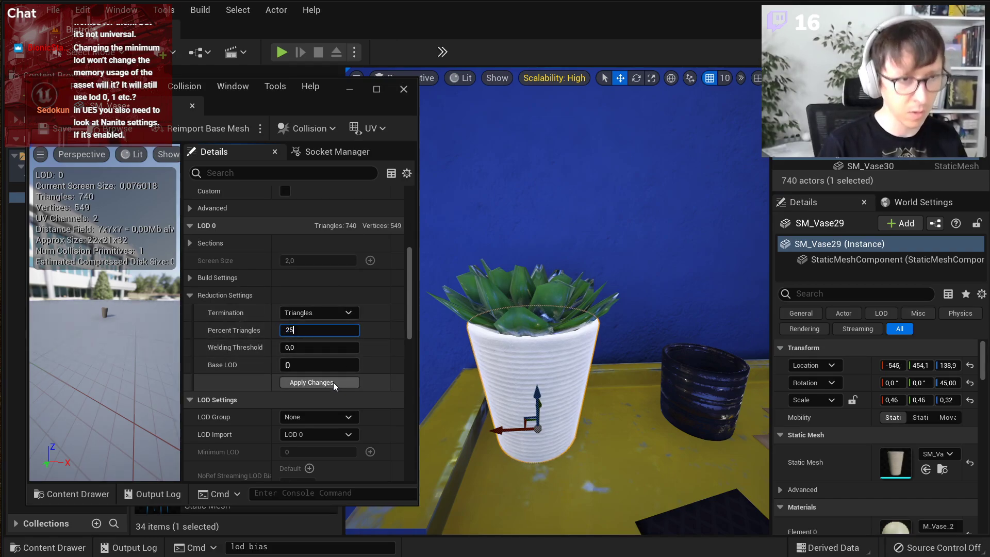
{"action": "key", "text": "Return"}
{"action": "left_click", "coordinate": [333, 382]}
{"action": "left_click", "coordinate": [404, 89]}
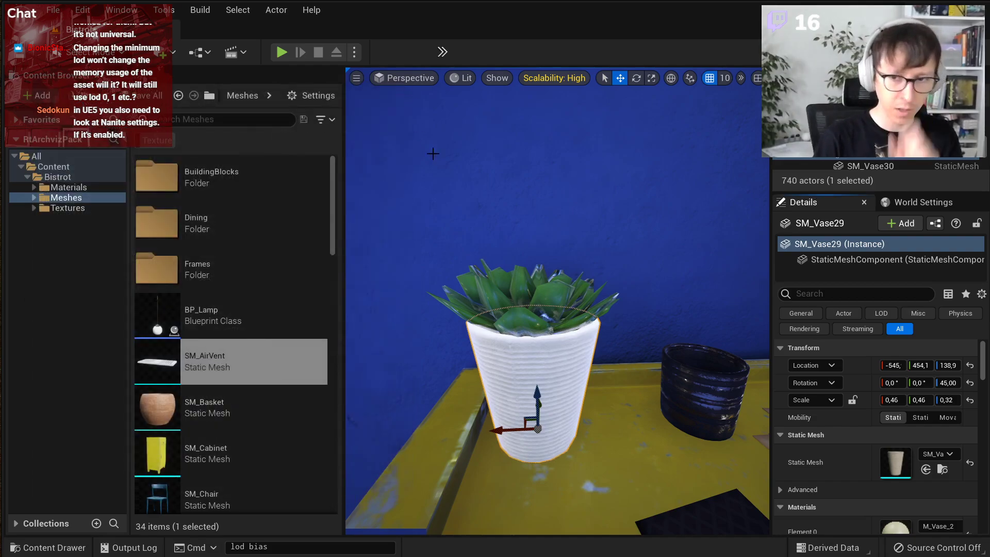
- Examine the reduced vase on the yellow table from a wider distance in the level
{"action": "right_click_drag", "start_coordinate": [432, 149], "coordinate": [450, 109]}
{"action": "key", "text": "s"}
{"action": "key", "text": "s"}
{"action": "key", "text": "s"}
{"action": "key", "text": "s"}
{"action": "key", "text": "w"}
{"action": "key", "text": "w"}
{"action": "key", "text": "e"}
{"action": "key", "text": "w"}
- Browse the viewport's view modes and switch the level view to Lightmap Density
{"action": "left_click", "coordinate": [458, 78]}
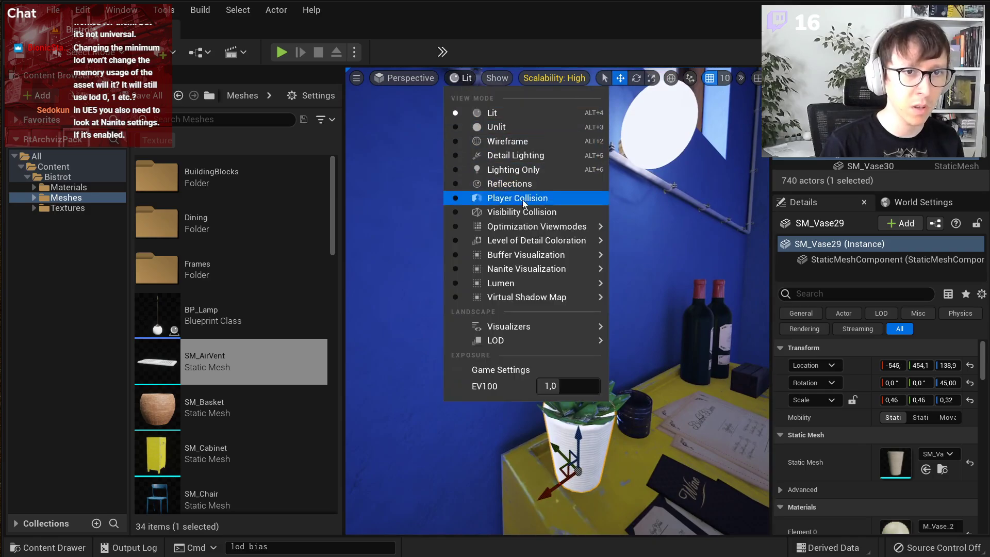
{"action": "mouse_move", "coordinate": [542, 273]}
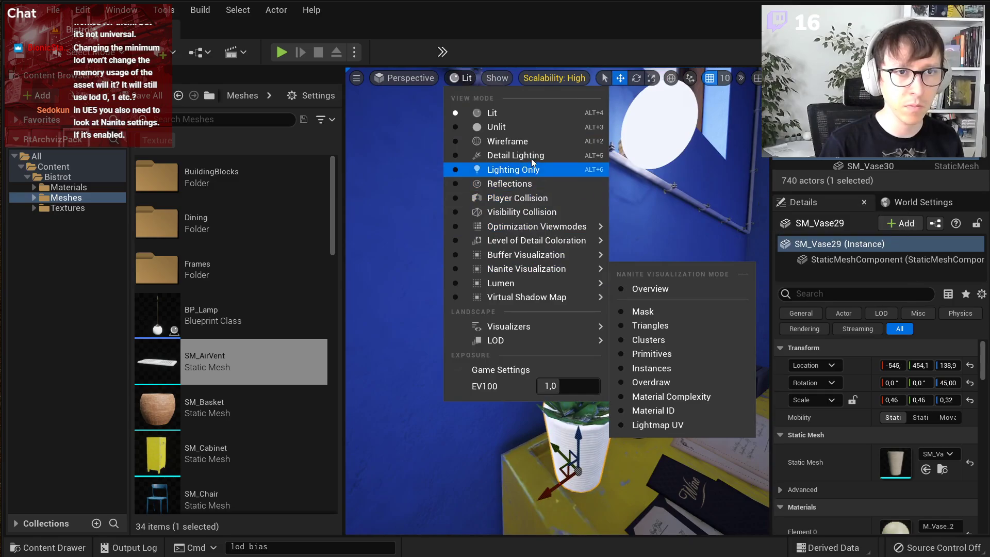
{"action": "left_click", "coordinate": [494, 79]}
{"action": "left_click", "coordinate": [460, 78]}
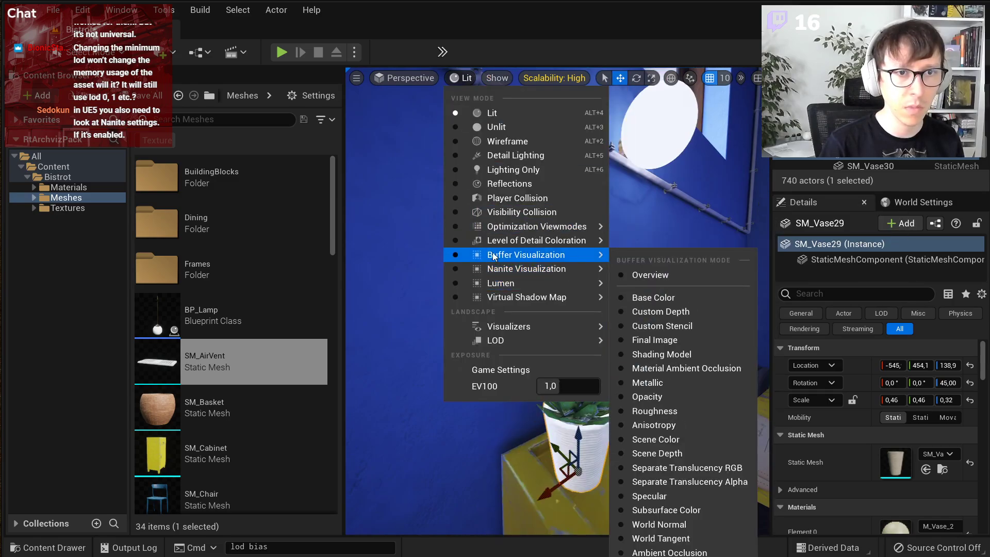
{"action": "mouse_move", "coordinate": [504, 225]}
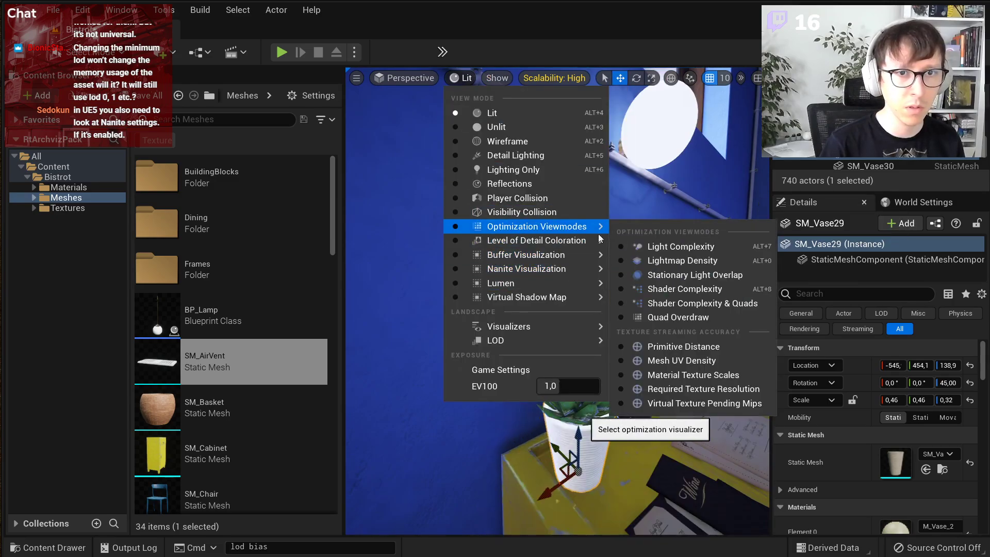
{"action": "left_click", "coordinate": [741, 261]}
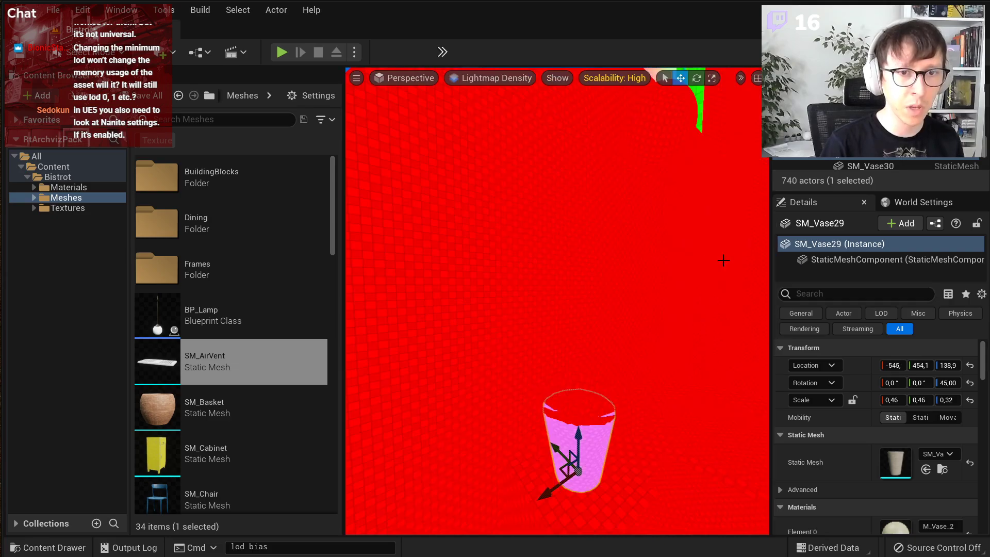
- Examine the lightmap density of the walls and windows from close up and from farther back
{"action": "scroll", "coordinate": [633, 266], "scroll_direction": "down", "scroll_amount": 5}
{"action": "mouse_move", "coordinate": [633, 266]}
{"action": "right_mouse_down"}
{"action": "mouse_move", "coordinate": [639, 273]}
{"action": "mouse_move", "coordinate": [670, 211]}
{"action": "mouse_move", "coordinate": [645, 215]}
{"action": "mouse_move", "coordinate": [696, 216]}
{"action": "mouse_move", "coordinate": [665, 214]}
{"action": "mouse_move", "coordinate": [683, 219]}
{"action": "mouse_move", "coordinate": [624, 269]}
{"action": "right_mouse_up"}
{"action": "key", "text": "w"}
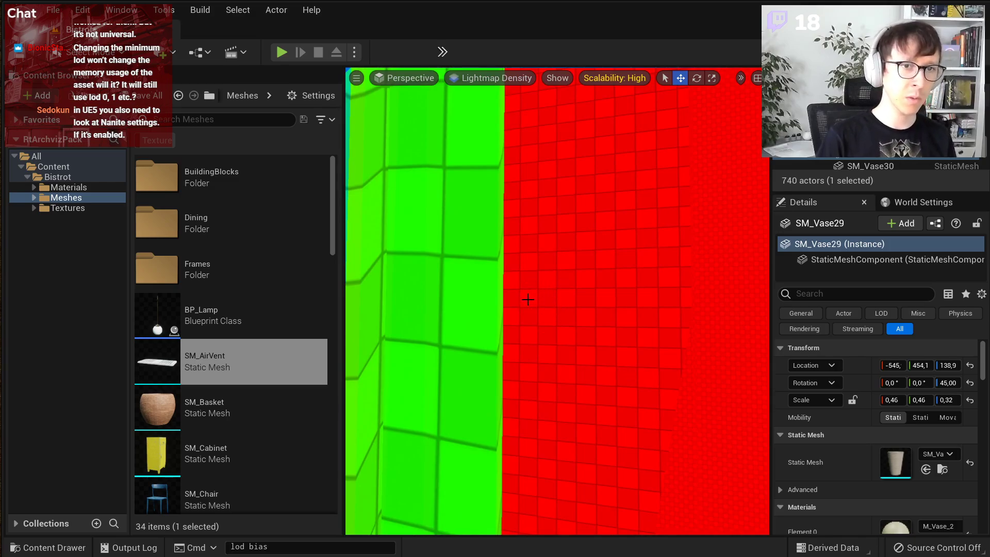
{"action": "mouse_move", "coordinate": [552, 295]}
{"action": "right_mouse_down"}
{"action": "mouse_move", "coordinate": [609, 295]}
{"action": "mouse_move", "coordinate": [552, 295]}
{"action": "right_mouse_up"}
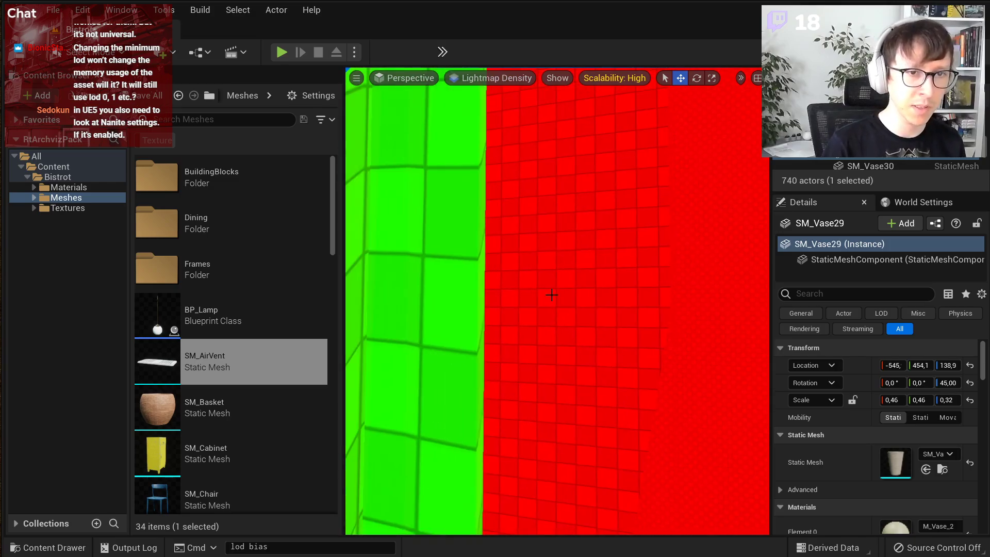
{"action": "scroll", "coordinate": [557, 302], "scroll_direction": "down", "scroll_amount": 10}
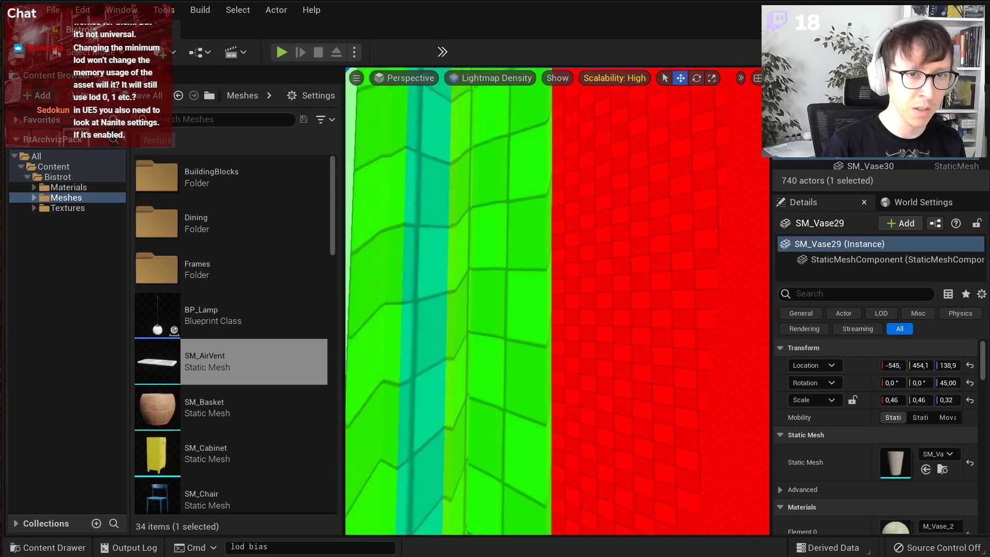
{"action": "scroll", "coordinate": [557, 302], "scroll_direction": "down", "scroll_amount": 10}
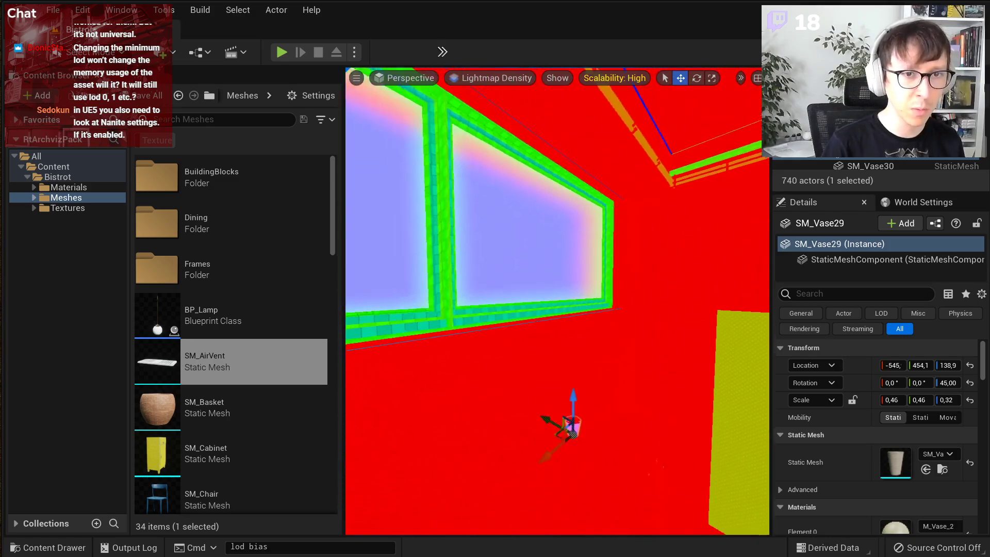
{"action": "scroll", "coordinate": [557, 301], "scroll_direction": "down", "scroll_amount": 5}
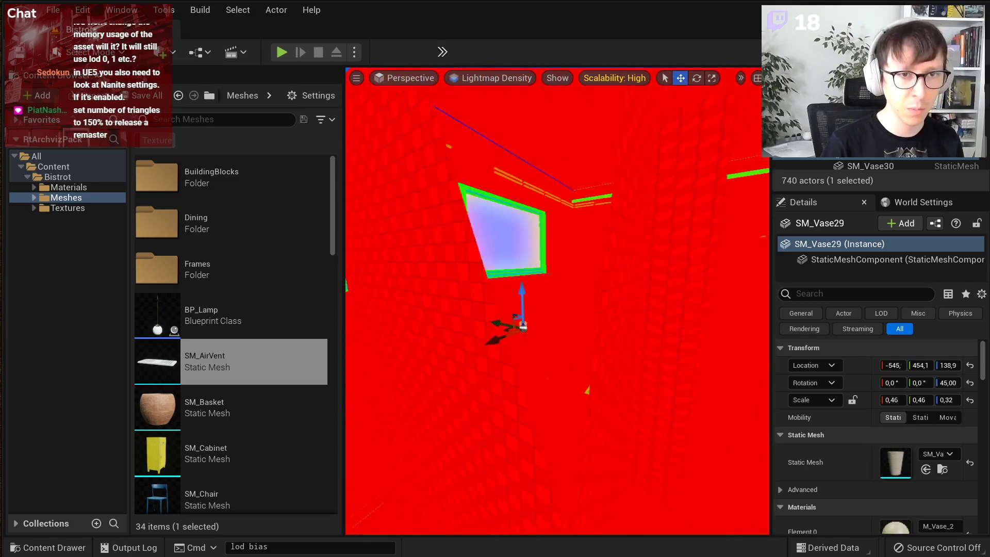
{"action": "scroll", "coordinate": [556, 301], "scroll_direction": "up", "scroll_amount": 10}
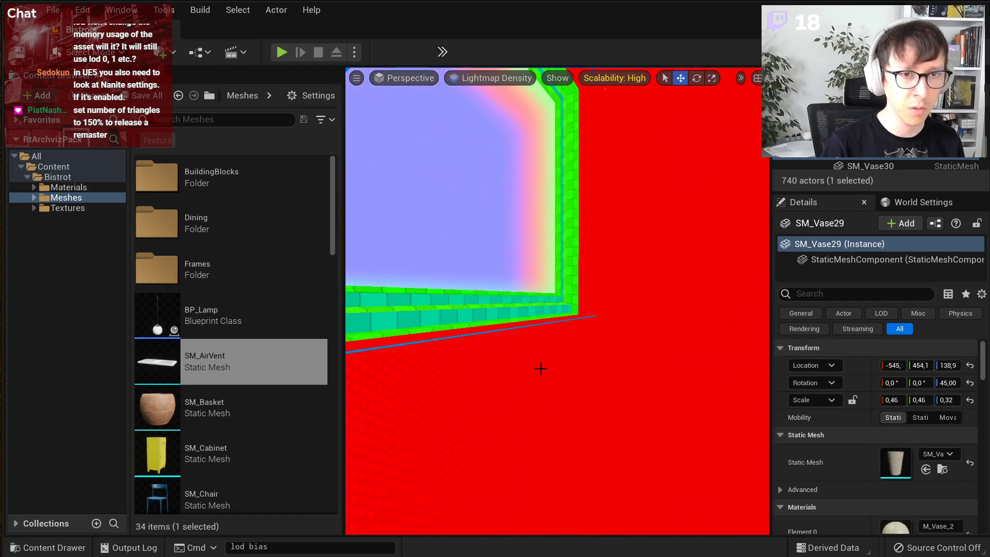
- Select the room's wall below the window and open its static mesh, SM_Room, for editing
{"action": "left_click", "coordinate": [531, 342]}
{"action": "scroll", "coordinate": [530, 343], "scroll_direction": "up", "scroll_amount": 2}
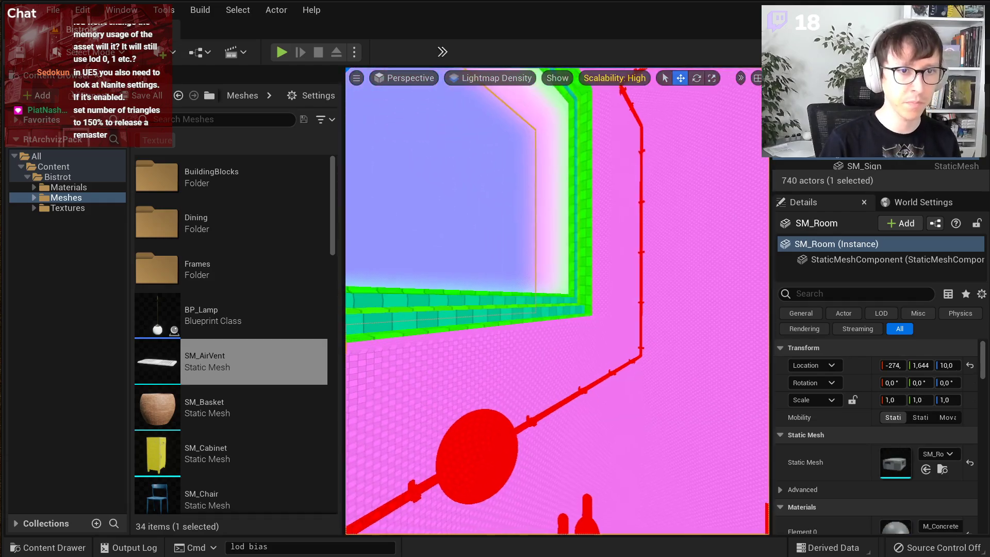
{"action": "left_click", "coordinate": [592, 291]}
{"action": "left_click", "coordinate": [526, 364]}
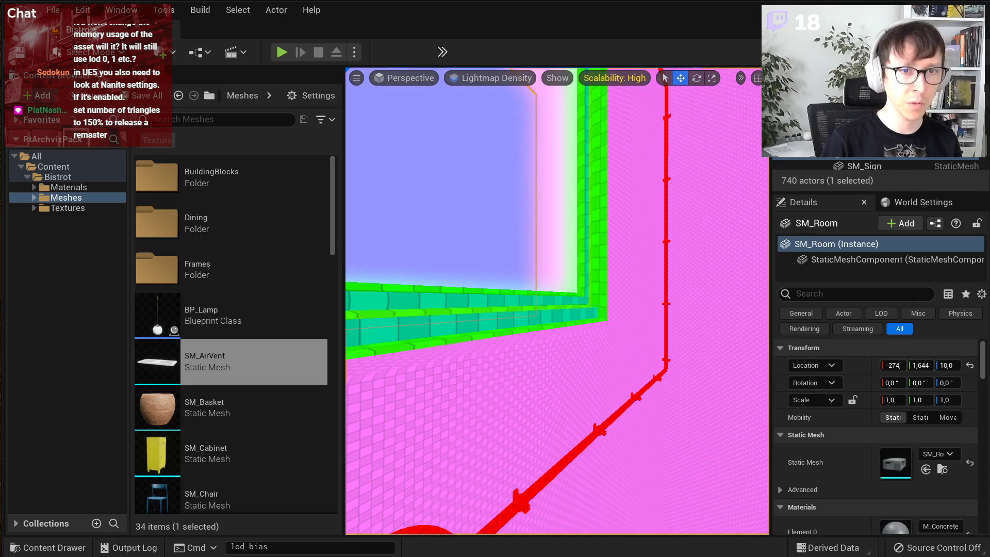
{"action": "left_click", "coordinate": [607, 326]}
{"action": "left_click", "coordinate": [600, 338]}
{"action": "mouse_move", "coordinate": [601, 338]}
{"action": "right_mouse_down"}
{"action": "mouse_move", "coordinate": [596, 355]}
{"action": "mouse_move", "coordinate": [598, 338]}
{"action": "right_mouse_up"}
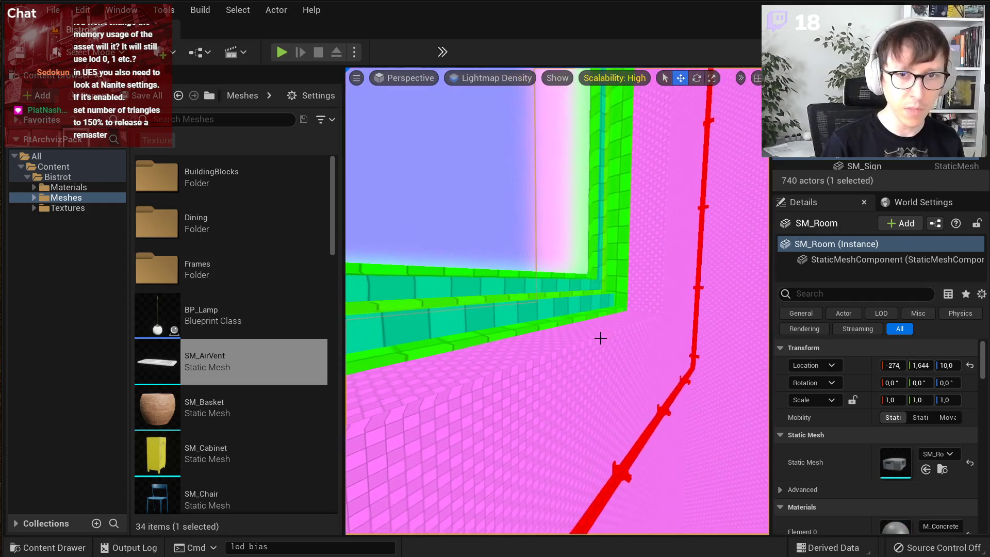
{"action": "scroll", "coordinate": [870, 466], "scroll_direction": "down", "scroll_amount": 3}
{"action": "scroll", "coordinate": [870, 466], "scroll_direction": "down", "scroll_amount": 1}
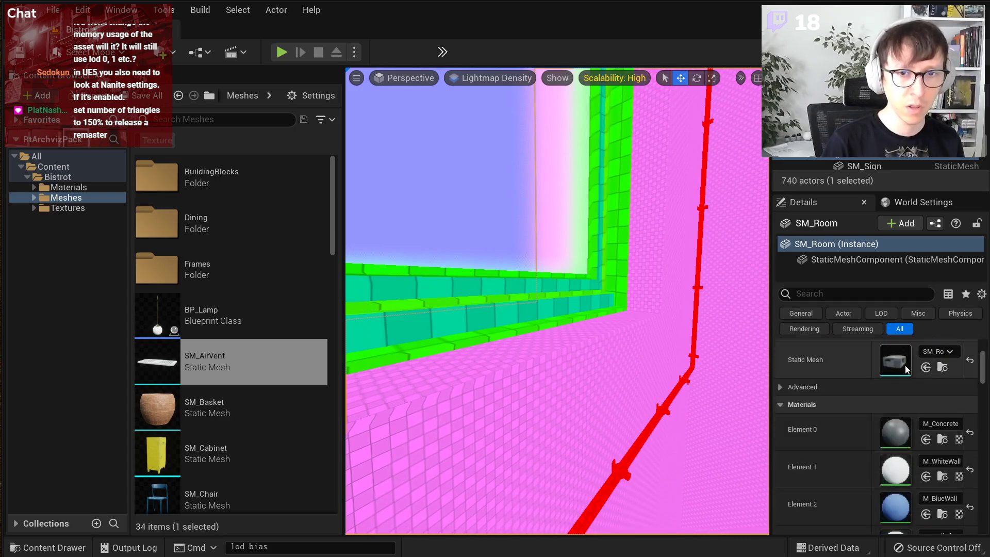
{"action": "double_click", "coordinate": [900, 362]}
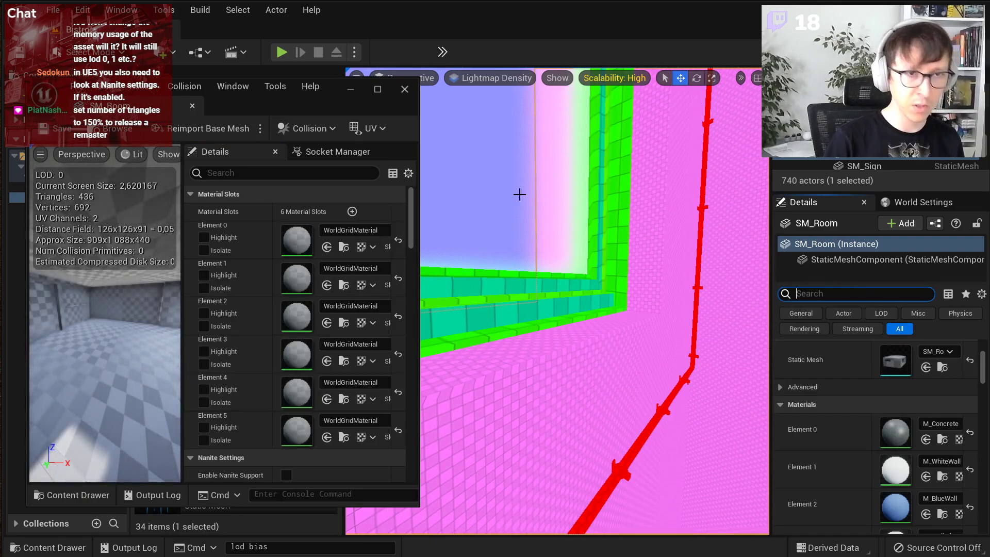
- Filter the SM_Room mesh's details by "lightmap" and widen the property name column
{"action": "left_click", "coordinate": [327, 172]}
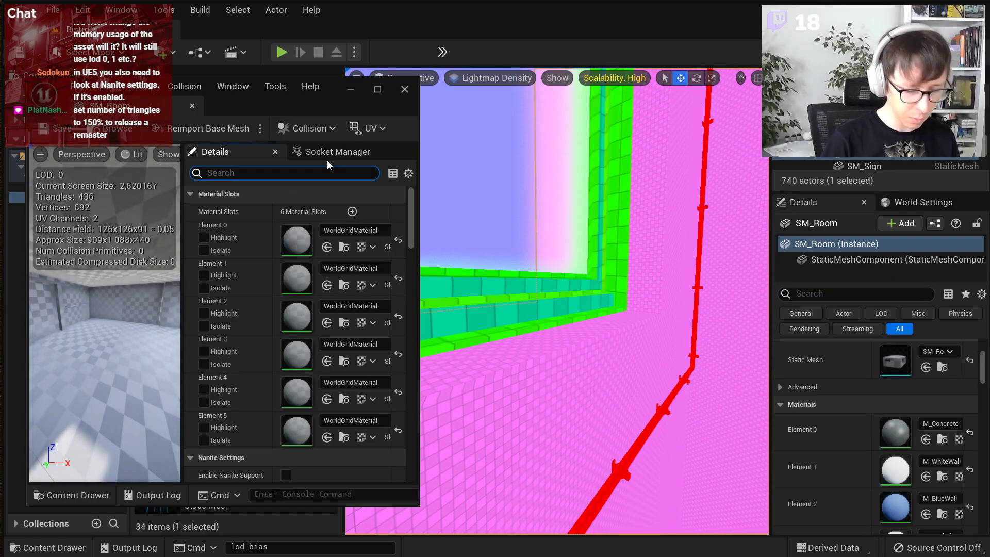
{"action": "type", "text": "light"}
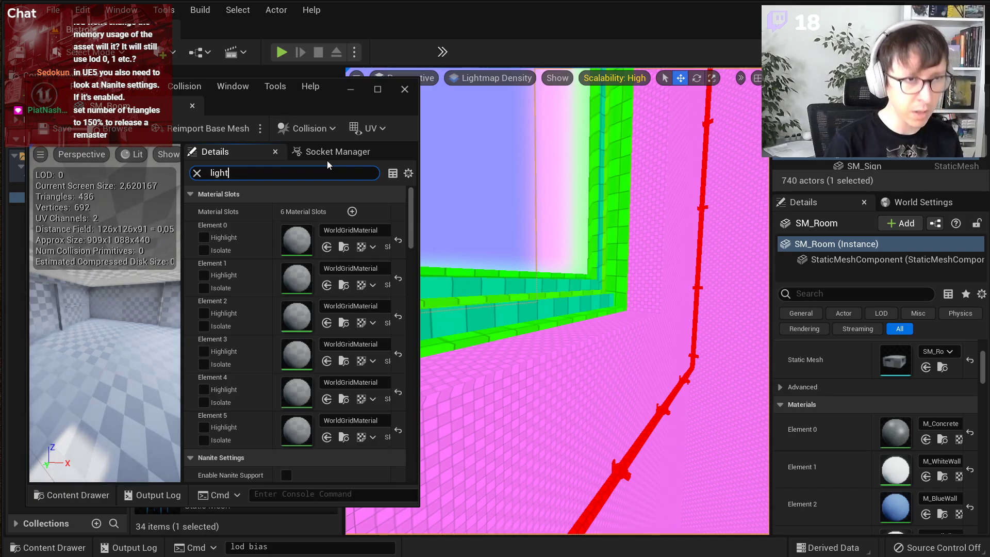
{"action": "type", "text": "map"}
{"action": "key", "text": "Return"}
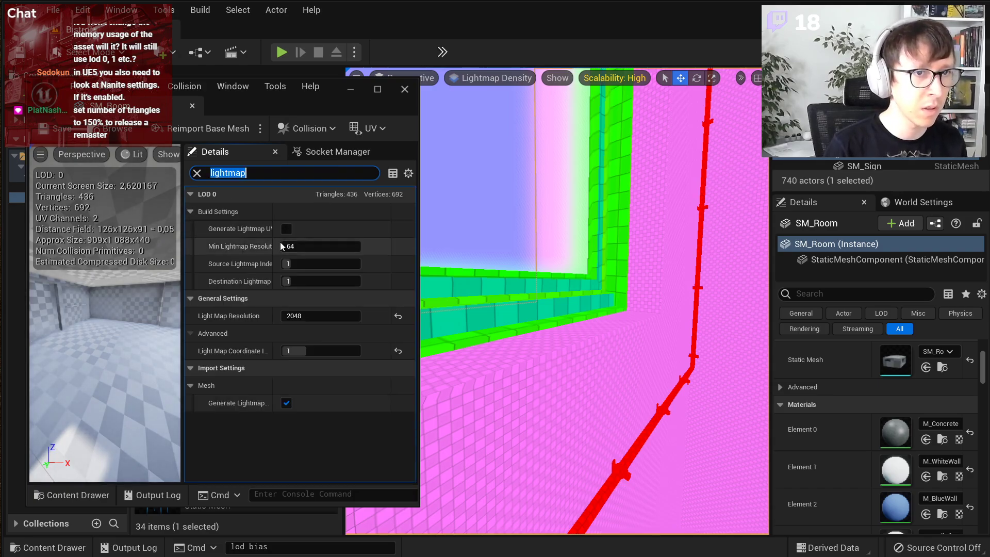
{"action": "left_click_drag", "start_coordinate": [272, 241], "coordinate": [297, 240]}
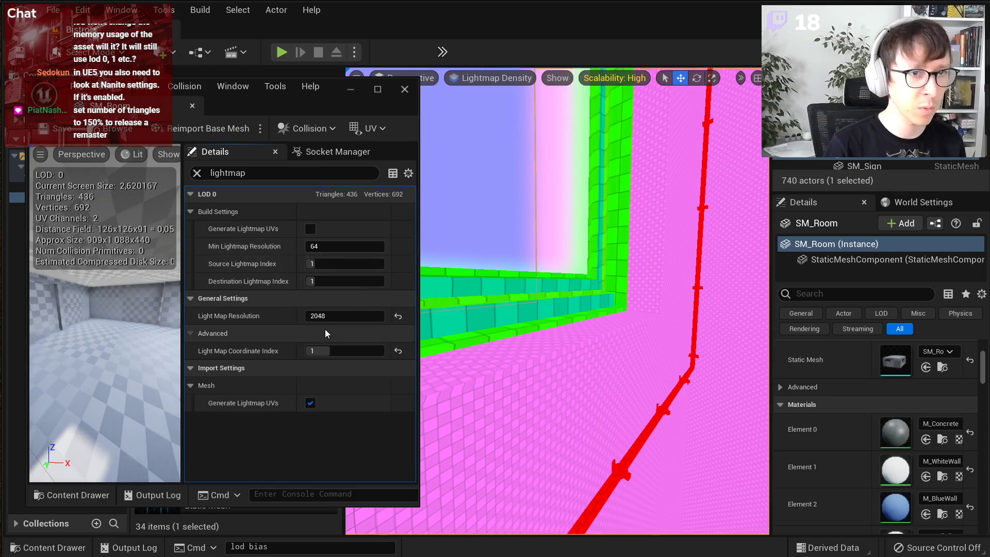
- Try Light Map Resolution values of 1024 and 2048 on the SM_Room mesh
{"action": "left_click", "coordinate": [325, 316]}
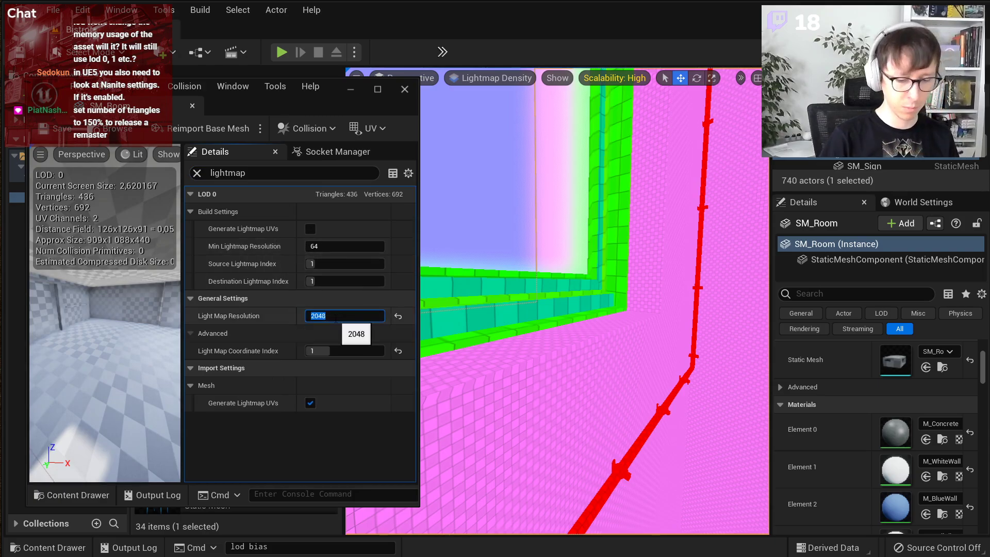
{"action": "type", "text": "102"}
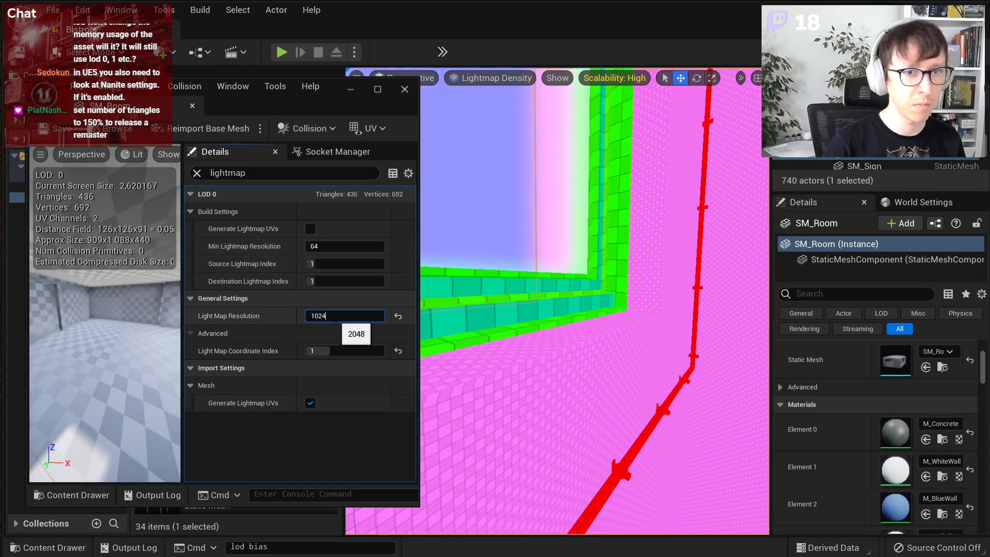
{"action": "type", "text": "4"}
{"action": "key", "text": "Return"}
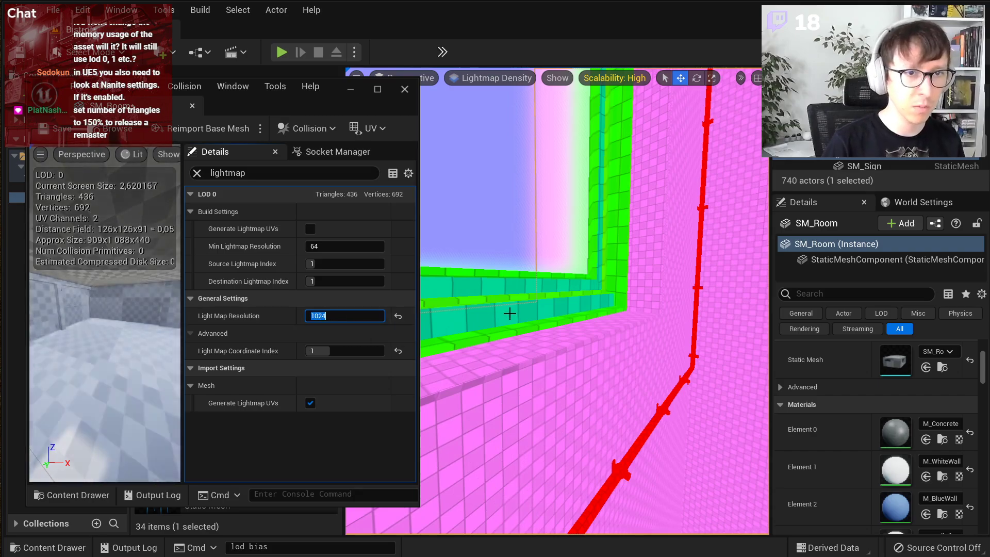
{"action": "type", "text": "2048"}
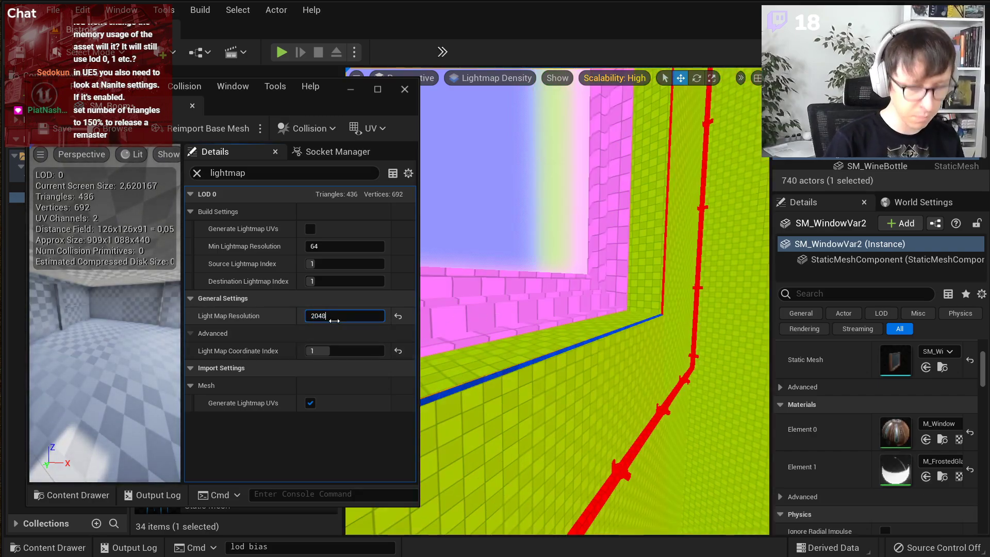
{"action": "key", "text": "Return"}
- Set the SM_Room mesh's Light Map Resolution to 512 and inspect the lightmap grid on the walls
{"action": "type", "text": "512"}
{"action": "key", "text": "Return"}
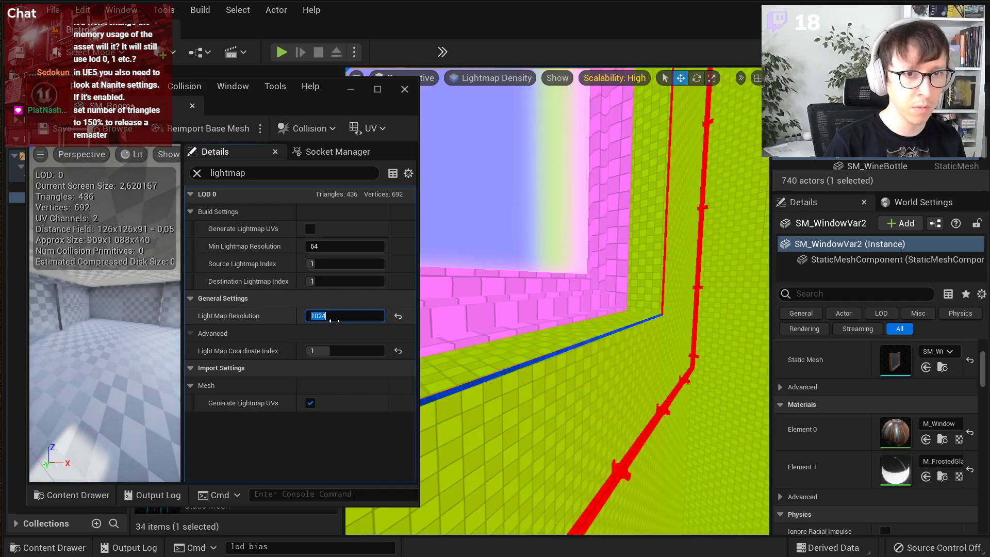
{"action": "type", "text": "5"}
{"action": "key", "text": "Return"}
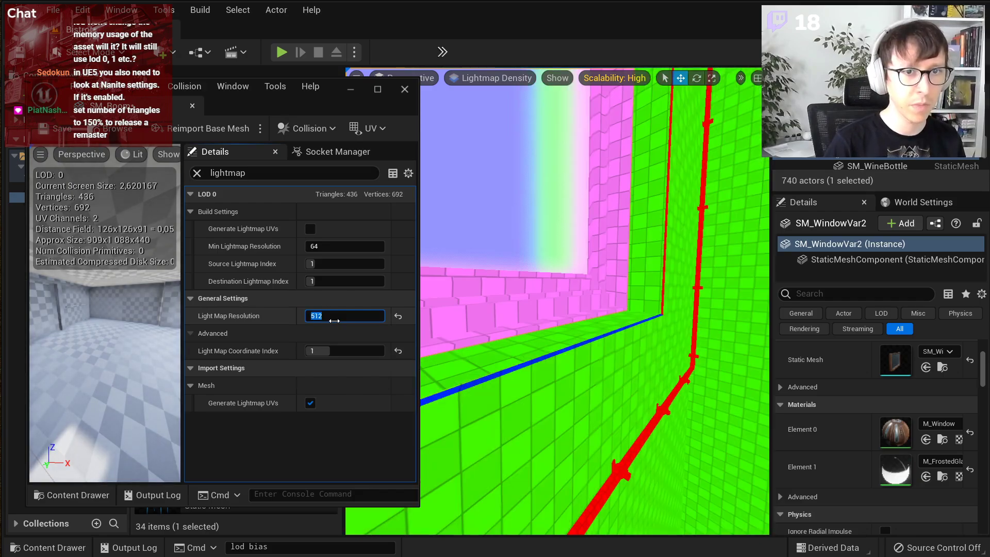
{"action": "scroll", "coordinate": [495, 278], "scroll_direction": "down", "scroll_amount": 10}
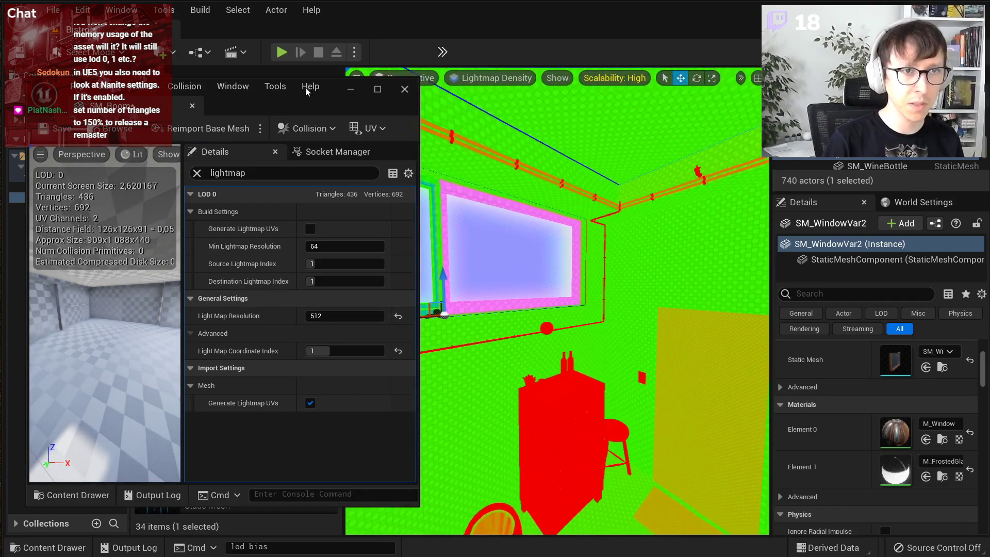
{"action": "key", "text": "w"}
{"action": "mouse_move", "coordinate": [586, 210]}
{"action": "right_mouse_down"}
{"action": "mouse_move", "coordinate": [587, 227]}
{"action": "mouse_move", "coordinate": [586, 210]}
{"action": "right_mouse_up"}
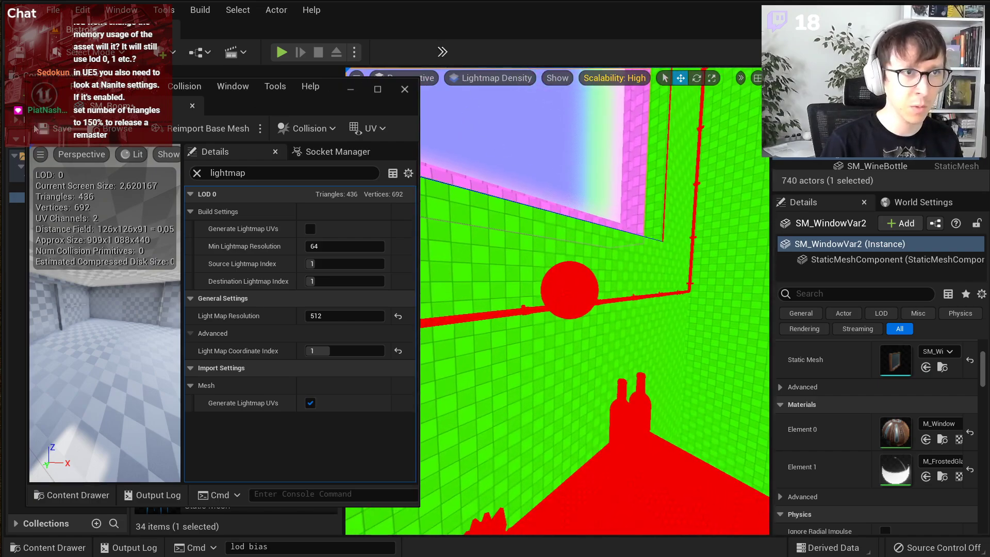
- Close the mesh editor, return the level view to Lit shading, and inspect the wall around the window
{"action": "left_click", "coordinate": [405, 90]}
{"action": "left_click", "coordinate": [496, 78]}
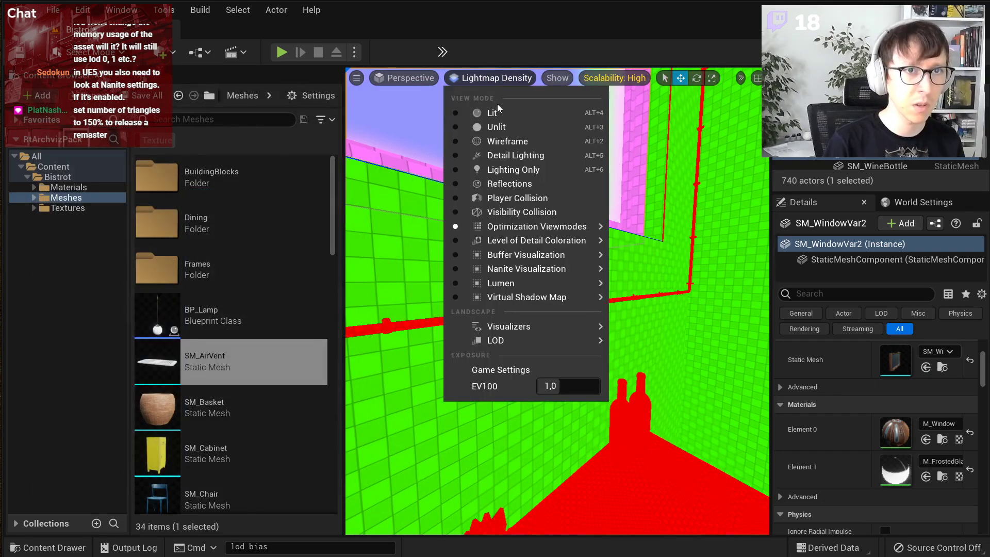
{"action": "left_click", "coordinate": [497, 104]}
{"action": "key", "text": "w"}
{"action": "right_click_drag", "start_coordinate": [556, 299], "coordinate": [559, 247]}
{"action": "key", "text": "w"}
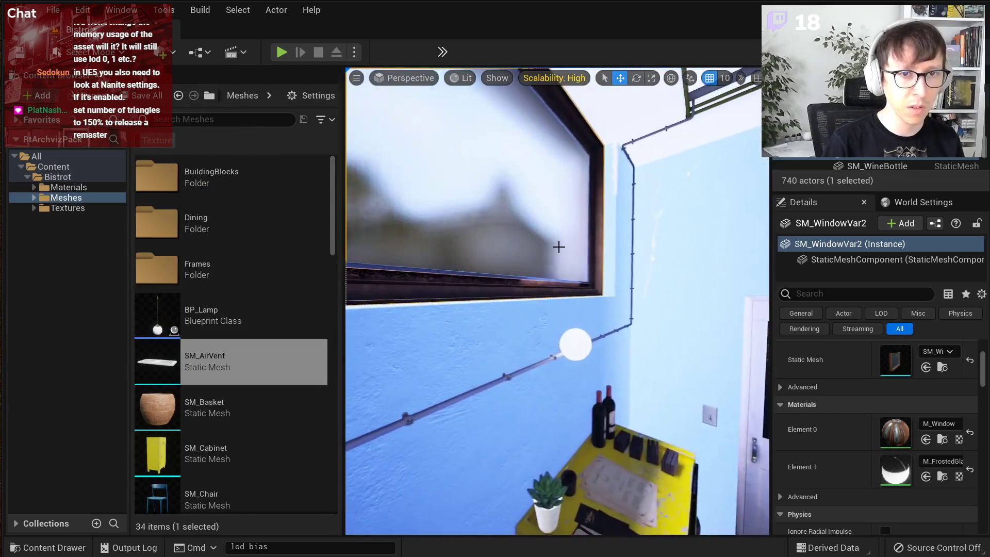
{"action": "left_click", "coordinate": [456, 78]}
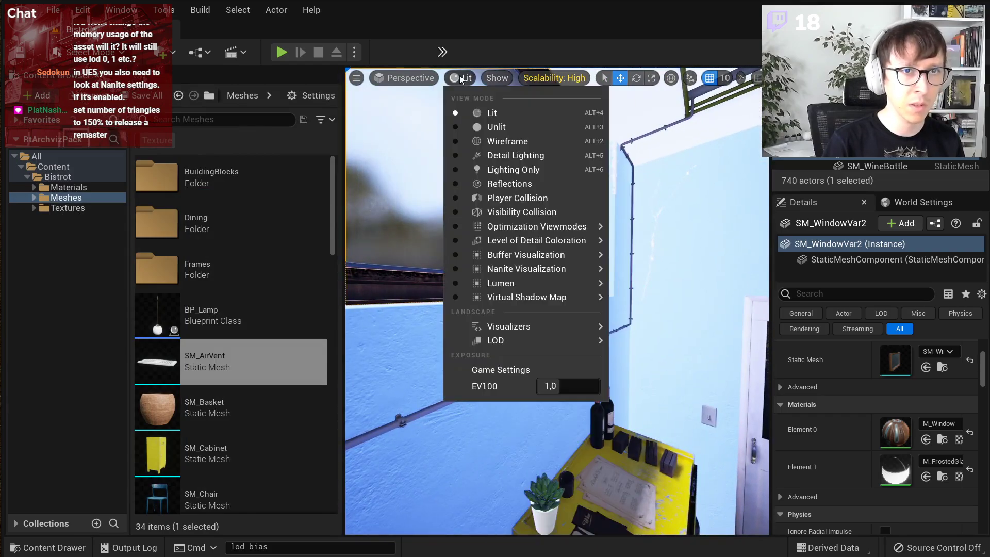
{"action": "left_click", "coordinate": [407, 78]}
{"action": "left_click", "coordinate": [354, 53]}
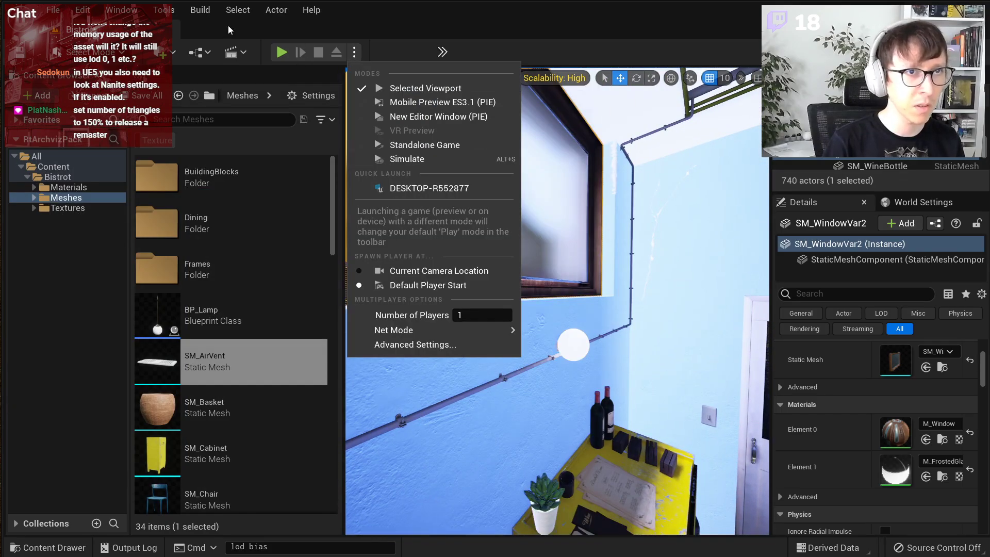
{"action": "left_click", "coordinate": [205, 17]}
{"action": "left_click", "coordinate": [247, 73]}
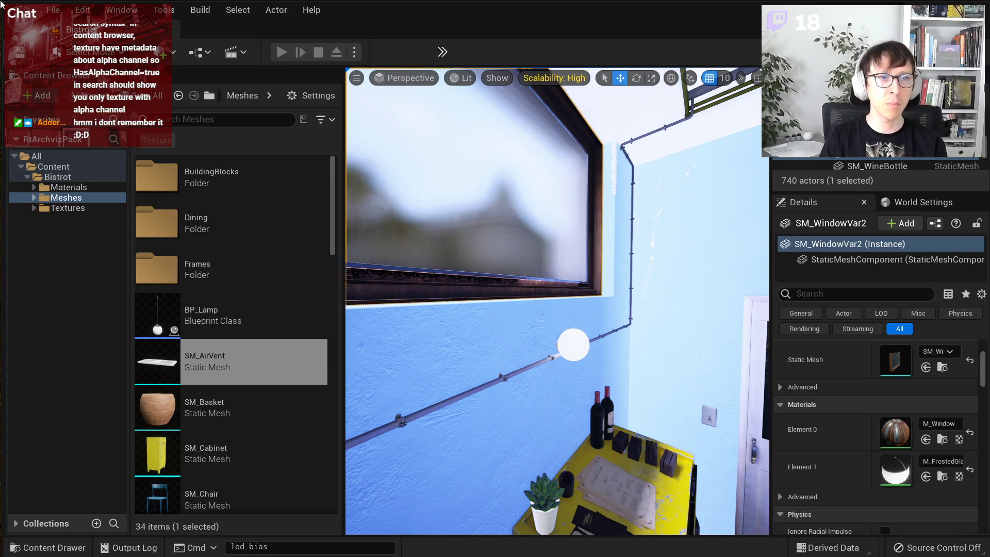
- Create a new folder named BP inside the Bistrot content folder
{"action": "left_click", "coordinate": [36, 231]}
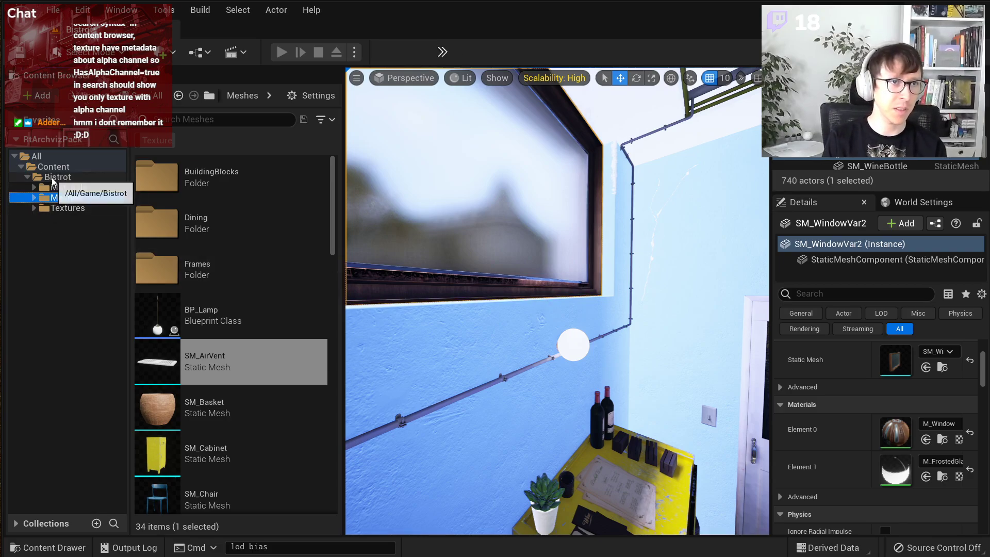
{"action": "right_click", "coordinate": [72, 187]}
{"action": "left_click", "coordinate": [144, 189]}
{"action": "type", "text": "BP"}
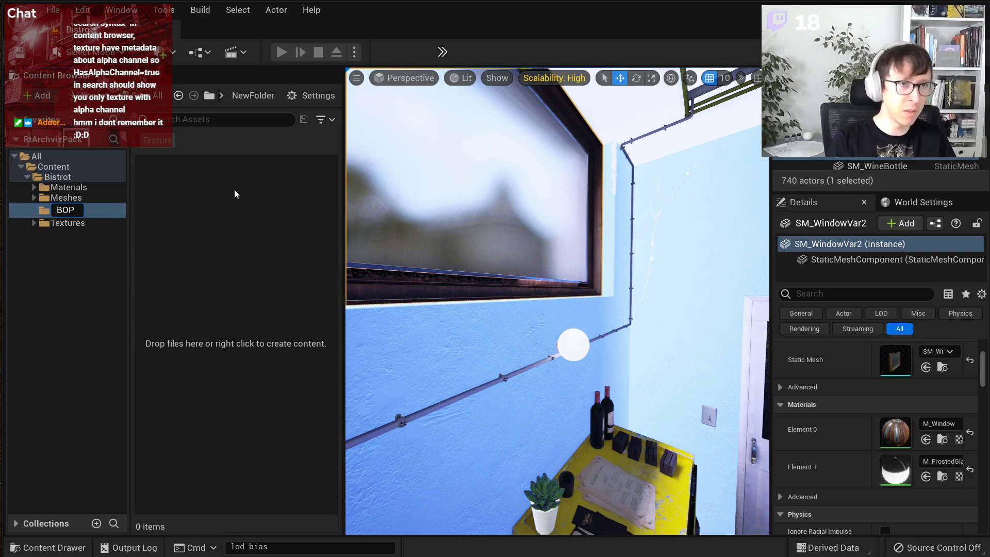
{"action": "key", "text": "Return"}
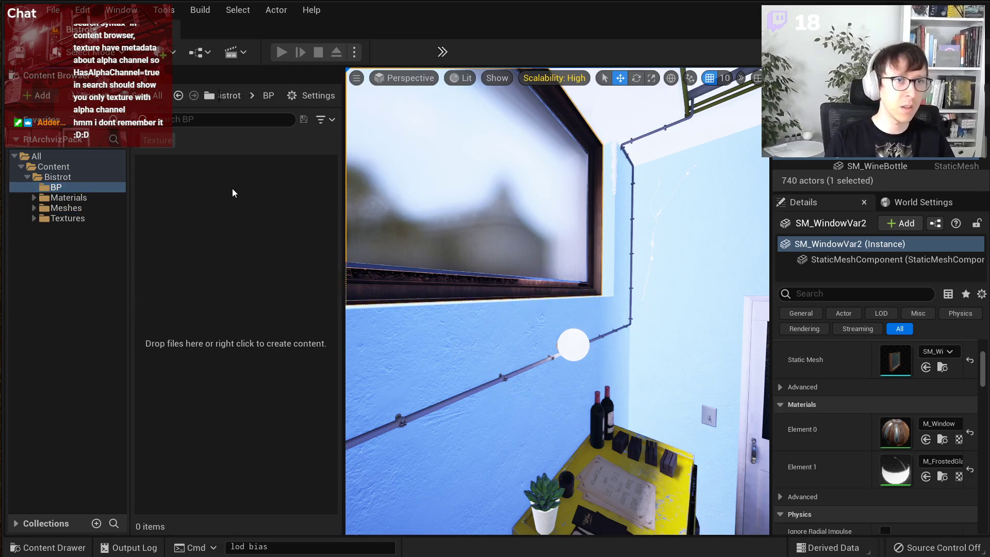
- Create an Editor Utility Widget named EUW_TextureFinder in the BP folder
{"action": "right_click", "coordinate": [231, 188]}
{"action": "mouse_move", "coordinate": [289, 466]}
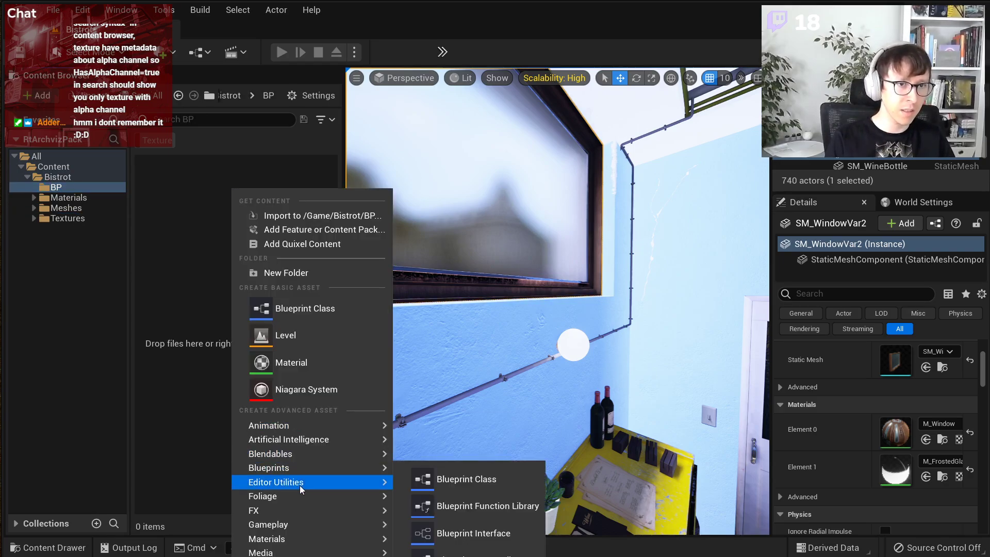
{"action": "mouse_move", "coordinate": [299, 483]}
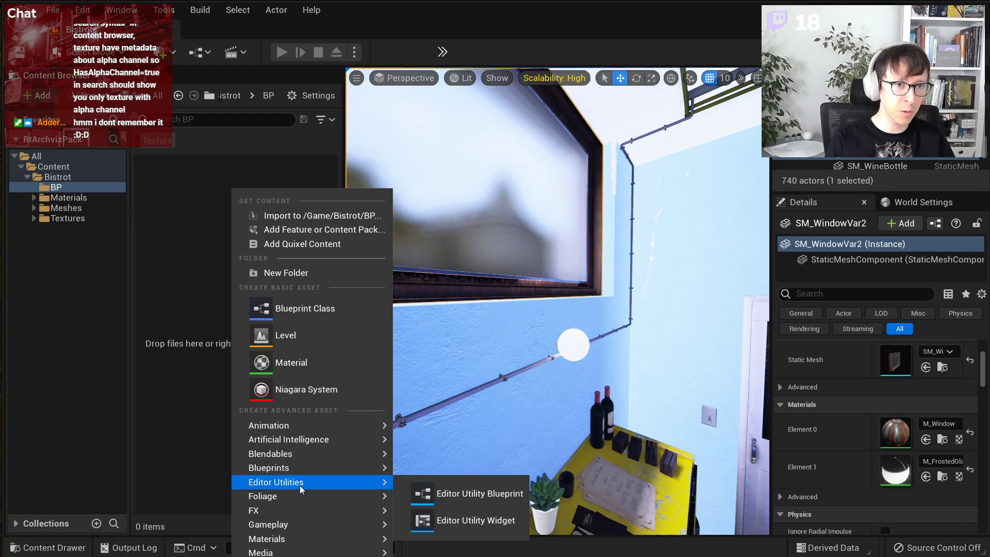
{"action": "left_click", "coordinate": [481, 522]}
{"action": "type", "text": "EUW_"}
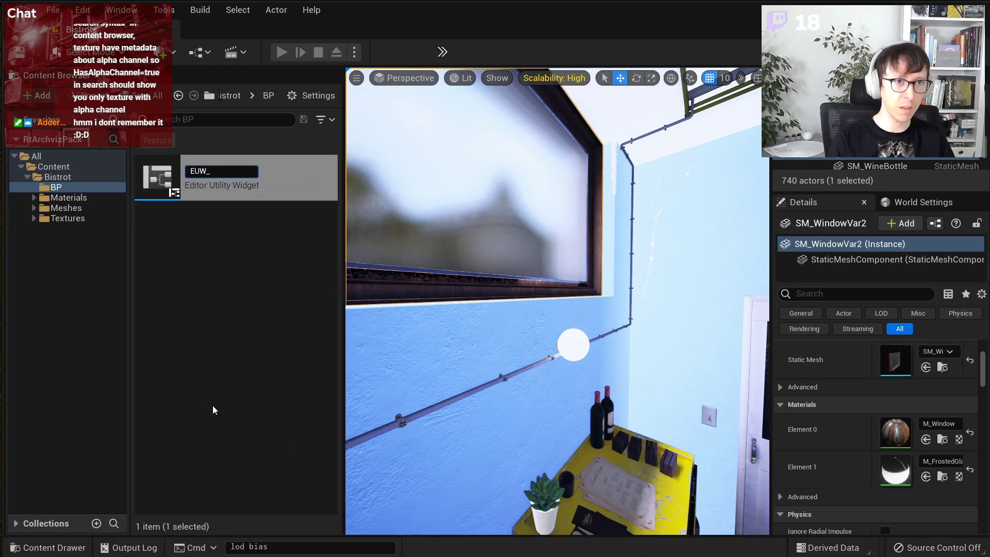
{"action": "type", "text": "TextureFinder"}
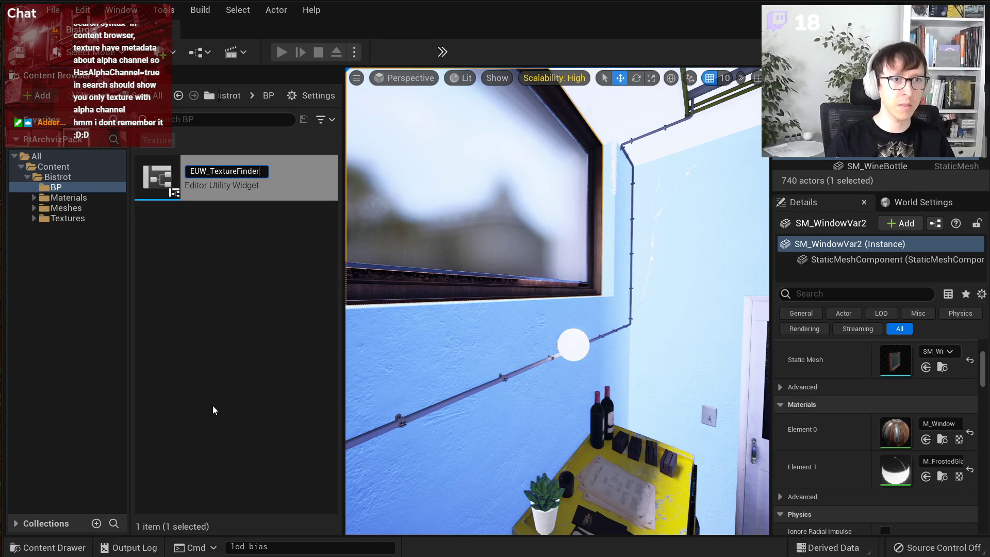
{"action": "key", "text": "Return"}
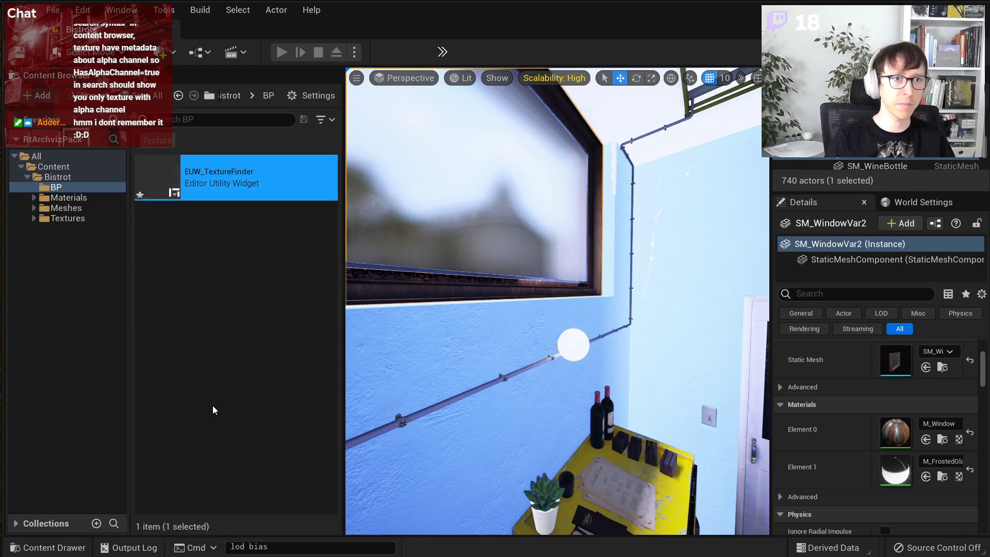
- Open EUW_TextureFinder in an enlarged editor window and place a button on its canvas at about X 40, Y 20
{"action": "double_click", "coordinate": [220, 171]}
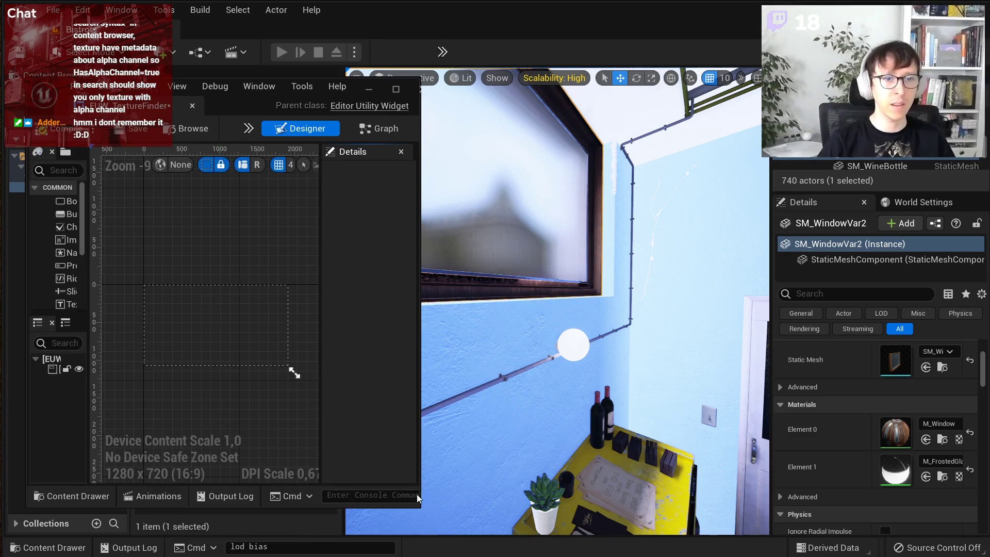
{"action": "left_click_drag", "start_coordinate": [420, 507], "coordinate": [782, 517]}
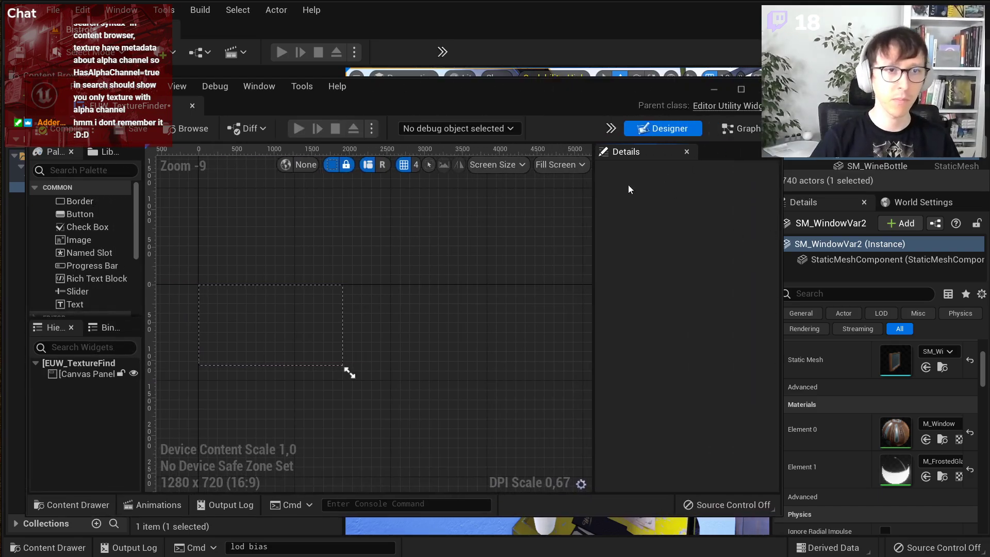
{"action": "left_click_drag", "start_coordinate": [79, 217], "coordinate": [214, 301]}
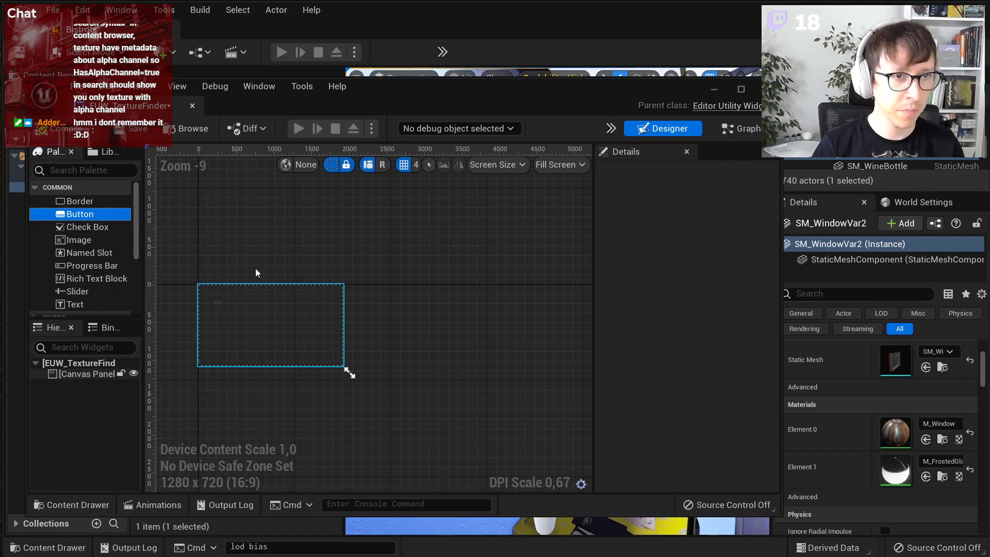
{"action": "right_click_drag", "start_coordinate": [255, 270], "coordinate": [426, 292]}
{"action": "scroll", "coordinate": [388, 348], "scroll_direction": "up", "scroll_amount": 9}
{"action": "right_click_drag", "start_coordinate": [361, 285], "coordinate": [458, 438]}
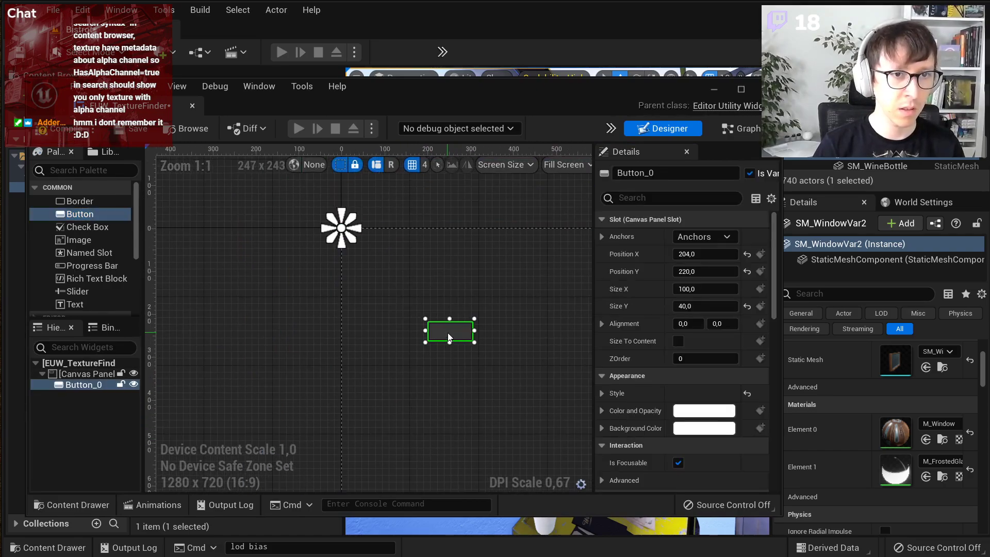
{"action": "left_click_drag", "start_coordinate": [447, 333], "coordinate": [385, 225]}
{"action": "scroll", "coordinate": [350, 227], "scroll_direction": "up", "scroll_amount": 4}
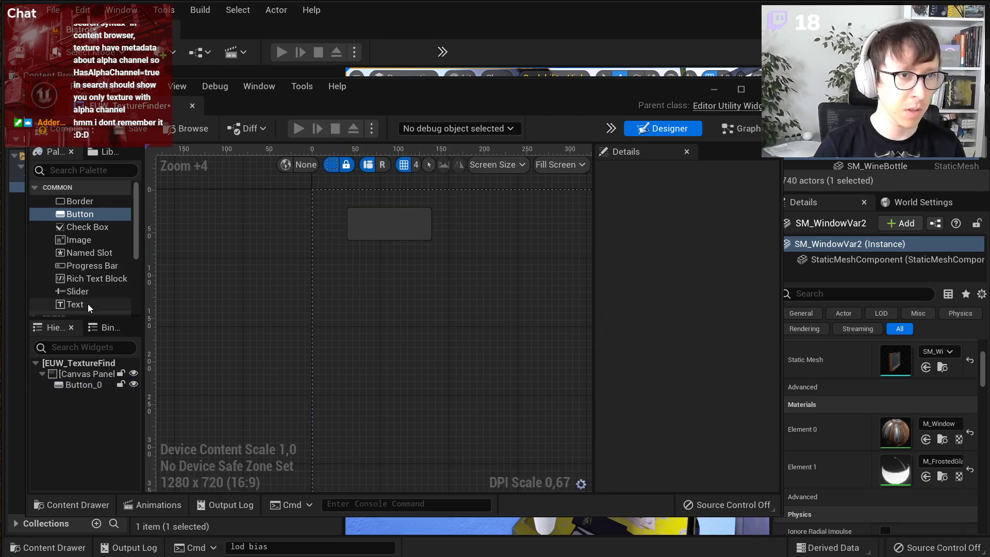
- Add a text block inside the button and enlarge the button to about 177 × 45
{"action": "left_click_drag", "start_coordinate": [87, 304], "coordinate": [420, 232]}
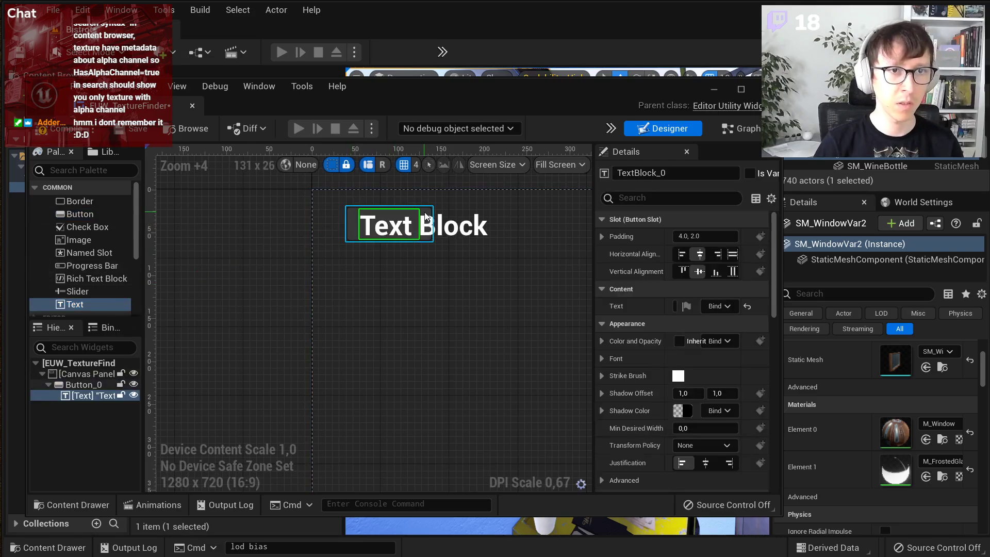
{"action": "left_click", "coordinate": [425, 212]}
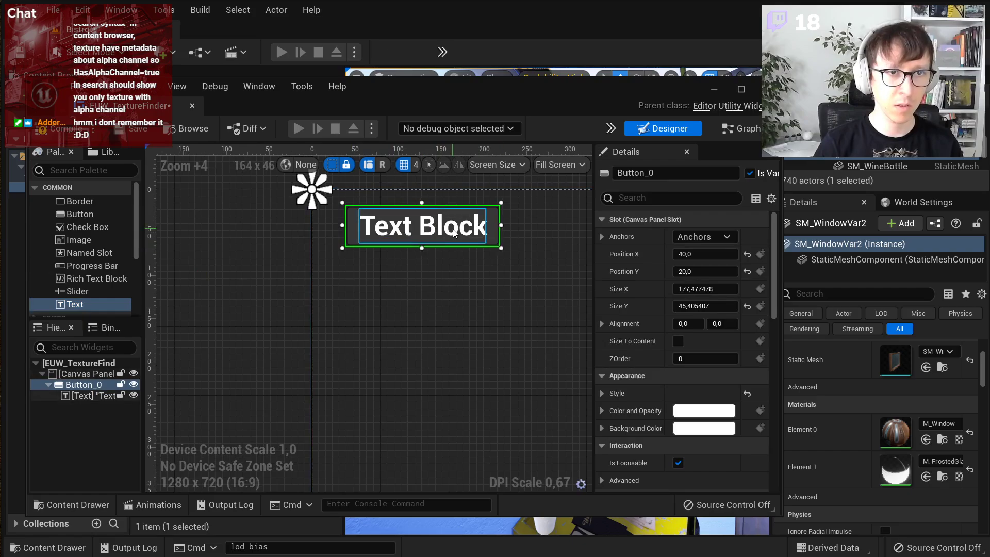
- Set the button's text block to read "Print texture stats", widening the details area to edit it
{"action": "left_click", "coordinate": [453, 229]}
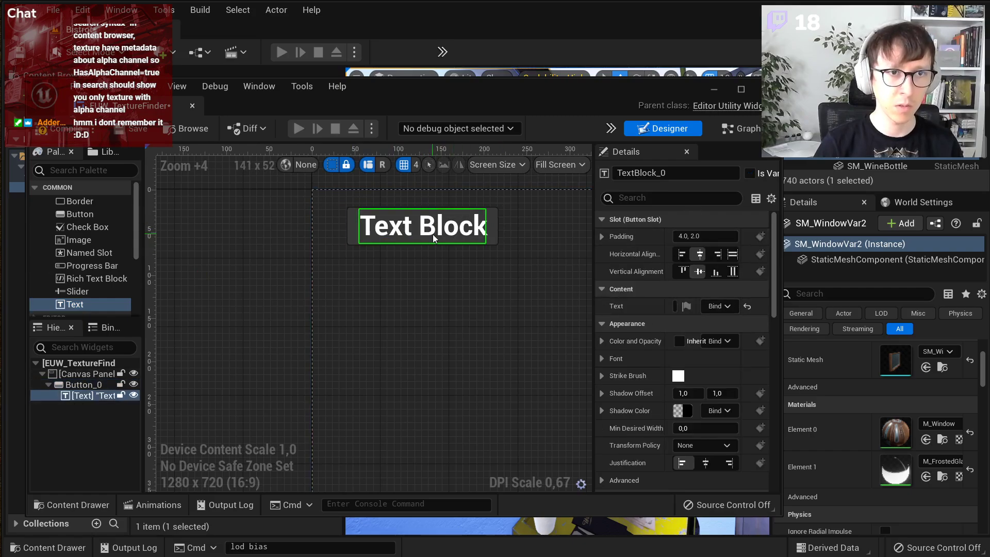
{"action": "scroll", "coordinate": [647, 372], "scroll_direction": "down", "scroll_amount": 5}
{"action": "scroll", "coordinate": [647, 371], "scroll_direction": "down", "scroll_amount": 10}
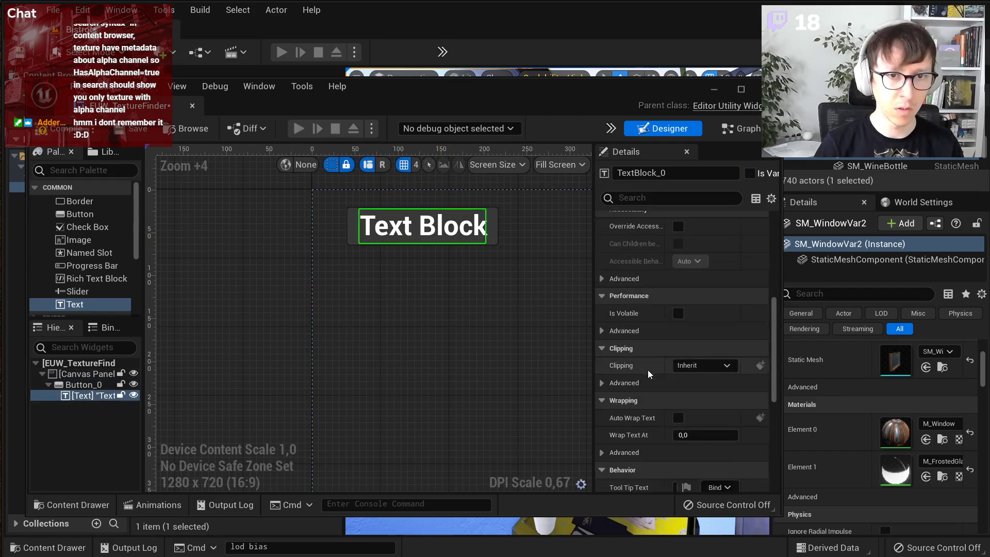
{"action": "scroll", "coordinate": [639, 351], "scroll_direction": "up", "scroll_amount": 12}
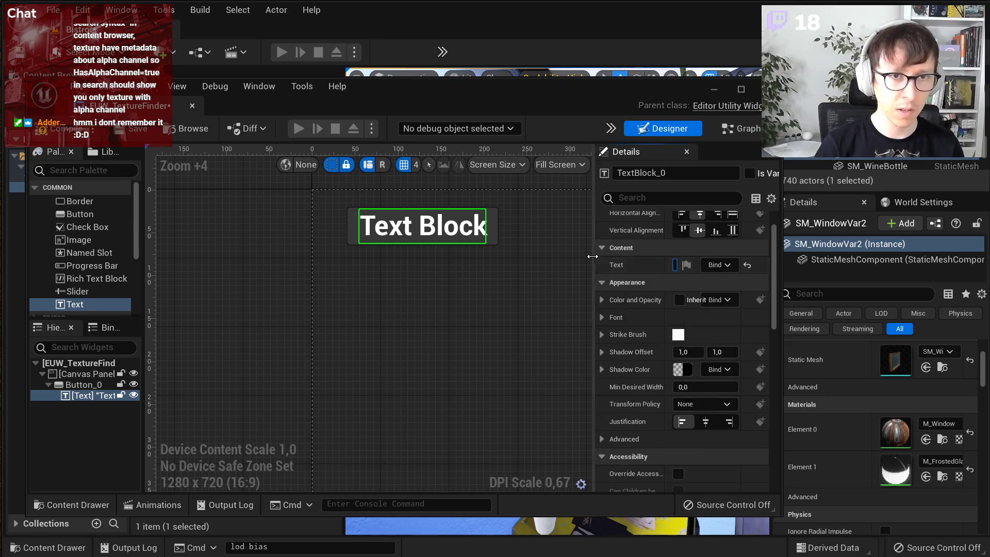
{"action": "left_click_drag", "start_coordinate": [592, 254], "coordinate": [503, 254]}
{"action": "left_click", "coordinate": [664, 265]}
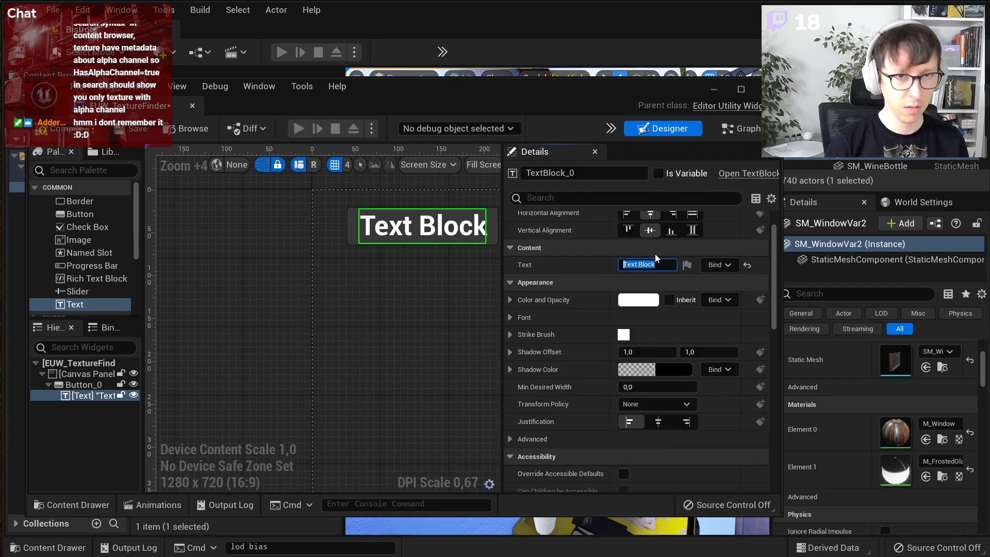
{"action": "type", "text": "Tex"}
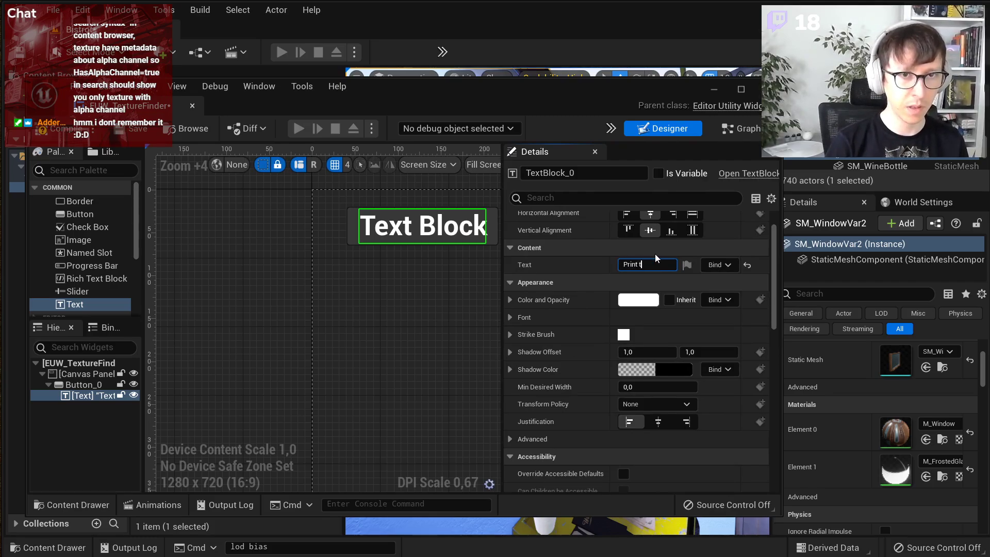
{"action": "type", "text": "ure startt"}
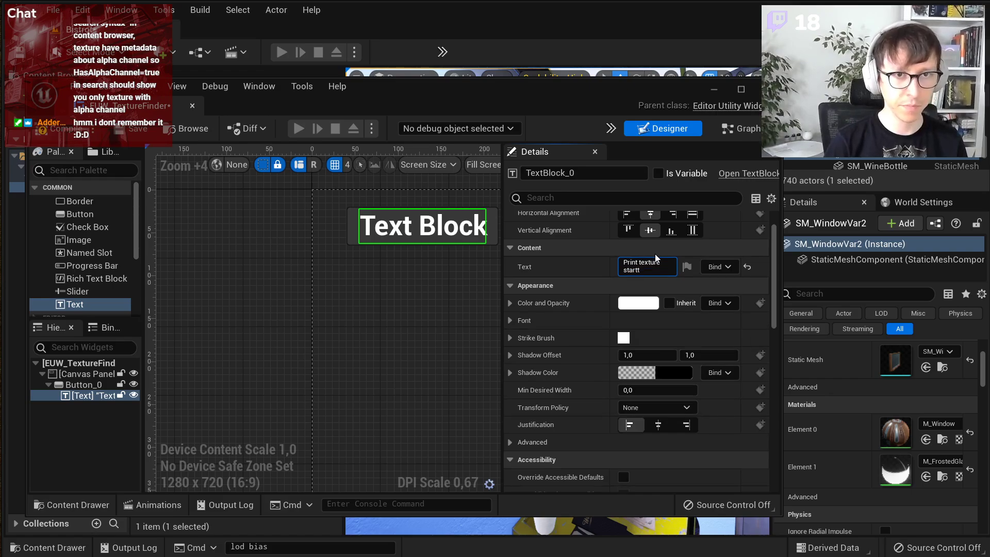
{"action": "key", "text": "Return"}
{"action": "left_click", "coordinate": [433, 290]}
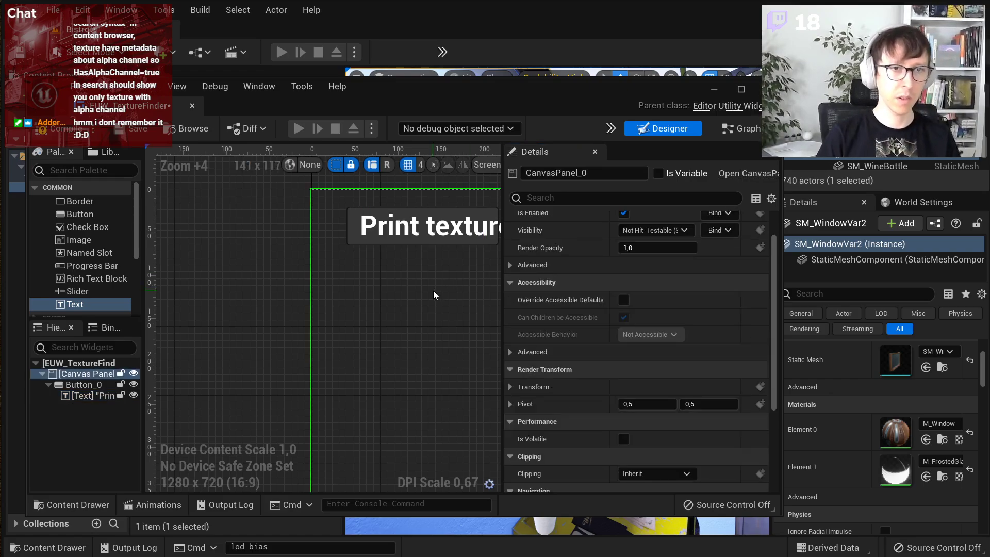
- Enlarge the button to about 297 × 48 around its label, and compile and save the widget
{"action": "scroll", "coordinate": [433, 289], "scroll_direction": "down", "scroll_amount": 2}
{"action": "left_click", "coordinate": [422, 252]}
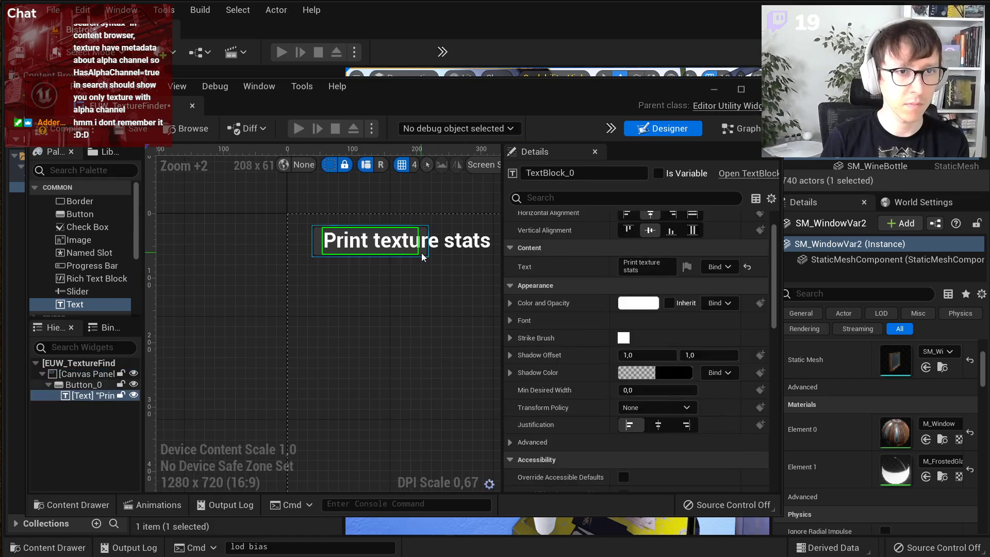
{"action": "left_click", "coordinate": [429, 255]}
{"action": "left_click_drag", "start_coordinate": [431, 257], "coordinate": [514, 259]}
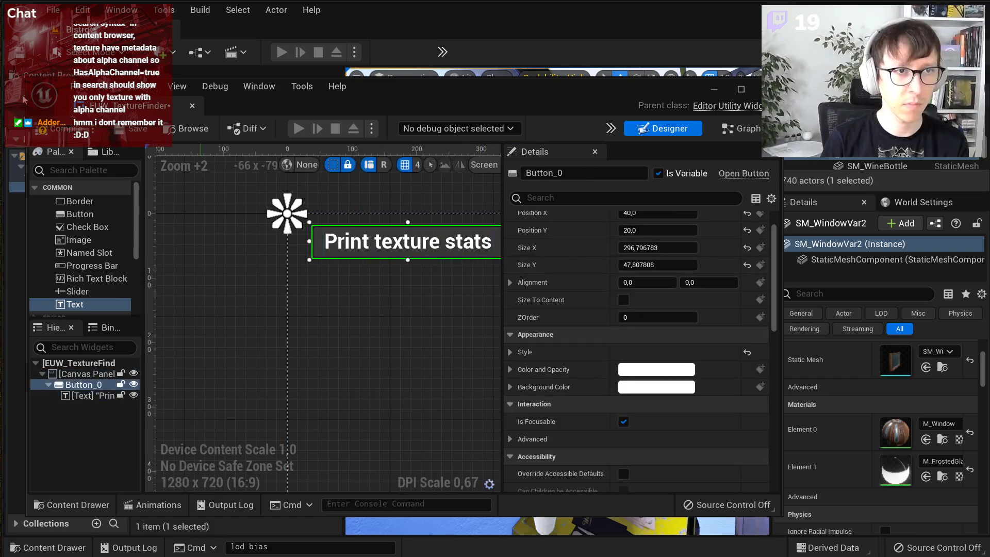
{"action": "left_click", "coordinate": [48, 135]}
{"action": "left_click", "coordinate": [134, 133]}
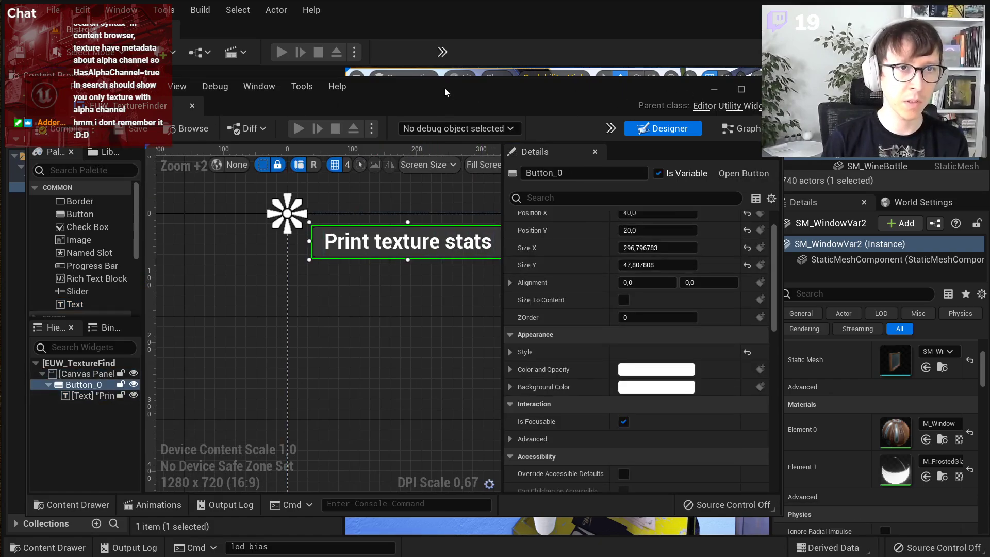
- Run the EUW_TextureFinder utility widget to preview its button, and close the preview window
{"action": "left_click_drag", "start_coordinate": [444, 88], "coordinate": [871, 64]}
{"action": "right_click", "coordinate": [196, 187]}
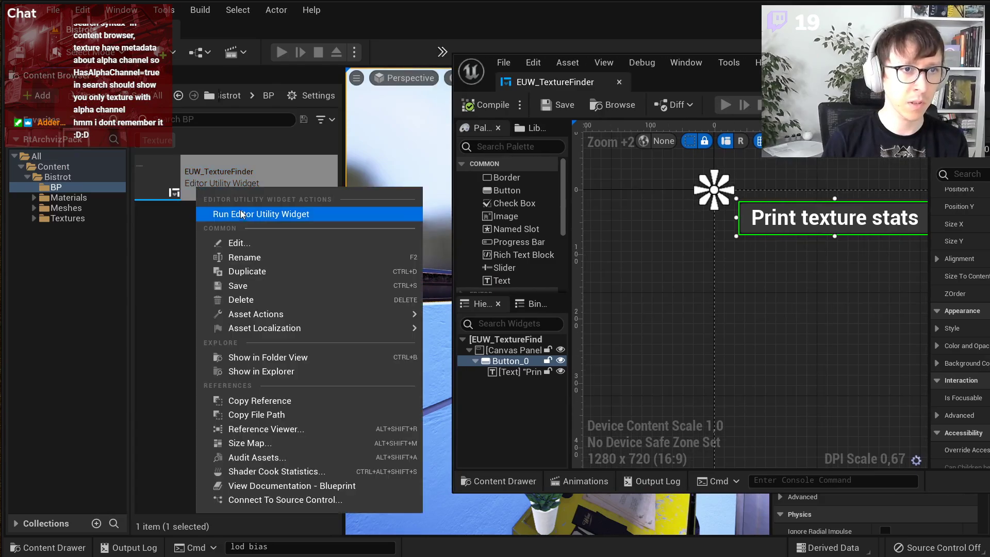
{"action": "left_click", "coordinate": [240, 215]}
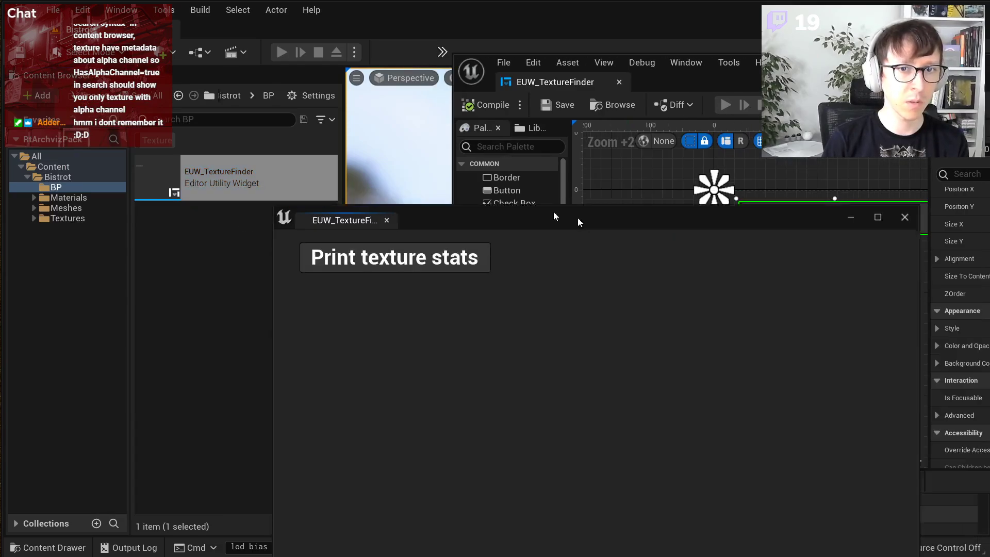
{"action": "left_click_drag", "start_coordinate": [578, 221], "coordinate": [509, 206]}
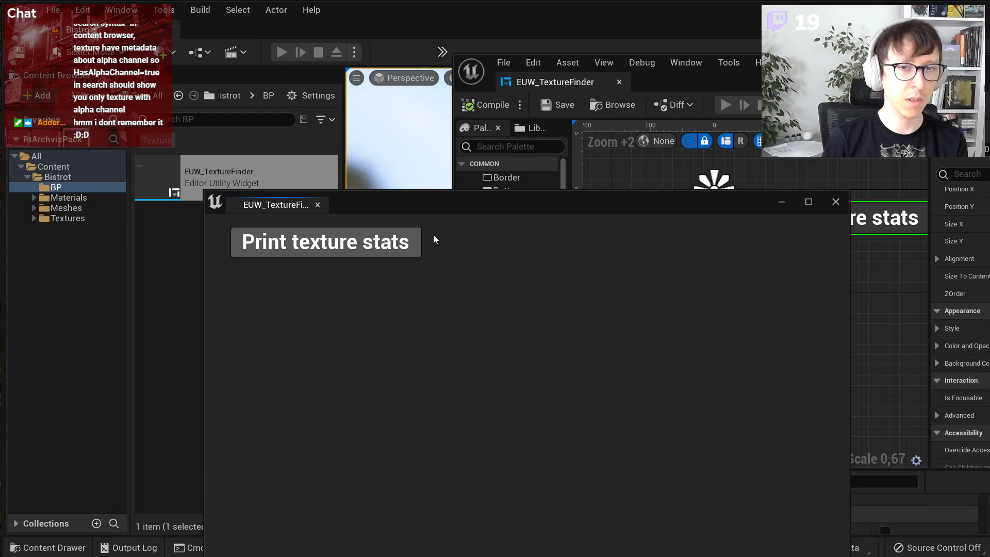
{"action": "left_click", "coordinate": [835, 201]}
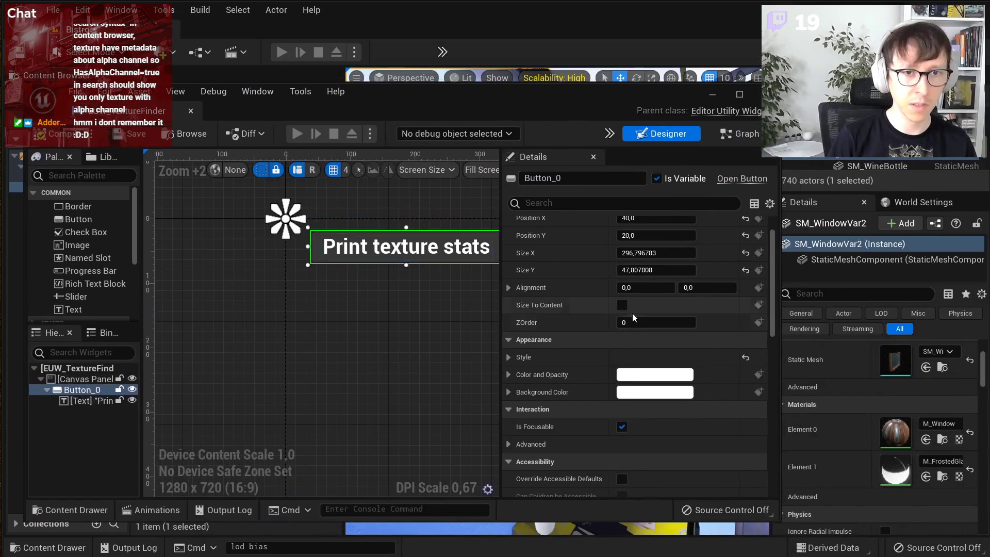
- Add an On Clicked event for the "Print texture stats" button to the widget's event graph
{"action": "scroll", "coordinate": [635, 321], "scroll_direction": "down", "scroll_amount": 10}
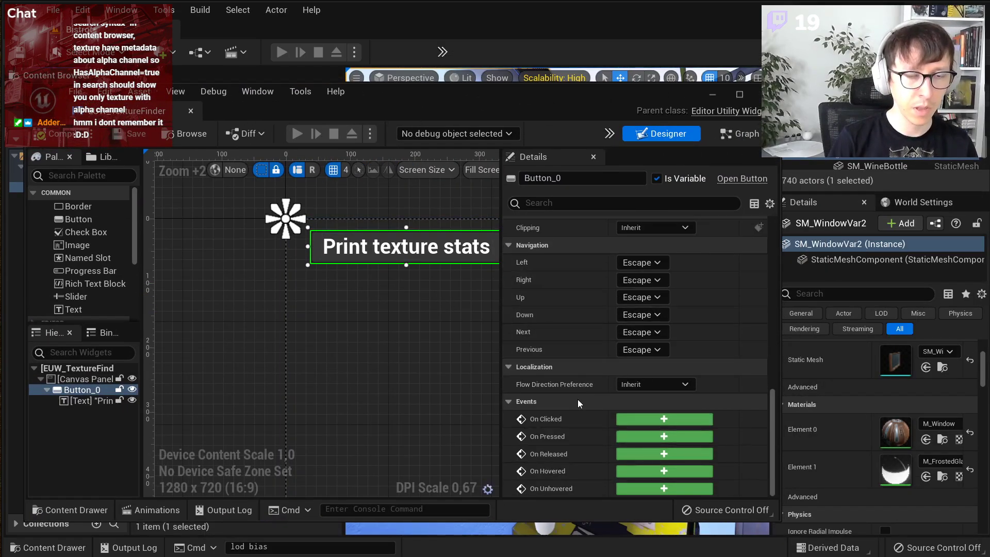
{"action": "left_click", "coordinate": [634, 423]}
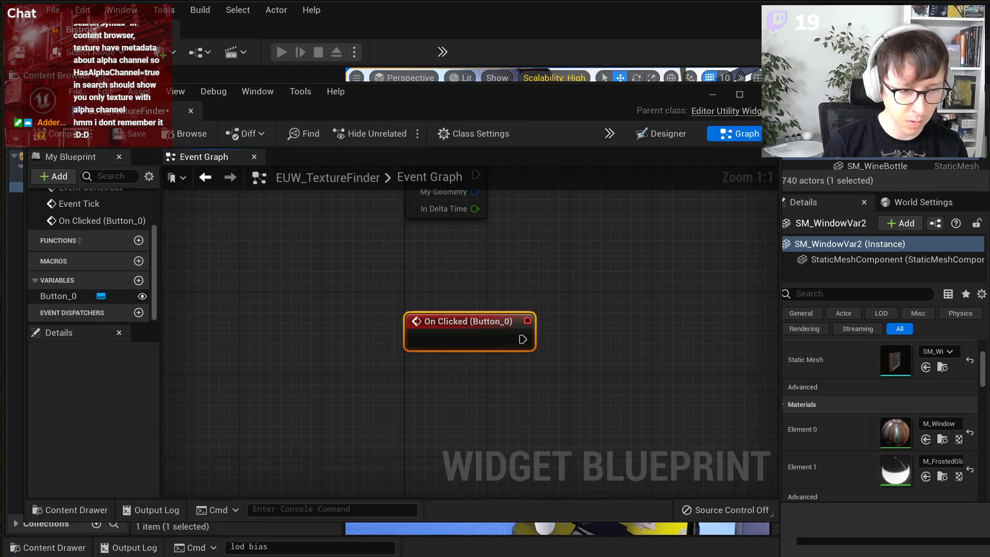
{"action": "right_click", "coordinate": [467, 555]}
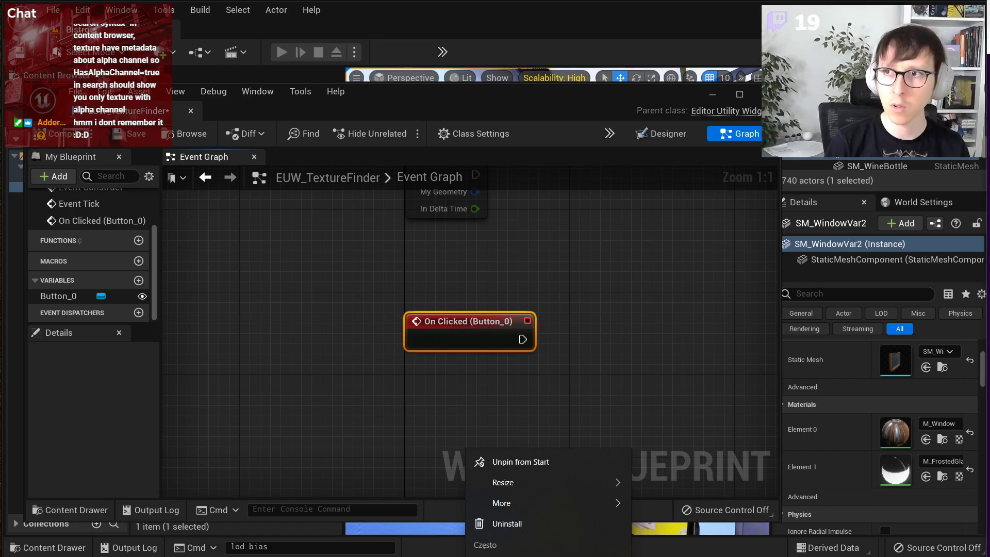
- Open techartaid.com in the web browser and find the editor tools tutorials in the video list
{"action": "key", "text": "Escape"}
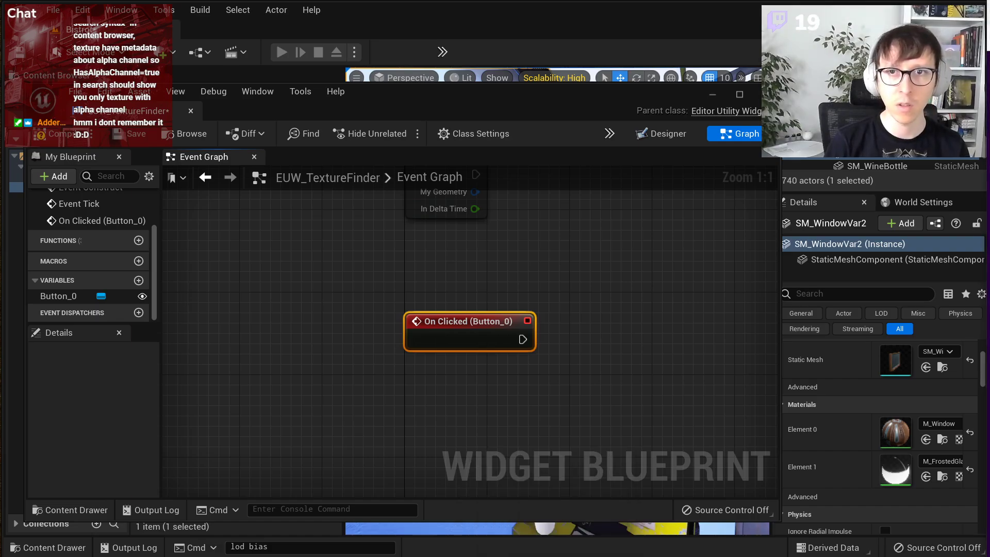
{"action": "type", "text": "techartaid.com"}
{"action": "key", "text": "Return"}
{"action": "scroll", "coordinate": [740, 505], "scroll_direction": "down", "scroll_amount": 15}
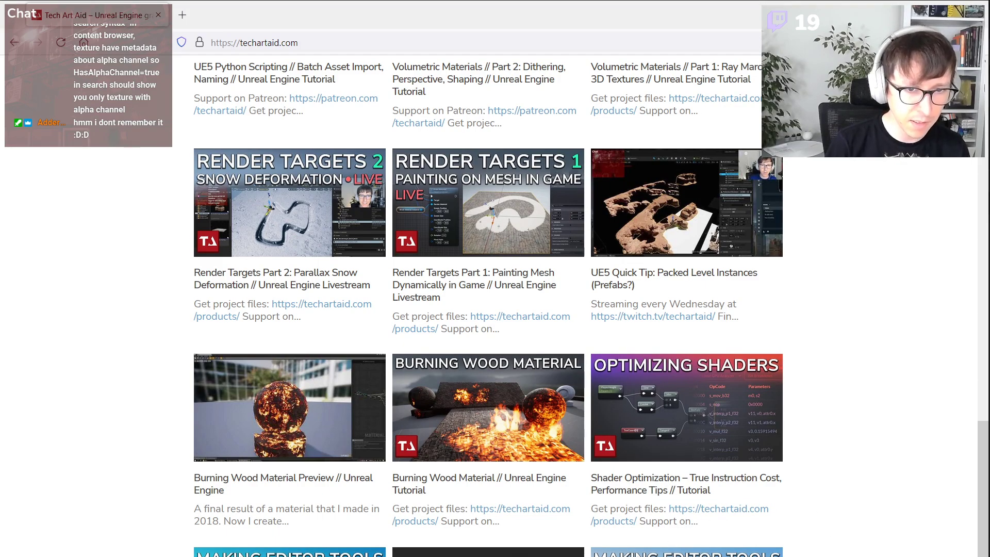
- Capture a screen snip of the "Making Tools in Blueprint with Editor Utility Widgets // Part 1" entry, dismiss the snip windows, and return to Unreal Editor
{"action": "key", "text": "super+shift+s"}
{"action": "left_click_drag", "start_coordinate": [580, 540], "coordinate": [794, 556]}
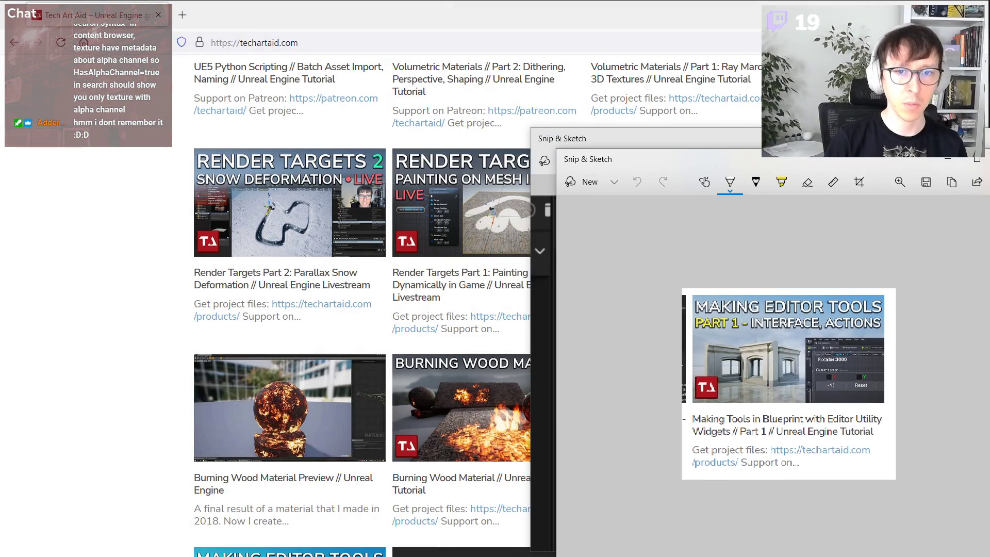
{"action": "left_click", "coordinate": [989, 156]}
{"action": "left_click", "coordinate": [975, 139]}
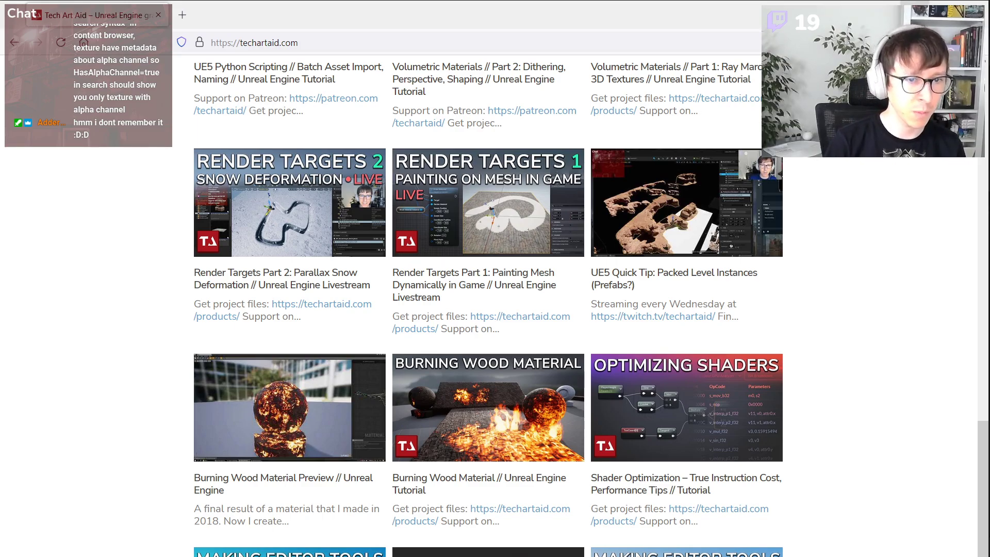
{"action": "left_click", "coordinate": [915, 9]}
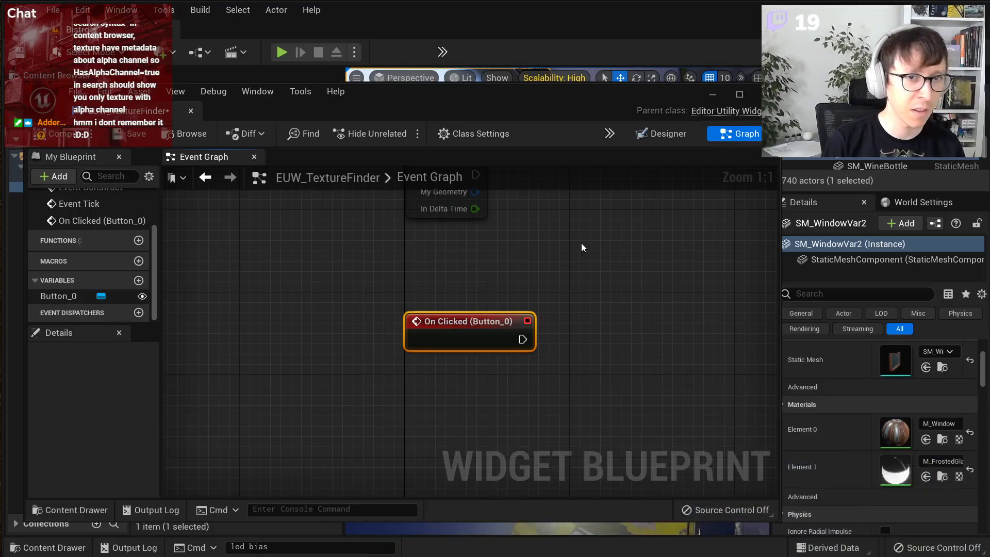
- Add a Get AssetEditorSubsystem node below the On Clicked (Button_0) event in the event graph
{"action": "right_click_drag", "start_coordinate": [468, 227], "coordinate": [310, 273]}
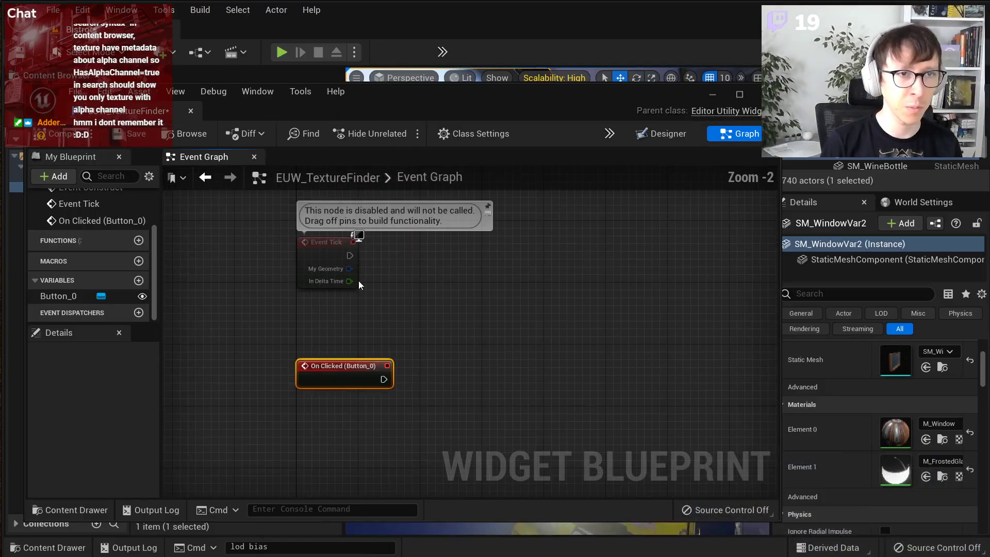
{"action": "scroll", "coordinate": [448, 366], "scroll_direction": "down", "scroll_amount": 2}
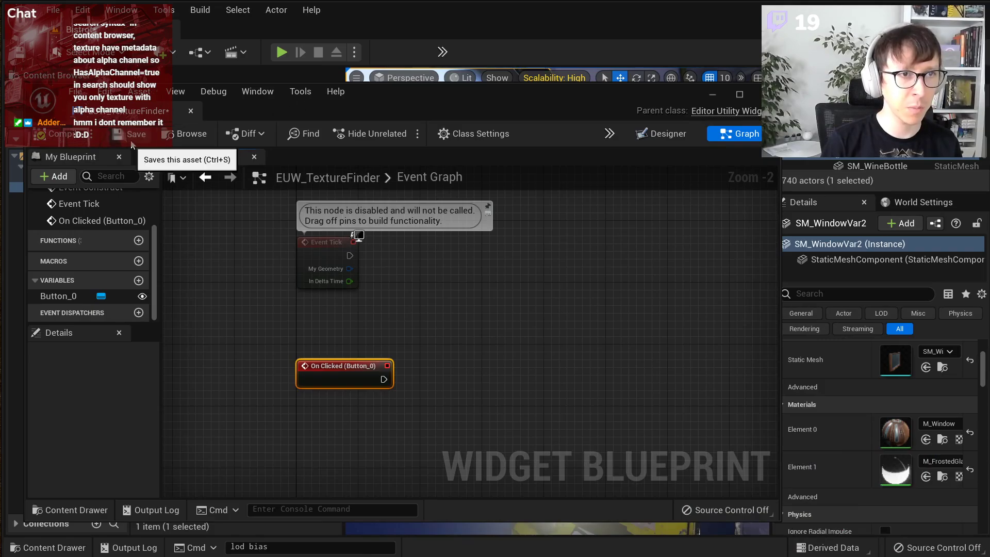
{"action": "right_click_drag", "start_coordinate": [459, 375], "coordinate": [435, 344]}
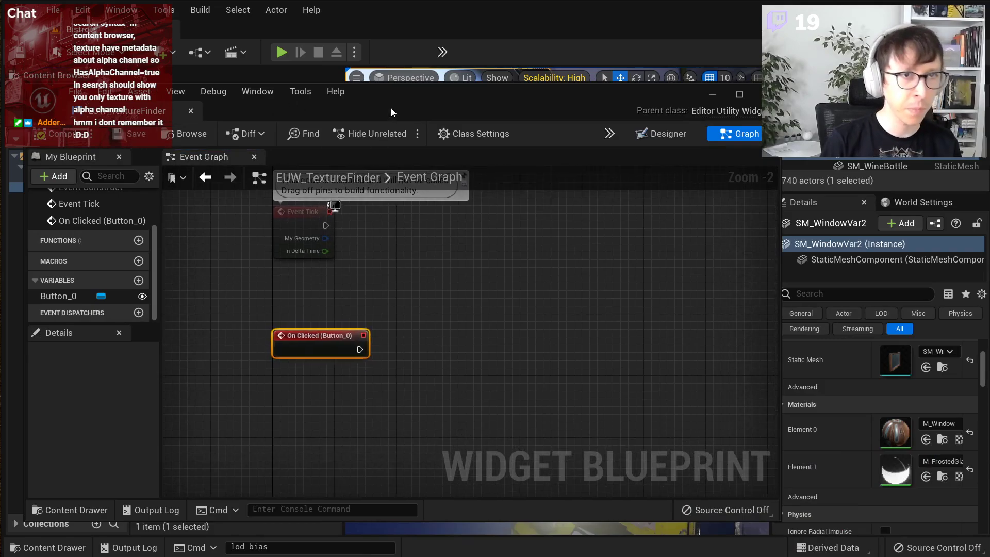
{"action": "scroll", "coordinate": [304, 375], "scroll_direction": "up", "scroll_amount": 2}
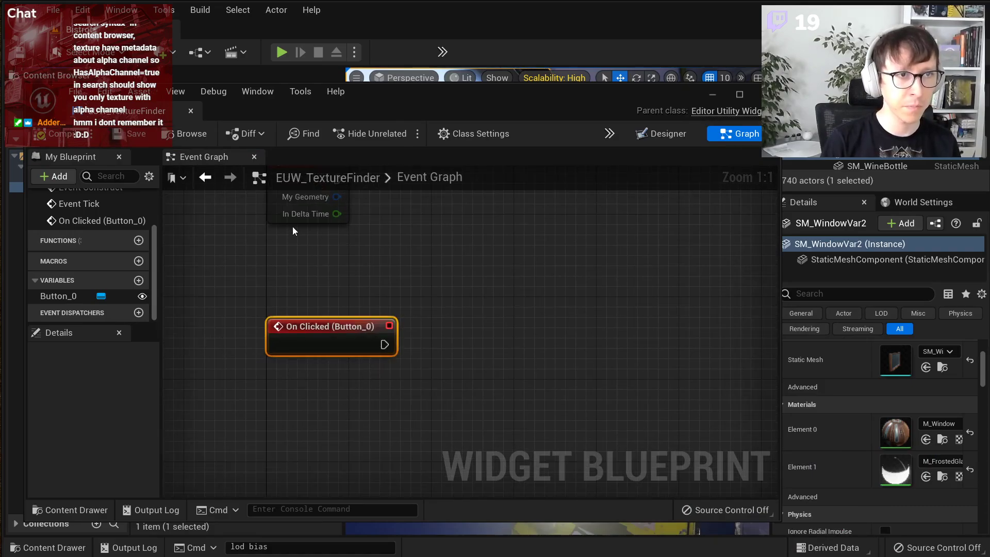
{"action": "right_click_drag", "start_coordinate": [380, 268], "coordinate": [297, 232]}
{"action": "right_click_drag", "start_coordinate": [250, 357], "coordinate": [247, 358]}
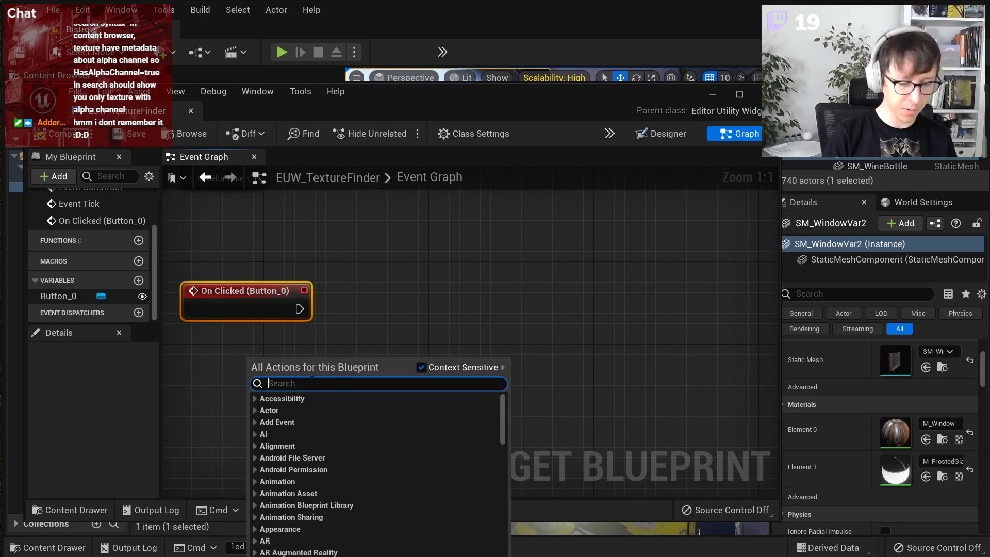
{"action": "type", "text": "subsystem"}
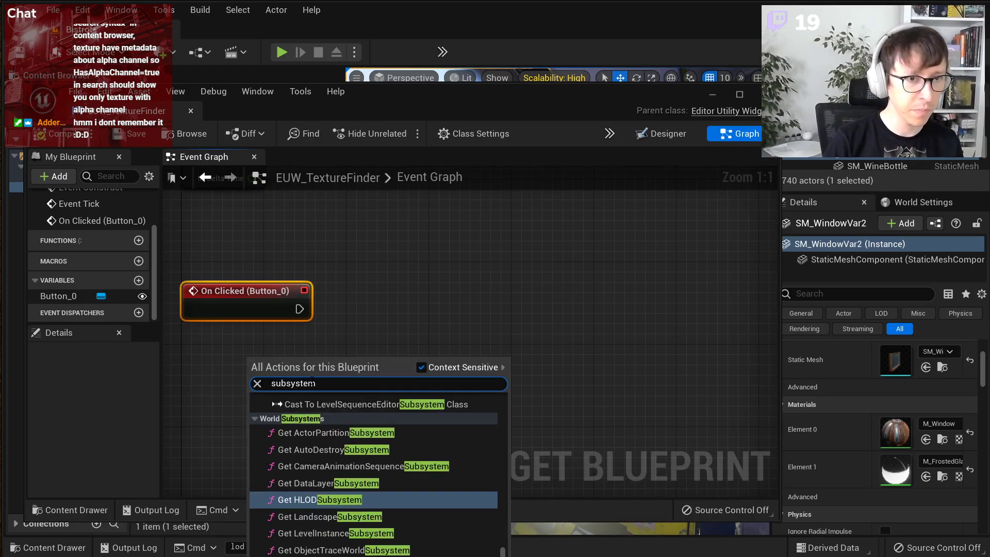
{"action": "scroll", "coordinate": [395, 481], "scroll_direction": "up", "scroll_amount": 10}
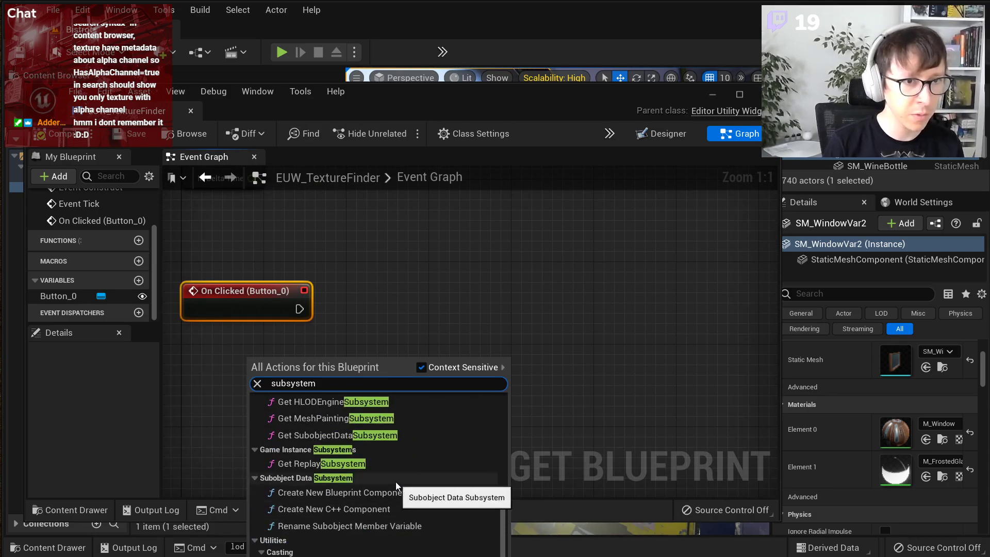
{"action": "scroll", "coordinate": [394, 480], "scroll_direction": "up", "scroll_amount": 4}
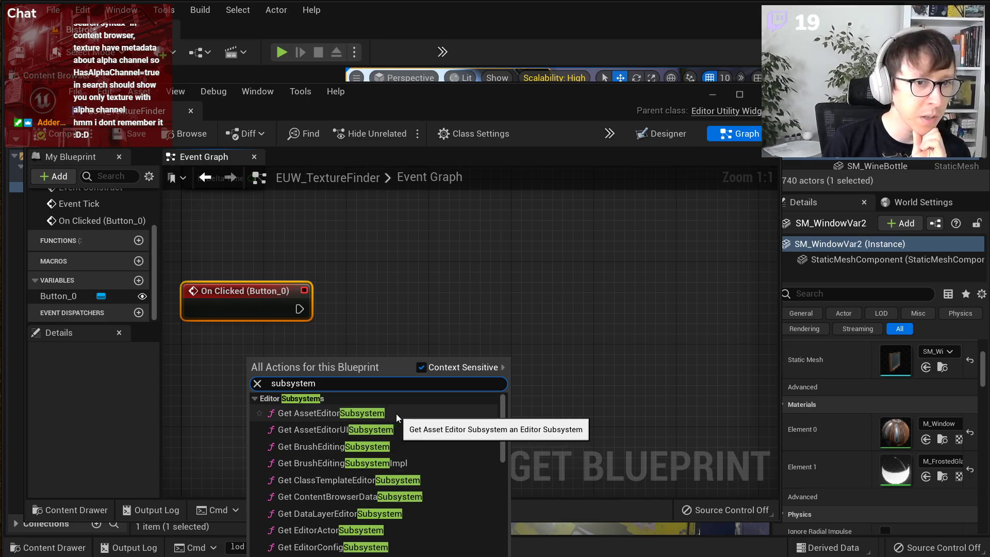
{"action": "left_click", "coordinate": [396, 414]}
- Check the actions offered from the Asset Editor Subsystem node's output, dismiss the list, and save the widget
{"action": "right_click_drag", "start_coordinate": [409, 390], "coordinate": [494, 398]}
{"action": "left_click_drag", "start_coordinate": [417, 391], "coordinate": [493, 329]}
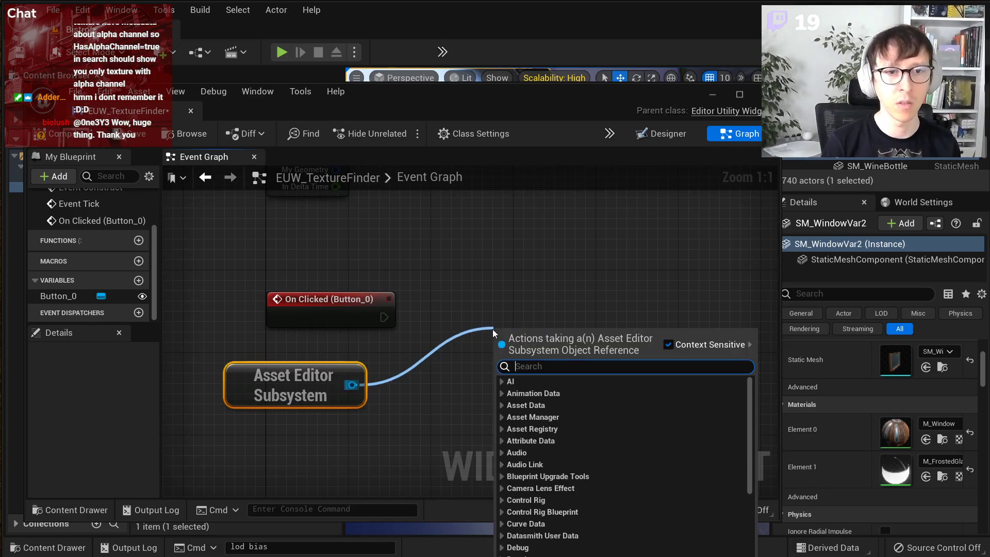
{"action": "left_click", "coordinate": [506, 256]}
{"action": "key", "text": "ctrl+s"}
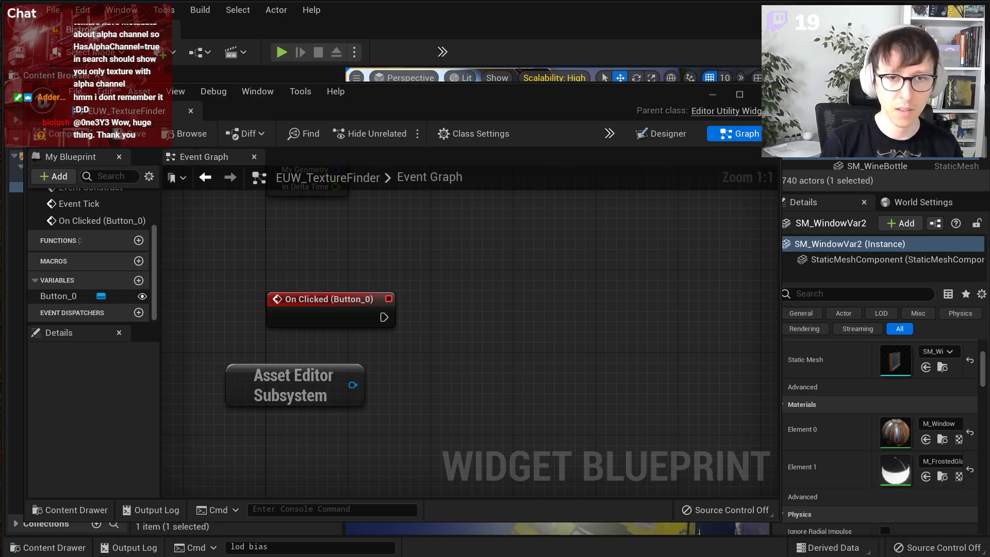
- Close the widget editor and select the SM_Room mesh in the level viewport
{"action": "left_click", "coordinate": [766, 94]}
{"action": "right_click_drag", "start_coordinate": [559, 309], "coordinate": [366, 246]}
{"action": "right_click_drag", "start_coordinate": [610, 325], "coordinate": [501, 303]}
{"action": "left_click", "coordinate": [501, 302]}
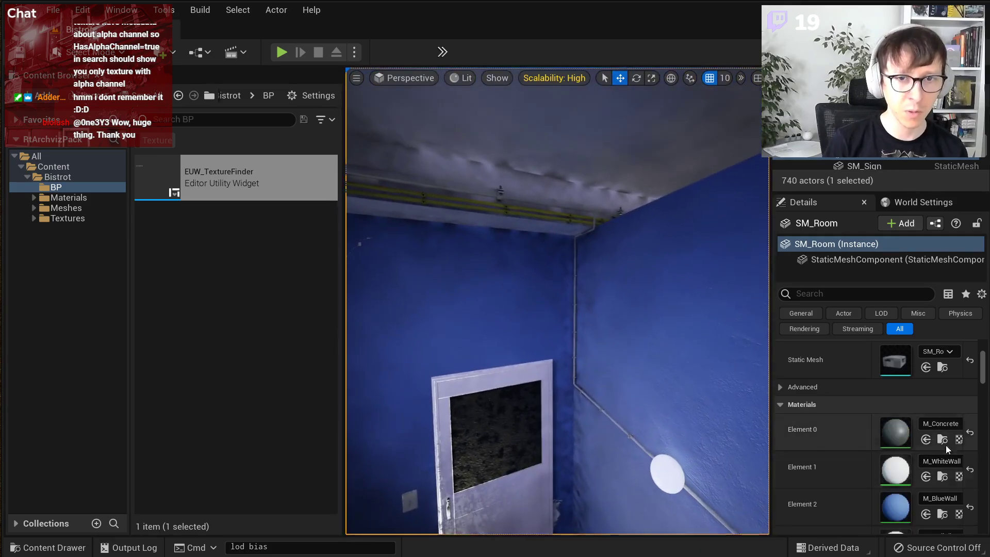
- Open the SM_Room static mesh and set its Light Map Resolution to 1024
{"action": "double_click", "coordinate": [892, 355]}
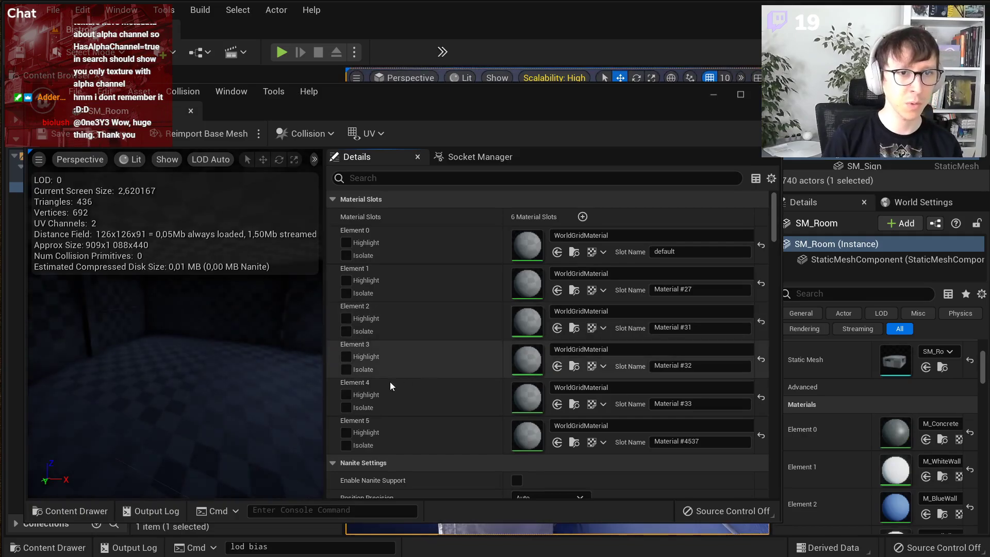
{"action": "scroll", "coordinate": [401, 332], "scroll_direction": "down", "scroll_amount": 10}
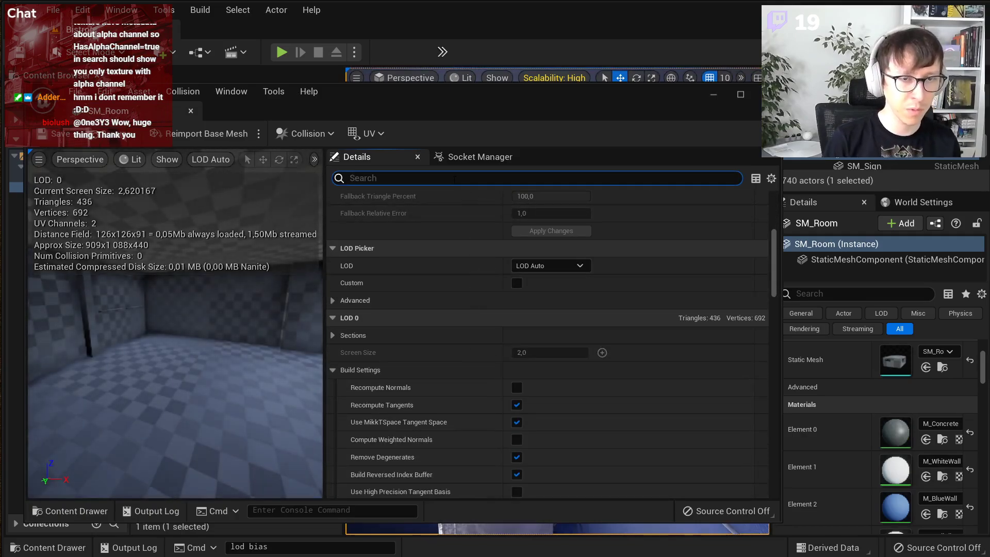
{"action": "left_click", "coordinate": [454, 179]}
{"action": "type", "text": "light"}
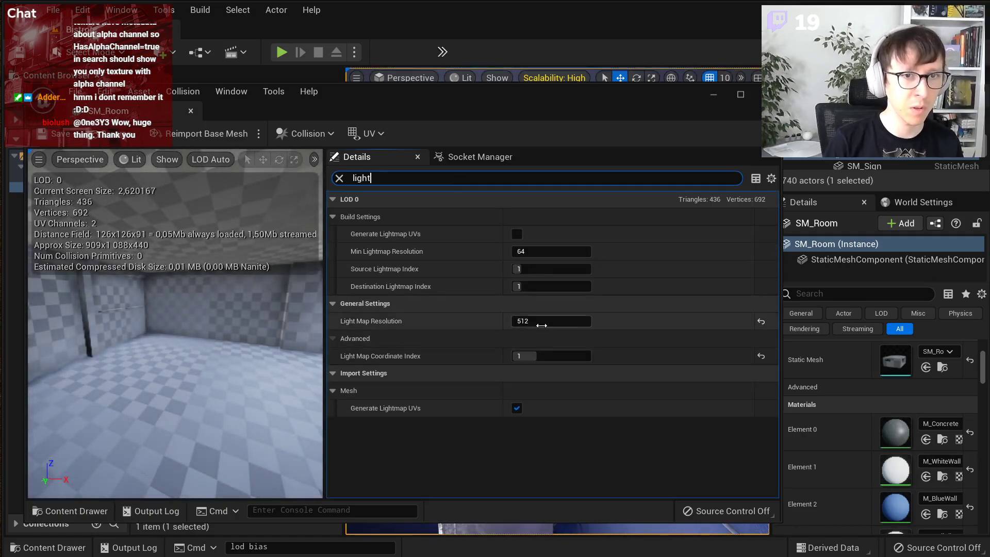
{"action": "left_click", "coordinate": [541, 326]}
{"action": "type", "text": "102"}
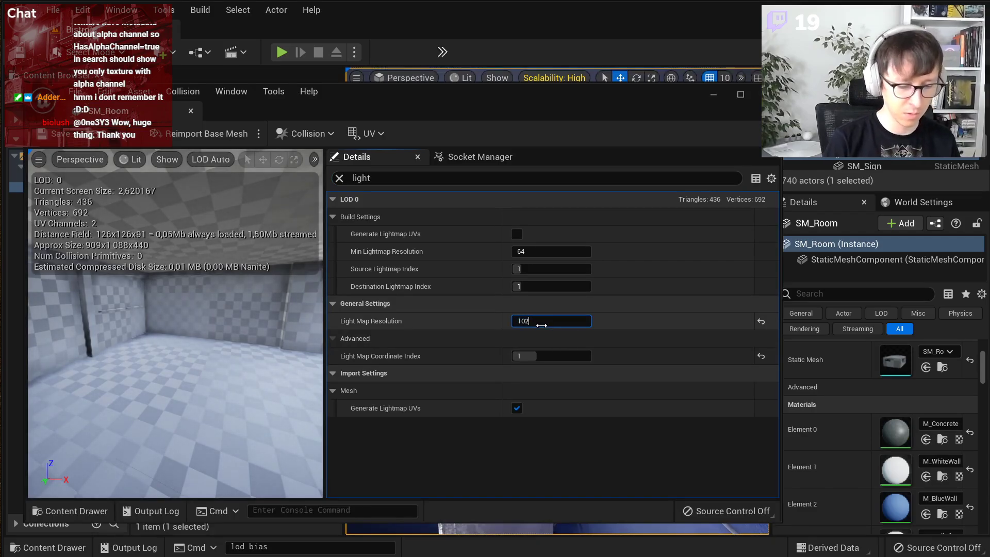
{"action": "type", "text": "4"}
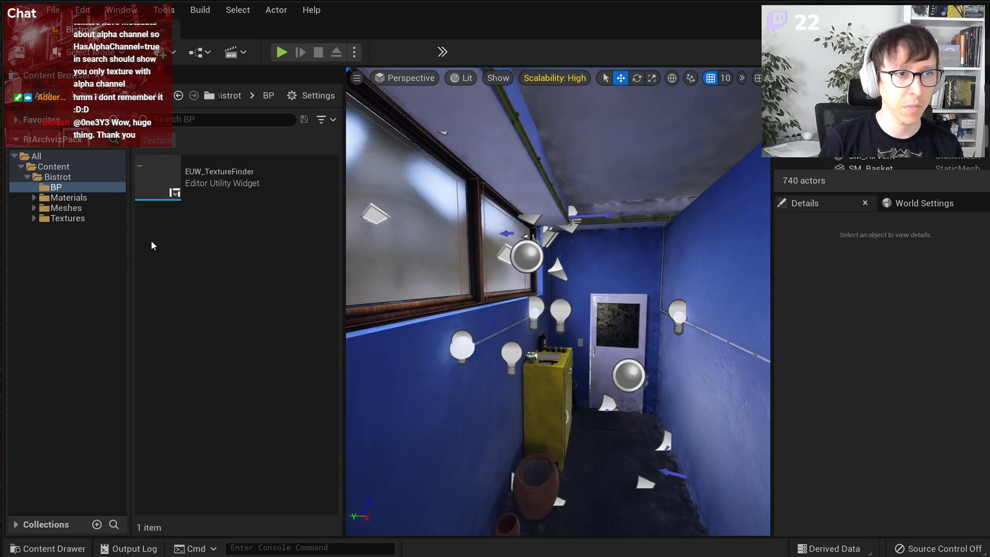
- Reopen the EUW_TextureFinder widget and reposition its window clear of the stream overlays, checking the room in the viewport
{"action": "left_click", "coordinate": [235, 181]}
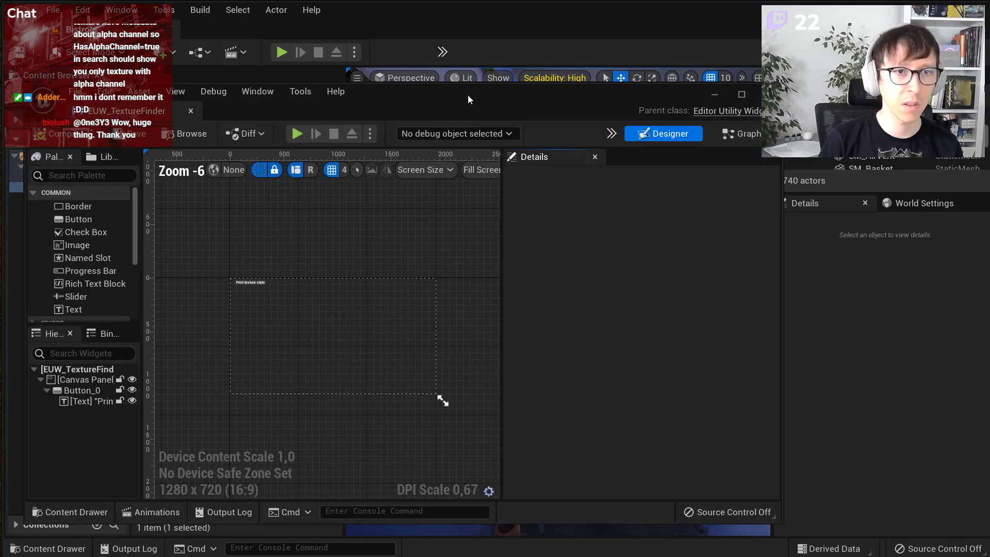
{"action": "left_click_drag", "start_coordinate": [468, 94], "coordinate": [281, 371]}
{"action": "right_click_drag", "start_coordinate": [495, 232], "coordinate": [649, 232]}
{"action": "mouse_move", "coordinate": [532, 201]}
{"action": "right_mouse_down"}
{"action": "mouse_move", "coordinate": [479, 201]}
{"action": "mouse_move", "coordinate": [609, 201]}
{"action": "mouse_move", "coordinate": [479, 201]}
{"action": "mouse_move", "coordinate": [530, 201]}
{"action": "right_mouse_up"}
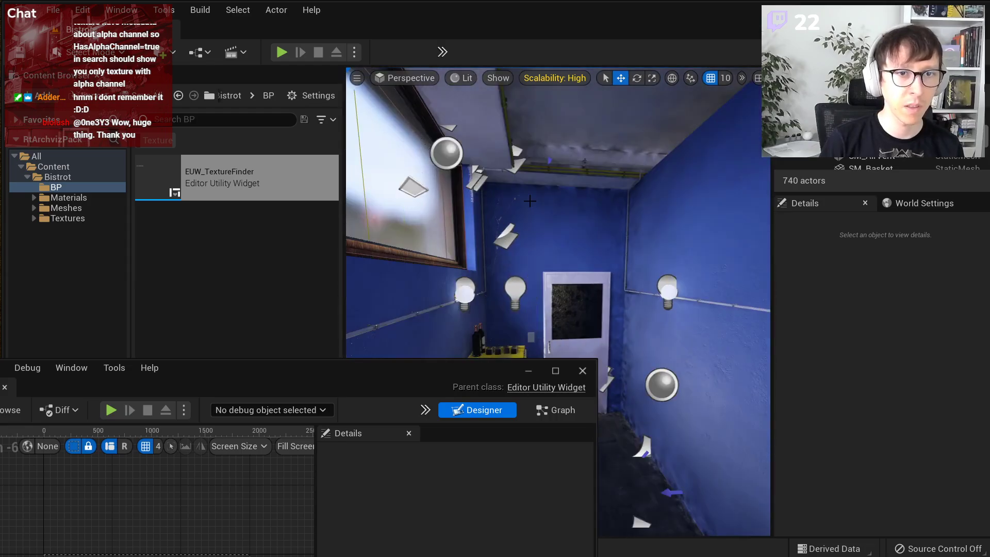
{"action": "left_click_drag", "start_coordinate": [281, 387], "coordinate": [573, 125]}
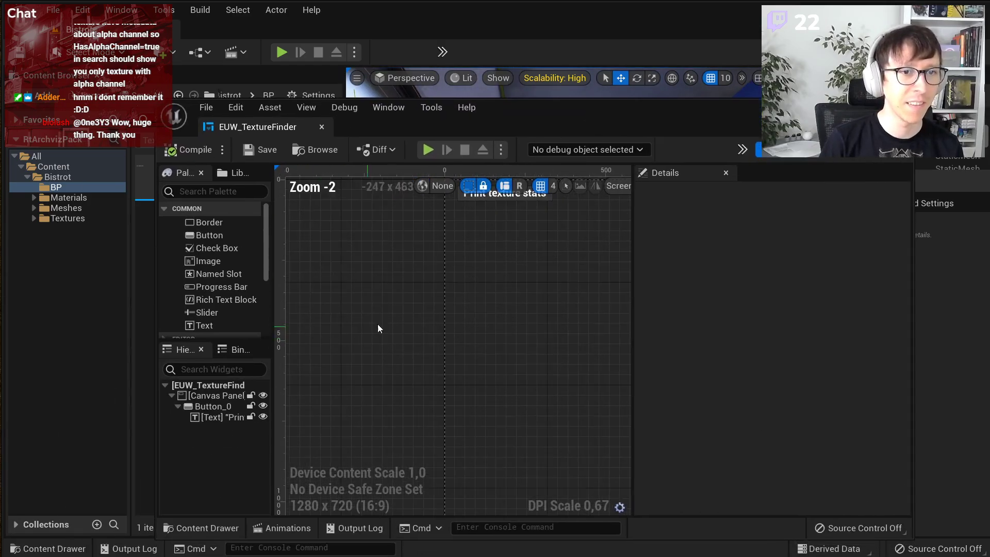
- Go to the existing On Clicked event of the "Print texture stats" button in the event graph
{"action": "left_click", "coordinate": [377, 266]}
{"action": "scroll", "coordinate": [796, 444], "scroll_direction": "down", "scroll_amount": 5}
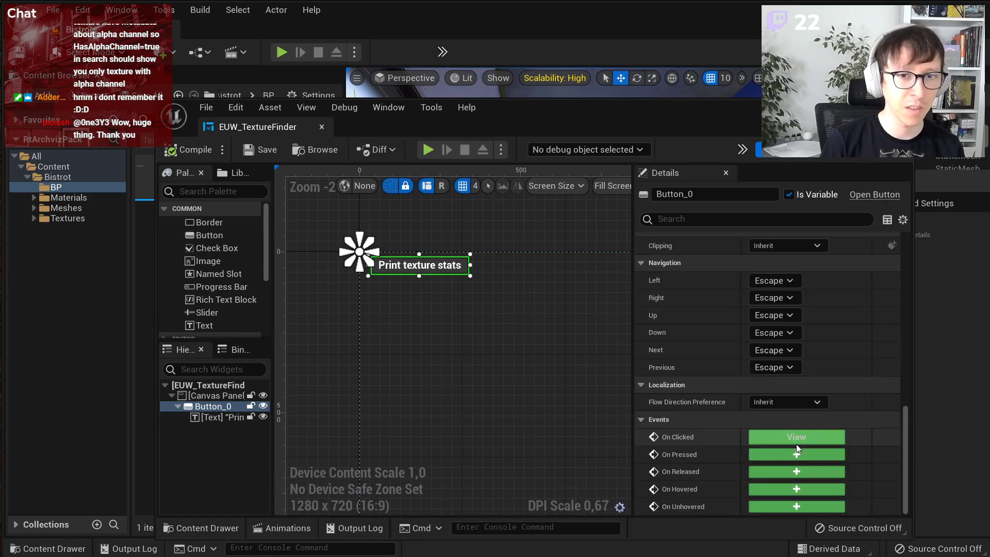
{"action": "left_click", "coordinate": [759, 440]}
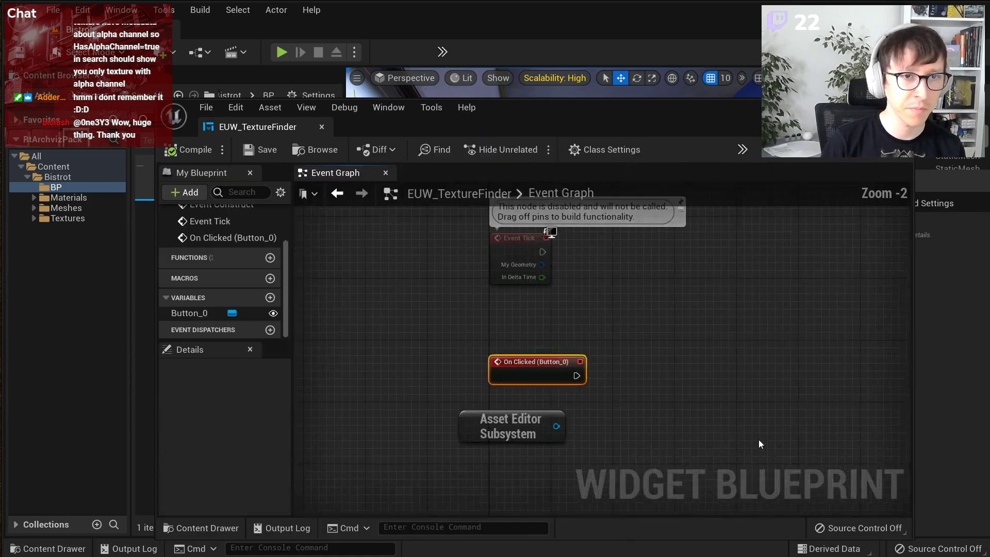
- Search the blueprint actions for "subsystems", "asset subsystems" and "editor subsystems" to review the available subsystem getters, adding none
{"action": "right_click", "coordinate": [592, 378]}
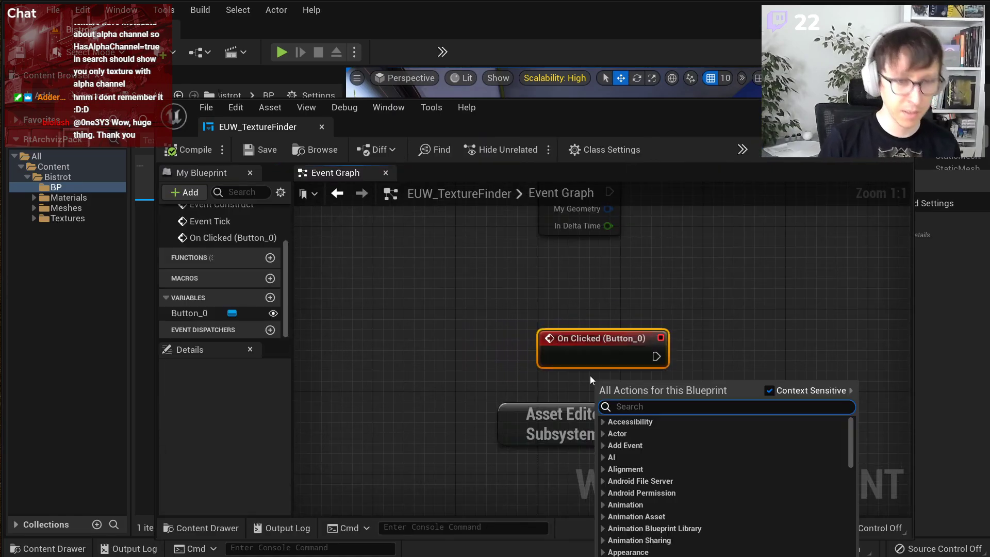
{"action": "type", "text": "substemn"}
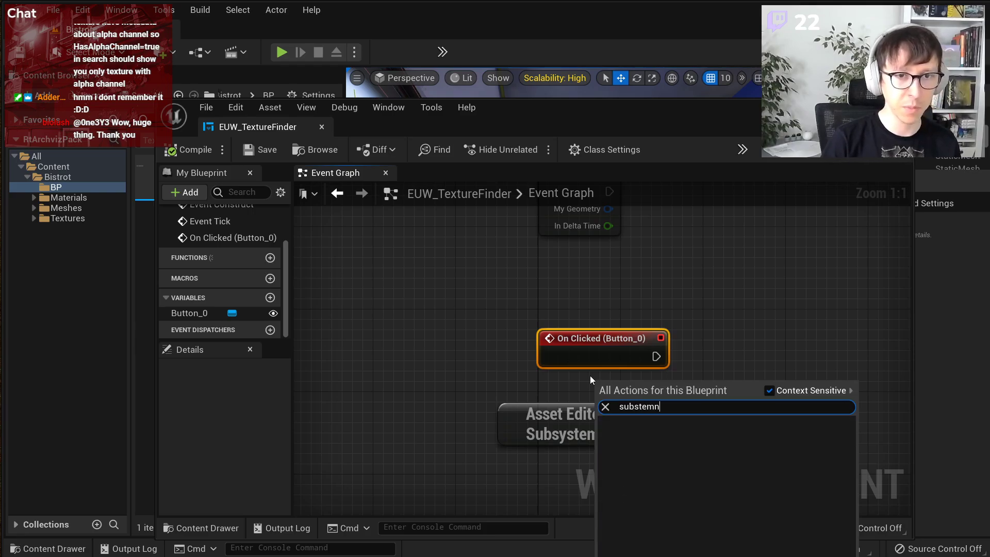
{"action": "key", "text": "BackSpace"}
{"action": "key", "text": "BackSpace"}
{"action": "key", "text": "BackSpace"}
{"action": "type", "text": "ystems"}
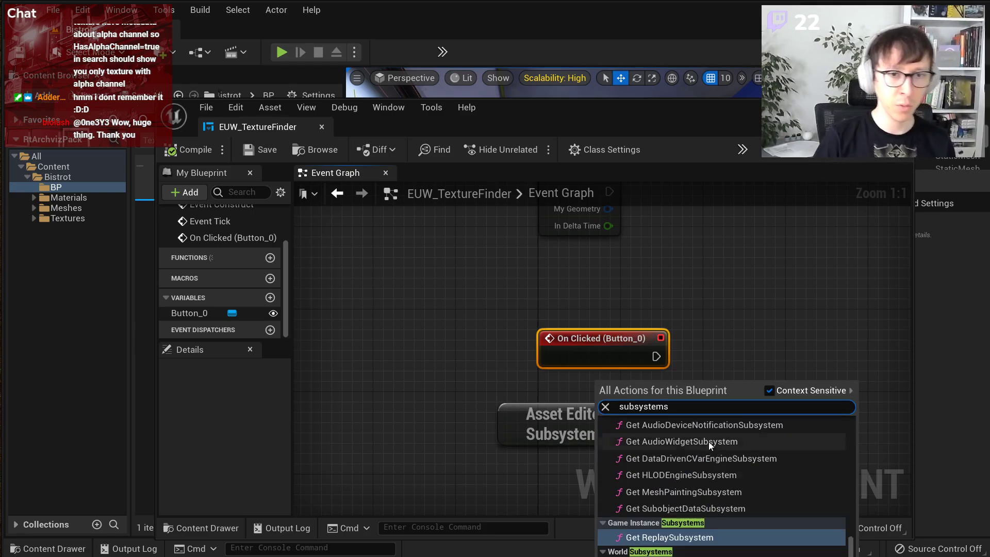
{"action": "scroll", "coordinate": [735, 490], "scroll_direction": "up", "scroll_amount": 3}
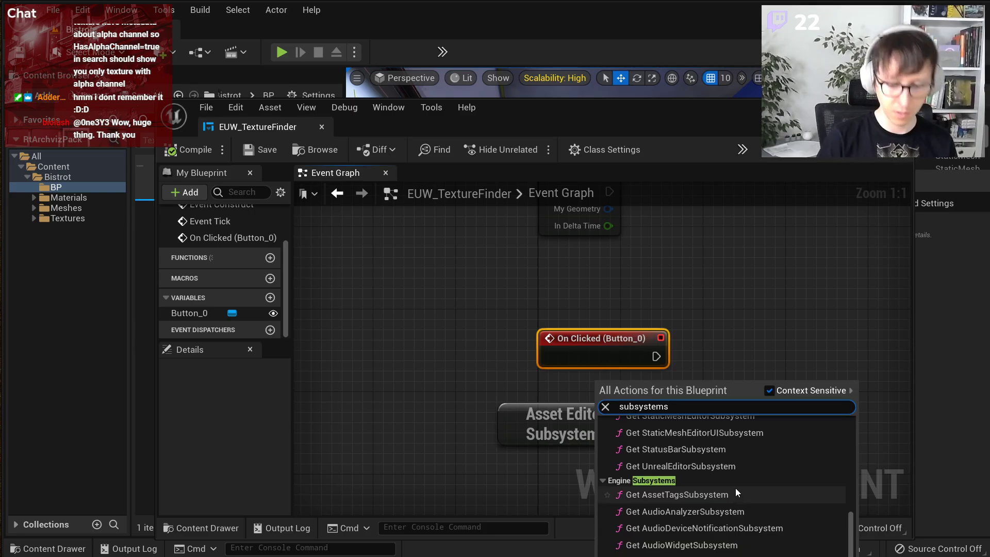
{"action": "key", "text": "Home"}
{"action": "type", "text": "asset"}
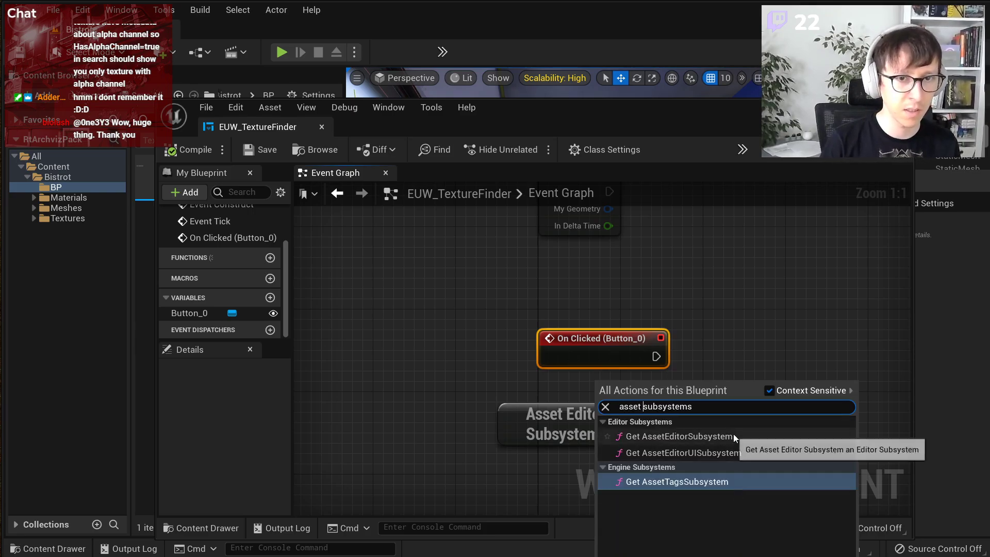
{"action": "key", "text": "shift+Home"}
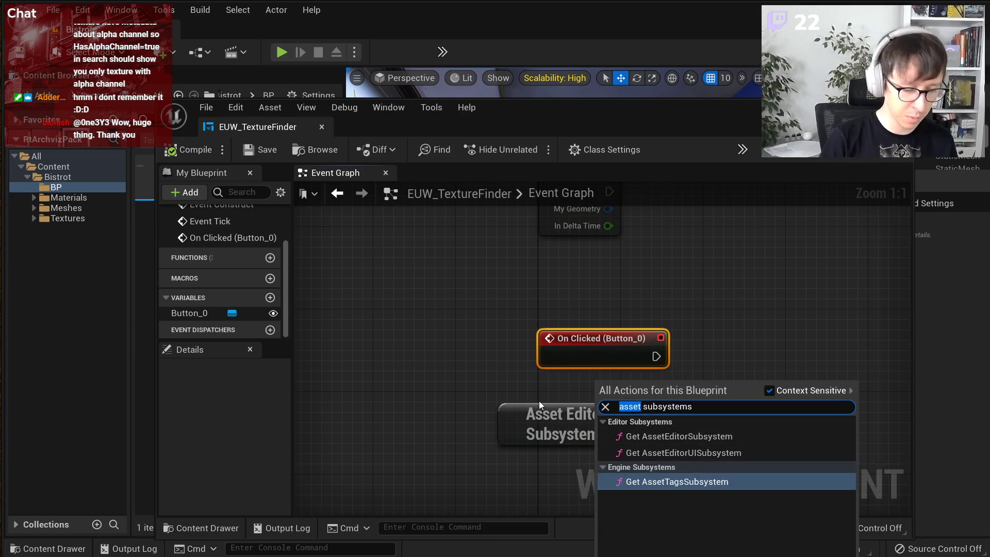
{"action": "type", "text": "editor"}
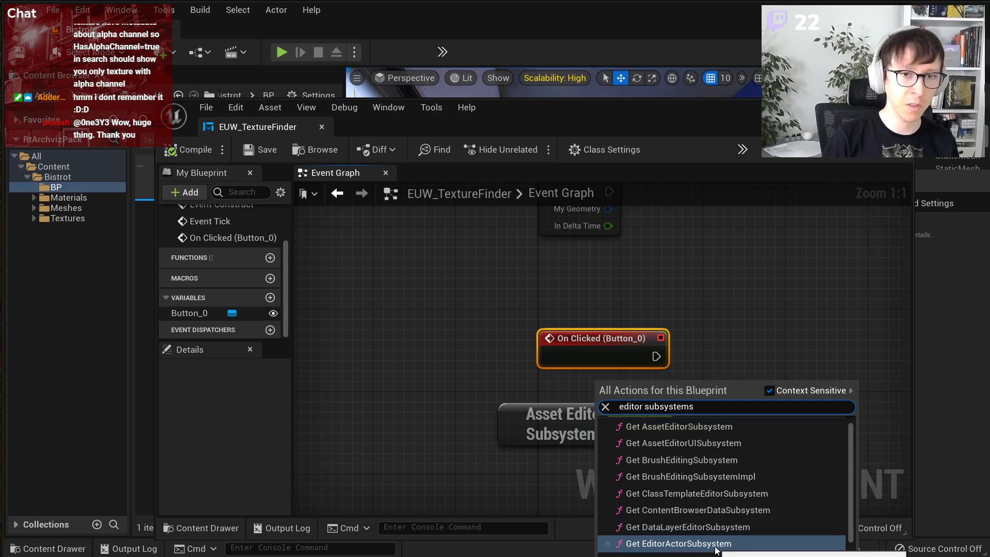
{"action": "left_click", "coordinate": [747, 288]}
- Add a Get ContentBrowserDataSubsystem node and place it directly beneath the Asset Editor Subsystem node
{"action": "right_click_drag", "start_coordinate": [717, 357], "coordinate": [589, 348]}
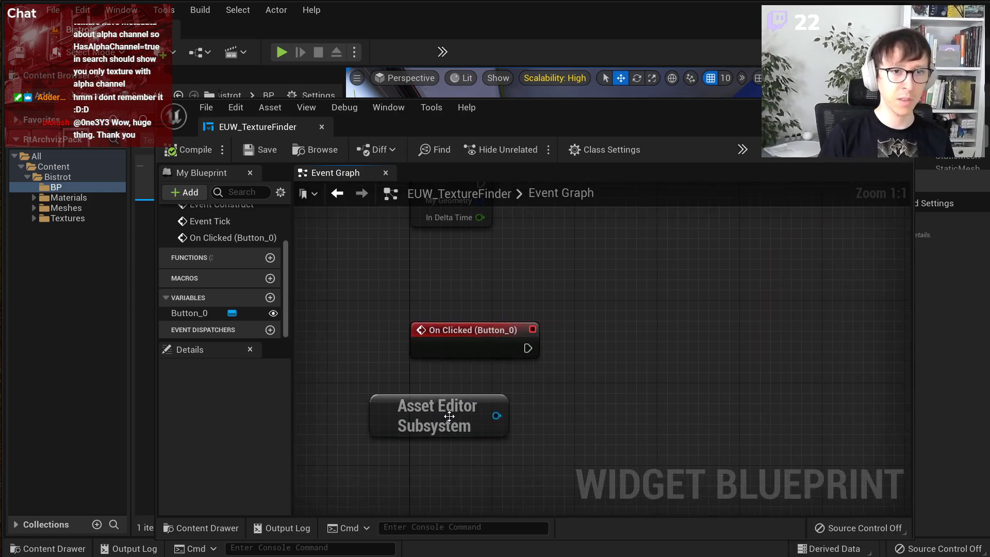
{"action": "right_click", "coordinate": [469, 478]}
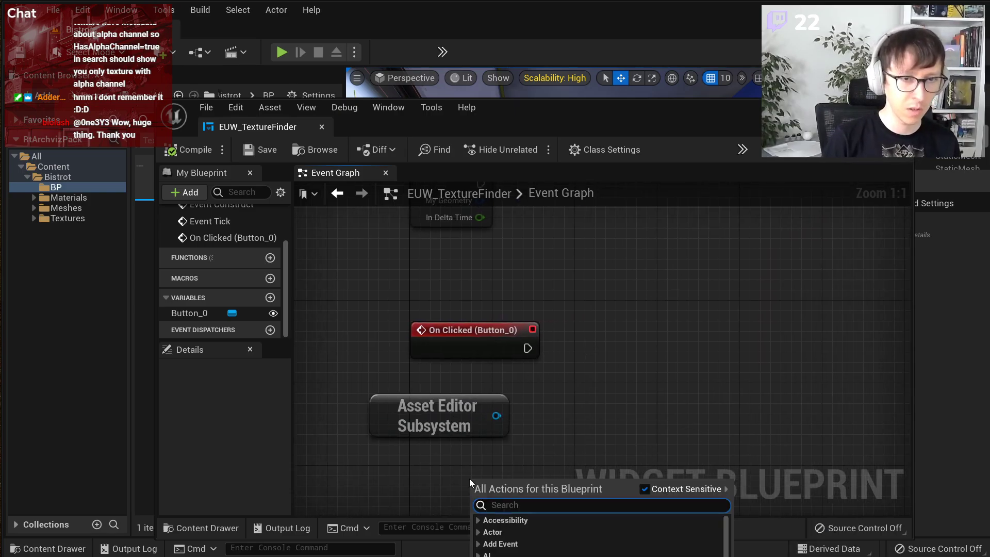
{"action": "type", "text": "content su"}
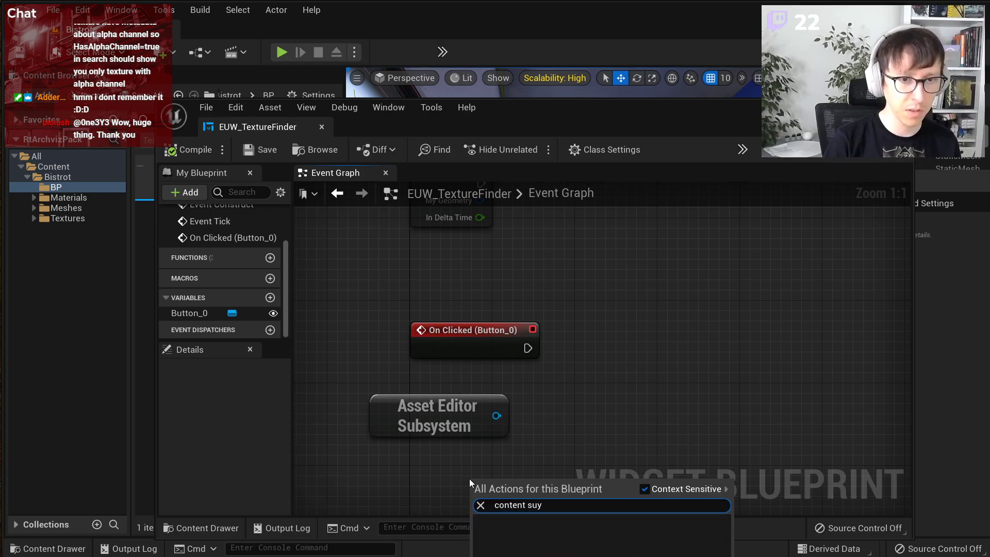
{"action": "key", "text": "Return"}
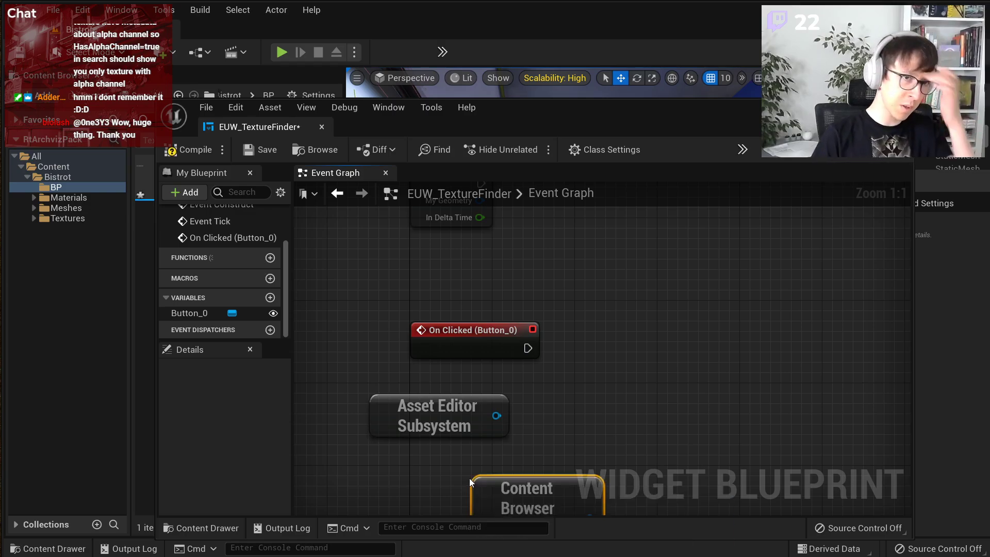
{"action": "right_click_drag", "start_coordinate": [530, 460], "coordinate": [527, 428]}
{"action": "left_click_drag", "start_coordinate": [561, 457], "coordinate": [478, 425]}
{"action": "right_click_drag", "start_coordinate": [478, 425], "coordinate": [458, 407]}
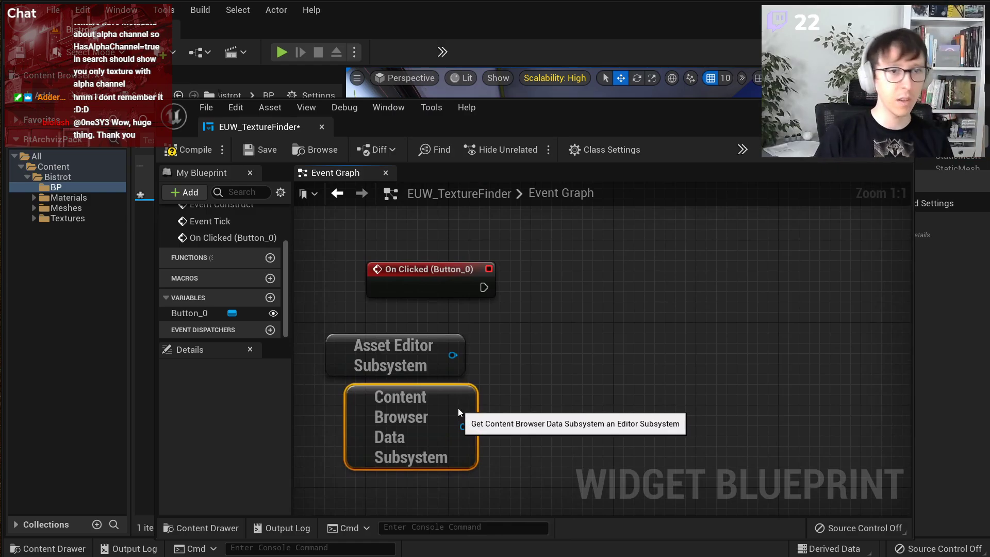
- Shift the blueprint window clear of the Content Browser and check the Editor Utilities asset types available in the BP folder, creating none
{"action": "left_click_drag", "start_coordinate": [452, 355], "coordinate": [567, 324]}
{"action": "key", "text": "Escape"}
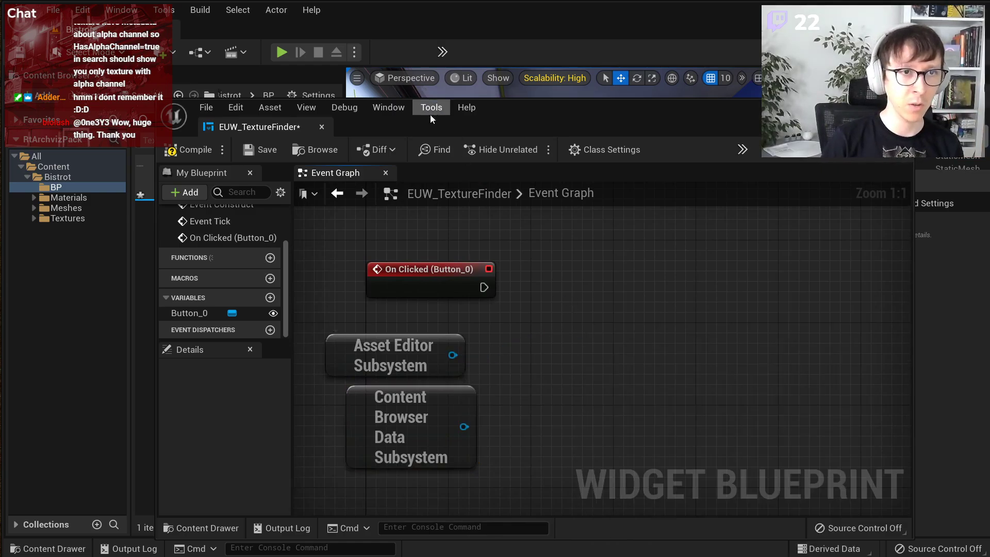
{"action": "left_click_drag", "start_coordinate": [479, 114], "coordinate": [629, 91]}
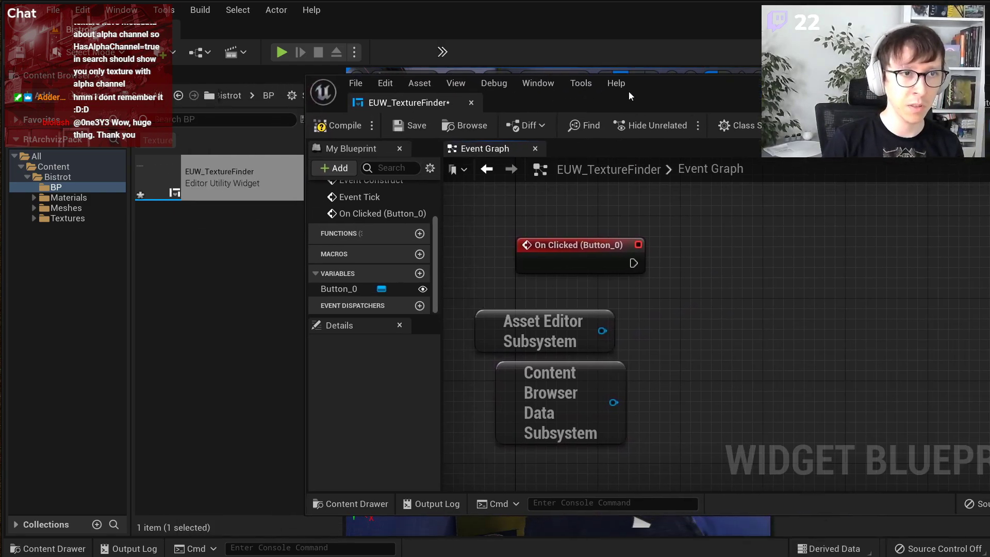
{"action": "right_click", "coordinate": [181, 243]}
{"action": "mouse_move", "coordinate": [310, 521]}
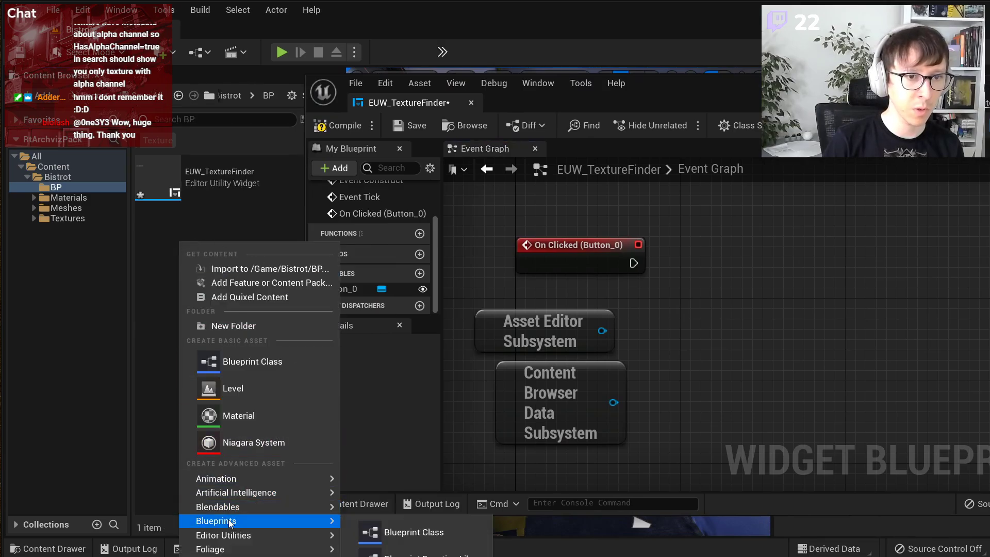
{"action": "mouse_move", "coordinate": [247, 536]}
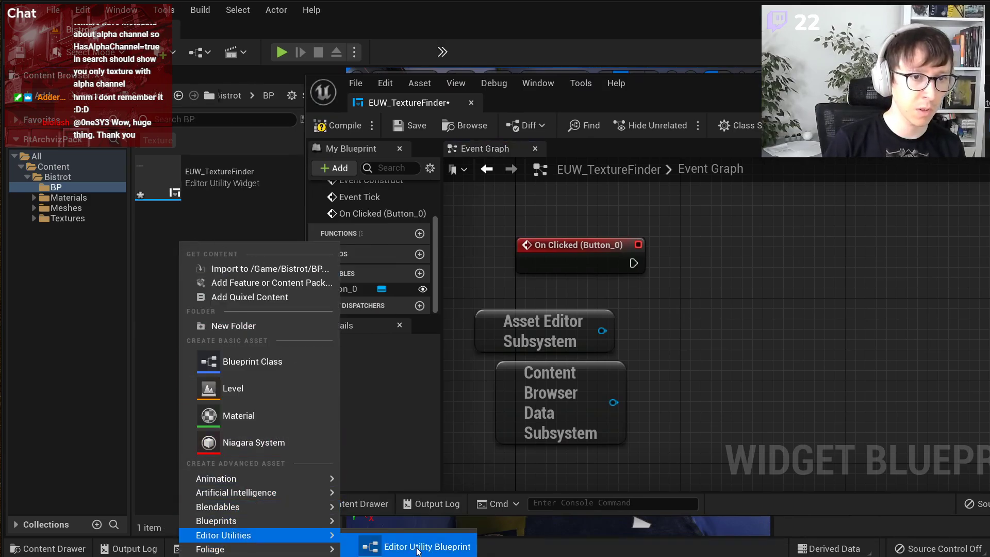
{"action": "right_click_drag", "start_coordinate": [771, 335], "coordinate": [617, 335]}
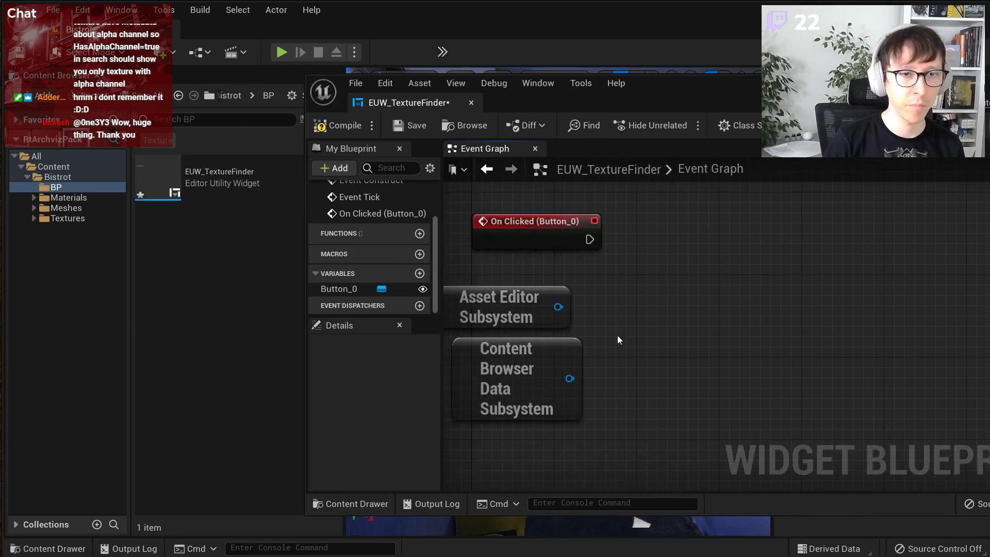
- Search the actions of the Content Browser Data Subsystem and Asset Editor Subsystem outputs for a get-selected function, adding none
{"action": "left_click_drag", "start_coordinate": [565, 382], "coordinate": [632, 353]}
{"action": "type", "text": "get selec"}
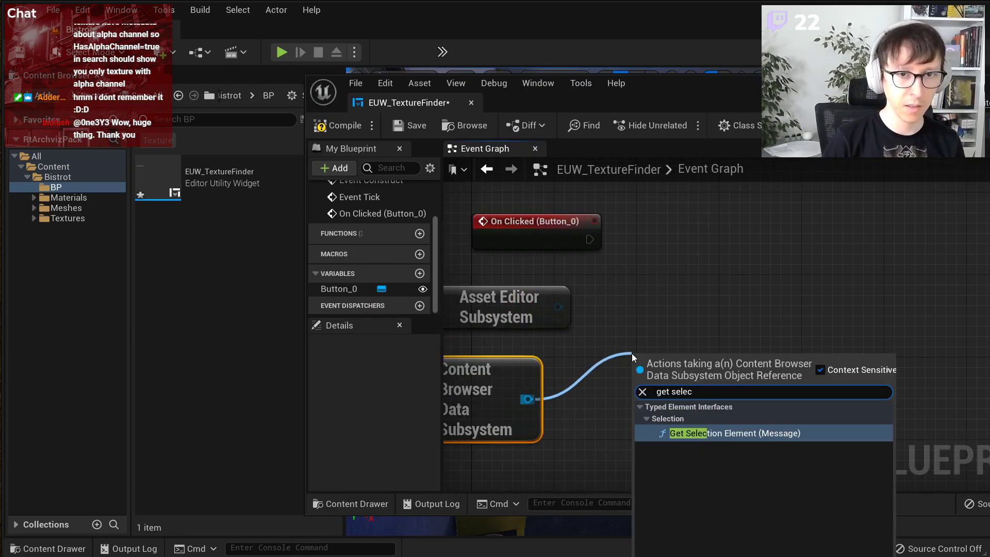
{"action": "key", "text": "Escape"}
{"action": "left_click_drag", "start_coordinate": [557, 307], "coordinate": [635, 316]}
{"action": "type", "text": "get"}
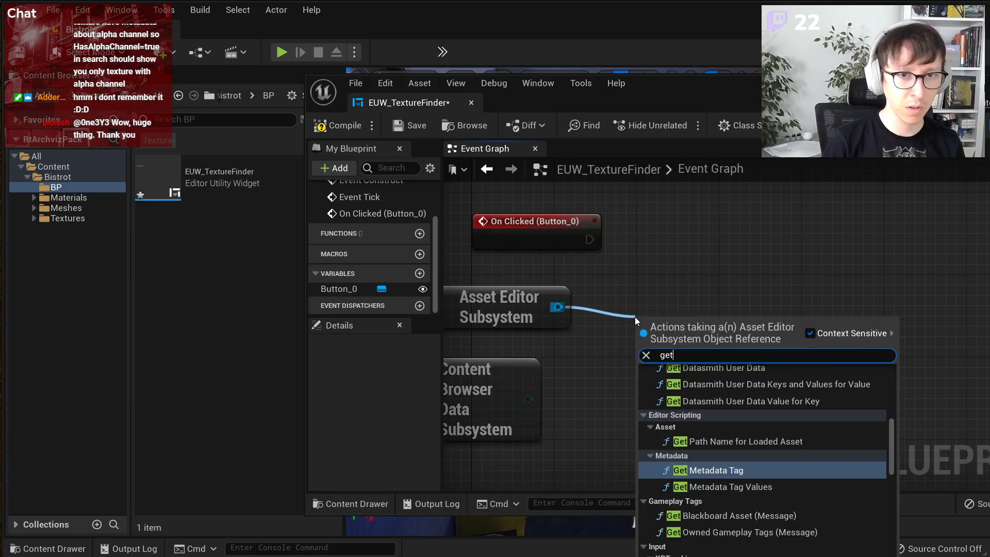
{"action": "type", "text": " sele"}
{"action": "key", "text": "Escape"}
{"action": "left_click_drag", "start_coordinate": [557, 307], "coordinate": [626, 320]}
{"action": "type", "text": "selected"}
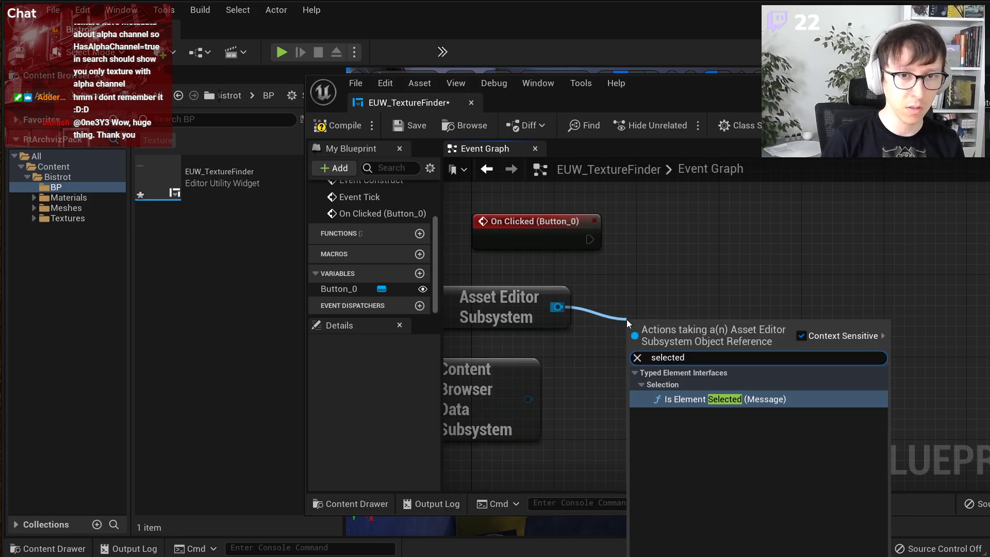
{"action": "key", "text": "ctrl+a"}
{"action": "key", "text": "Escape"}
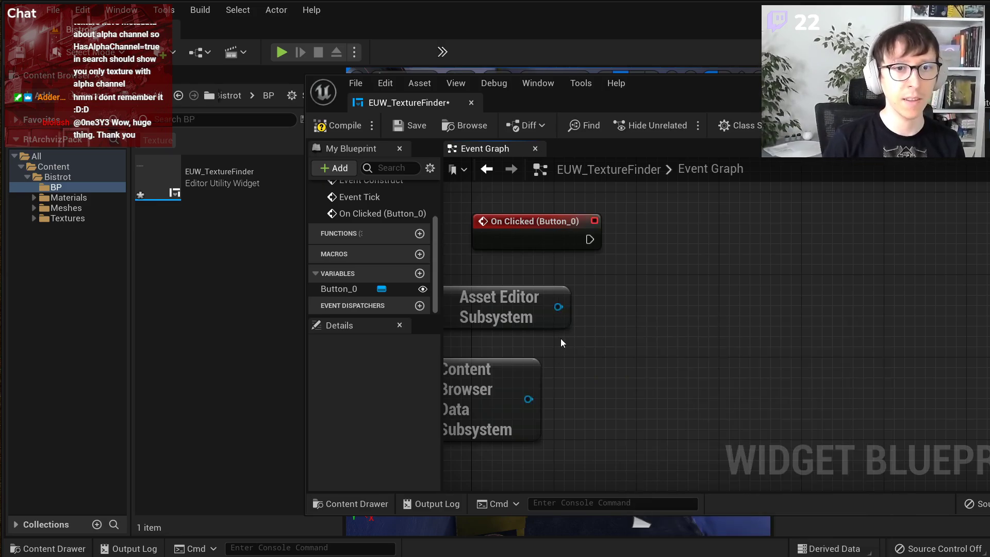
- Disable context sensitivity, add a Get Selected Assets node, and place it beside the two subsystem nodes
{"action": "right_click", "coordinate": [561, 338]}
{"action": "left_click", "coordinate": [735, 349]}
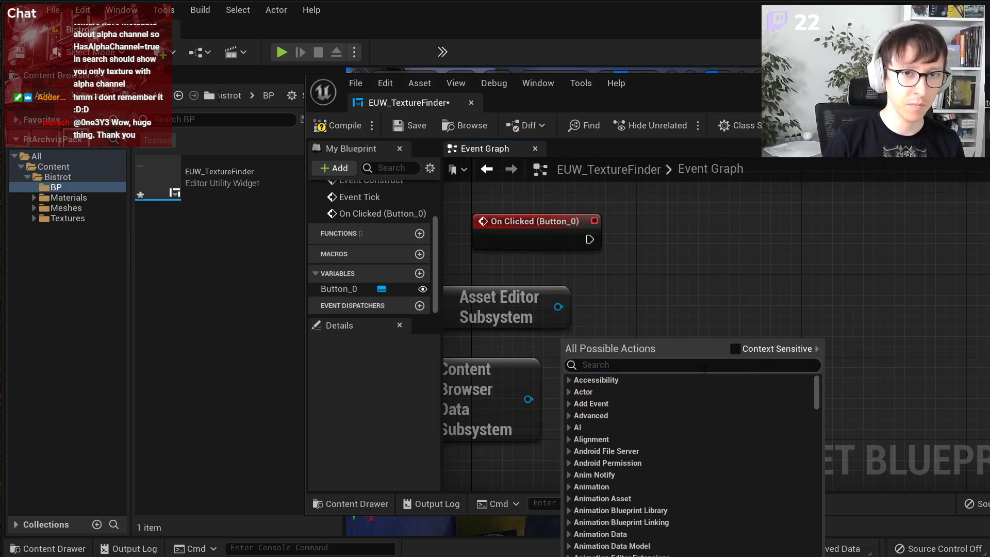
{"action": "type", "text": "get selected assets"}
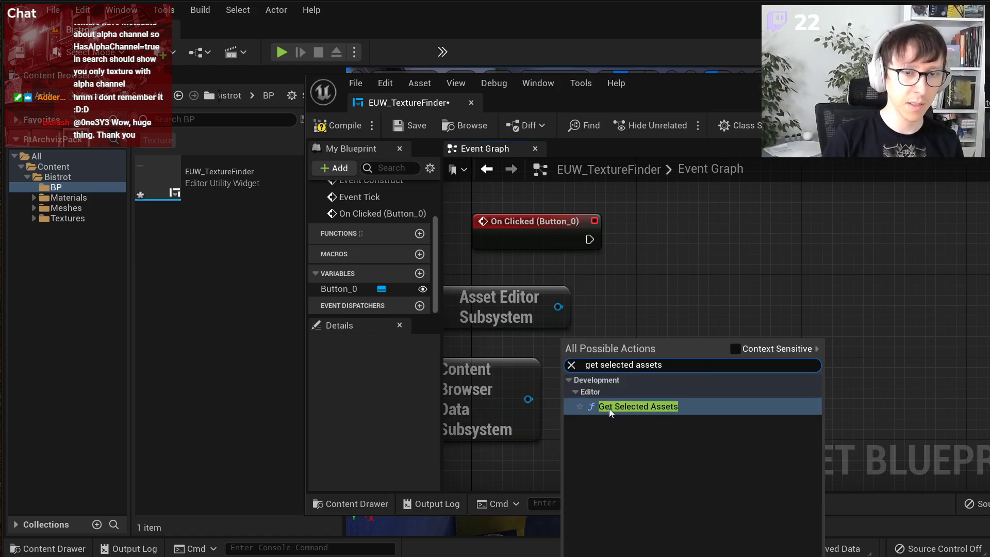
{"action": "left_click", "coordinate": [608, 406]}
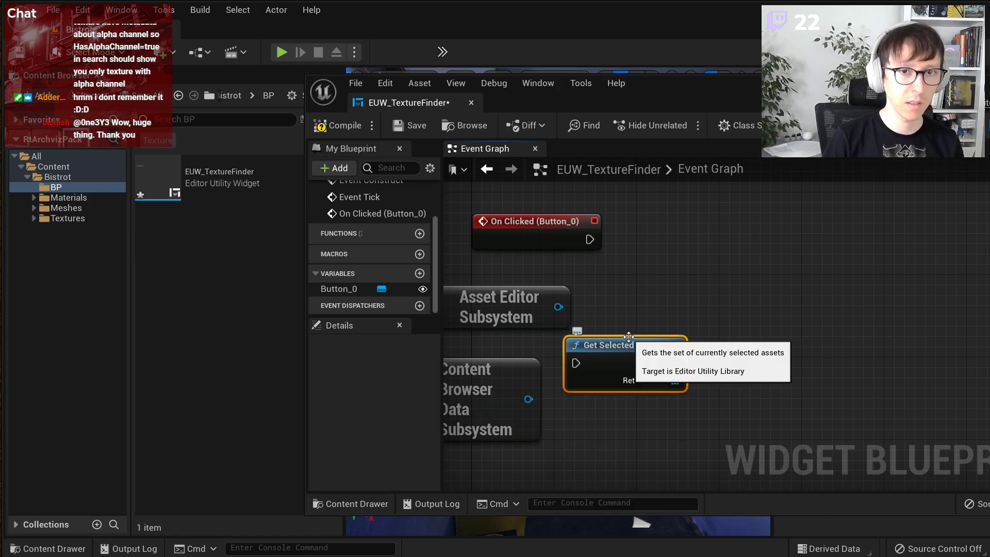
{"action": "left_click_drag", "start_coordinate": [628, 337], "coordinate": [772, 289]}
{"action": "right_click_drag", "start_coordinate": [608, 365], "coordinate": [685, 332]}
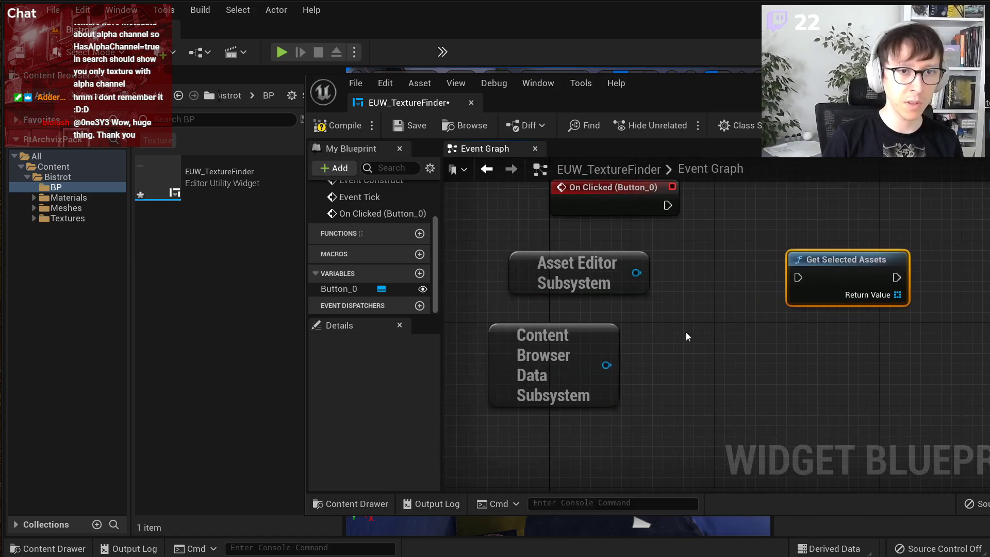
- Search all possible blueprint actions for "editor utility libr" without adding a node
{"action": "right_click", "coordinate": [658, 341]}
{"action": "type", "text": "editor "}
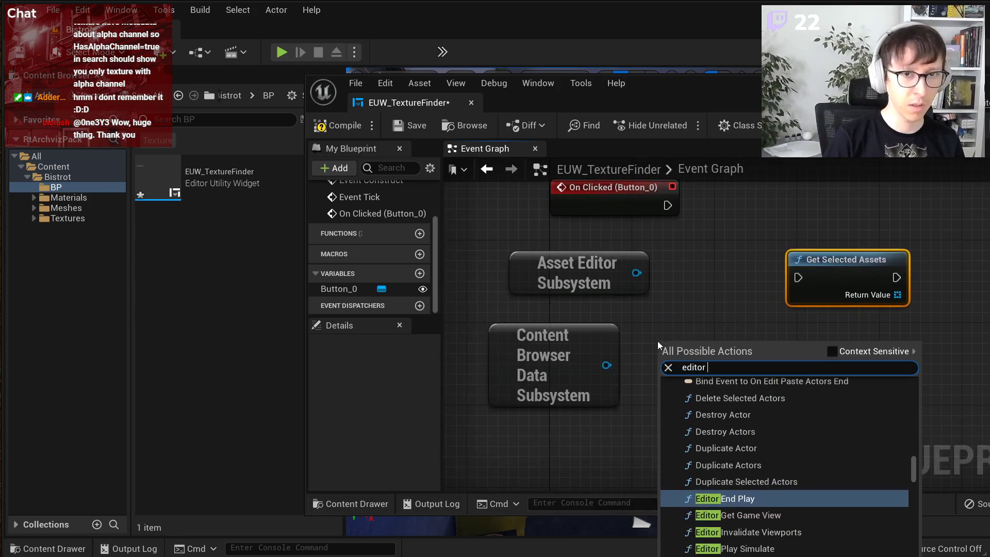
{"action": "type", "text": "utility libr"}
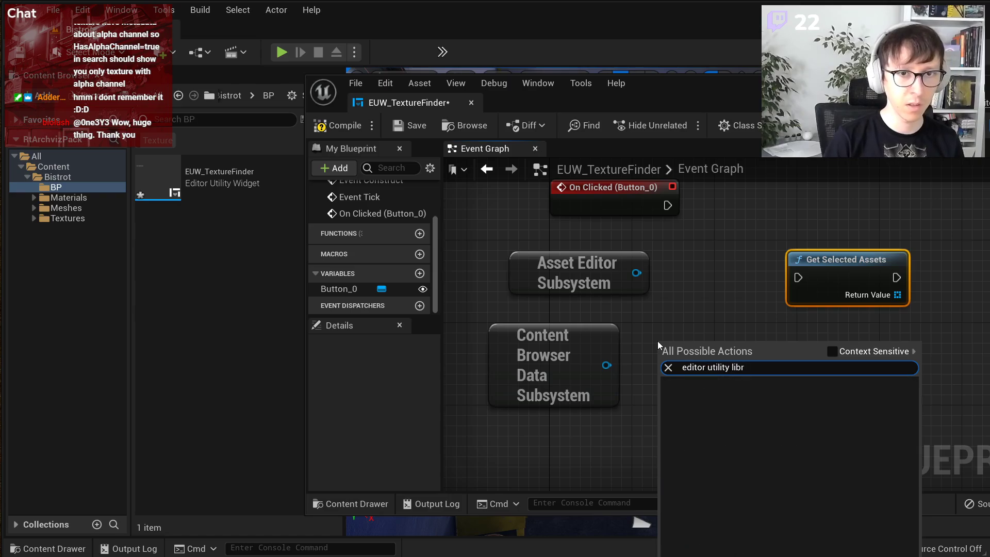
{"action": "left_click", "coordinate": [657, 341]}
{"action": "right_click_drag", "start_coordinate": [635, 315], "coordinate": [647, 348]}
{"action": "right_click", "coordinate": [648, 351]}
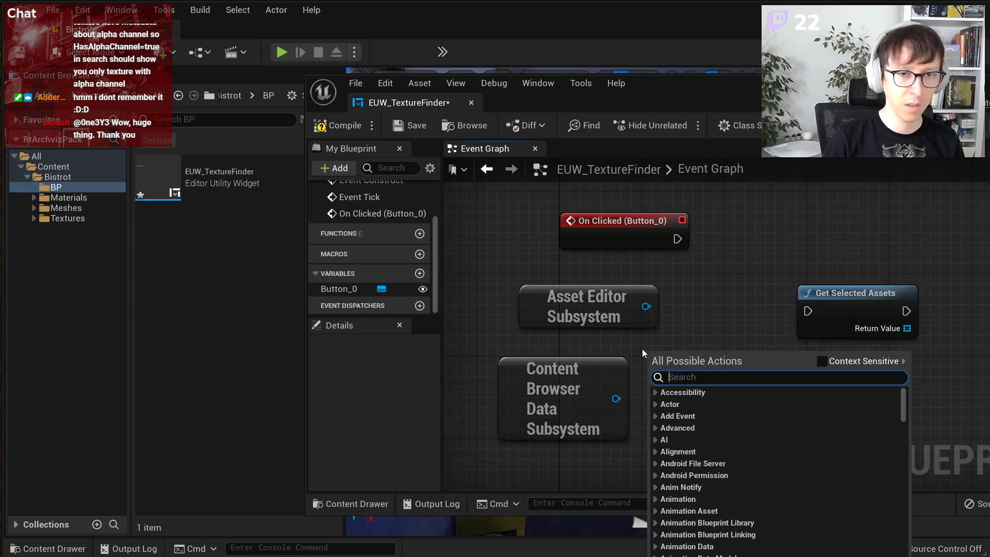
{"action": "left_click", "coordinate": [641, 349]}
- Search the actions from the Asset Editor Subsystem output for "get editor utility lib", adding none
{"action": "left_click_drag", "start_coordinate": [646, 307], "coordinate": [678, 358]}
{"action": "type", "text": "get"}
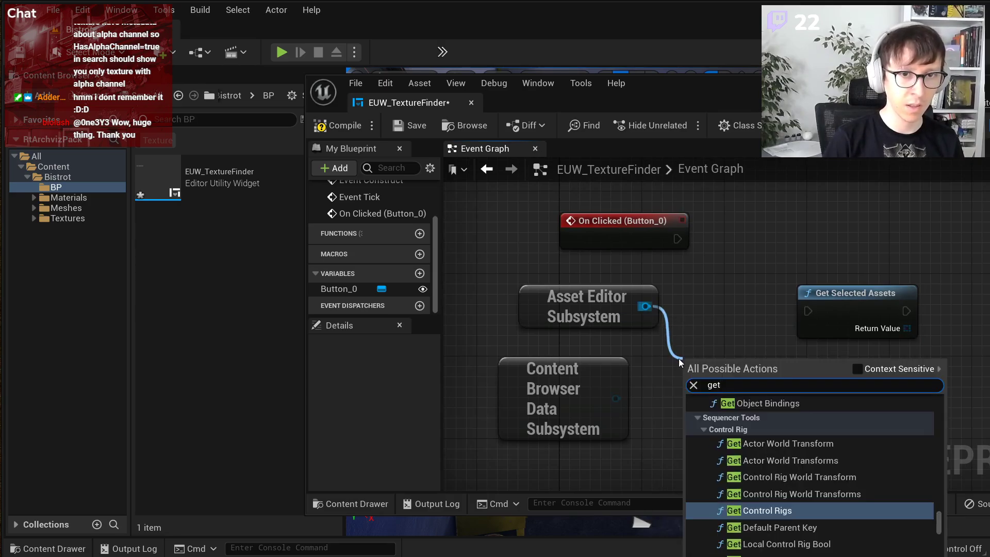
{"action": "type", "text": " editor uti"}
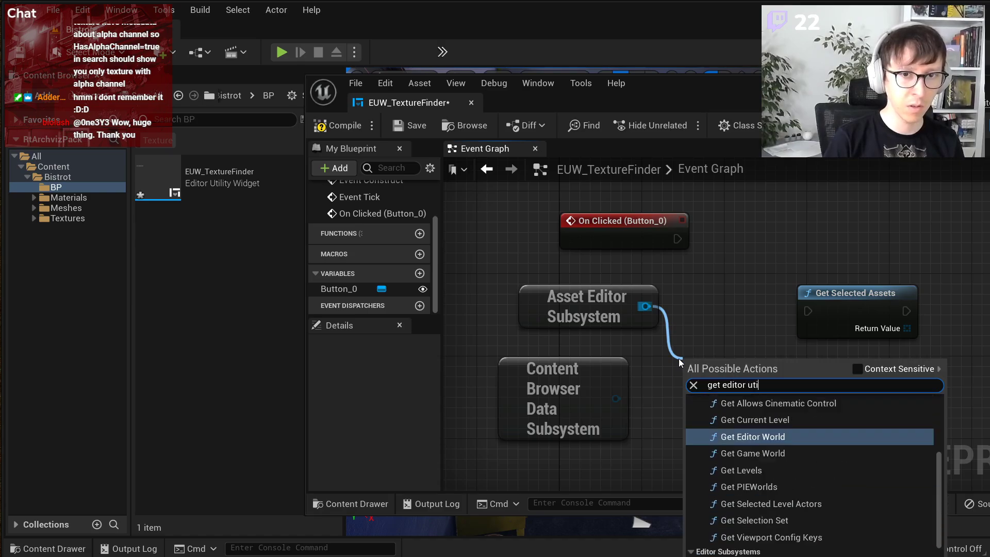
{"action": "type", "text": "lity lib"}
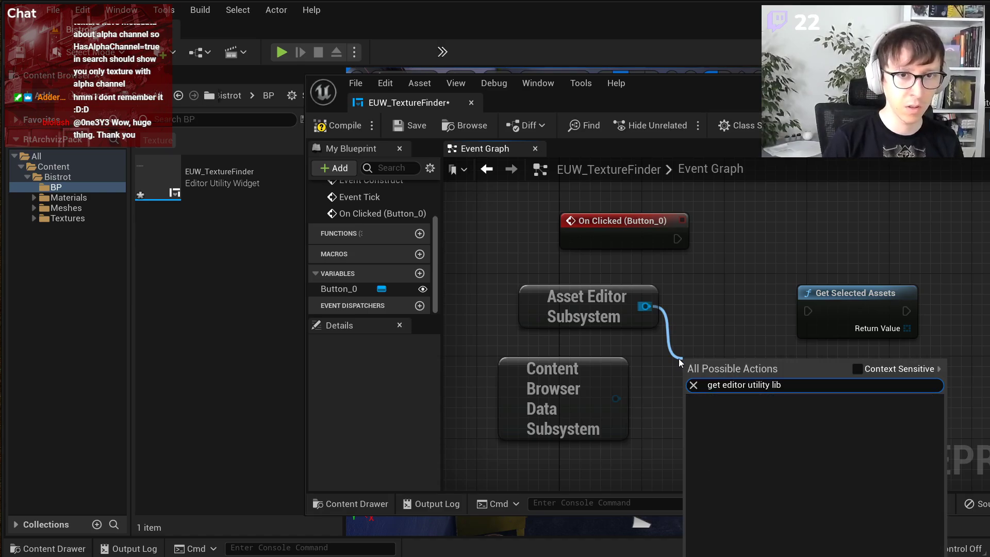
{"action": "key", "text": "ctrl+a"}
{"action": "key", "text": "Escape"}
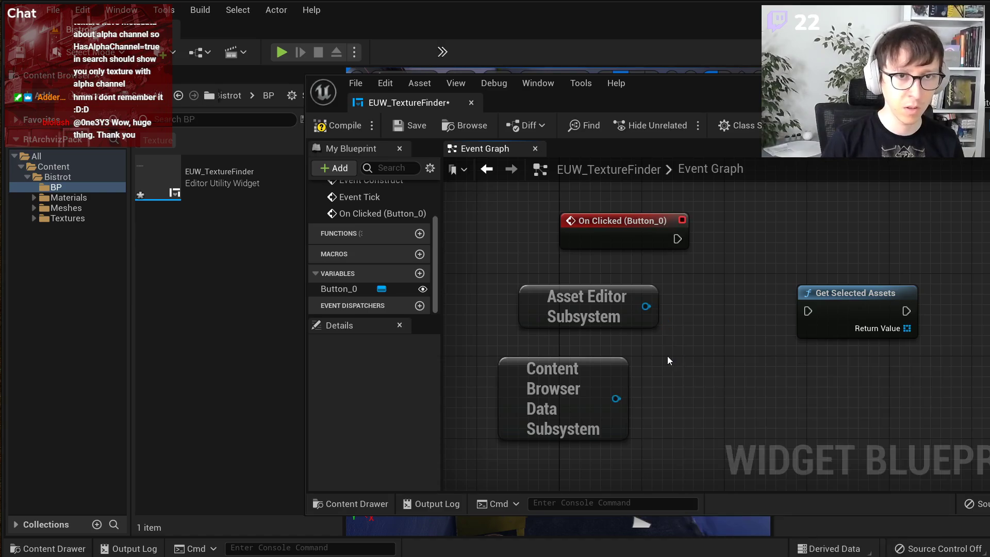
- Search all possible actions for "get utility" and "get utility lib", and review the listed functions
{"action": "right_click", "coordinate": [667, 355]}
{"action": "type", "text": "get"}
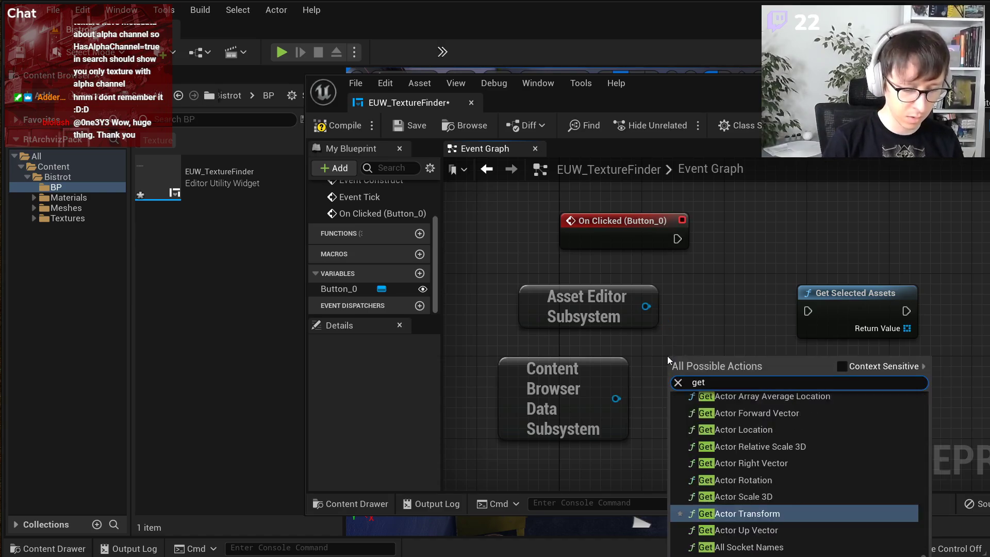
{"action": "type", "text": " utility"}
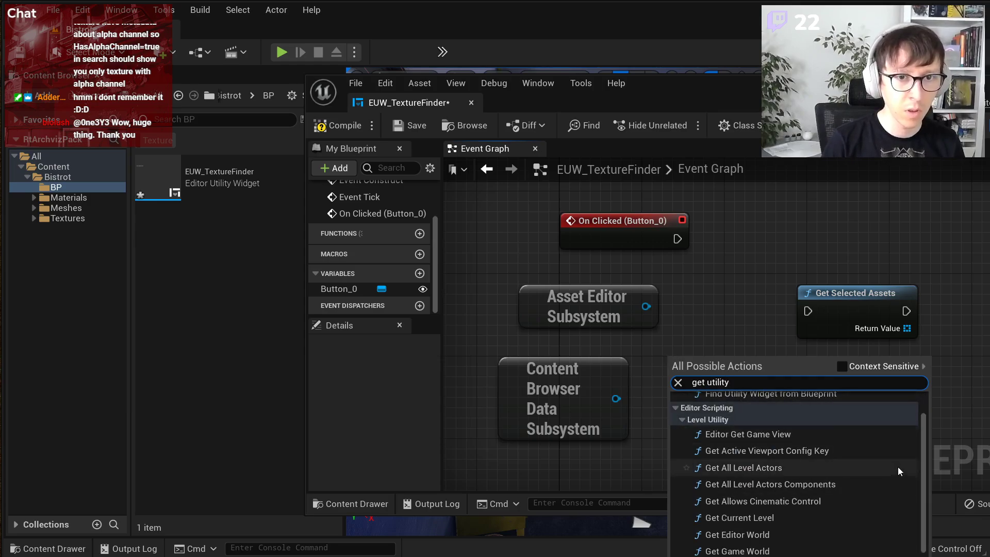
{"action": "left_click_drag", "start_coordinate": [923, 464], "coordinate": [915, 513]}
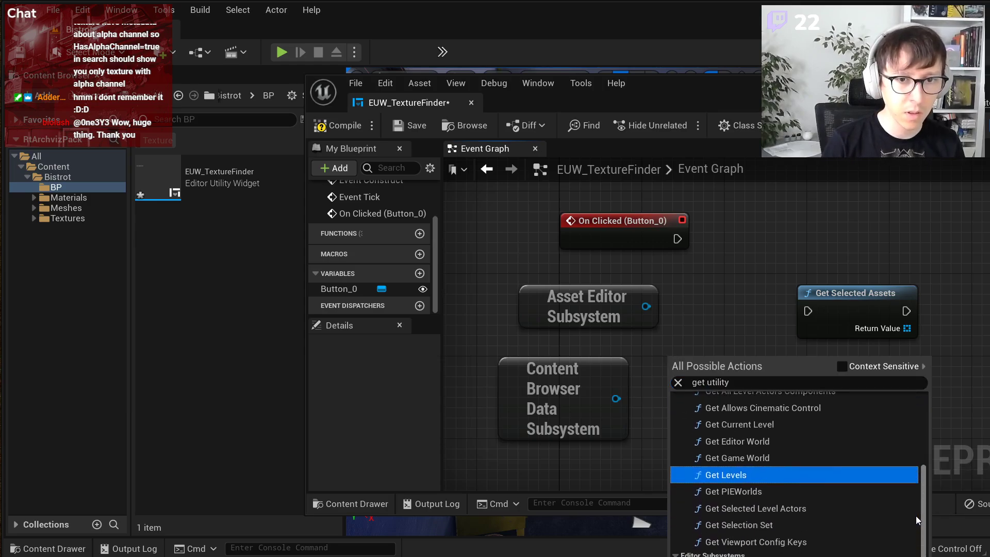
{"action": "scroll", "coordinate": [916, 516], "scroll_direction": "up", "scroll_amount": 5}
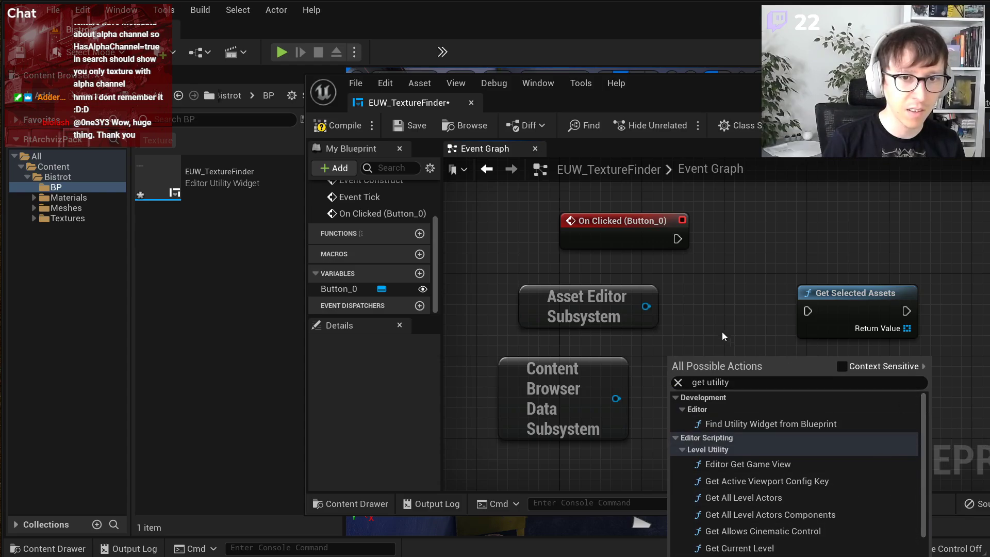
{"action": "left_click", "coordinate": [710, 244]}
{"action": "right_click", "coordinate": [710, 243]}
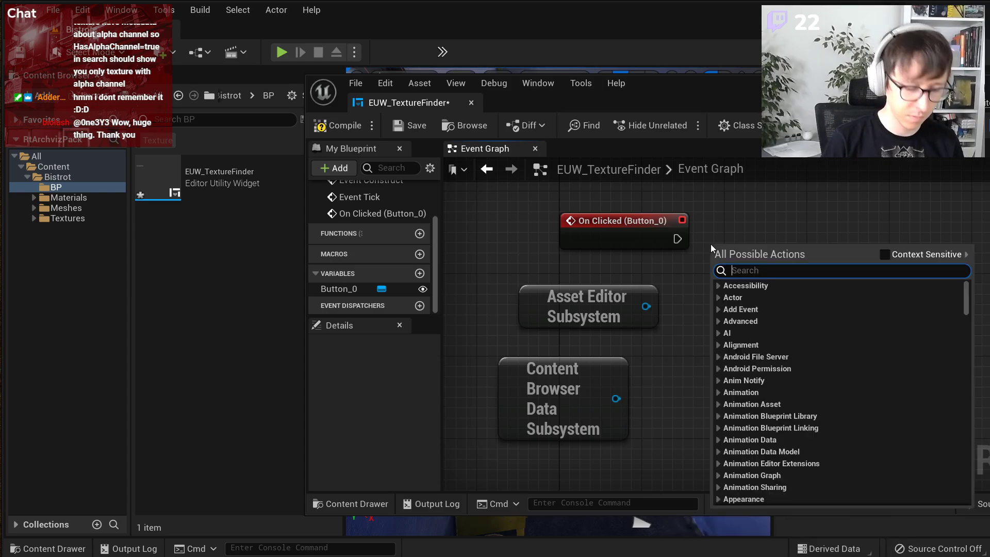
{"action": "type", "text": "get util"}
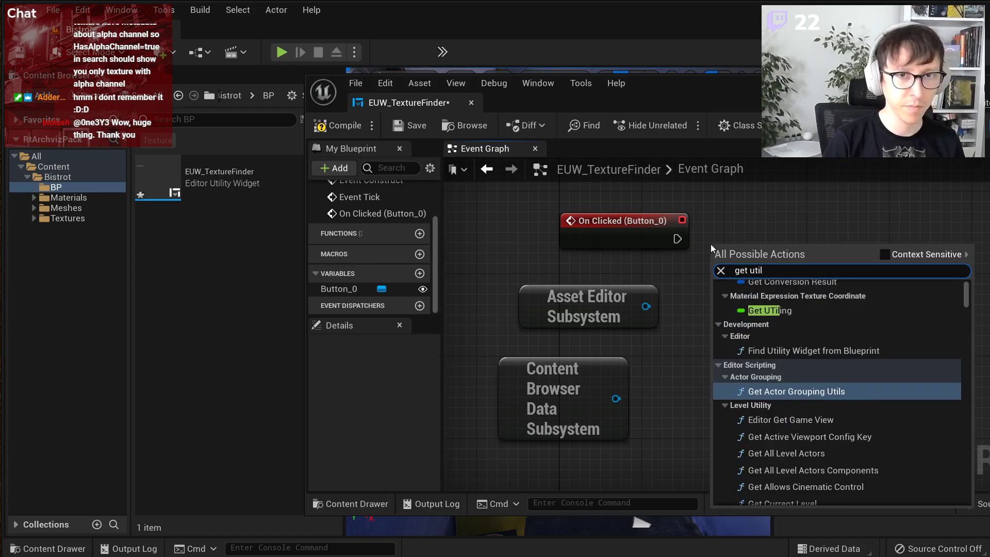
{"action": "type", "text": "ity lib"}
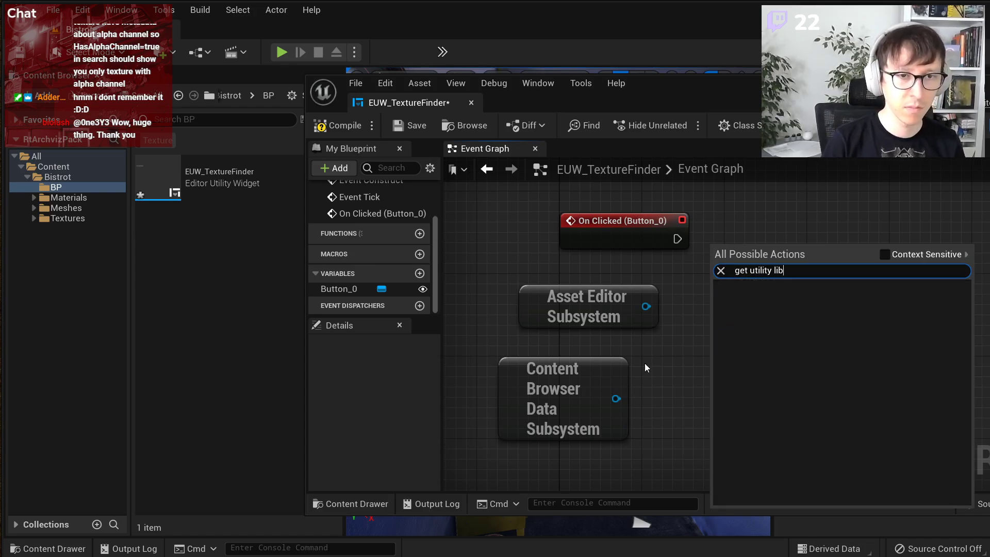
- Add a Get Asset Tools node from the context-sensitive Editor Scripting actions and move Get Selected Assets below it
{"action": "left_click", "coordinate": [614, 397]}
{"action": "left_click_drag", "start_coordinate": [613, 397], "coordinate": [667, 382]}
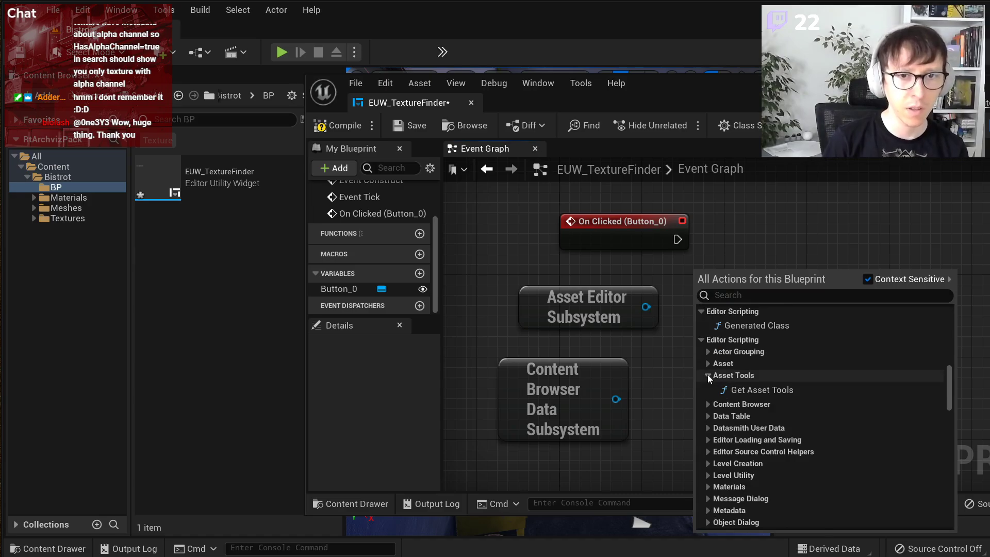
{"action": "left_click", "coordinate": [743, 394]}
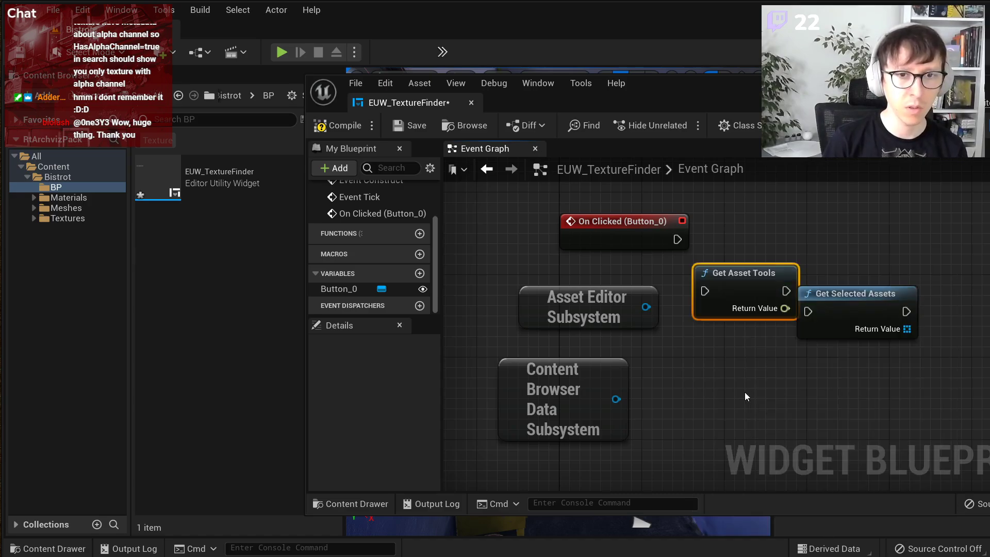
{"action": "left_click_drag", "start_coordinate": [819, 307], "coordinate": [712, 408]}
- Examine the Asset Tools functions available from the Get Asset Tools return value
{"action": "left_click_drag", "start_coordinate": [780, 313], "coordinate": [828, 314]}
{"action": "left_click", "coordinate": [835, 395]}
{"action": "left_click", "coordinate": [842, 407]}
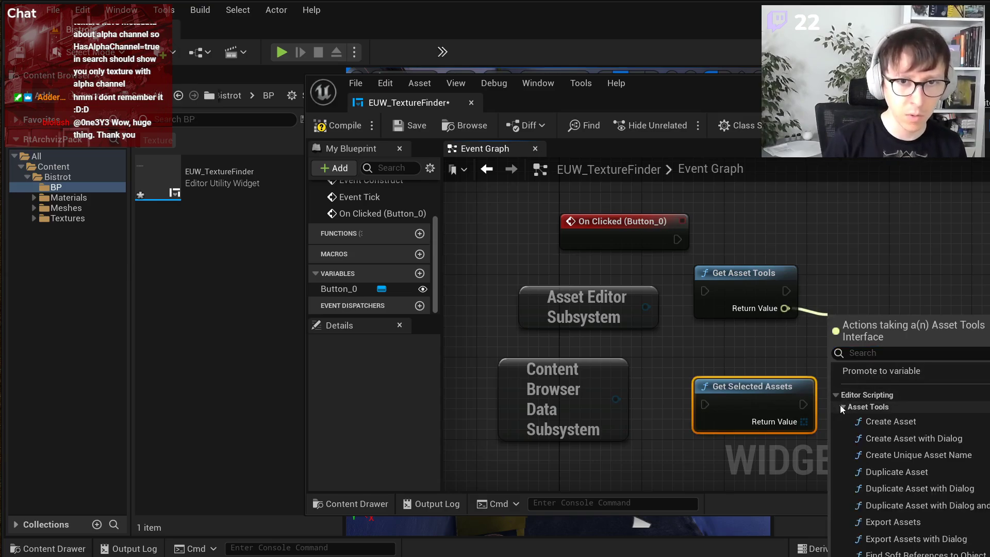
{"action": "scroll", "coordinate": [969, 454], "scroll_direction": "down", "scroll_amount": 2}
{"action": "scroll", "coordinate": [967, 457], "scroll_direction": "down", "scroll_amount": 3}
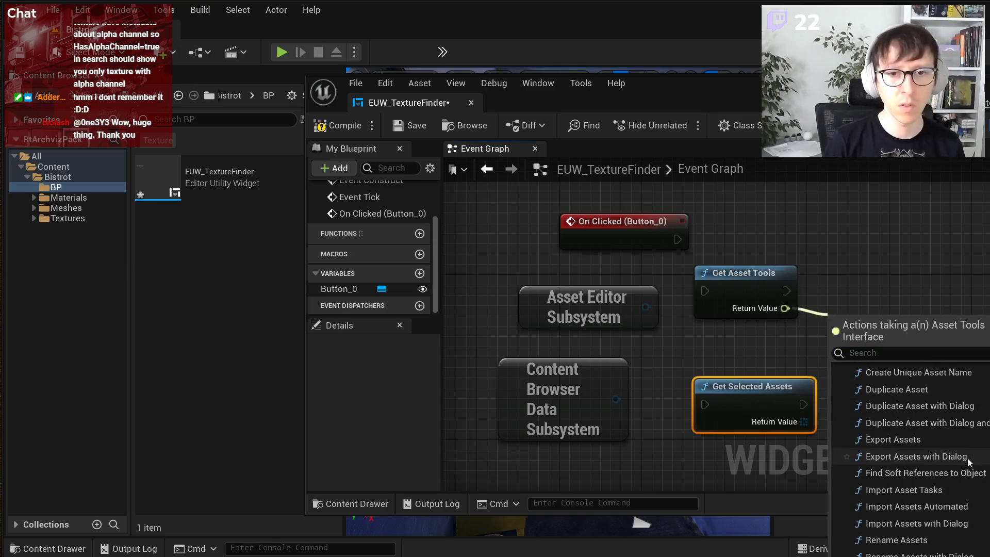
{"action": "scroll", "coordinate": [965, 458], "scroll_direction": "up", "scroll_amount": 3}
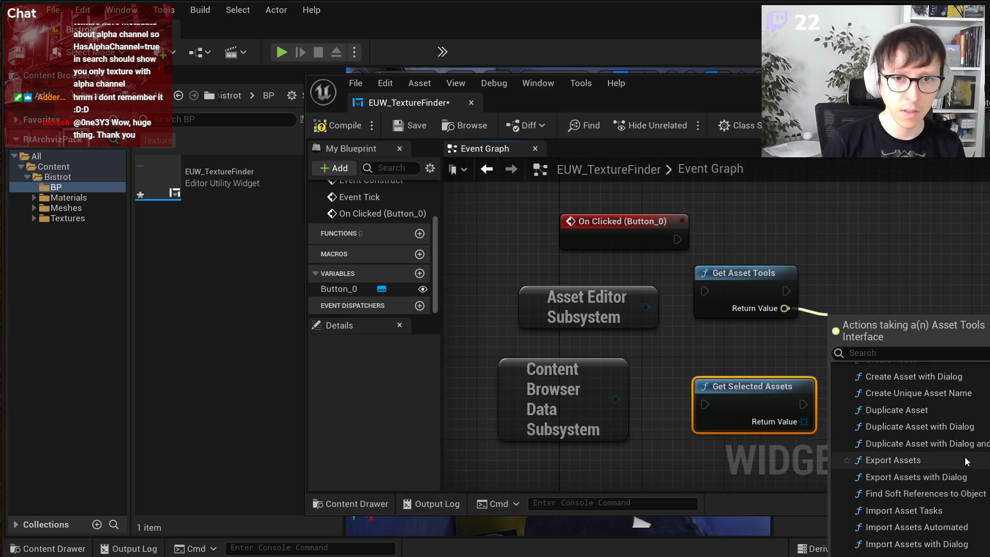
{"action": "scroll", "coordinate": [960, 455], "scroll_direction": "up", "scroll_amount": 1}
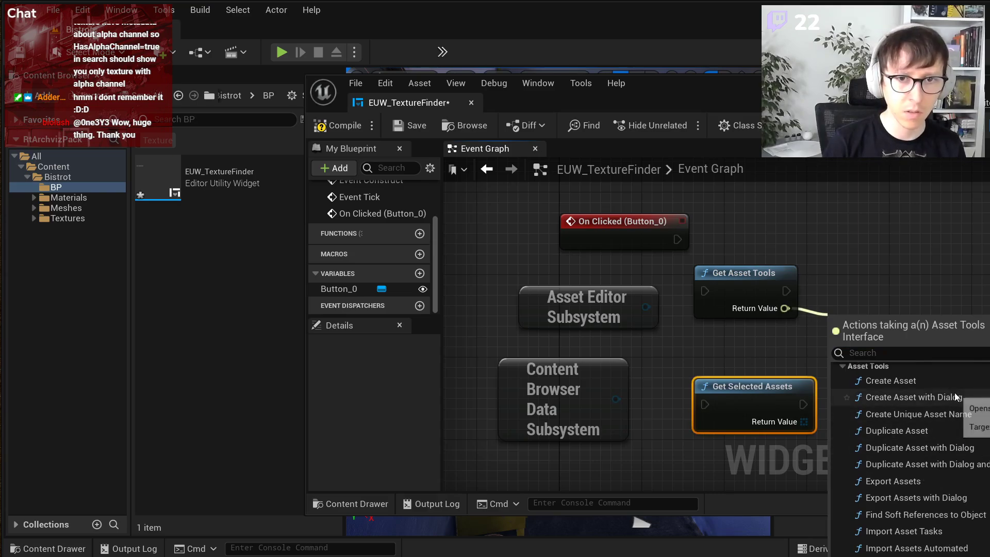
{"action": "scroll", "coordinate": [953, 401], "scroll_direction": "down", "scroll_amount": 4}
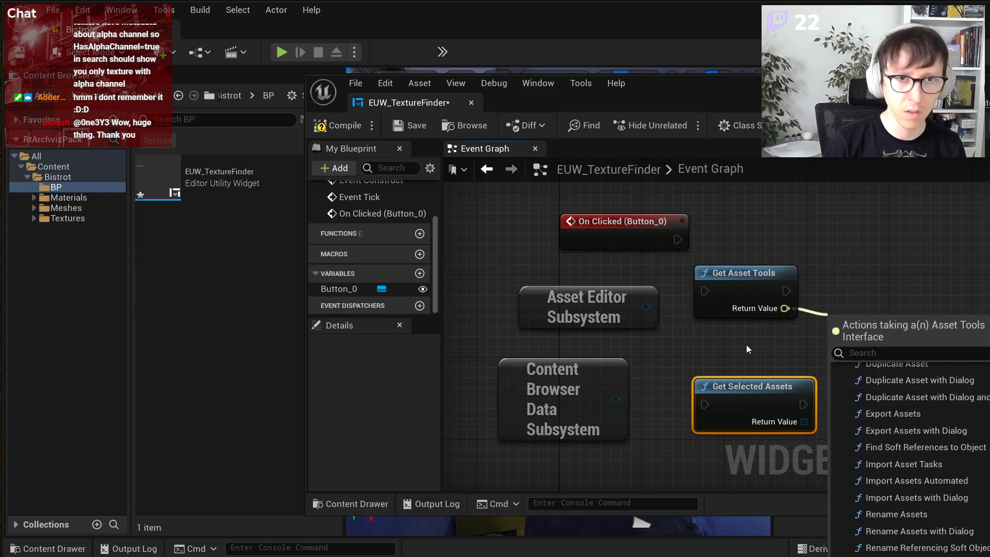
- Dismiss the action list and reposition the Get Selected Assets node slightly lower in the graph
{"action": "left_click", "coordinate": [720, 329]}
{"action": "left_click_drag", "start_coordinate": [734, 394], "coordinate": [714, 414]}
{"action": "right_click", "coordinate": [702, 330]}
{"action": "left_click", "coordinate": [627, 364]}
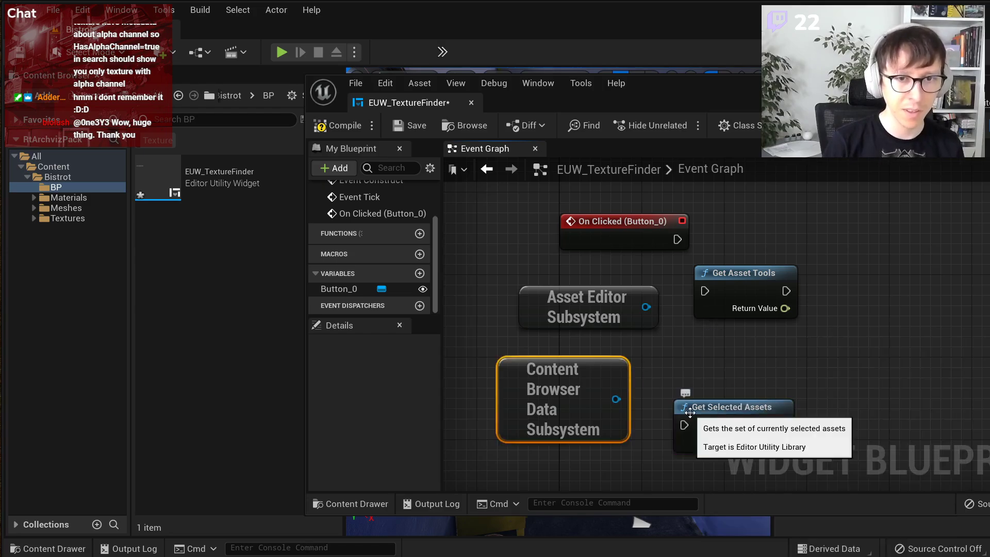
{"action": "right_click_drag", "start_coordinate": [690, 412], "coordinate": [547, 356]}
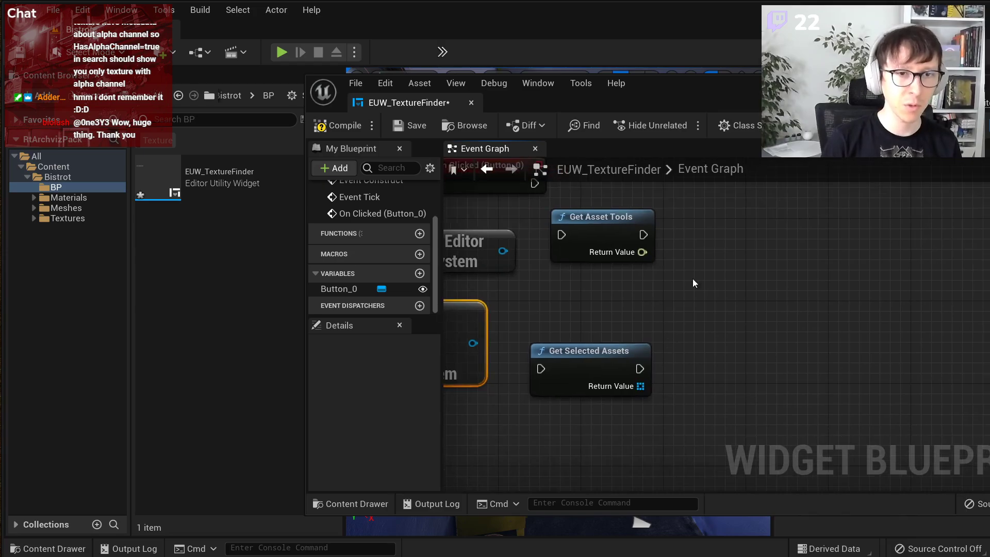
- Browse the blueprint's available actions under Editor Scripting and examine the functions in its Asset category
{"action": "right_click", "coordinate": [698, 277]}
{"action": "scroll", "coordinate": [735, 373], "scroll_direction": "down", "scroll_amount": 10}
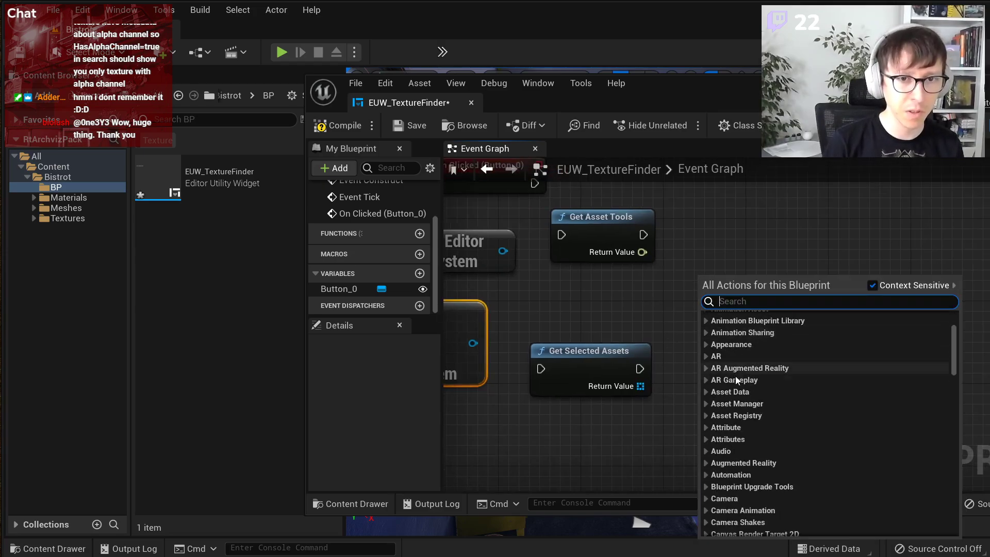
{"action": "scroll", "coordinate": [738, 450], "scroll_direction": "down", "scroll_amount": 3}
{"action": "left_click", "coordinate": [768, 428]}
{"action": "scroll", "coordinate": [789, 441], "scroll_direction": "down", "scroll_amount": 3}
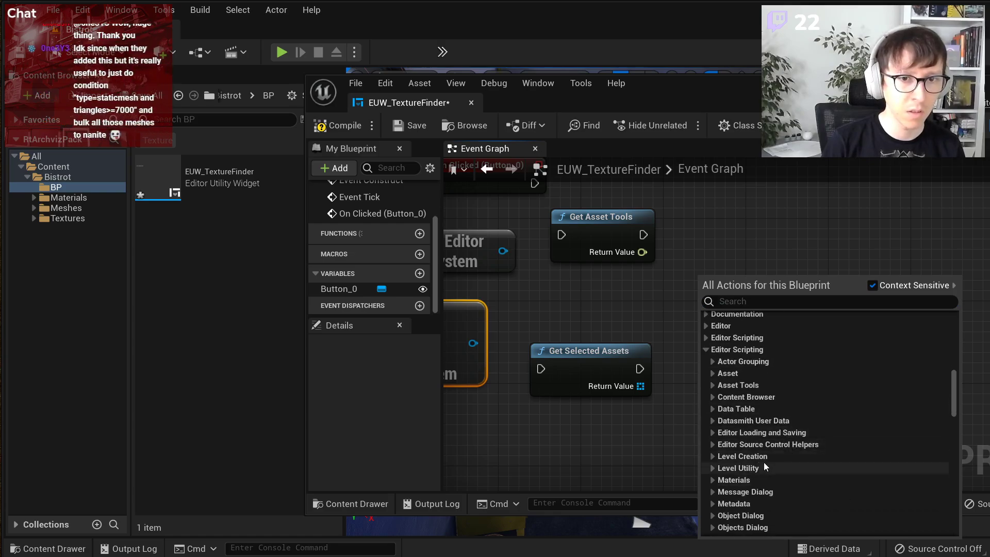
{"action": "left_click", "coordinate": [710, 385]}
{"action": "left_click", "coordinate": [712, 375]}
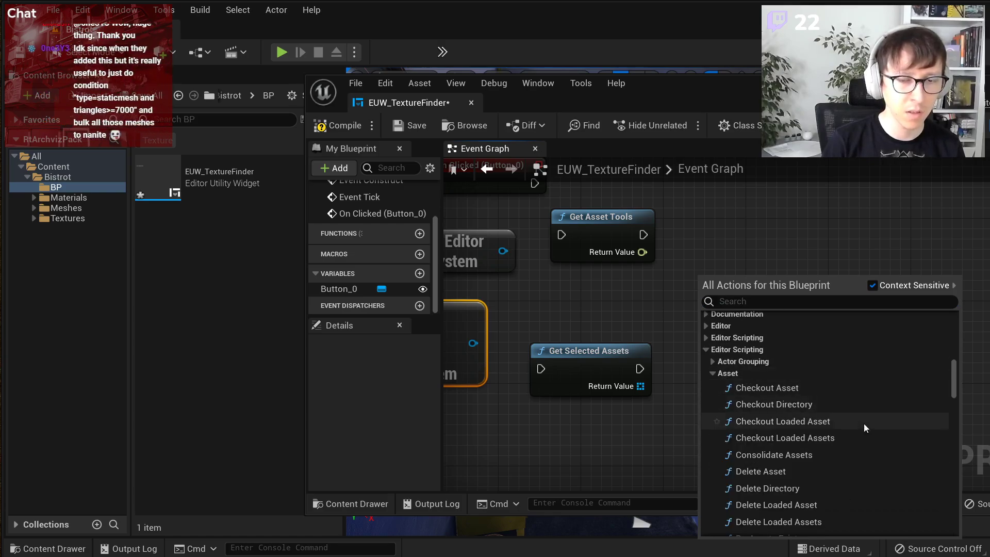
{"action": "scroll", "coordinate": [863, 425], "scroll_direction": "down", "scroll_amount": 5}
{"action": "scroll", "coordinate": [864, 425], "scroll_direction": "down", "scroll_amount": 6}
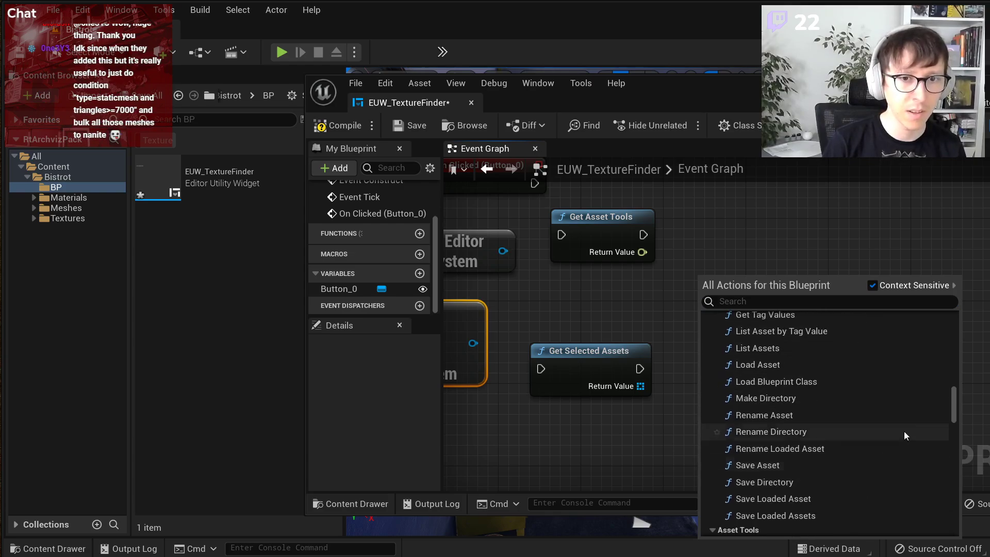
{"action": "mouse_move", "coordinate": [951, 406]}
{"action": "left_mouse_down"}
{"action": "mouse_move", "coordinate": [939, 385]}
{"action": "mouse_move", "coordinate": [937, 423]}
{"action": "mouse_move", "coordinate": [933, 413]}
{"action": "left_mouse_up"}
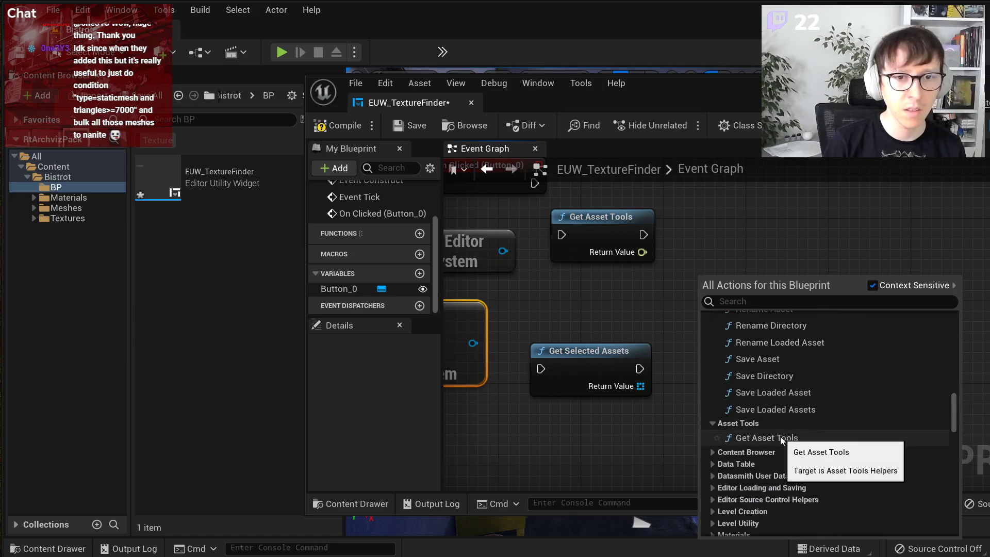
- Look through the Content Browser and Utilities categories of Editor Scripting for a suitable asset function
{"action": "left_click", "coordinate": [713, 452]}
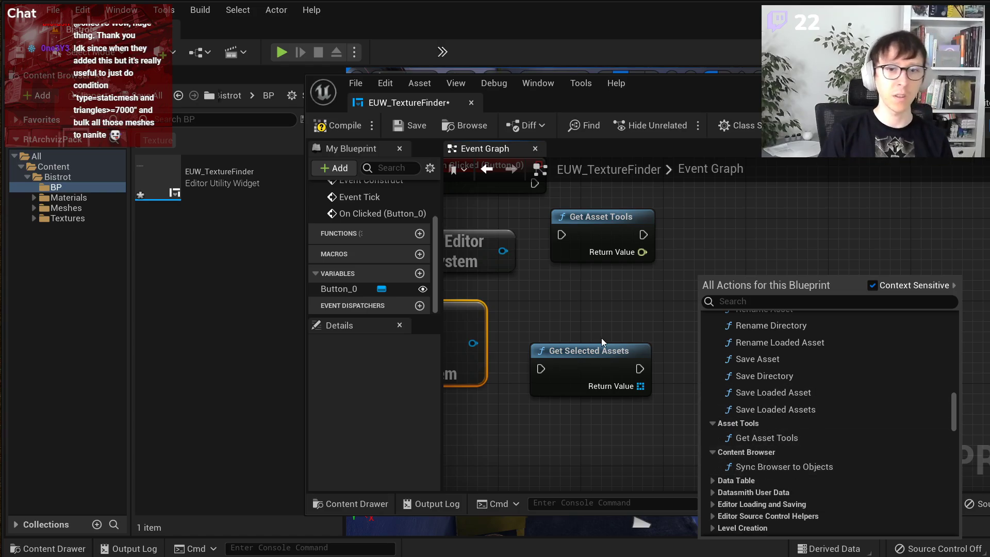
{"action": "scroll", "coordinate": [744, 406], "scroll_direction": "down", "scroll_amount": 3}
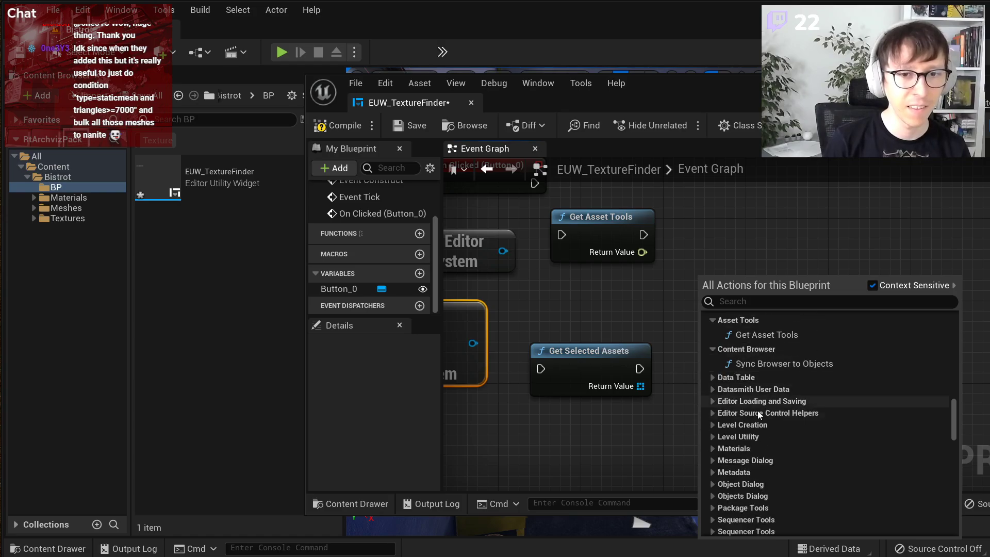
{"action": "scroll", "coordinate": [850, 422], "scroll_direction": "down", "scroll_amount": 3}
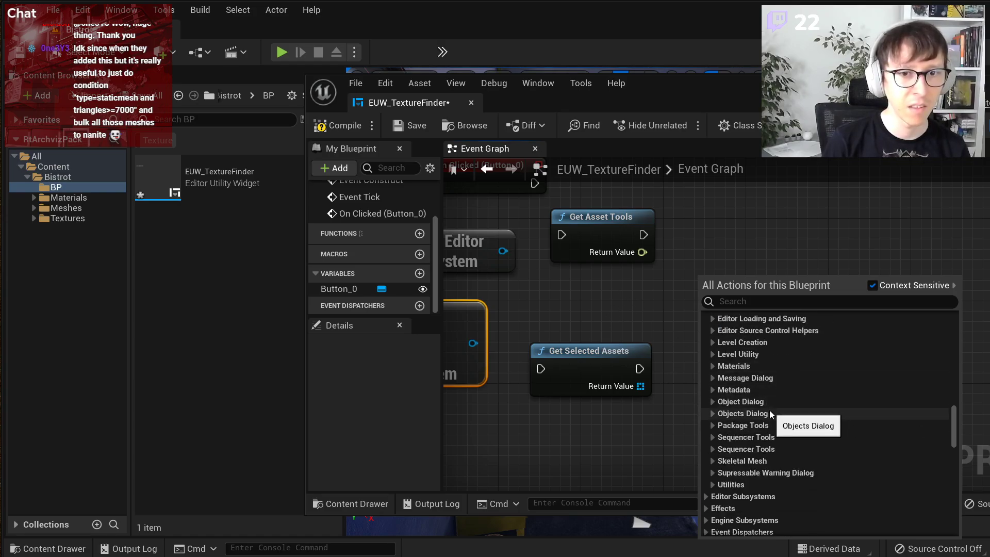
{"action": "left_click", "coordinate": [716, 485]}
{"action": "scroll", "coordinate": [737, 479], "scroll_direction": "down", "scroll_amount": 3}
{"action": "scroll", "coordinate": [873, 444], "scroll_direction": "down", "scroll_amount": 2}
{"action": "scroll", "coordinate": [810, 396], "scroll_direction": "up", "scroll_amount": 4}
- Search the blueprint's actions for "get assets", check the candidates and dismiss the list
{"action": "left_click", "coordinate": [782, 301]}
{"action": "type", "text": "get assets"}
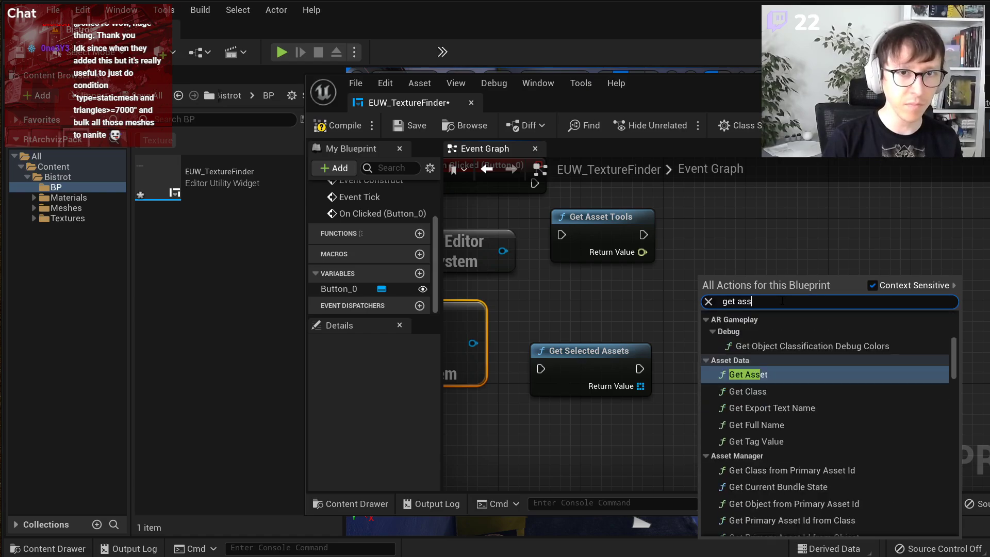
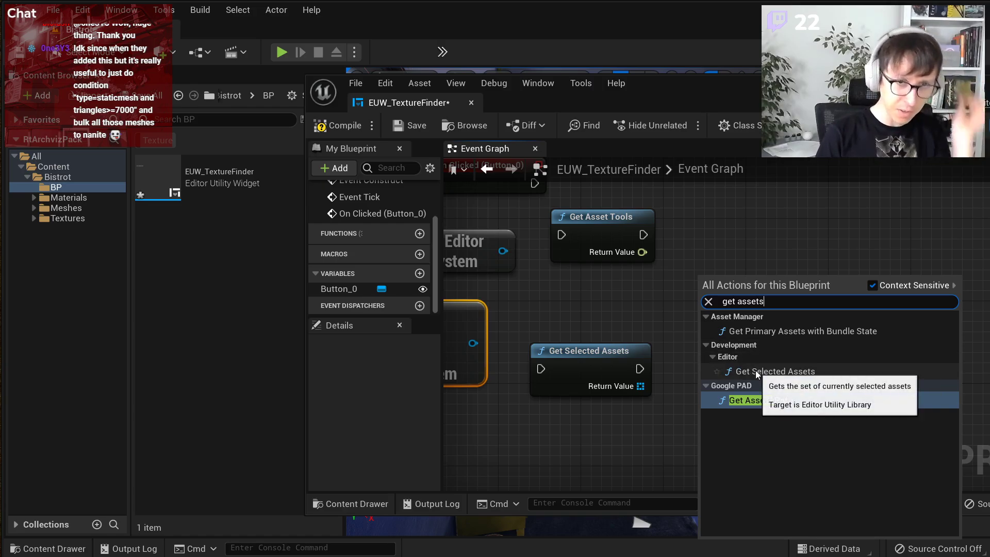
{"action": "left_click", "coordinate": [562, 316]}
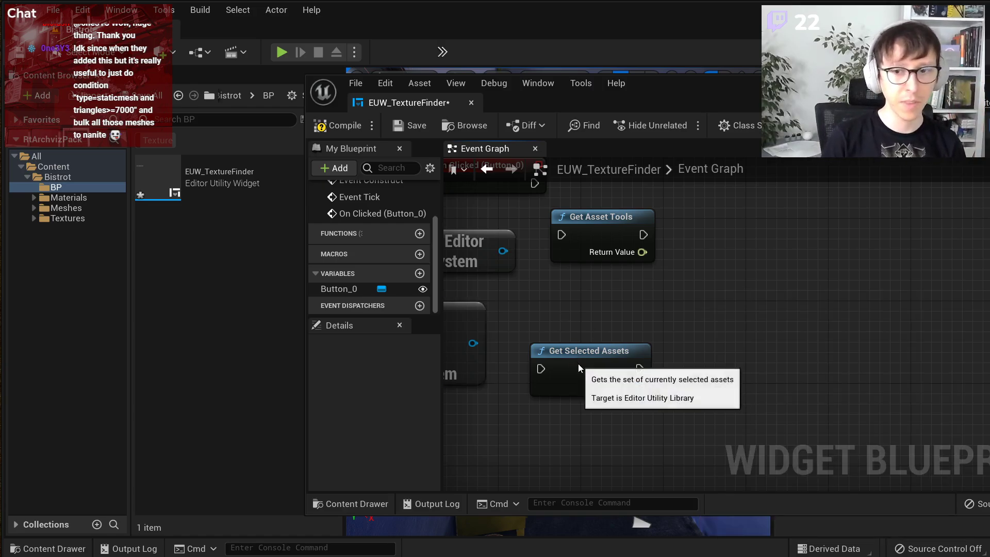
- Delete the Get Asset Tools node from the Event Graph
{"action": "left_click_drag", "start_coordinate": [577, 363], "coordinate": [599, 322]}
{"action": "right_click_drag", "start_coordinate": [744, 298], "coordinate": [856, 363]}
{"action": "left_click", "coordinate": [723, 315]}
{"action": "key", "text": "Delete"}
- Place Get Selected Assets beside the On Clicked (Button_0) event and connect the event's execution output to it
{"action": "left_click_drag", "start_coordinate": [728, 369], "coordinate": [758, 243]}
{"action": "left_click_drag", "start_coordinate": [649, 245], "coordinate": [708, 265]}
- Search the actions offered for the Return Value array of Get Selected Assets for a "for" loop
{"action": "right_click_drag", "start_coordinate": [775, 327], "coordinate": [584, 347]}
{"action": "left_click_drag", "start_coordinate": [618, 302], "coordinate": [679, 311]}
{"action": "type", "text": "for e"}
{"action": "key", "text": "BackSpace"}
{"action": "key", "text": "BackSpace"}
{"action": "key", "text": "BackSpace"}
{"action": "key", "text": "BackSpace"}
{"action": "key", "text": "BackSpace"}
{"action": "type", "text": "for"}
{"action": "left_click", "coordinate": [656, 309]}
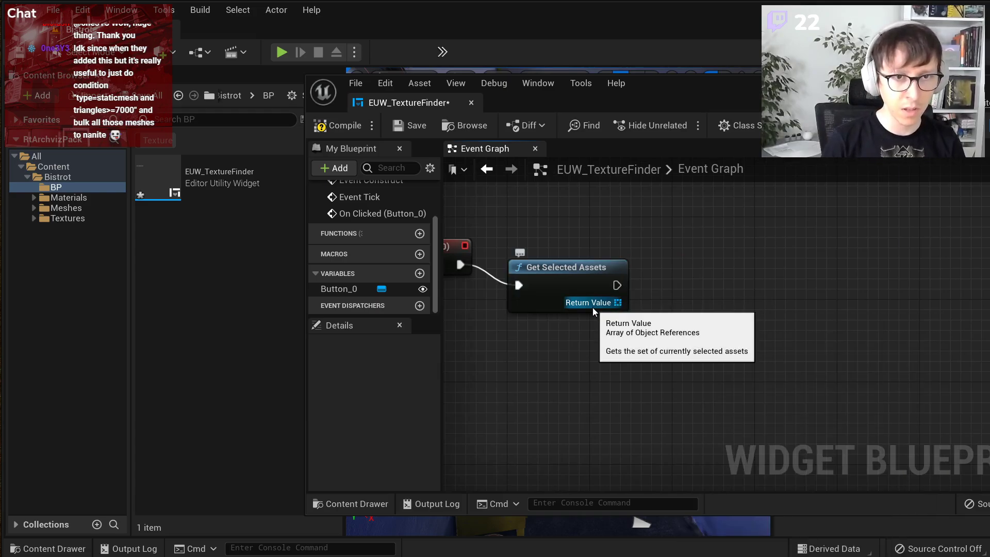
{"action": "left_click_drag", "start_coordinate": [617, 302], "coordinate": [677, 320]}
{"action": "left_click", "coordinate": [667, 283]}
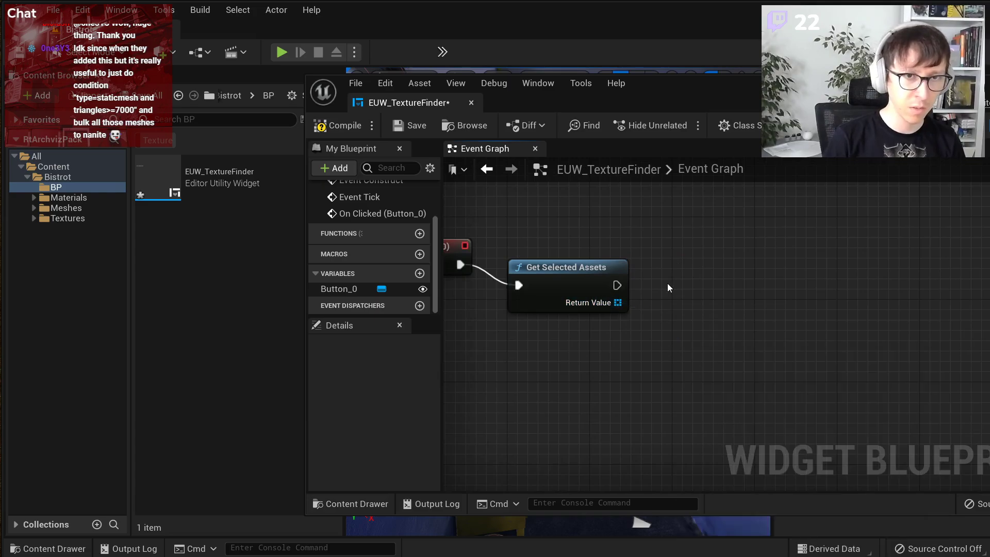
- Search all blueprint actions for "for each" and check the list through to its end for an array loop
{"action": "right_click", "coordinate": [667, 283]}
{"action": "type", "text": "for each"}
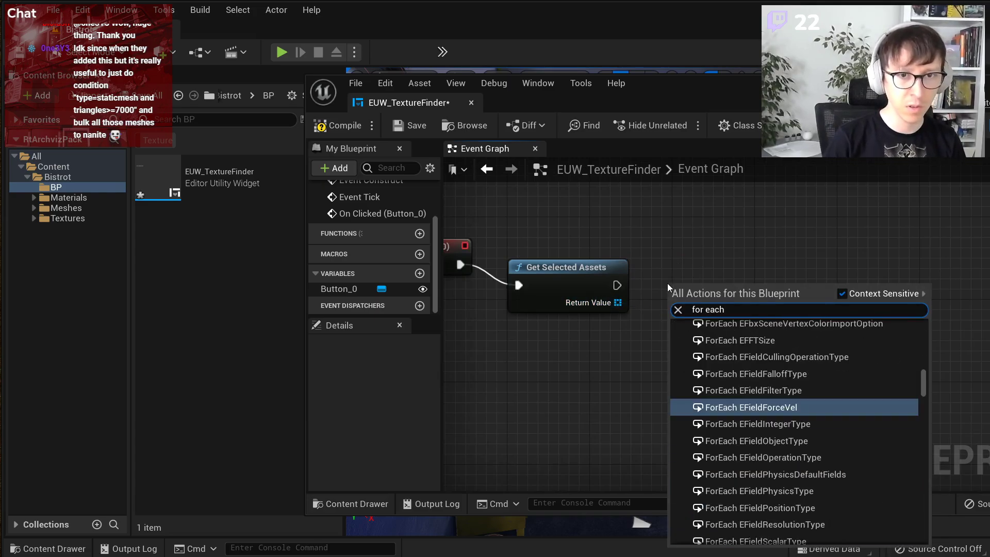
{"action": "scroll", "coordinate": [779, 352], "scroll_direction": "up", "scroll_amount": 10}
{"action": "left_click_drag", "start_coordinate": [919, 366], "coordinate": [924, 531]}
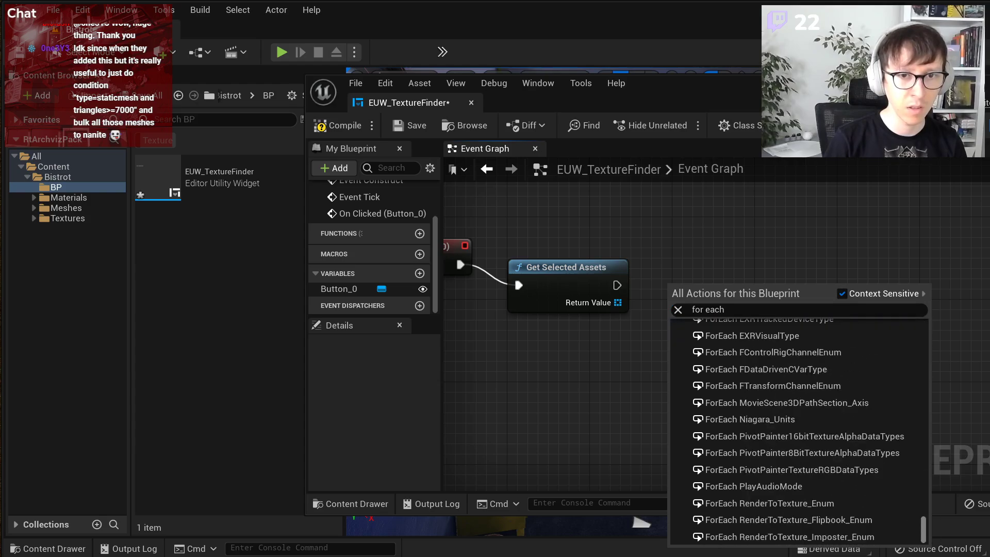
{"action": "left_click", "coordinate": [698, 250]}
- Repeat the "for each" search in an empty area of the graph and check the beginning of the list
{"action": "right_click_drag", "start_coordinate": [645, 274], "coordinate": [772, 253]}
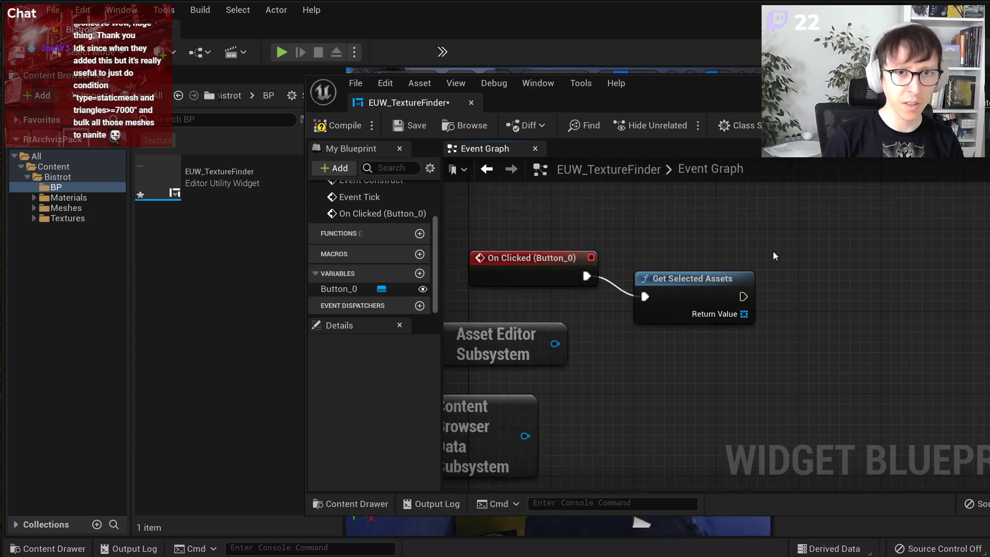
{"action": "right_click", "coordinate": [773, 255]}
{"action": "type", "text": "for each"}
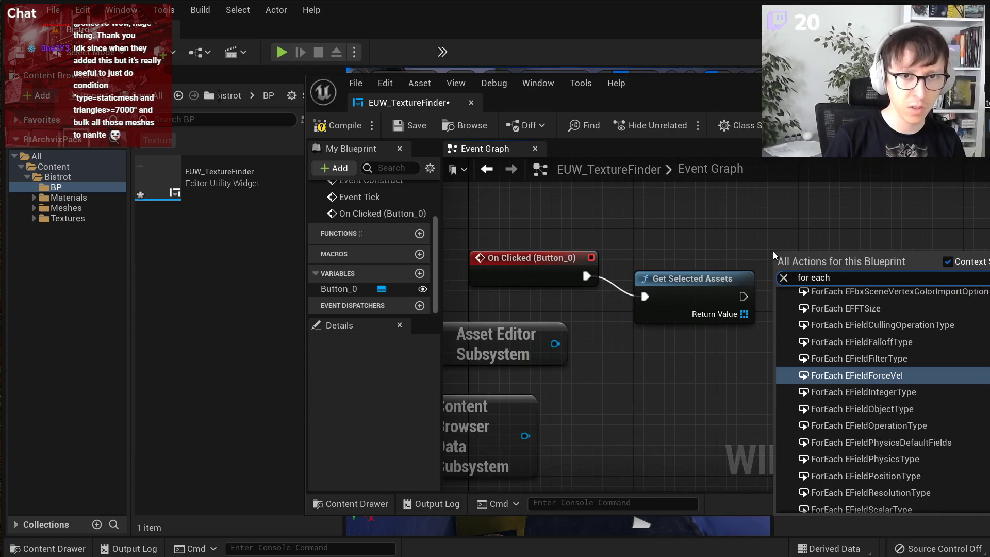
{"action": "left_click_drag", "start_coordinate": [989, 343], "coordinate": [989, 299]}
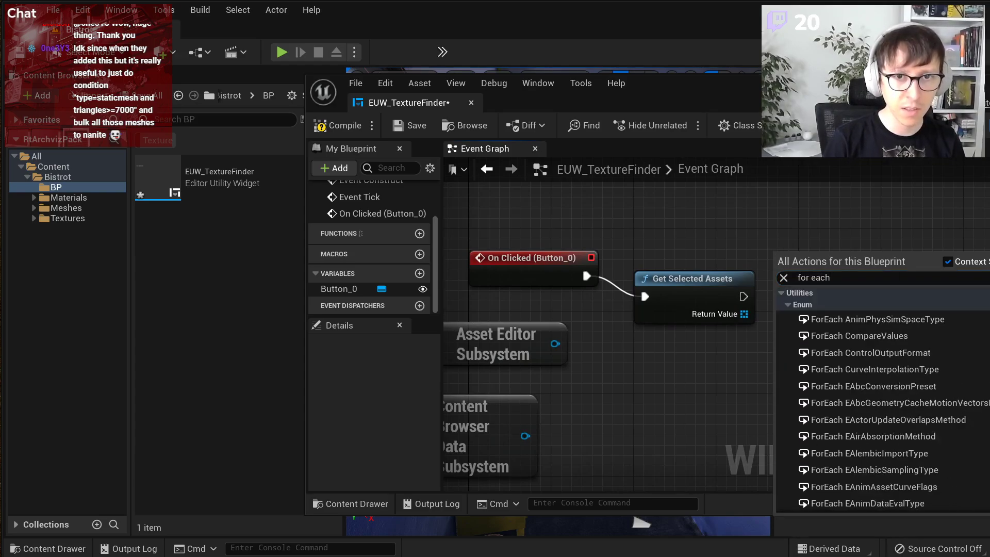
{"action": "left_click", "coordinate": [700, 345]}
- Reposition the blueprint editor window and search for "for each" among the actions for the Get Selected Assets Return Value
{"action": "left_click_drag", "start_coordinate": [719, 315], "coordinate": [804, 312]}
{"action": "type", "text": "for"}
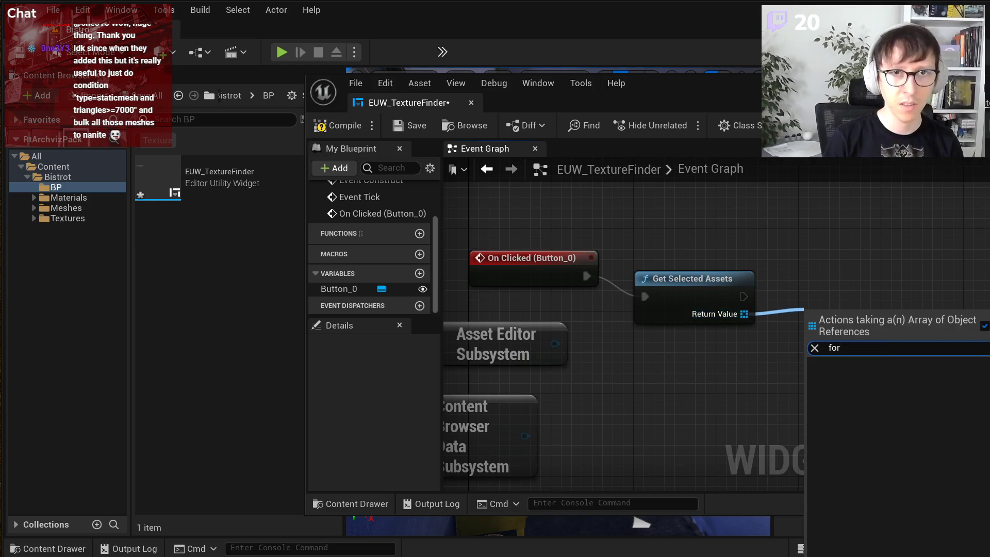
{"action": "left_click_drag", "start_coordinate": [779, 99], "coordinate": [602, 64]}
{"action": "left_click_drag", "start_coordinate": [567, 279], "coordinate": [635, 281]}
{"action": "type", "text": "for eachg"}
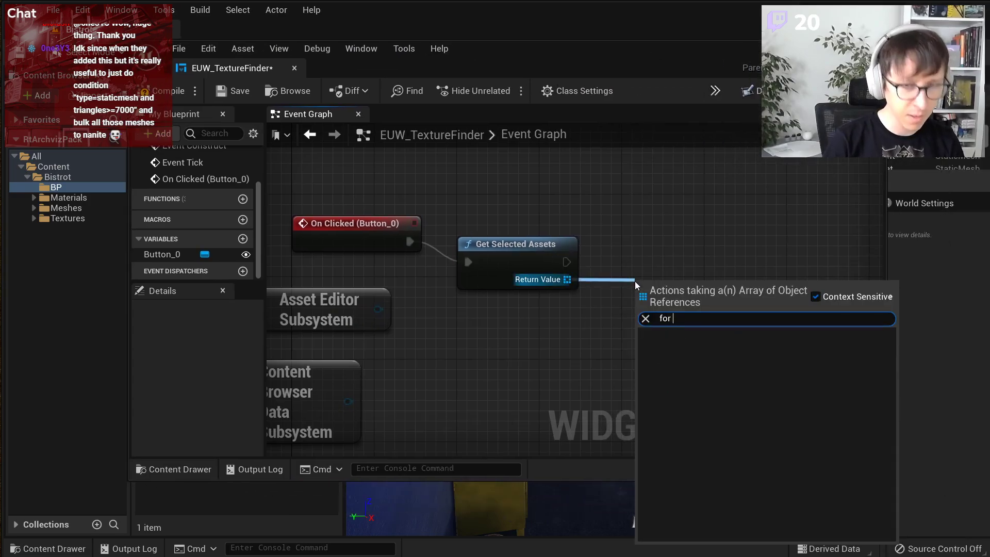
{"action": "key", "text": "ctrl+a"}
{"action": "key", "text": "BackSpace"}
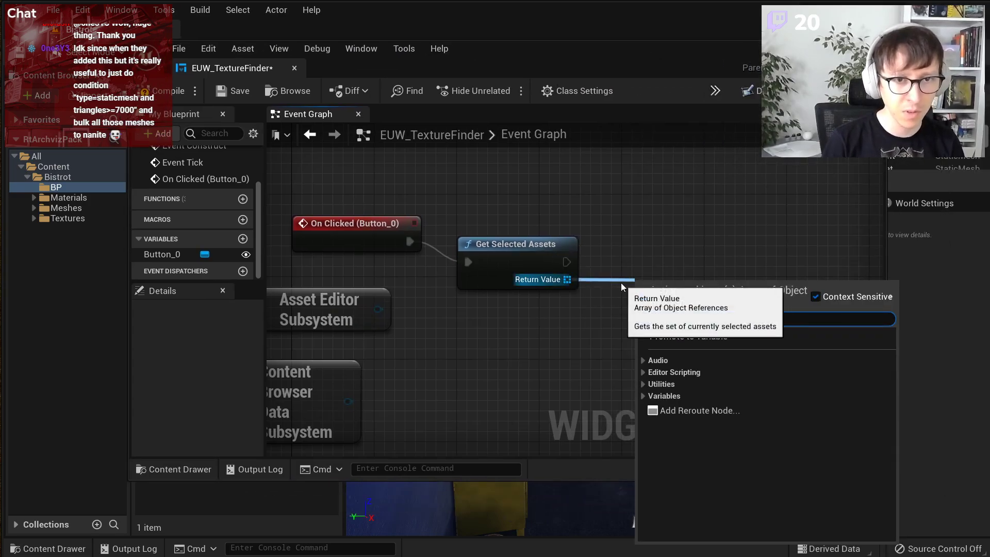
- Search all blueprint actions for "branch" to find the category holding flow nodes, then dismiss the list
{"action": "left_click", "coordinate": [635, 215]}
{"action": "right_click", "coordinate": [635, 216]}
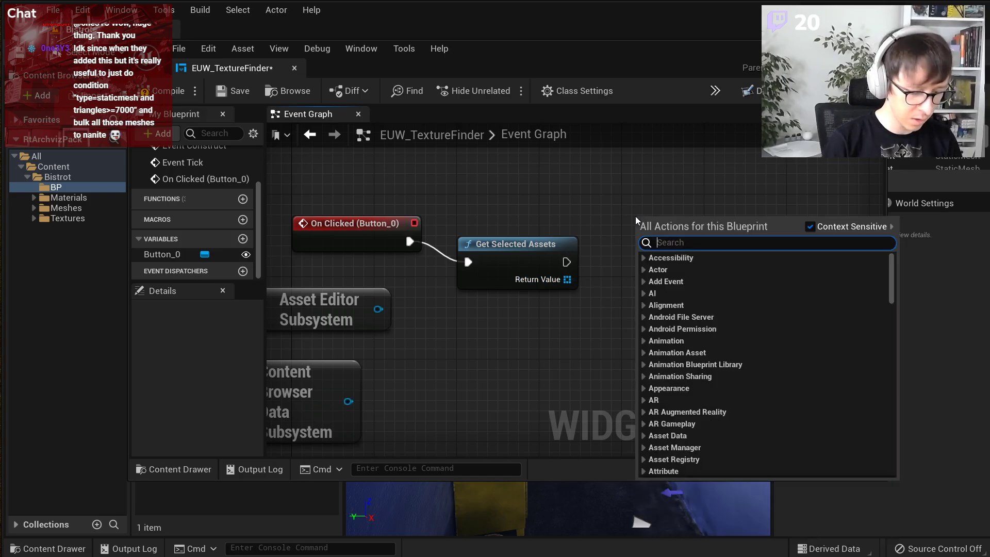
{"action": "type", "text": "branch"}
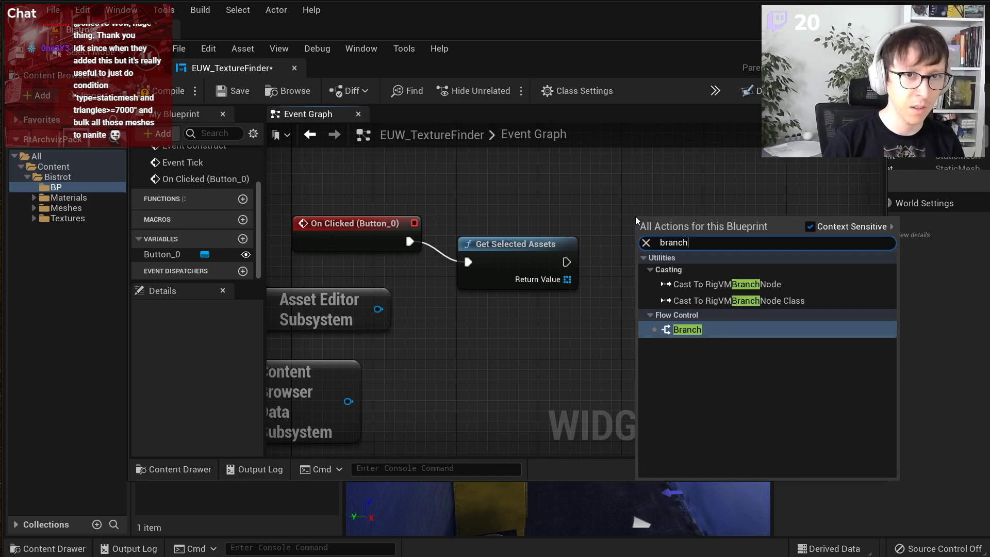
{"action": "key", "text": "ctrl+a"}
{"action": "key", "text": "BackSpace"}
{"action": "key", "text": "Escape"}
- Search the blueprint's actions for "flow control" and check that category for a loop node
{"action": "right_click", "coordinate": [622, 211]}
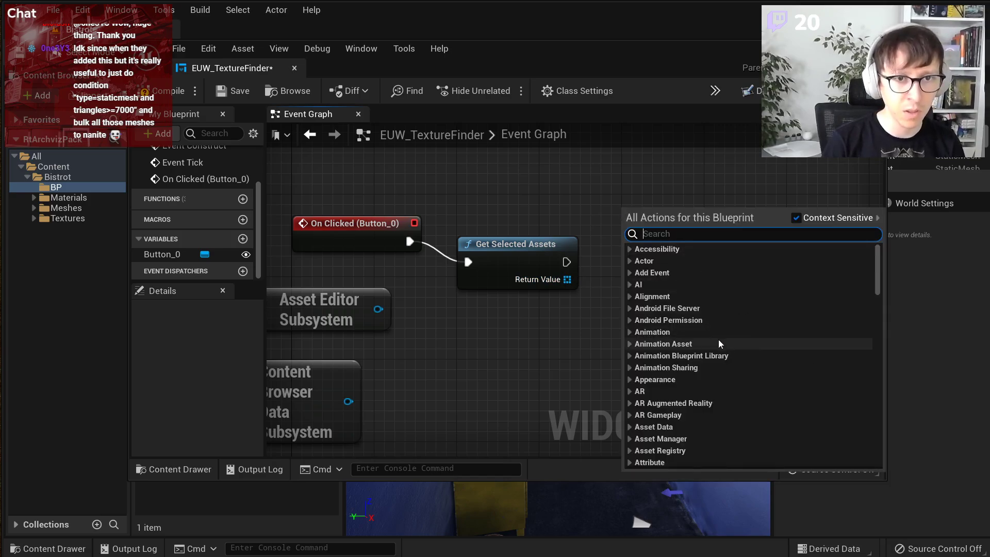
{"action": "scroll", "coordinate": [710, 339], "scroll_direction": "down", "scroll_amount": 10}
{"action": "scroll", "coordinate": [705, 342], "scroll_direction": "down", "scroll_amount": 5}
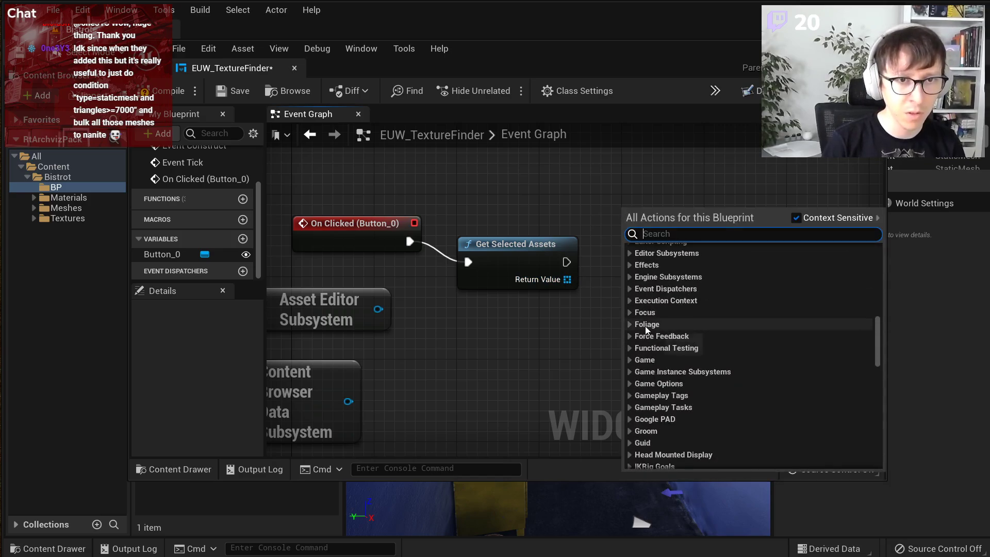
{"action": "type", "text": "flow control"}
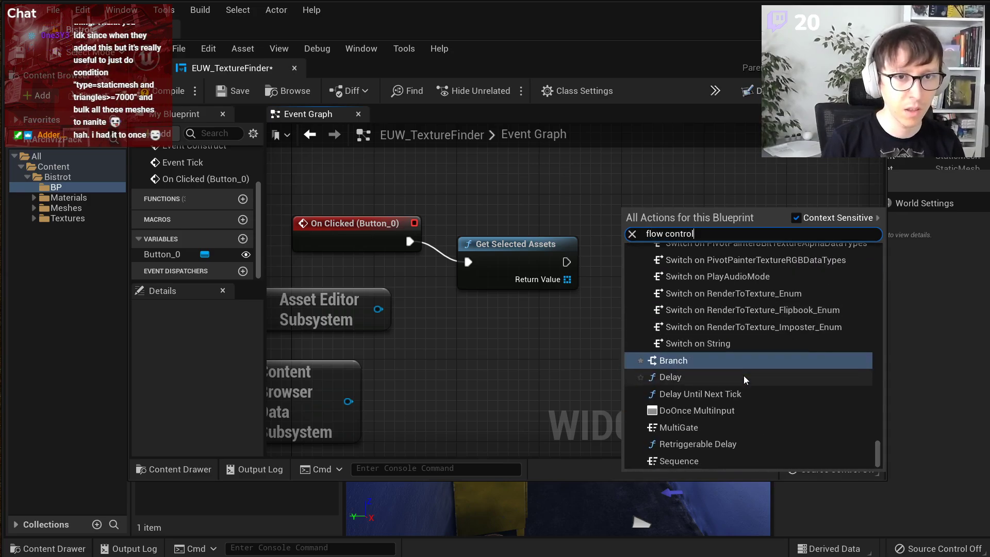
{"action": "left_click", "coordinate": [875, 448]}
{"action": "mouse_move", "coordinate": [873, 437]}
{"action": "left_mouse_down"}
{"action": "mouse_move", "coordinate": [866, 239]}
{"action": "mouse_move", "coordinate": [859, 438]}
{"action": "left_mouse_up"}
{"action": "scroll", "coordinate": [785, 447], "scroll_direction": "up", "scroll_amount": 10}
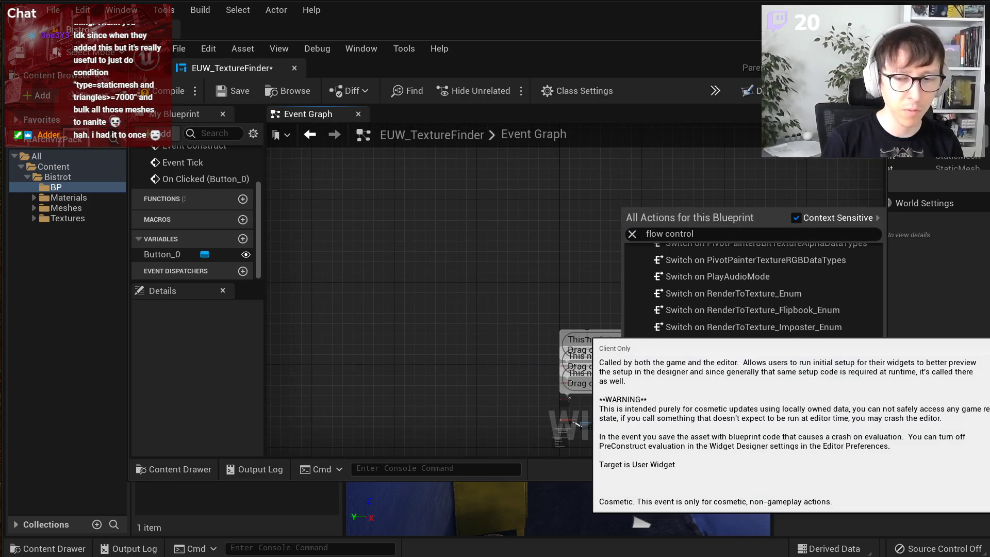
{"action": "right_click_drag", "start_coordinate": [498, 377], "coordinate": [385, 317]}
{"action": "scroll", "coordinate": [436, 377], "scroll_direction": "up", "scroll_amount": 4}
{"action": "scroll", "coordinate": [463, 362], "scroll_direction": "up", "scroll_amount": 5}
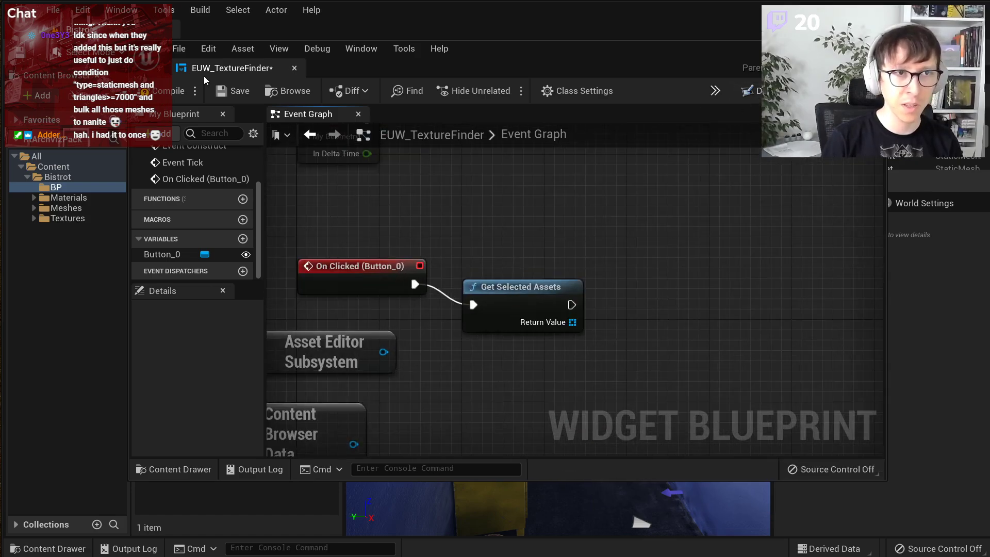
- Save EUW_TextureFinder, close its editor and reopen the widget from the BP folder
{"action": "left_click", "coordinate": [229, 95]}
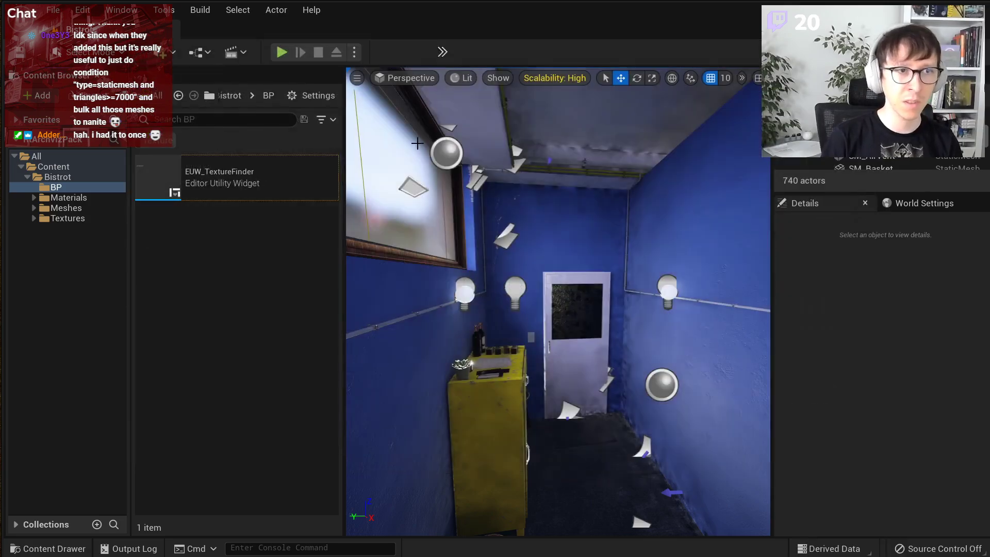
{"action": "left_click", "coordinate": [196, 176]}
{"action": "double_click", "coordinate": [196, 172]}
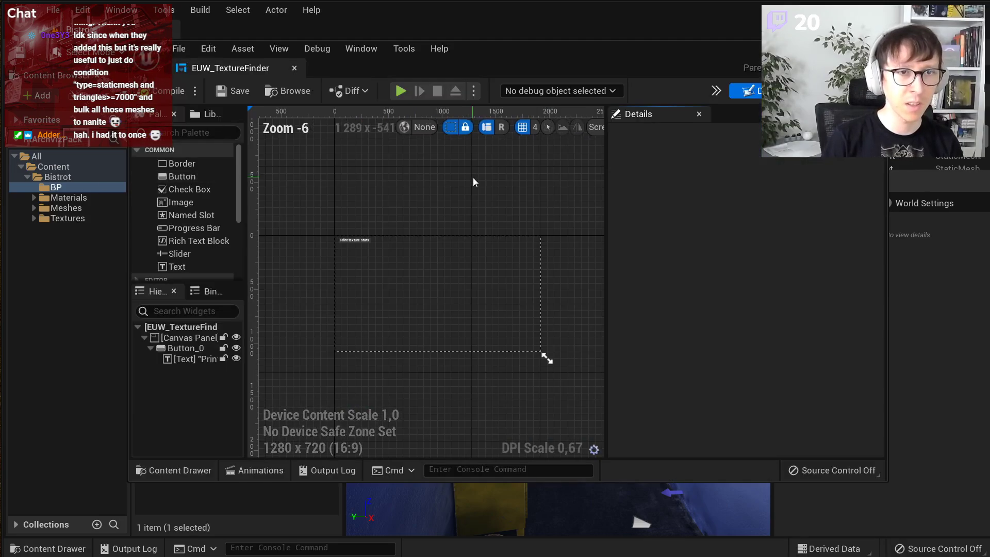
- Select the "Print texture stats" button in the widget designer and go to its On Clicked event in the graph
{"action": "scroll", "coordinate": [359, 243], "scroll_direction": "up", "scroll_amount": 5}
{"action": "left_click", "coordinate": [368, 208]}
{"action": "scroll", "coordinate": [705, 359], "scroll_direction": "down", "scroll_amount": 10}
{"action": "left_click", "coordinate": [773, 376]}
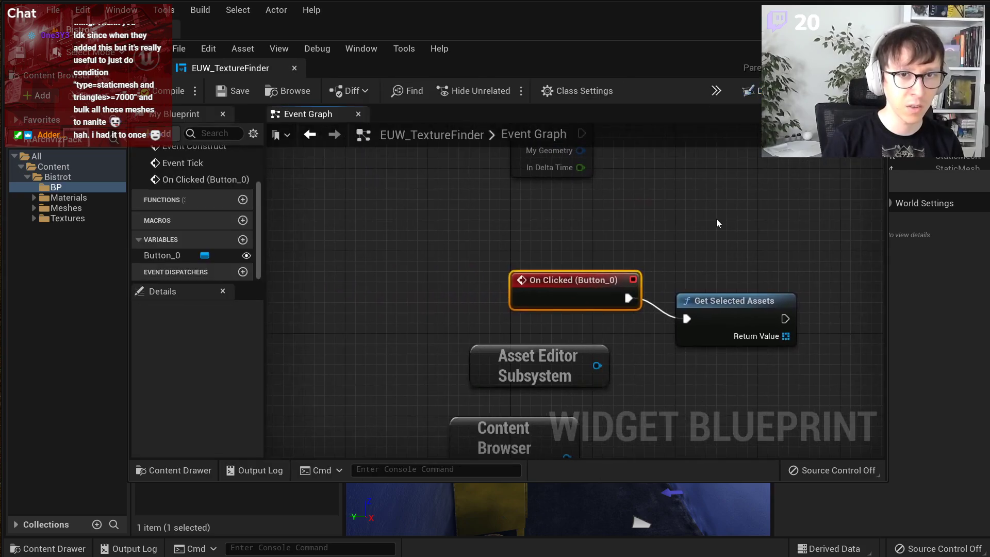
- Search for "for each" again in the reopened widget's Event Graph and check the list from its start
{"action": "right_click", "coordinate": [716, 219]}
{"action": "type", "text": "for each"}
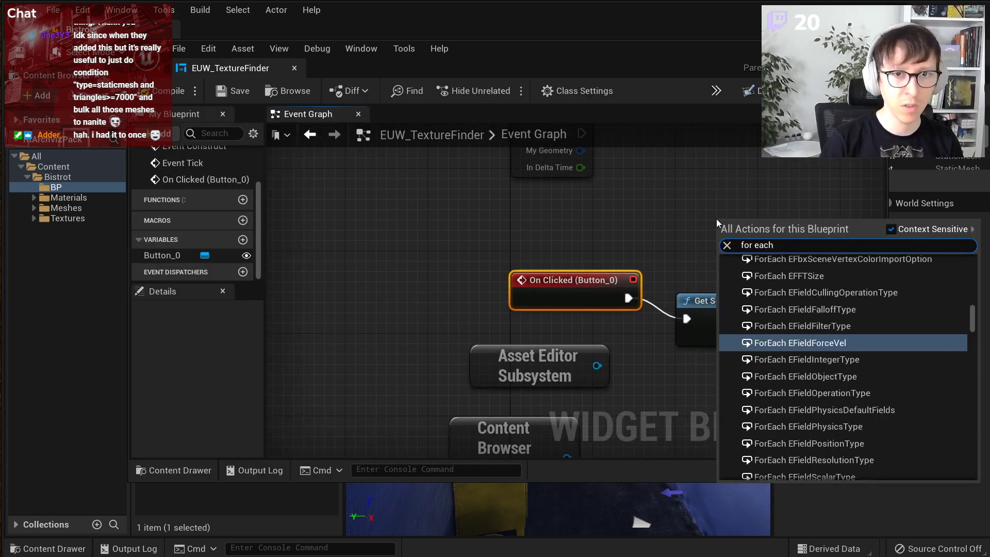
{"action": "scroll", "coordinate": [820, 321], "scroll_direction": "up", "scroll_amount": 10}
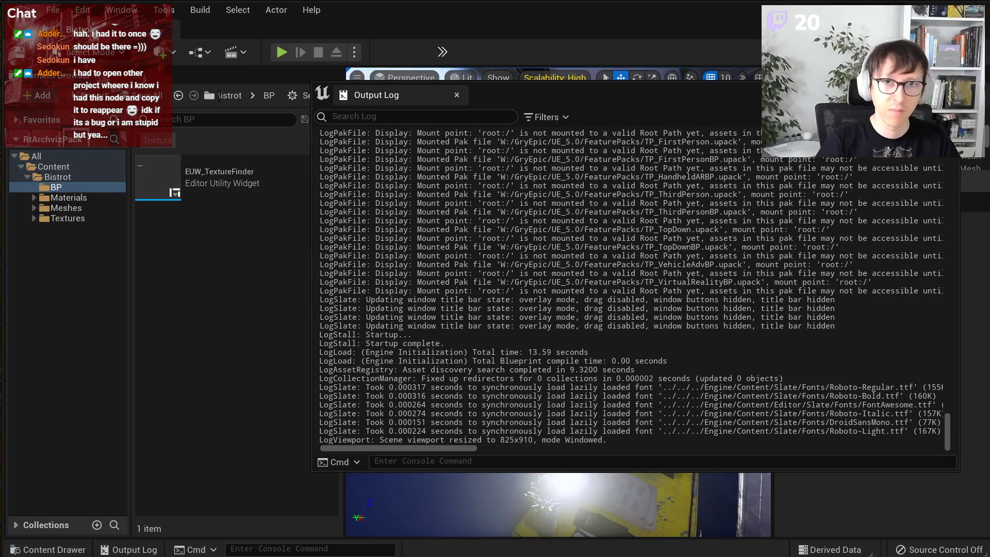
- Close the Output Log window and reopen EUW_TextureFinder from the BP folder
{"action": "left_click", "coordinate": [949, 89]}
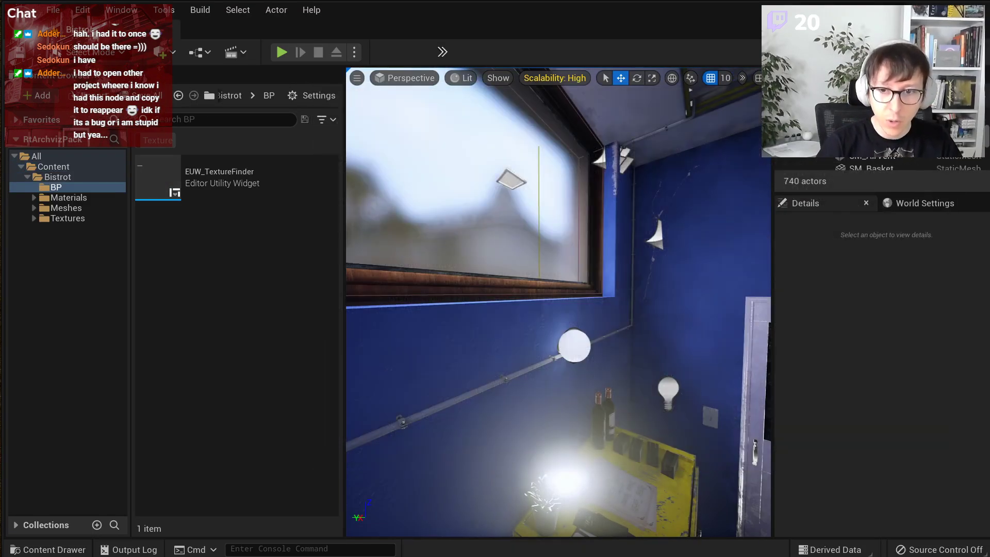
{"action": "right_click_drag", "start_coordinate": [657, 189], "coordinate": [757, 193]}
{"action": "left_click", "coordinate": [238, 172]}
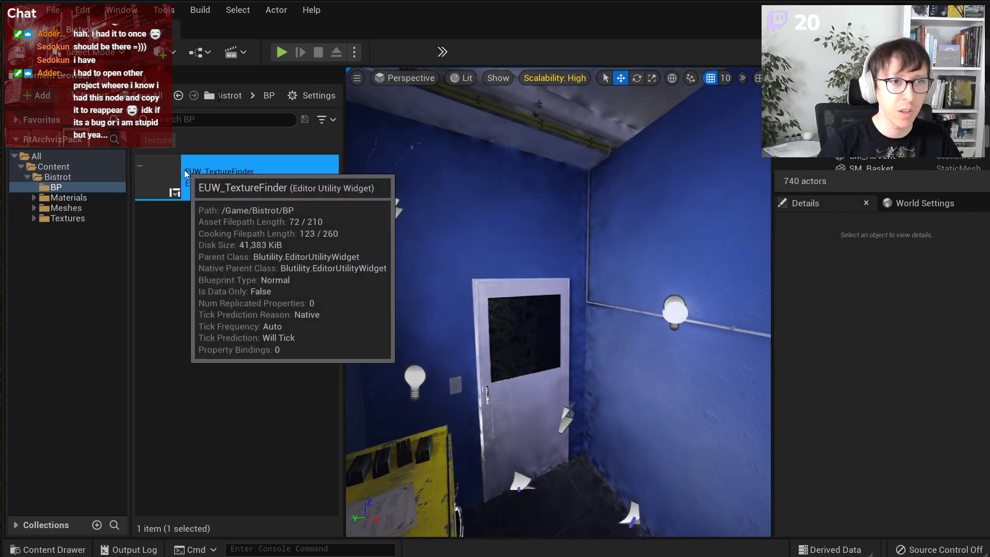
{"action": "double_click", "coordinate": [239, 172]}
- Select the "Print texture stats" button in the designer and go to its On Clicked event in the graph
{"action": "scroll", "coordinate": [388, 222], "scroll_direction": "up", "scroll_amount": 5}
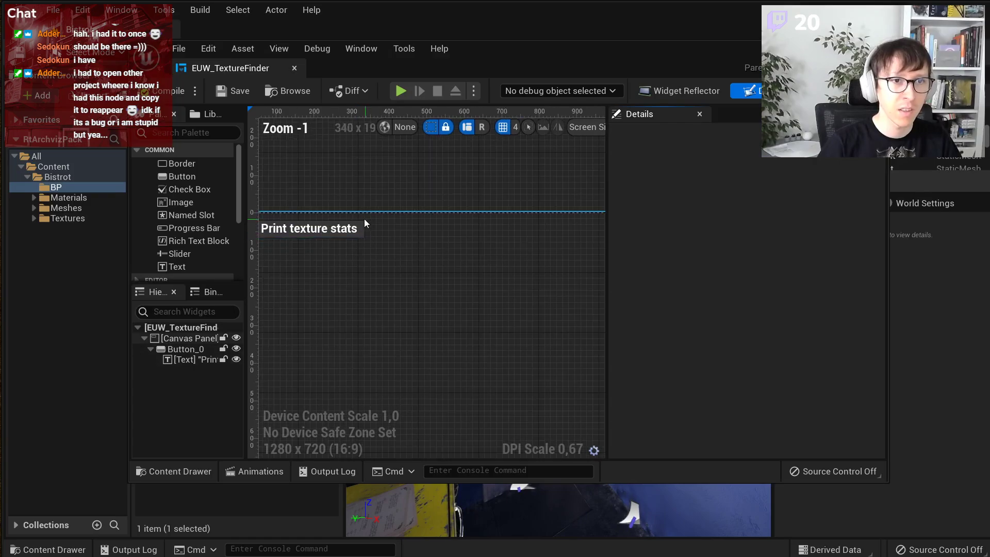
{"action": "left_click", "coordinate": [360, 220]}
{"action": "left_click", "coordinate": [364, 234]}
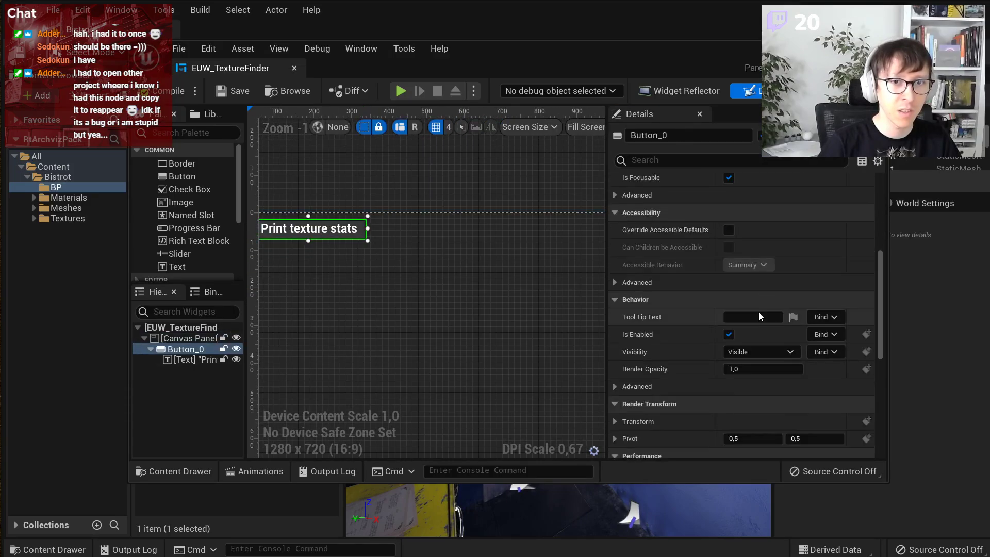
{"action": "scroll", "coordinate": [760, 312], "scroll_direction": "down", "scroll_amount": 10}
{"action": "left_click", "coordinate": [771, 378]}
- Try adding a ForEach EFieldForceVel node beside the On Clicked event, and delete it again
{"action": "right_click", "coordinate": [586, 232]}
{"action": "type", "text": "for each"}
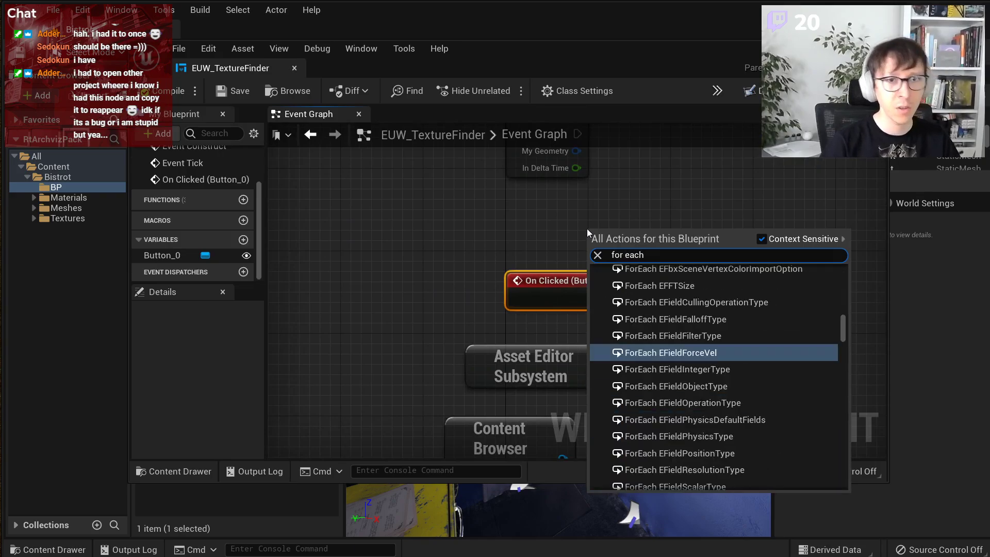
{"action": "left_click", "coordinate": [647, 350]}
{"action": "right_click_drag", "start_coordinate": [663, 250], "coordinate": [451, 250]}
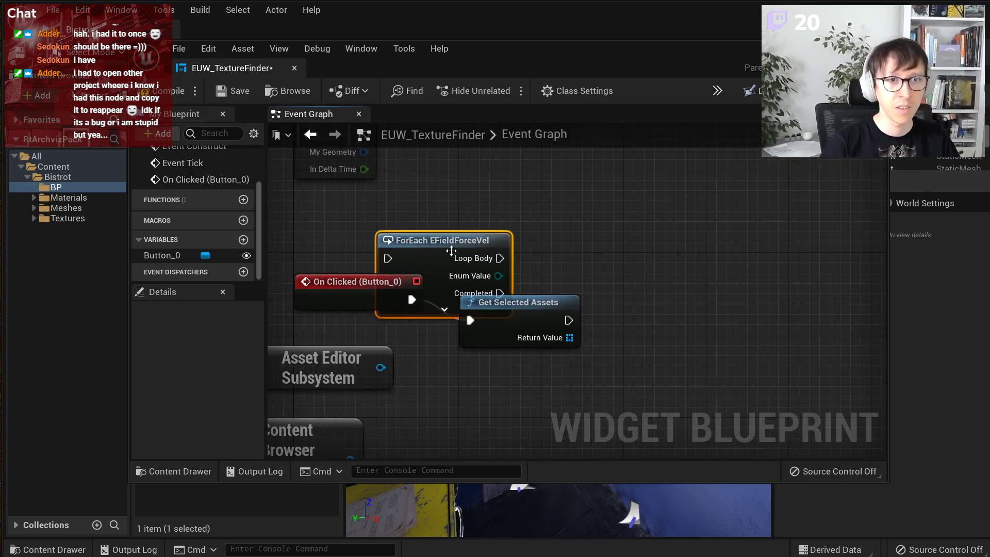
{"action": "left_click_drag", "start_coordinate": [451, 250], "coordinate": [637, 219]}
{"action": "key", "text": "Delete"}
- Look through the blueprint's actions for "for each" once more, and save EUW_TextureFinder
{"action": "right_click", "coordinate": [525, 229]}
{"action": "type", "text": "for"}
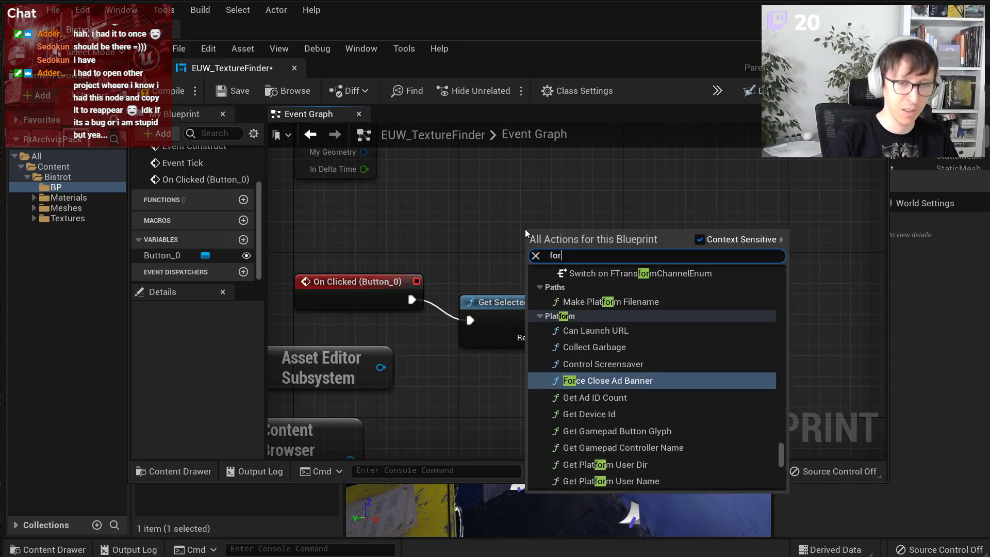
{"action": "type", "text": " each"}
{"action": "scroll", "coordinate": [776, 388], "scroll_direction": "down", "scroll_amount": 5}
{"action": "left_click_drag", "start_coordinate": [776, 388], "coordinate": [790, 243]}
{"action": "left_click", "coordinate": [739, 187]}
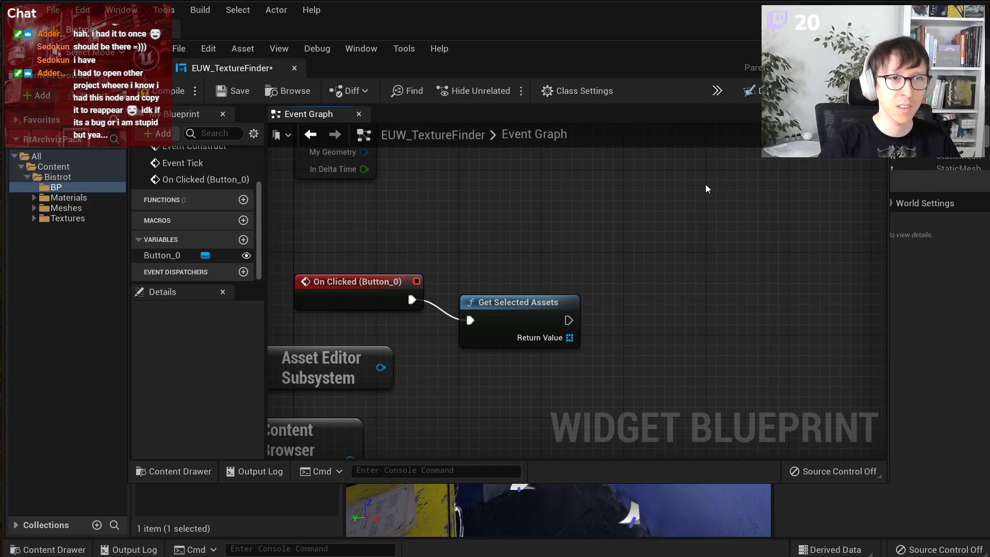
{"action": "left_click", "coordinate": [222, 92]}
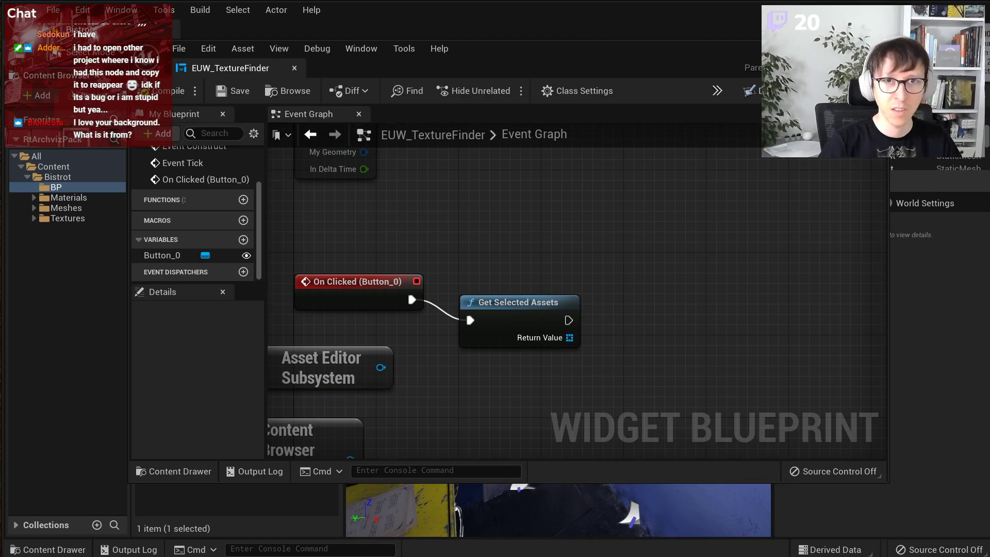
- Show the desktop wallpaper and return to the widget's Event Graph
{"action": "key", "text": "alt+Tab"}
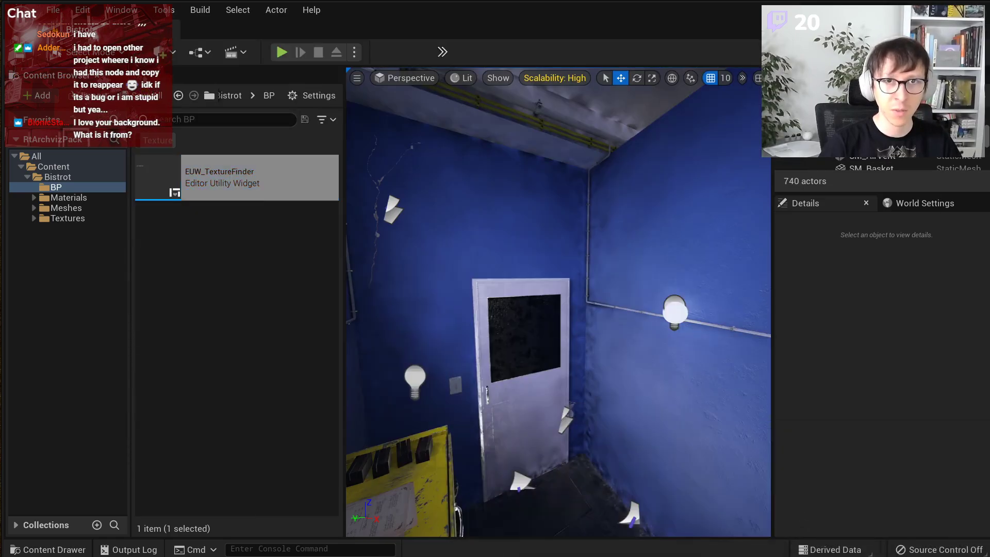
{"action": "key", "text": "super+d"}
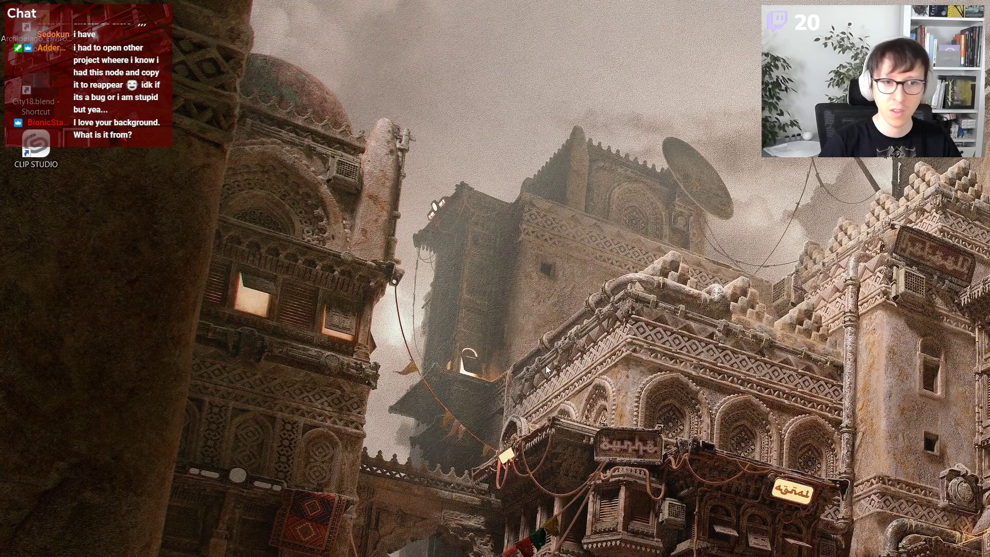
{"action": "right_click", "coordinate": [443, 413]}
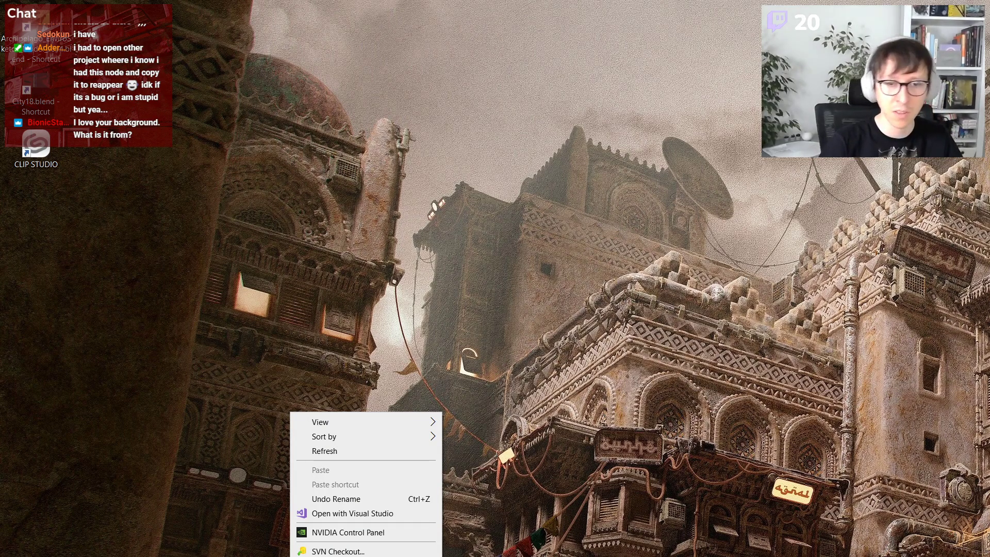
{"action": "key", "text": "Escape"}
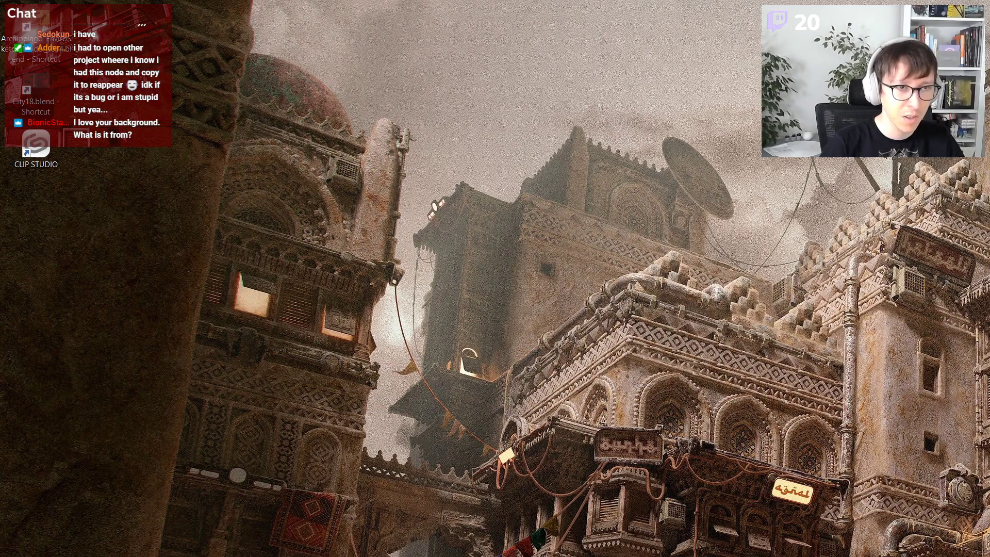
{"action": "key", "text": "super+d"}
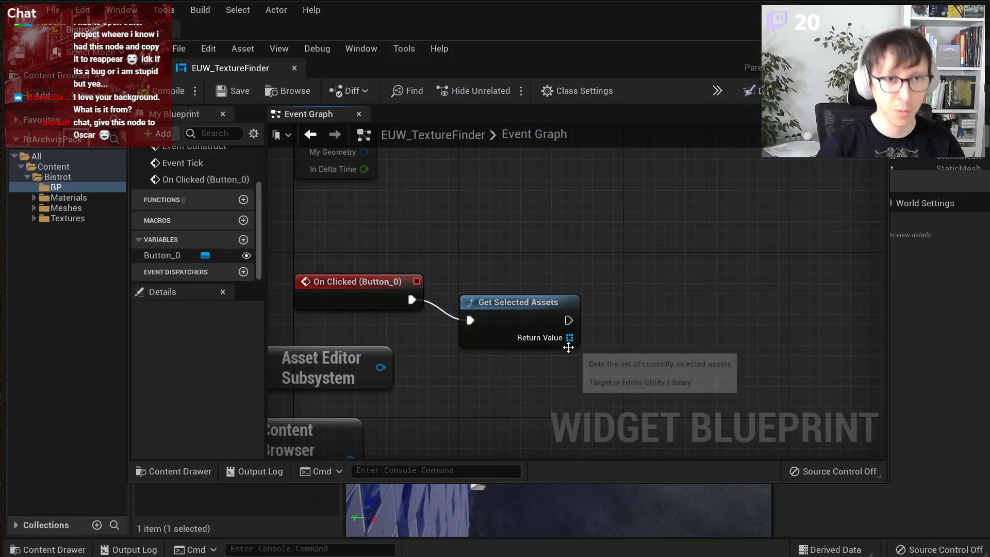
- Add an array GET node from the Return Value of Get Selected Assets
{"action": "left_click_drag", "start_coordinate": [569, 337], "coordinate": [652, 338]}
{"action": "type", "text": "get"}
{"action": "key", "text": "Return"}
{"action": "left_click", "coordinate": [676, 300]}
{"action": "right_click_drag", "start_coordinate": [695, 286], "coordinate": [637, 260]}
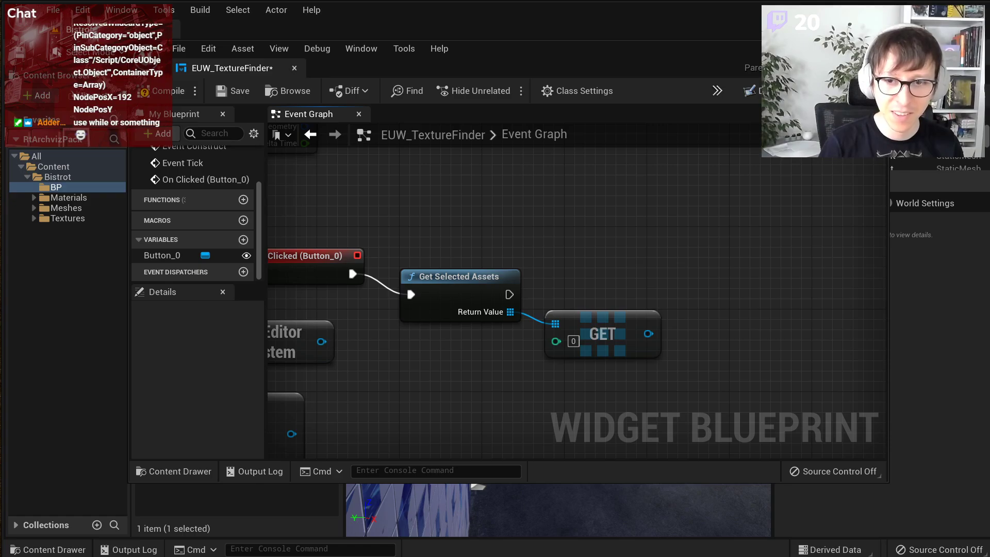
{"action": "right_click_drag", "start_coordinate": [559, 235], "coordinate": [504, 235]}
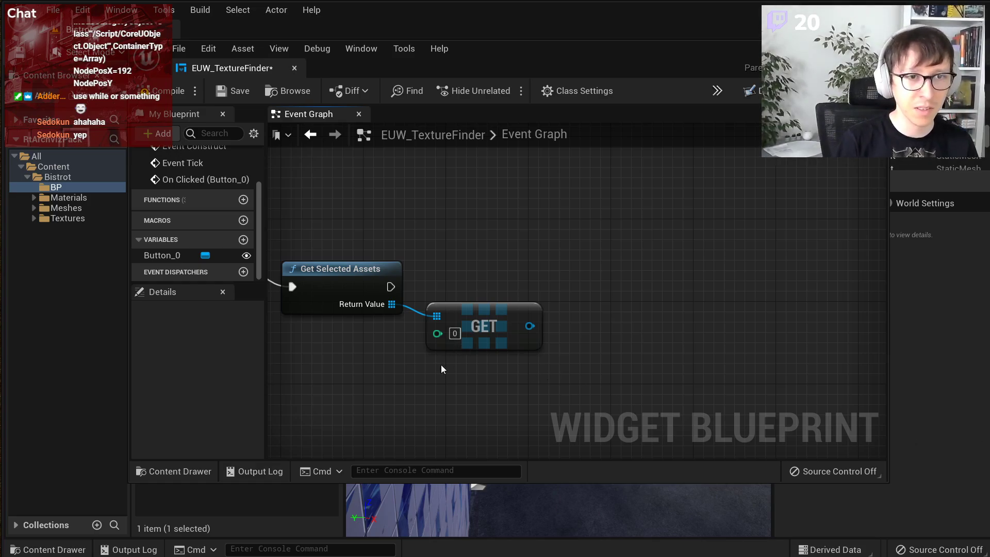
{"action": "right_click_drag", "start_coordinate": [436, 315], "coordinate": [511, 312]}
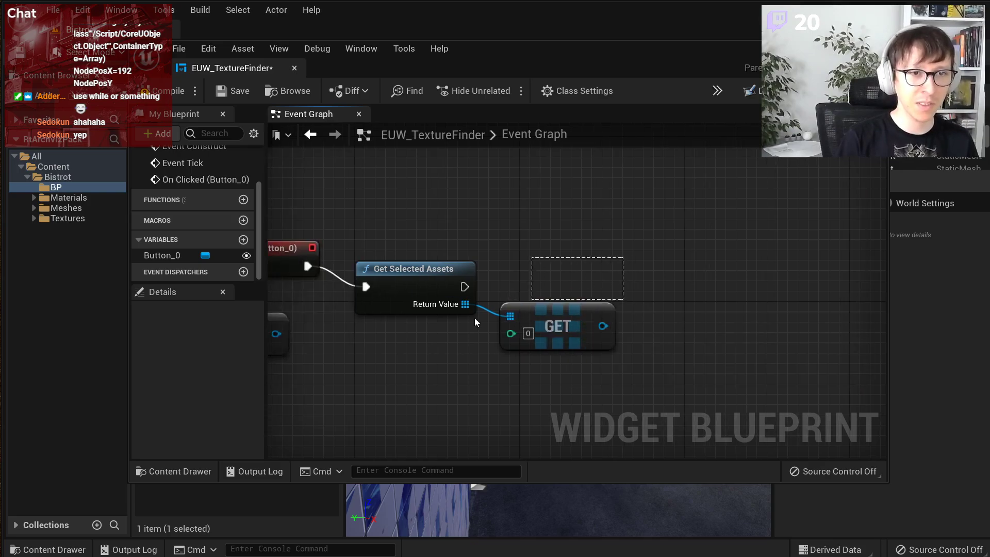
{"action": "right_click_drag", "start_coordinate": [557, 255], "coordinate": [510, 264]}
{"action": "left_click_drag", "start_coordinate": [555, 324], "coordinate": [610, 307]}
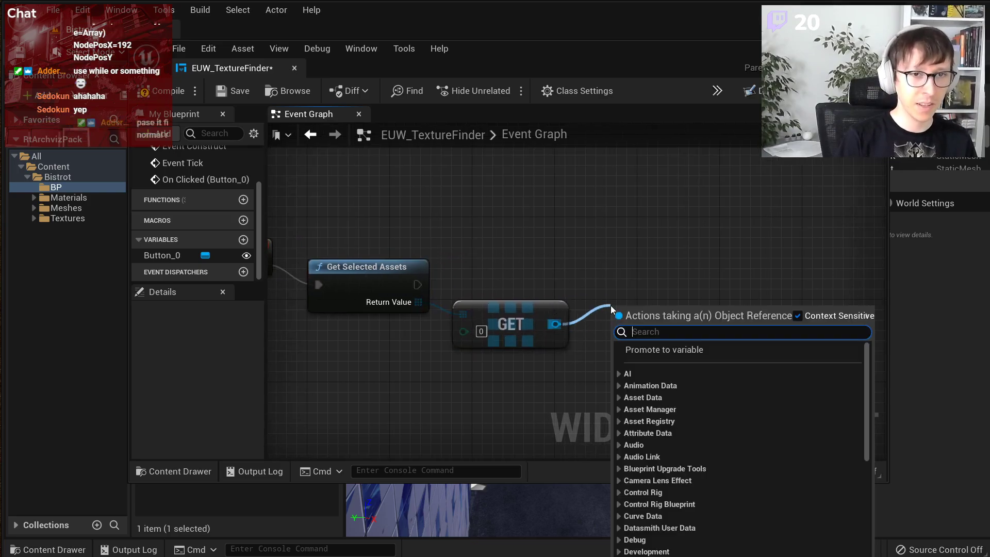
{"action": "type", "text": "cast"}
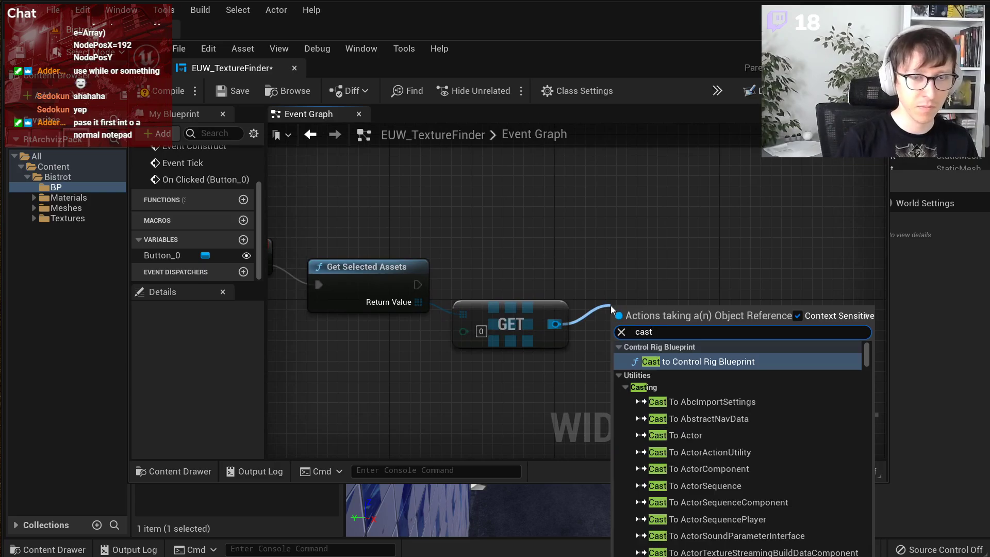
{"action": "key", "text": "BackSpace"}
{"action": "key", "text": "BackSpace"}
{"action": "key", "text": "BackSpace"}
{"action": "key", "text": "BackSpace"}
{"action": "key", "text": "Escape"}
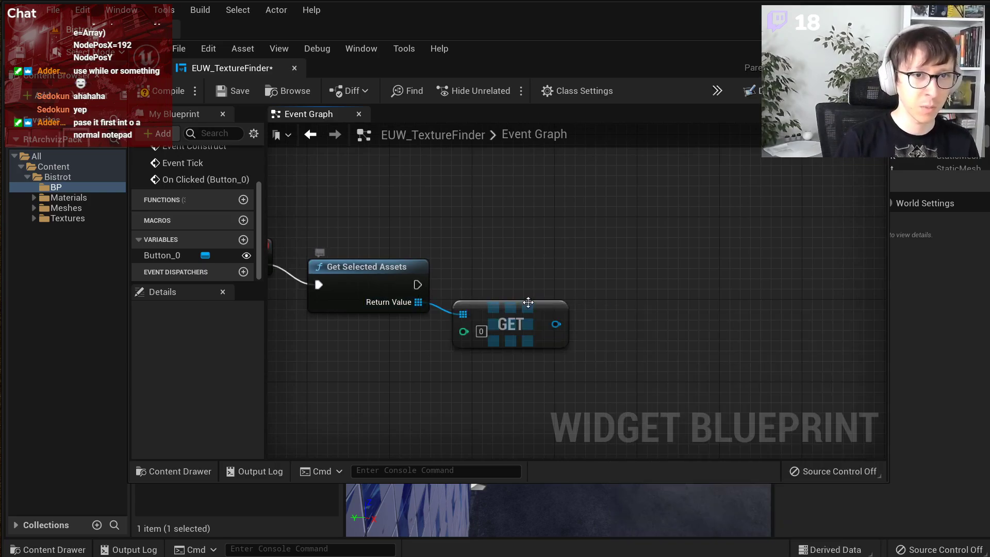
- Add a Load Asset node to the Event Graph and place it above the GET node
{"action": "right_click", "coordinate": [588, 293]}
{"action": "type", "text": "load ass"}
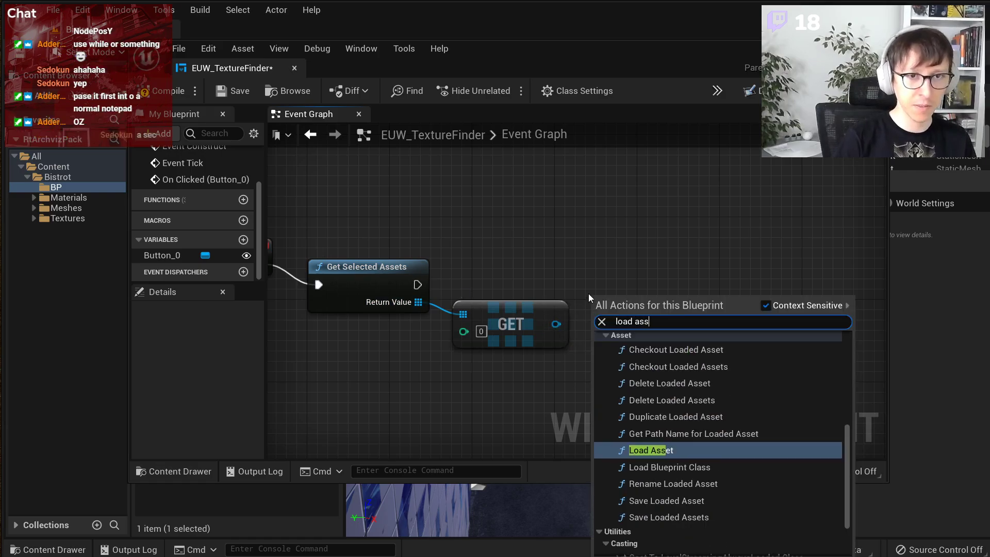
{"action": "type", "text": "et"}
{"action": "key", "text": "Return"}
{"action": "left_click_drag", "start_coordinate": [645, 308], "coordinate": [654, 201]}
- Search the actions available from the GET node's output for "load ass" and dismiss the list
{"action": "left_click_drag", "start_coordinate": [556, 324], "coordinate": [629, 309]}
{"action": "type", "text": "load ass"}
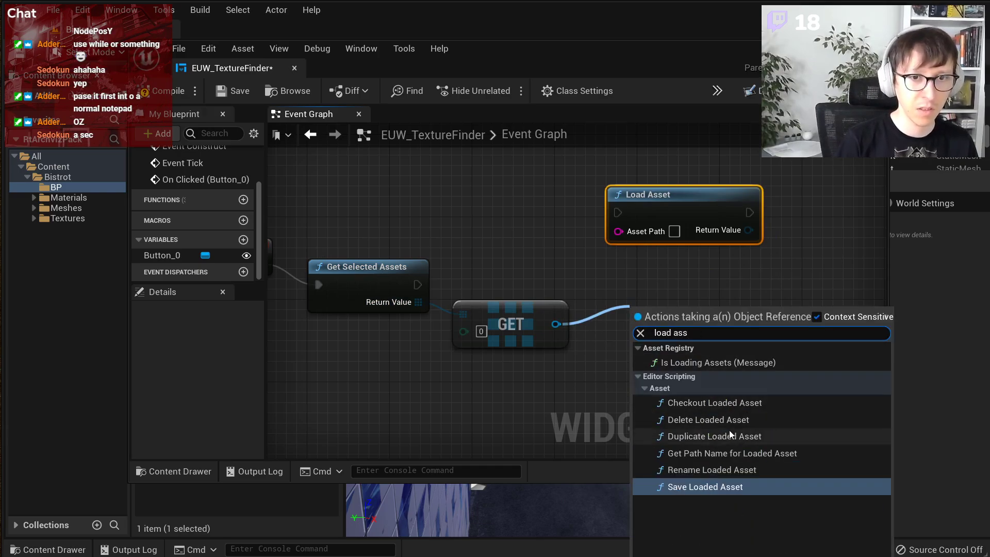
{"action": "left_click", "coordinate": [536, 435]}
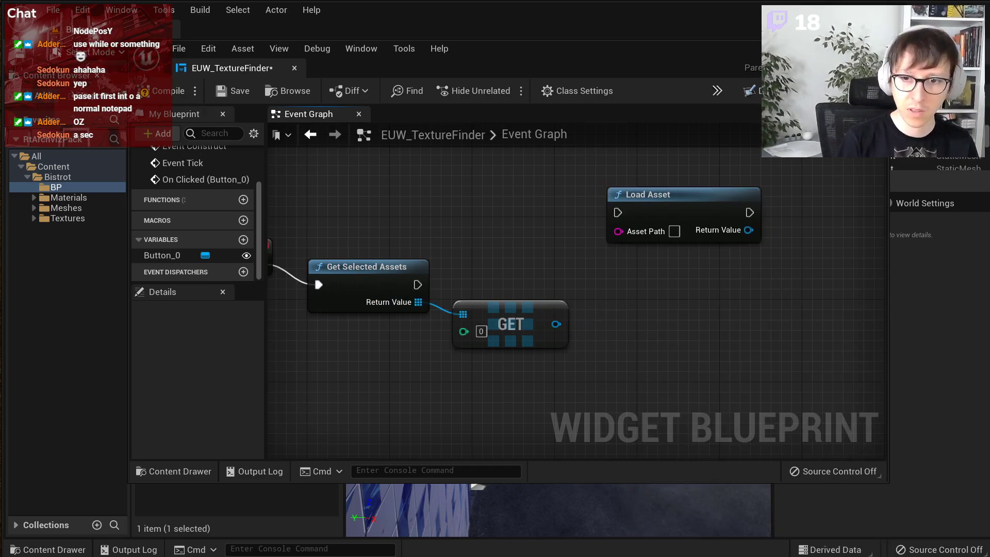
{"action": "left_click_drag", "start_coordinate": [760, 352], "coordinate": [588, 189]}
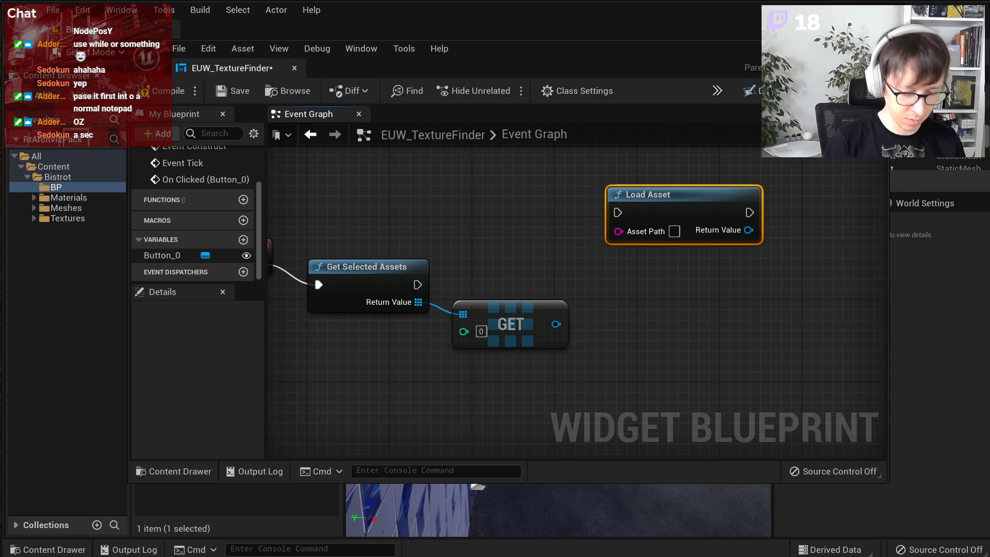
- Paste the ForEachLoop macro node text into Notepad, select all of it and return to the Event Graph
{"action": "left_click_drag", "start_coordinate": [643, 214], "coordinate": [458, 131]}
{"action": "key", "text": "ctrl+v"}
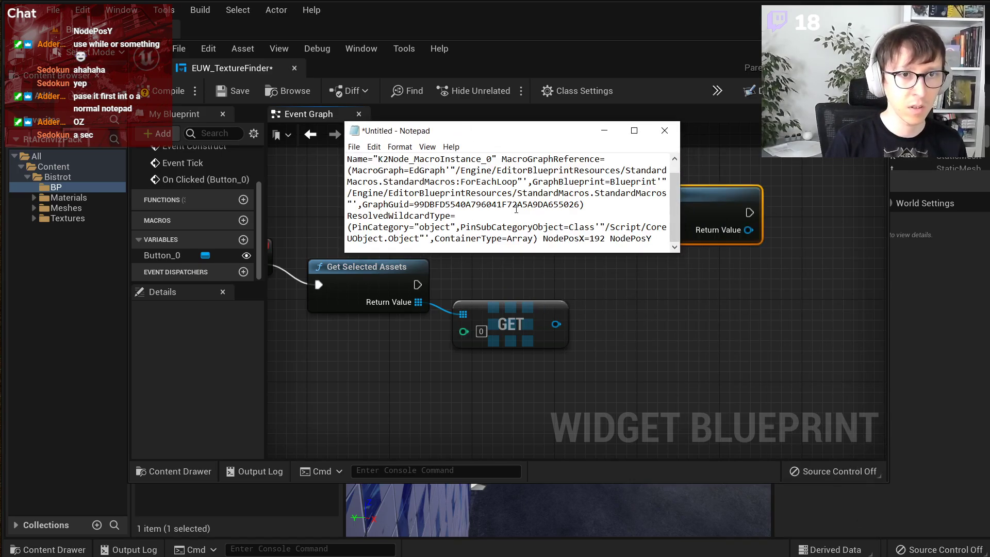
{"action": "scroll", "coordinate": [516, 208], "scroll_direction": "up", "scroll_amount": 1}
{"action": "key", "text": "ctrl+a"}
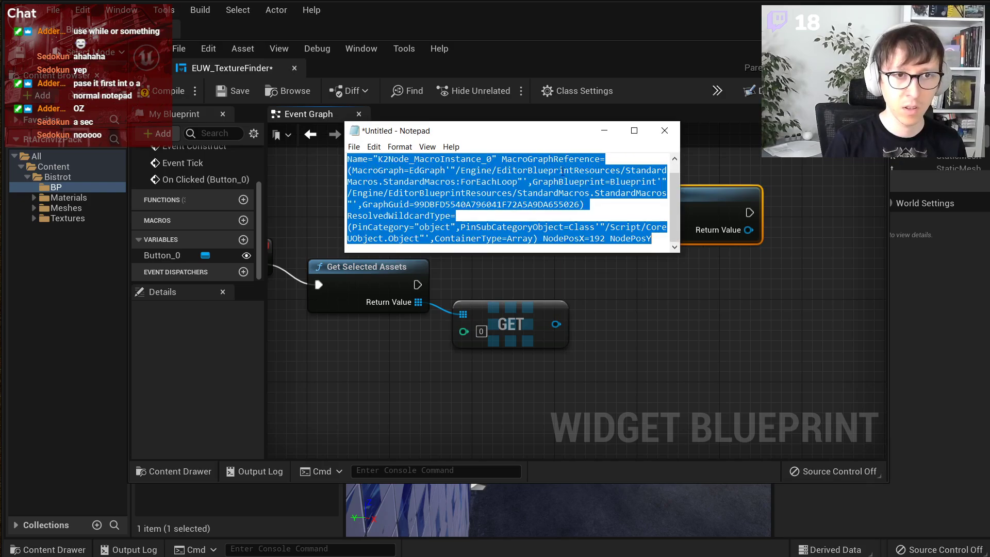
{"action": "left_click", "coordinate": [611, 307]}
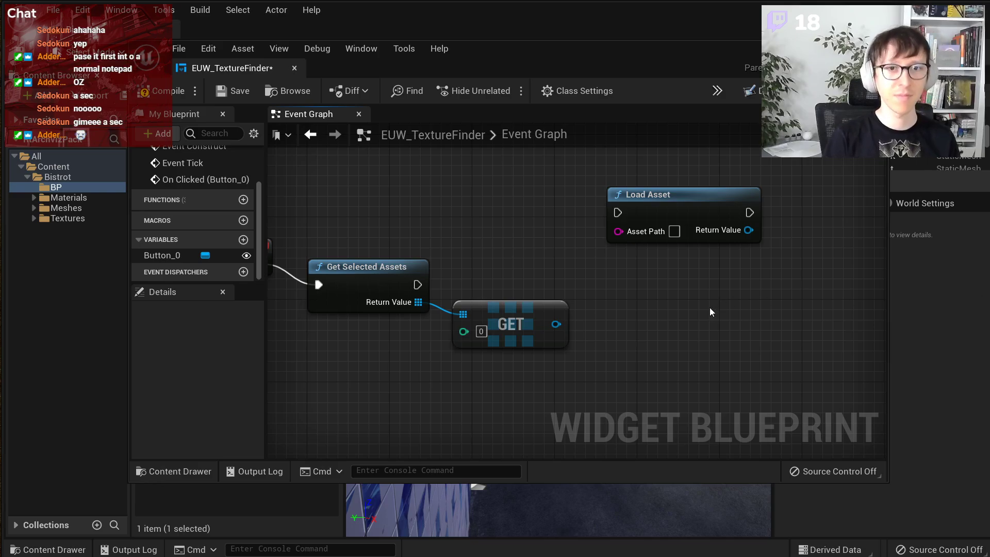
- Search the blueprint's actions for "load objec" and dismiss the list
{"action": "right_click_drag", "start_coordinate": [487, 281], "coordinate": [528, 277]}
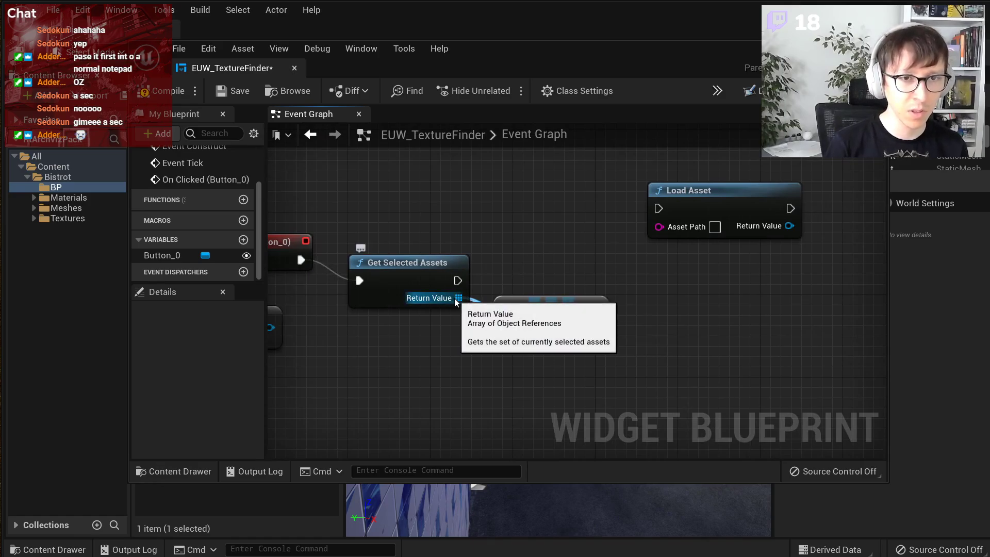
{"action": "right_click", "coordinate": [606, 260]}
{"action": "type", "text": "load objec"}
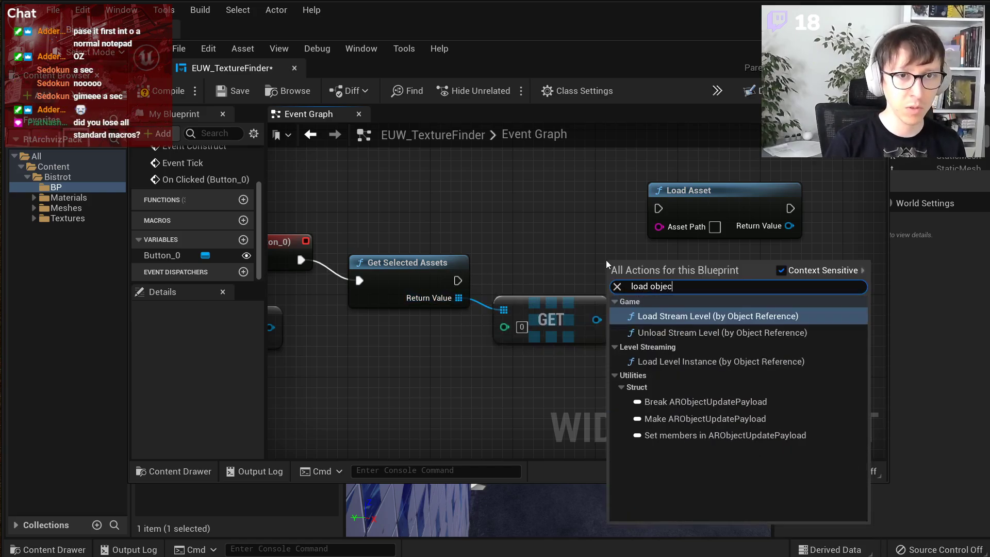
{"action": "right_click_drag", "start_coordinate": [560, 256], "coordinate": [635, 228]}
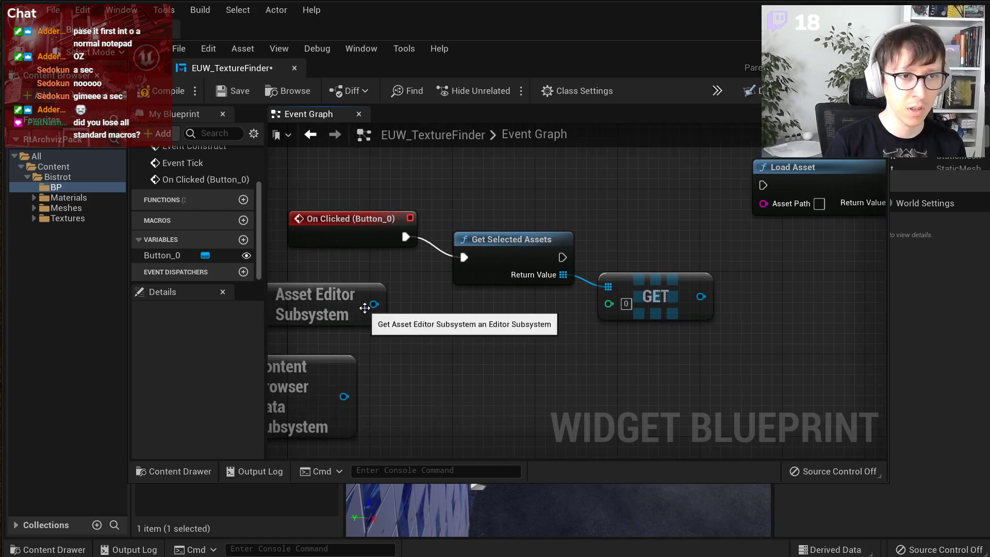
- Search the actions available from the Asset Editor Subsystem node for "load"
{"action": "left_click_drag", "start_coordinate": [376, 300], "coordinate": [454, 328]}
{"action": "type", "text": "load"}
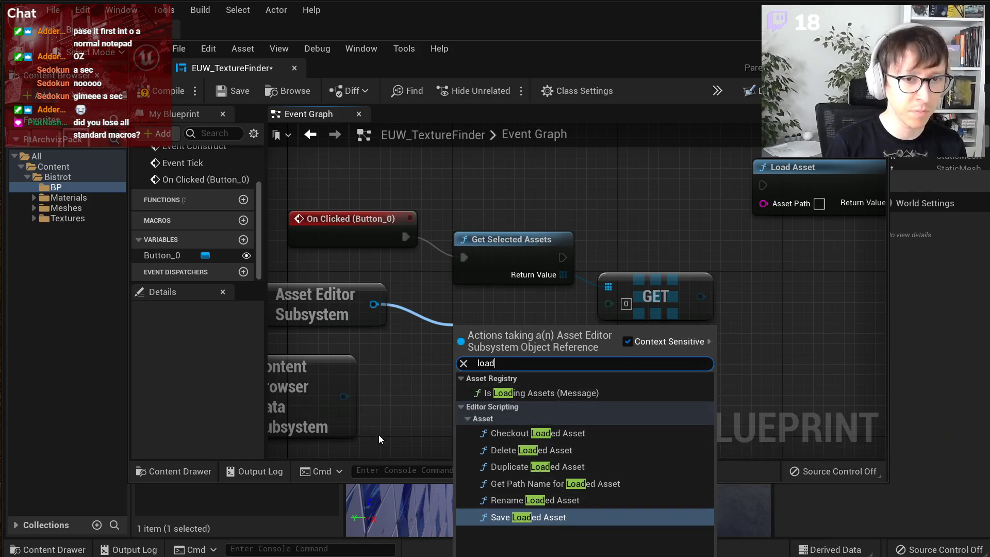
{"action": "right_click_drag", "start_coordinate": [405, 383], "coordinate": [483, 373]}
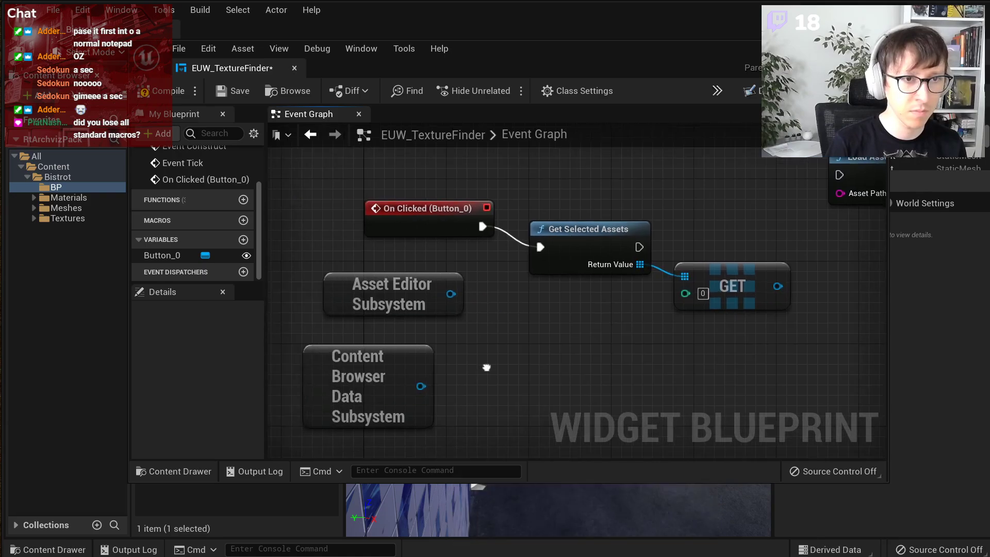
- Search the actions available from the Content Browser Data Subsystem node for "load" and dismiss the list
{"action": "left_click_drag", "start_coordinate": [420, 385], "coordinate": [527, 344]}
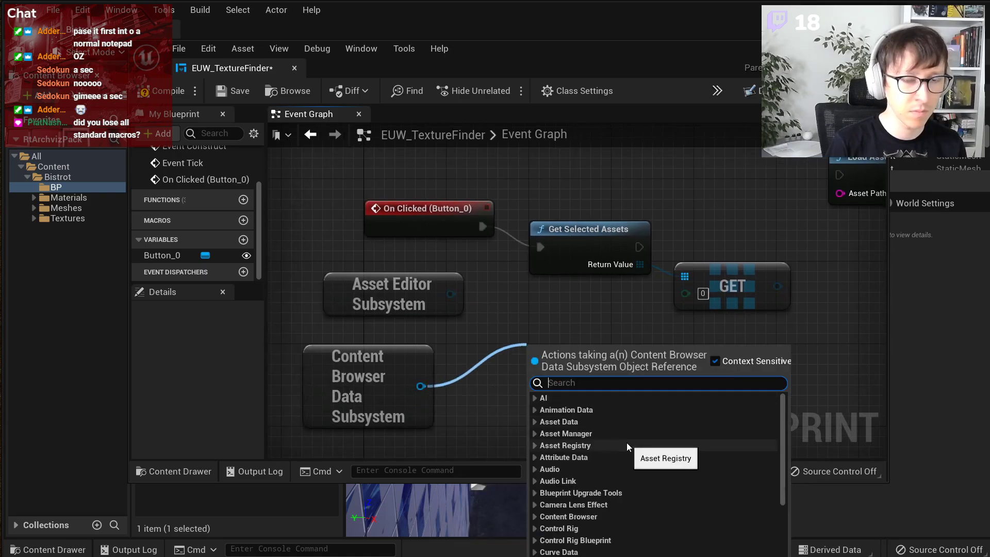
{"action": "type", "text": "load"}
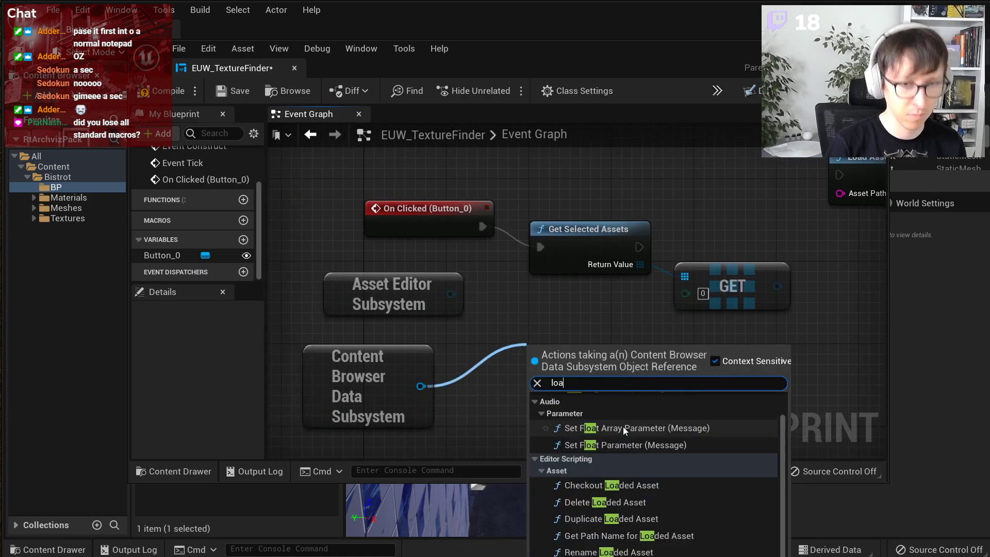
{"action": "key", "text": "ctrl+a"}
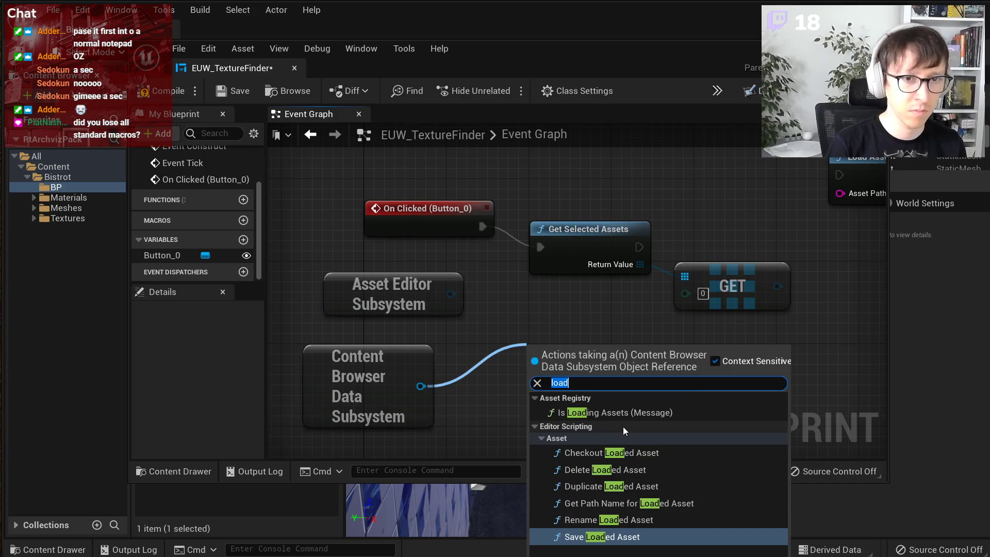
{"action": "key", "text": "BackSpace"}
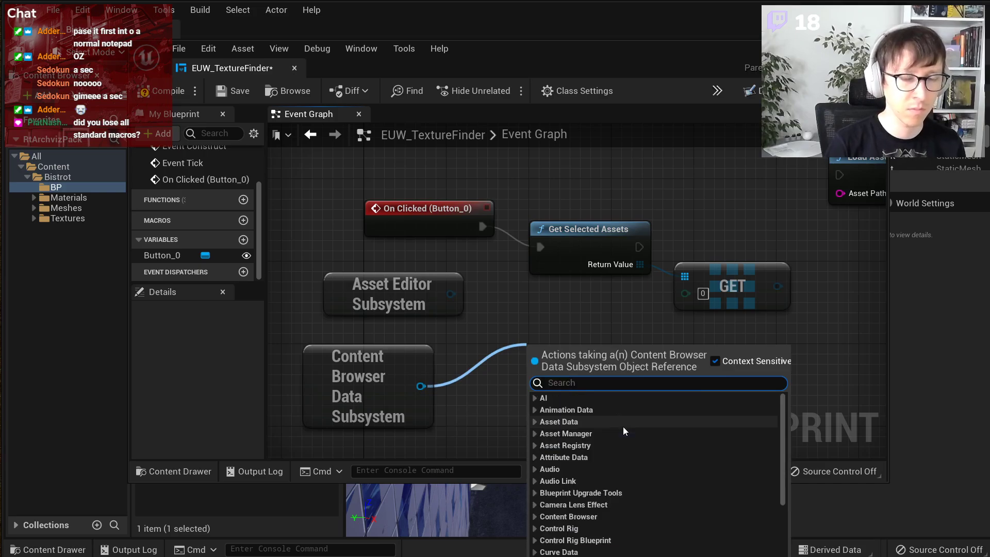
{"action": "left_click", "coordinate": [622, 298]}
- Search the blueprint's actions for "while" and dismiss the list
{"action": "right_click", "coordinate": [558, 308]}
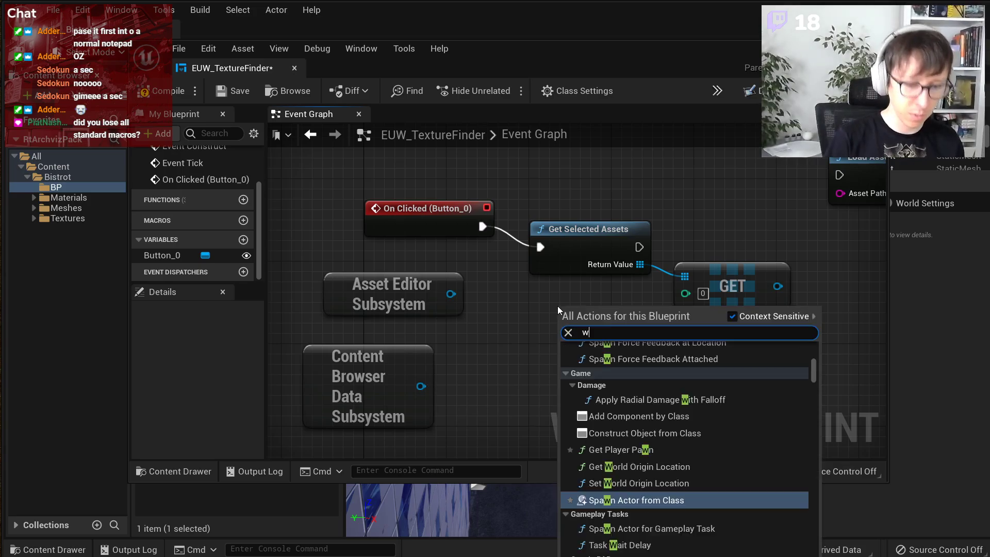
{"action": "type", "text": "while"}
{"action": "key", "text": "ctrl+a"}
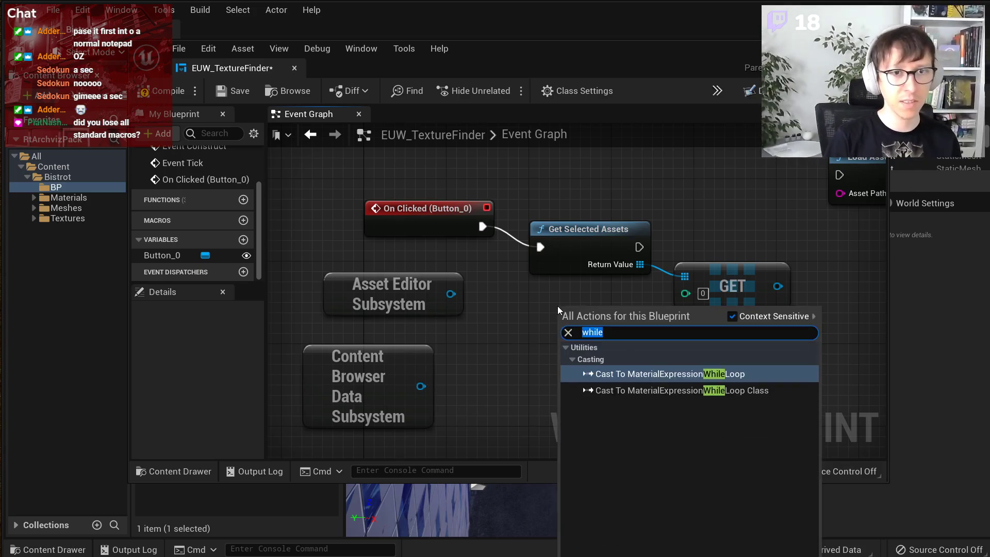
{"action": "key", "text": "BackSpace"}
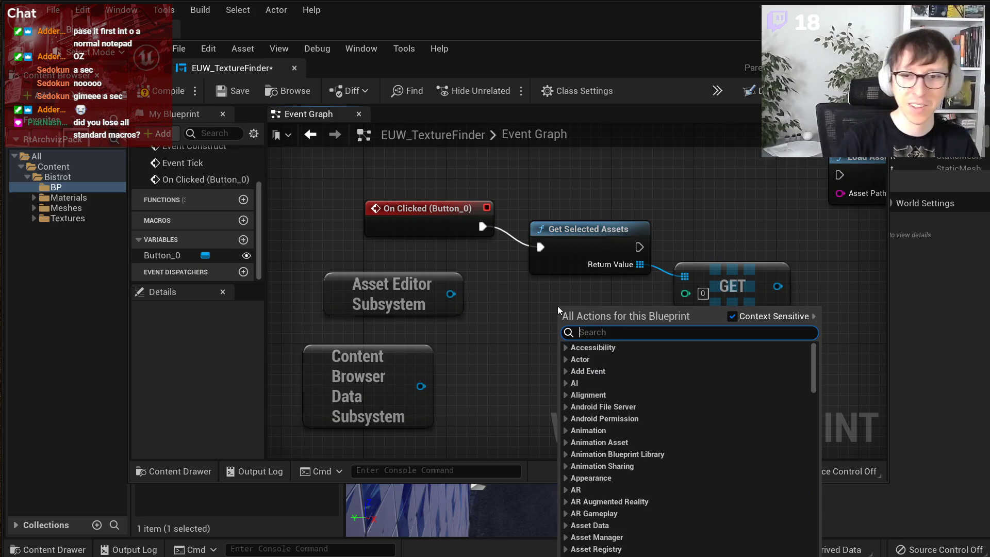
{"action": "left_click", "coordinate": [534, 305]}
- Paste the copied For Each Loop node into the Event Graph and position it above the GET node, moving Load Asset out of the way
{"action": "scroll", "coordinate": [537, 300], "scroll_direction": "down", "scroll_amount": 2}
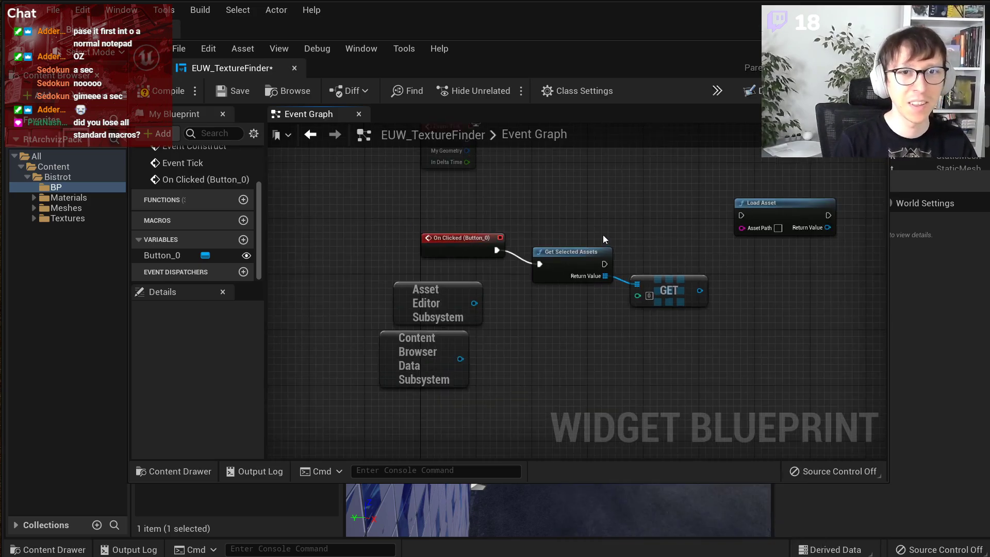
{"action": "right_click_drag", "start_coordinate": [604, 237], "coordinate": [521, 246]}
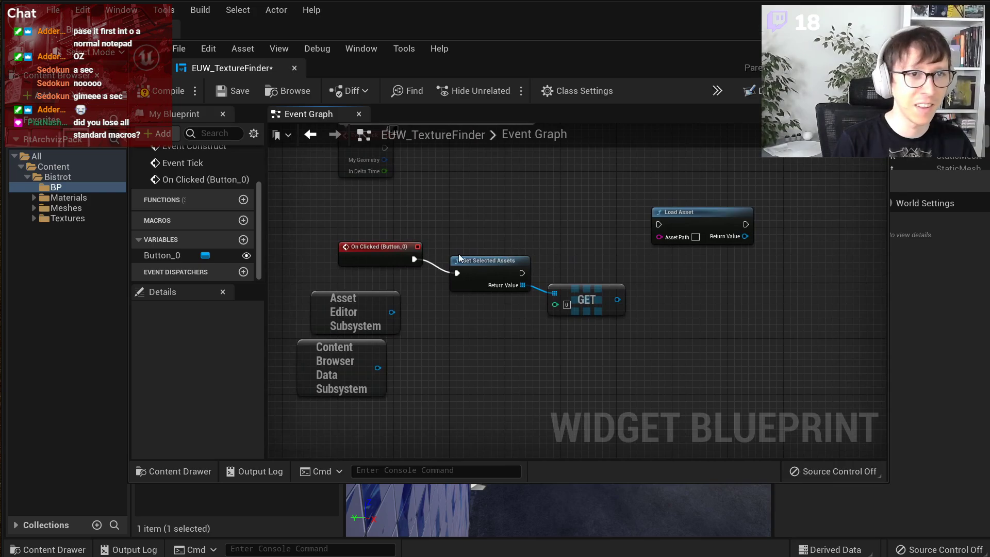
{"action": "scroll", "coordinate": [438, 258], "scroll_direction": "up", "scroll_amount": 1}
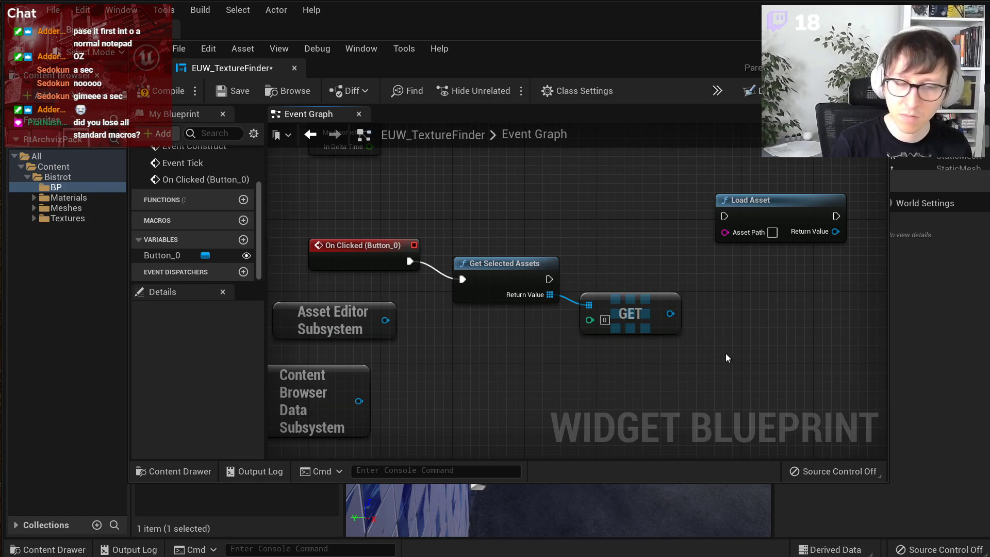
{"action": "key", "text": "ctrl+v"}
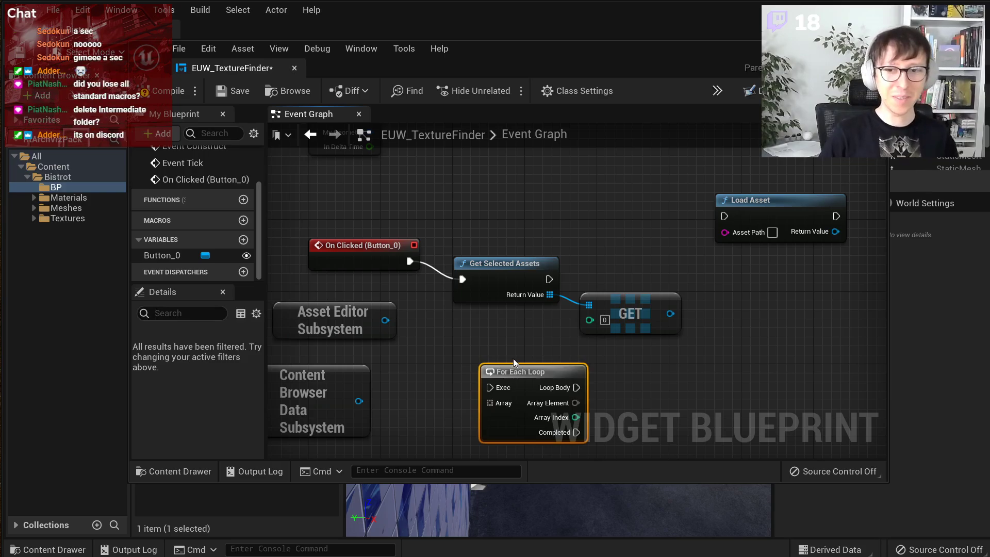
{"action": "left_click_drag", "start_coordinate": [525, 372], "coordinate": [598, 173]}
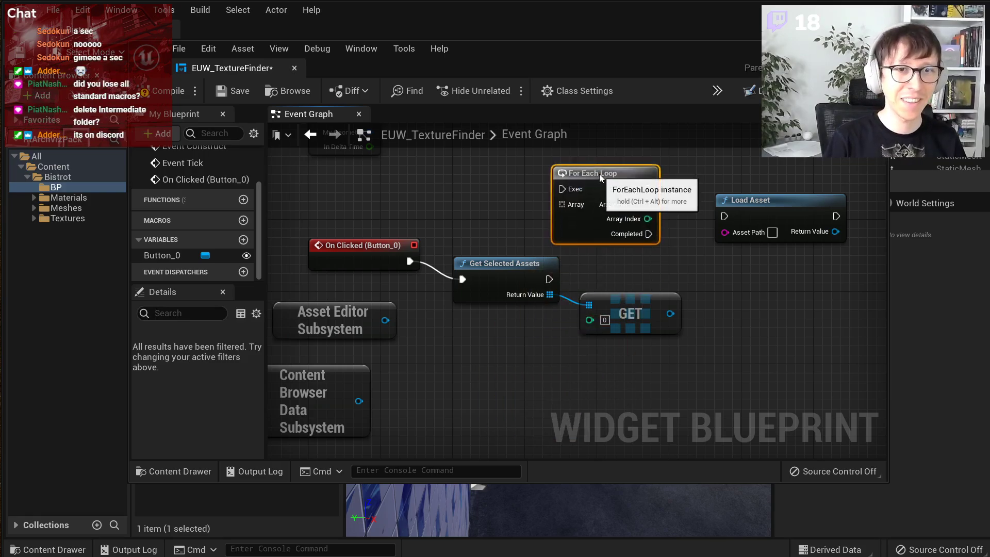
{"action": "right_click_drag", "start_coordinate": [692, 263], "coordinate": [632, 278]}
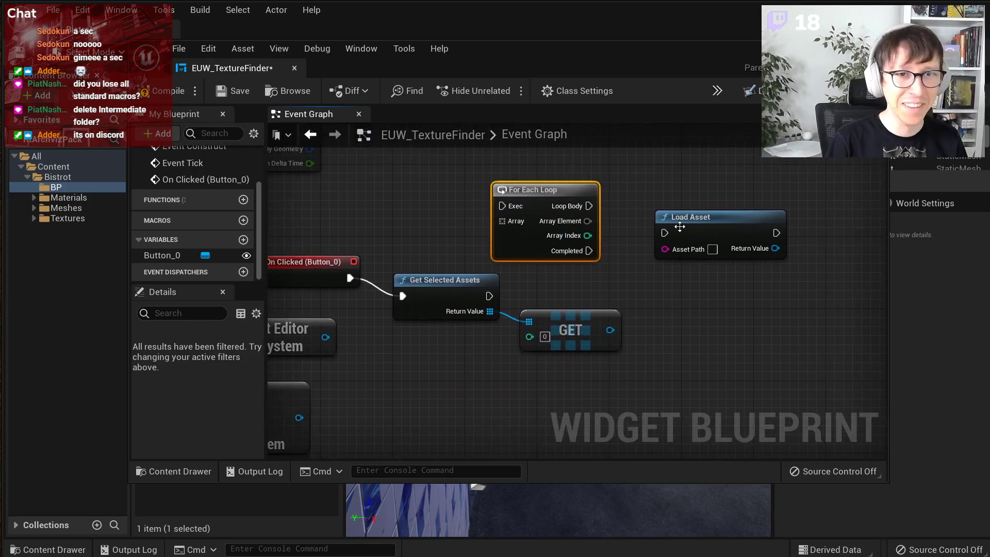
{"action": "left_click_drag", "start_coordinate": [675, 227], "coordinate": [720, 182]}
{"action": "left_click_drag", "start_coordinate": [579, 187], "coordinate": [632, 223]}
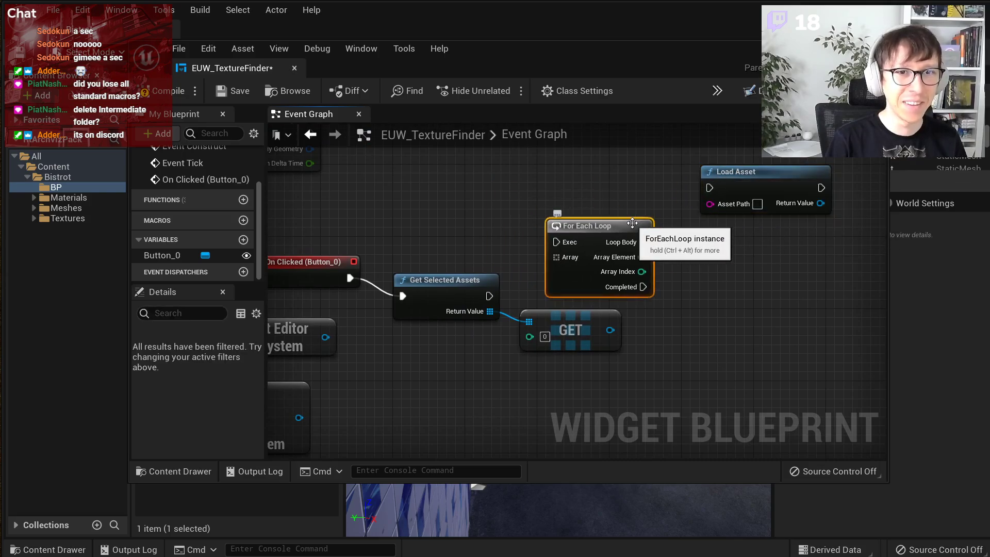
- Wire Get Selected Assets into the For Each Loop in place of the deleted GET node, and arrange the loop beside it with Load Asset above
{"action": "left_click_drag", "start_coordinate": [488, 311], "coordinate": [556, 241]}
{"action": "left_click", "coordinate": [570, 330]}
{"action": "key", "text": "Delete"}
{"action": "left_click_drag", "start_coordinate": [633, 233], "coordinate": [606, 269]}
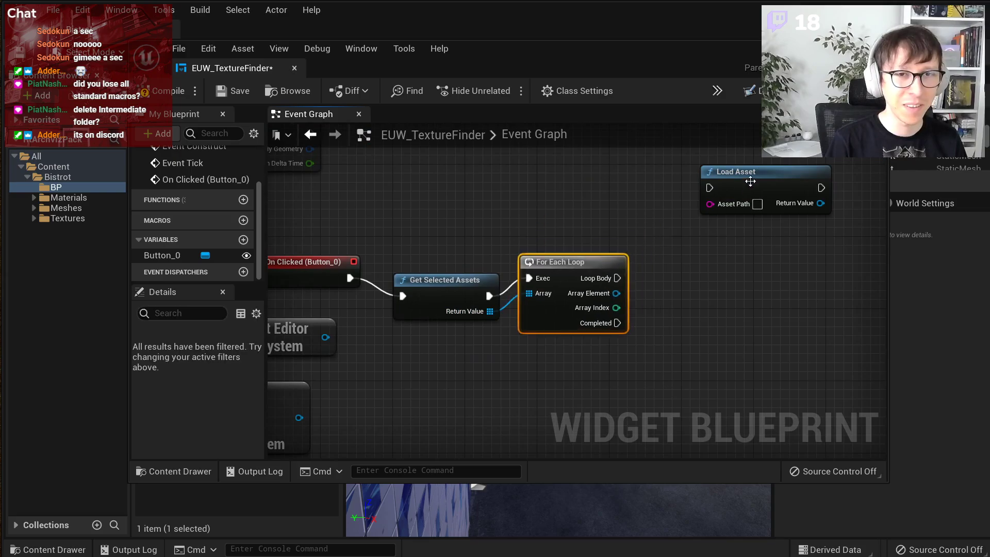
{"action": "left_click_drag", "start_coordinate": [746, 184], "coordinate": [556, 184]}
- Inspect the For Each Loop macro's graph, close StandardMacros, and nudge the loop node slightly away from Get Selected Assets
{"action": "double_click", "coordinate": [555, 298]}
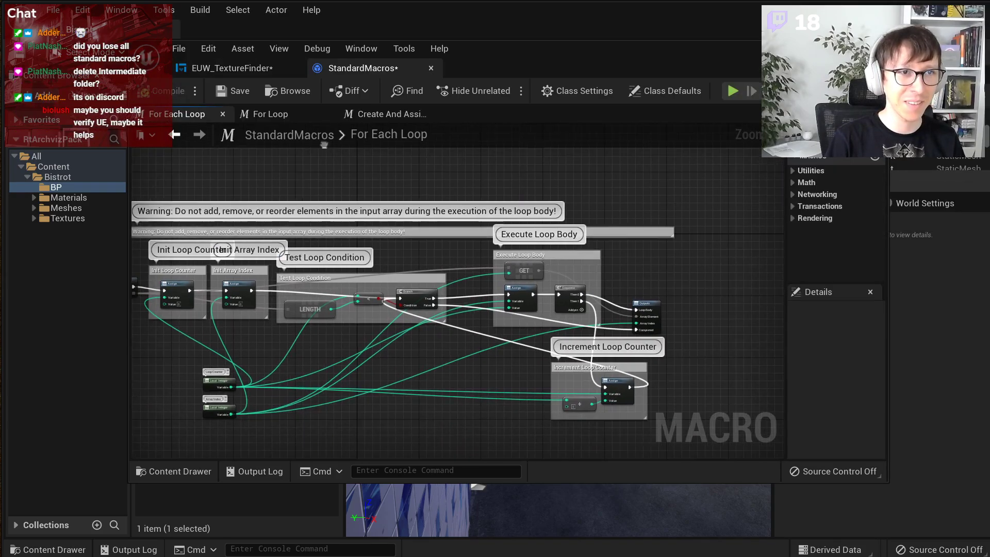
{"action": "middle_click", "coordinate": [379, 69]}
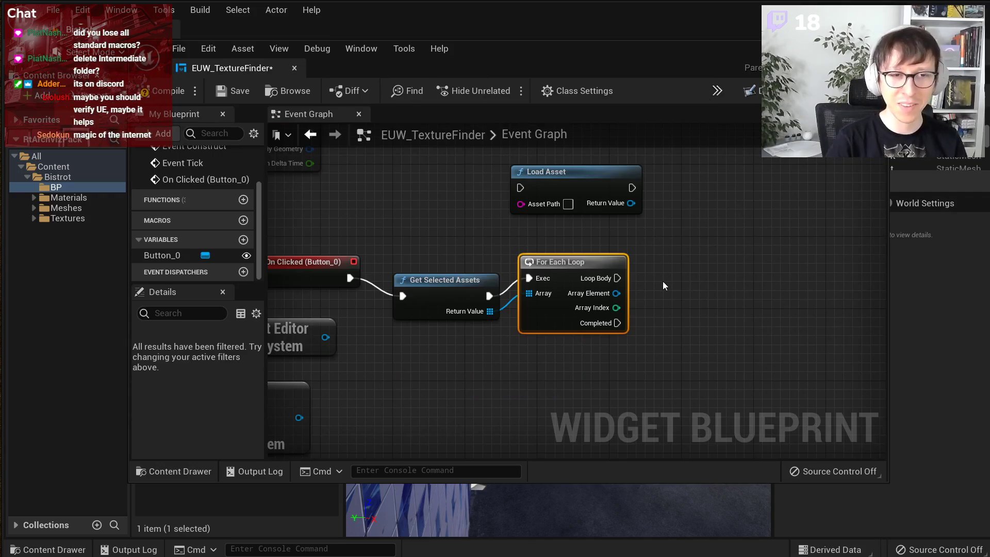
{"action": "right_click_drag", "start_coordinate": [662, 280], "coordinate": [750, 288]}
{"action": "left_click_drag", "start_coordinate": [657, 269], "coordinate": [666, 278]}
{"action": "left_click", "coordinate": [657, 263]}
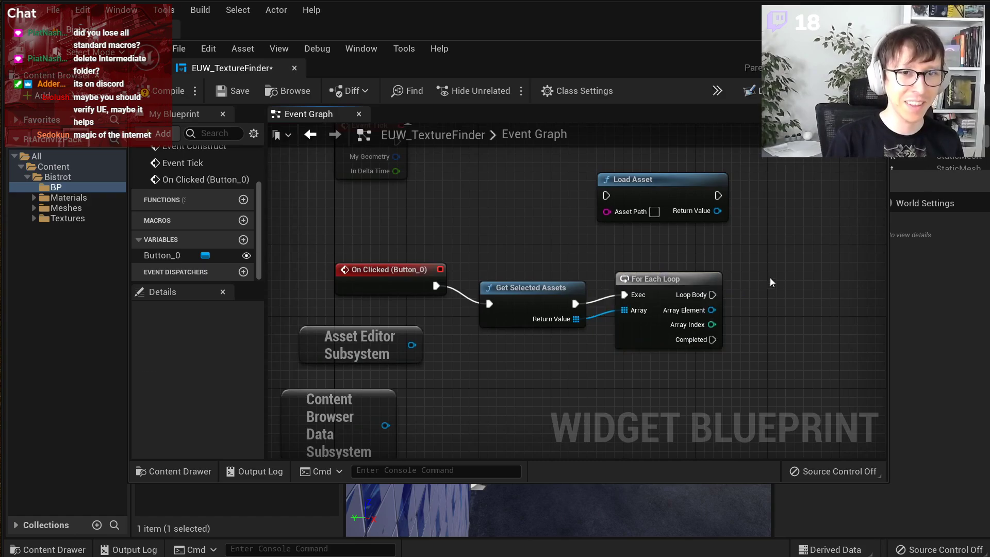
{"action": "right_click_drag", "start_coordinate": [742, 299], "coordinate": [576, 305]}
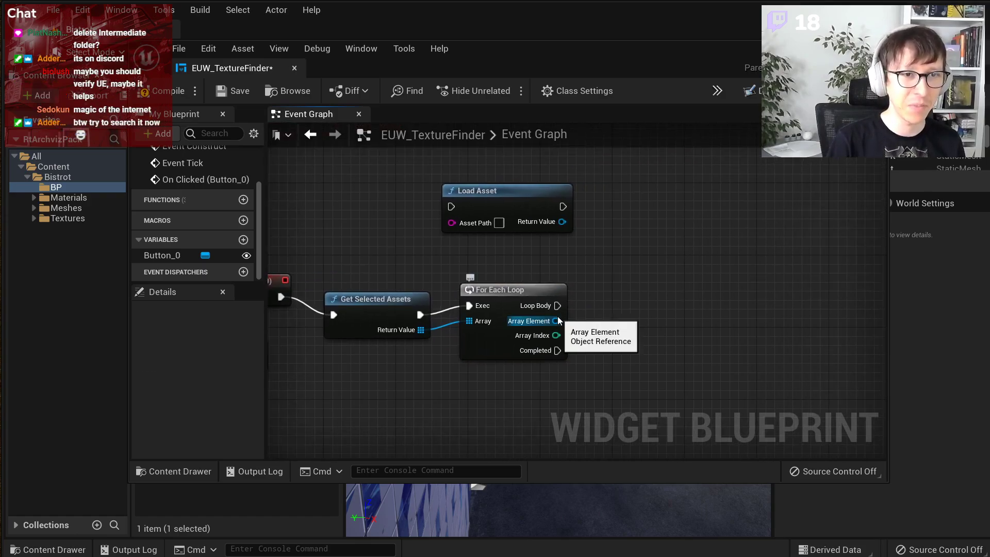
{"action": "right_click_drag", "start_coordinate": [412, 305], "coordinate": [586, 297]}
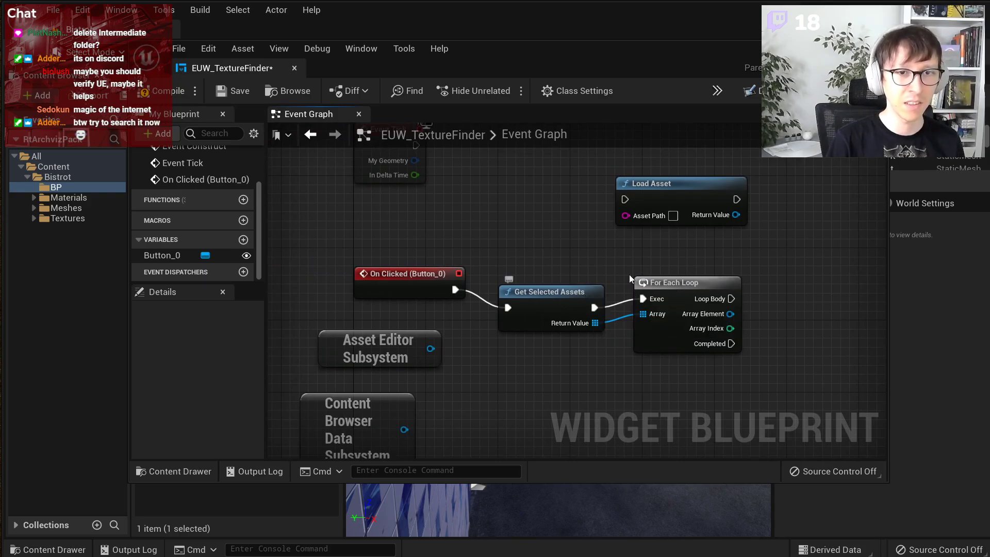
- Add a Cast To Texture2D node from the For Each Loop's Array Element and place it beside the loop
{"action": "right_click_drag", "start_coordinate": [725, 271], "coordinate": [581, 267]}
{"action": "left_click_drag", "start_coordinate": [586, 309], "coordinate": [634, 314]}
{"action": "type", "text": "cast to te"}
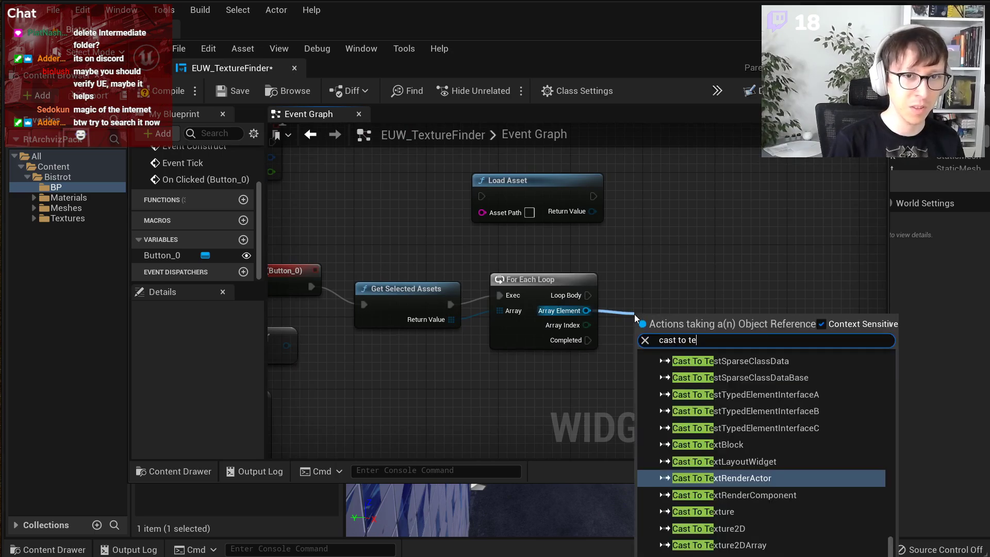
{"action": "type", "text": "xture"}
{"action": "key", "text": "Down"}
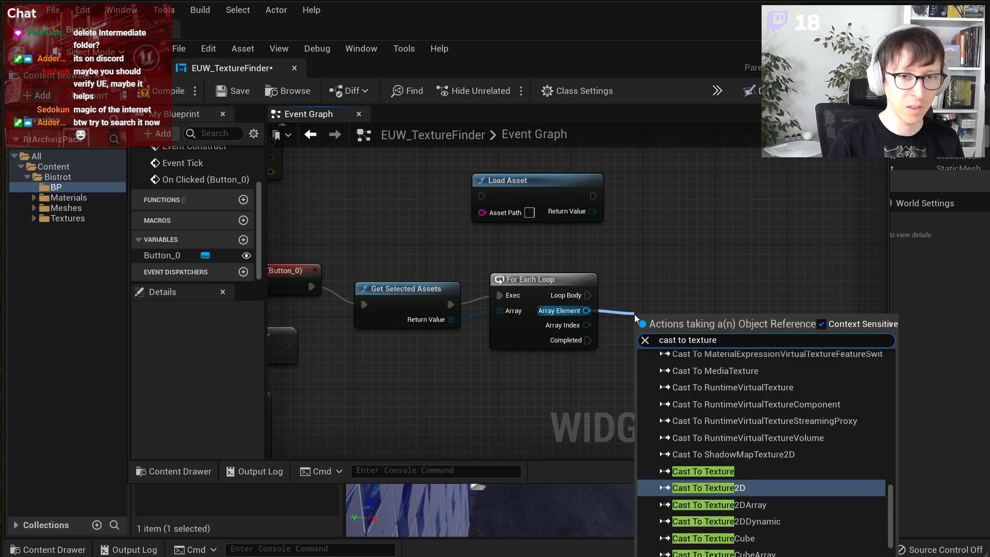
{"action": "key", "text": "Return"}
{"action": "left_click_drag", "start_coordinate": [653, 323], "coordinate": [671, 261]}
- Search the blueprint's actions for "subsystem" and add a Get EditorUtilitySubsystem node below Get Selected Assets
{"action": "right_click_drag", "start_coordinate": [428, 348], "coordinate": [498, 349]}
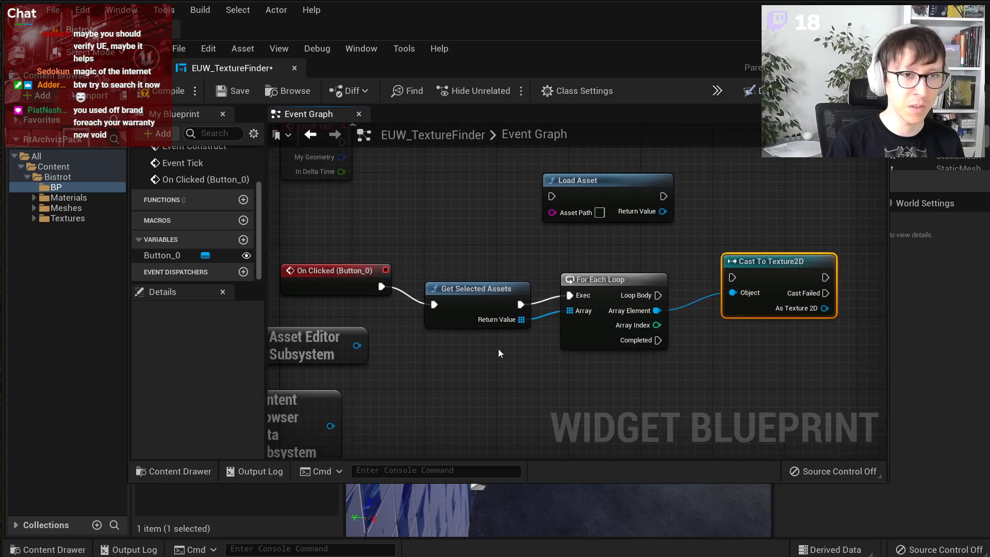
{"action": "right_click", "coordinate": [413, 355]}
{"action": "type", "text": "get"}
{"action": "key", "text": "BackSpace"}
{"action": "key", "text": "BackSpace"}
{"action": "key", "text": "BackSpace"}
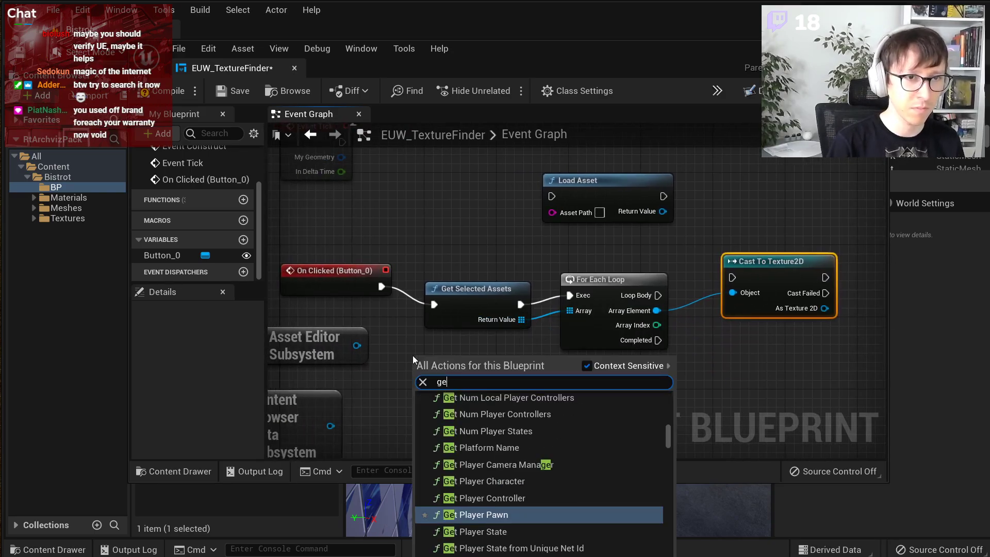
{"action": "type", "text": "subsystem"}
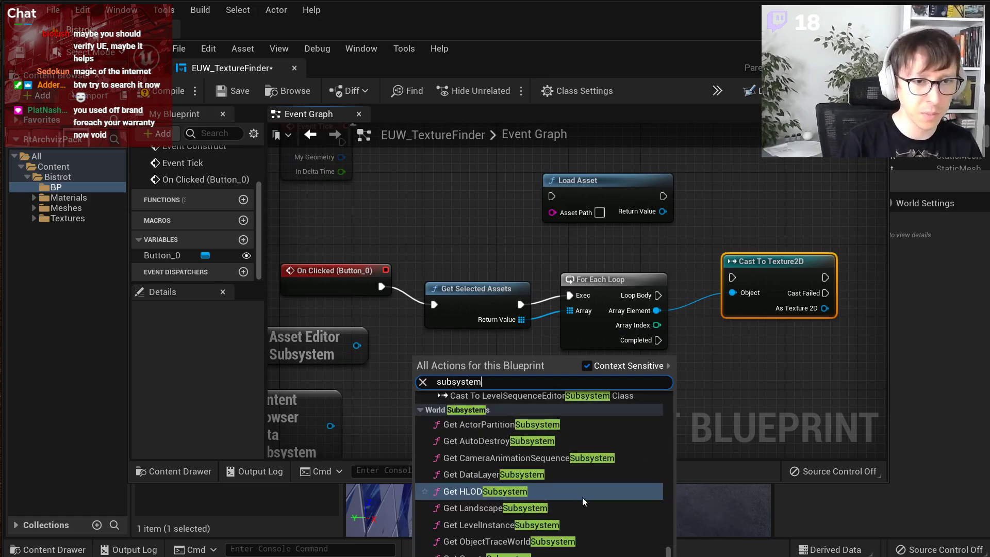
{"action": "scroll", "coordinate": [583, 496], "scroll_direction": "up", "scroll_amount": 10}
{"action": "left_click_drag", "start_coordinate": [668, 489], "coordinate": [660, 429]}
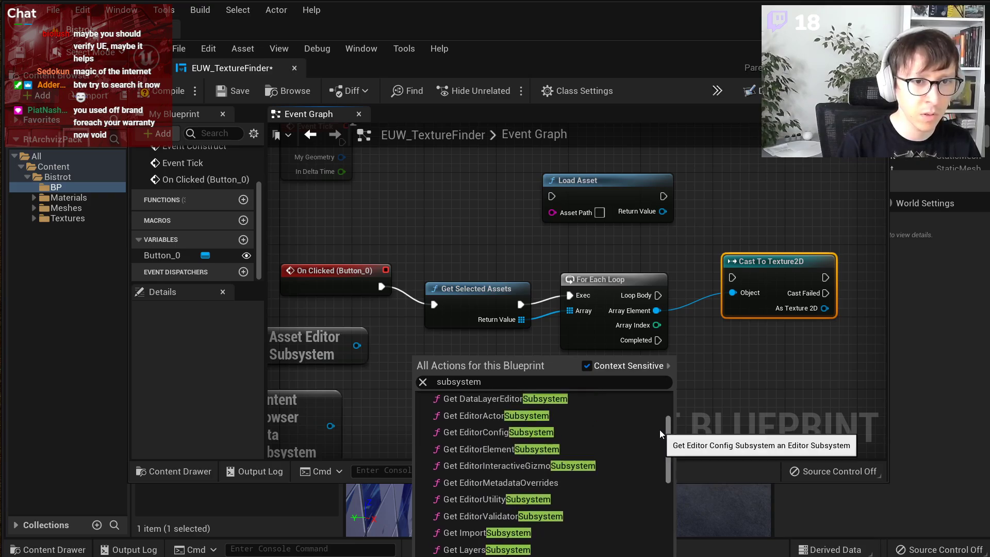
{"action": "left_click", "coordinate": [509, 499]}
- Search the actions available from the Editor Utility Subsystem node for "get selec" and dismiss the list
{"action": "left_click_drag", "start_coordinate": [518, 381], "coordinate": [574, 390]}
{"action": "type", "text": "get selec"}
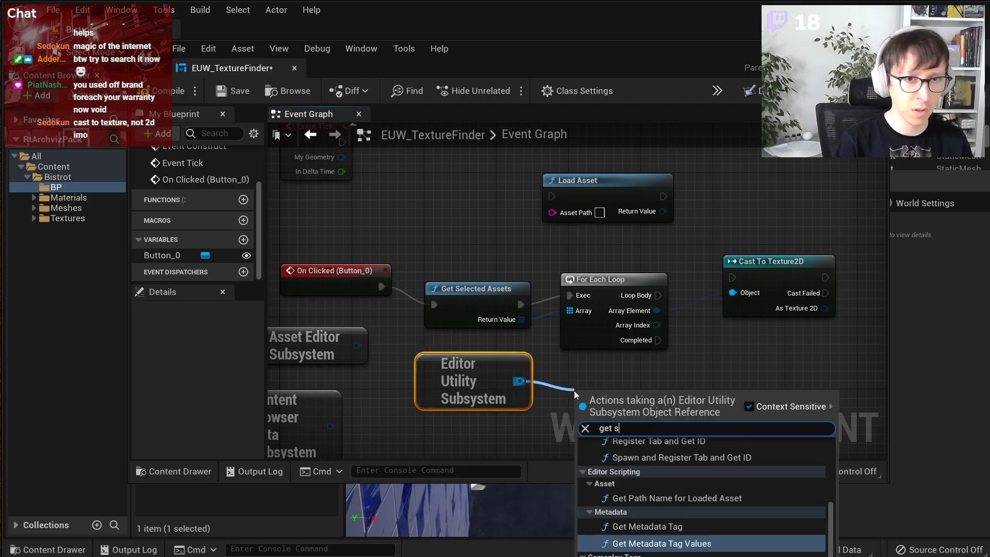
{"action": "key", "text": "BackSpace"}
{"action": "key", "text": "BackSpace"}
{"action": "key", "text": "BackSpace"}
{"action": "key", "text": "BackSpace"}
{"action": "key", "text": "BackSpace"}
{"action": "key", "text": "BackSpace"}
{"action": "key", "text": "BackSpace"}
{"action": "key", "text": "BackSpace"}
{"action": "key", "text": "BackSpace"}
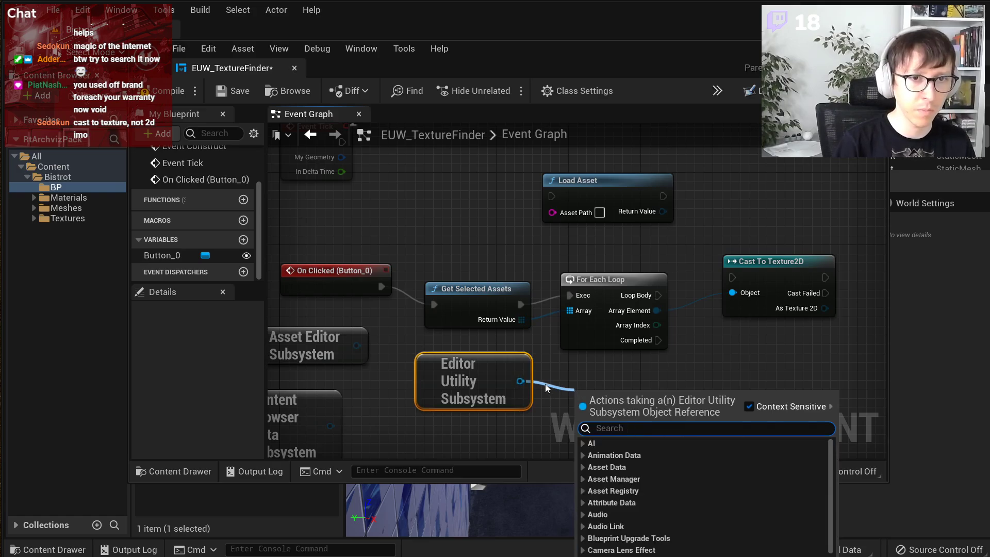
{"action": "key", "text": "Escape"}
- Search the blueprint's actions for "get subsystem", look through the editor subsystems on offer, and dismiss the list
{"action": "right_click", "coordinate": [544, 366]}
{"action": "type", "text": "get susb"}
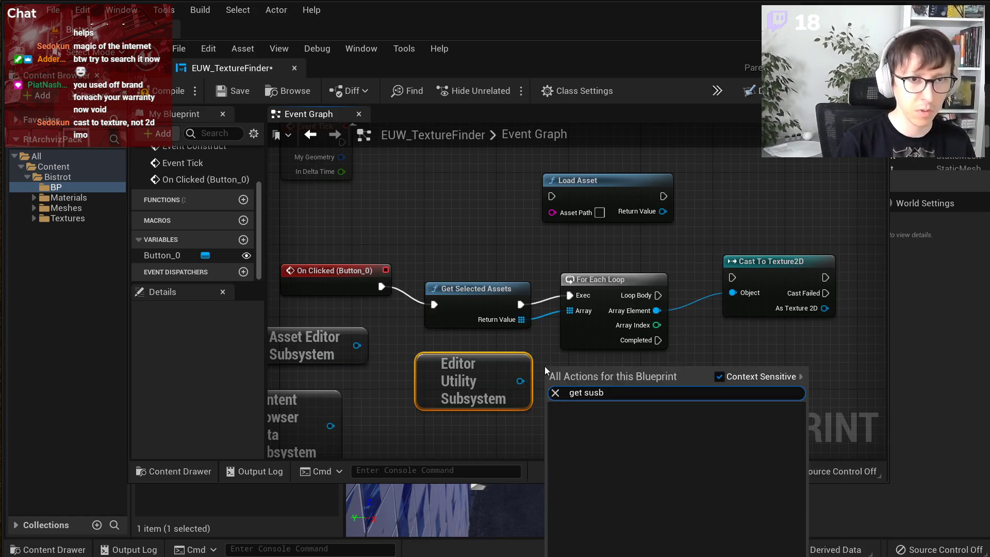
{"action": "key", "text": "ctrl+a"}
{"action": "type", "text": "get "}
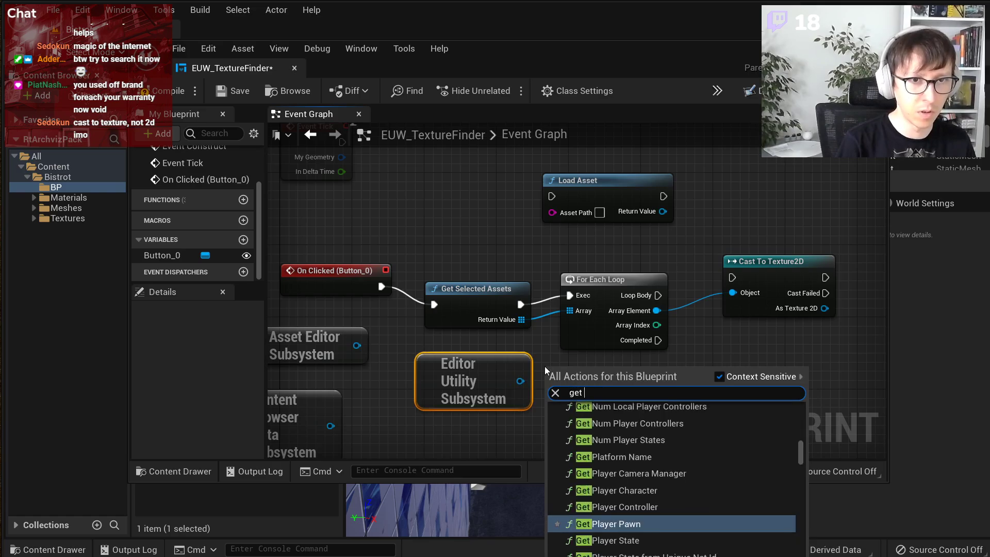
{"action": "type", "text": "subsystem"}
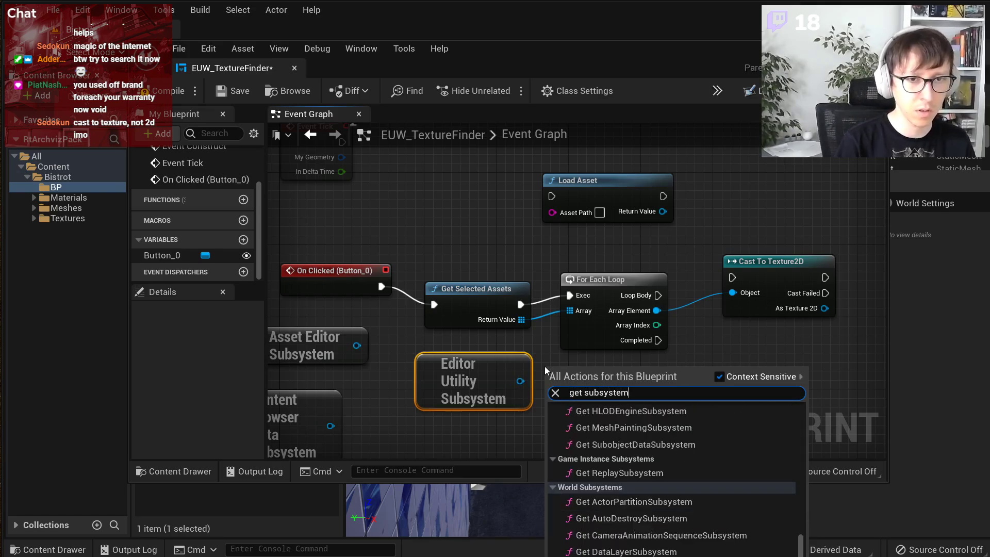
{"action": "scroll", "coordinate": [634, 456], "scroll_direction": "up", "scroll_amount": 5}
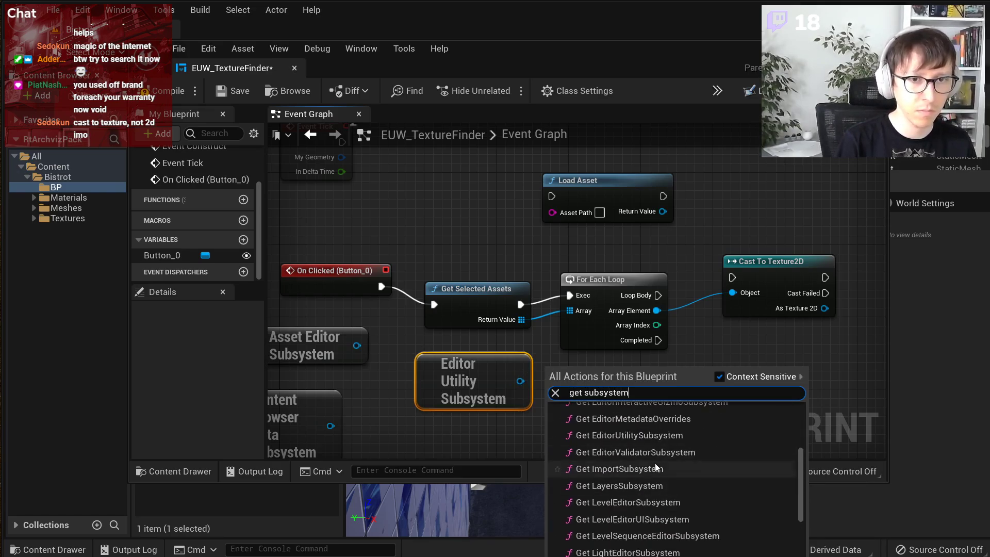
{"action": "scroll", "coordinate": [654, 462], "scroll_direction": "up", "scroll_amount": 3}
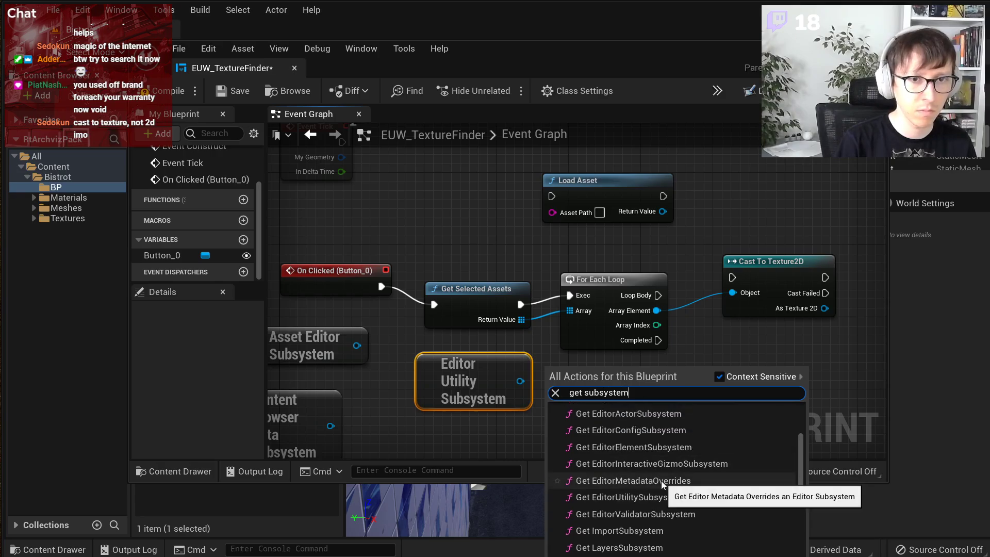
{"action": "scroll", "coordinate": [655, 472], "scroll_direction": "up", "scroll_amount": 5}
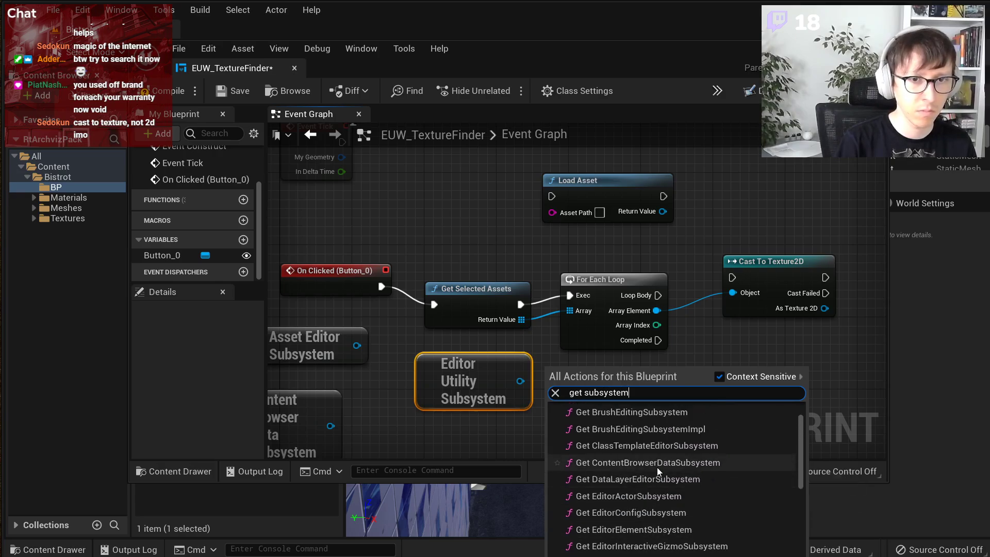
{"action": "scroll", "coordinate": [654, 464], "scroll_direction": "up", "scroll_amount": 2}
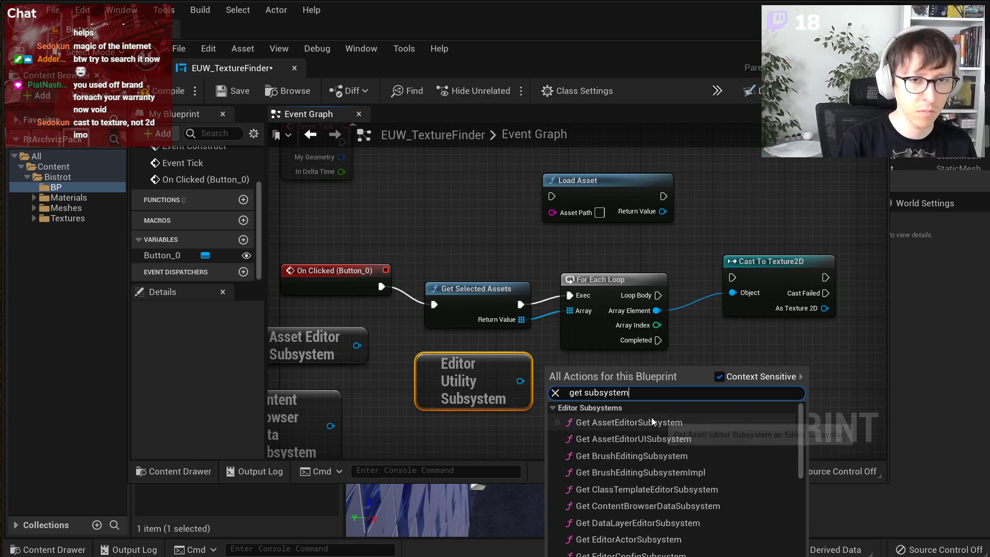
{"action": "left_click", "coordinate": [709, 326]}
- Add an Open Editor for Assets node from the Asset Editor Subsystem and place it above Get Selected Assets
{"action": "left_click_drag", "start_coordinate": [356, 345], "coordinate": [423, 214]}
{"action": "scroll", "coordinate": [484, 333], "scroll_direction": "down", "scroll_amount": 4}
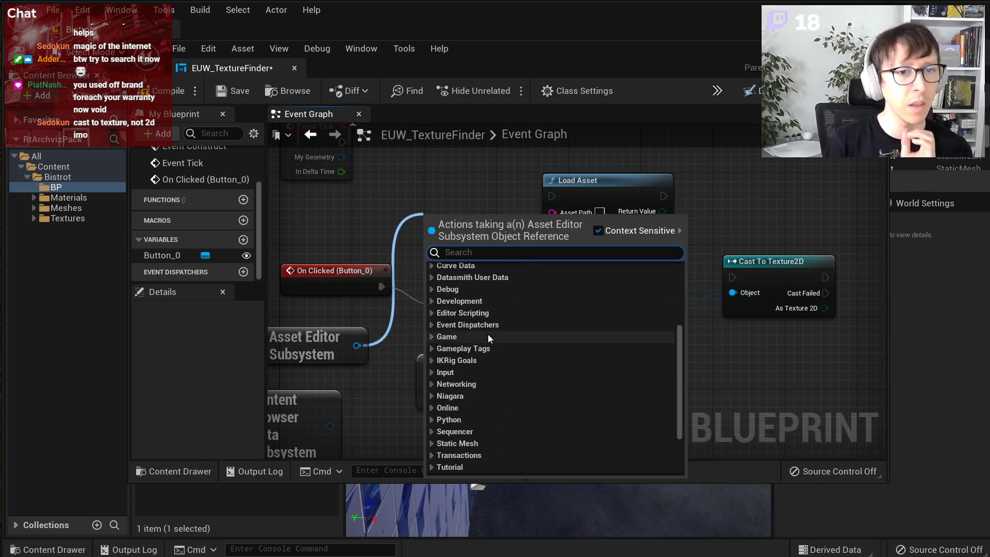
{"action": "left_click", "coordinate": [431, 313]}
{"action": "left_click", "coordinate": [441, 323]}
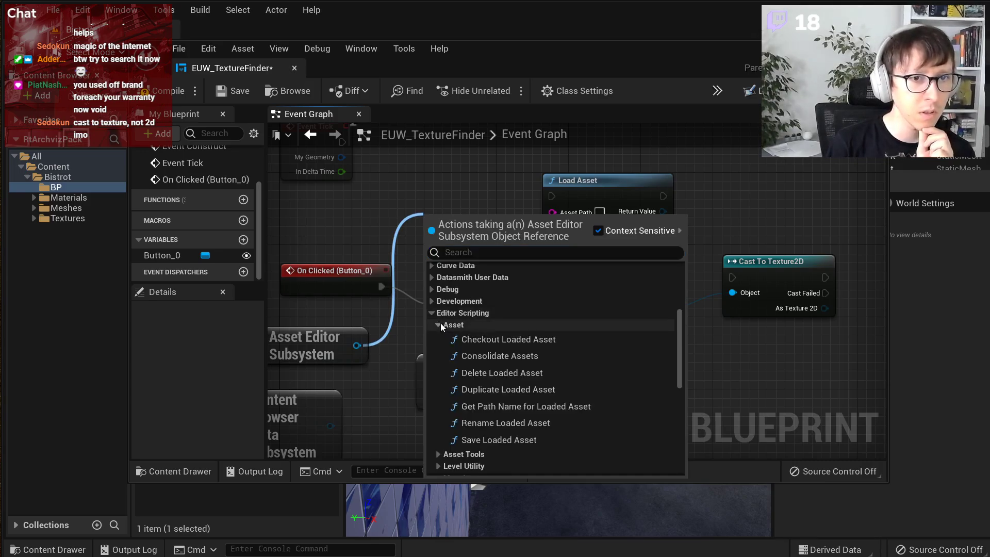
{"action": "left_click", "coordinate": [441, 324]}
{"action": "left_click", "coordinate": [441, 335]}
{"action": "scroll", "coordinate": [625, 363], "scroll_direction": "down", "scroll_amount": 2}
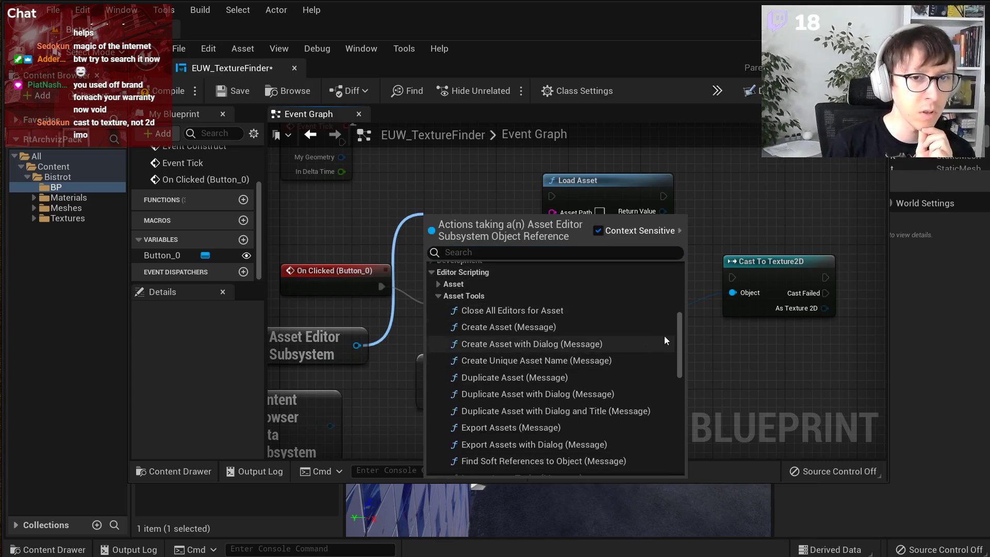
{"action": "left_click_drag", "start_coordinate": [678, 338], "coordinate": [666, 363]}
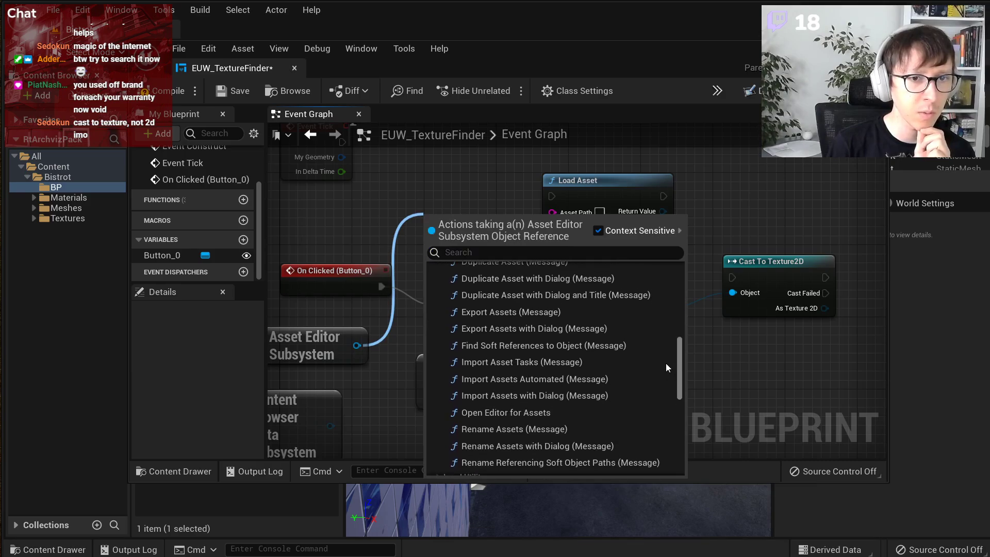
{"action": "left_click", "coordinate": [531, 413]}
{"action": "left_click_drag", "start_coordinate": [492, 250], "coordinate": [482, 187]}
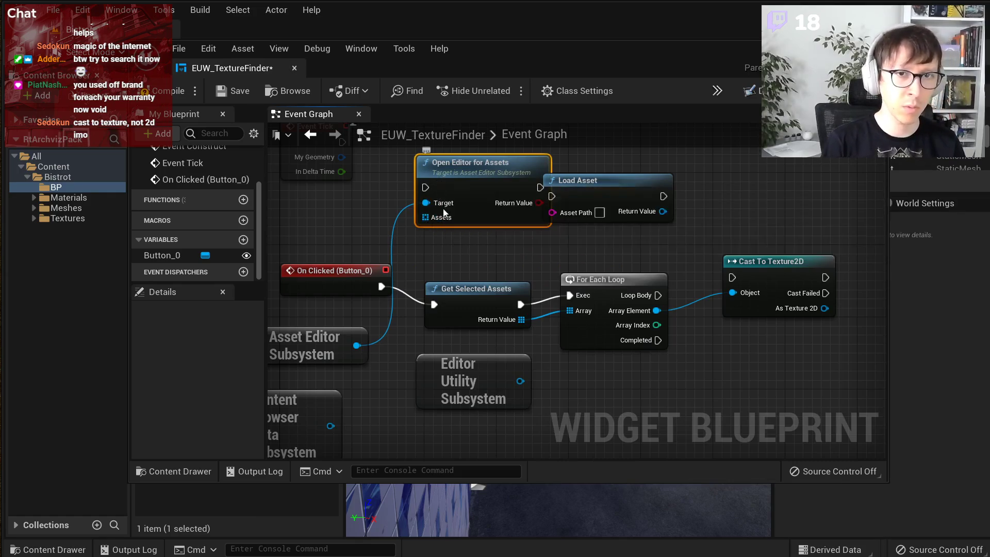
- Delete the Cast To Texture2D node and move Open Editor for Assets beyond the Load Asset node
{"action": "scroll", "coordinate": [444, 217], "scroll_direction": "down", "scroll_amount": 4}
{"action": "scroll", "coordinate": [510, 229], "scroll_direction": "up", "scroll_amount": 2}
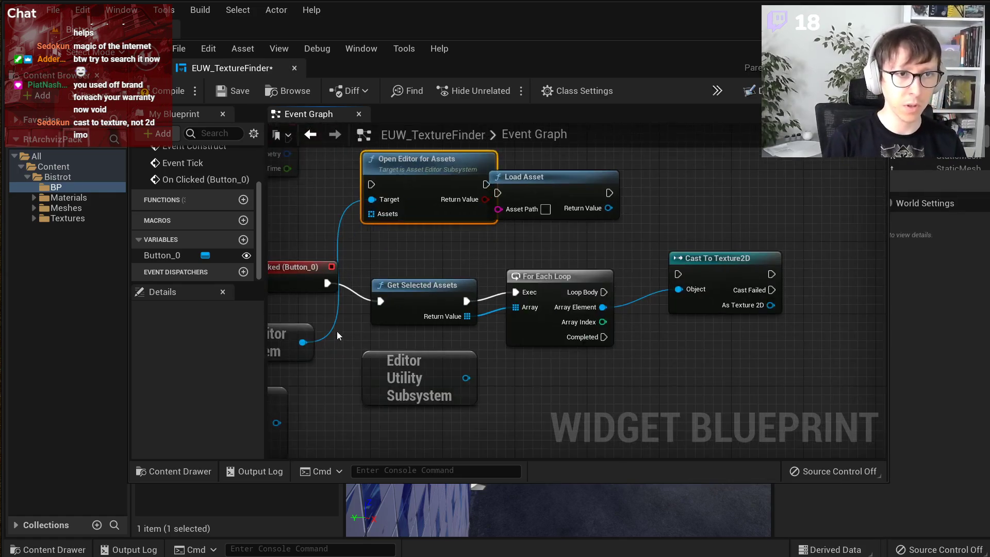
{"action": "scroll", "coordinate": [298, 336], "scroll_direction": "down", "scroll_amount": 2}
{"action": "left_click_drag", "start_coordinate": [367, 236], "coordinate": [521, 252]}
{"action": "scroll", "coordinate": [558, 333], "scroll_direction": "up", "scroll_amount": 3}
{"action": "left_click", "coordinate": [560, 311]}
{"action": "key", "text": "Delete"}
{"action": "right_click_drag", "start_coordinate": [503, 330], "coordinate": [696, 315]}
{"action": "left_click_drag", "start_coordinate": [706, 244], "coordinate": [786, 182]}
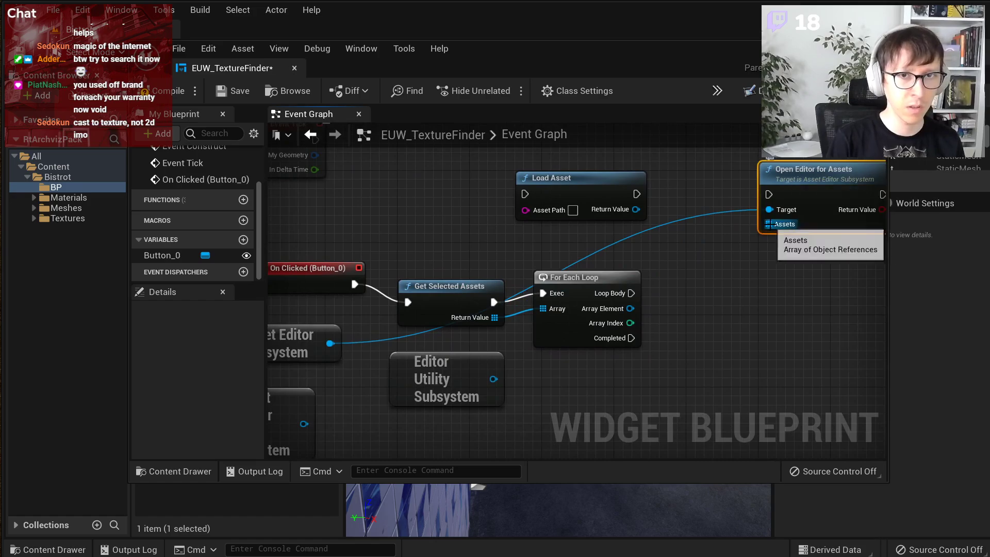
{"action": "left_click_drag", "start_coordinate": [768, 224], "coordinate": [731, 291]}
{"action": "type", "text": "ma"}
{"action": "left_click", "coordinate": [737, 278]}
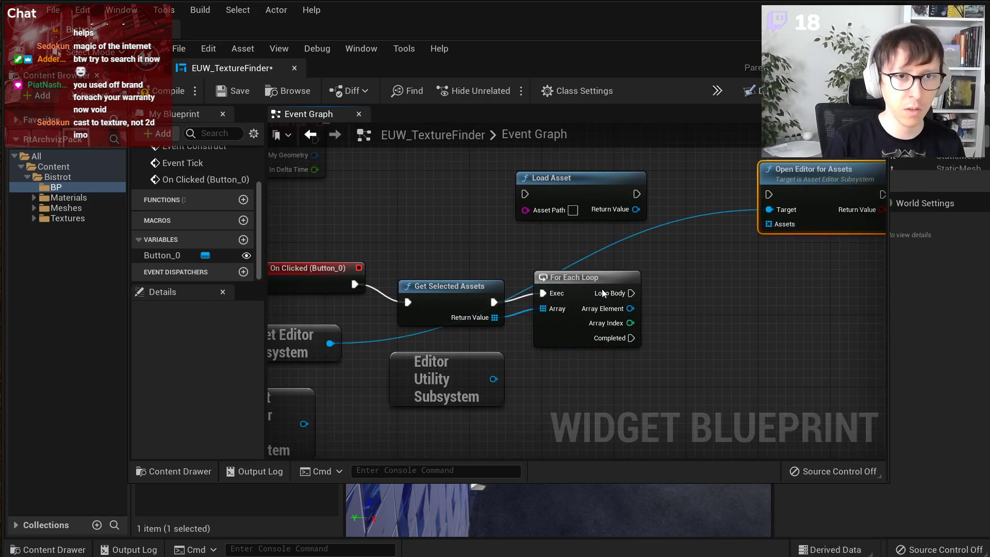
- Move the For Each Loop below and wire Get Selected Assets' execution and Return Value into Open Editor for Assets
{"action": "left_click_drag", "start_coordinate": [605, 283], "coordinate": [587, 382]}
{"action": "left_click_drag", "start_coordinate": [846, 167], "coordinate": [765, 248]}
{"action": "left_click_drag", "start_coordinate": [494, 317], "coordinate": [696, 303]}
{"action": "left_click", "coordinate": [524, 398]}
{"action": "left_click_drag", "start_coordinate": [494, 302], "coordinate": [687, 276]}
- Delete the unused Editor Utility Subsystem and Content Browser Data Subsystem nodes
{"action": "right_click_drag", "start_coordinate": [593, 350], "coordinate": [671, 305]}
{"action": "left_click_drag", "start_coordinate": [454, 435], "coordinate": [368, 386]}
{"action": "key", "text": "Delete"}
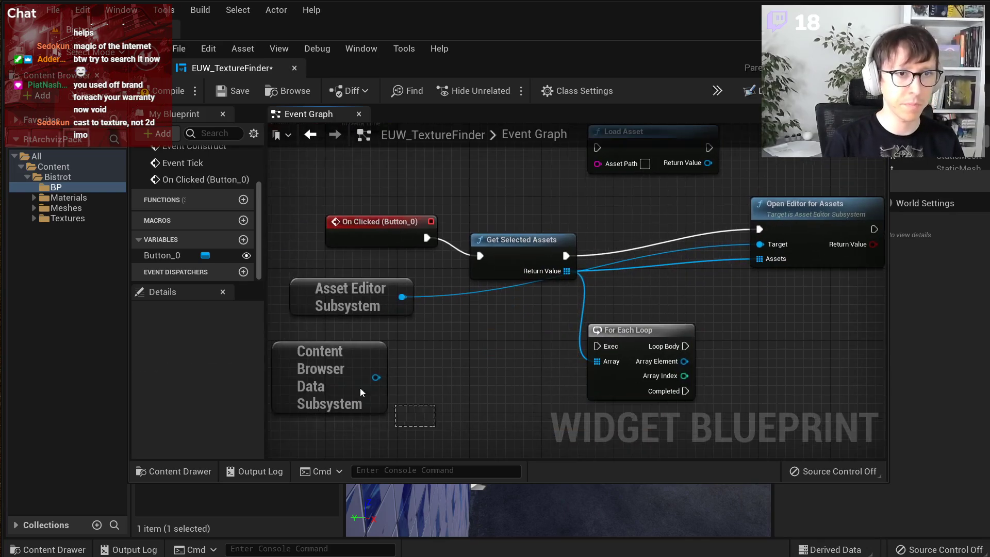
{"action": "key", "text": "Delete"}
- Arrange the Load Asset, Open Editor for Assets and For Each Loop nodes closer to Get Selected Assets and save the widget
{"action": "right_click_drag", "start_coordinate": [579, 281], "coordinate": [533, 347]}
{"action": "scroll", "coordinate": [548, 307], "scroll_direction": "down", "scroll_amount": 2}
{"action": "left_click_drag", "start_coordinate": [496, 220], "coordinate": [608, 277]}
{"action": "right_click_drag", "start_coordinate": [617, 285], "coordinate": [653, 264]}
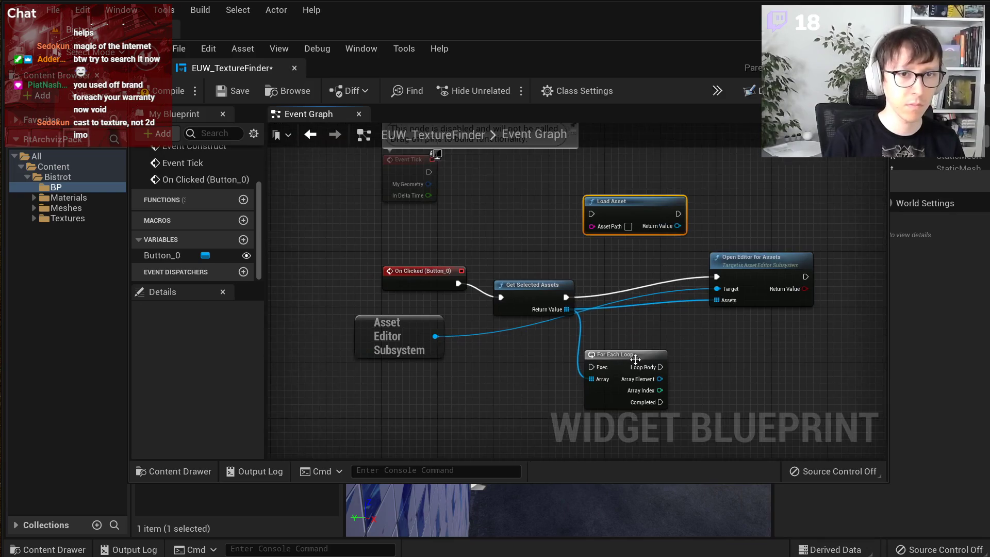
{"action": "left_click_drag", "start_coordinate": [634, 356], "coordinate": [676, 336]}
{"action": "left_click_drag", "start_coordinate": [744, 267], "coordinate": [653, 281]}
{"action": "scroll", "coordinate": [592, 310], "scroll_direction": "up", "scroll_amount": 2}
{"action": "right_click_drag", "start_coordinate": [572, 345], "coordinate": [525, 342]}
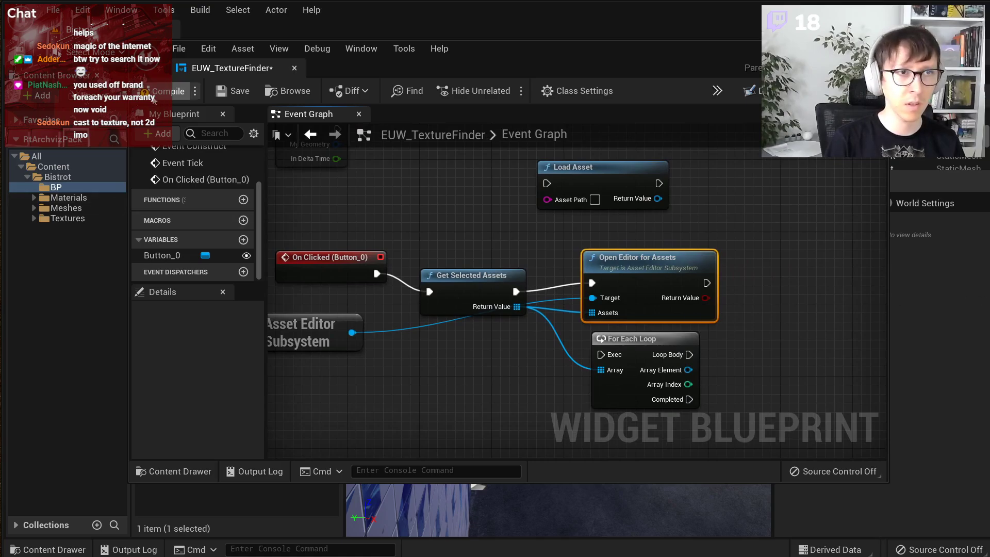
{"action": "left_click", "coordinate": [237, 88]}
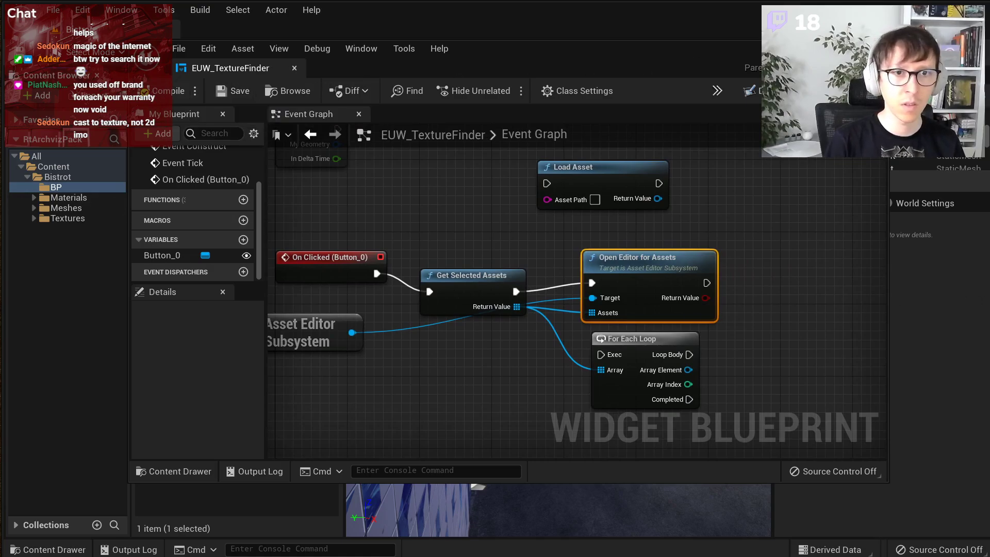
- Move the blueprint window aside and run the EUW_TextureFinder editor utility widget from the BP folder
{"action": "left_click_drag", "start_coordinate": [611, 64], "coordinate": [989, 58]}
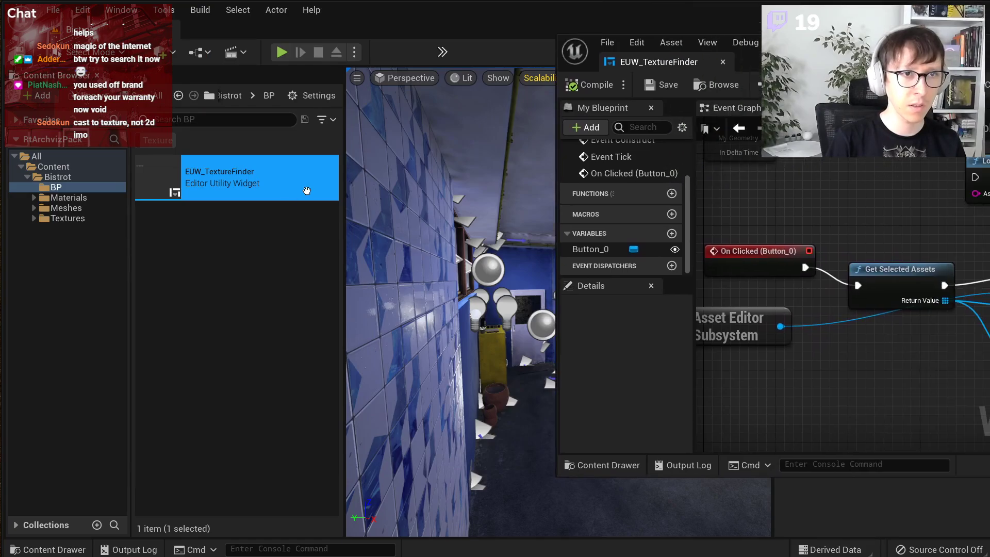
{"action": "right_click", "coordinate": [274, 202]}
{"action": "left_click", "coordinate": [234, 178]}
{"action": "right_click", "coordinate": [233, 178]}
{"action": "left_click", "coordinate": [309, 206]}
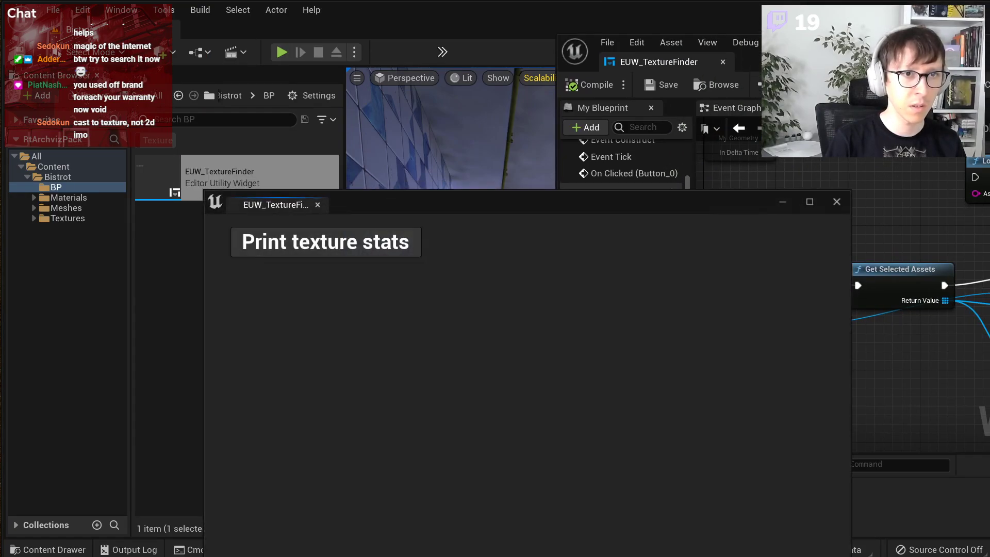
- Test the widget's Print texture stats button with T_Airvent_A selected in the Textures folder, and look over the texture editor
{"action": "left_click_drag", "start_coordinate": [419, 221], "coordinate": [616, 130]}
{"action": "left_click", "coordinate": [69, 219]}
{"action": "left_click", "coordinate": [200, 209]}
{"action": "left_click", "coordinate": [556, 172]}
{"action": "left_click_drag", "start_coordinate": [842, 51], "coordinate": [485, 119]}
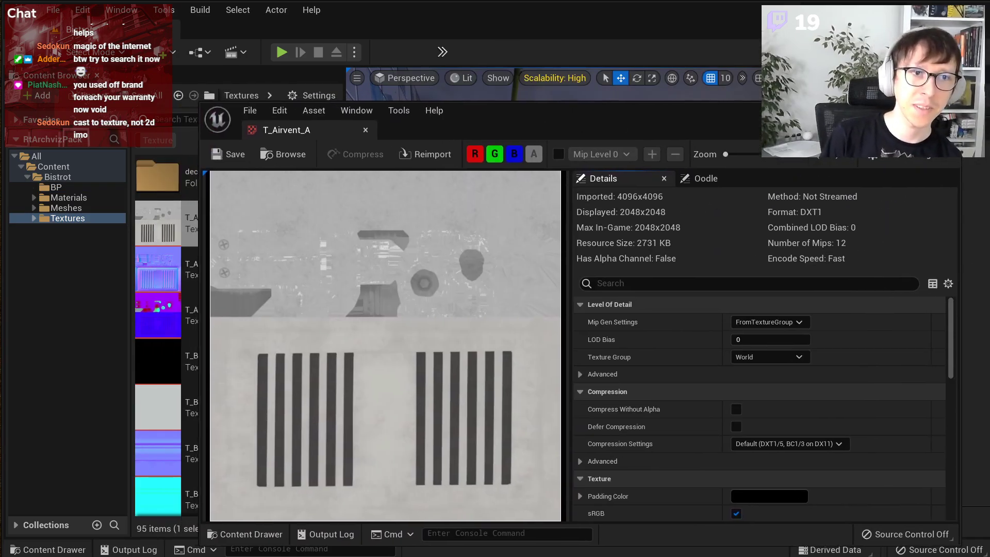
{"action": "key", "text": "alt+Tab"}
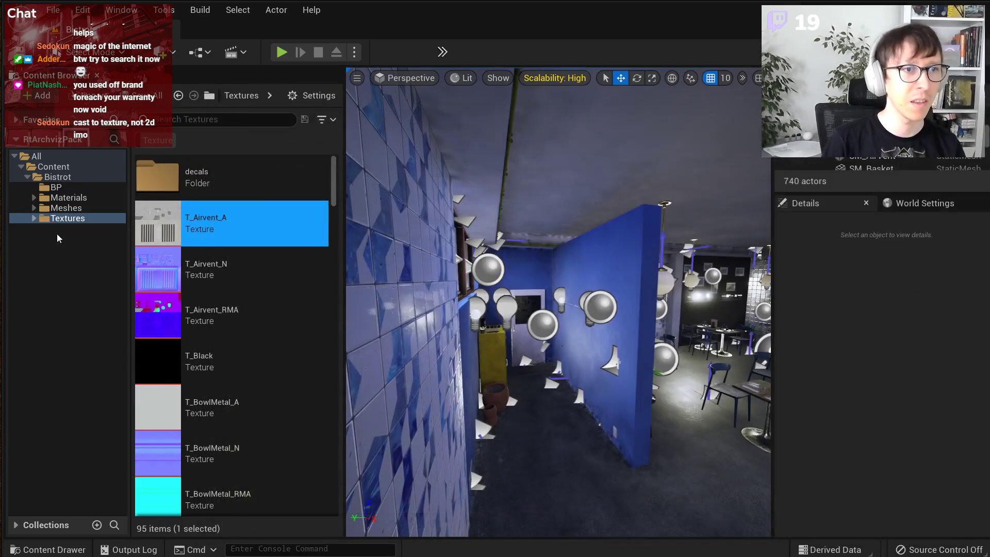
- Reopen EUW_TextureFinder from the BP folder and go to the On Clicked event of its Print texture stats button
{"action": "left_click", "coordinate": [56, 187]}
{"action": "left_click", "coordinate": [237, 188]}
{"action": "double_click", "coordinate": [237, 189]}
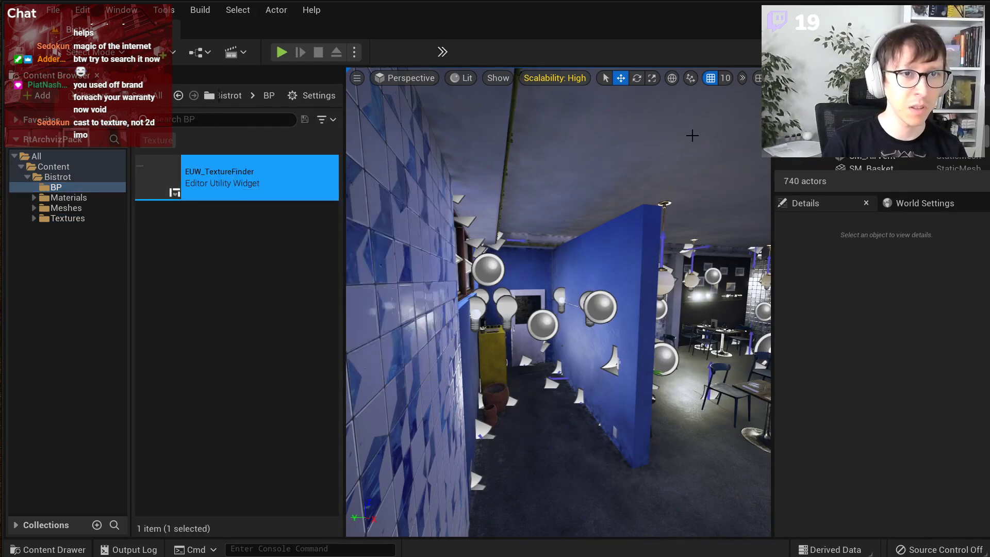
{"action": "scroll", "coordinate": [536, 323], "scroll_direction": "up", "scroll_amount": 10}
{"action": "left_click", "coordinate": [488, 350]}
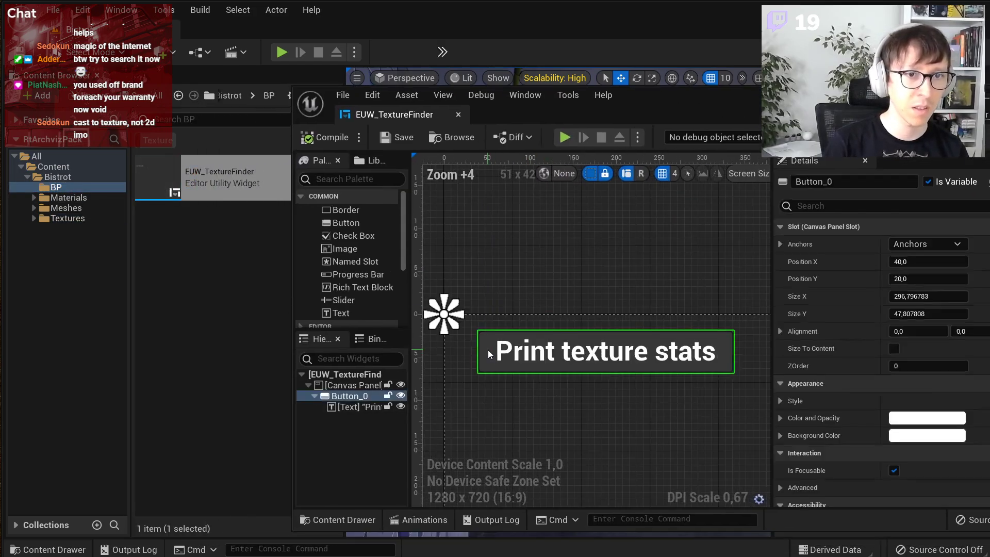
{"action": "scroll", "coordinate": [931, 389], "scroll_direction": "down", "scroll_amount": 10}
{"action": "scroll", "coordinate": [930, 382], "scroll_direction": "down", "scroll_amount": 5}
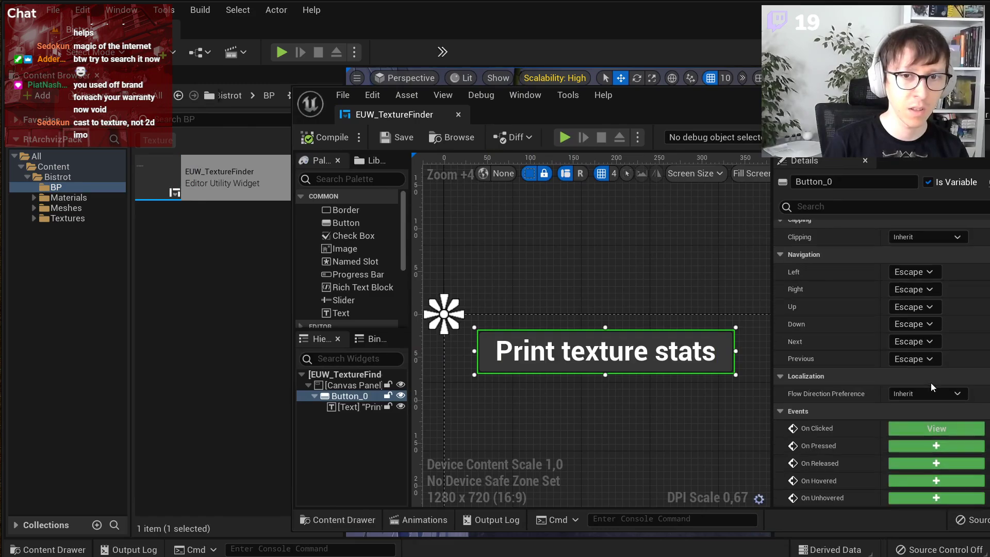
{"action": "left_click", "coordinate": [913, 423]}
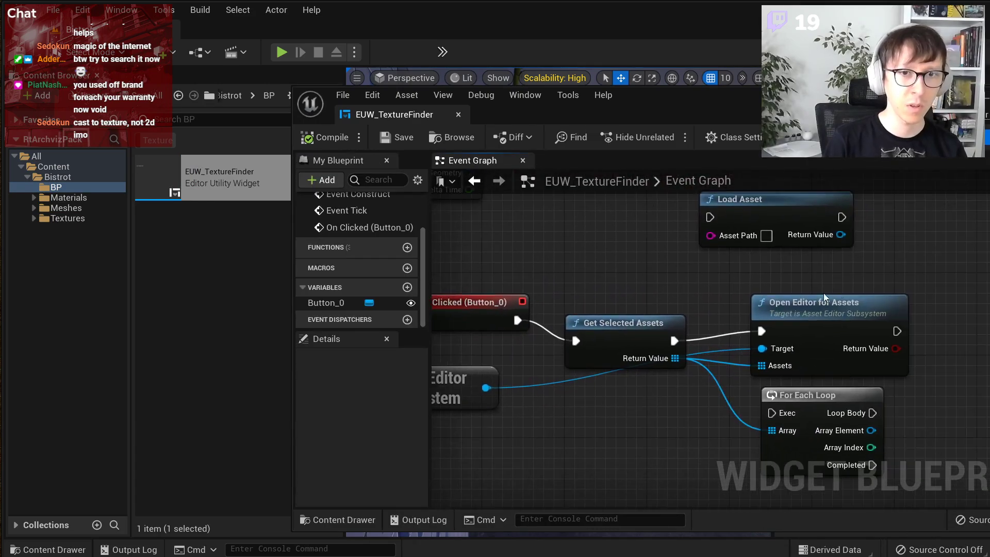
- Delete the Open Editor for Assets node, move the For Each Loop into its place, and connect Get Selected Assets' execution to it
{"action": "left_click", "coordinate": [814, 287]}
{"action": "key", "text": "Delete"}
{"action": "left_click_drag", "start_coordinate": [773, 374], "coordinate": [753, 323]}
{"action": "left_click_drag", "start_coordinate": [645, 320], "coordinate": [757, 319]}
- Move Load Asset further along the graph and add a Get Path Name for Loaded Asset node from the loop's Array Element
{"action": "right_click_drag", "start_coordinate": [757, 319], "coordinate": [566, 340]}
{"action": "left_click_drag", "start_coordinate": [620, 349], "coordinate": [681, 336]}
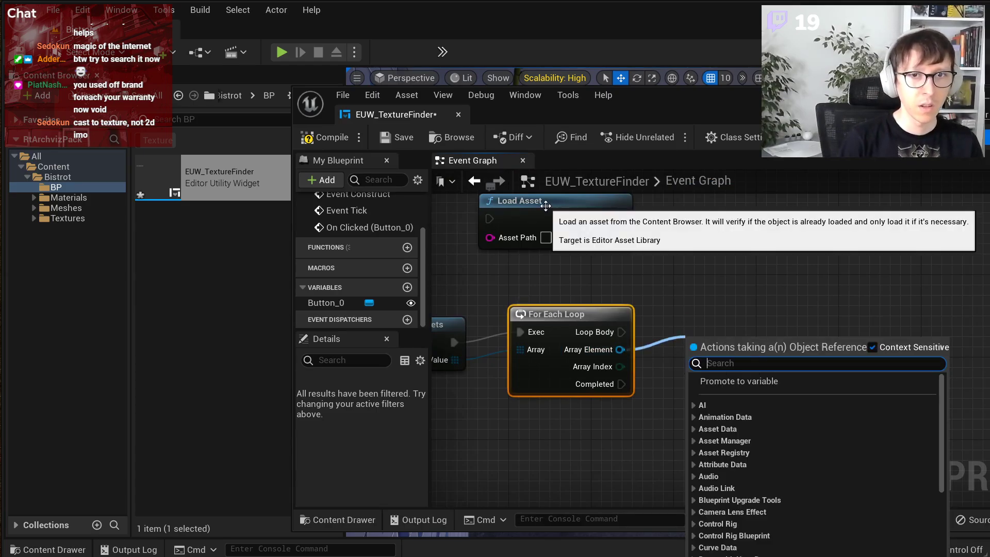
{"action": "left_click_drag", "start_coordinate": [546, 206], "coordinate": [835, 247]}
{"action": "left_click_drag", "start_coordinate": [619, 349], "coordinate": [652, 363]}
{"action": "type", "text": "get path"}
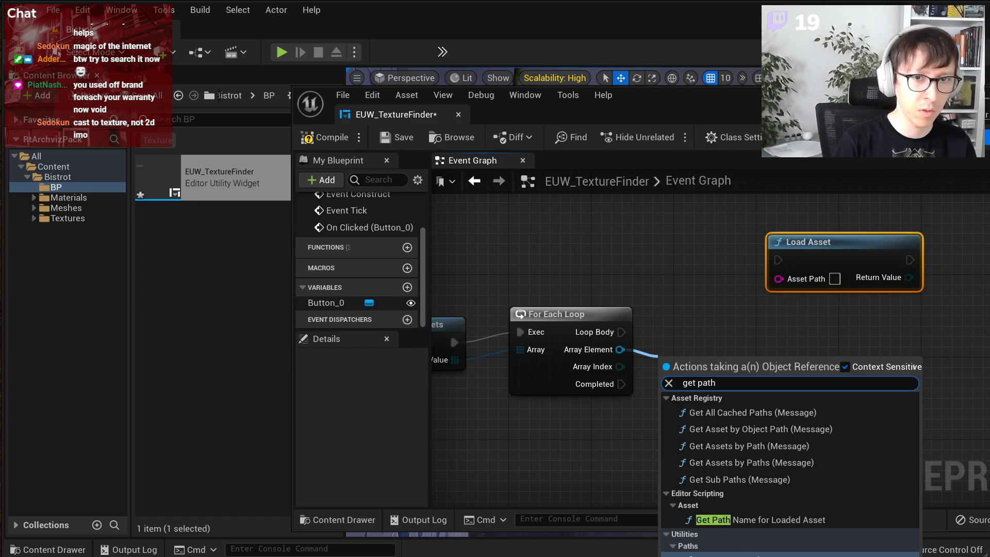
{"action": "left_click", "coordinate": [778, 518]}
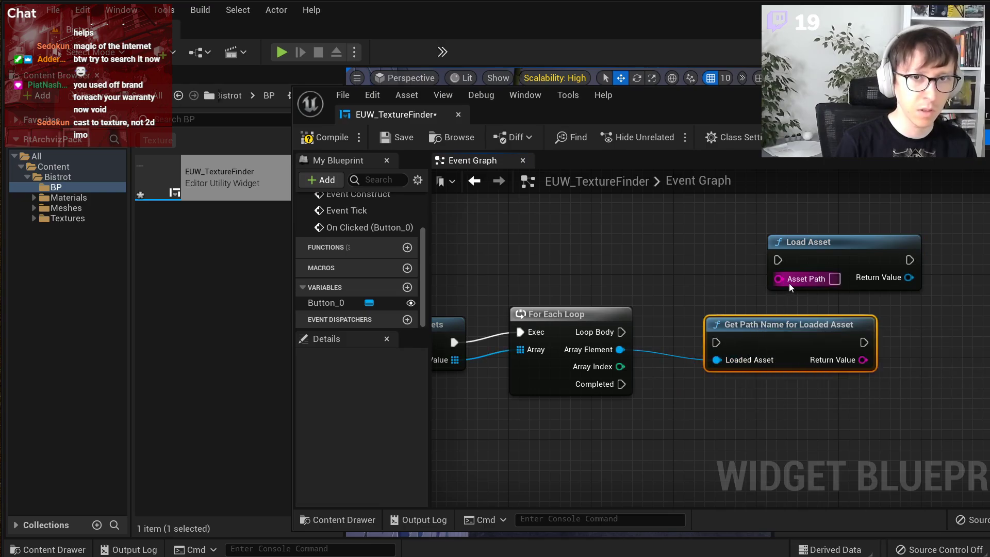
{"action": "left_click_drag", "start_coordinate": [619, 349], "coordinate": [683, 416]}
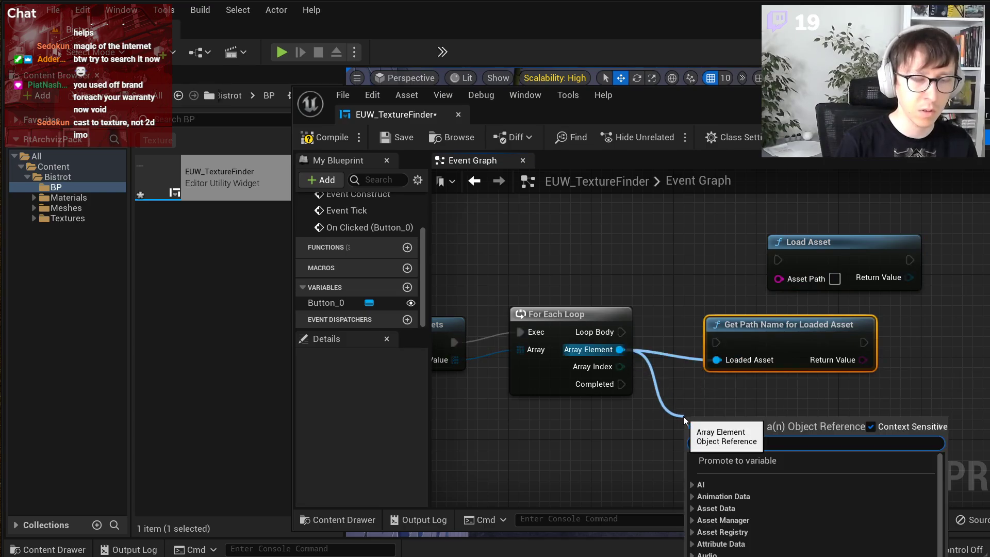
{"action": "type", "text": "get path"}
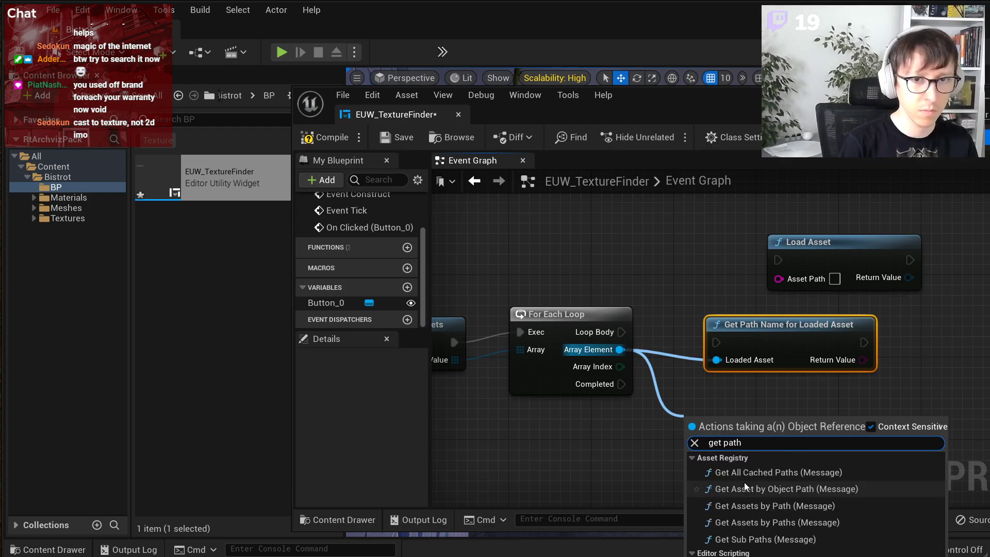
{"action": "key", "text": "Escape"}
{"action": "right_click", "coordinate": [667, 289]}
{"action": "type", "text": "packag"}
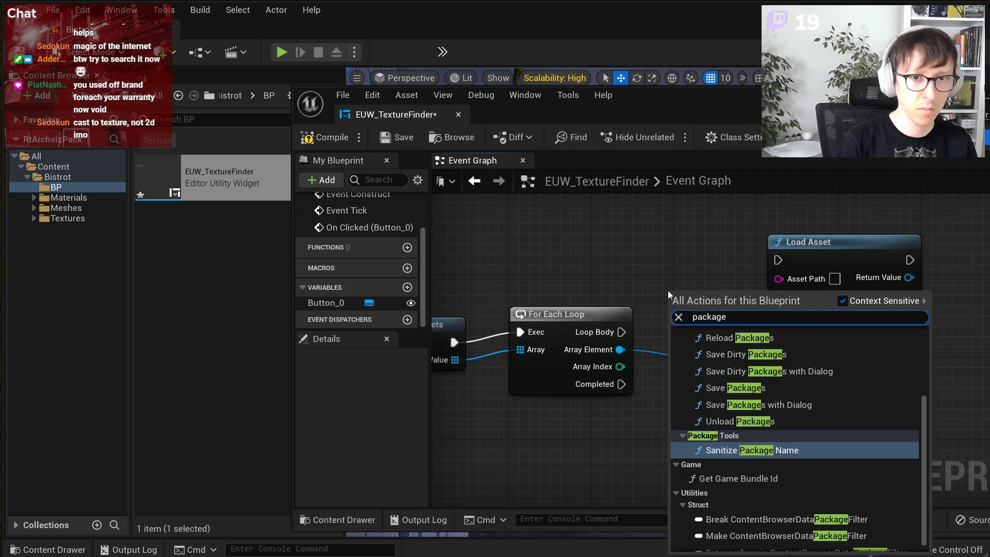
{"action": "type", "text": "e"}
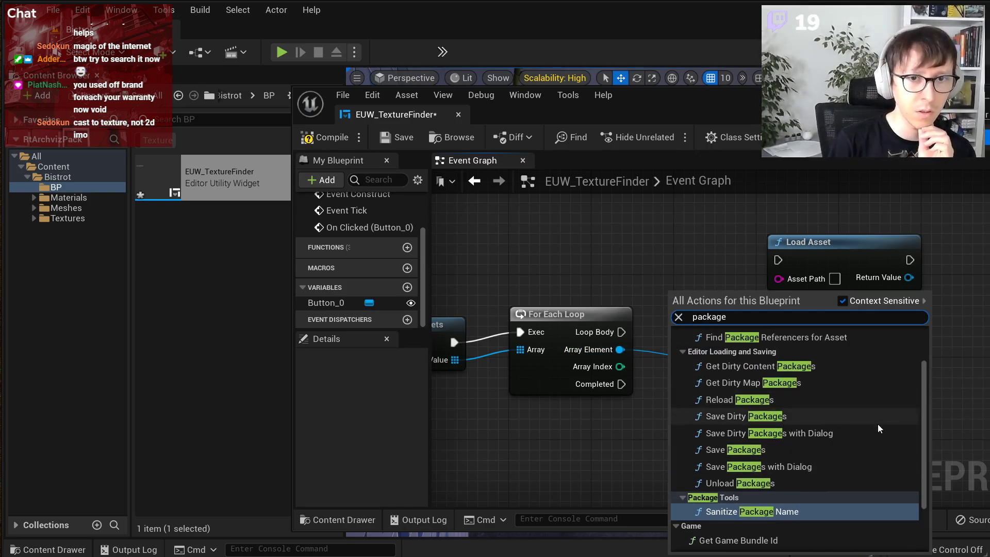
{"action": "scroll", "coordinate": [856, 419], "scroll_direction": "up", "scroll_amount": 2}
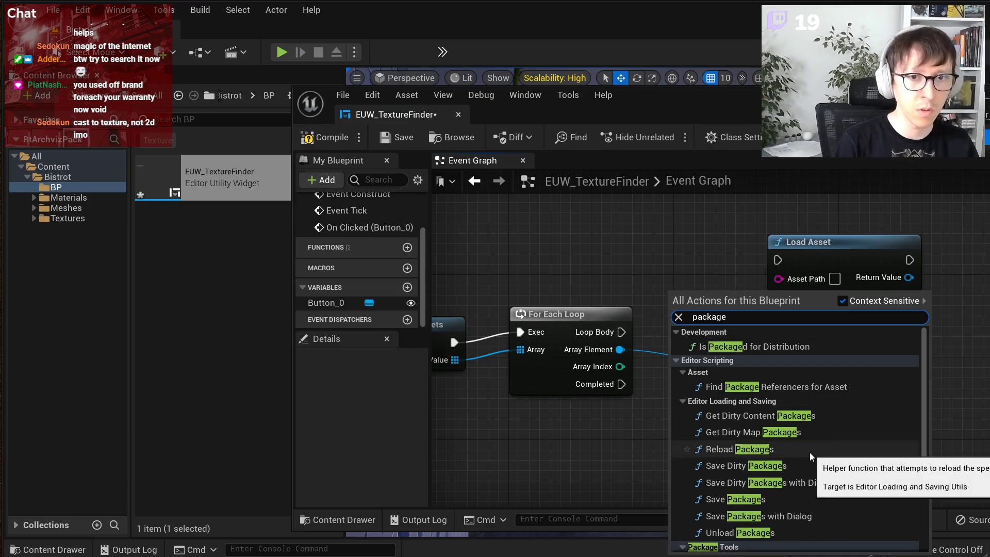
{"action": "scroll", "coordinate": [809, 477], "scroll_direction": "down", "scroll_amount": 2}
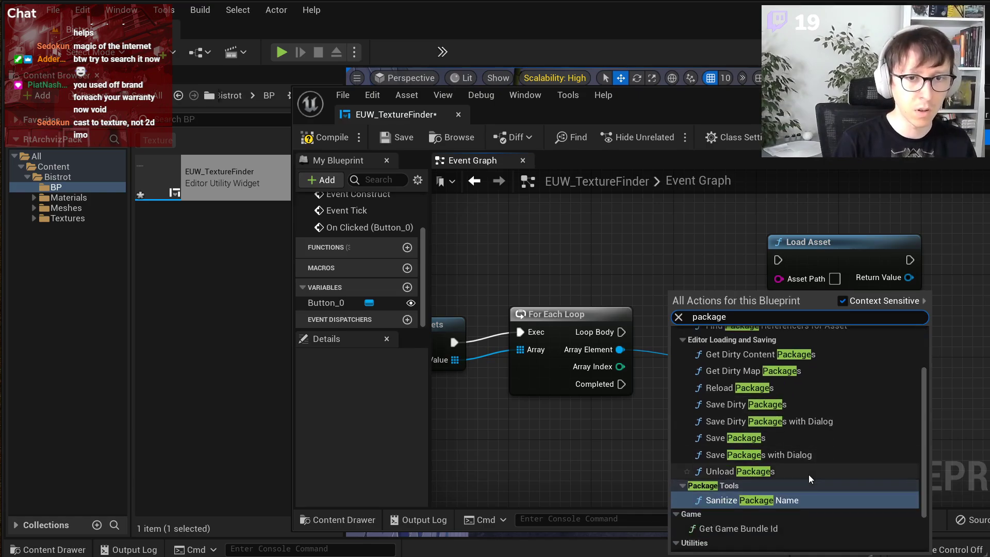
{"action": "key", "text": "ctrl+a"}
{"action": "type", "text": "load"}
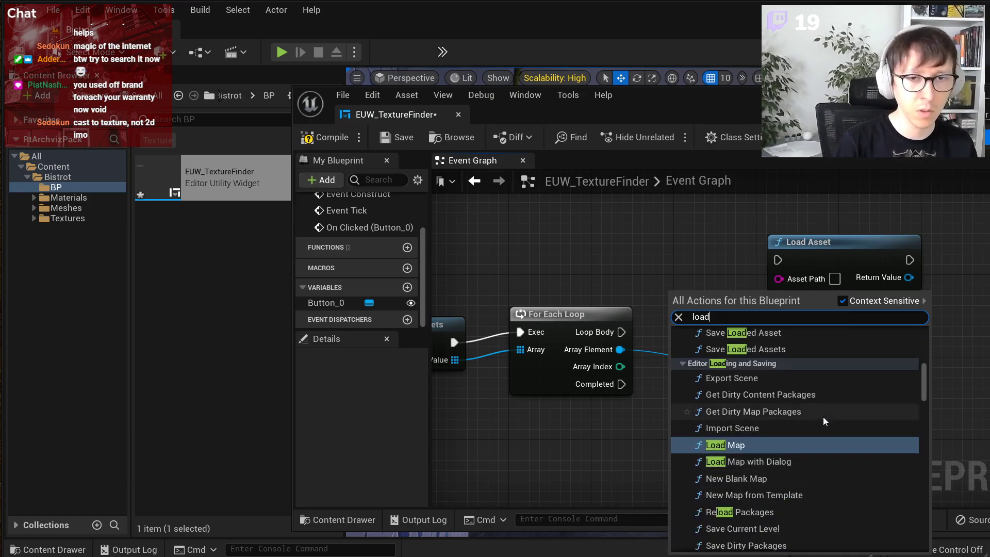
{"action": "left_click_drag", "start_coordinate": [926, 387], "coordinate": [901, 373]}
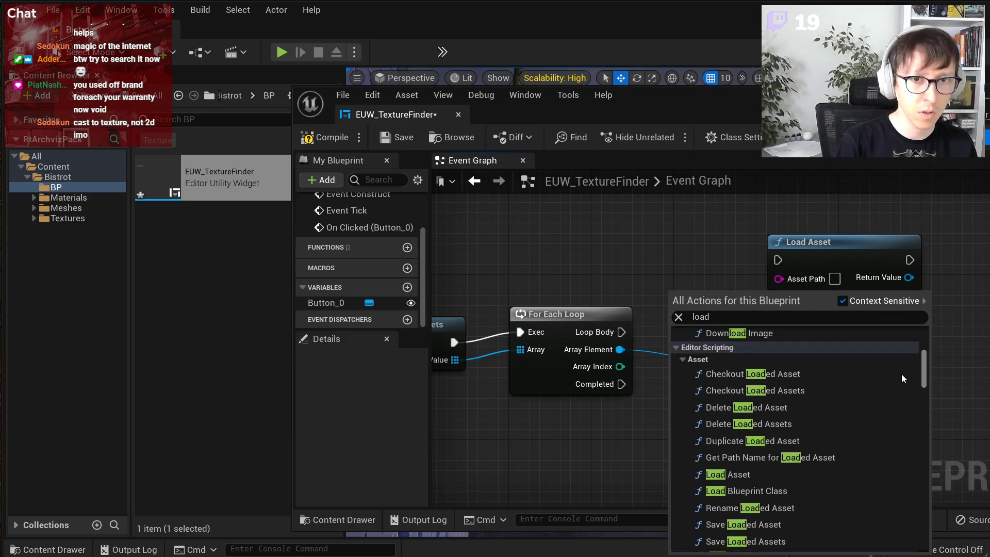
{"action": "left_click", "coordinate": [796, 473]}
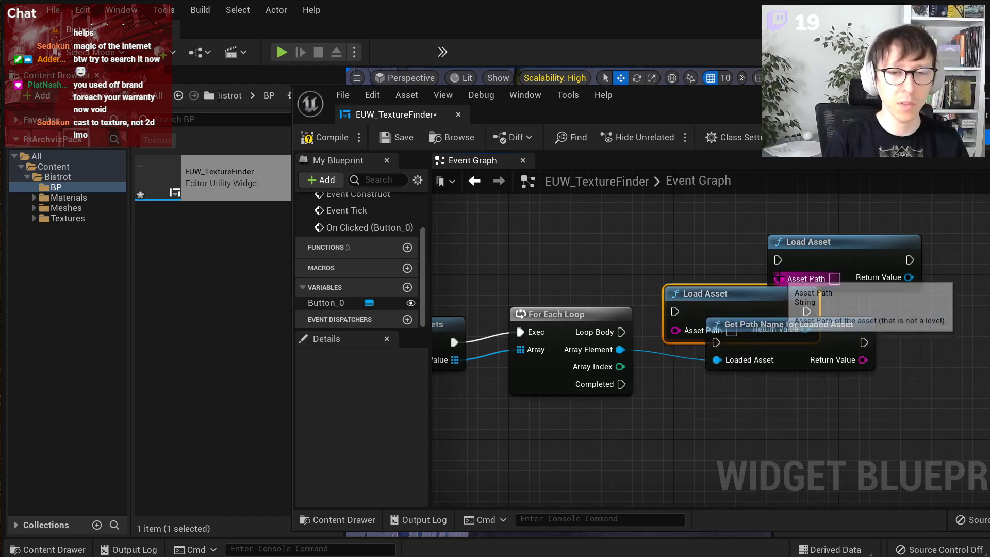
{"action": "key", "text": "Delete"}
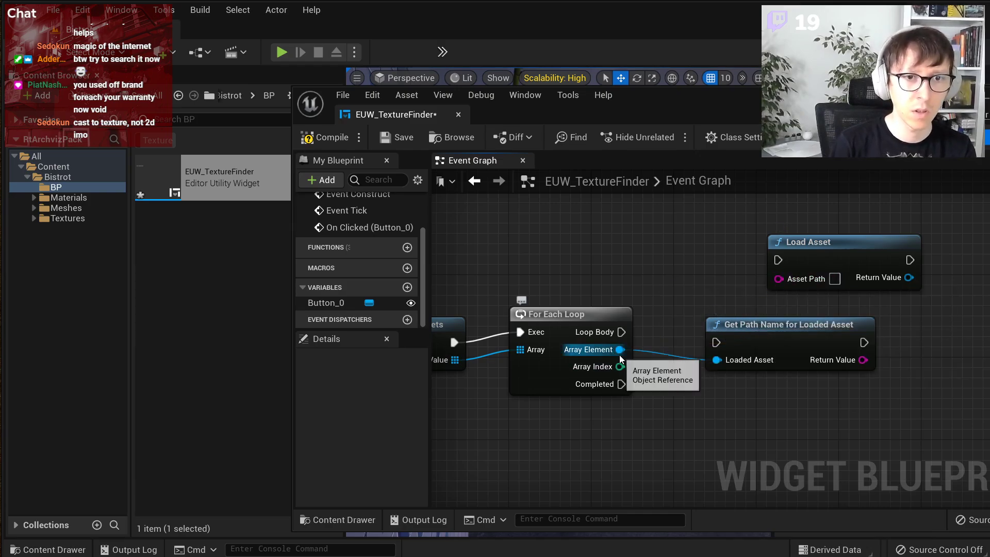
- Move the Load Asset and Get Path Name for Loaded Asset nodes up, clear of the loop's output path
{"action": "left_click_drag", "start_coordinate": [702, 220], "coordinate": [865, 338]}
{"action": "right_click_drag", "start_coordinate": [827, 375], "coordinate": [889, 397]}
{"action": "left_click_drag", "start_coordinate": [831, 347], "coordinate": [781, 244]}
{"action": "left_click", "coordinate": [766, 357]}
- Add a Cast To Texture2D node from the For Each Loop's Array Element and line it up beside the loop
{"action": "left_click_drag", "start_coordinate": [683, 371], "coordinate": [741, 395]}
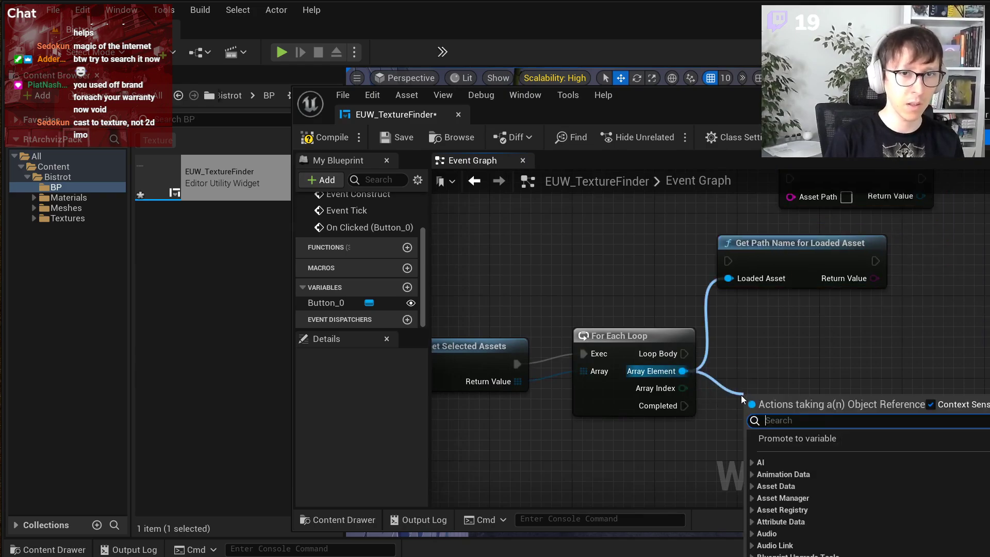
{"action": "type", "text": "cast tex"}
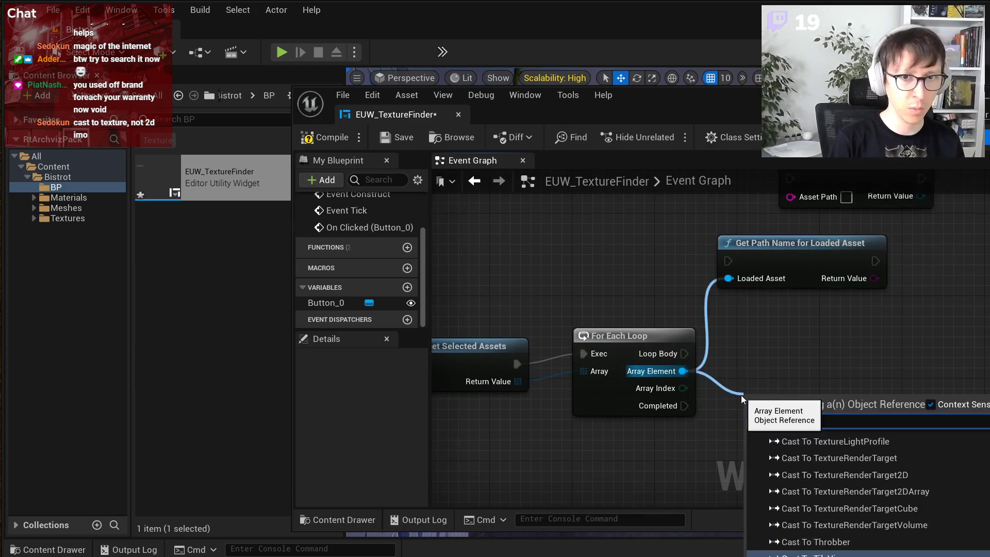
{"action": "key", "text": "Return"}
{"action": "left_click_drag", "start_coordinate": [741, 394], "coordinate": [748, 344]}
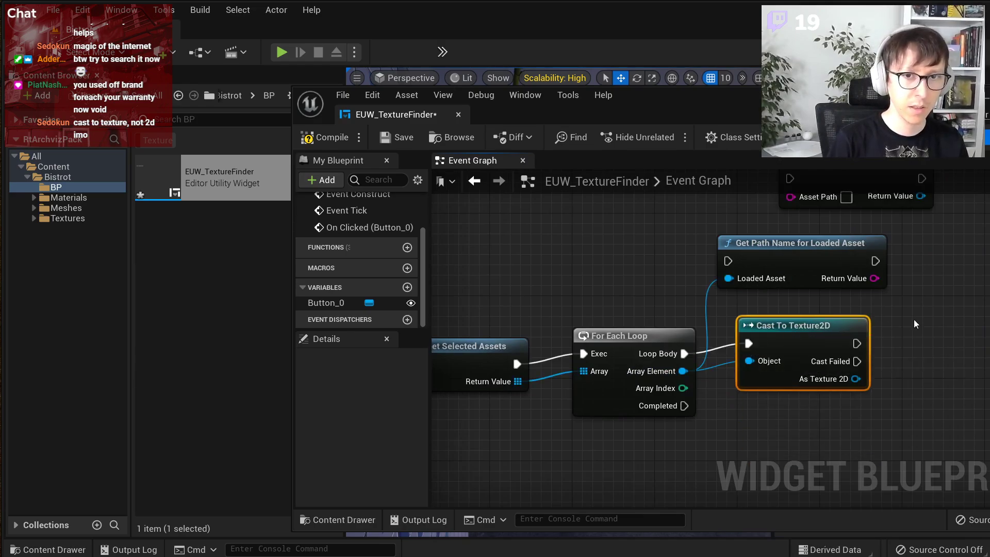
- Add a GetSizeX node from the cast's As Texture 2D output and place it next to the cast
{"action": "right_click_drag", "start_coordinate": [911, 319], "coordinate": [842, 323]}
{"action": "left_click_drag", "start_coordinate": [788, 382], "coordinate": [881, 358]}
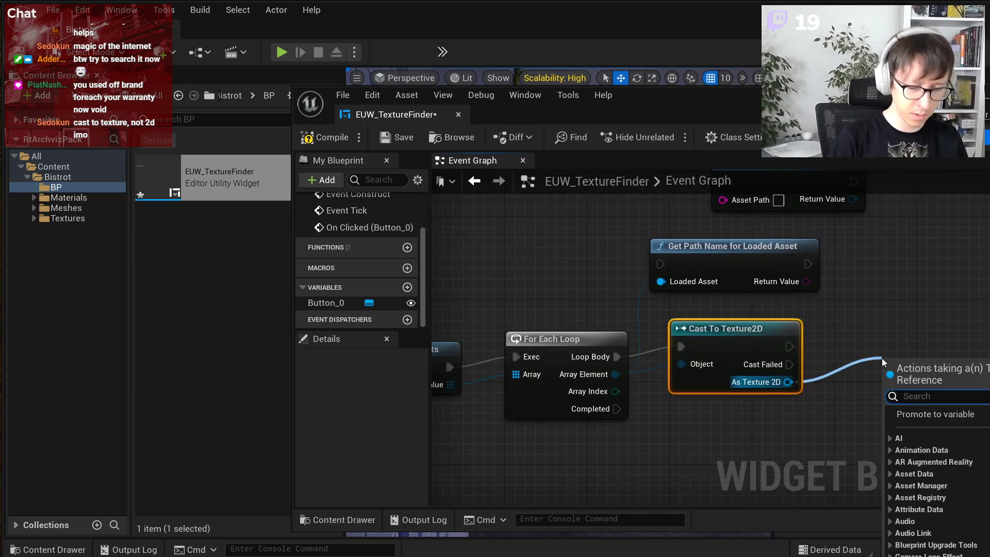
{"action": "type", "text": "print"}
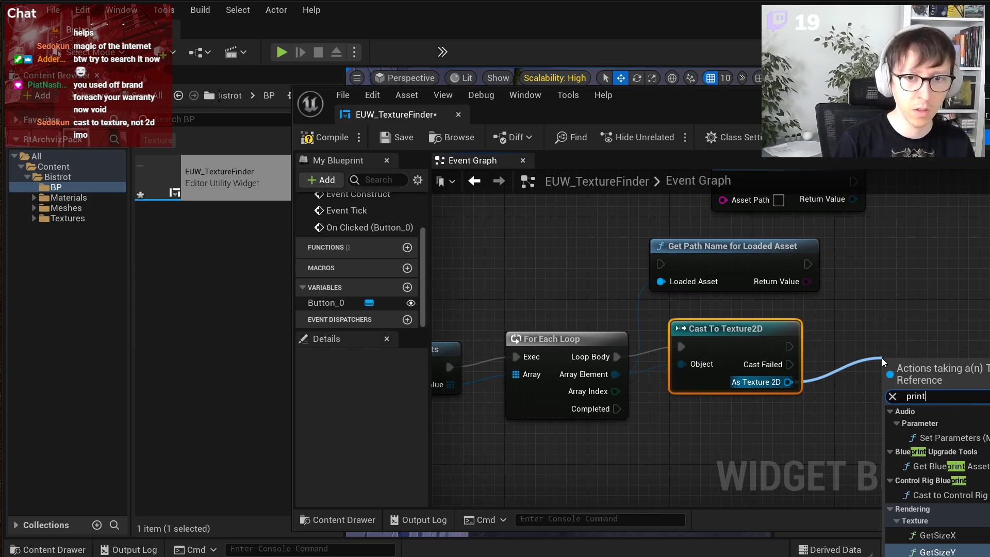
{"action": "left_click", "coordinate": [946, 534]}
{"action": "right_click_drag", "start_coordinate": [867, 415], "coordinate": [779, 415]}
{"action": "left_click_drag", "start_coordinate": [850, 378], "coordinate": [788, 389]}
- Add a Print String node to the cast's success execution, and feed GetSizeX's Return Value into its In String
{"action": "left_click_drag", "start_coordinate": [701, 345], "coordinate": [933, 307]}
{"action": "type", "text": "print"}
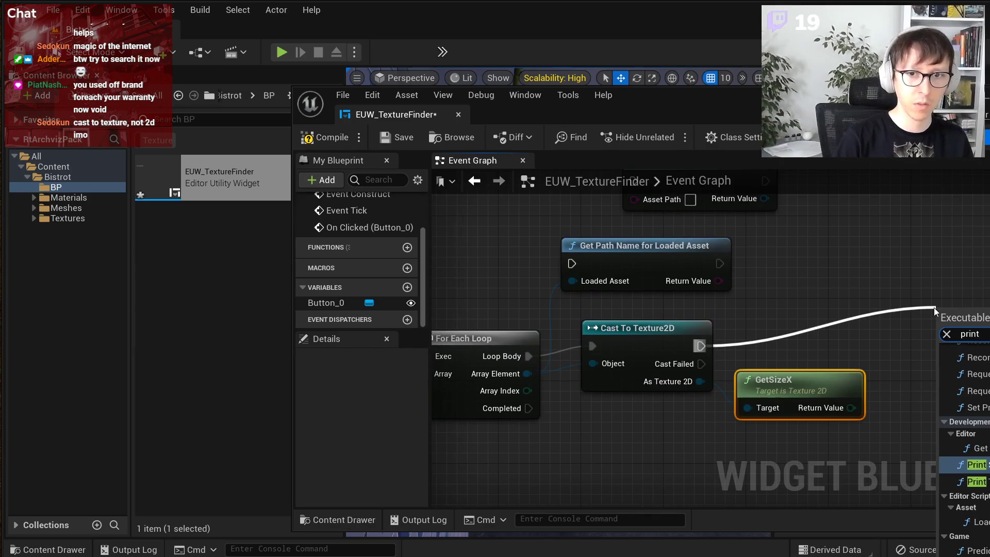
{"action": "key", "text": "Return"}
{"action": "left_click_drag", "start_coordinate": [883, 395], "coordinate": [943, 371]}
{"action": "left_click_drag", "start_coordinate": [983, 329], "coordinate": [931, 298]}
{"action": "right_click_drag", "start_coordinate": [921, 310], "coordinate": [937, 294]}
{"action": "left_click_drag", "start_coordinate": [937, 294], "coordinate": [989, 263]}
{"action": "left_click", "coordinate": [855, 230]}
{"action": "right_click_drag", "start_coordinate": [856, 229], "coordinate": [772, 212]}
- Add a second Print String on the cast's Cast Failed output with the text Fail, and save the widget blueprint
{"action": "left_click_drag", "start_coordinate": [631, 331], "coordinate": [884, 413]}
{"action": "type", "text": "prit"}
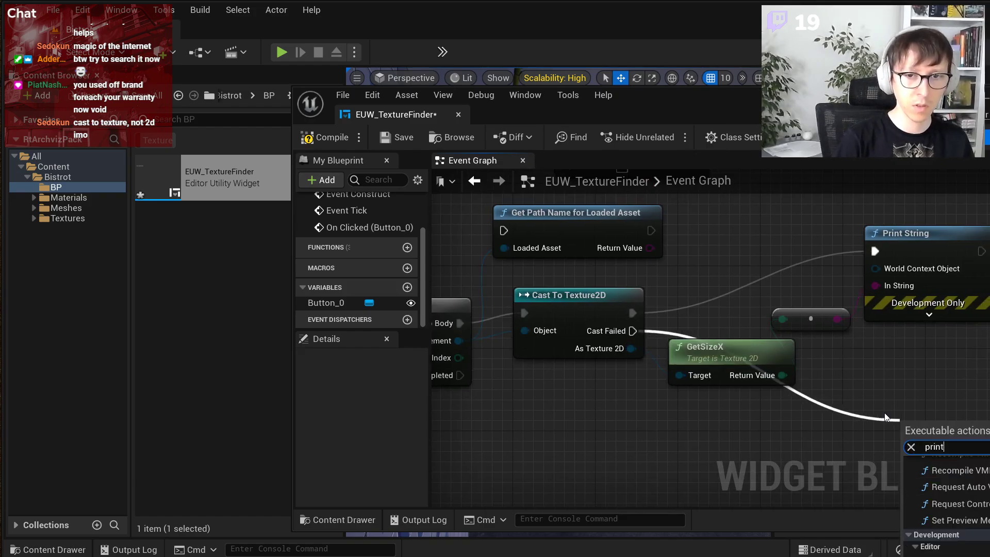
{"action": "key", "text": "Return"}
{"action": "left_click_drag", "start_coordinate": [929, 395], "coordinate": [897, 385]}
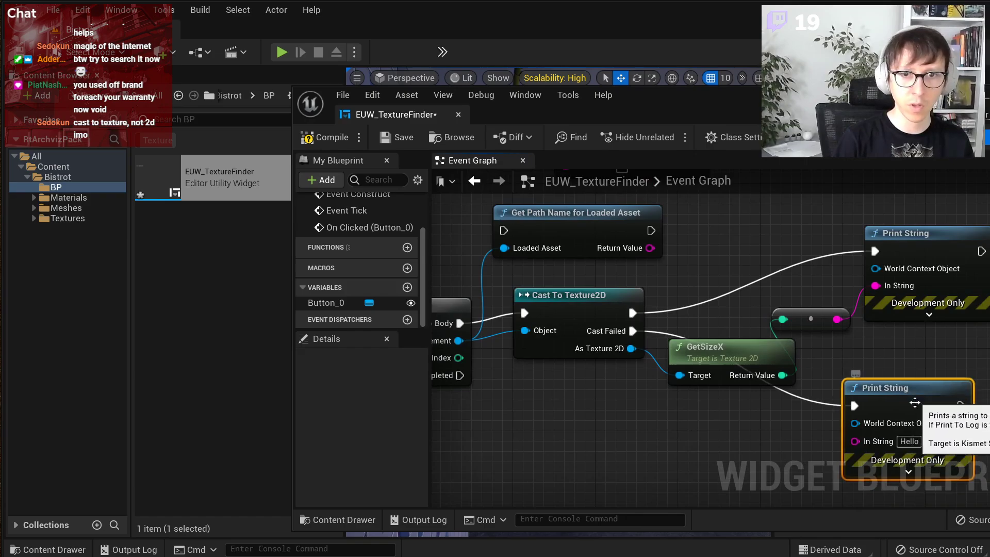
{"action": "type", "text": "f"}
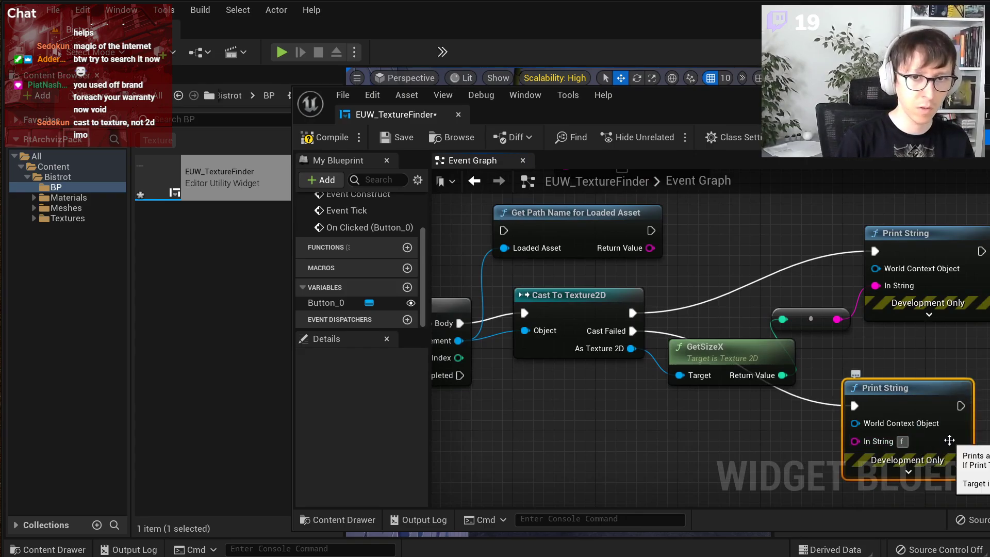
{"action": "scroll", "coordinate": [742, 410], "scroll_direction": "down", "scroll_amount": 3}
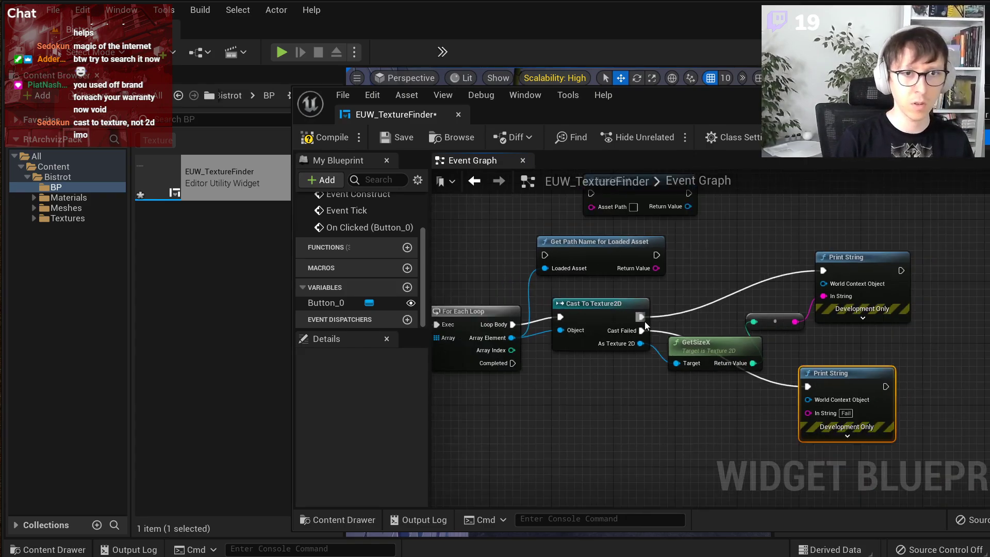
{"action": "left_click", "coordinate": [391, 138]}
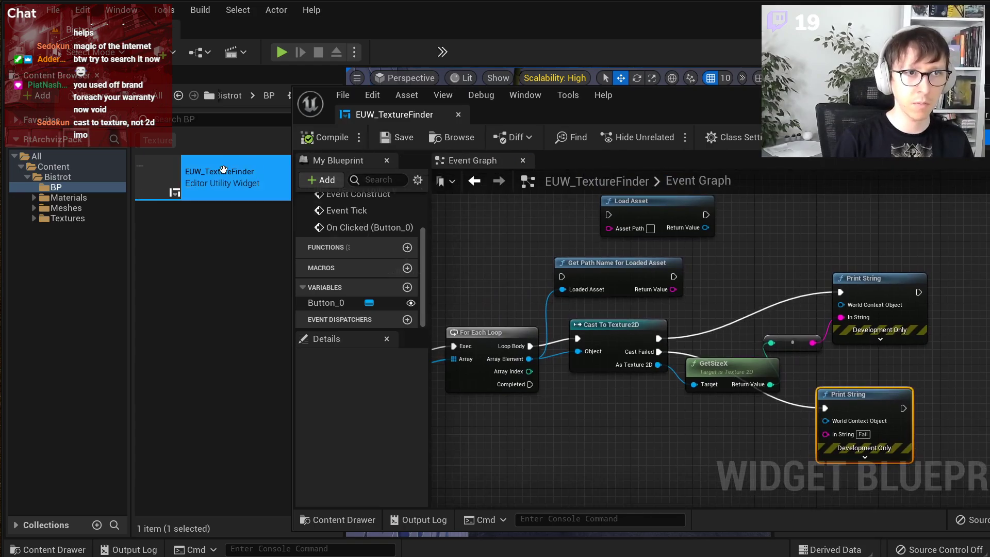
- Run the EUW_TextureFinder widget and select T_Airvent_A in the Textures folder, moving the blueprint window out of the way
{"action": "right_click", "coordinate": [208, 195]}
{"action": "left_click", "coordinate": [251, 220]}
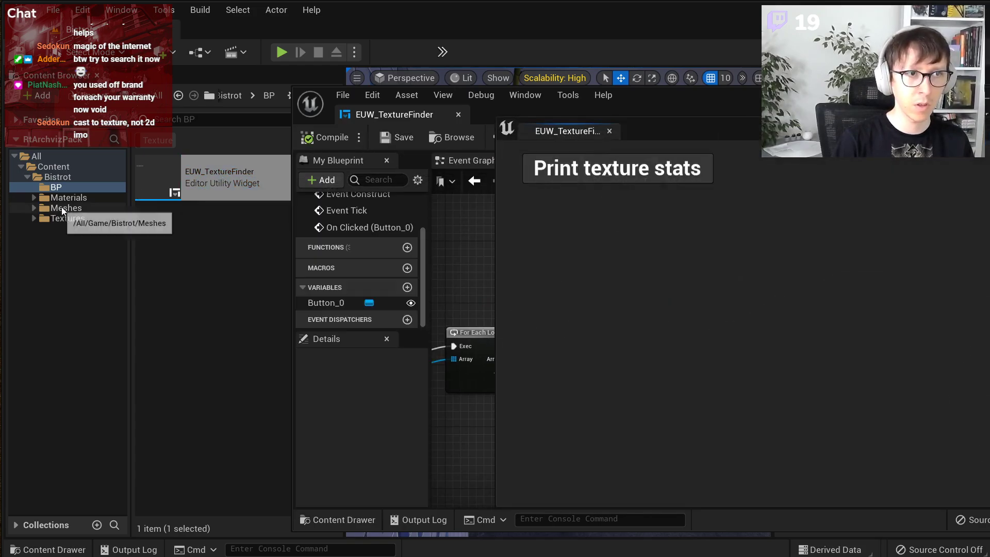
{"action": "left_click", "coordinate": [68, 218]}
{"action": "left_click", "coordinate": [160, 224]}
{"action": "left_click_drag", "start_coordinate": [755, 86], "coordinate": [505, 555]}
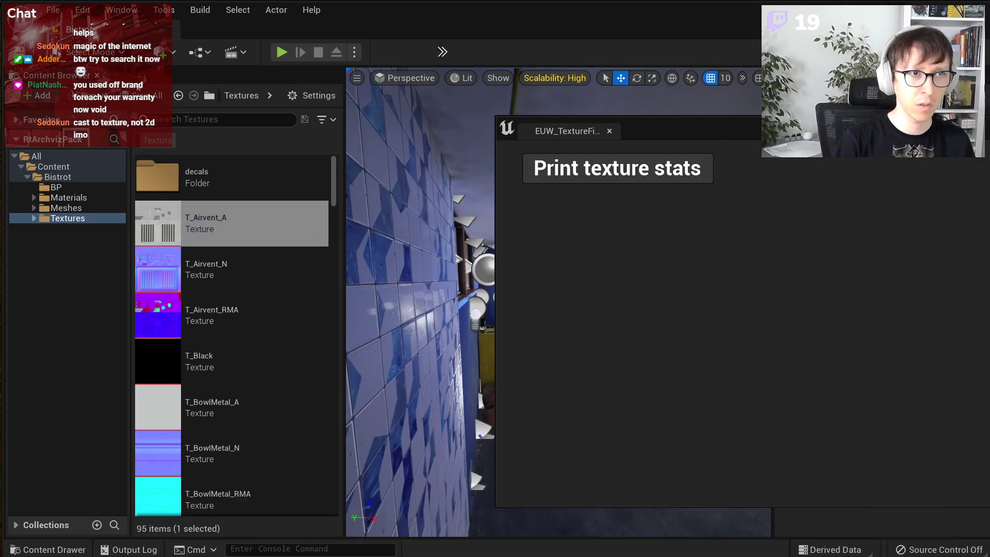
- Clear the output log, run Print texture stats on the selected texture, and check the value printed in the log
{"action": "left_click", "coordinate": [129, 549]}
{"action": "right_click", "coordinate": [327, 423]}
{"action": "left_click", "coordinate": [356, 435]}
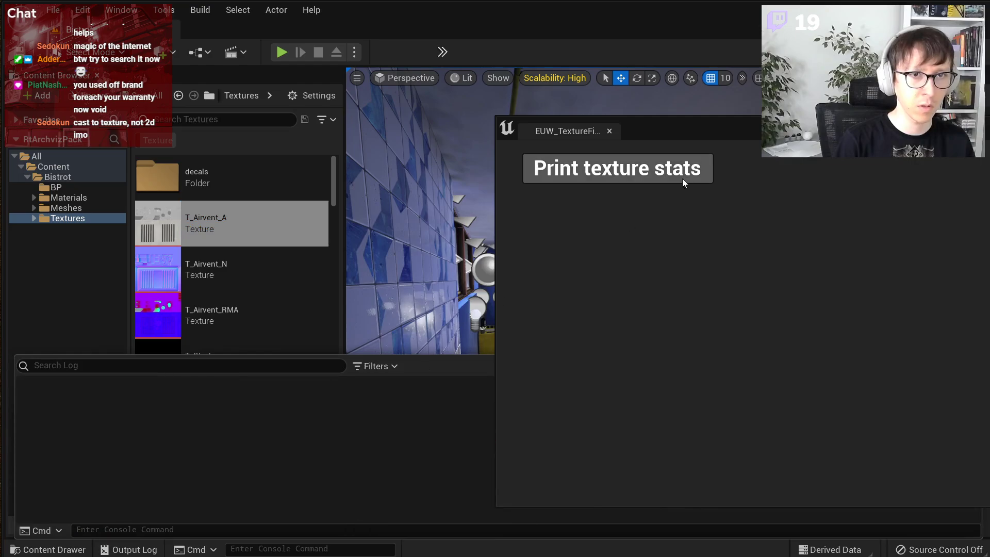
{"action": "left_click", "coordinate": [586, 178]}
{"action": "left_click", "coordinate": [130, 550]}
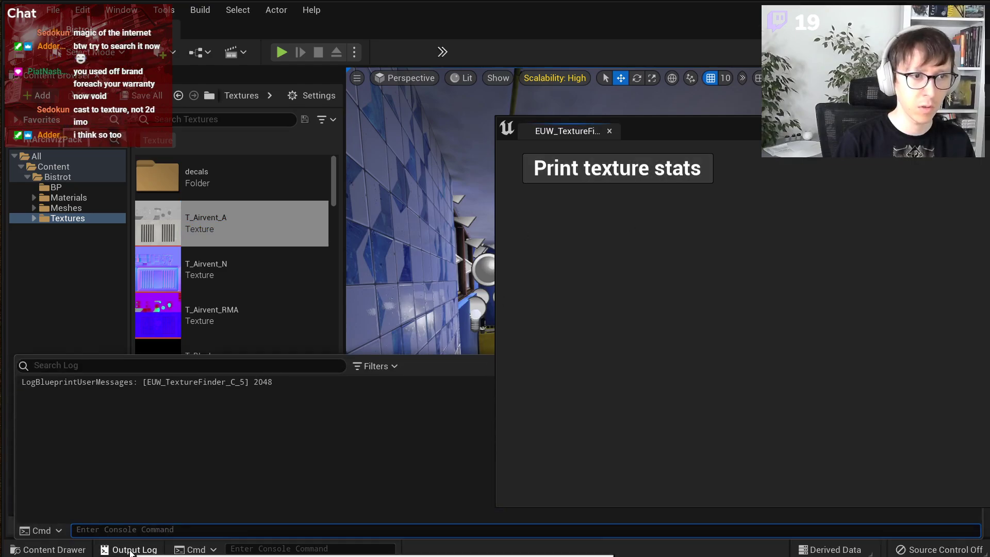
{"action": "left_click_drag", "start_coordinate": [282, 387], "coordinate": [255, 382]}
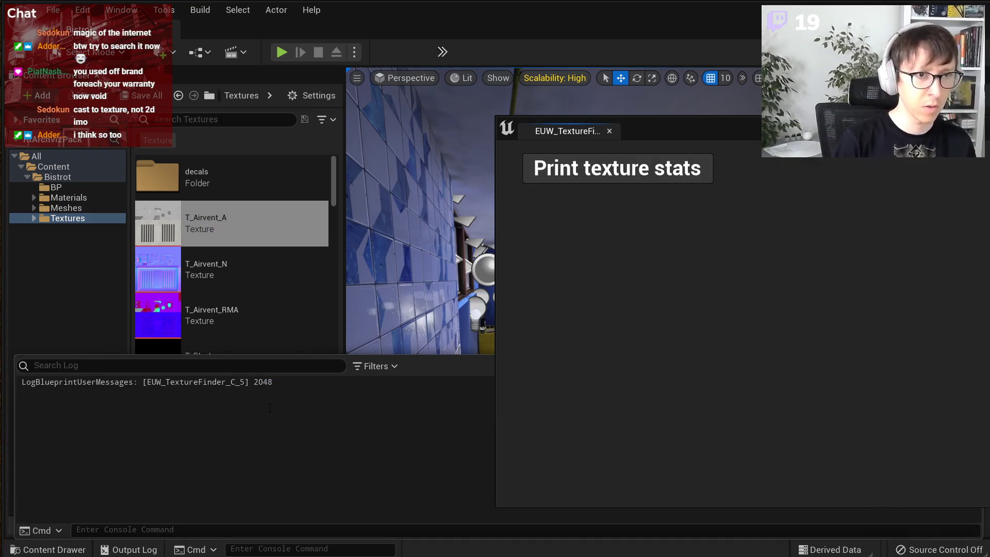
- Select T_Airvent_N in the Textures folder and close the running widget window
{"action": "right_click", "coordinate": [311, 283]}
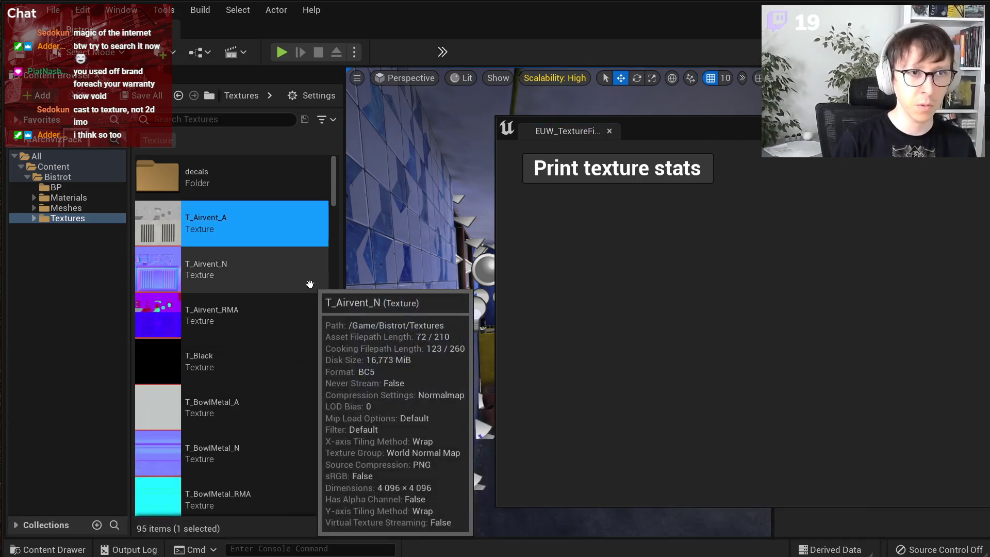
{"action": "left_click", "coordinate": [652, 142]}
{"action": "left_click_drag", "start_coordinate": [673, 131], "coordinate": [548, 189]}
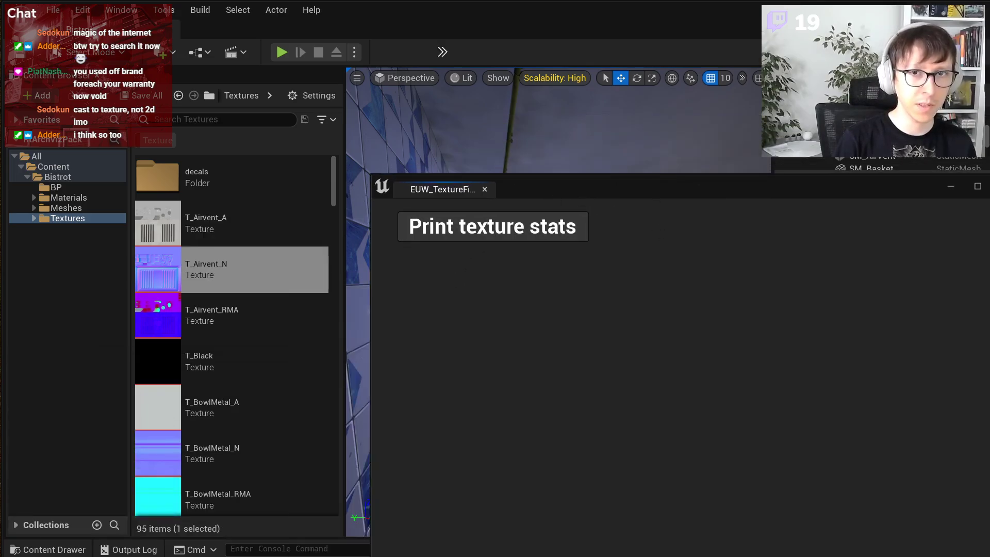
{"action": "left_click", "coordinate": [485, 189]}
- In the Designer of EUW_TextureFinder, add a text block below the Print texture stats button reading "Tex name:"
{"action": "key", "text": "alt+Tab"}
{"action": "left_click", "coordinate": [919, 208]}
{"action": "left_click_drag", "start_coordinate": [515, 159], "coordinate": [515, 25]}
{"action": "left_click_drag", "start_coordinate": [322, 252], "coordinate": [486, 259]}
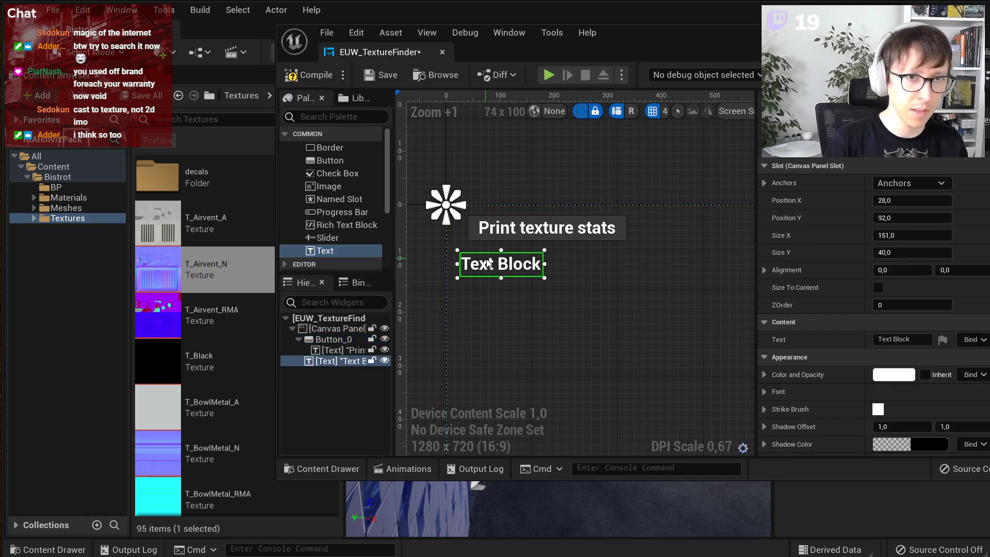
{"action": "left_click", "coordinate": [902, 339]}
{"action": "type", "text": "Tex name:"}
{"action": "key", "text": "Return"}
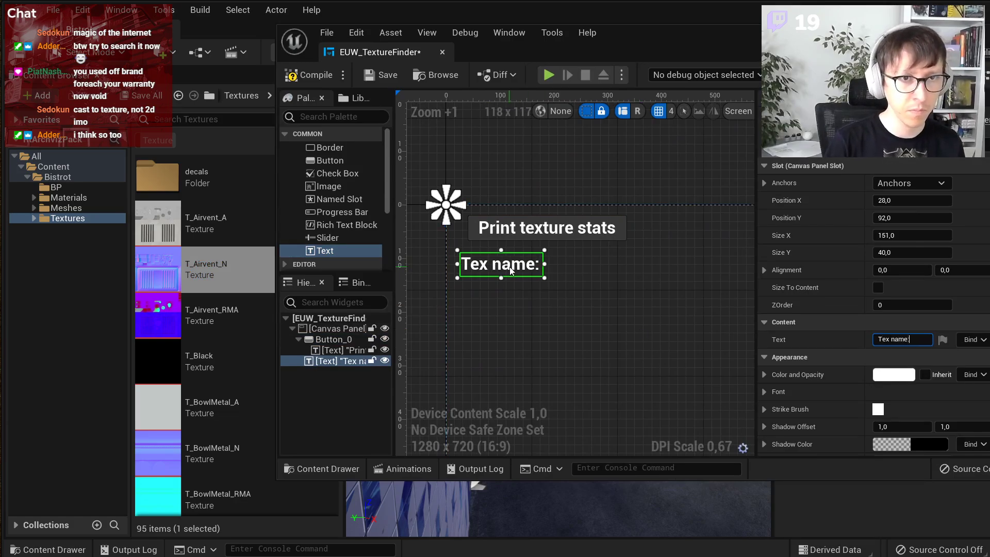
- Duplicate the "Tex name:" text block directly below it and change the copy's text to "Tex size X:"
{"action": "key", "text": "ctrl+d"}
{"action": "left_click_drag", "start_coordinate": [513, 268], "coordinate": [512, 290]}
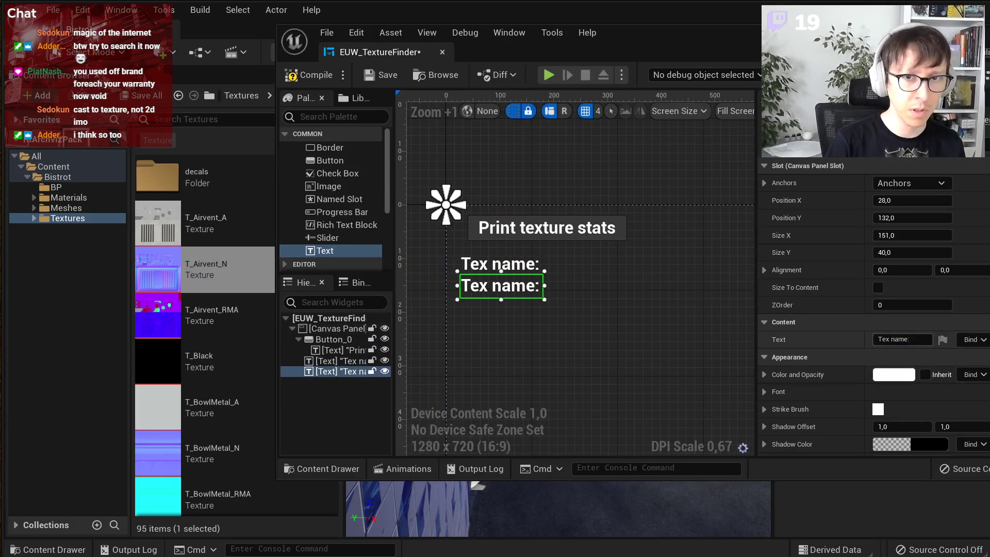
{"action": "double_click", "coordinate": [893, 339]}
{"action": "type", "text": "size"}
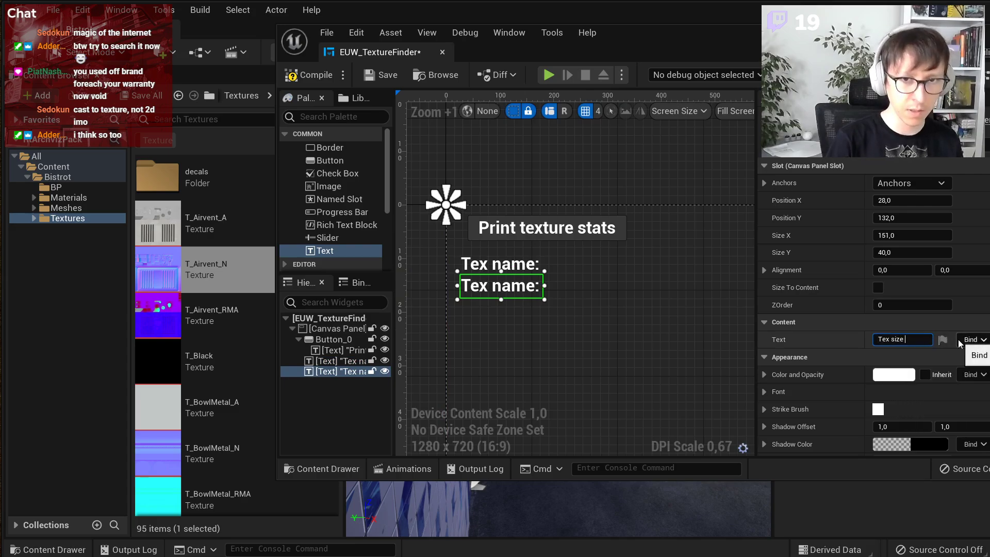
{"action": "key", "text": "Return"}
{"action": "left_click", "coordinate": [497, 302]}
{"action": "left_click", "coordinate": [499, 294]}
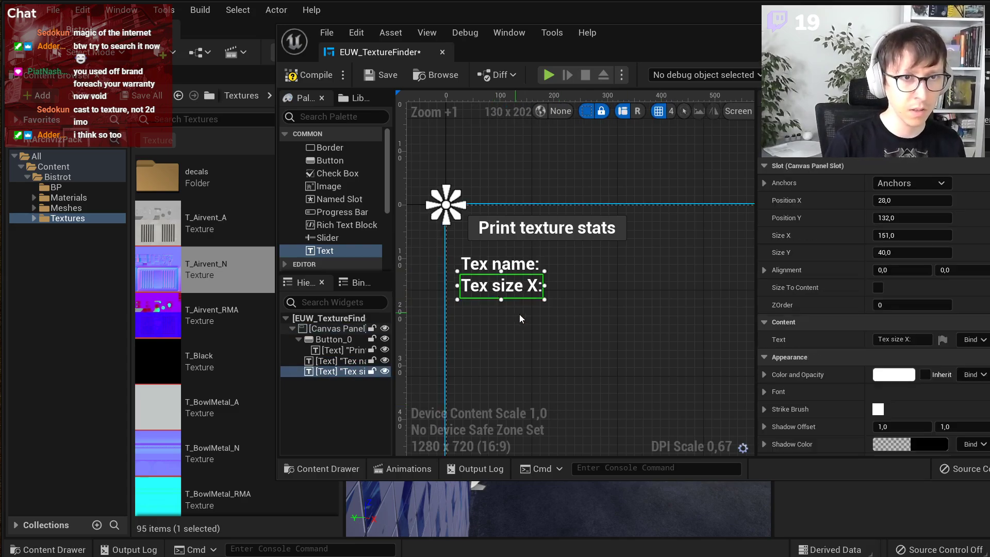
- Duplicate the "Tex size X:" text block below it and change the copy's text to "Tex alpha:"
{"action": "key", "text": "ctrl+d"}
{"action": "left_click_drag", "start_coordinate": [520, 307], "coordinate": [510, 312]}
{"action": "left_click_drag", "start_coordinate": [912, 339], "coordinate": [890, 339]}
{"action": "type", "text": "alpha:"}
{"action": "key", "text": "Return"}
- Duplicate the "Tex name:" text block, place the copy beside the original, and set its text to "None"
{"action": "left_click", "coordinate": [502, 265]}
{"action": "key", "text": "ctrl+d"}
{"action": "left_click", "coordinate": [506, 289]}
{"action": "left_click", "coordinate": [507, 289]}
{"action": "left_click_drag", "start_coordinate": [528, 281], "coordinate": [609, 267]}
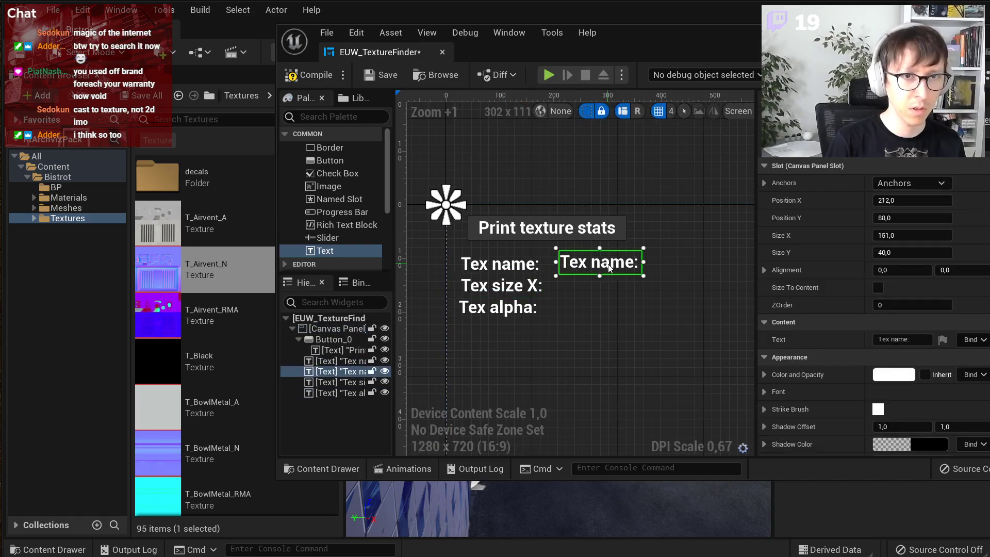
{"action": "left_click", "coordinate": [907, 338]}
{"action": "type", "text": "None"}
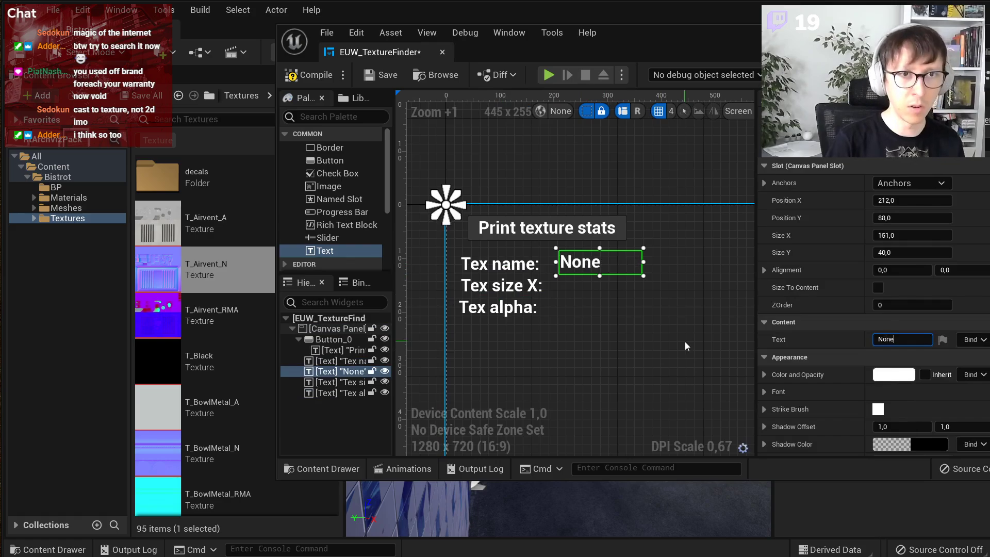
- Duplicate the "None" text block twice and line up the three blocks beside "Tex name:", "Tex size X:" and "Tex alpha:"
{"action": "left_click_drag", "start_coordinate": [598, 263], "coordinate": [585, 314]}
{"action": "key", "text": "ctrl+d"}
{"action": "key", "text": "ctrl+d"}
{"action": "left_click", "coordinate": [575, 268]}
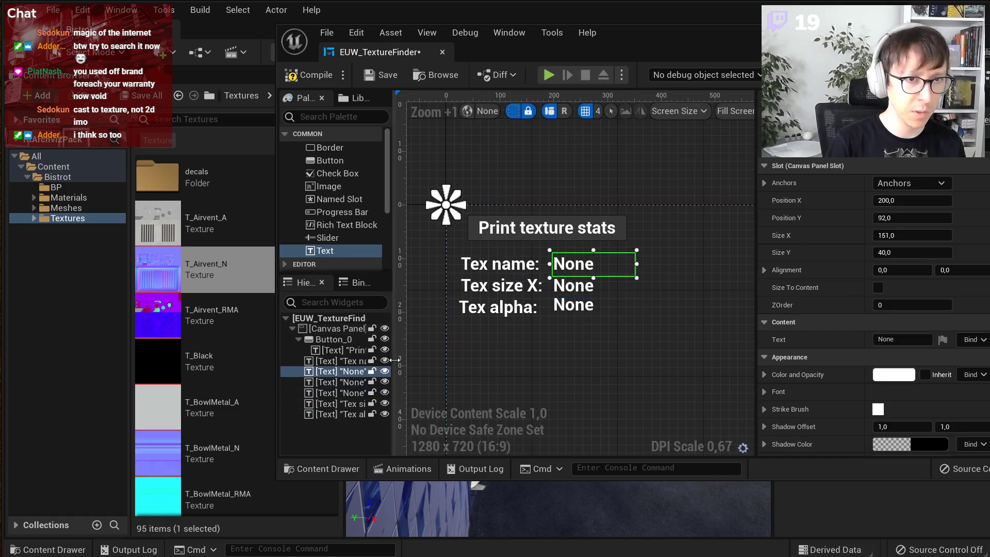
- Rename the three "None" text blocks in the hierarchy, in order, as TexName, TexSizeX and TexAlpha
{"action": "left_click_drag", "start_coordinate": [393, 360], "coordinate": [520, 360]}
{"action": "double_click", "coordinate": [375, 373]}
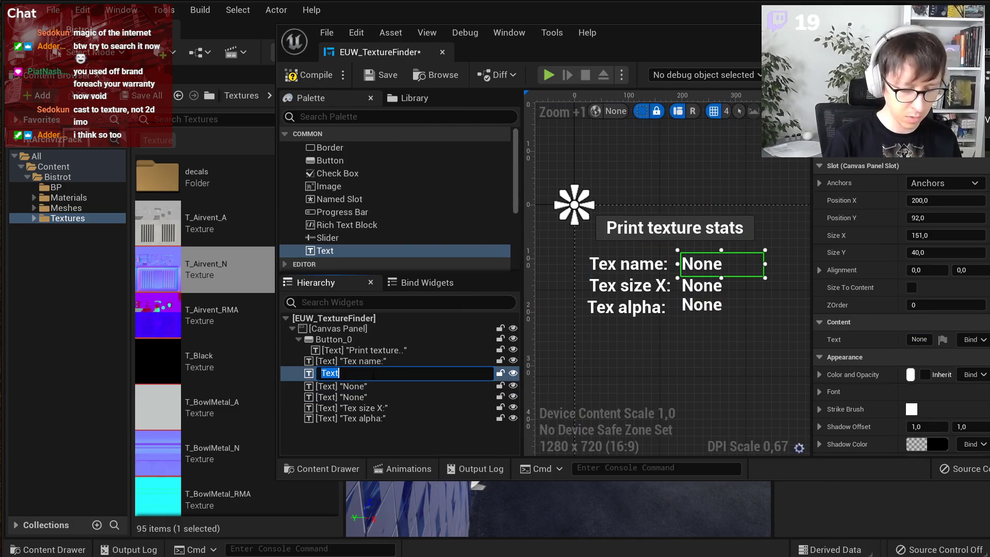
{"action": "key", "text": "Return"}
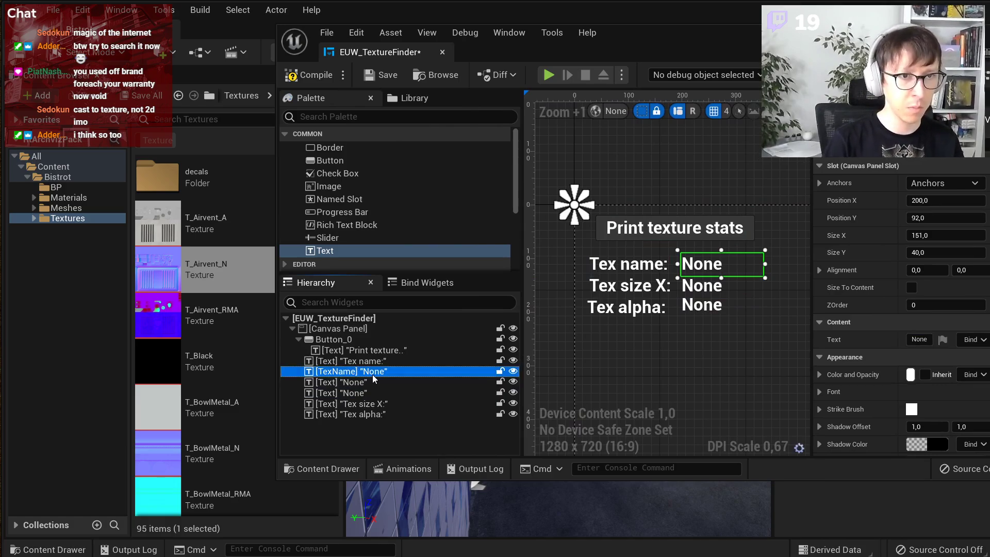
{"action": "left_click", "coordinate": [357, 384]}
{"action": "double_click", "coordinate": [357, 385]}
{"action": "type", "text": "TexSizeX"}
{"action": "key", "text": "Return"}
{"action": "double_click", "coordinate": [370, 393]}
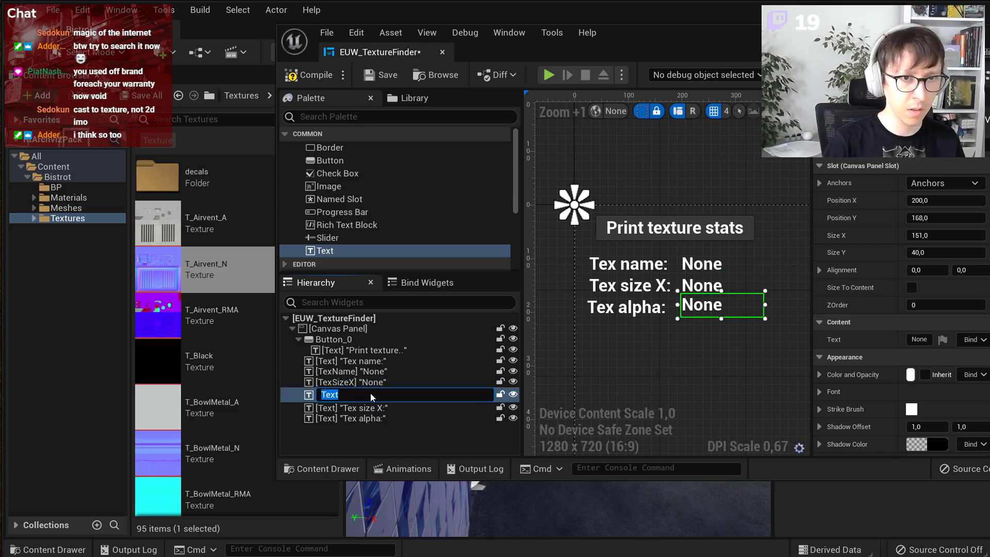
{"action": "type", "text": "TexAlpha"}
{"action": "key", "text": "Return"}
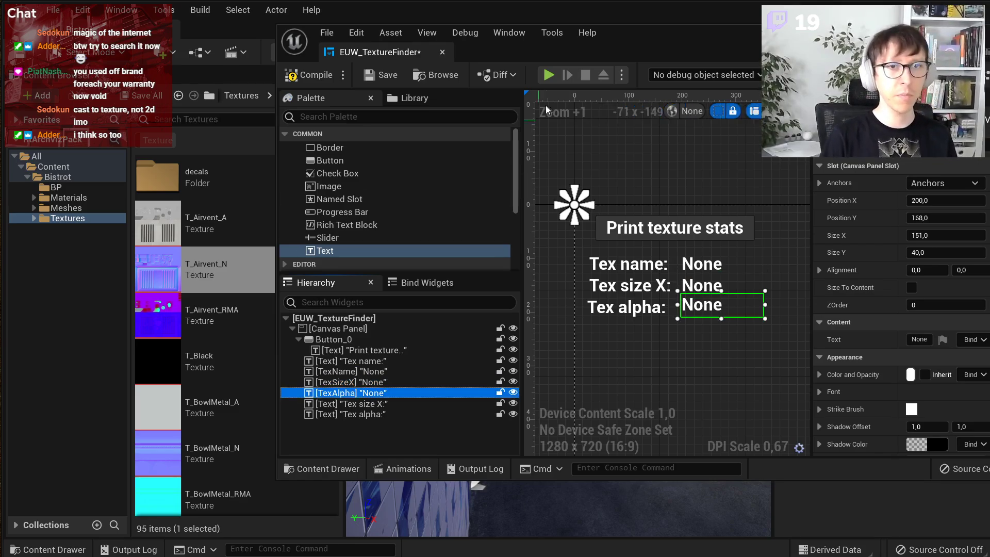
- Switch to the event graph and check the blueprint's variables for the renamed text blocks
{"action": "left_click", "coordinate": [982, 74]}
{"action": "left_click_drag", "start_coordinate": [821, 41], "coordinate": [602, 83]}
{"action": "right_click_drag", "start_coordinate": [350, 373], "coordinate": [391, 314]}
{"action": "scroll", "coordinate": [120, 275], "scroll_direction": "up", "scroll_amount": 3}
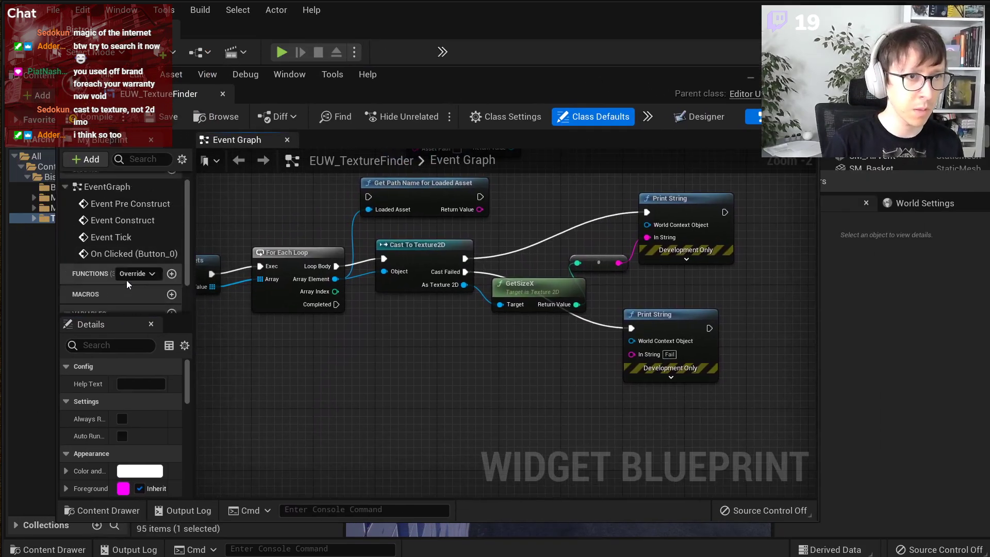
{"action": "scroll", "coordinate": [126, 279], "scroll_direction": "down", "scroll_amount": 2}
{"action": "scroll", "coordinate": [132, 424], "scroll_direction": "down", "scroll_amount": 3}
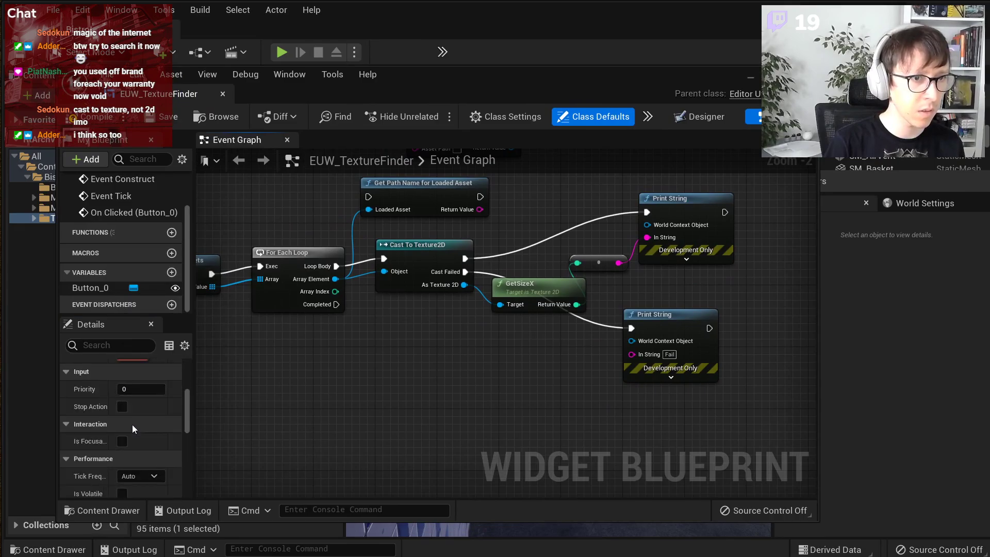
{"action": "scroll", "coordinate": [133, 422], "scroll_direction": "up", "scroll_amount": 3}
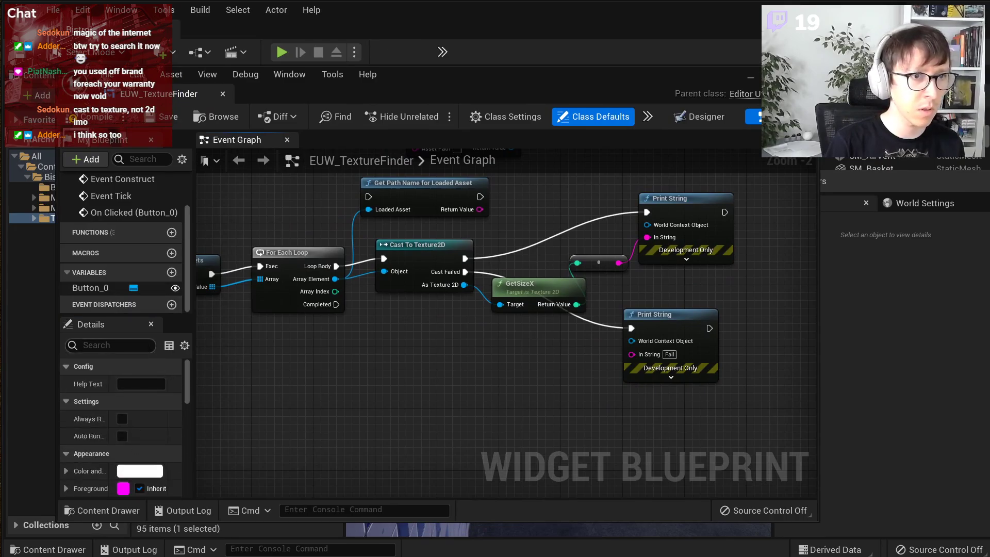
{"action": "scroll", "coordinate": [134, 224], "scroll_direction": "up", "scroll_amount": 2}
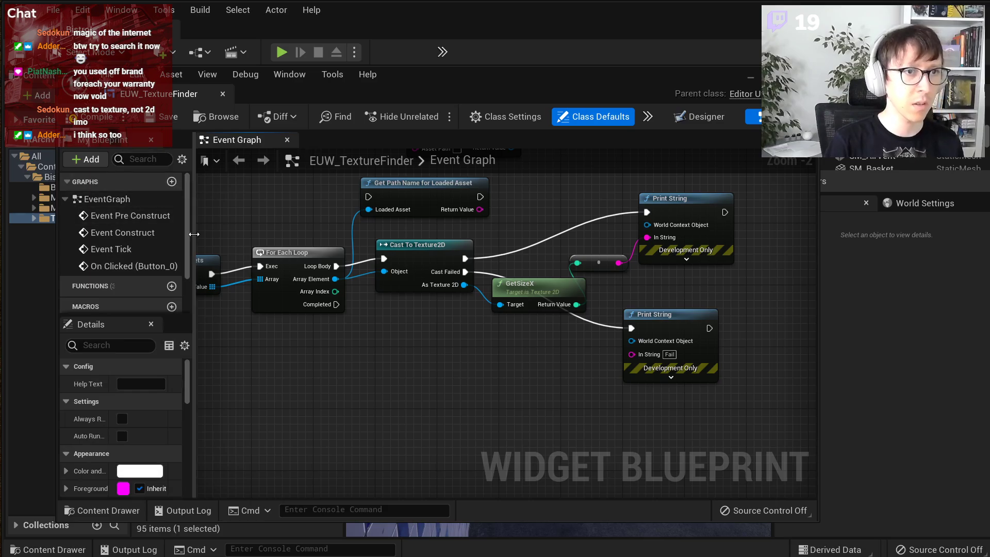
- Widen the My Blueprint panel and dock Details on the opposite side of the event graph
{"action": "left_click_drag", "start_coordinate": [194, 345], "coordinate": [266, 344]}
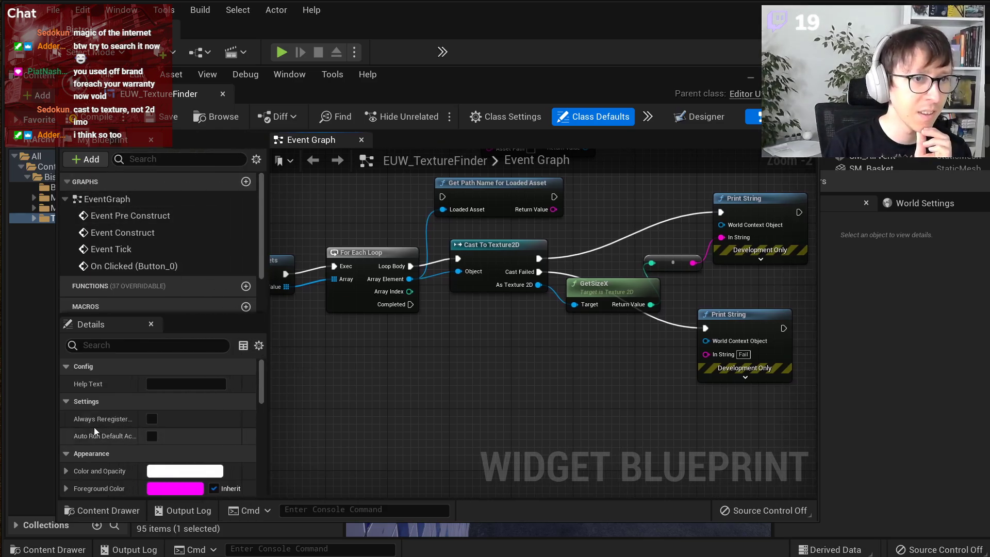
{"action": "left_click_drag", "start_coordinate": [96, 323], "coordinate": [783, 248]}
{"action": "left_click_drag", "start_coordinate": [542, 240], "coordinate": [651, 240]}
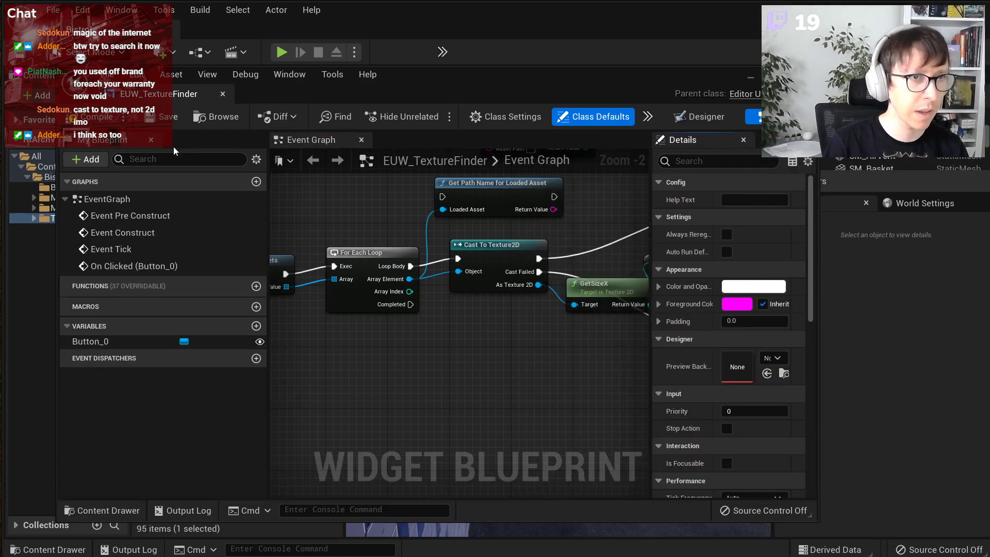
- Expose TexName, TexSizeX and TexAlpha as variables in the Designer, save the widget, and return to its event graph
{"action": "left_click", "coordinate": [698, 116]}
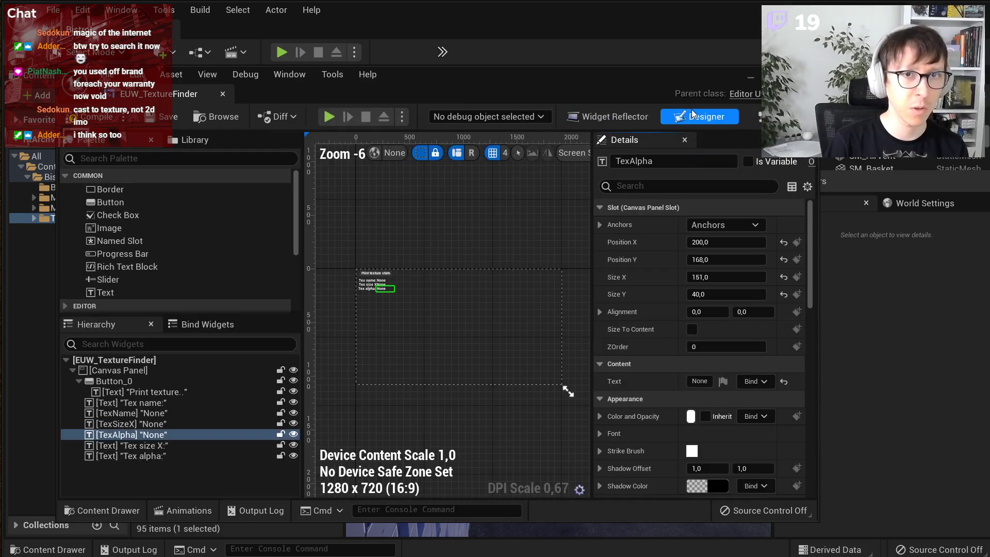
{"action": "left_click", "coordinate": [240, 435]}
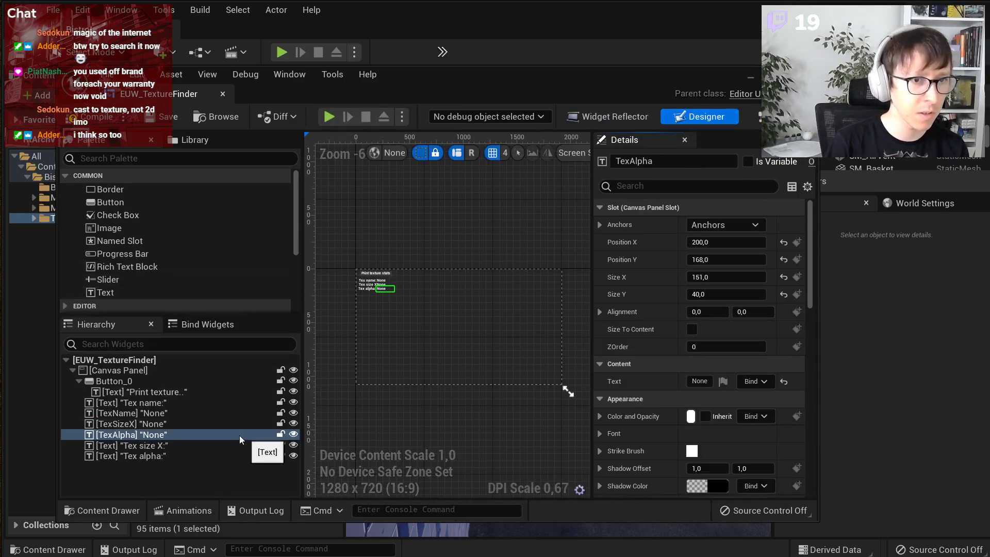
{"action": "left_click", "coordinate": [172, 415], "text": "shift"}
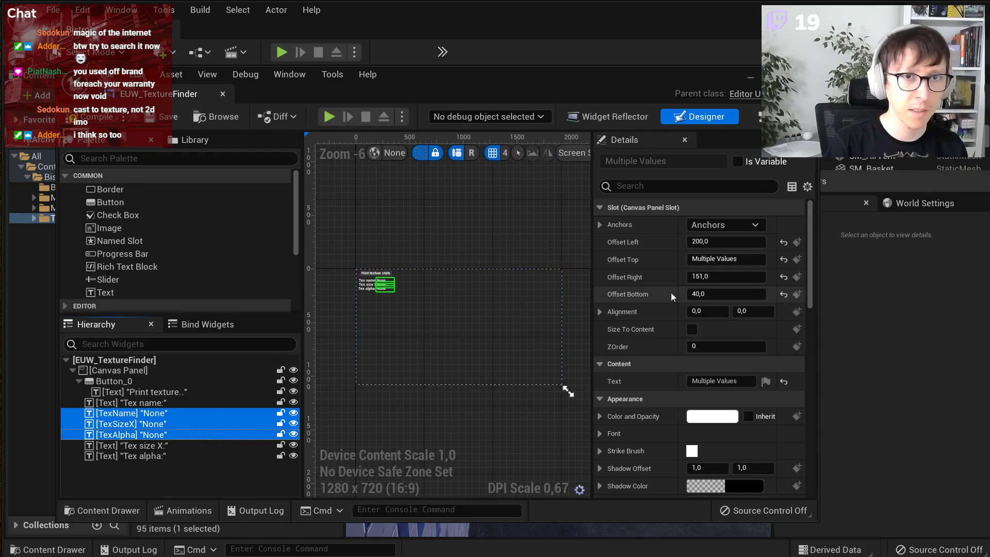
{"action": "left_click", "coordinate": [736, 162]}
{"action": "key", "text": "ctrl+s"}
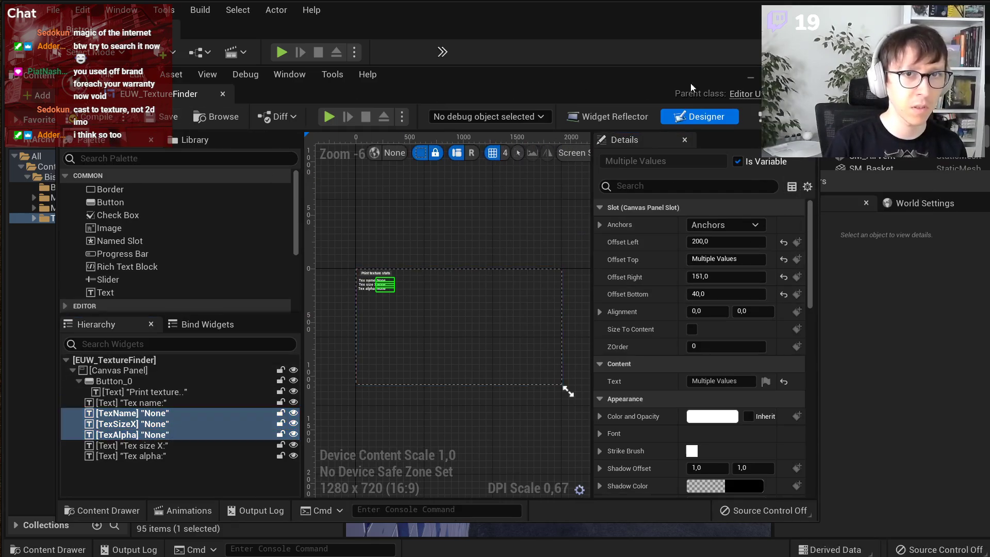
{"action": "key", "text": "ctrl+shift+g"}
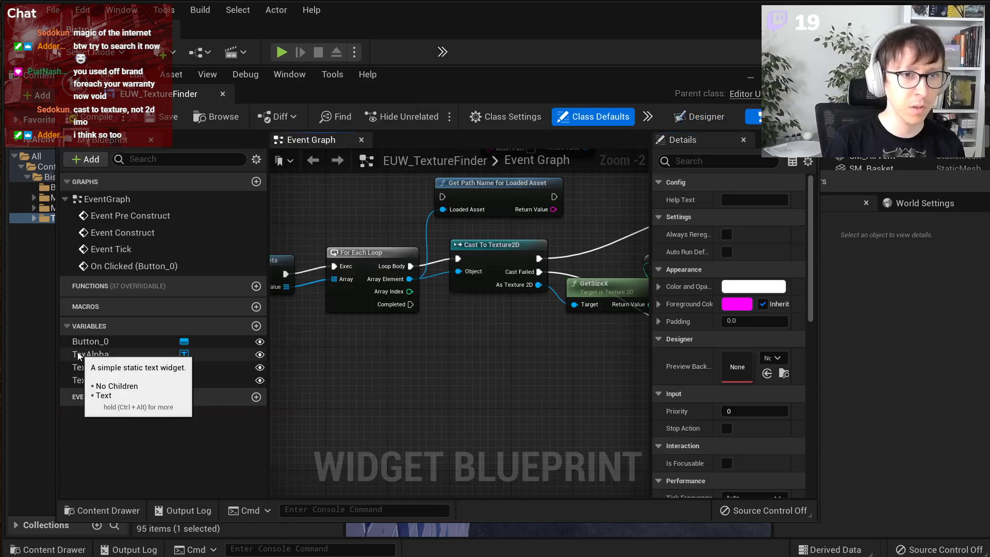
- Place a Get node for the TexName variable below the For Each Loop and enlarge the editor window
{"action": "left_click_drag", "start_coordinate": [100, 367], "coordinate": [415, 339]}
{"action": "left_click", "coordinate": [427, 366]}
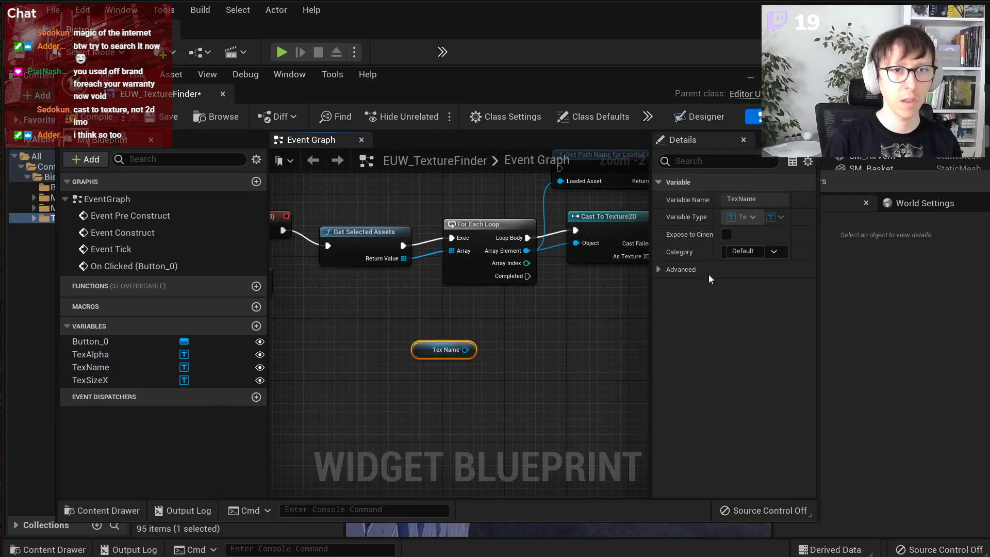
{"action": "left_click_drag", "start_coordinate": [374, 97], "coordinate": [321, 35]}
{"action": "left_click_drag", "start_coordinate": [767, 460], "coordinate": [987, 542]}
{"action": "scroll", "coordinate": [768, 386], "scroll_direction": "down", "scroll_amount": 2}
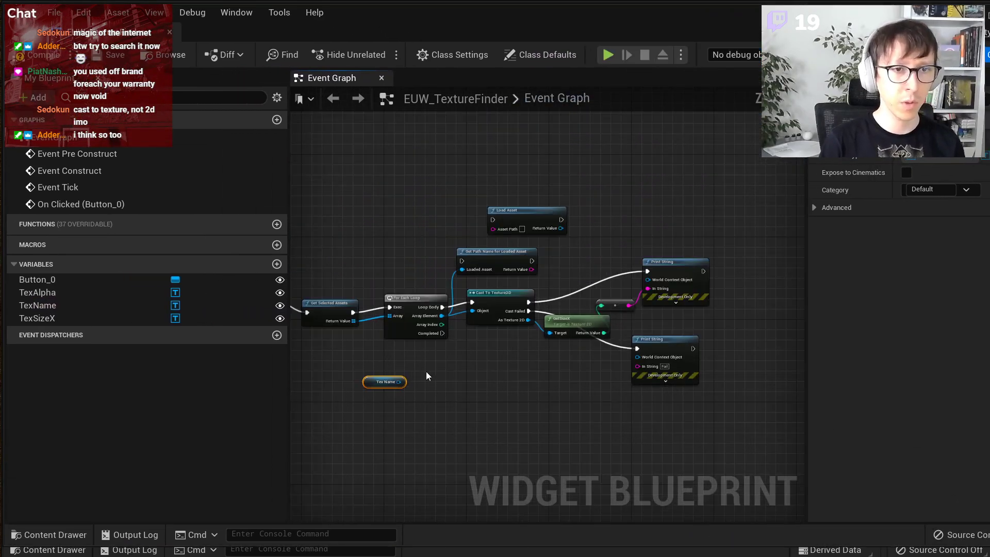
{"action": "left_click_drag", "start_coordinate": [365, 382], "coordinate": [346, 418]}
- Delete the GetSizeX, string conversion and both Print String nodes that follow Cast To Texture2D
{"action": "right_click_drag", "start_coordinate": [365, 316], "coordinate": [578, 280]}
{"action": "scroll", "coordinate": [466, 235], "scroll_direction": "up", "scroll_amount": 2}
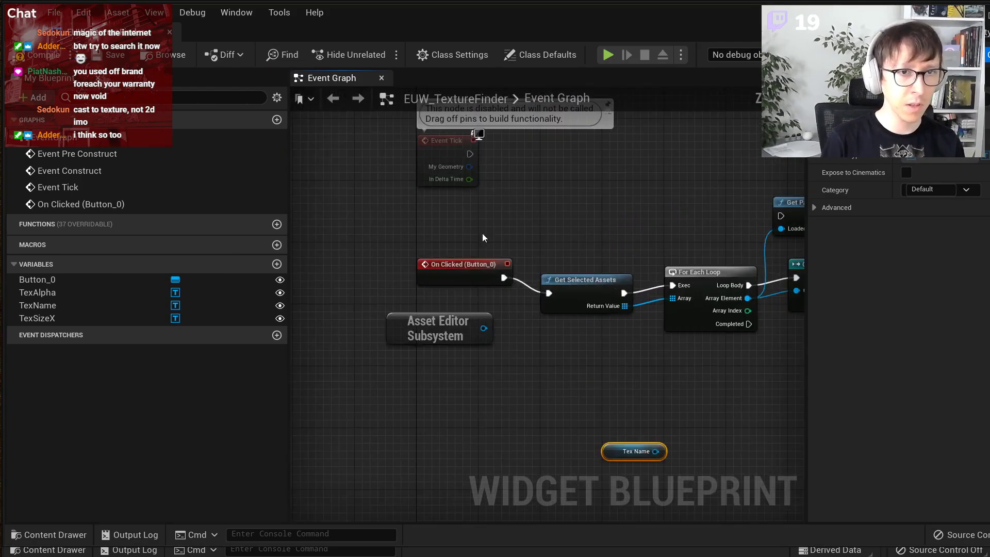
{"action": "right_click_drag", "start_coordinate": [652, 314], "coordinate": [357, 277]}
{"action": "right_click_drag", "start_coordinate": [566, 362], "coordinate": [472, 370]}
{"action": "scroll", "coordinate": [472, 369], "scroll_direction": "down", "scroll_amount": 1}
{"action": "left_click_drag", "start_coordinate": [720, 378], "coordinate": [577, 191]}
{"action": "key", "text": "Delete"}
- Connect a Sequence node to the success output of Cast To Texture2D and move the Tex Name node just below it
{"action": "scroll", "coordinate": [480, 267], "scroll_direction": "up", "scroll_amount": 2}
{"action": "left_click_drag", "start_coordinate": [488, 258], "coordinate": [575, 260]}
{"action": "type", "text": "sequen"}
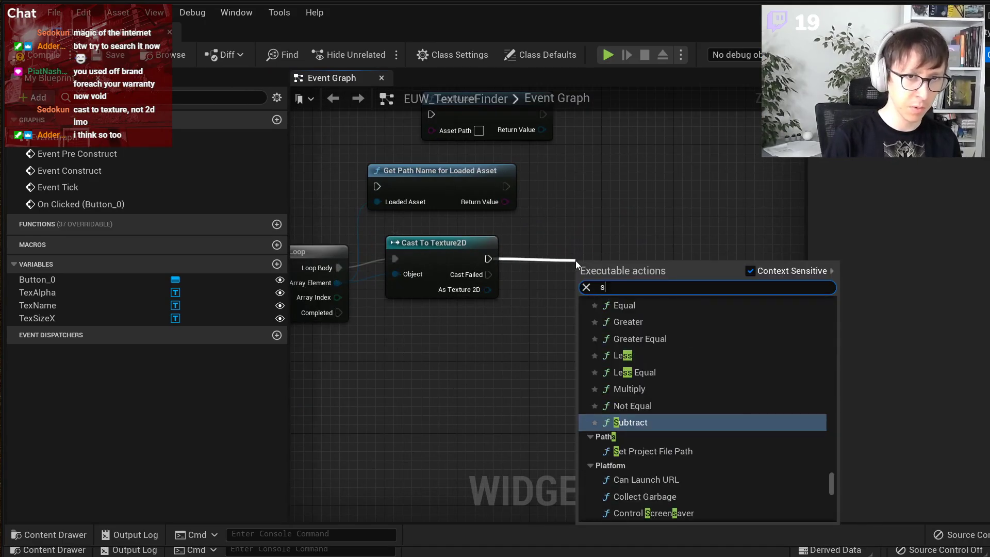
{"action": "key", "text": "BackSpace"}
{"action": "type", "text": "sequen"}
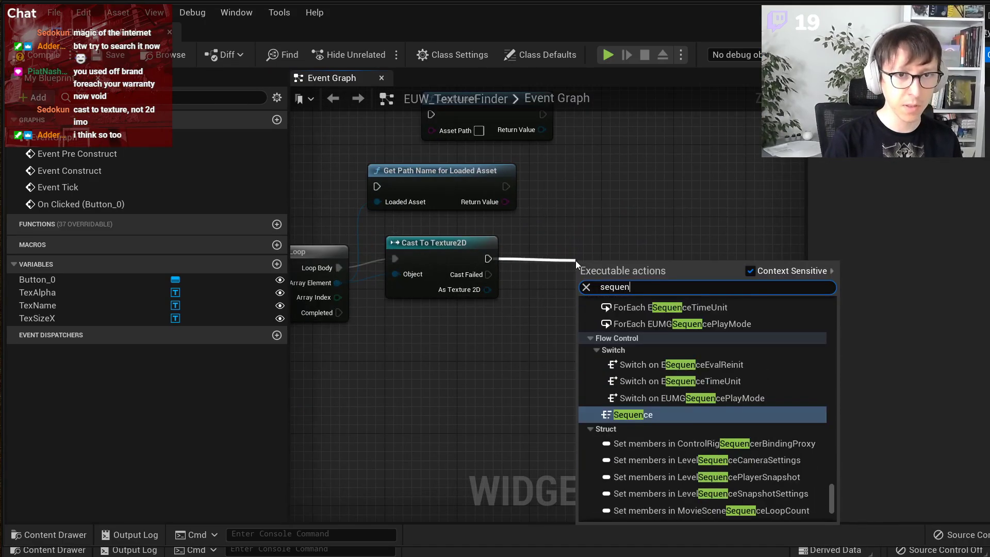
{"action": "key", "text": "Return"}
{"action": "scroll", "coordinate": [424, 310], "scroll_direction": "down", "scroll_amount": 2}
{"action": "right_click_drag", "start_coordinate": [267, 414], "coordinate": [370, 410]}
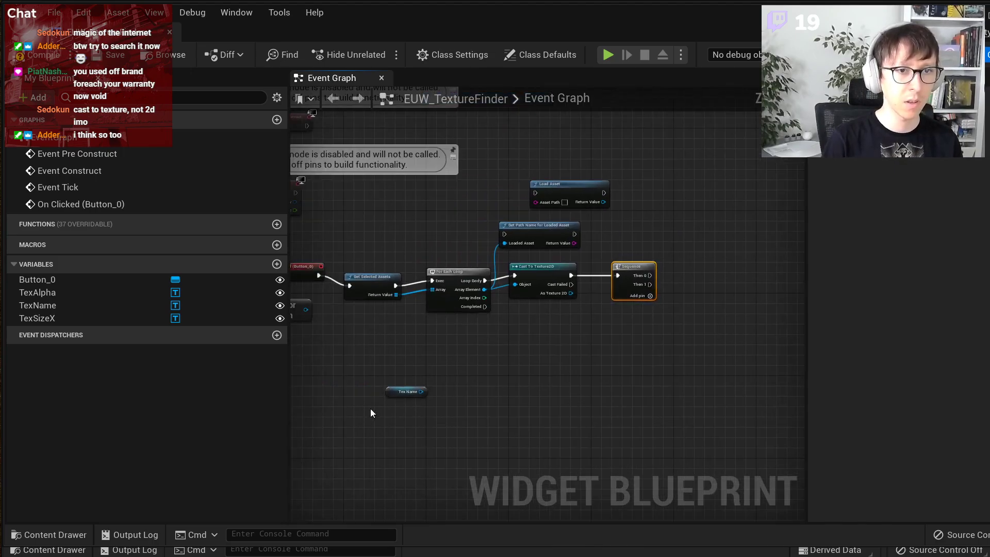
{"action": "left_click_drag", "start_coordinate": [397, 392], "coordinate": [665, 323]}
{"action": "scroll", "coordinate": [667, 309], "scroll_direction": "up", "scroll_amount": 3}
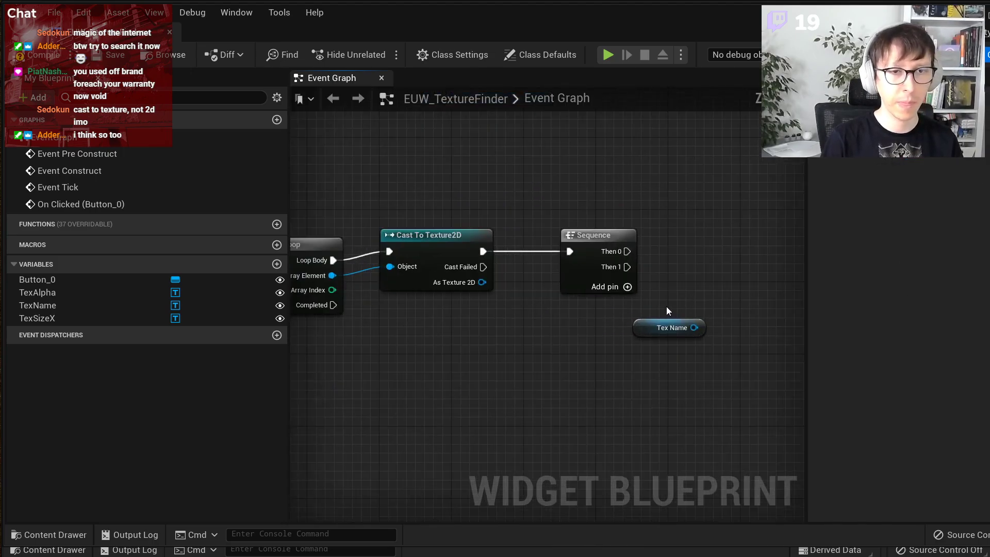
- Add a Get Display Name node fed by the cast's As Texture 2D output and place it beside the Sequence node
{"action": "right_click_drag", "start_coordinate": [669, 310], "coordinate": [529, 321]}
{"action": "left_click_drag", "start_coordinate": [343, 292], "coordinate": [582, 283]}
{"action": "type", "text": "get name"}
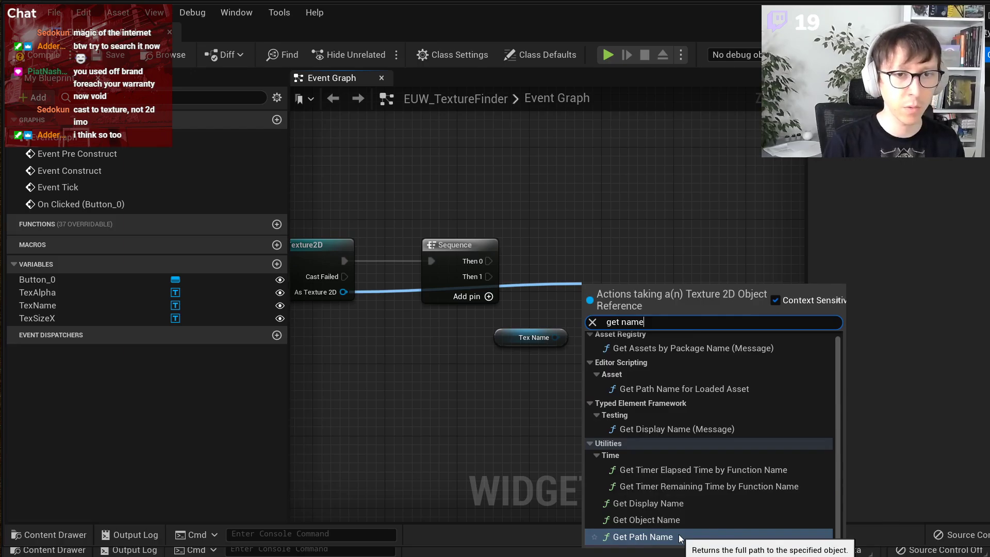
{"action": "left_click", "coordinate": [674, 505]}
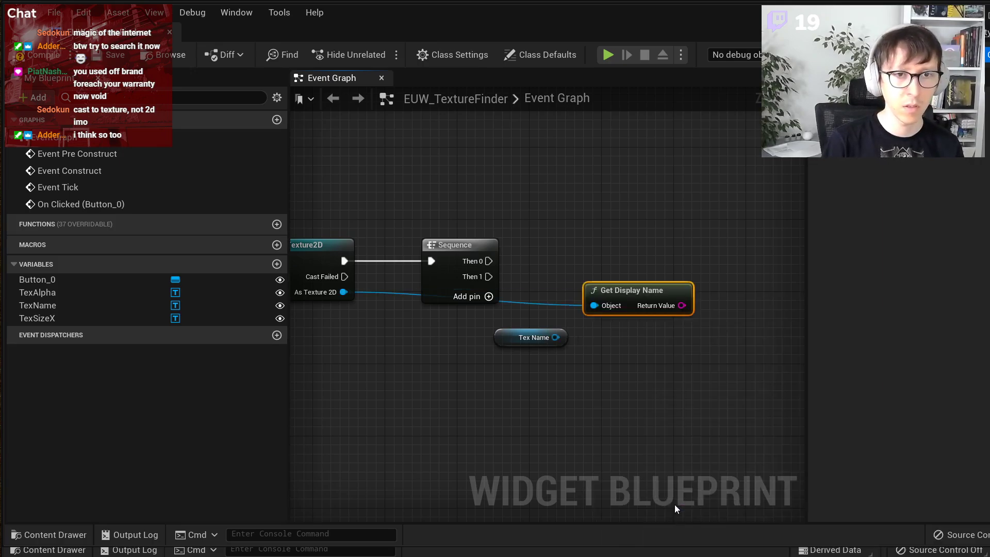
{"action": "scroll", "coordinate": [613, 292], "scroll_direction": "up", "scroll_amount": 1}
{"action": "left_click_drag", "start_coordinate": [617, 292], "coordinate": [544, 292]}
- Add a string Split node that takes the Get Display Name return value as its source string
{"action": "right_click_drag", "start_coordinate": [661, 341], "coordinate": [531, 332]}
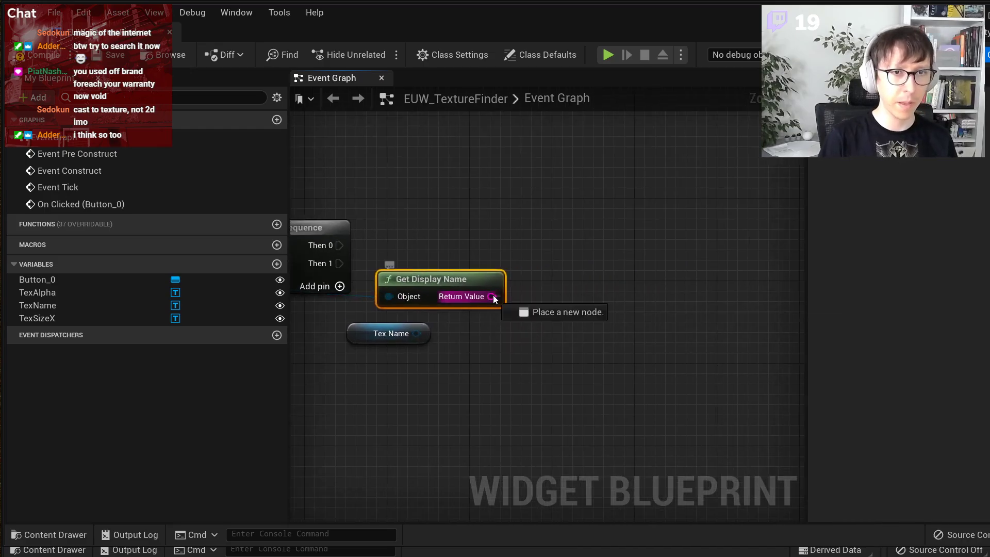
{"action": "left_click_drag", "start_coordinate": [491, 297], "coordinate": [581, 264]}
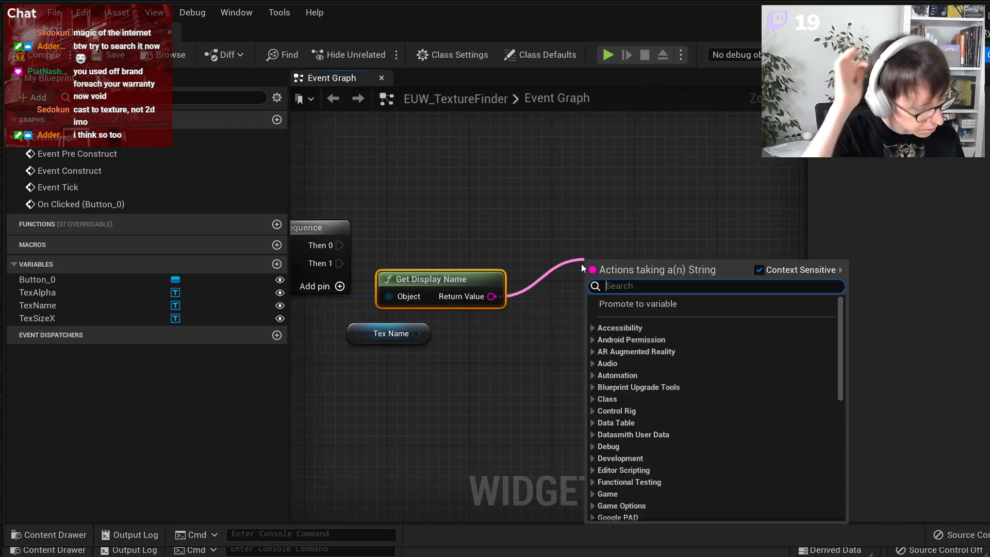
{"action": "type", "text": "split"}
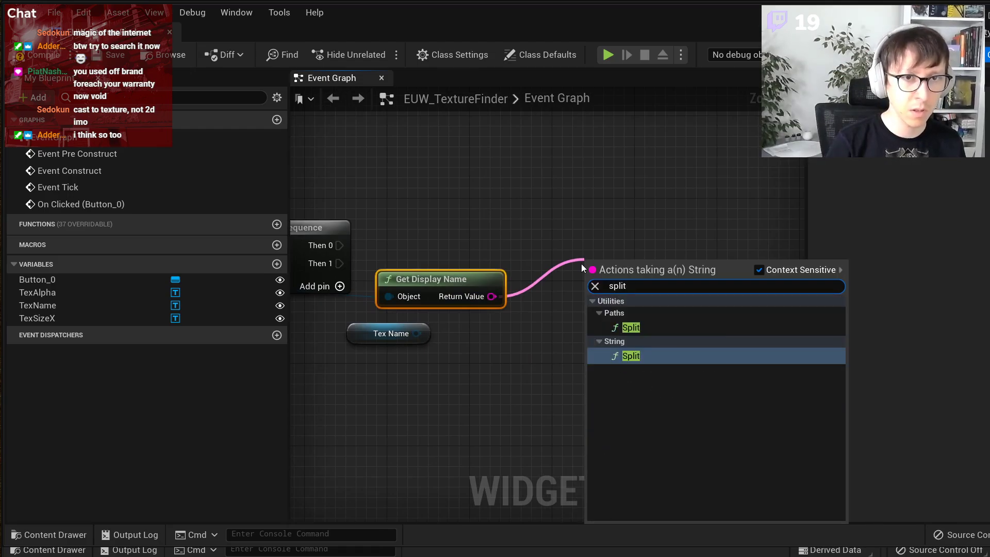
{"action": "key", "text": "Return"}
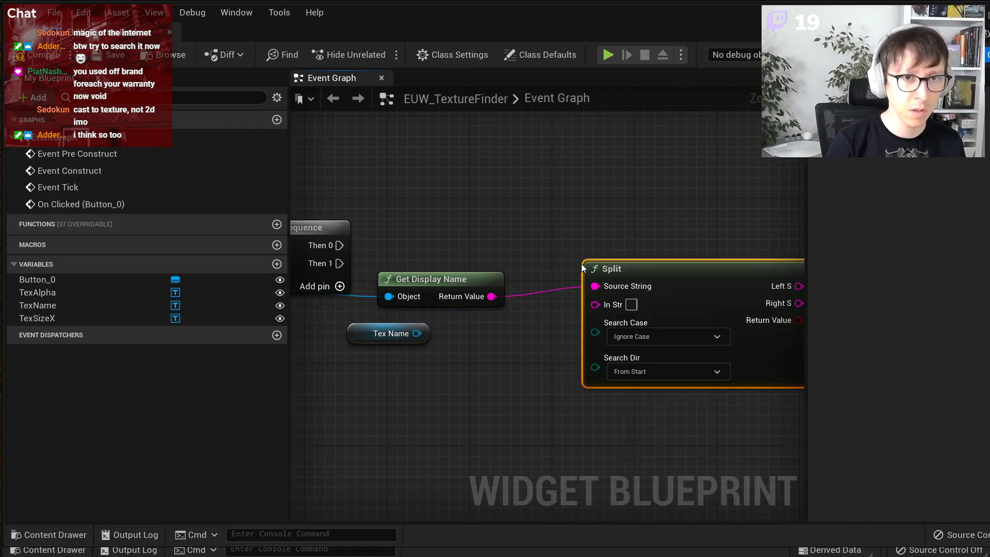
{"action": "left_click", "coordinate": [580, 294]}
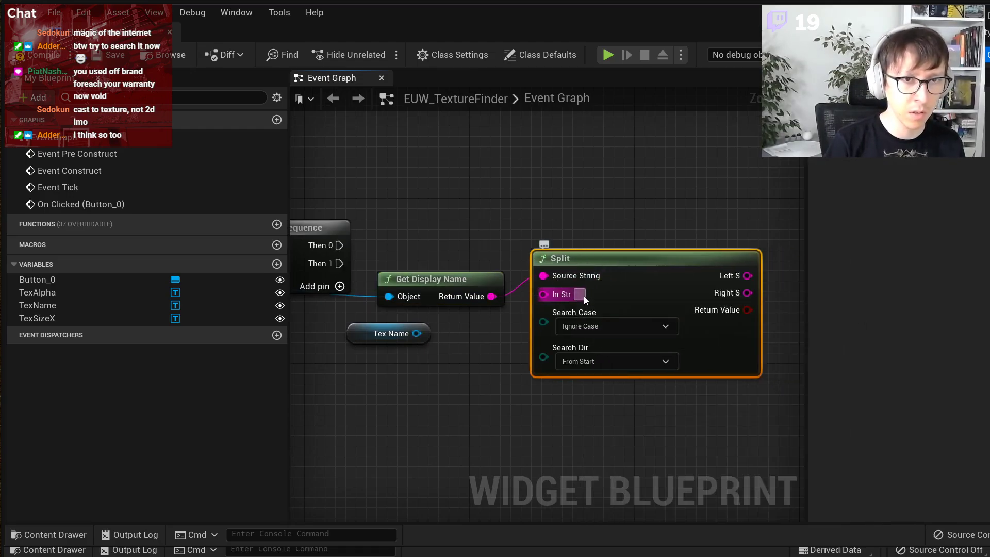
{"action": "type", "text": "."}
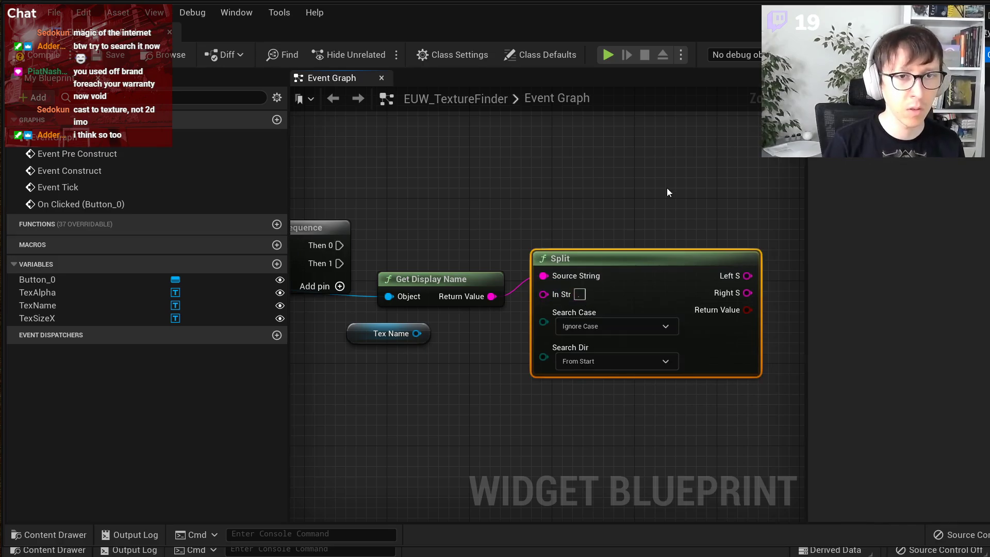
- Move the Tex Name node above the Split node and align Split with Get Display Name
{"action": "right_click_drag", "start_coordinate": [667, 189], "coordinate": [587, 189]}
{"action": "scroll", "coordinate": [523, 311], "scroll_direction": "down", "scroll_amount": 2}
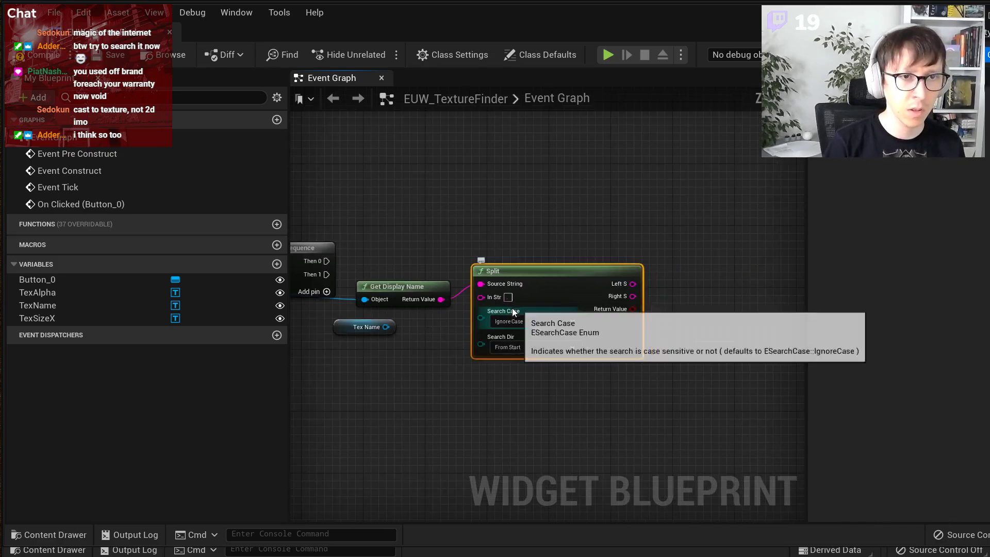
{"action": "left_click_drag", "start_coordinate": [344, 326], "coordinate": [578, 192]}
{"action": "scroll", "coordinate": [559, 264], "scroll_direction": "up", "scroll_amount": 2}
{"action": "left_click", "coordinate": [559, 272]}
{"action": "right_click_drag", "start_coordinate": [359, 243], "coordinate": [409, 249]}
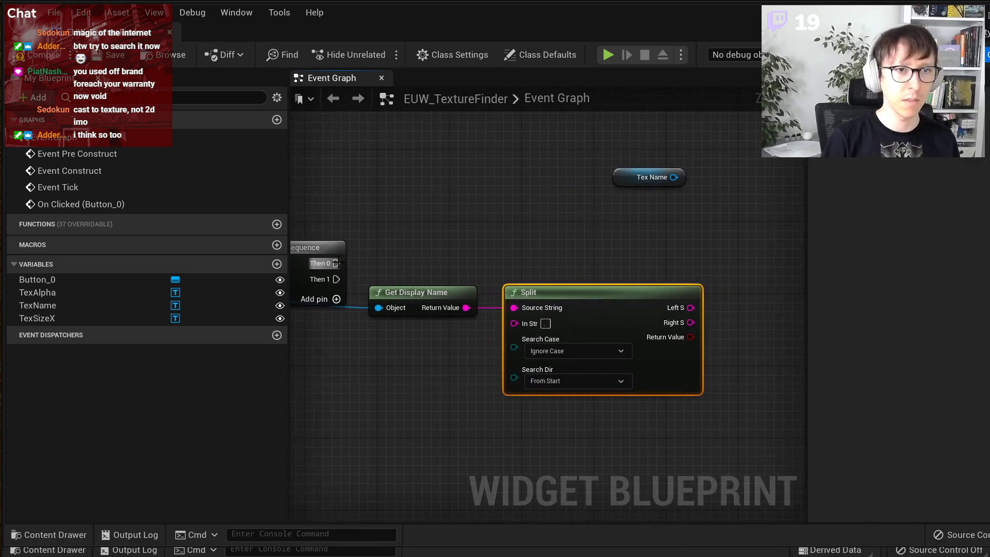
- Move the Tex Name node above Get Display Name and add a SetText (Text) node that takes Tex Name as its target
{"action": "left_click_drag", "start_coordinate": [633, 173], "coordinate": [678, 227]}
{"action": "type", "text": "set "}
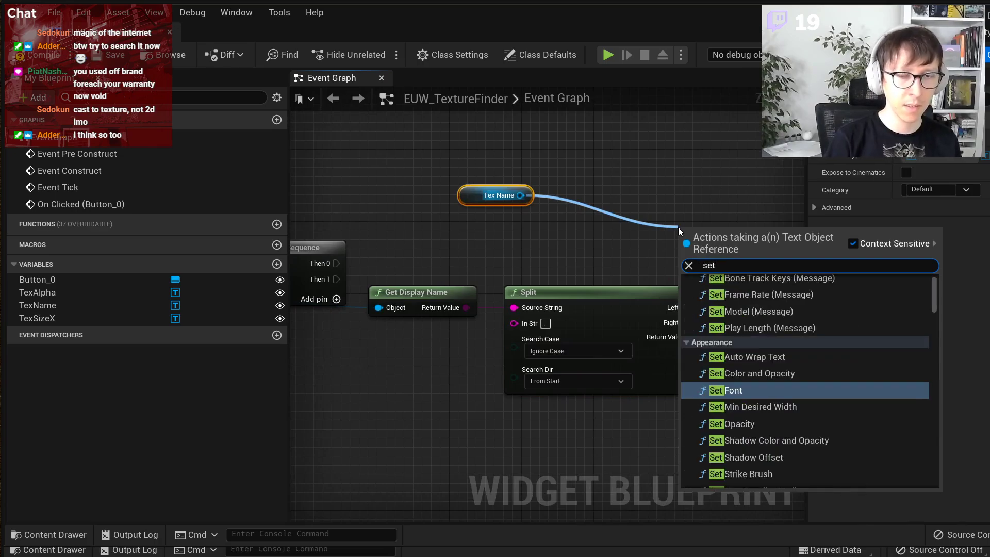
{"action": "type", "text": "text"}
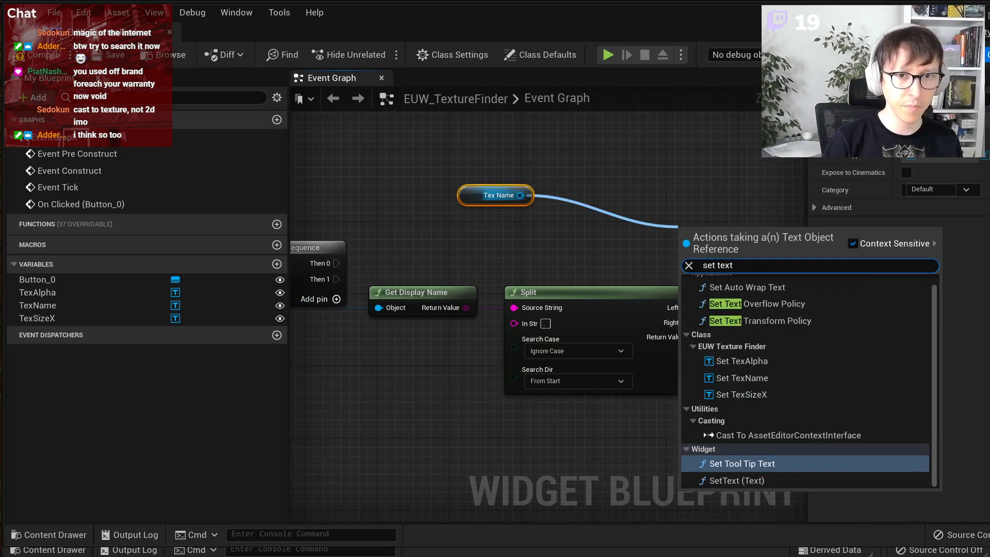
{"action": "scroll", "coordinate": [804, 314], "scroll_direction": "down", "scroll_amount": 1}
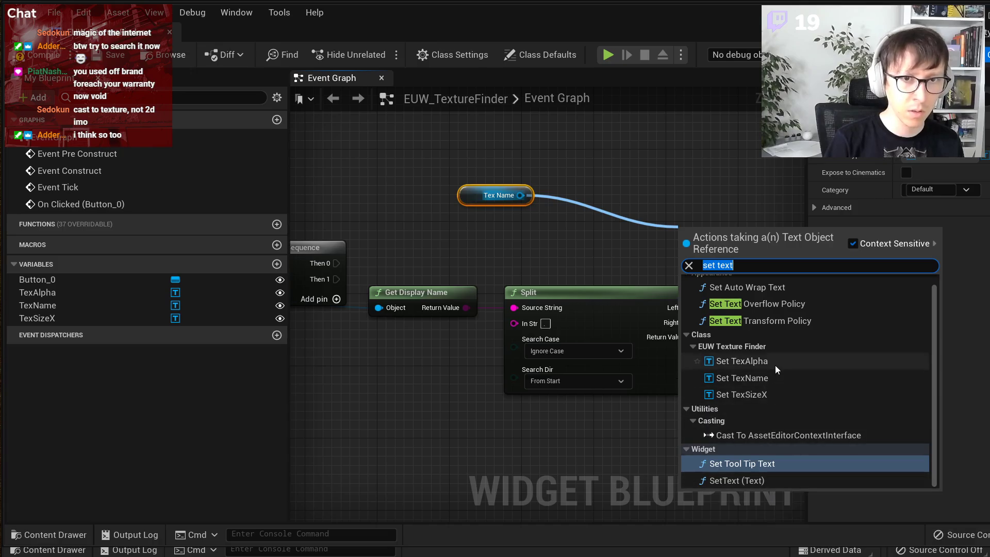
{"action": "scroll", "coordinate": [791, 340], "scroll_direction": "up", "scroll_amount": 1}
{"action": "double_click", "coordinate": [728, 265]}
{"action": "key", "text": "BackSpace"}
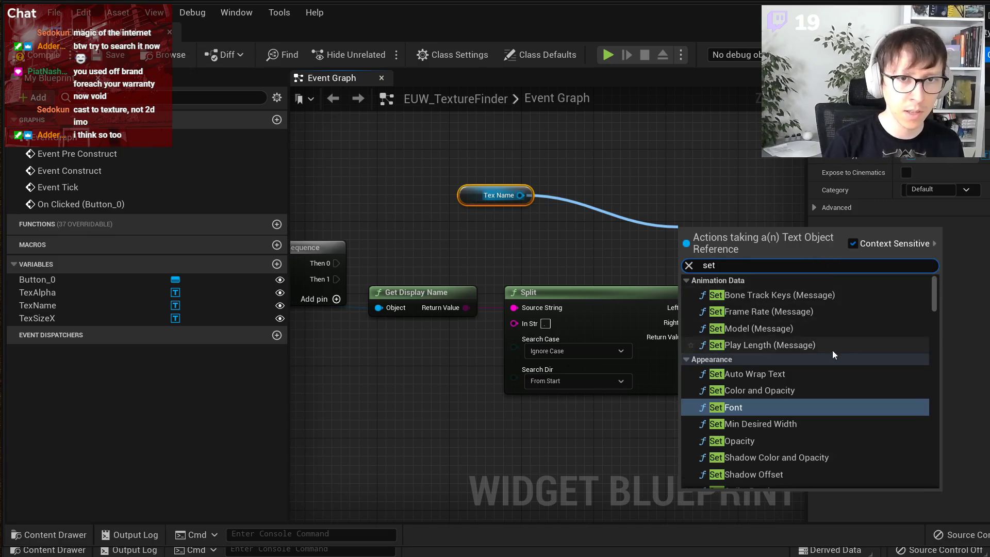
{"action": "left_click", "coordinate": [932, 289]}
{"action": "left_click_drag", "start_coordinate": [932, 287], "coordinate": [935, 466]}
{"action": "left_click", "coordinate": [720, 484]}
- Arrange the Tex Name getter above the Split node and place the SetText node beyond Split's outputs
{"action": "left_click_drag", "start_coordinate": [689, 241], "coordinate": [756, 244]}
{"action": "right_click_drag", "start_coordinate": [761, 348], "coordinate": [602, 376]}
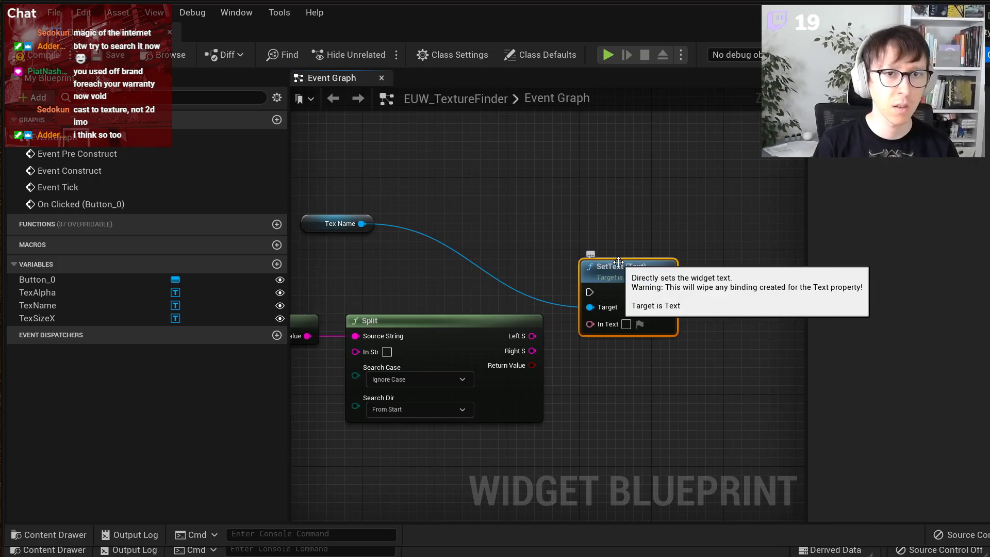
{"action": "left_click_drag", "start_coordinate": [335, 223], "coordinate": [471, 250]}
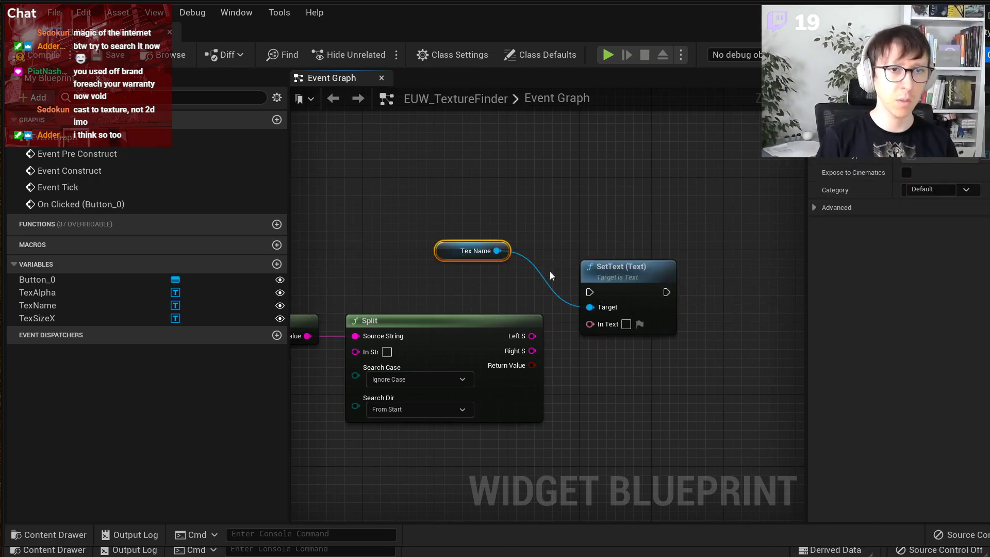
{"action": "left_click_drag", "start_coordinate": [611, 280], "coordinate": [648, 272]}
{"action": "left_click", "coordinate": [637, 395]}
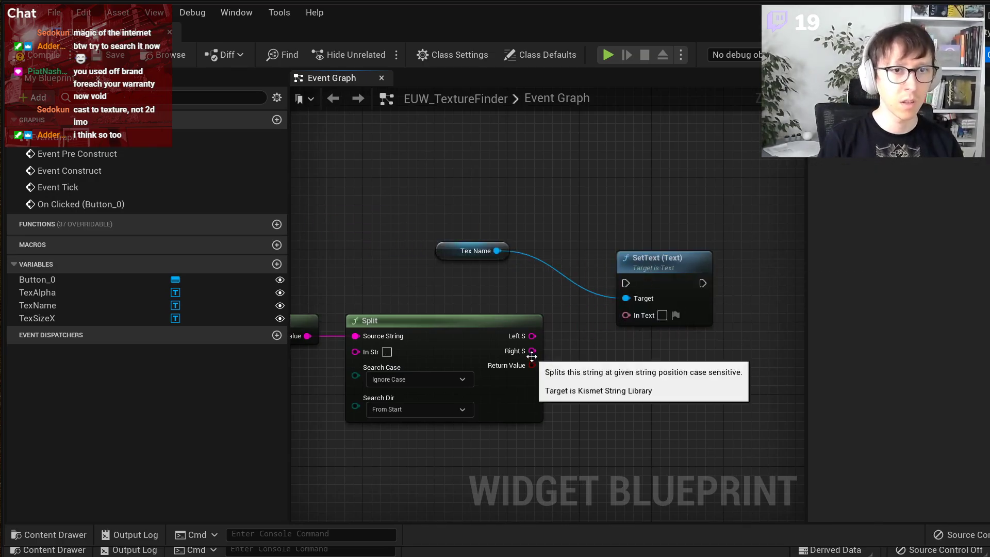
- Connect Split's Left S output to SetText's In Text through a To Text (String) conversion and space the two nodes apart
{"action": "left_click_drag", "start_coordinate": [531, 336], "coordinate": [623, 315]}
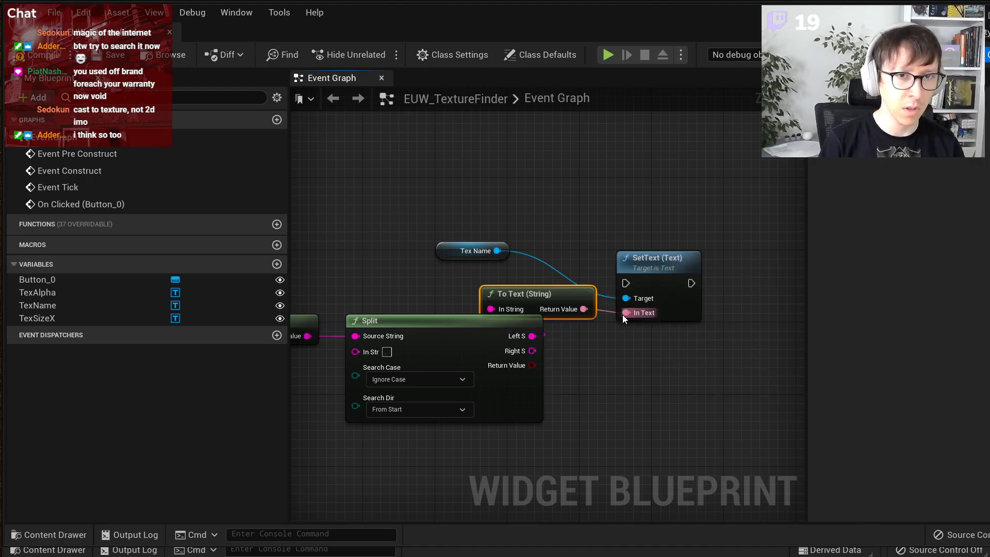
{"action": "left_click_drag", "start_coordinate": [656, 264], "coordinate": [719, 252]}
{"action": "left_click_drag", "start_coordinate": [567, 290], "coordinate": [655, 316]}
- Connect the Sequence node's Then 0 output to the execution input of the SetText node
{"action": "right_click_drag", "start_coordinate": [519, 274], "coordinate": [722, 247]}
{"action": "scroll", "coordinate": [540, 259], "scroll_direction": "down", "scroll_amount": 3}
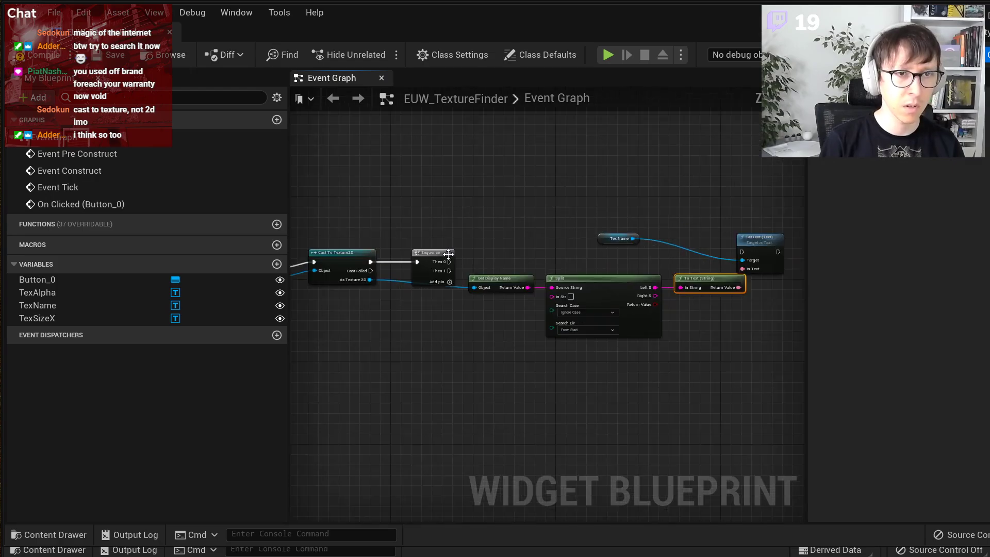
{"action": "left_click_drag", "start_coordinate": [450, 261], "coordinate": [743, 251]}
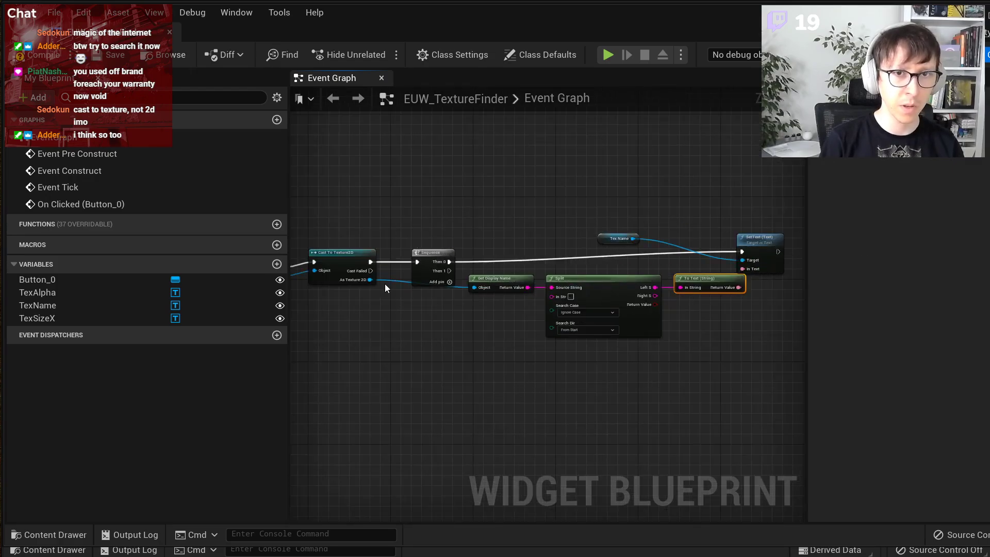
{"action": "scroll", "coordinate": [534, 270], "scroll_direction": "up", "scroll_amount": 3}
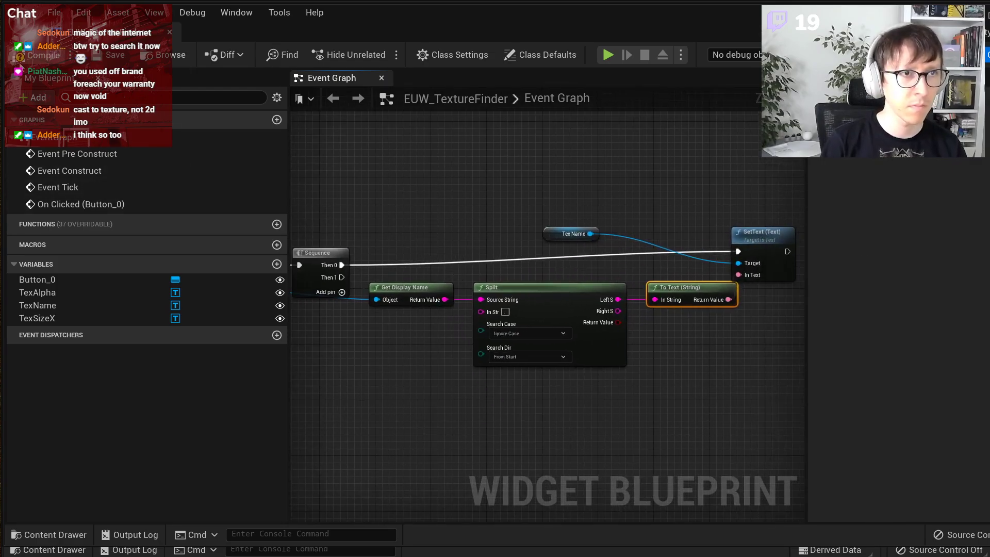
- Run the EUW_TextureFinder widget, print the texture stats for T_Airvent_A, and close the widget window
{"action": "left_click_drag", "start_coordinate": [719, 32], "coordinate": [685, 533]}
{"action": "left_click", "coordinate": [72, 188]}
{"action": "right_click", "coordinate": [227, 180]}
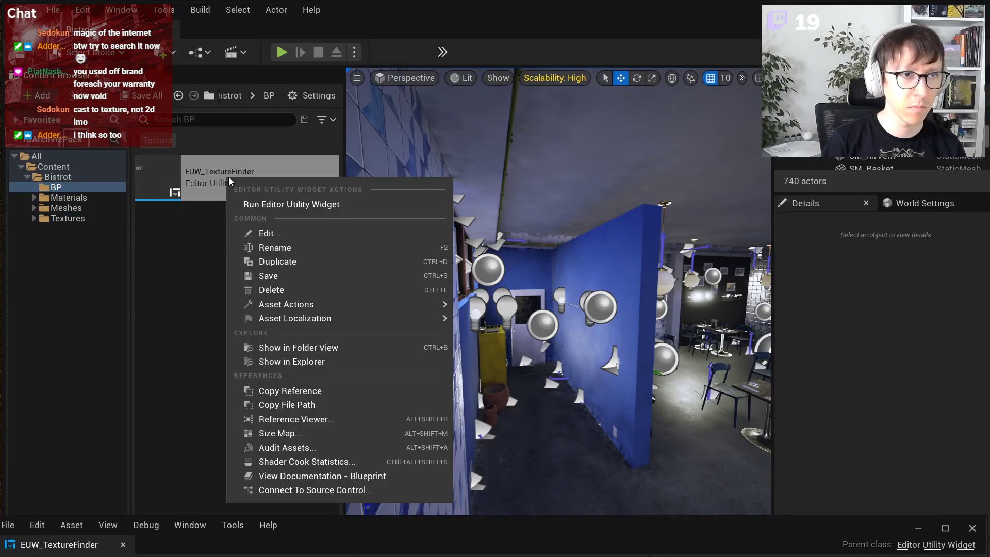
{"action": "left_click", "coordinate": [269, 204]}
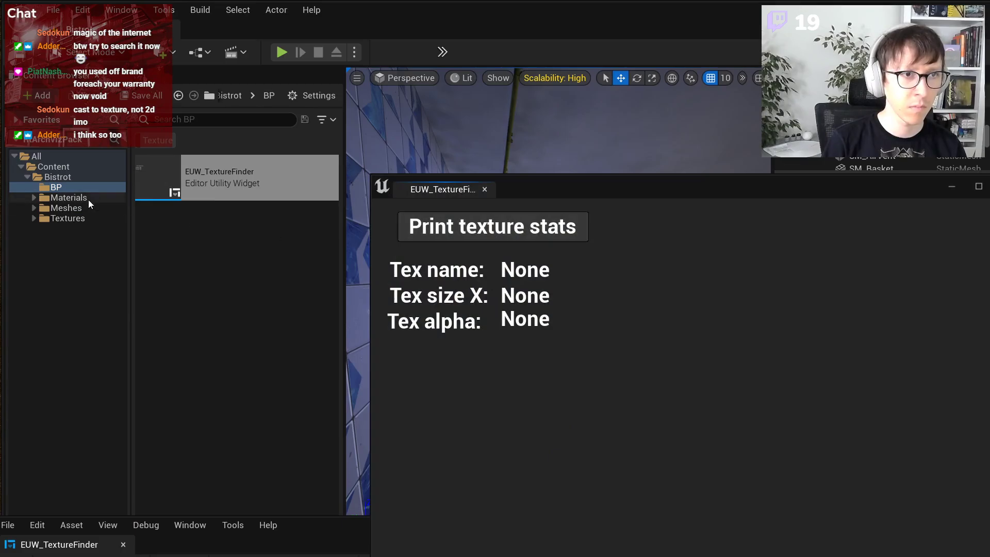
{"action": "left_click", "coordinate": [78, 218]}
{"action": "left_click", "coordinate": [289, 223]}
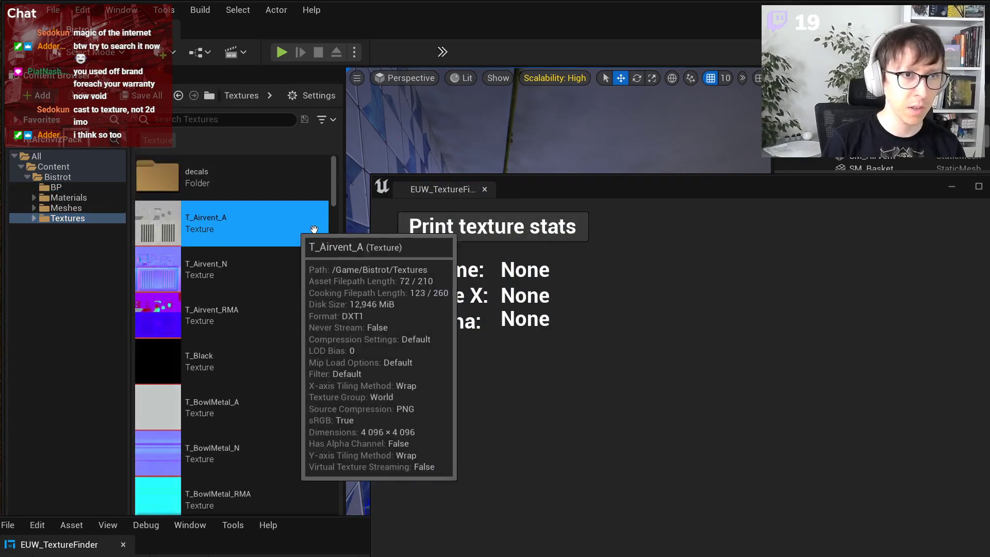
{"action": "left_click", "coordinate": [549, 227]}
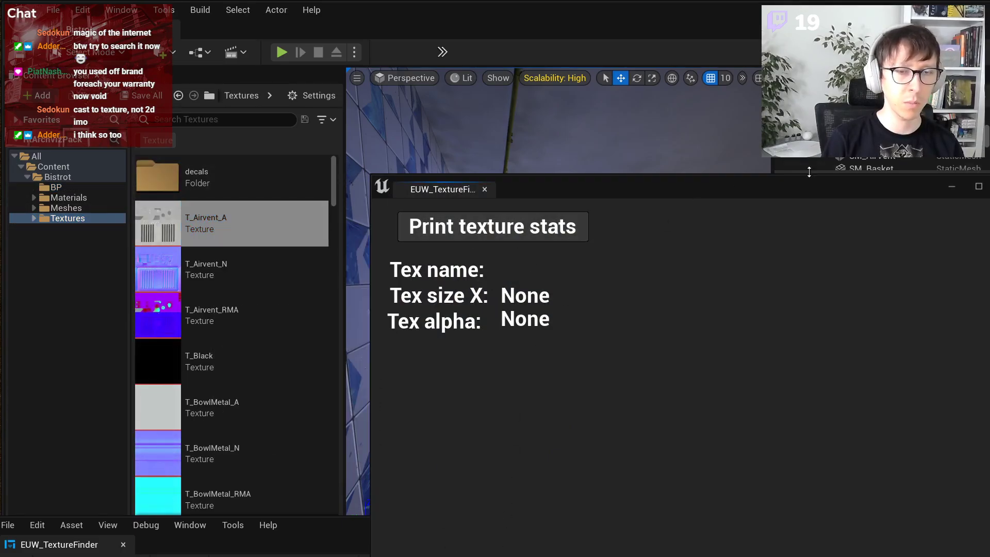
{"action": "left_click", "coordinate": [988, 186]}
- Delete the Split node and connect Get Display Name's return value directly to the To Text (String) input
{"action": "left_click_drag", "start_coordinate": [665, 533], "coordinate": [730, 79]}
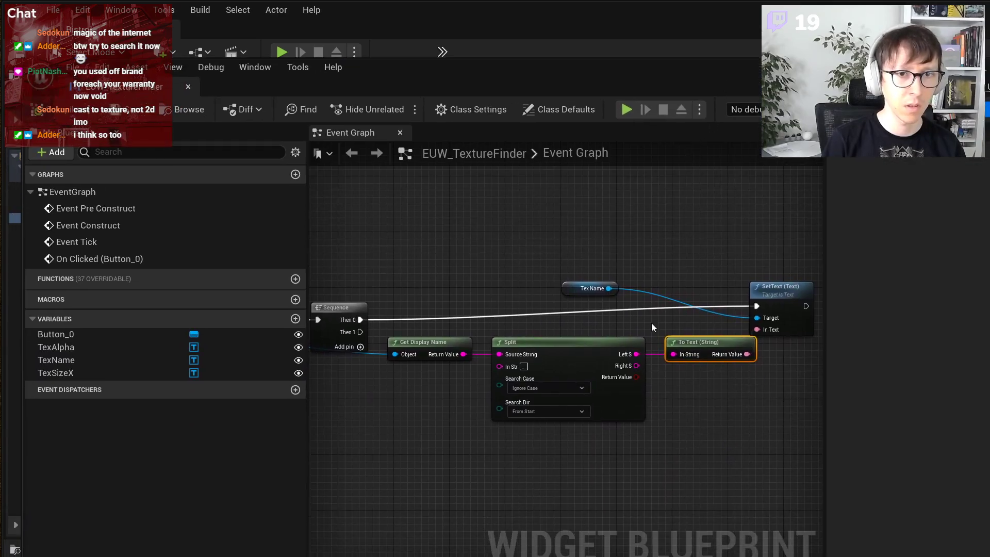
{"action": "scroll", "coordinate": [651, 323], "scroll_direction": "up", "scroll_amount": 2}
{"action": "right_click_drag", "start_coordinate": [617, 348], "coordinate": [657, 345]}
{"action": "left_click", "coordinate": [656, 344]}
{"action": "key", "text": "Delete"}
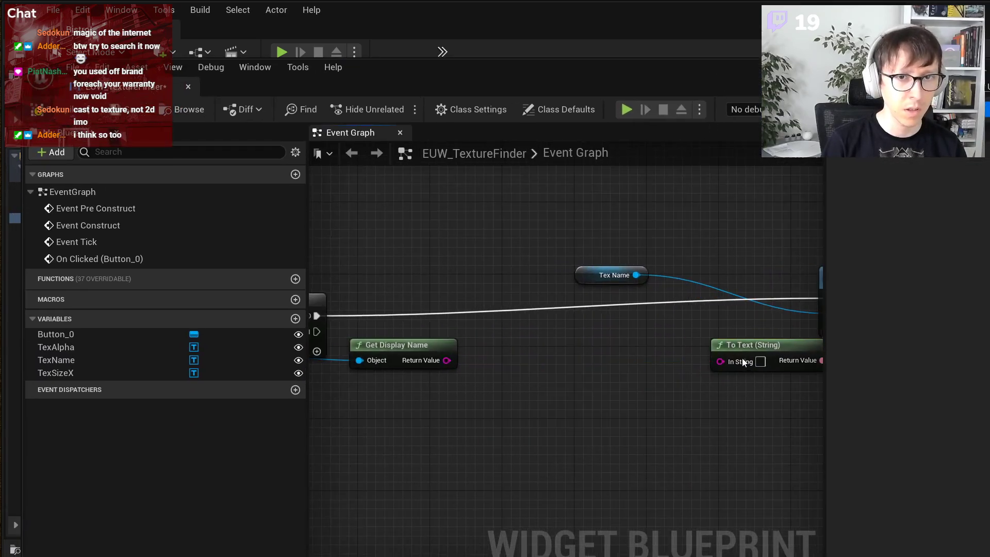
{"action": "left_click_drag", "start_coordinate": [447, 359], "coordinate": [720, 361]}
{"action": "right_click_drag", "start_coordinate": [530, 295], "coordinate": [493, 290]}
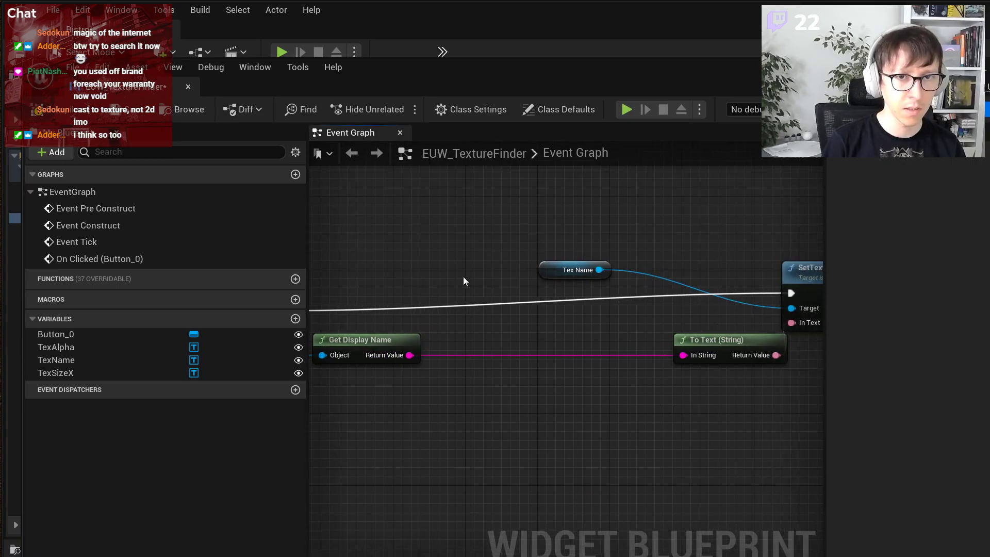
- Rerun the EUW_TextureFinder widget to test the direct name output on T_Airvent_A, then close its window
{"action": "left_click", "coordinate": [333, 67]}
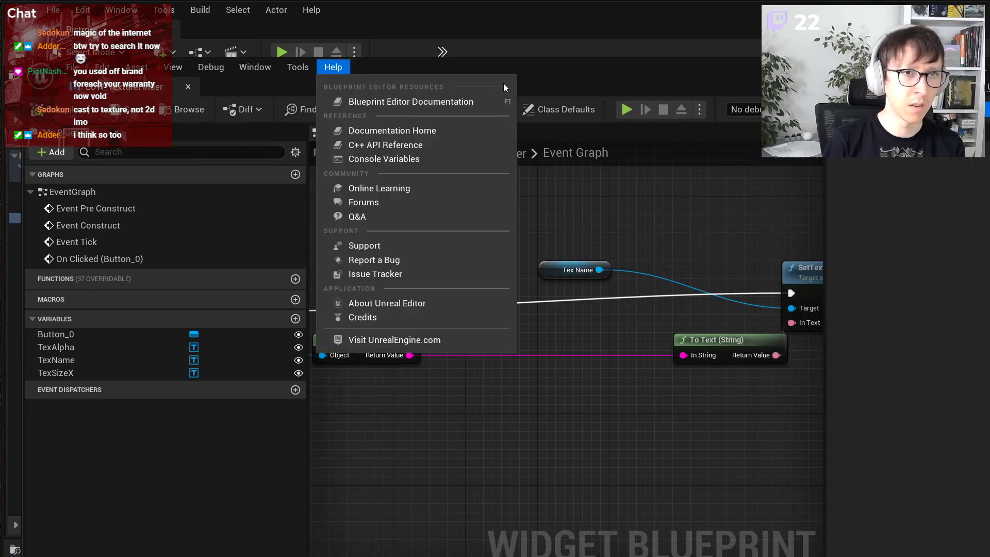
{"action": "left_click_drag", "start_coordinate": [539, 77], "coordinate": [503, 453]}
{"action": "left_click", "coordinate": [57, 188]}
{"action": "right_click", "coordinate": [249, 167]}
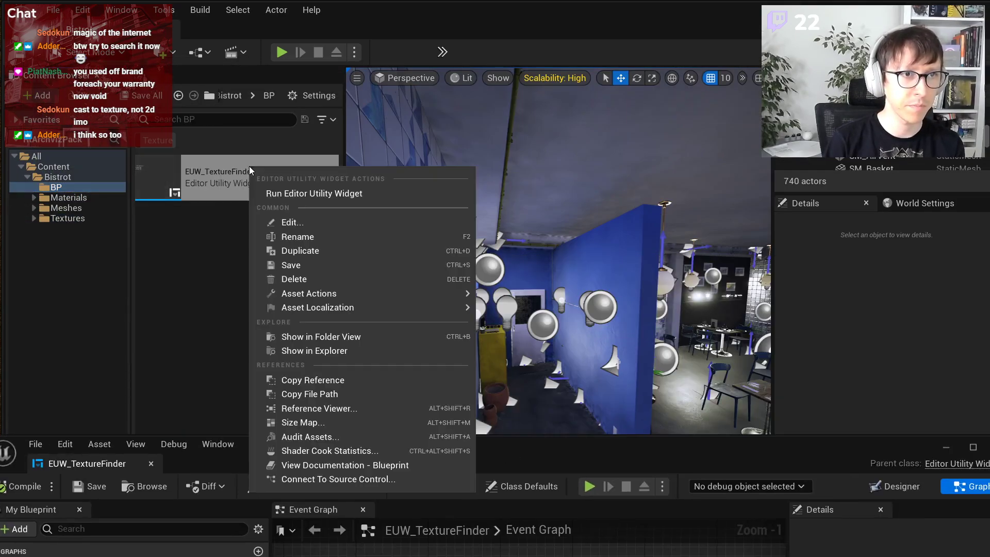
{"action": "left_click", "coordinate": [287, 193]}
{"action": "left_click", "coordinate": [68, 218]}
{"action": "left_click", "coordinate": [275, 215]}
{"action": "left_click", "coordinate": [555, 229]}
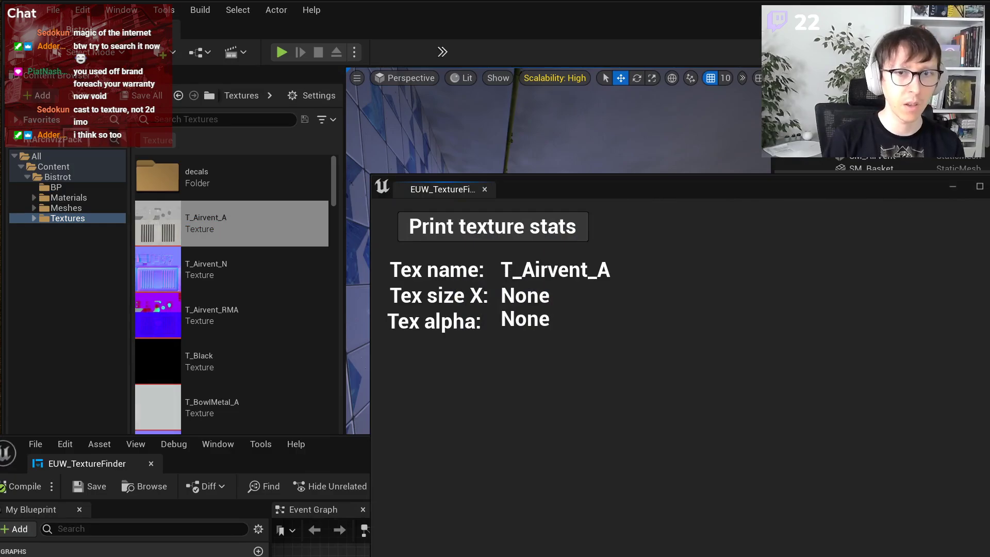
{"action": "left_click", "coordinate": [989, 186]}
- Compact the name branch by moving To Text (String) and SetText beside Get Display Name, with Tex Name just above To Text
{"action": "left_click_drag", "start_coordinate": [521, 444], "coordinate": [561, 58]}
{"action": "left_click_drag", "start_coordinate": [782, 416], "coordinate": [523, 174]}
{"action": "left_click_drag", "start_coordinate": [546, 214], "coordinate": [856, 430]}
{"action": "right_click_drag", "start_coordinate": [687, 269], "coordinate": [805, 291]}
{"action": "left_click_drag", "start_coordinate": [798, 287], "coordinate": [788, 274]}
{"action": "left_click", "coordinate": [697, 223]}
{"action": "scroll", "coordinate": [693, 222], "scroll_direction": "down", "scroll_amount": 2}
{"action": "right_click_drag", "start_coordinate": [614, 258], "coordinate": [584, 256]}
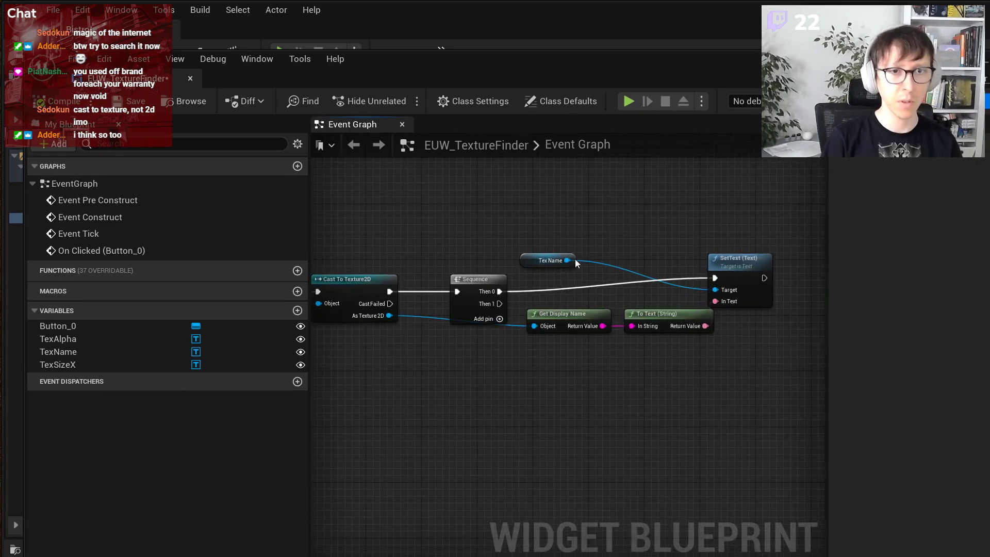
{"action": "left_click_drag", "start_coordinate": [549, 260], "coordinate": [654, 295]}
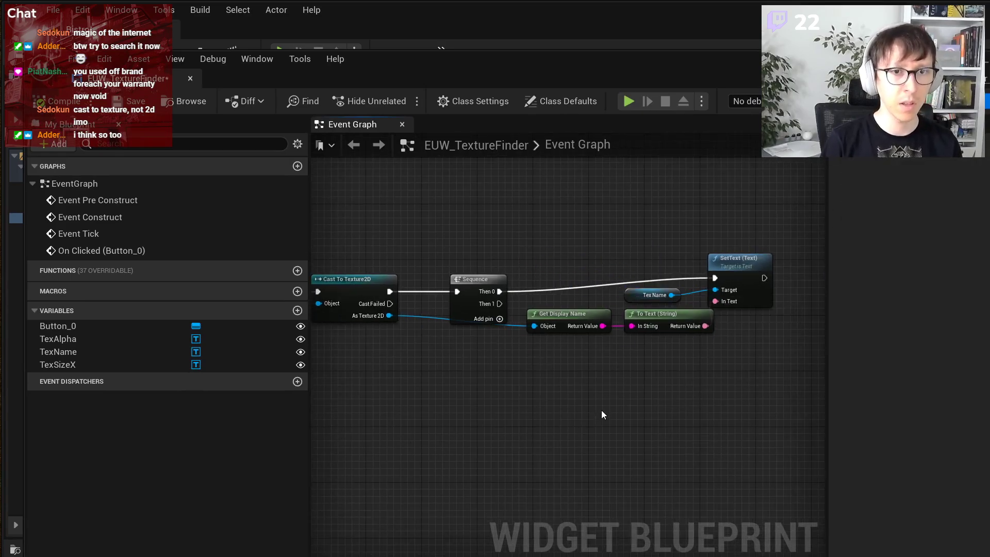
{"action": "scroll", "coordinate": [593, 408], "scroll_direction": "up", "scroll_amount": 1}
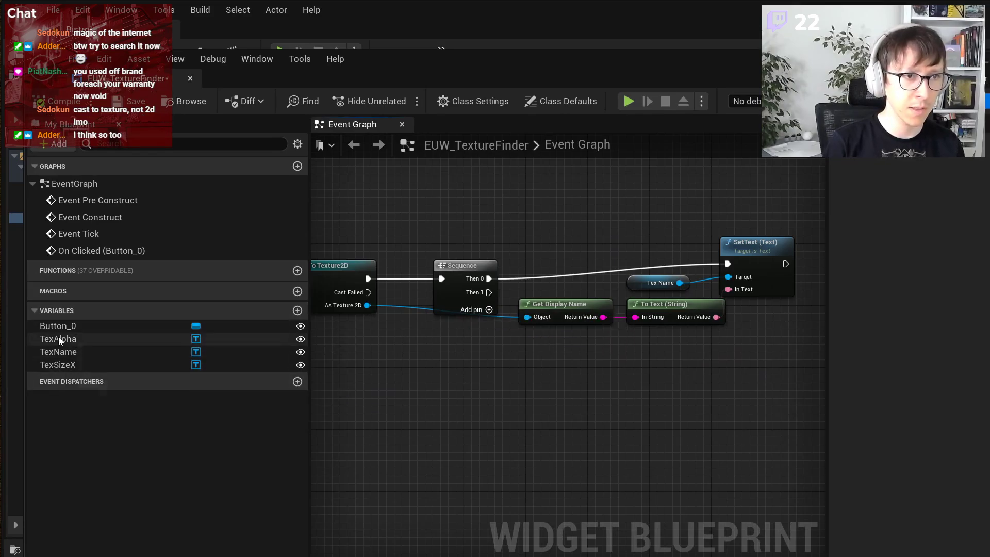
{"action": "left_click_drag", "start_coordinate": [62, 365], "coordinate": [538, 364]}
{"action": "left_click", "coordinate": [581, 401]}
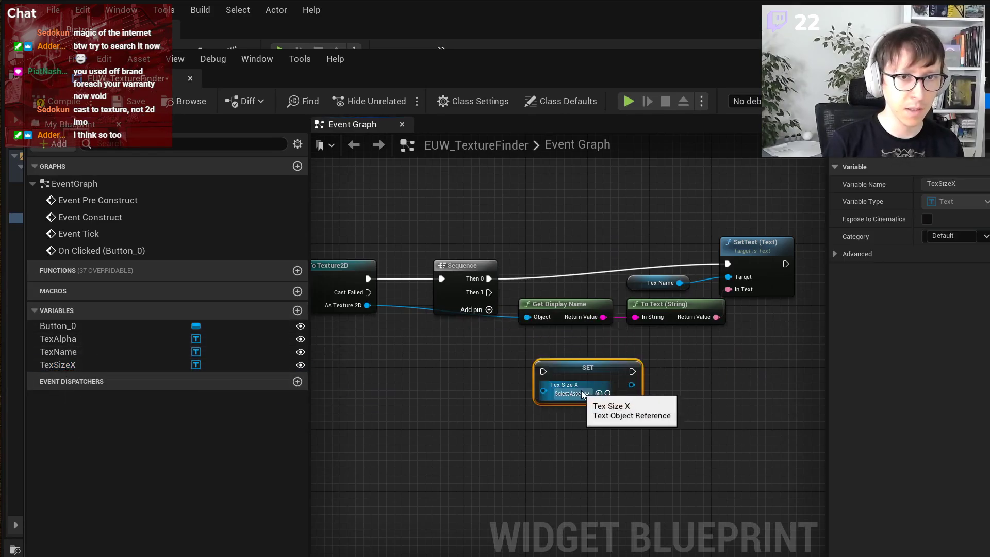
{"action": "key", "text": "Delete"}
- Add a Tex Size X getter with a SetText (Text) node targeting it, and run Sequence's Then 1 output into that node
{"action": "left_click_drag", "start_coordinate": [64, 365], "coordinate": [692, 375]}
{"action": "left_click", "coordinate": [629, 401]}
{"action": "scroll", "coordinate": [651, 375], "scroll_direction": "up", "scroll_amount": 2}
{"action": "type", "text": "set text"}
{"action": "key", "text": "Return"}
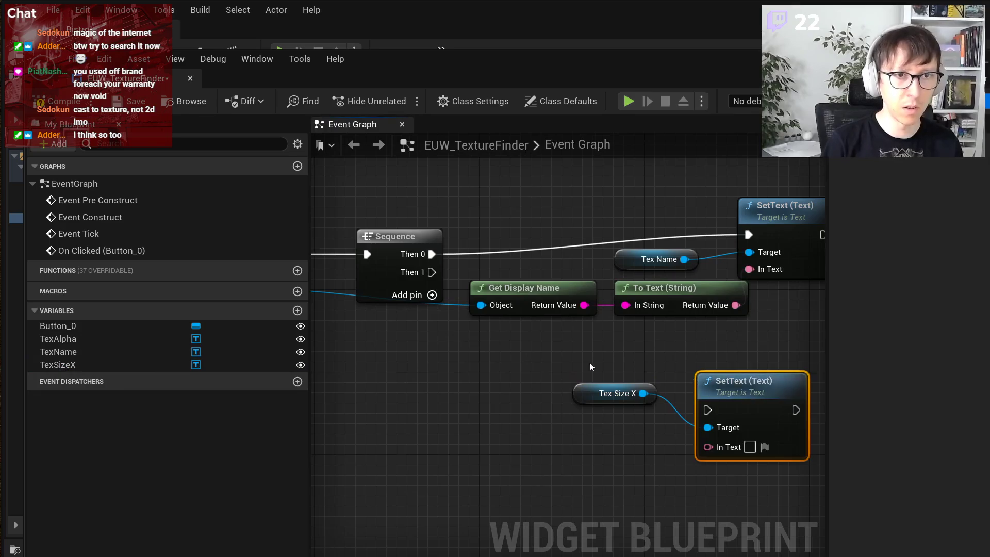
{"action": "left_click_drag", "start_coordinate": [434, 272], "coordinate": [707, 410]}
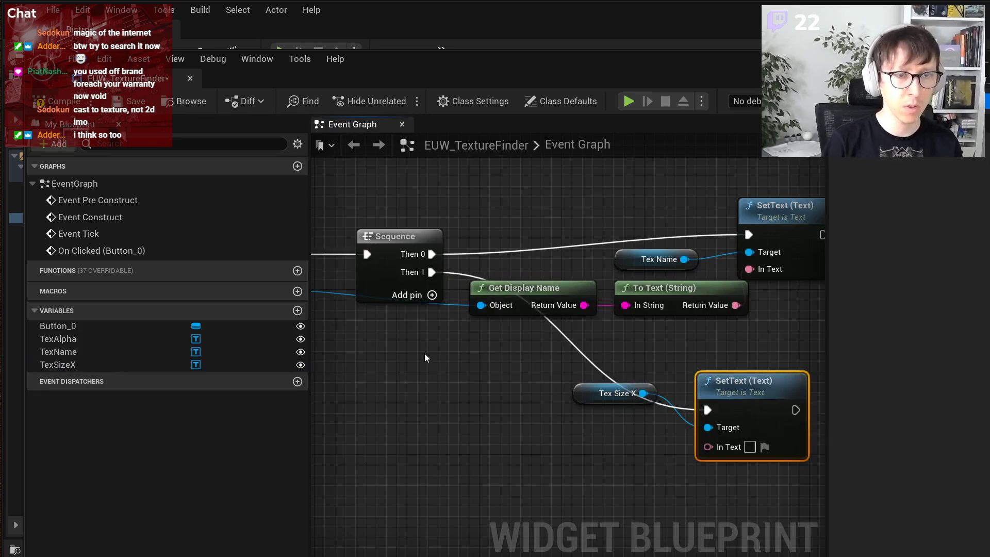
- Add a GetSizeX node from the cast's As Texture 2D output and connect its return value to the Tex Size X SetText's In Text
{"action": "scroll", "coordinate": [446, 322], "scroll_direction": "down", "scroll_amount": 2}
{"action": "left_click_drag", "start_coordinate": [396, 306], "coordinate": [562, 416]}
{"action": "type", "text": "get size"}
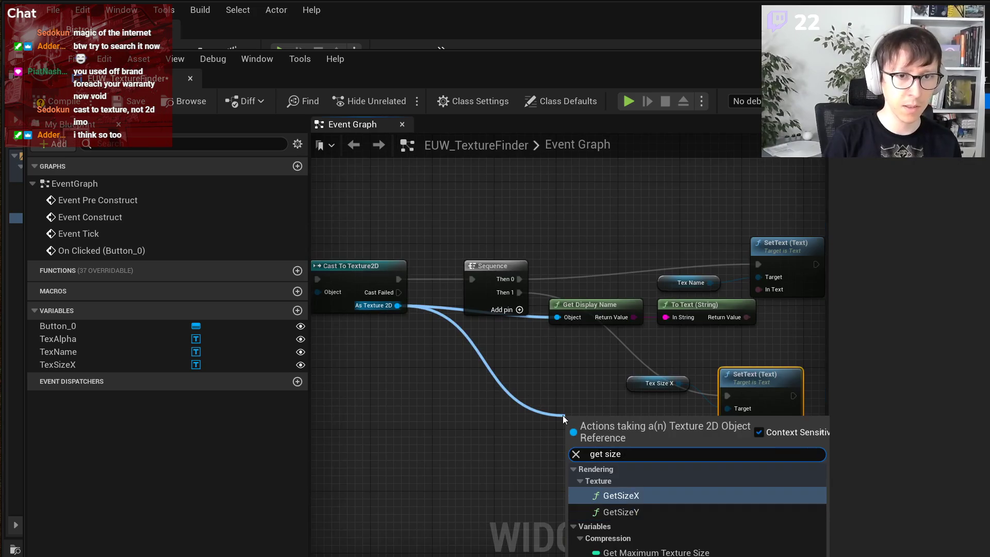
{"action": "key", "text": "Return"}
{"action": "right_click_drag", "start_coordinate": [562, 416], "coordinate": [597, 420]}
{"action": "left_click_drag", "start_coordinate": [684, 446], "coordinate": [762, 426]}
- Add a third output to the Sequence node, and place a Tex Alpha getter with a SetText (Text) node targeting it
{"action": "left_click", "coordinate": [554, 314]}
{"action": "right_click_drag", "start_coordinate": [564, 367], "coordinate": [492, 303]}
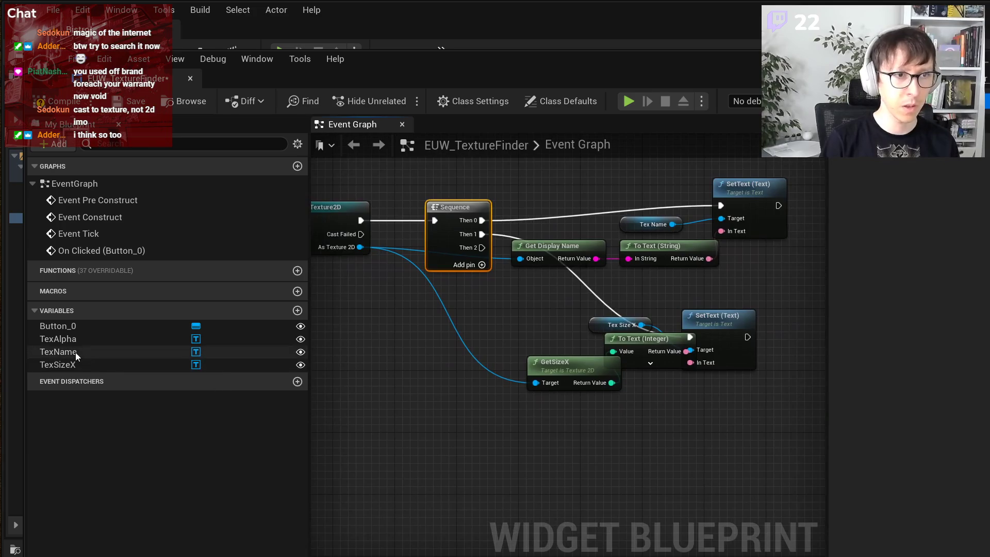
{"action": "left_click_drag", "start_coordinate": [57, 338], "coordinate": [678, 459]}
{"action": "left_click", "coordinate": [601, 497]}
{"action": "type", "text": "set tex"}
{"action": "key", "text": "Return"}
{"action": "scroll", "coordinate": [678, 458], "scroll_direction": "up", "scroll_amount": 2}
{"action": "right_click_drag", "start_coordinate": [678, 459], "coordinate": [715, 372]}
{"action": "right_click_drag", "start_coordinate": [563, 431], "coordinate": [587, 518]}
{"action": "scroll", "coordinate": [485, 389], "scroll_direction": "down", "scroll_amount": 1}
{"action": "right_click_drag", "start_coordinate": [484, 388], "coordinate": [519, 389]}
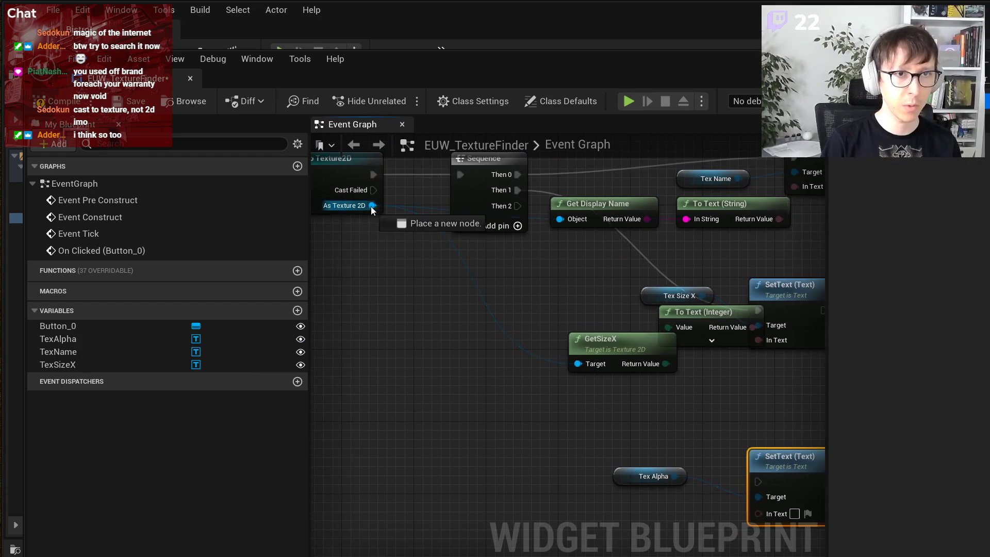
- Add a Get Compression Settings node fed by the cast's As Texture 2D output and place it beside the Tex Alpha getter
{"action": "left_click_drag", "start_coordinate": [372, 205], "coordinate": [375, 457]}
{"action": "type", "text": "get t"}
{"action": "type", "text": "ex"}
{"action": "key", "text": "BackSpace"}
{"action": "key", "text": "BackSpace"}
{"action": "key", "text": "BackSpace"}
{"action": "type", "text": "alpha"}
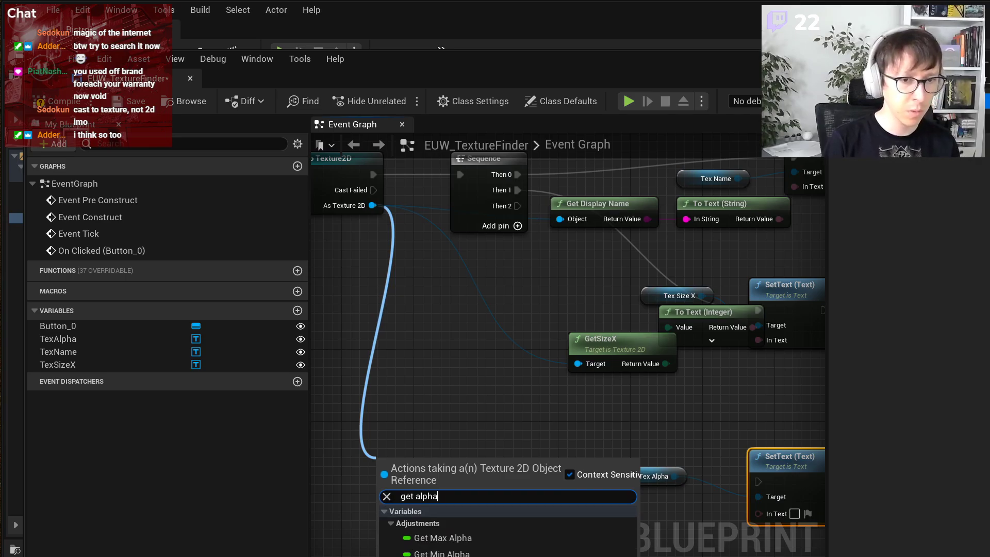
{"action": "key", "text": "ctrl+a"}
{"action": "type", "text": "get compre"}
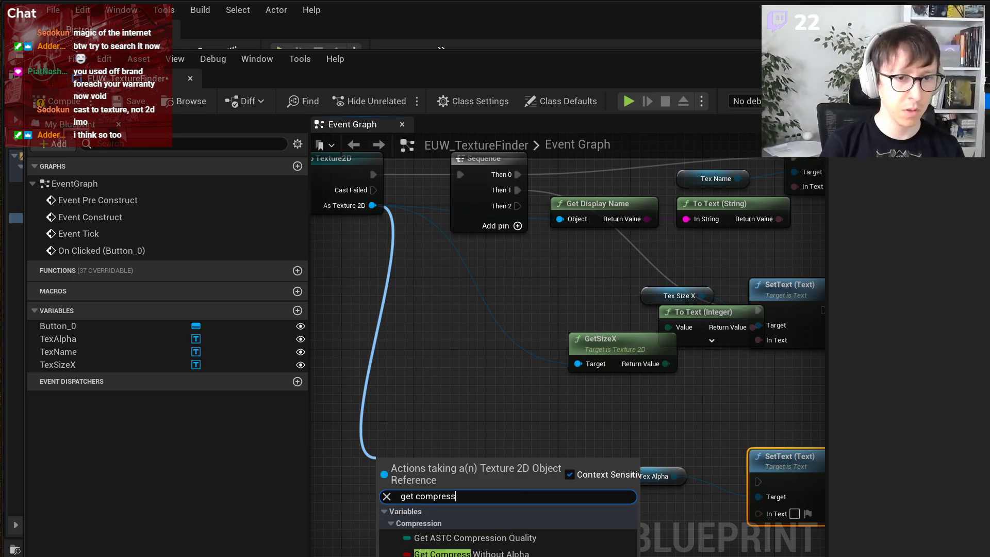
{"action": "key", "text": "Return"}
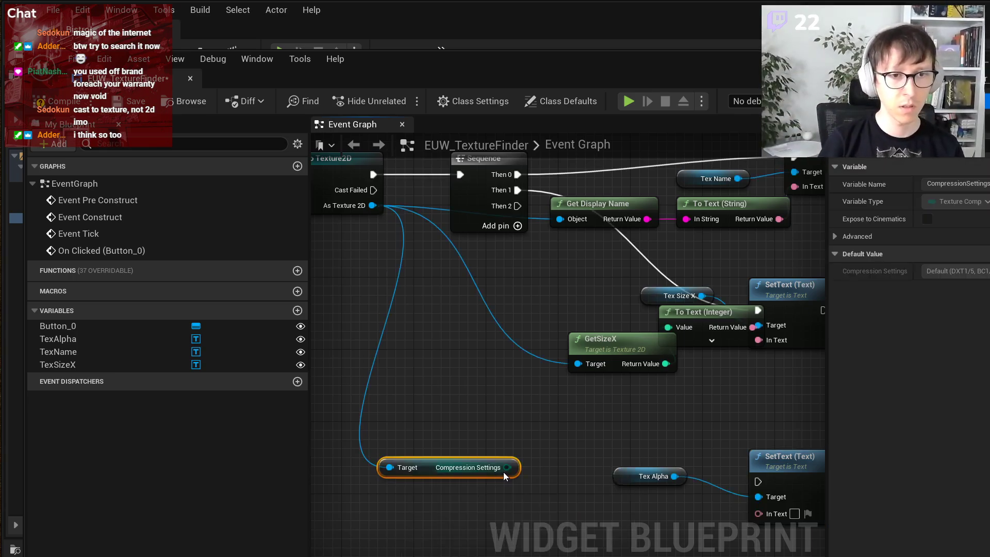
- Add an equality (==) node fed by the Compression Settings output and check the compression options it offers for comparison
{"action": "right_click_drag", "start_coordinate": [516, 469], "coordinate": [450, 411]}
{"action": "left_click_drag", "start_coordinate": [450, 411], "coordinate": [481, 469]}
{"action": "type", "text": "switch"}
{"action": "key", "text": "BackSpace"}
{"action": "key", "text": "BackSpace"}
{"action": "key", "text": "BackSpace"}
{"action": "key", "text": "BackSpace"}
{"action": "key", "text": "BackSpace"}
{"action": "key", "text": "BackSpace"}
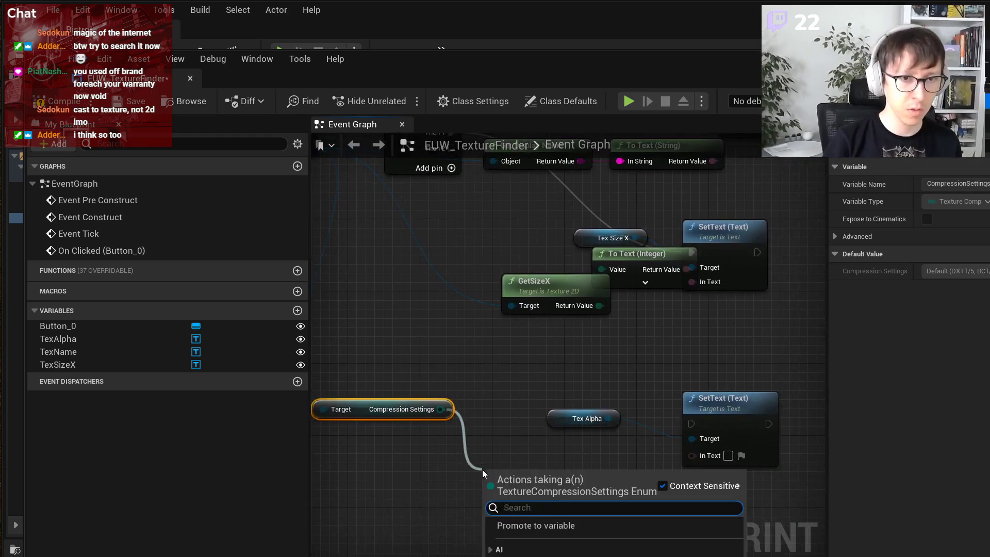
{"action": "left_click", "coordinate": [490, 556]}
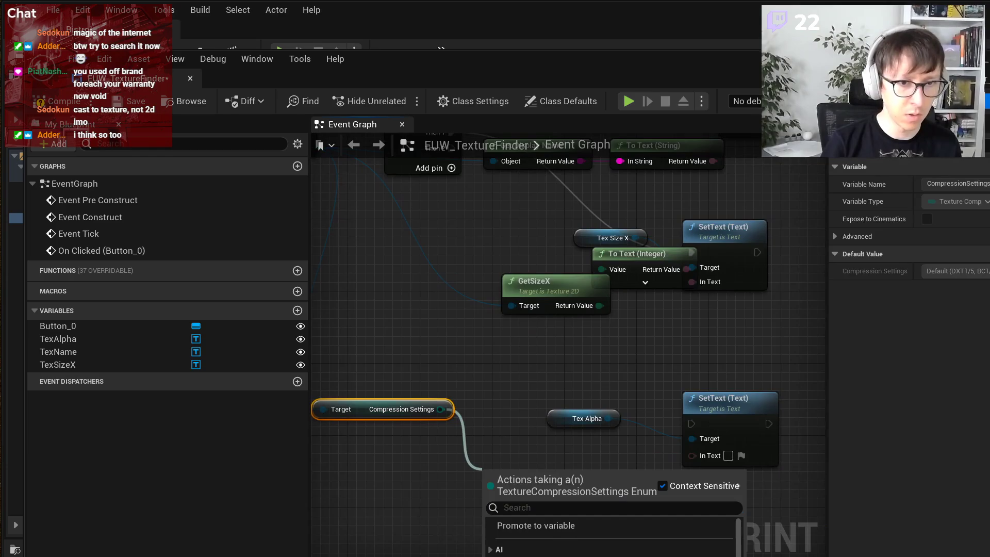
{"action": "left_click", "coordinate": [567, 556]}
{"action": "scroll", "coordinate": [592, 511], "scroll_direction": "up", "scroll_amount": 1}
{"action": "left_click", "coordinate": [595, 495]}
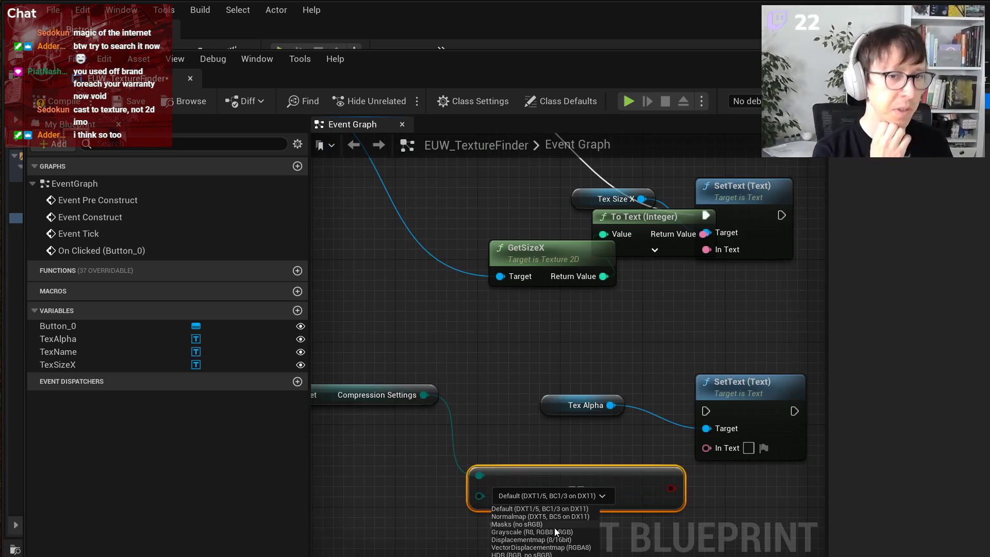
{"action": "left_click", "coordinate": [428, 470]}
{"action": "scroll", "coordinate": [478, 427], "scroll_direction": "down", "scroll_amount": 2}
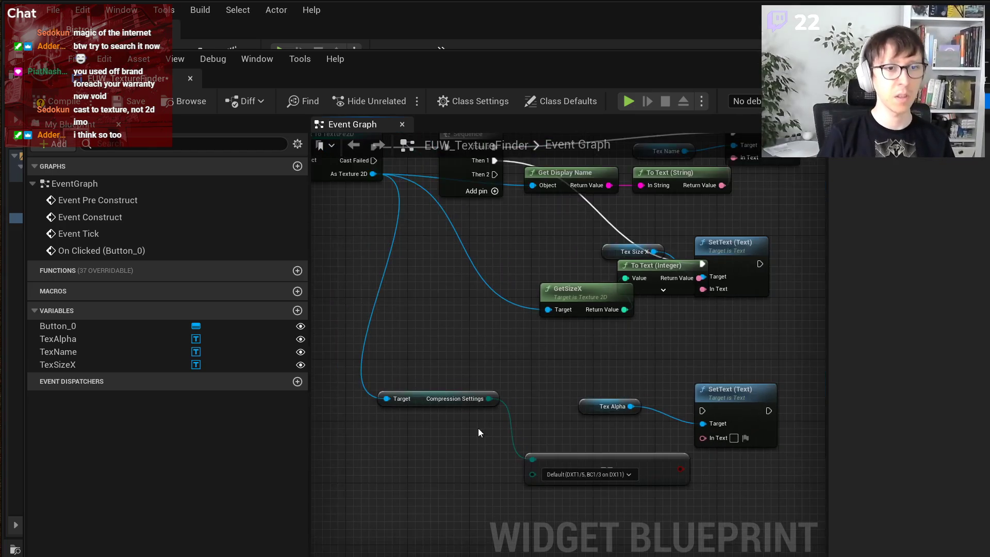
{"action": "right_click_drag", "start_coordinate": [438, 385], "coordinate": [459, 416]}
{"action": "left_click_drag", "start_coordinate": [394, 205], "coordinate": [415, 384]}
{"action": "type", "text": "g"}
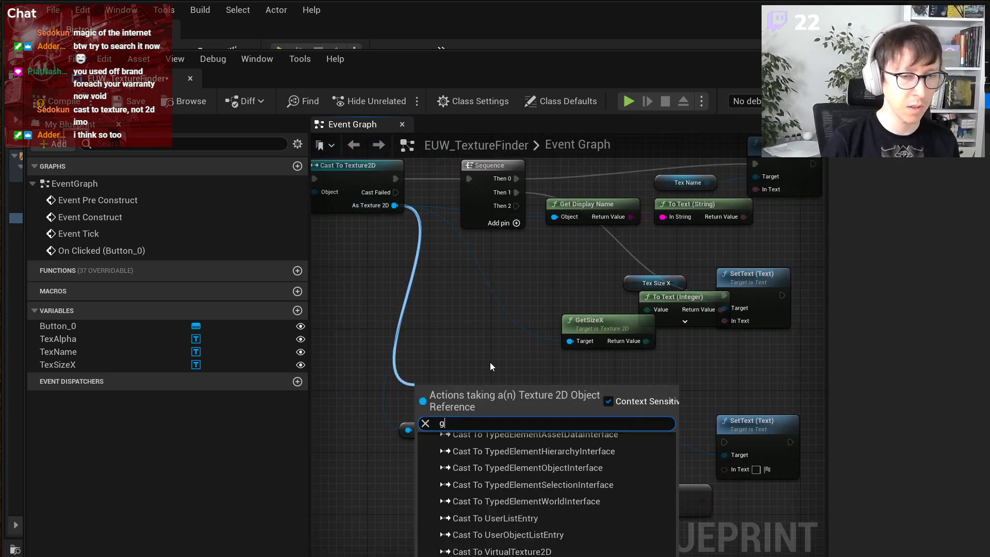
{"action": "type", "text": "et meta"}
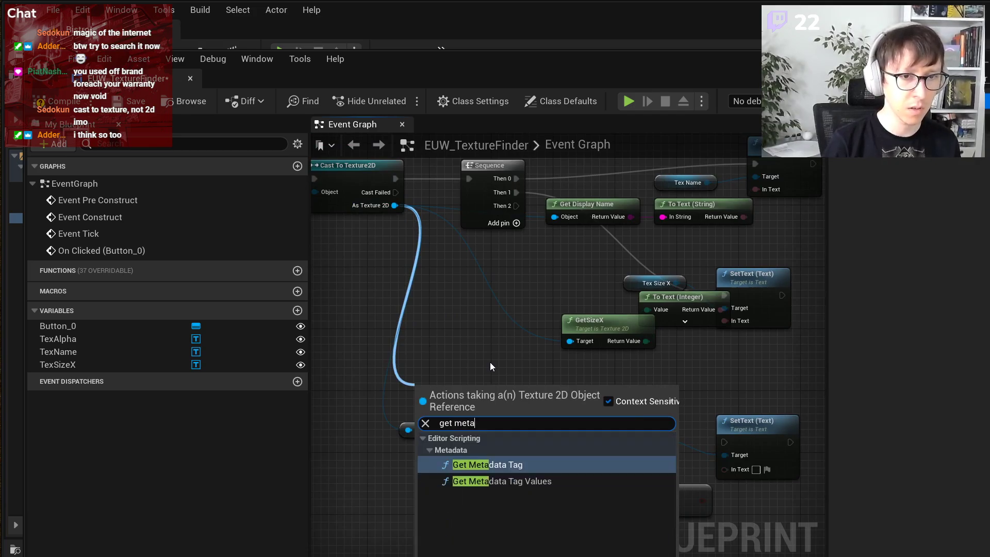
{"action": "key", "text": "Escape"}
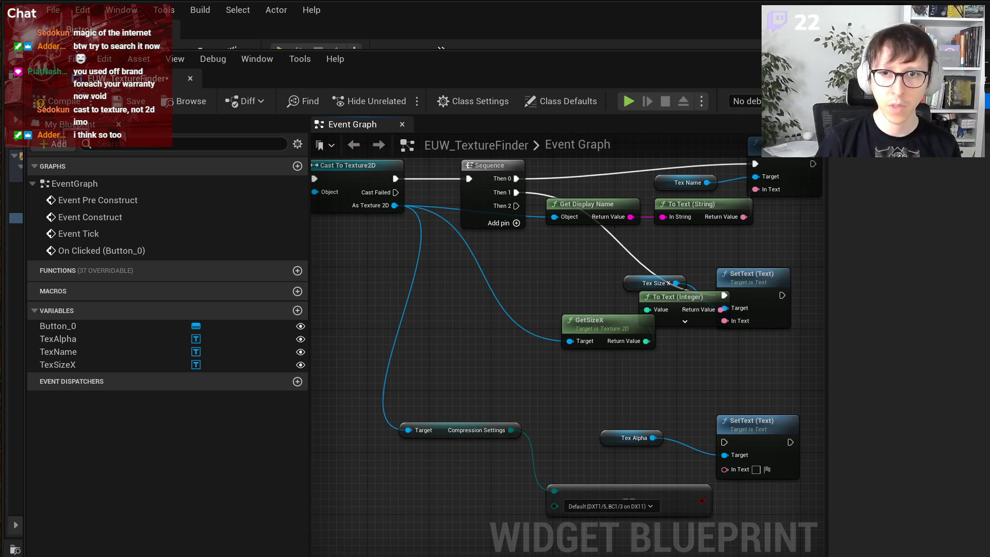
- Add a Get Metadata Tag Values node fed by the cast's As Texture 2D output and place it above the Compression Settings node
{"action": "right_click_drag", "start_coordinate": [526, 366], "coordinate": [611, 377]}
{"action": "left_click_drag", "start_coordinate": [481, 216], "coordinate": [458, 374]}
{"action": "type", "text": "get "}
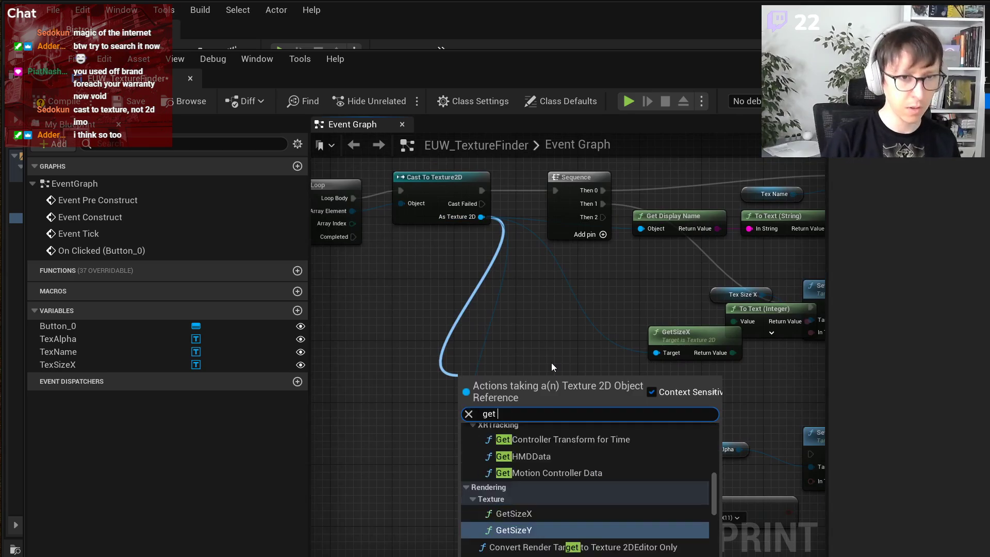
{"action": "type", "text": "meta"}
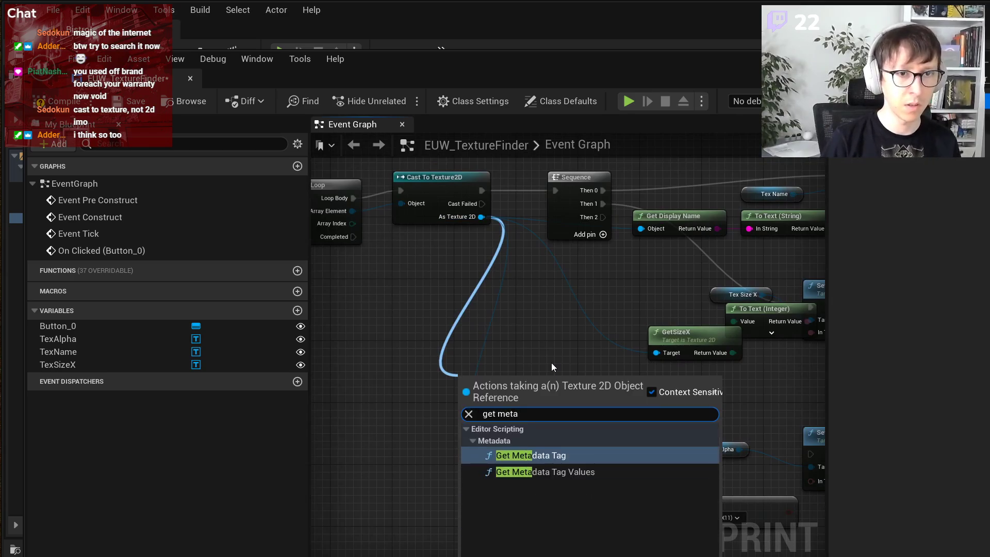
{"action": "key", "text": "Down"}
{"action": "key", "text": "Return"}
{"action": "scroll", "coordinate": [550, 362], "scroll_direction": "up", "scroll_amount": 2}
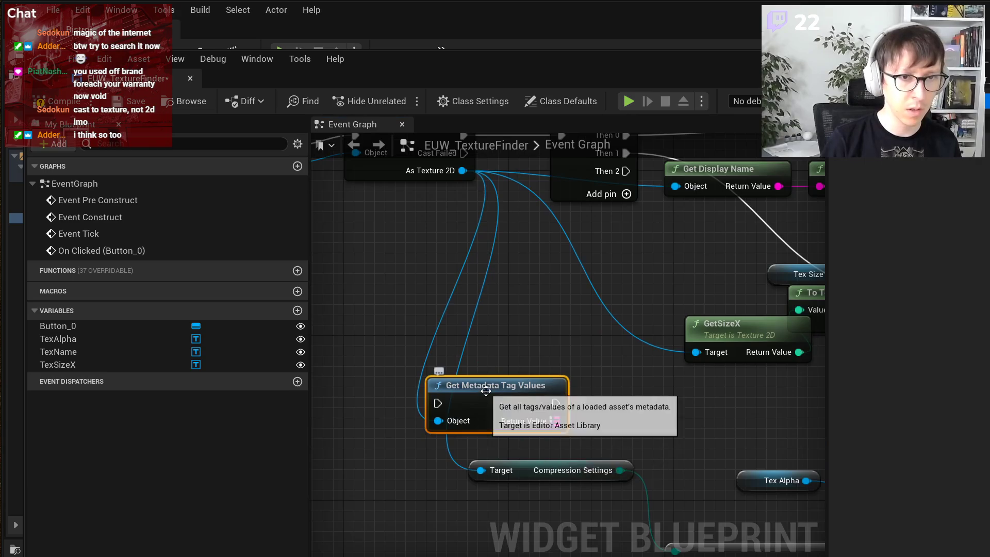
{"action": "left_click_drag", "start_coordinate": [483, 387], "coordinate": [503, 376]}
- Uncover the Content Browser and examine the T_Airvent_A texture's metadata for its alpha channel entry
{"action": "left_click_drag", "start_coordinate": [418, 67], "coordinate": [756, 43]}
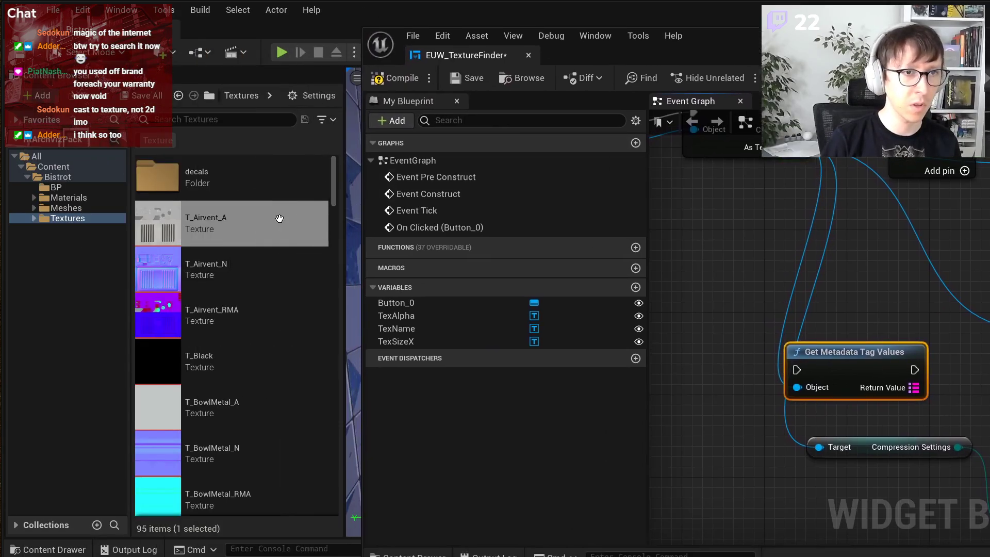
{"action": "mouse_move", "coordinate": [268, 216]}
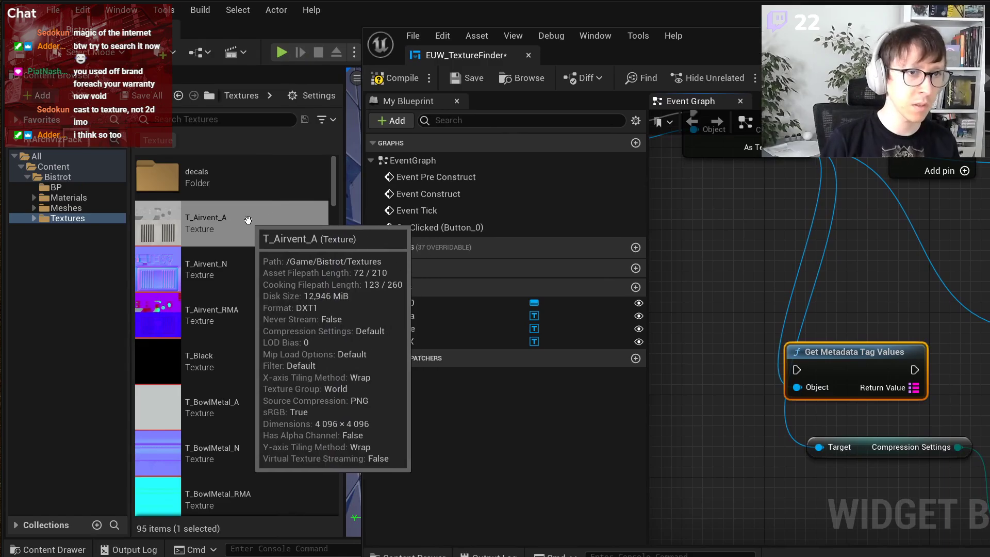
{"action": "right_click", "coordinate": [249, 221]}
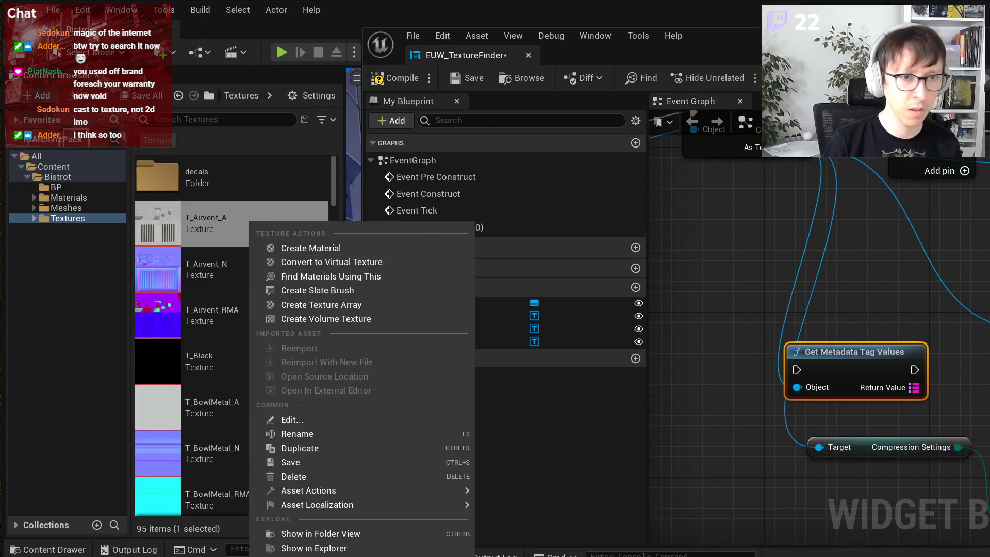
{"action": "key", "text": "Escape"}
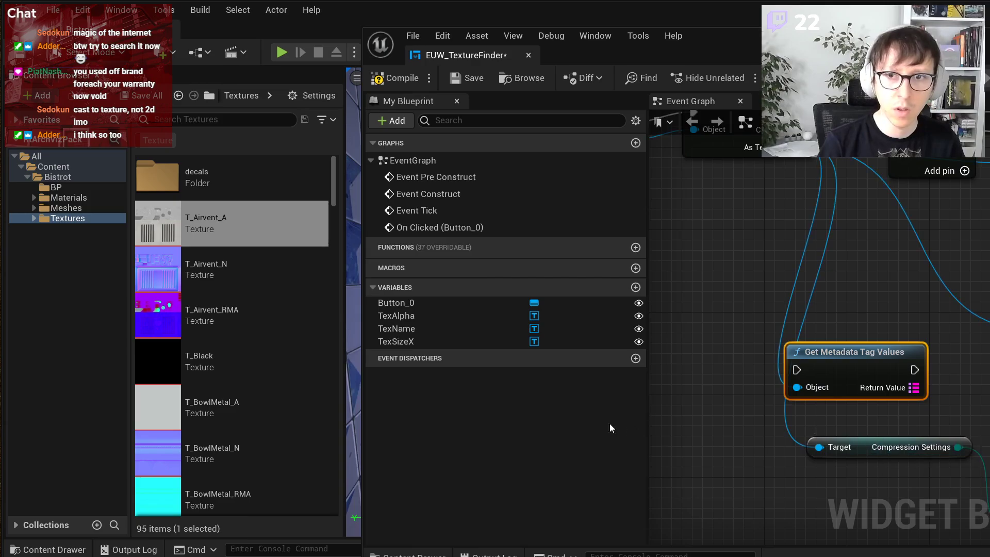
{"action": "mouse_move", "coordinate": [184, 234]}
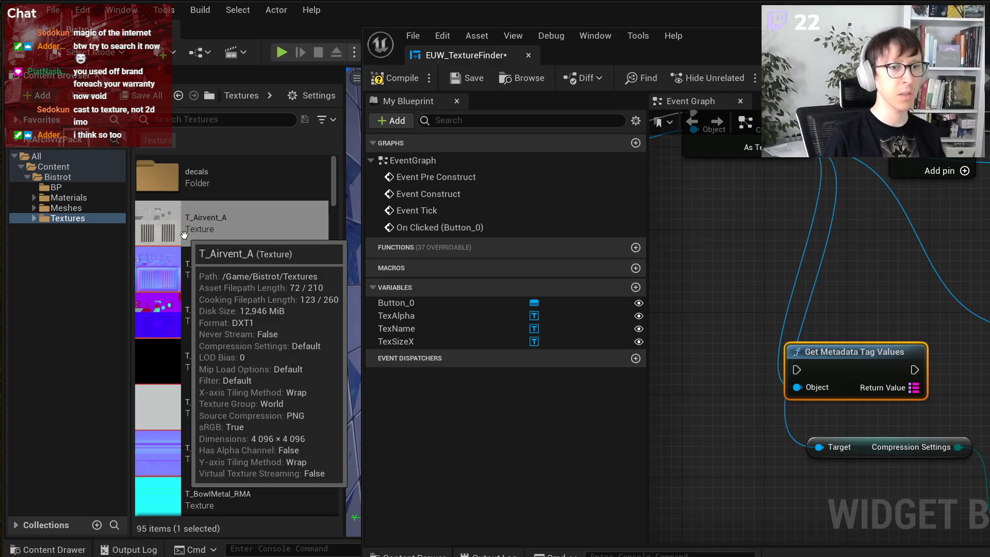
{"action": "scroll", "coordinate": [790, 264], "scroll_direction": "down", "scroll_amount": 1}
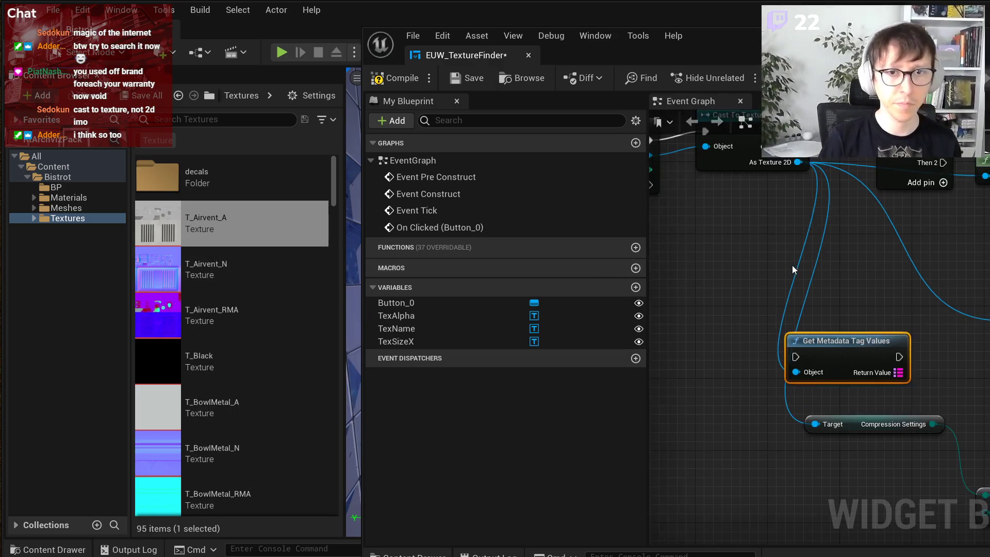
{"action": "scroll", "coordinate": [906, 373], "scroll_direction": "up", "scroll_amount": 1}
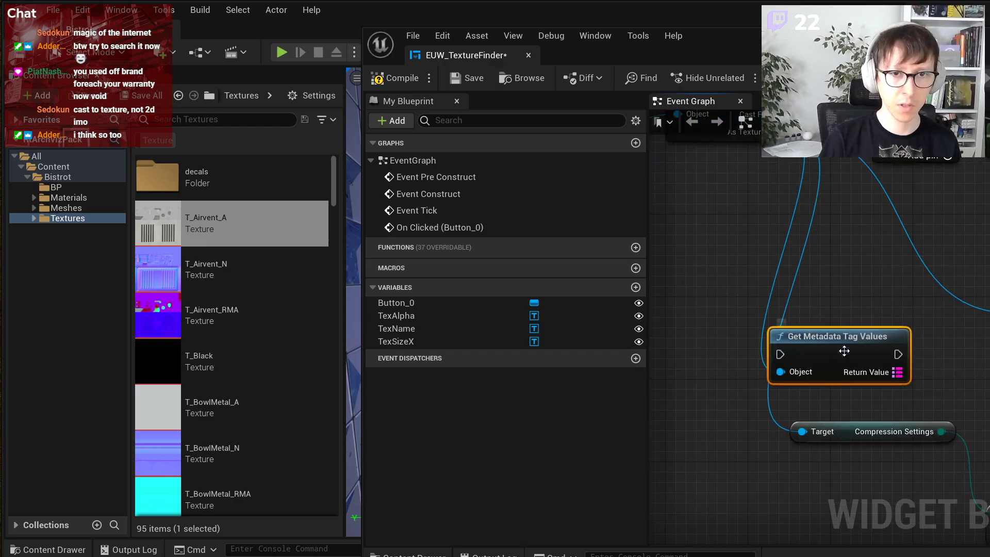
{"action": "right_click_drag", "start_coordinate": [814, 308], "coordinate": [734, 350]}
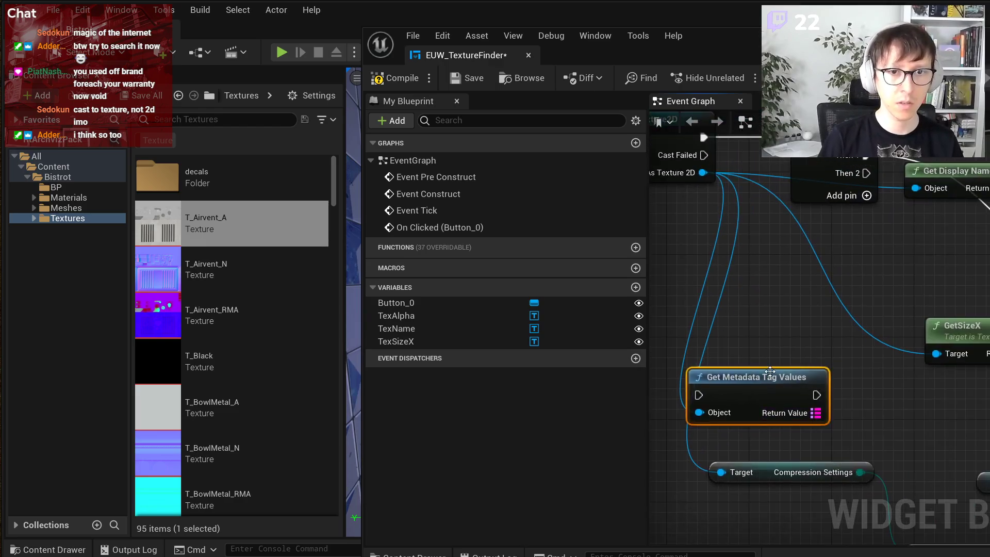
- Add a Find node on the Get Metadata Tag Values return value with the key HasAlphaChannel, checking it against T_Airvent_A's metadata
{"action": "right_click_drag", "start_coordinate": [821, 416], "coordinate": [728, 383]}
{"action": "left_click_drag", "start_coordinate": [727, 382], "coordinate": [892, 360]}
{"action": "type", "text": "find"}
{"action": "left_click", "coordinate": [845, 494]}
{"action": "left_click", "coordinate": [863, 390]}
{"action": "type", "text": "HasAlphaC"}
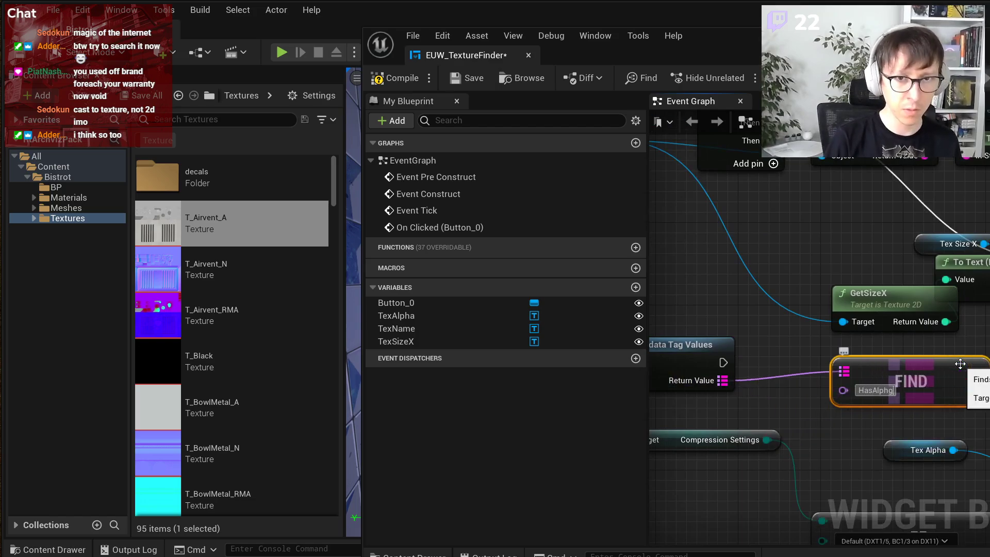
{"action": "type", "text": "hannel"}
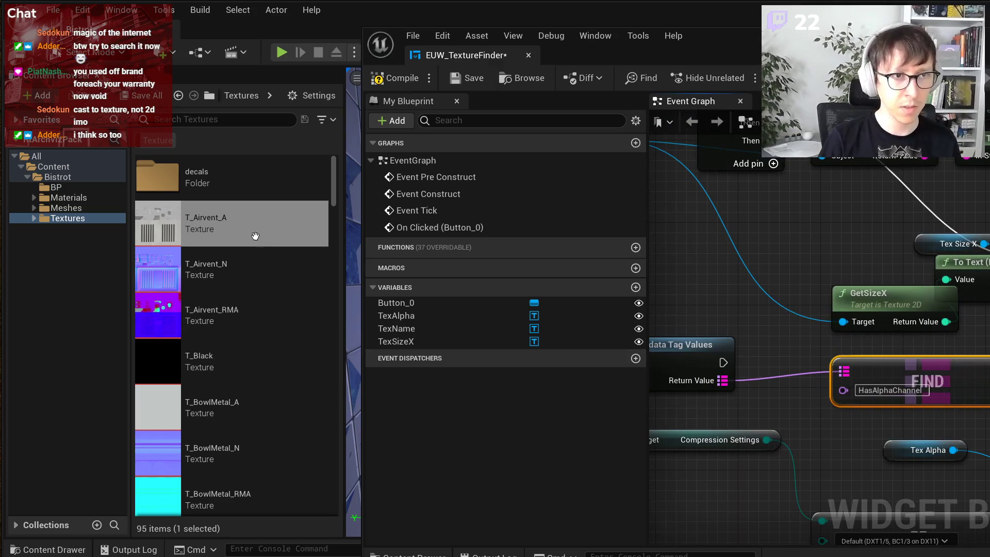
{"action": "mouse_move", "coordinate": [248, 235]}
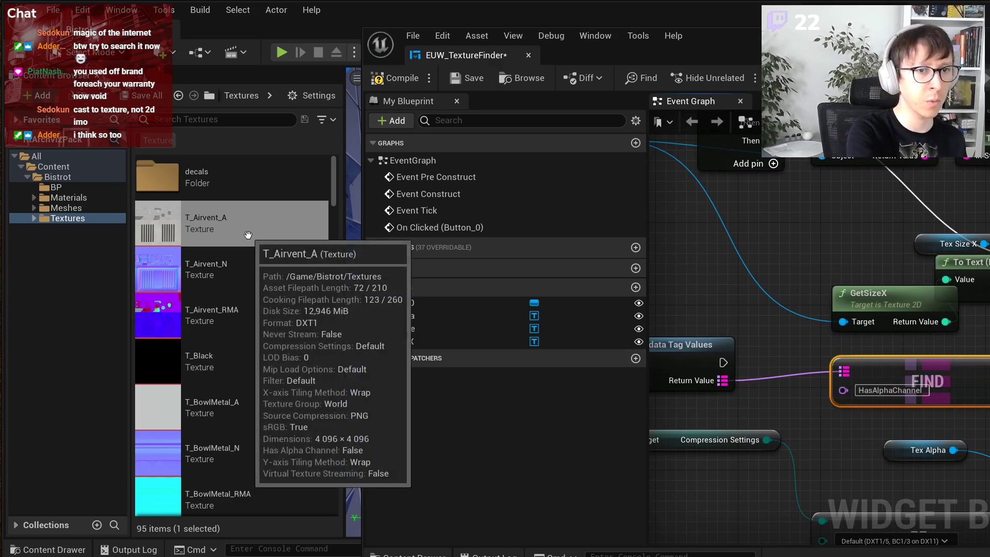
{"action": "scroll", "coordinate": [895, 249], "scroll_direction": "down", "scroll_amount": 3}
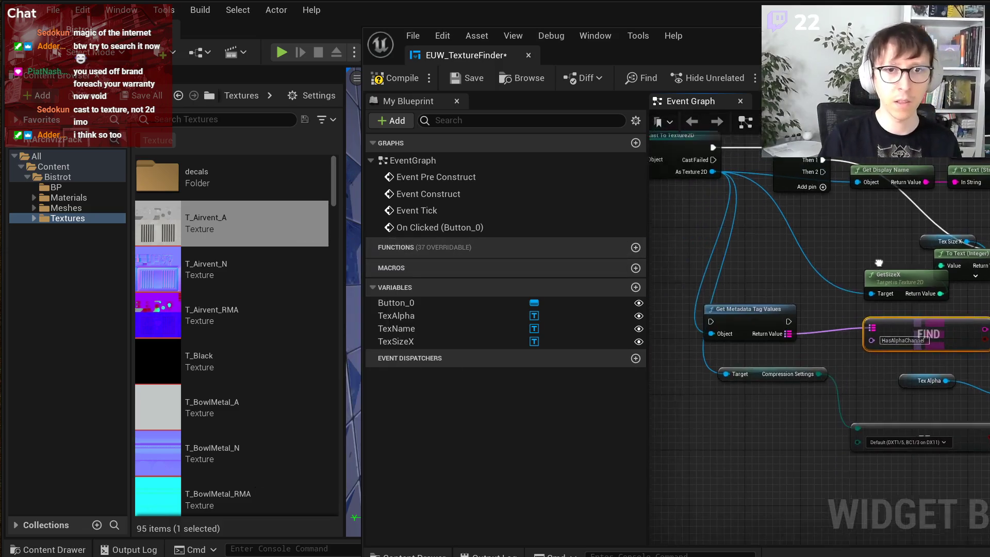
- Run Sequence's Then 2 output into Get Metadata Tag Values and move the Find node closer to it
{"action": "left_click_drag", "start_coordinate": [851, 191], "coordinate": [738, 342]}
{"action": "scroll", "coordinate": [854, 345], "scroll_direction": "up", "scroll_amount": 2}
{"action": "left_click_drag", "start_coordinate": [973, 353], "coordinate": [910, 372]}
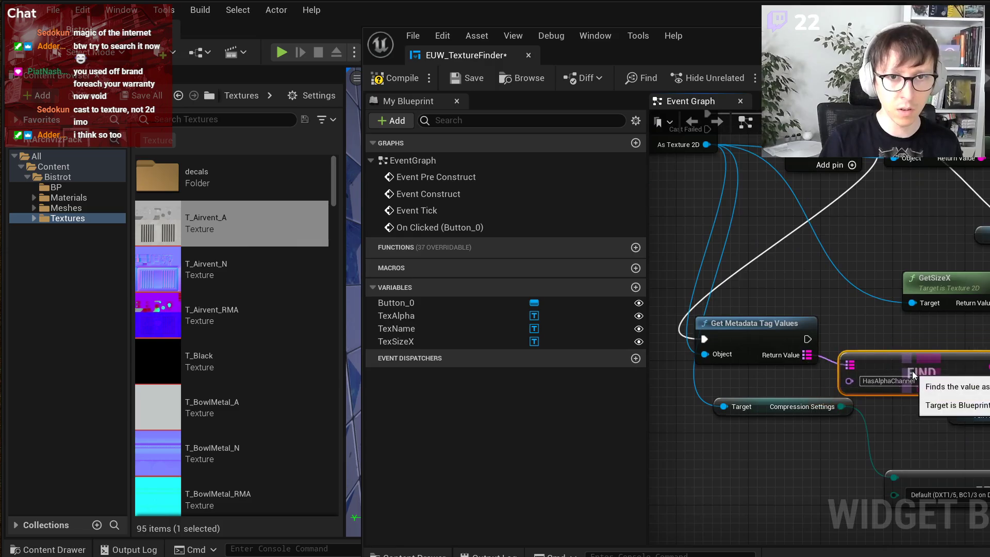
{"action": "right_click_drag", "start_coordinate": [989, 350], "coordinate": [857, 346]}
{"action": "left_click_drag", "start_coordinate": [851, 376], "coordinate": [980, 346]}
{"action": "left_click", "coordinate": [977, 273]}
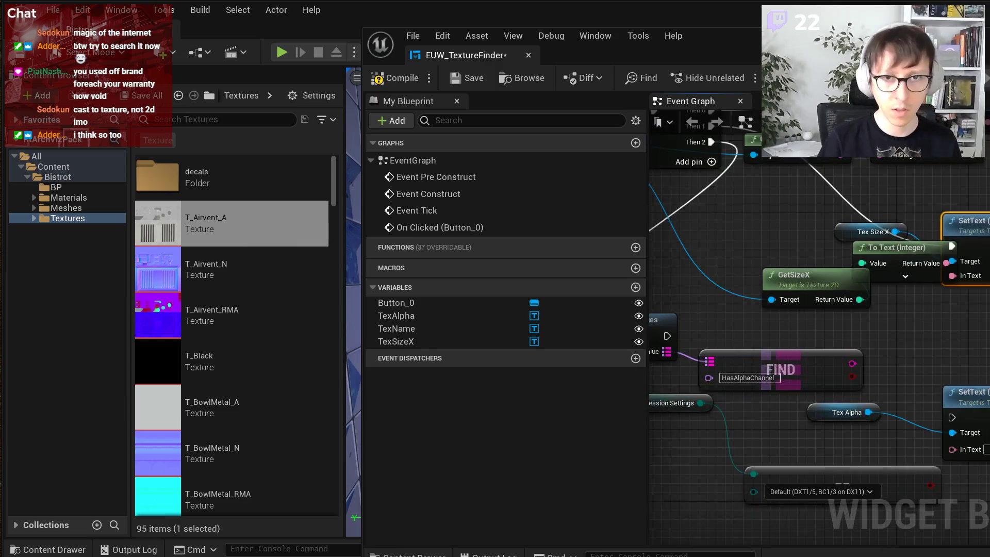
{"action": "right_click", "coordinate": [956, 331]}
{"action": "type", "text": "pri"}
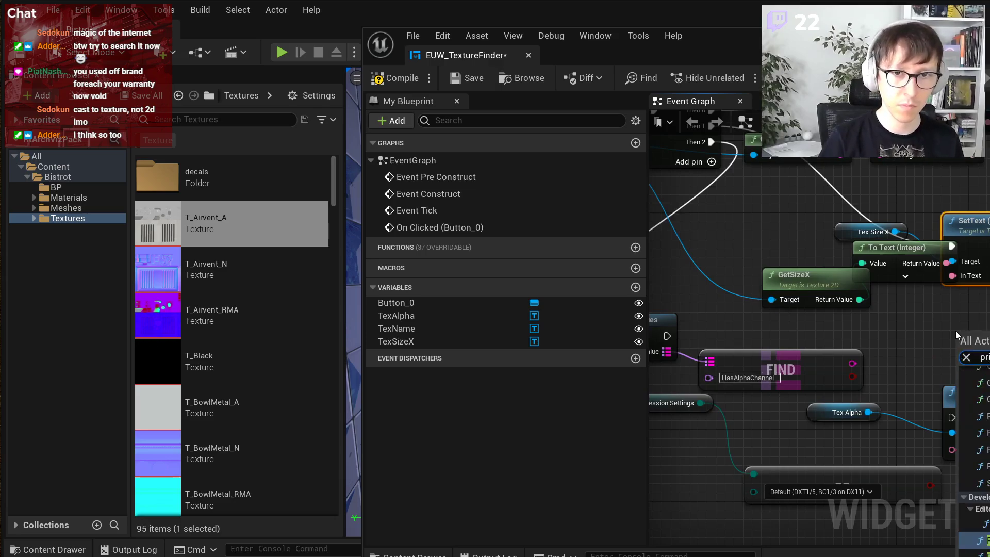
{"action": "key", "text": "Return"}
{"action": "left_click_drag", "start_coordinate": [974, 351], "coordinate": [974, 424]}
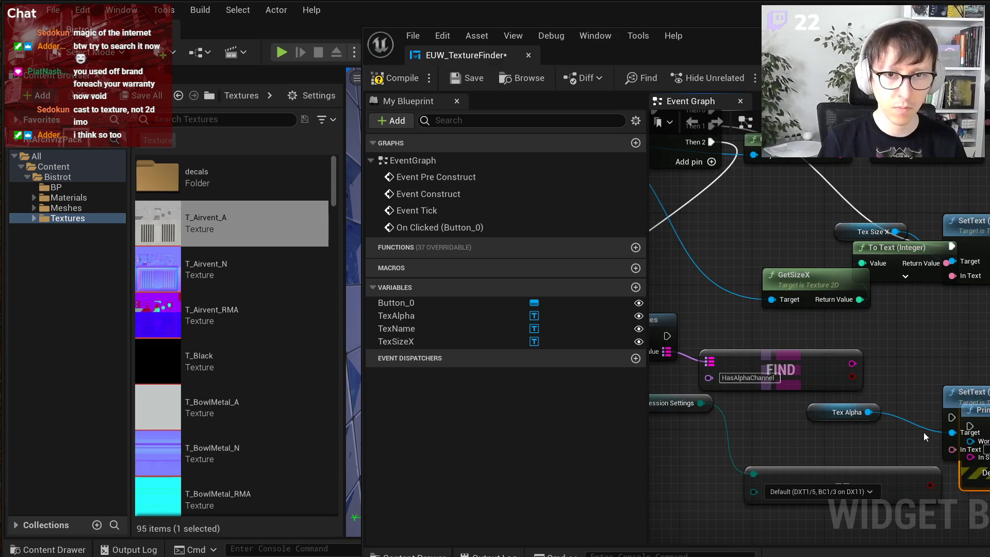
{"action": "key", "text": "Delete"}
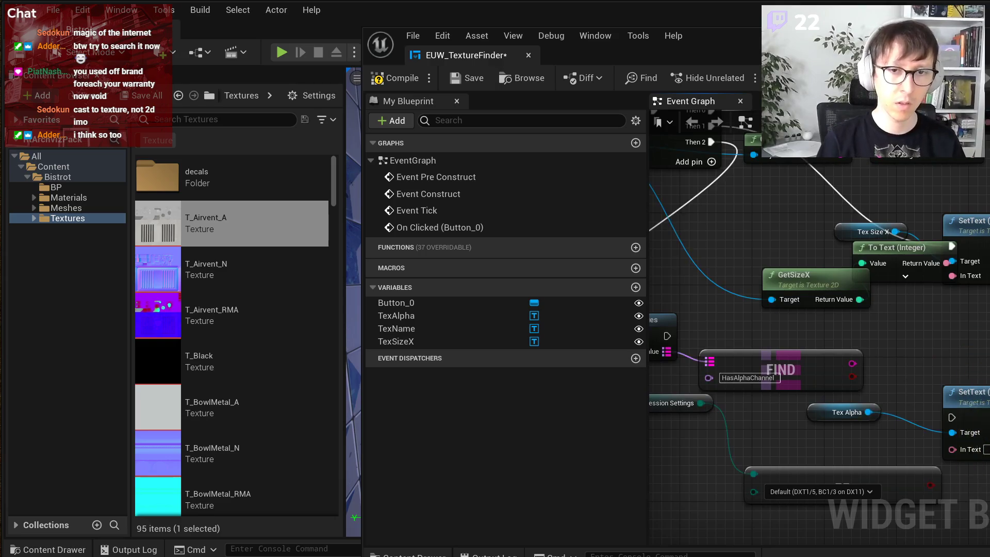
- Connect Find's boolean output to the Tex Alpha SetText's In Text, and run Get Metadata Tag Values into that SetText
{"action": "right_click_drag", "start_coordinate": [942, 360], "coordinate": [980, 318]}
{"action": "left_click_drag", "start_coordinate": [892, 336], "coordinate": [989, 346]}
{"action": "left_click_drag", "start_coordinate": [936, 305], "coordinate": [981, 315]}
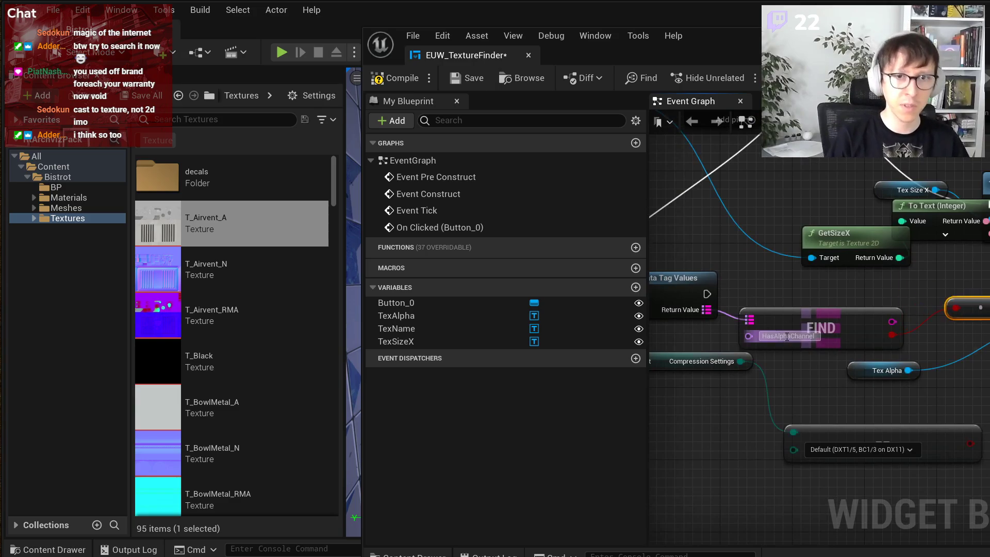
{"action": "left_click_drag", "start_coordinate": [706, 294], "coordinate": [952, 305]}
- Compile and save EUW_TextureFinder, and run the editor utility widget from the BP folder
{"action": "left_click", "coordinate": [414, 80]}
{"action": "left_click", "coordinate": [482, 85]}
{"action": "left_click_drag", "start_coordinate": [747, 46], "coordinate": [989, 176]}
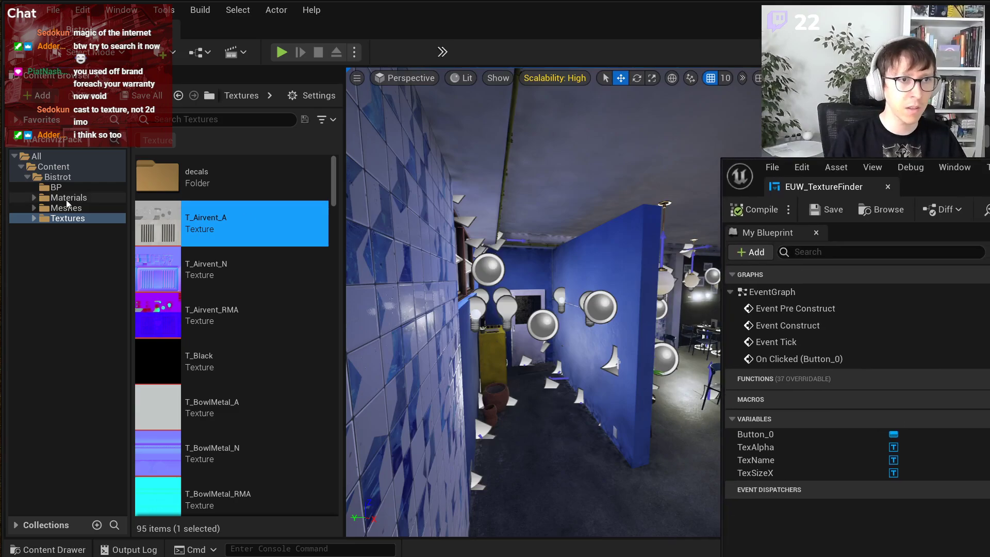
{"action": "left_click", "coordinate": [56, 187]}
{"action": "right_click", "coordinate": [267, 185]}
{"action": "left_click", "coordinate": [308, 208]}
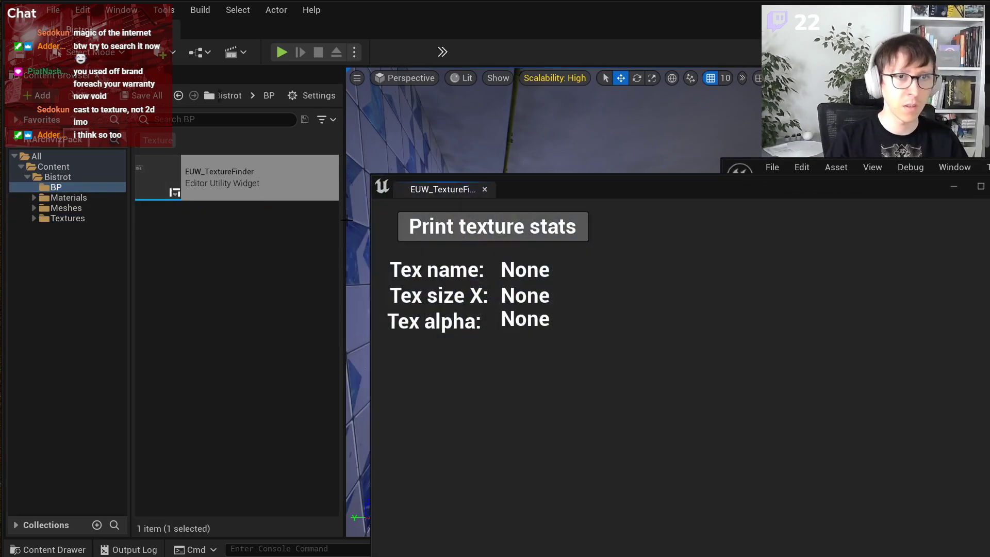
- Select the T_Airvent_A texture in the Textures folder and test the widget's Print texture stats button
{"action": "left_click", "coordinate": [67, 218]}
{"action": "left_click", "coordinate": [170, 221]}
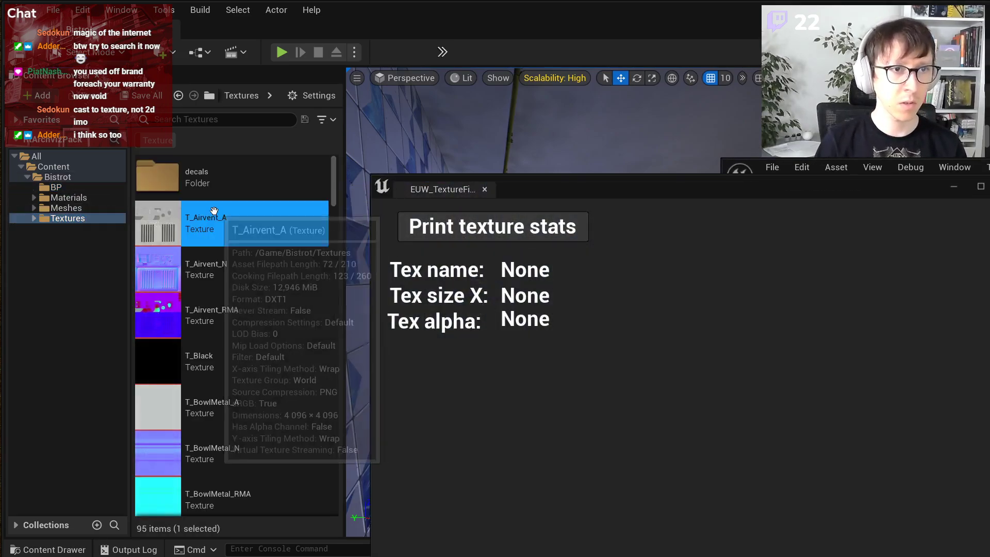
{"action": "left_click", "coordinate": [534, 239]}
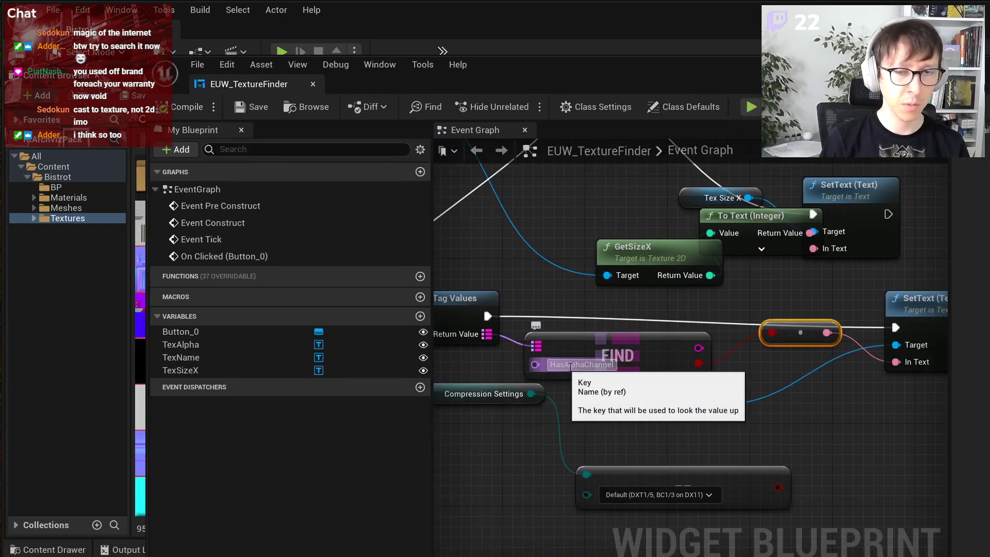
- Try adding a Cast To Texture node from the For Each Loop's Array Element output
{"action": "scroll", "coordinate": [655, 434], "scroll_direction": "down", "scroll_amount": 1}
{"action": "right_click_drag", "start_coordinate": [654, 434], "coordinate": [766, 410]}
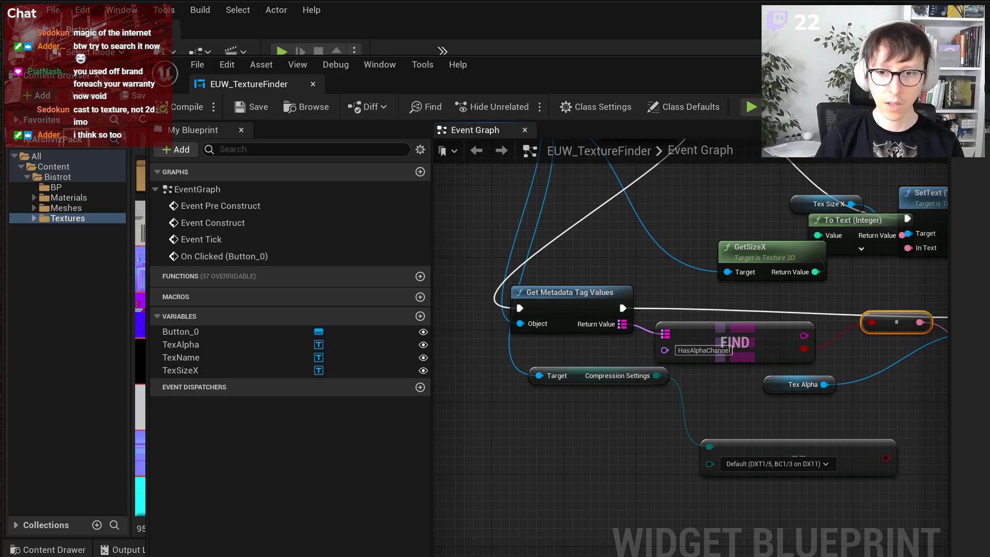
{"action": "right_click_drag", "start_coordinate": [494, 387], "coordinate": [628, 554]}
{"action": "left_click_drag", "start_coordinate": [507, 288], "coordinate": [567, 202]}
{"action": "key", "text": "Escape"}
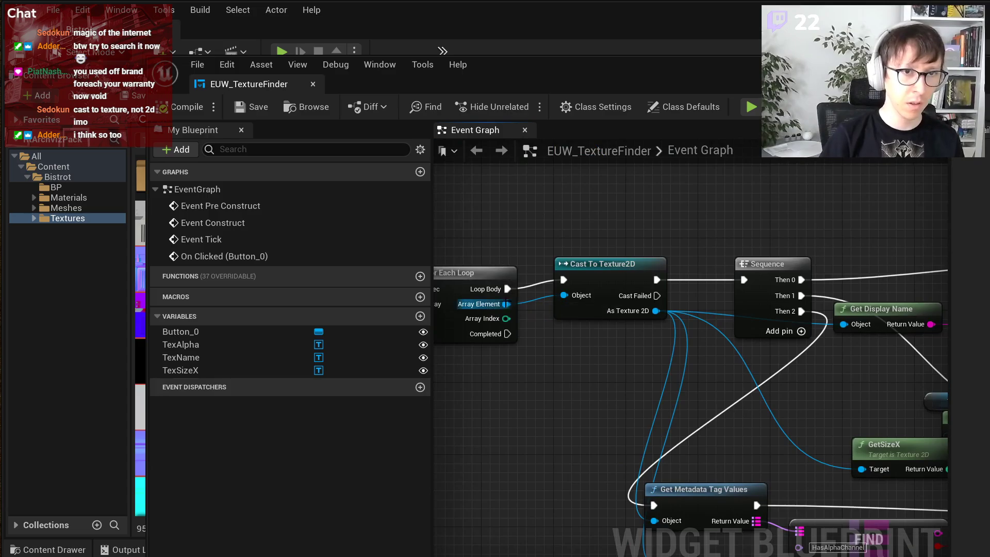
{"action": "left_click_drag", "start_coordinate": [506, 304], "coordinate": [565, 212]}
{"action": "type", "text": "cast to texture"}
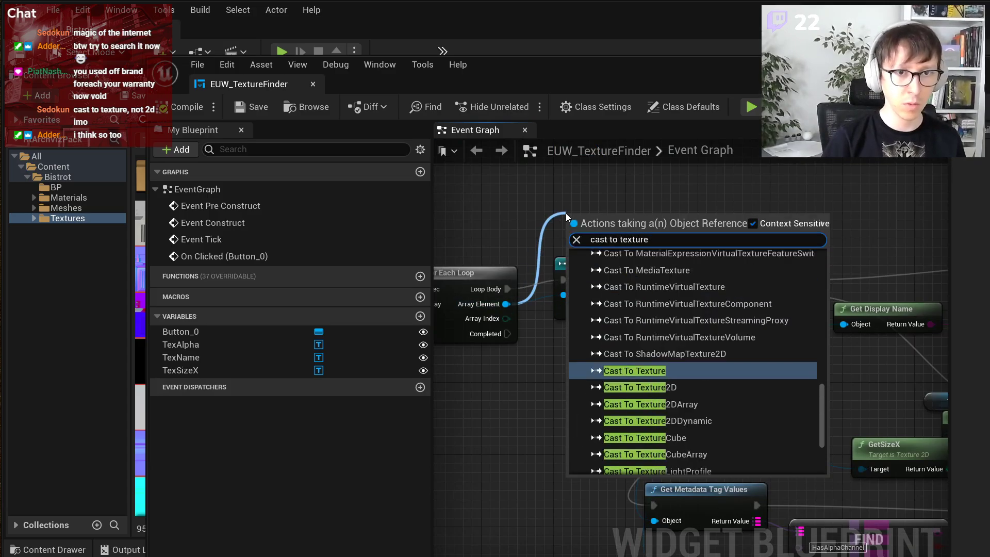
{"action": "key", "text": "Return"}
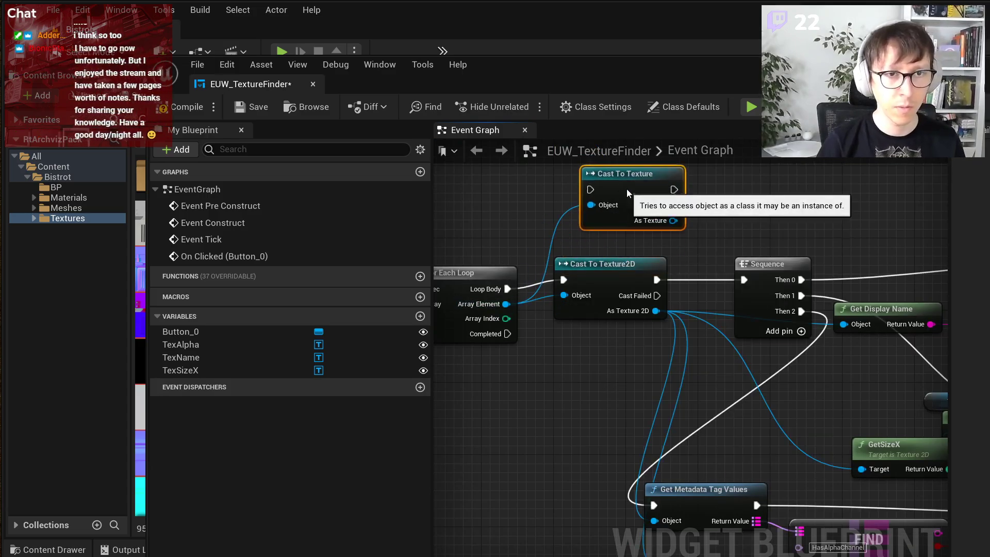
- Try routing Loop Body through Cast To Texture into Sequence, and move the As Texture 2D links to its As Texture output
{"action": "left_click_drag", "start_coordinate": [514, 285], "coordinate": [590, 189]}
{"action": "left_click_drag", "start_coordinate": [674, 190], "coordinate": [743, 279]}
{"action": "left_click_drag", "start_coordinate": [655, 311], "coordinate": [675, 218], "text": "ctrl"}
- Search the actions available from the As Texture output for a get size function
{"action": "right_click_drag", "start_coordinate": [722, 365], "coordinate": [543, 342]}
{"action": "left_click_drag", "start_coordinate": [684, 448], "coordinate": [588, 392]}
{"action": "type", "text": "get size"}
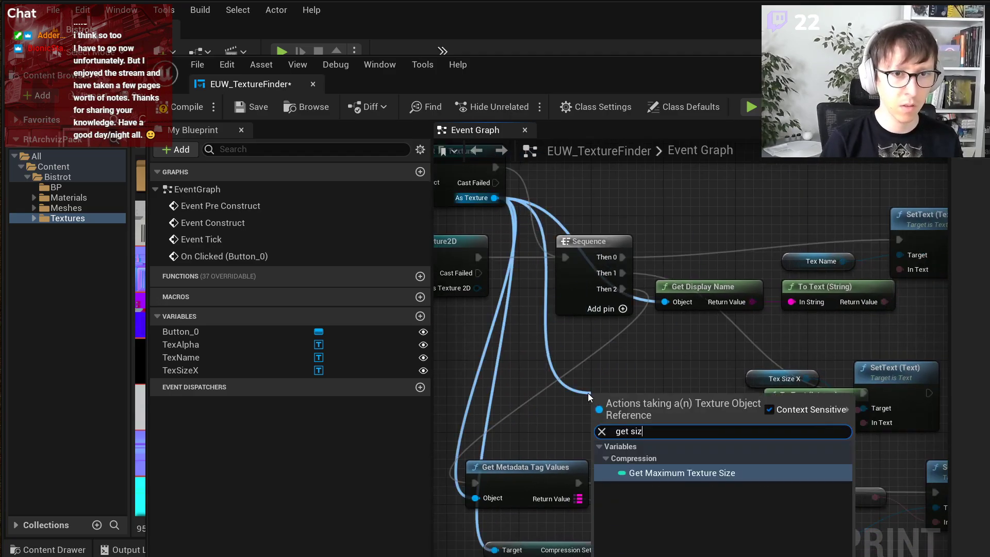
{"action": "key", "text": "Escape"}
- Undo the rewiring and the added Cast To Texture node so the loop uses Cast To Texture2D again
{"action": "right_click_drag", "start_coordinate": [592, 355], "coordinate": [696, 385]}
{"action": "scroll", "coordinate": [690, 381], "scroll_direction": "down", "scroll_amount": 2}
{"action": "key", "text": "ctrl+z"}
{"action": "key", "text": "ctrl+z"}
{"action": "key", "text": "ctrl+z"}
{"action": "key", "text": "ctrl+z"}
{"action": "key", "text": "ctrl+z"}
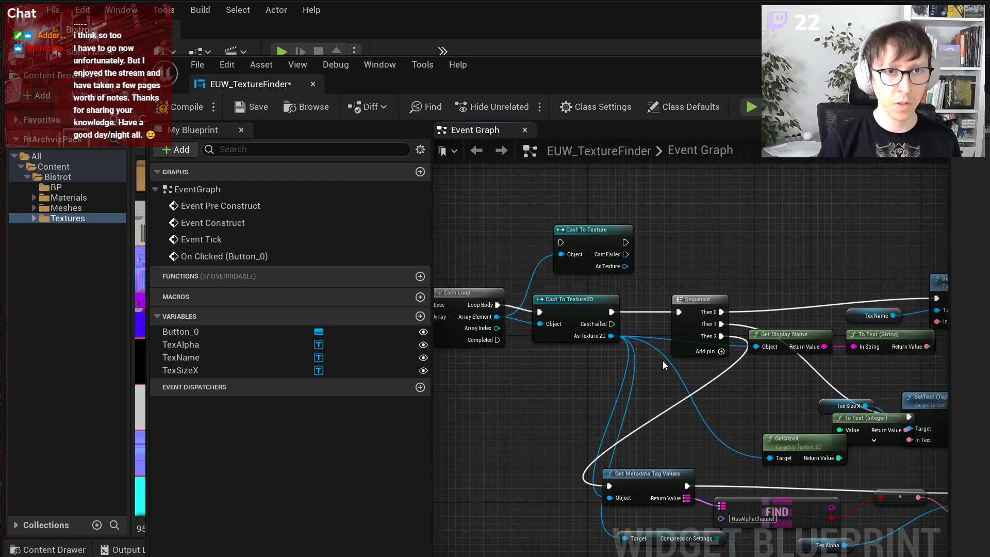
{"action": "key", "text": "ctrl+z"}
{"action": "left_click", "coordinate": [572, 317]}
{"action": "scroll", "coordinate": [563, 375], "scroll_direction": "up", "scroll_amount": 1}
{"action": "left_click", "coordinate": [561, 376]}
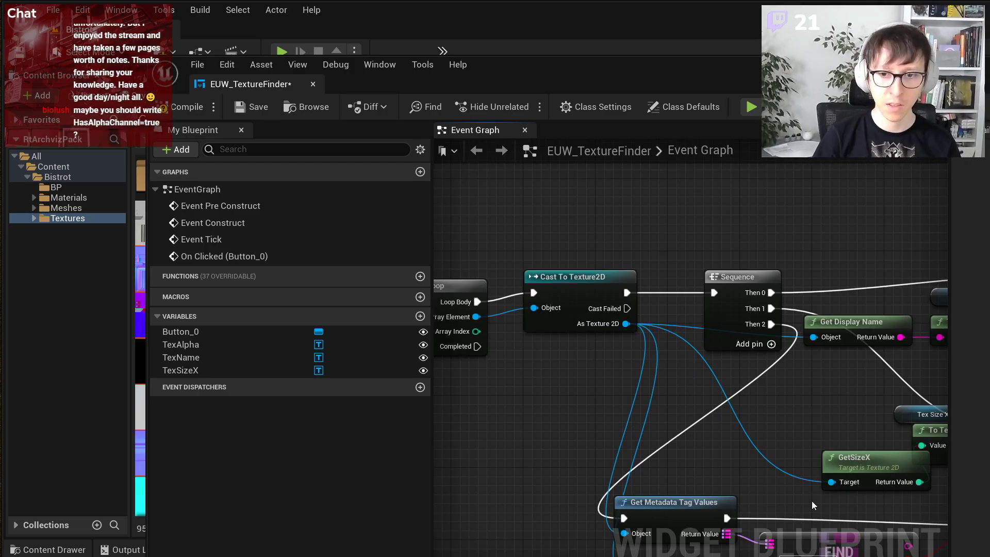
- Replace the Find node with a Keys node on the metadata Return Value, and run Get Metadata Tag Values into it
{"action": "left_click_drag", "start_coordinate": [562, 62], "coordinate": [778, 43]}
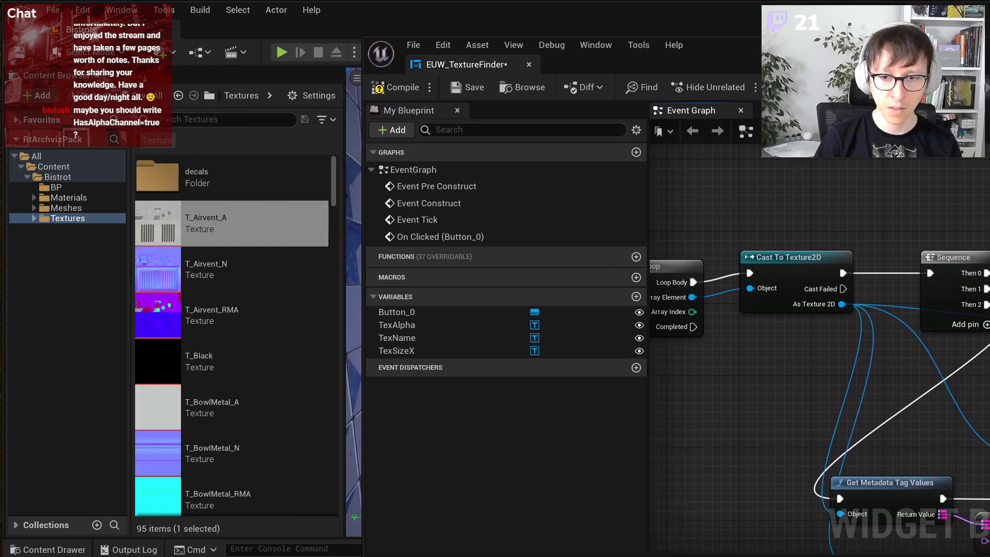
{"action": "right_click_drag", "start_coordinate": [939, 490], "coordinate": [766, 348]}
{"action": "scroll", "coordinate": [874, 375], "scroll_direction": "down", "scroll_amount": 2}
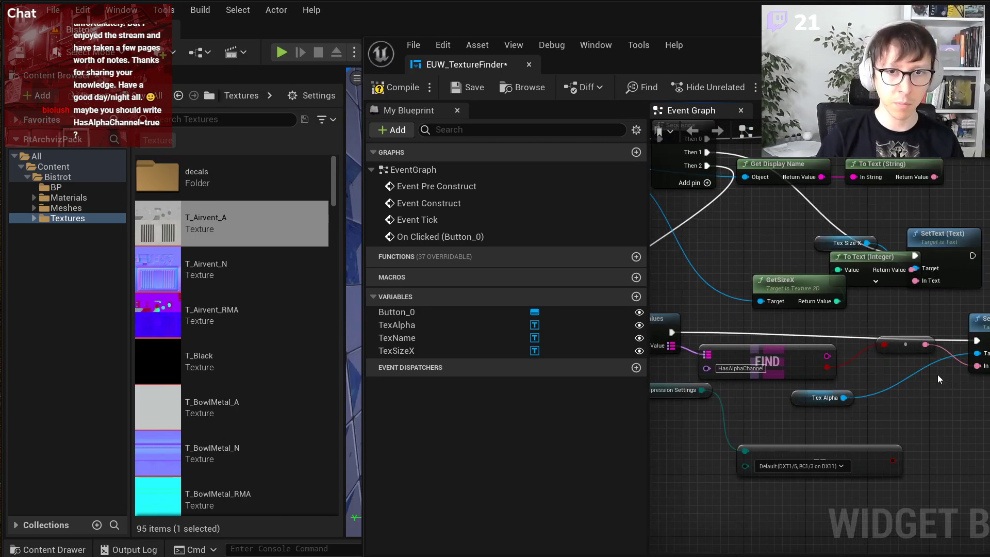
{"action": "left_click", "coordinate": [765, 363]}
{"action": "key", "text": "Delete"}
{"action": "right_click_drag", "start_coordinate": [765, 377], "coordinate": [858, 376]}
{"action": "left_click_drag", "start_coordinate": [763, 344], "coordinate": [868, 354]}
{"action": "type", "text": "keys"}
{"action": "key", "text": "Return"}
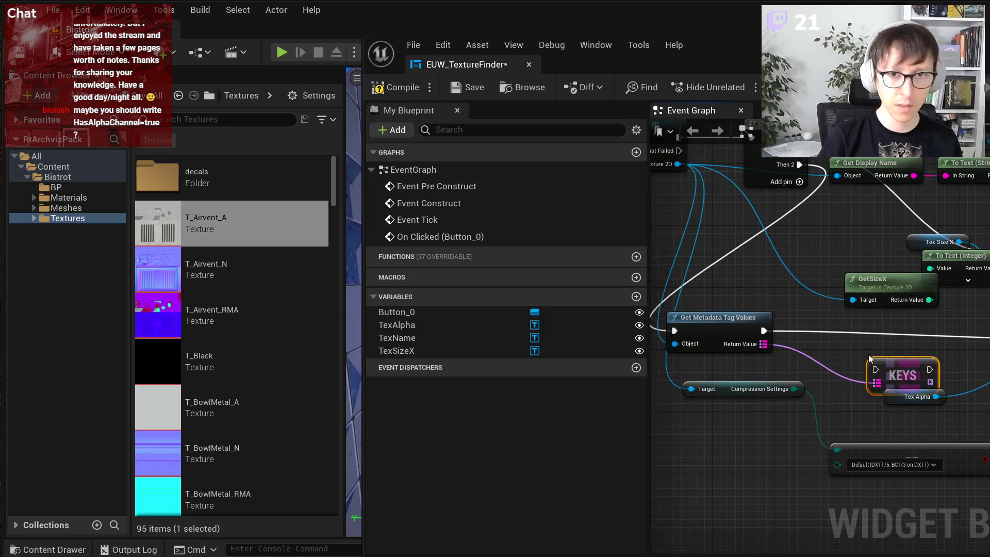
{"action": "left_click_drag", "start_coordinate": [764, 331], "coordinate": [875, 372]}
{"action": "left_click_drag", "start_coordinate": [935, 396], "coordinate": [905, 420]}
- Add a Get (a copy) node on the Keys array, feed it into the Tex Alpha SetText's In Text, and run Keys into that SetText
{"action": "mouse_move", "coordinate": [927, 377]}
{"action": "left_mouse_down"}
{"action": "mouse_move", "coordinate": [919, 354]}
{"action": "mouse_move", "coordinate": [937, 373]}
{"action": "left_mouse_up"}
{"action": "scroll", "coordinate": [969, 346], "scroll_direction": "up", "scroll_amount": 2}
{"action": "type", "text": "et copy"}
{"action": "key", "text": "Return"}
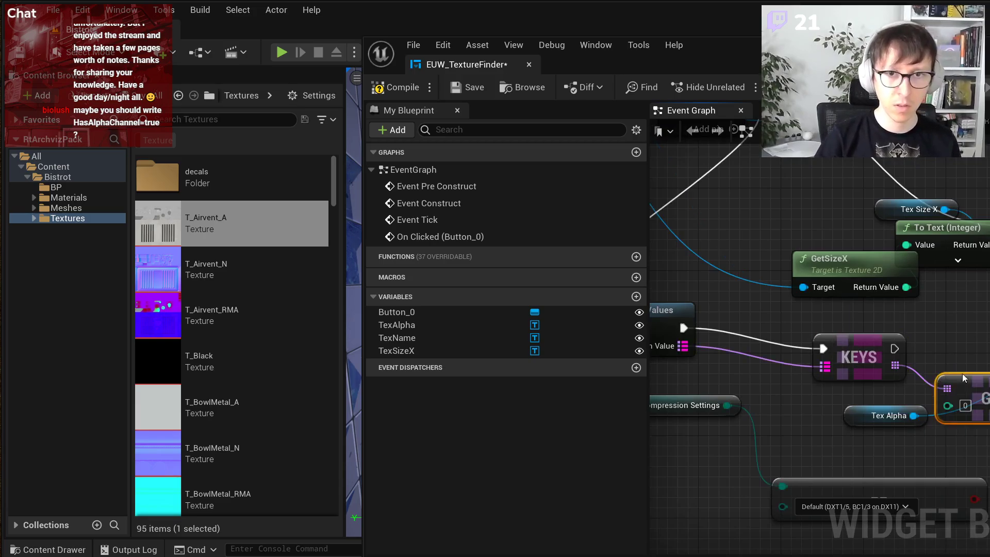
{"action": "right_click_drag", "start_coordinate": [989, 320], "coordinate": [971, 333]}
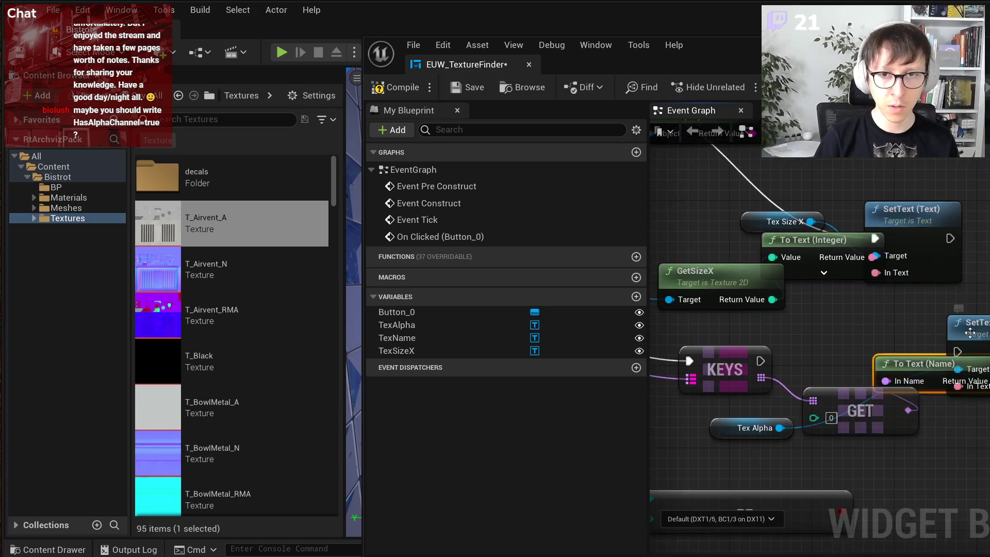
{"action": "left_click_drag", "start_coordinate": [762, 362], "coordinate": [957, 351]}
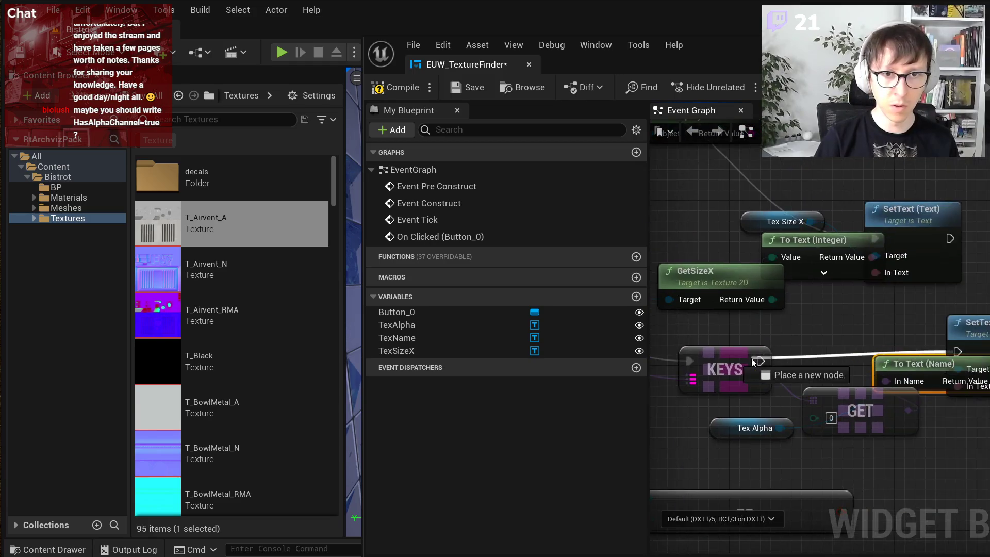
- Compile and save EUW_TextureFinder with the Keys setup, and run the editor utility widget from the BP folder
{"action": "left_click_drag", "start_coordinate": [928, 56], "coordinate": [776, 52]}
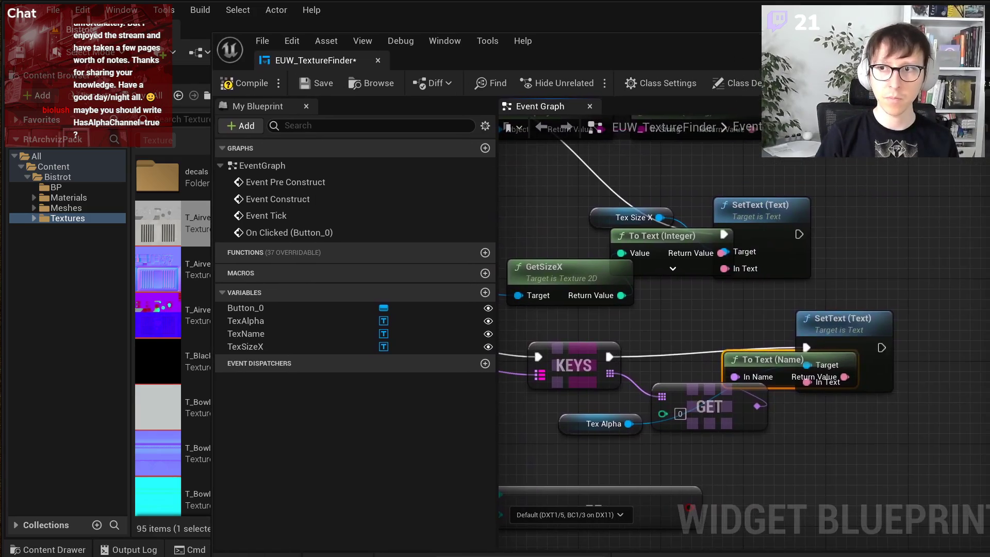
{"action": "left_click", "coordinate": [246, 83]}
{"action": "left_click", "coordinate": [317, 83]}
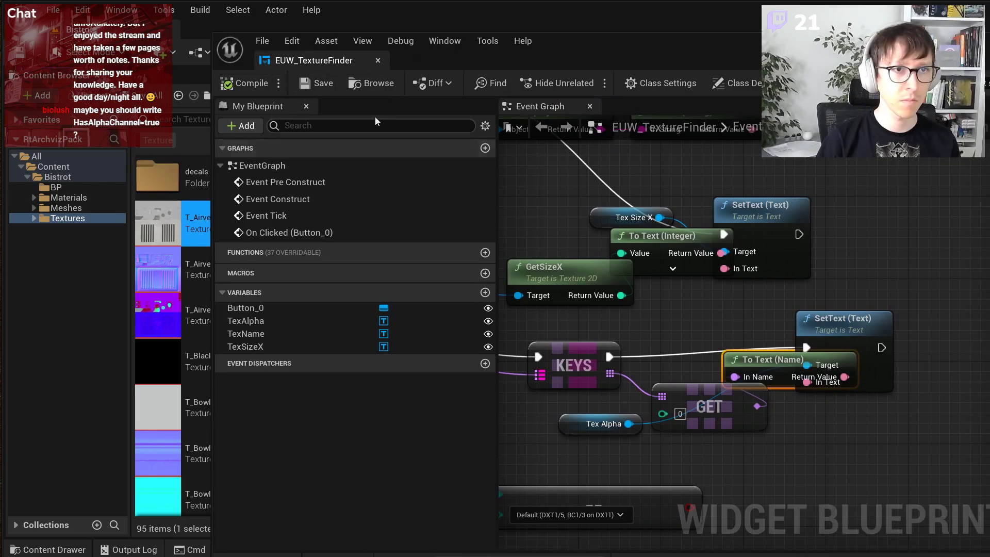
{"action": "left_click_drag", "start_coordinate": [574, 52], "coordinate": [519, 489]}
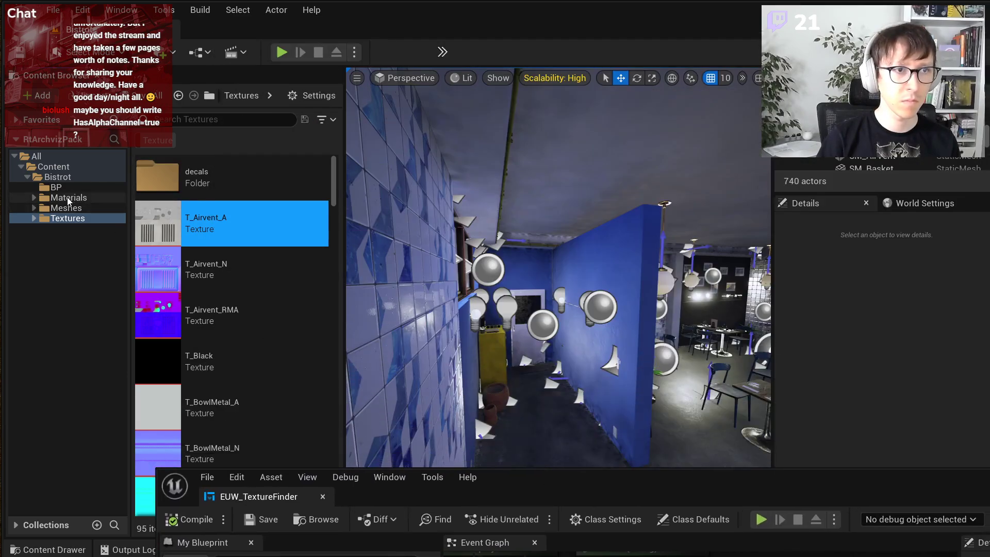
{"action": "left_click", "coordinate": [56, 187]}
{"action": "right_click", "coordinate": [213, 174]}
{"action": "left_click", "coordinate": [243, 195]}
- Select T_Airvent_A in the Textures folder and print its stats to test the metadata keys output
{"action": "left_click", "coordinate": [85, 220]}
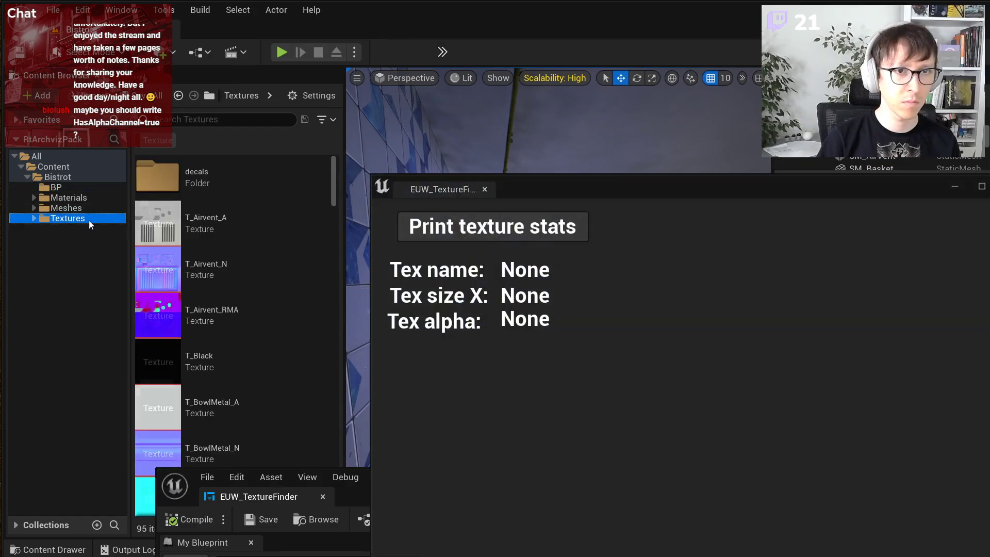
{"action": "left_click", "coordinate": [247, 219]}
{"action": "left_click", "coordinate": [451, 226]}
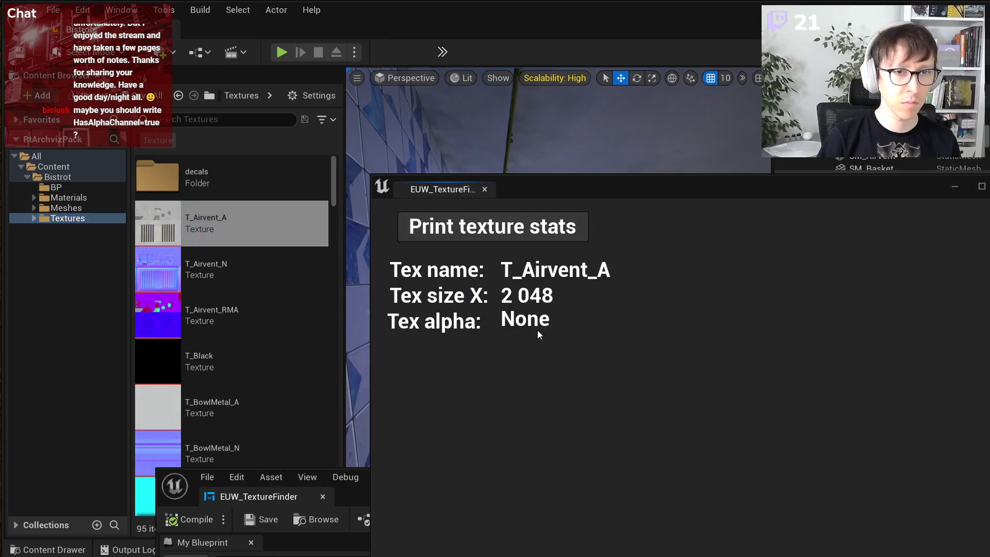
- Delete the Get Metadata Tag Values branch with its Keys and Get nodes, along with the Compression Settings nodes
{"action": "left_click_drag", "start_coordinate": [355, 493], "coordinate": [197, 161]}
{"action": "right_click_drag", "start_coordinate": [581, 345], "coordinate": [797, 320]}
{"action": "scroll", "coordinate": [422, 440], "scroll_direction": "down", "scroll_amount": 2}
{"action": "right_click_drag", "start_coordinate": [456, 412], "coordinate": [487, 457]}
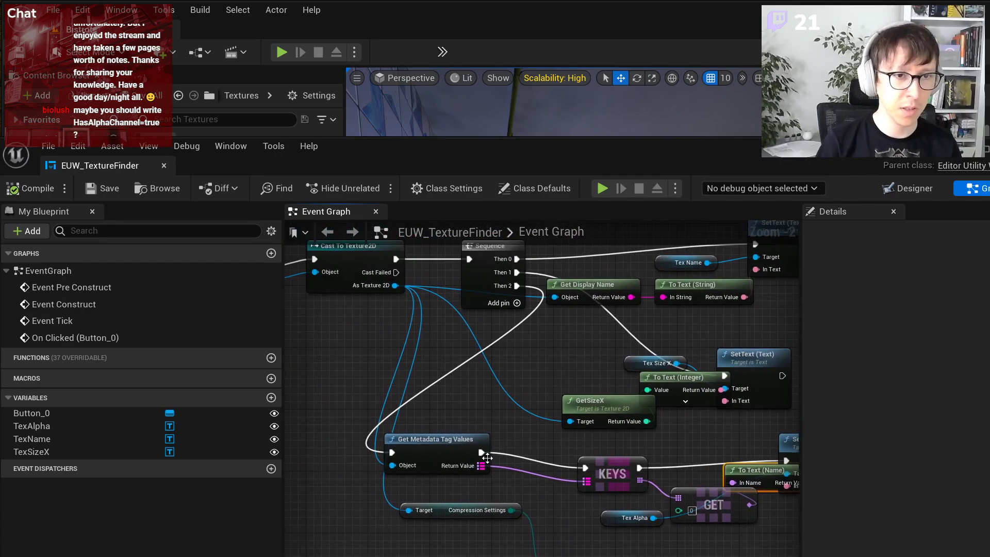
{"action": "scroll", "coordinate": [454, 430], "scroll_direction": "down", "scroll_amount": 2}
{"action": "left_click_drag", "start_coordinate": [793, 477], "coordinate": [398, 428]}
{"action": "left_click_drag", "start_coordinate": [670, 541], "coordinate": [397, 355]}
{"action": "key", "text": "Delete"}
{"action": "scroll", "coordinate": [393, 412], "scroll_direction": "up", "scroll_amount": 3}
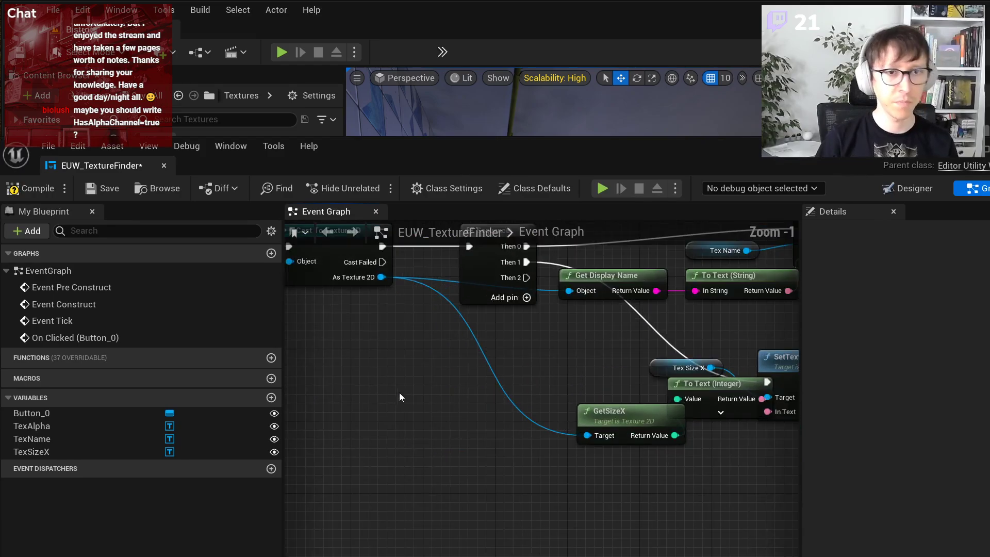
- Rearrange the GetSizeX, To Text (Integer), Tex Size X and SetText nodes into a tidy row below the texture name branch
{"action": "left_click_drag", "start_coordinate": [572, 406], "coordinate": [471, 361]}
{"action": "right_click_drag", "start_coordinate": [589, 407], "coordinate": [426, 458]}
{"action": "left_click_drag", "start_coordinate": [357, 417], "coordinate": [349, 426]}
{"action": "left_click_drag", "start_coordinate": [524, 443], "coordinate": [475, 465]}
{"action": "left_click_drag", "start_coordinate": [332, 420], "coordinate": [369, 457]}
{"action": "left_click", "coordinate": [420, 527]}
{"action": "right_click_drag", "start_coordinate": [431, 521], "coordinate": [554, 521]}
{"action": "scroll", "coordinate": [484, 361], "scroll_direction": "down", "scroll_amount": 1}
- Search the actions of Cast To Texture2D's As Texture 2D output for "alpha" and add the matching node
{"action": "left_click_drag", "start_coordinate": [364, 323], "coordinate": [423, 505]}
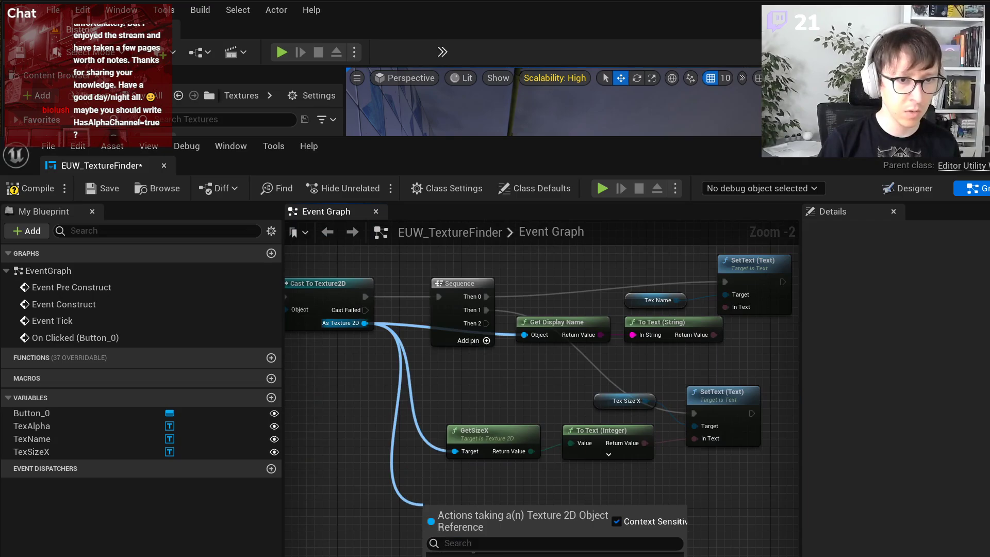
{"action": "scroll", "coordinate": [476, 554], "scroll_direction": "up", "scroll_amount": 3}
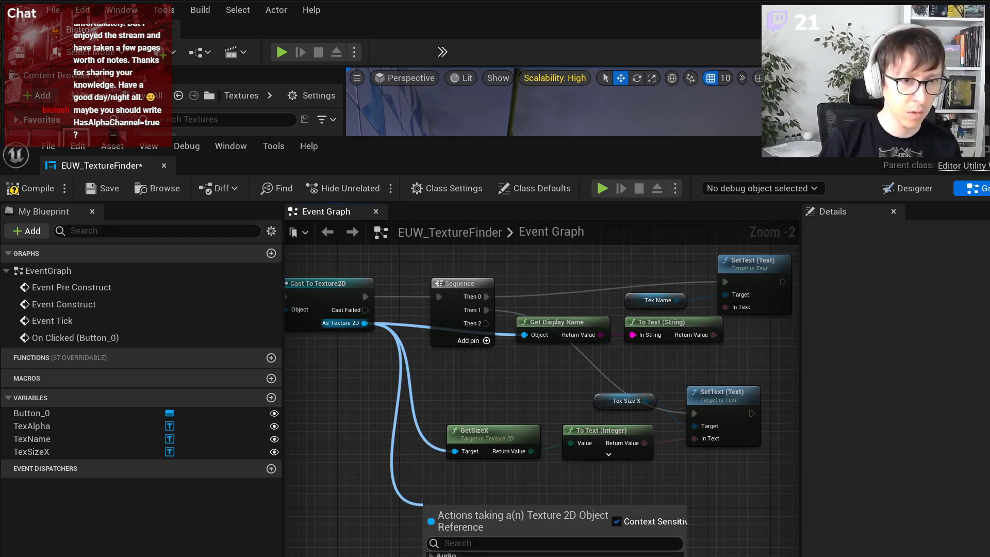
{"action": "type", "text": "get size"}
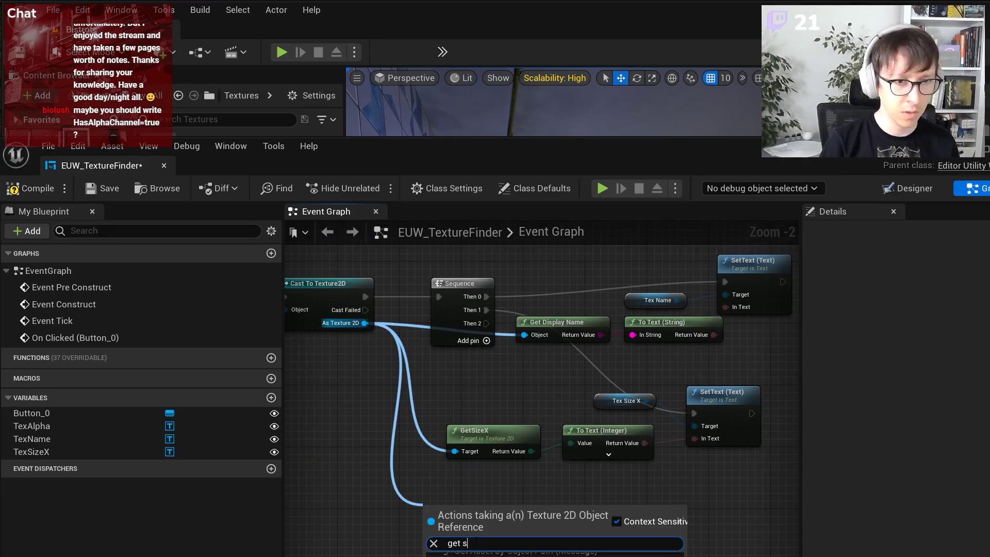
{"action": "left_click", "coordinate": [433, 542]}
{"action": "scroll", "coordinate": [554, 554], "scroll_direction": "down", "scroll_amount": 3}
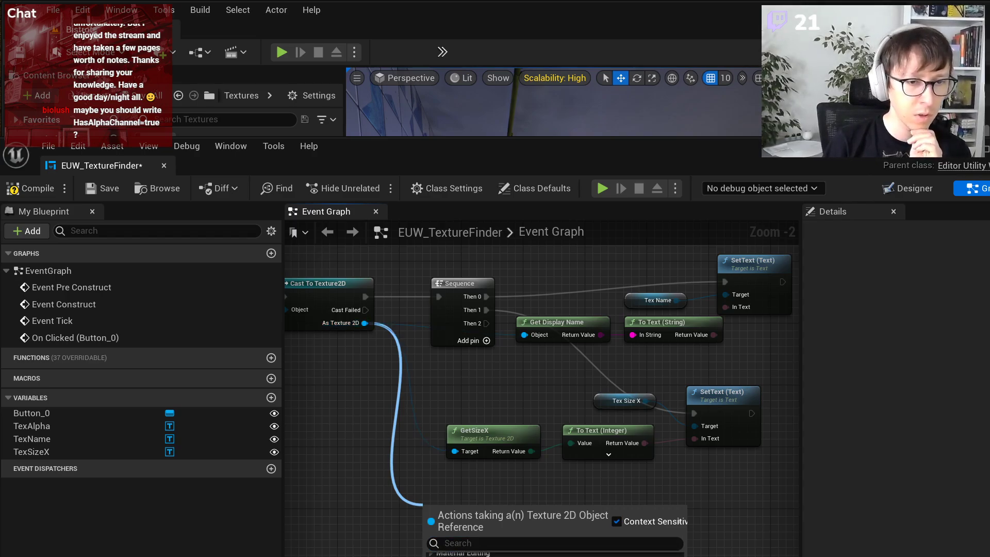
{"action": "type", "text": "alpha"}
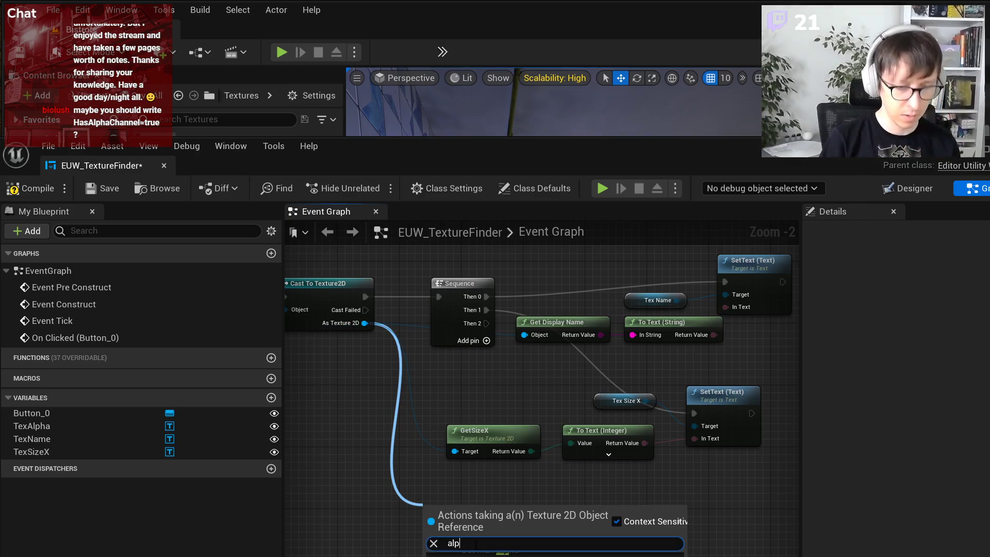
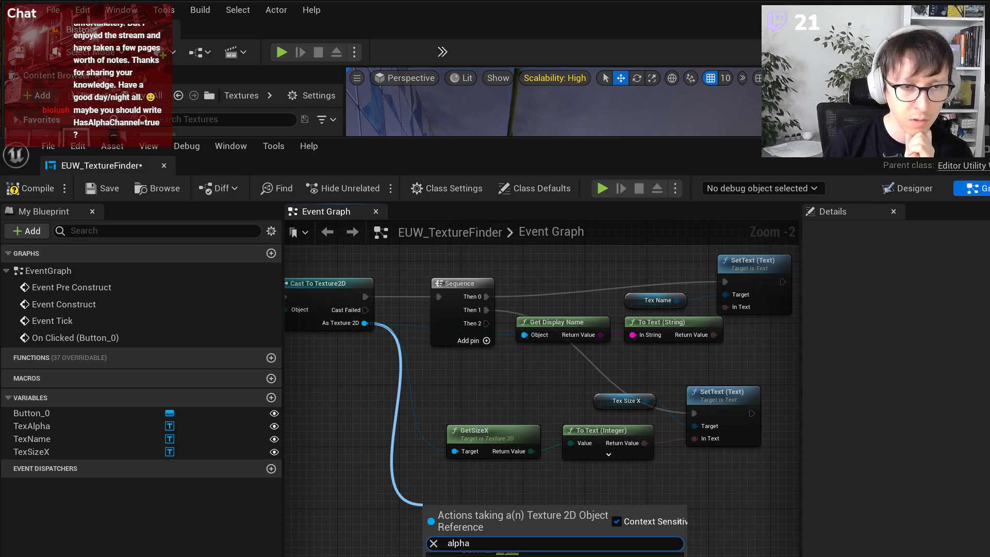
{"action": "key", "text": "Return"}
{"action": "scroll", "coordinate": [602, 493], "scroll_direction": "up", "scroll_amount": 2}
{"action": "scroll", "coordinate": [531, 495], "scroll_direction": "down", "scroll_amount": 1}
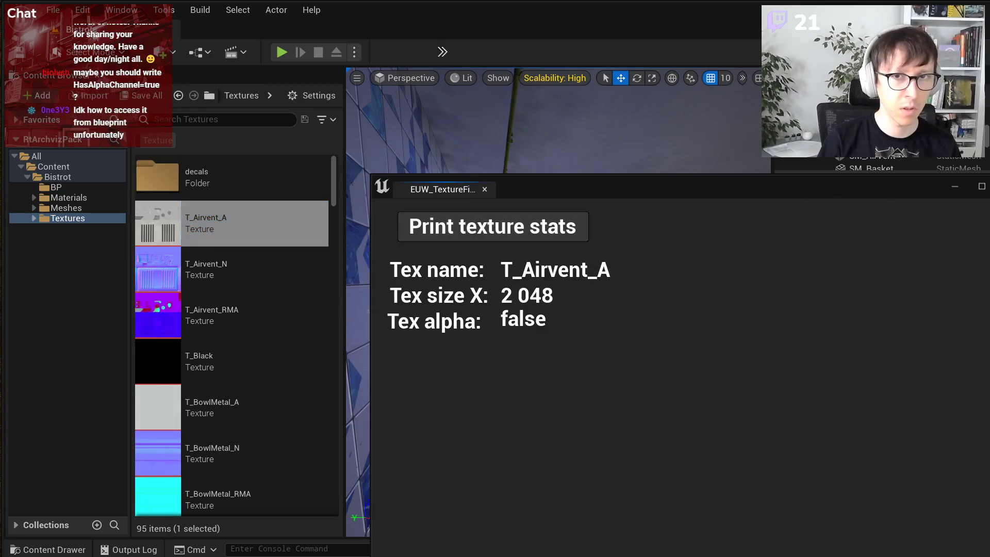
- Minimize the open widget window and run EUW_TextureFinder again from the BP folder
{"action": "left_click", "coordinate": [956, 185]}
{"action": "left_click", "coordinate": [55, 188]}
{"action": "left_click", "coordinate": [244, 185]}
{"action": "right_click", "coordinate": [244, 188]}
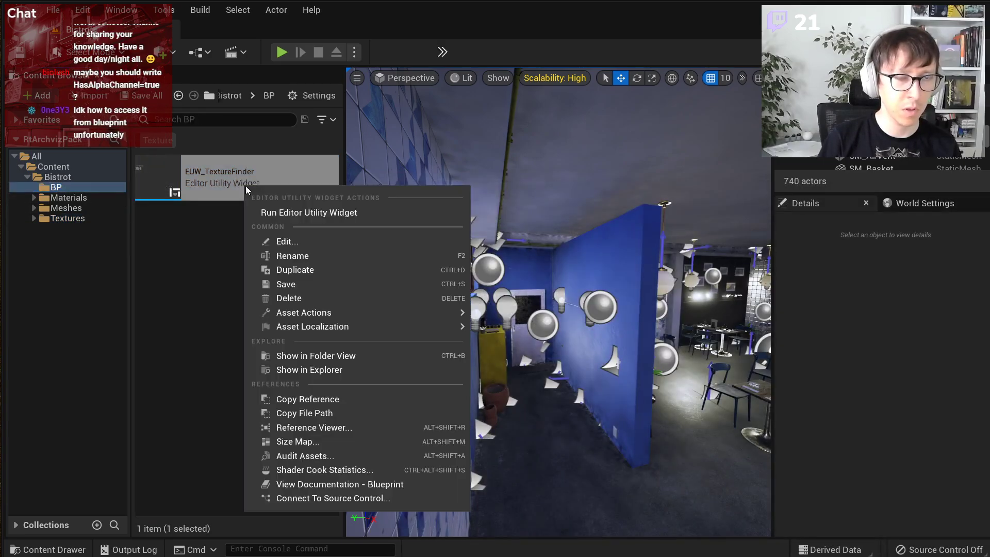
{"action": "left_click", "coordinate": [295, 210]}
- Select T_Airvent_A in the Textures folder and print its stats to check the new alpha output
{"action": "left_click", "coordinate": [67, 218]}
{"action": "left_click", "coordinate": [222, 221]}
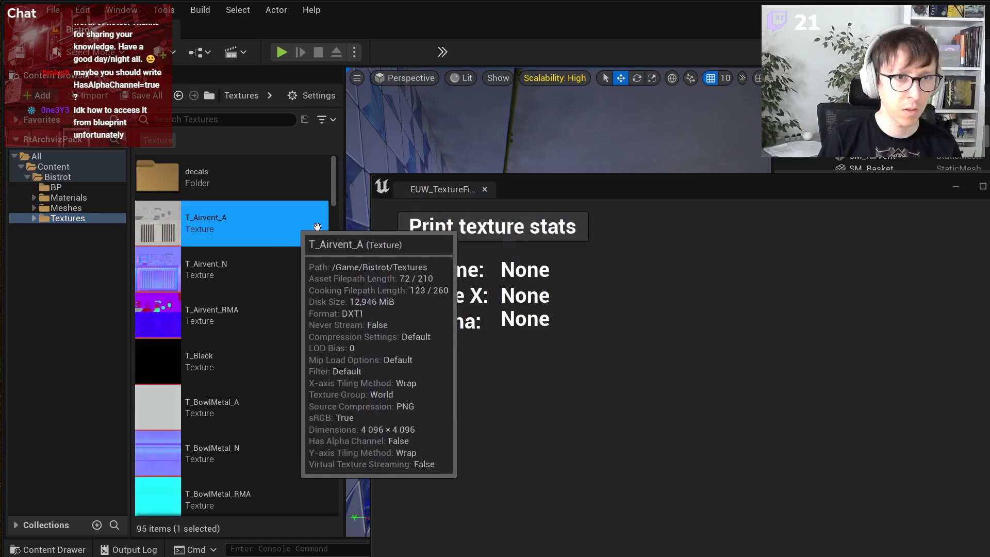
{"action": "left_click", "coordinate": [509, 222]}
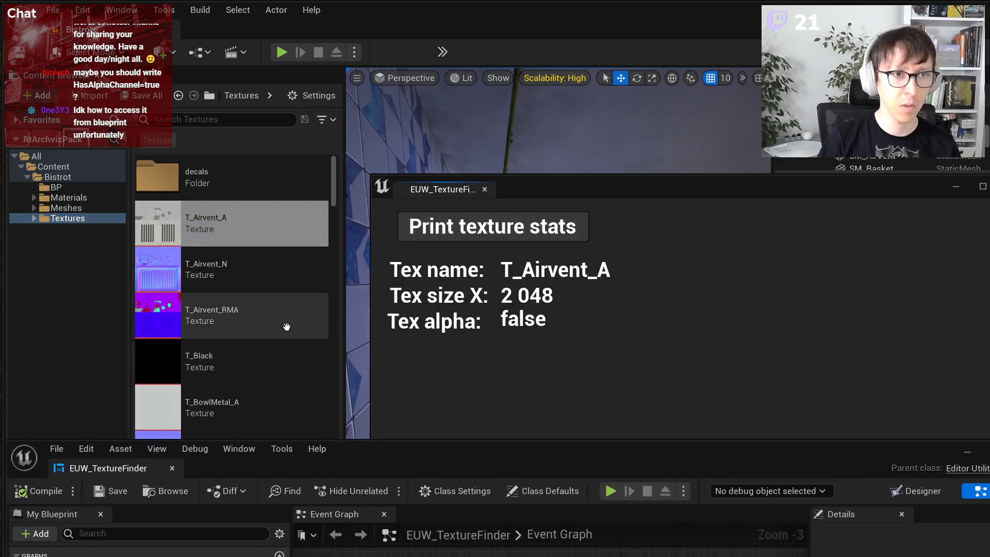
- Browse the Textures folder for another test texture, filter it by "glass" and select T_Glass_A
{"action": "scroll", "coordinate": [257, 314], "scroll_direction": "down", "scroll_amount": 5}
{"action": "scroll", "coordinate": [273, 304], "scroll_direction": "down", "scroll_amount": 5}
{"action": "scroll", "coordinate": [332, 197], "scroll_direction": "up", "scroll_amount": 7}
{"action": "left_click_drag", "start_coordinate": [329, 191], "coordinate": [332, 373]}
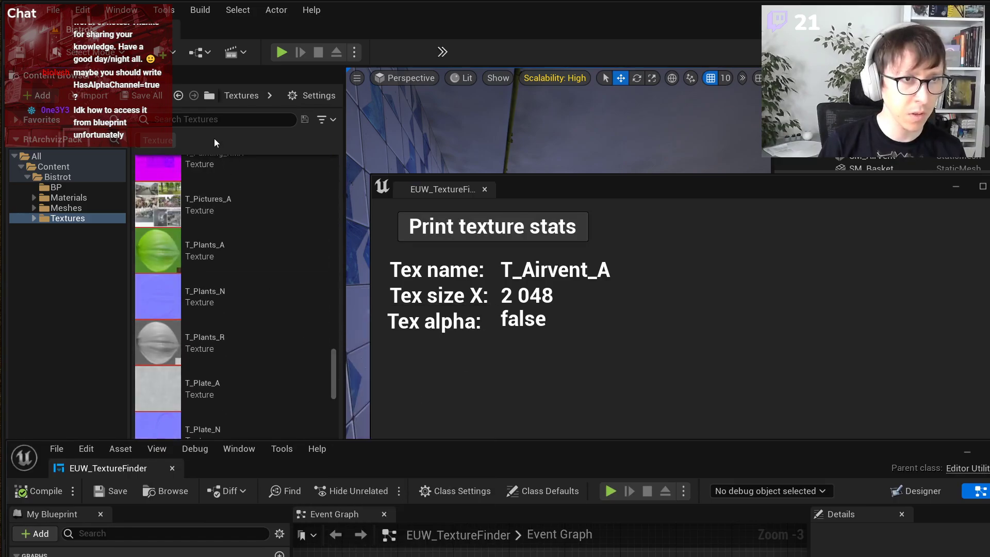
{"action": "scroll", "coordinate": [268, 310], "scroll_direction": "down", "scroll_amount": 10}
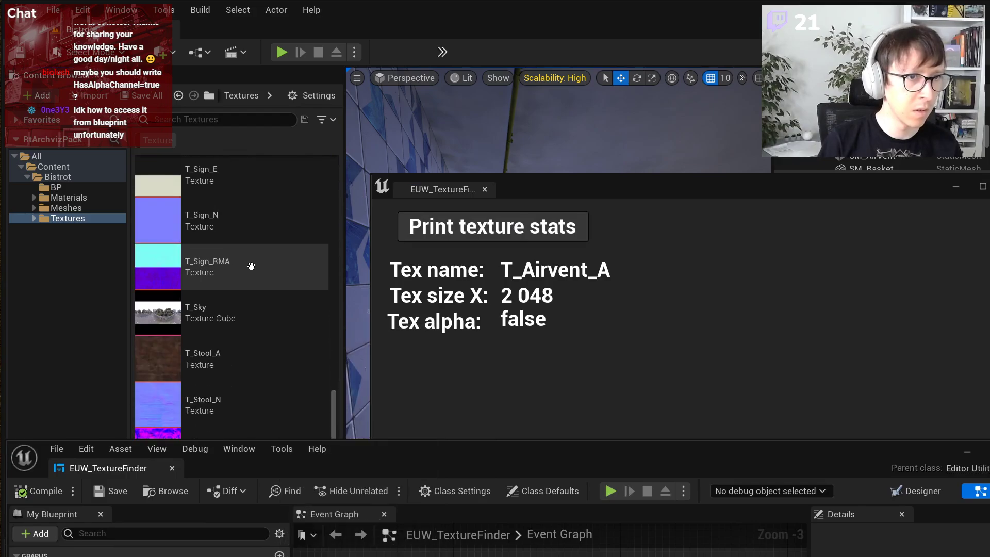
{"action": "scroll", "coordinate": [253, 273], "scroll_direction": "down", "scroll_amount": 10}
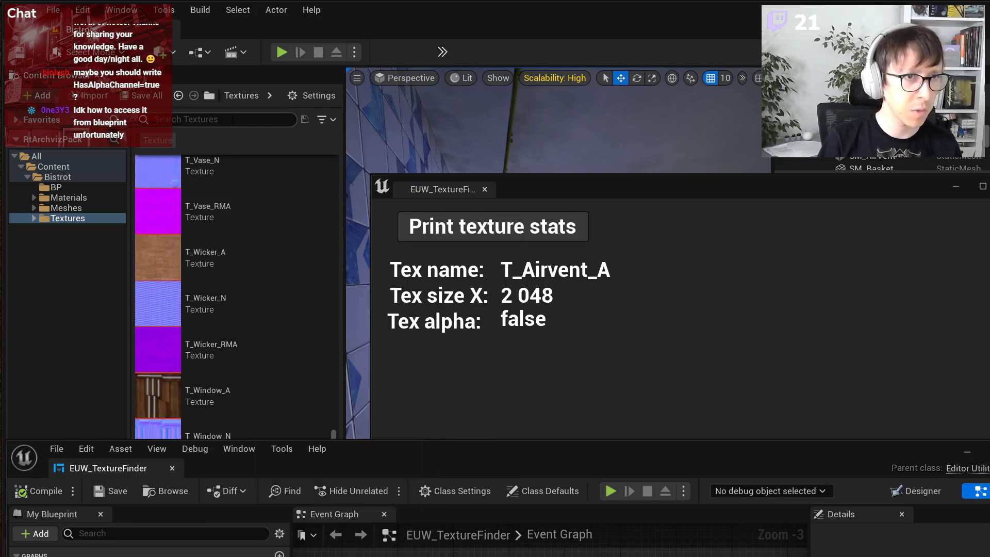
{"action": "type", "text": "ss"}
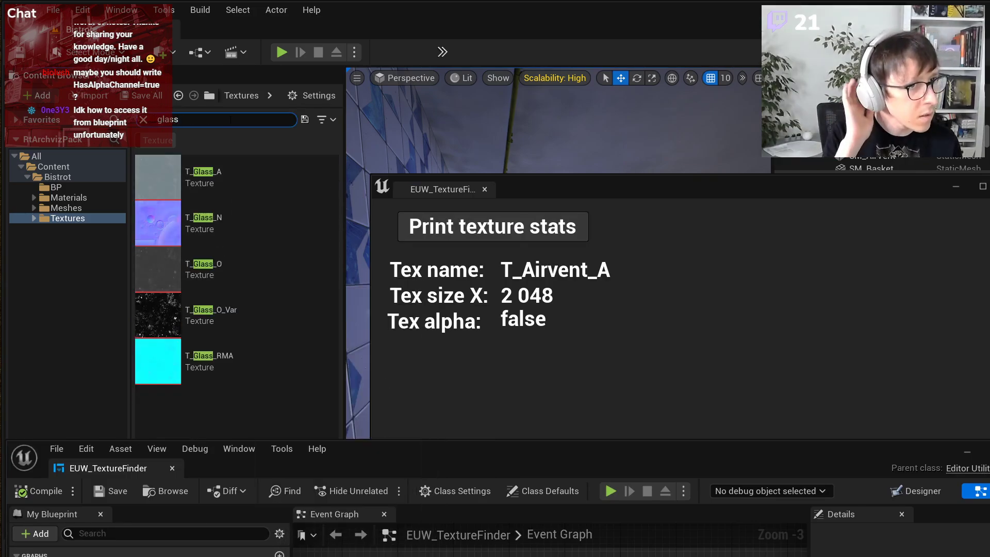
{"action": "double_click", "coordinate": [224, 191]}
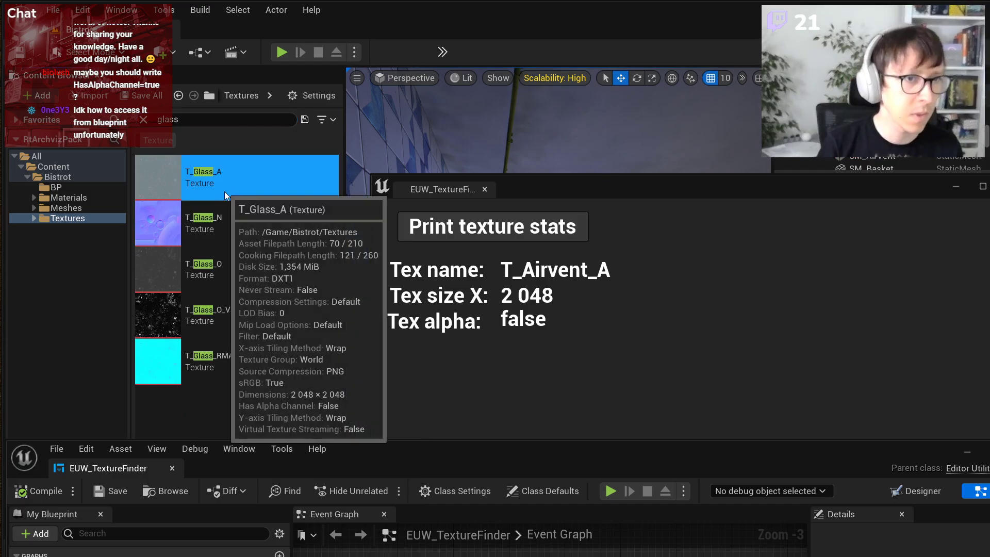
- Filter the Textures folder by HasAlphaChannel=true to find textures with an alpha channel
{"action": "left_click_drag", "start_coordinate": [400, 459], "coordinate": [375, 517]}
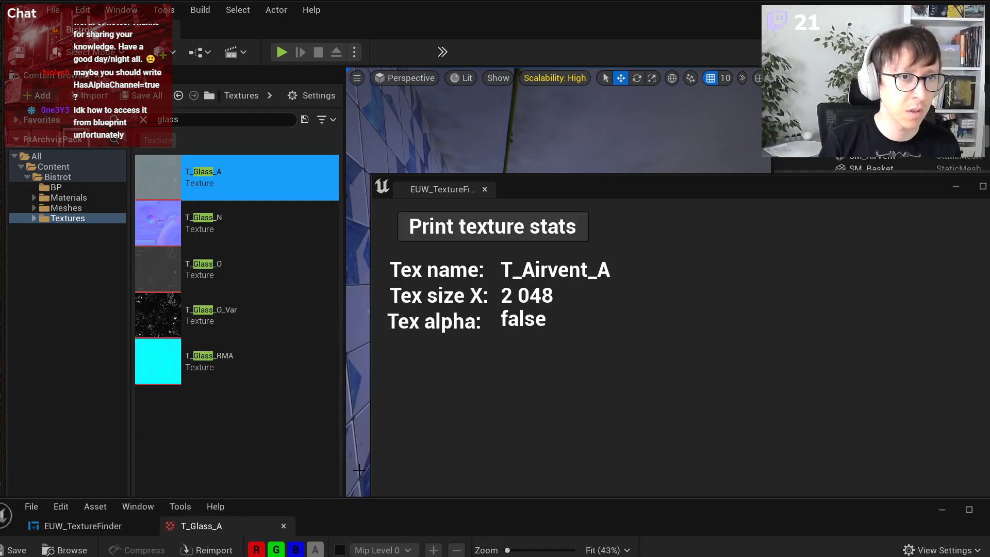
{"action": "left_click", "coordinate": [209, 114]}
{"action": "type", "text": "HasA"}
{"action": "key", "text": "BackSpace"}
{"action": "type", "text": "Te"}
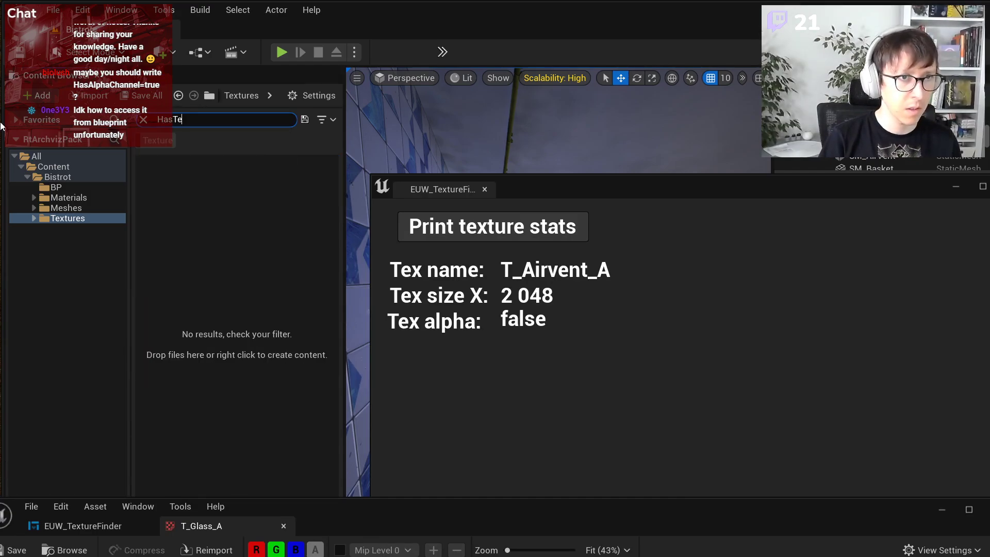
{"action": "key", "text": "BackSpace"}
{"action": "key", "text": "Tab"}
{"action": "type", "text": "="}
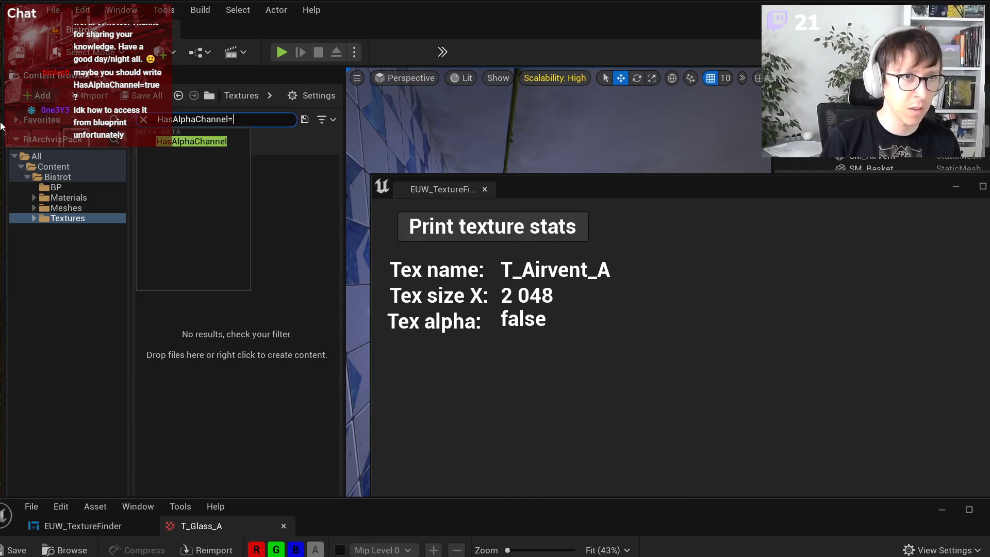
{"action": "type", "text": "true"}
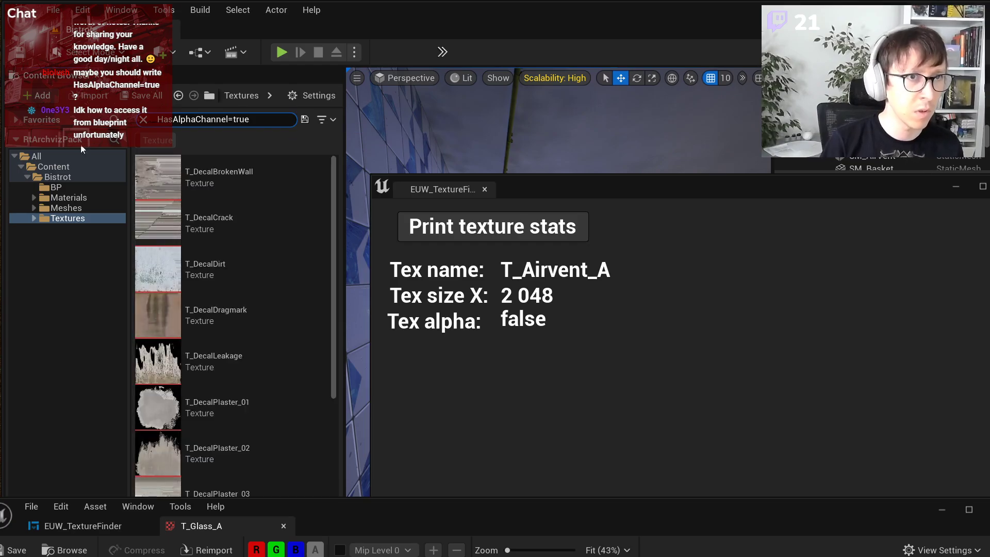
- Open T_DecalBrokenWall, print its stats with the widget to compare the alpha output, and close the widget window
{"action": "double_click", "coordinate": [231, 178]}
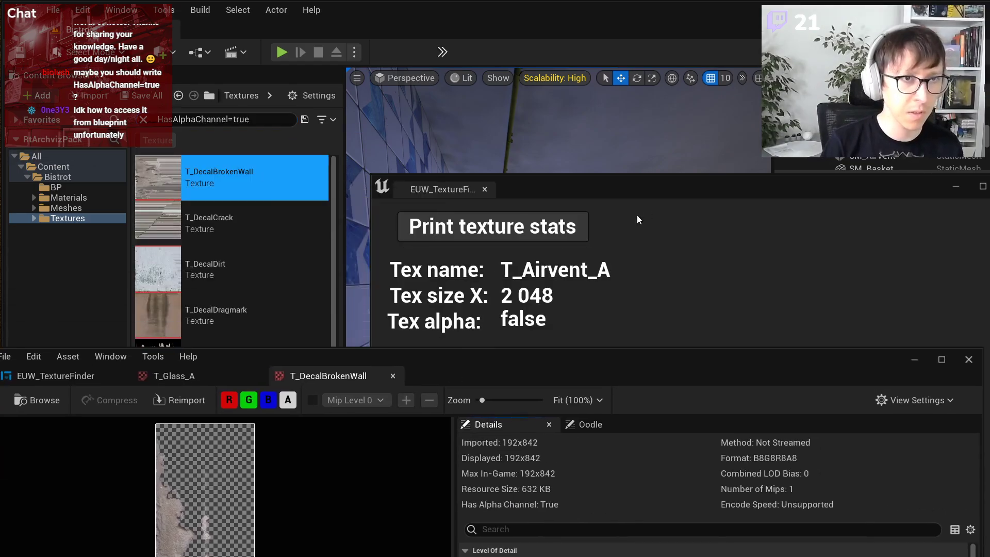
{"action": "left_click_drag", "start_coordinate": [634, 190], "coordinate": [621, 123]}
{"action": "left_click", "coordinate": [534, 167]}
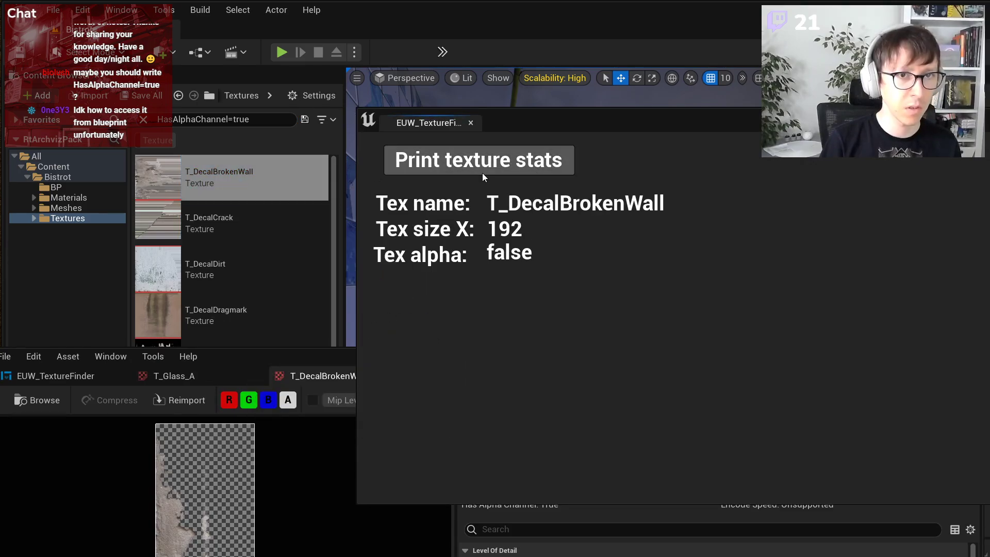
{"action": "left_click", "coordinate": [973, 119]}
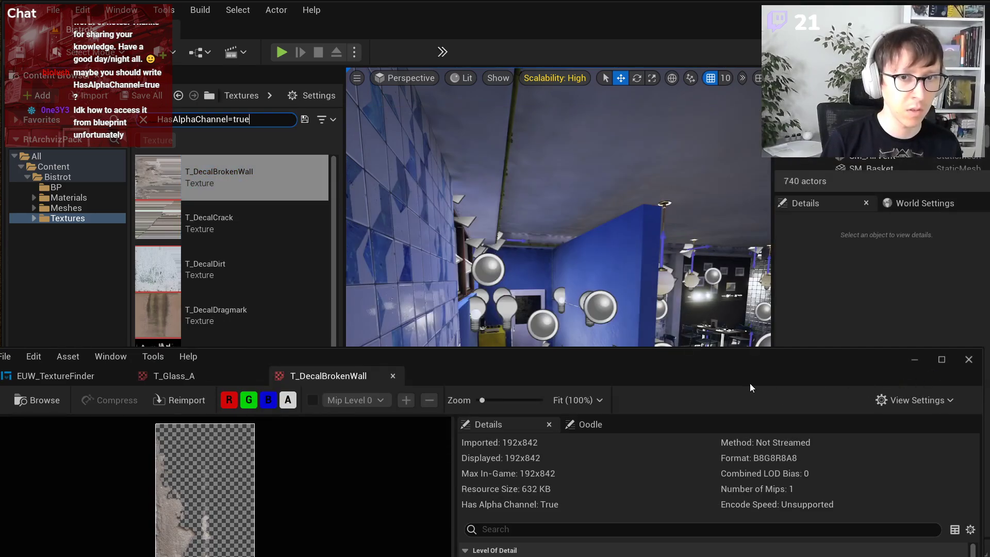
{"action": "left_click_drag", "start_coordinate": [726, 379], "coordinate": [790, 249]}
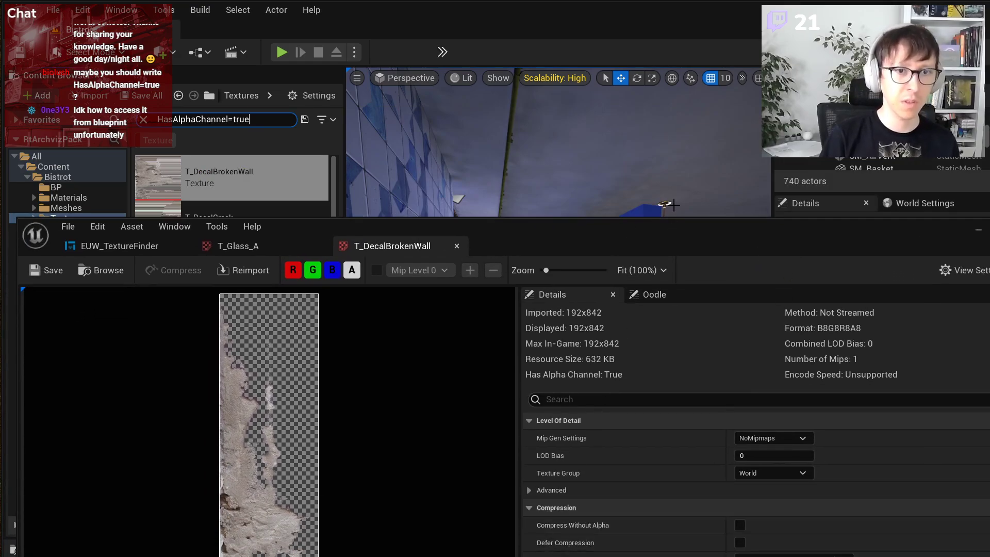
{"action": "left_click_drag", "start_coordinate": [688, 224], "coordinate": [664, 75]}
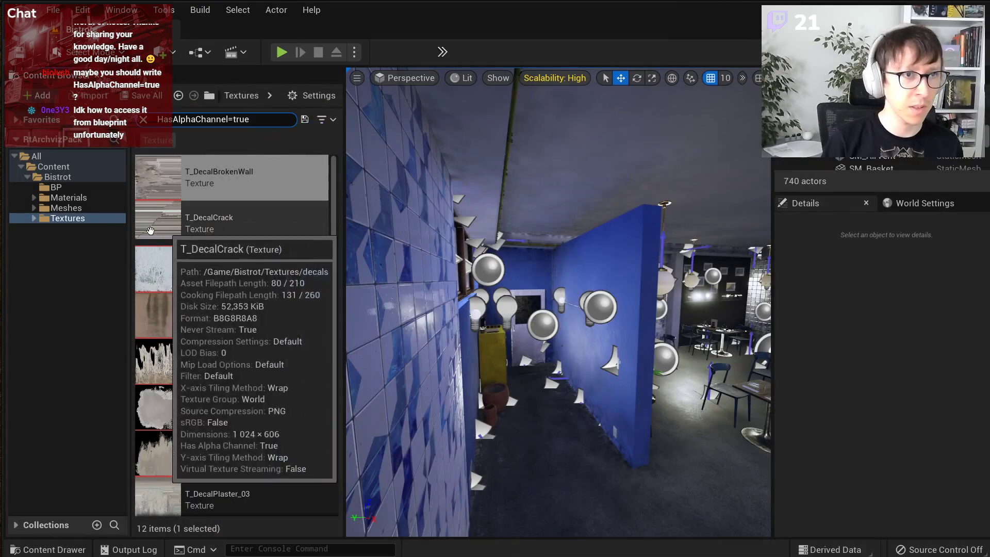
- Save the HasAlphaChannel=true search as a local dynamic collection from the BP folder and expand the collections list
{"action": "left_click", "coordinate": [57, 187]}
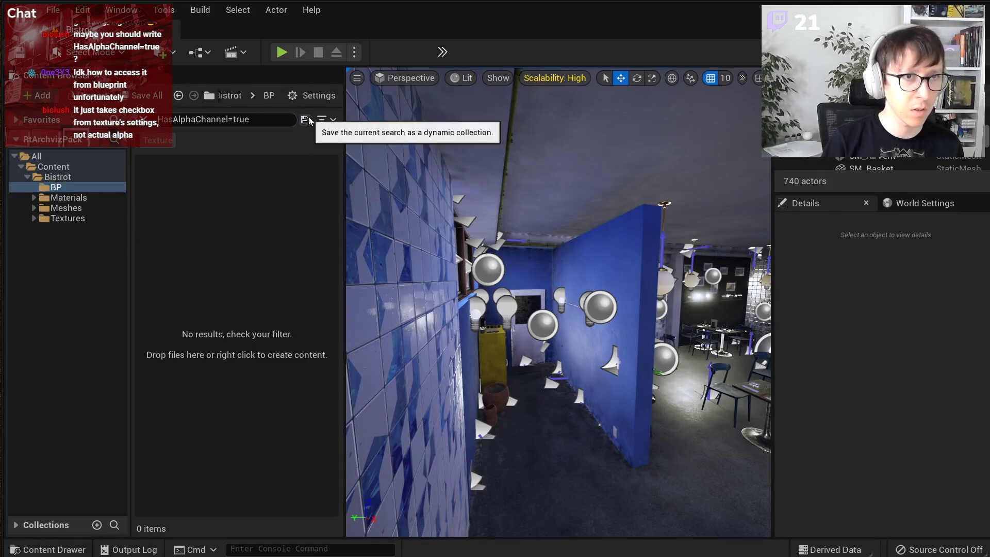
{"action": "left_click", "coordinate": [304, 120]}
{"action": "left_click", "coordinate": [289, 174]}
{"action": "left_click", "coordinate": [258, 120]}
{"action": "left_click", "coordinate": [202, 141]}
{"action": "left_click", "coordinate": [310, 121]}
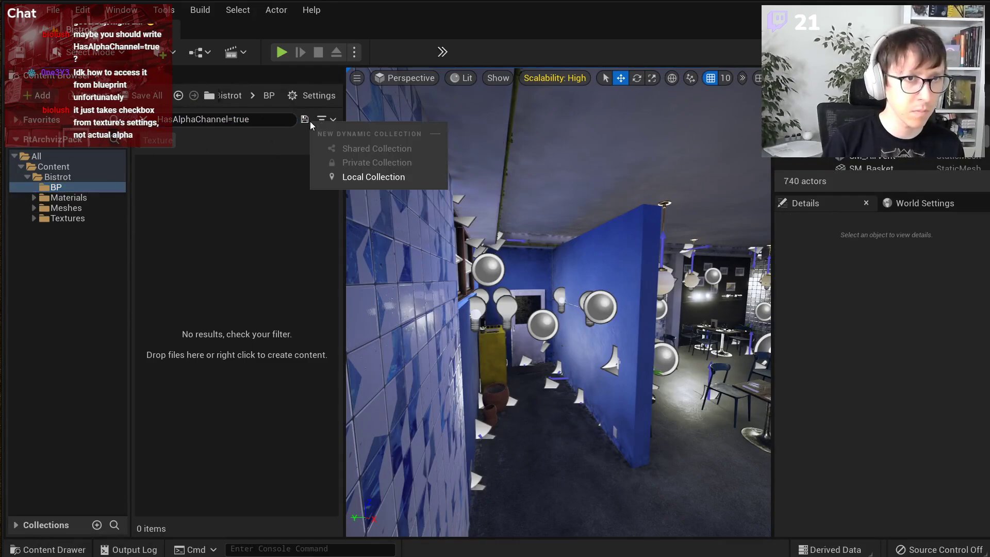
{"action": "left_click", "coordinate": [346, 178]}
{"action": "left_click", "coordinate": [16, 525]}
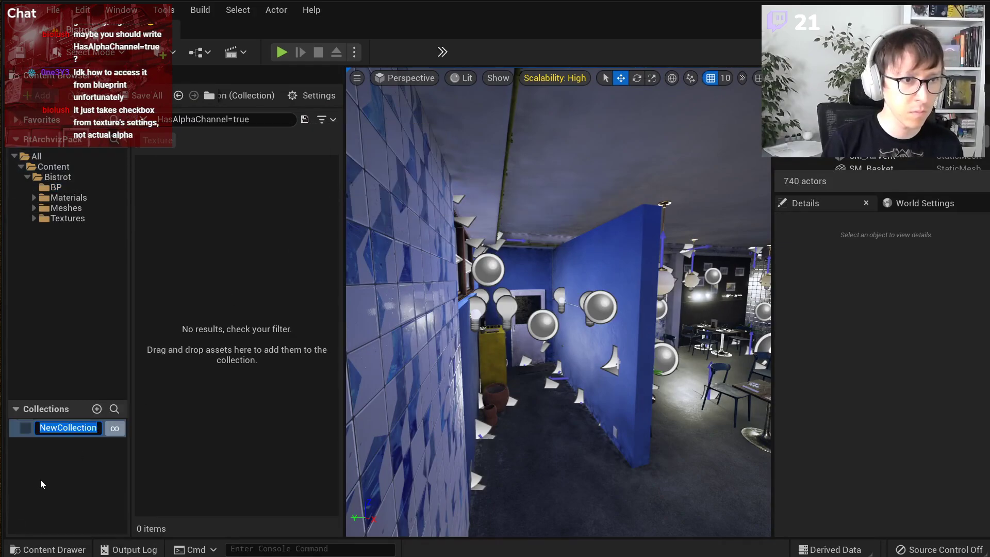
- Name the new collection HasAlpha
{"action": "type", "text": "HaSa"}
{"action": "key", "text": "BackSpace"}
{"action": "key", "text": "BackSpace"}
{"action": "type", "text": "S"}
{"action": "key", "text": "BackSpace"}
{"action": "type", "text": "sAlpha"}
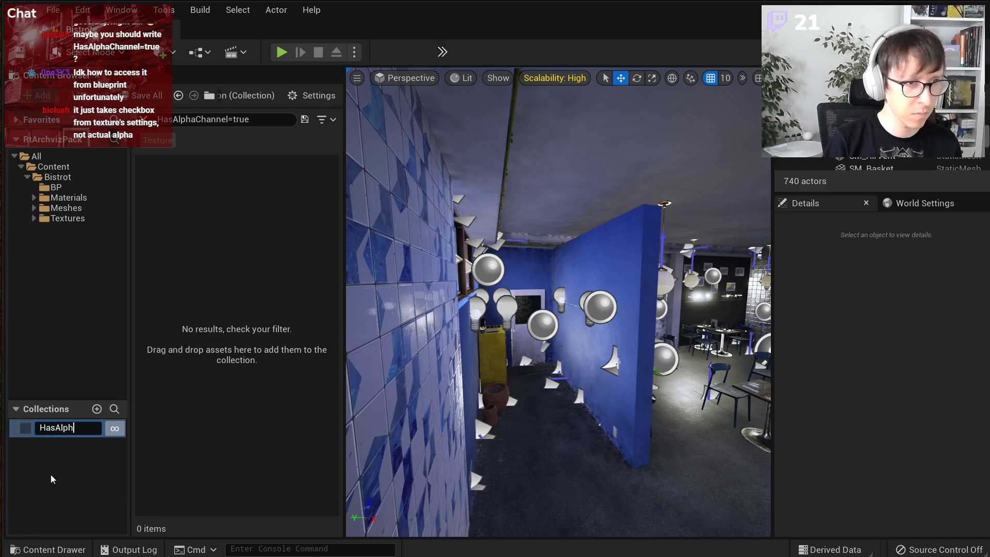
{"action": "key", "text": "Return"}
- Return to the BP folder and open EUW_TextureFinder for editing in its Event Graph
{"action": "left_click", "coordinate": [195, 120]}
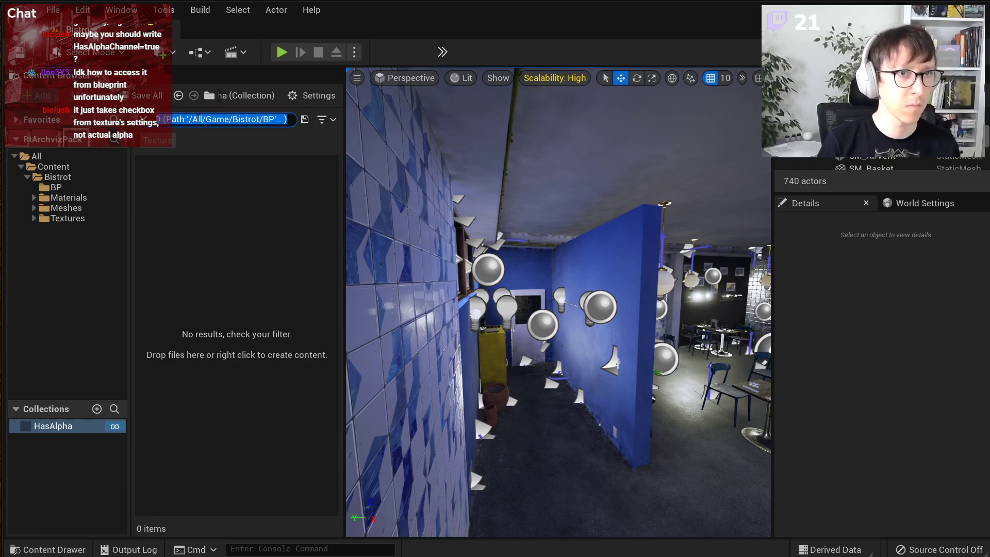
{"action": "key", "text": "BackSpace"}
{"action": "left_click", "coordinate": [180, 256]}
{"action": "left_click", "coordinate": [73, 208]}
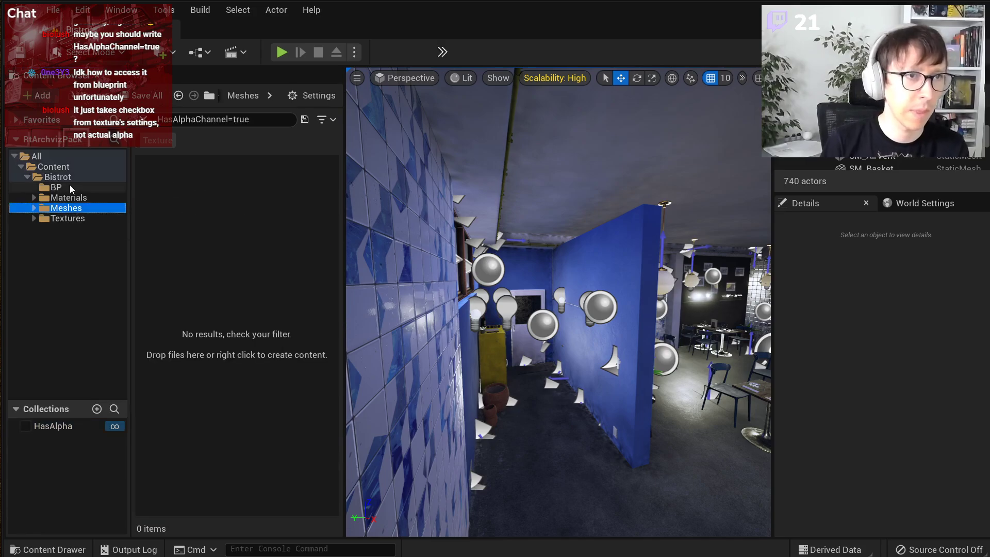
{"action": "left_click", "coordinate": [73, 188]}
{"action": "double_click", "coordinate": [172, 170]}
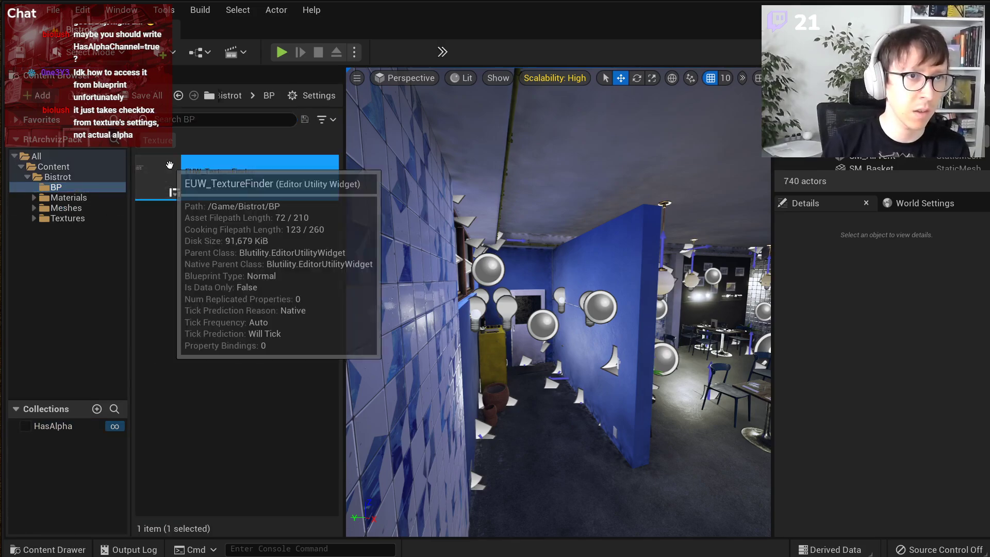
{"action": "left_click_drag", "start_coordinate": [748, 287], "coordinate": [227, 67]}
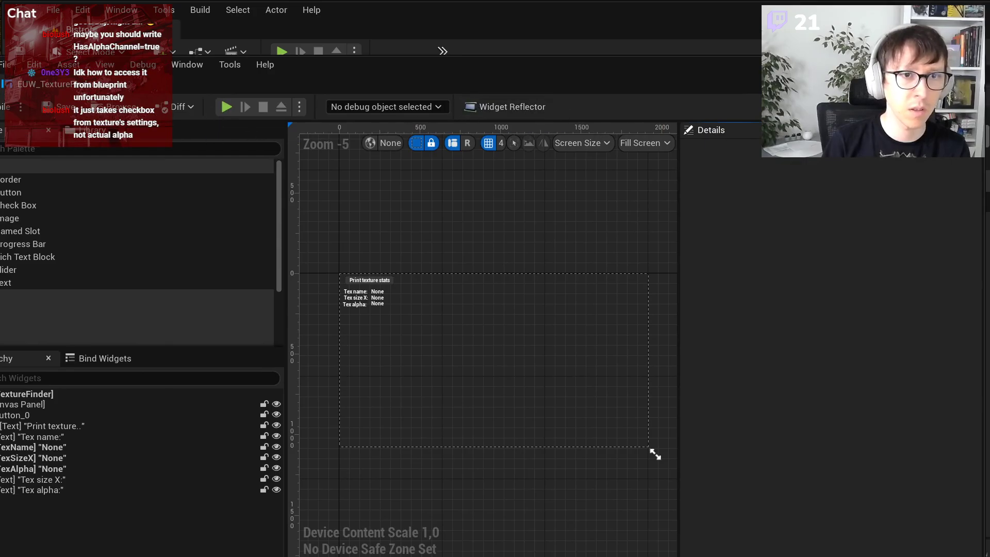
{"action": "left_click", "coordinate": [956, 106]}
- Add a Get Metadata Tag node from Cast To Texture2D's As Texture 2D output with its tag set to HasAlphaChannel
{"action": "right_click_drag", "start_coordinate": [444, 307], "coordinate": [491, 270]}
{"action": "left_click_drag", "start_coordinate": [359, 247], "coordinate": [336, 483]}
{"action": "type", "text": "metadata"}
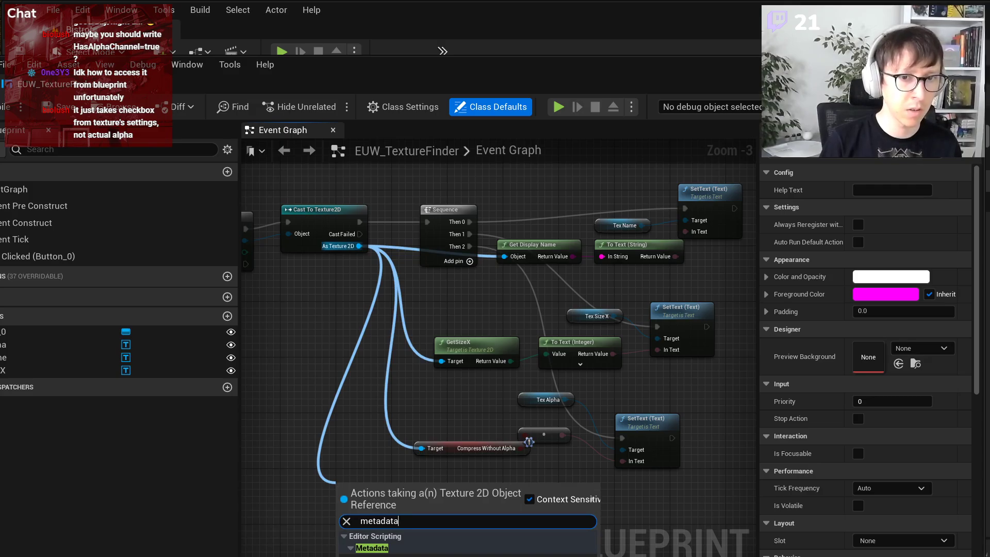
{"action": "key", "text": "Return"}
{"action": "scroll", "coordinate": [453, 498], "scroll_direction": "up", "scroll_amount": 3}
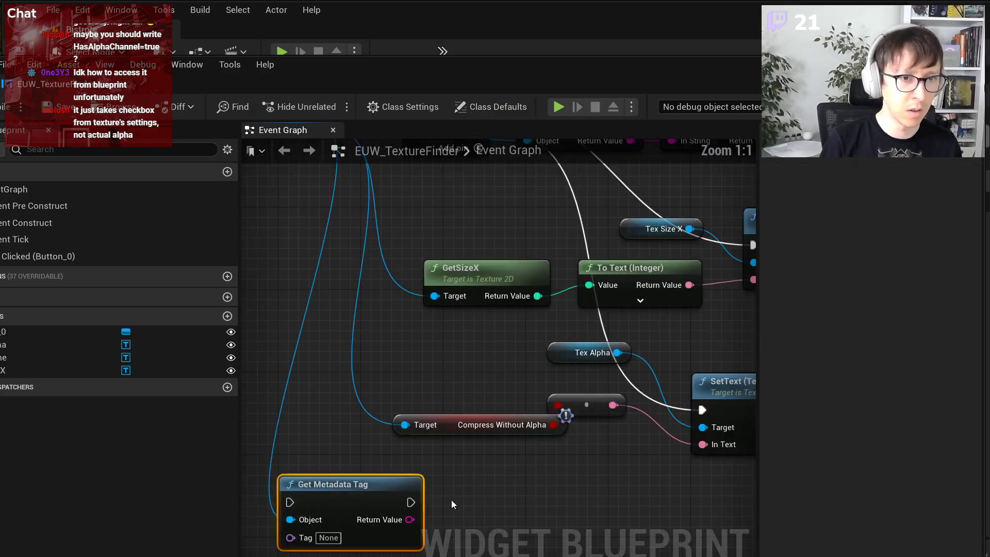
{"action": "left_click", "coordinate": [417, 490]}
{"action": "type", "text": "H"}
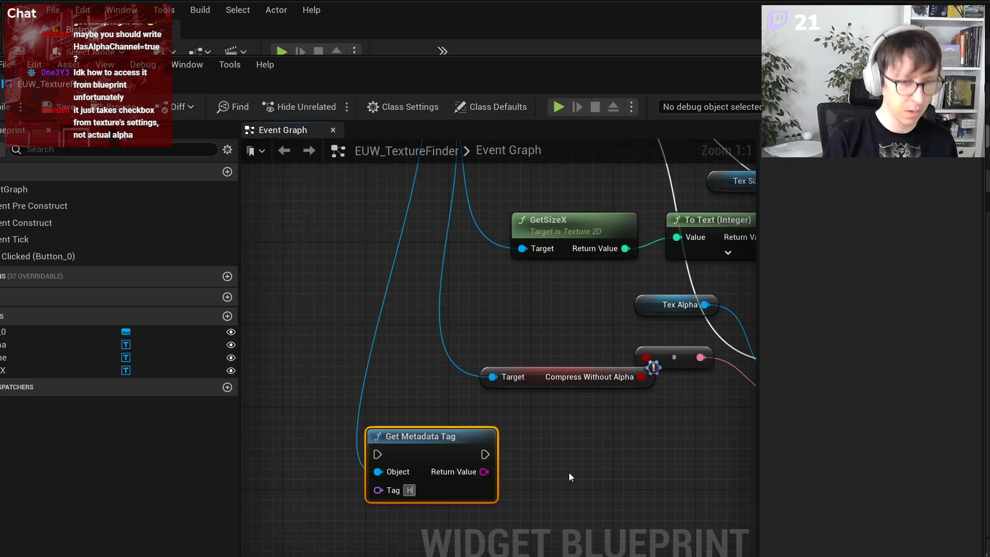
{"action": "type", "text": "asAlphaChannel"}
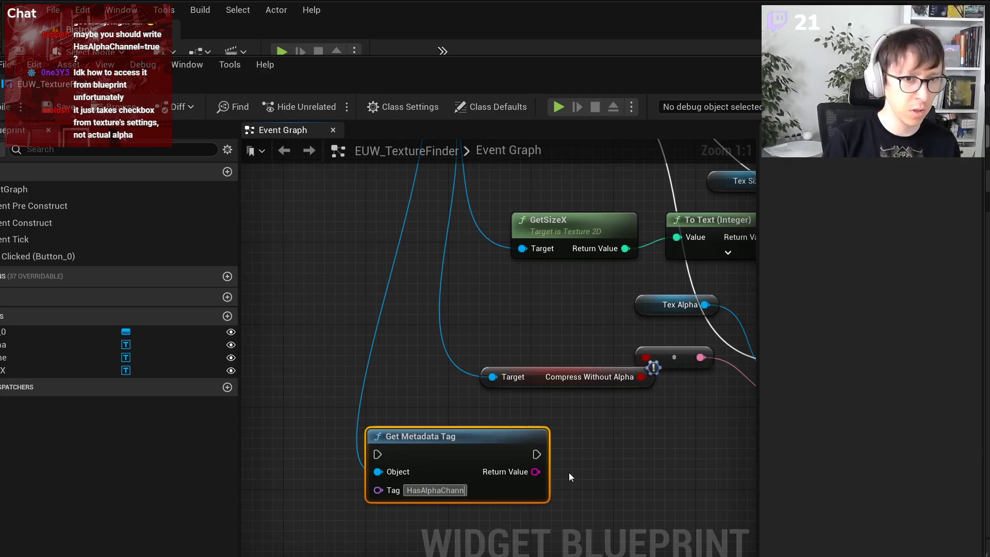
- Replace Compress Without Alpha with Get Metadata Tag, wiring it between Sequence's Then 2 and Tex Alpha's SetText, with its Return Value feeding In Text
{"action": "scroll", "coordinate": [518, 444], "scroll_direction": "down", "scroll_amount": 2}
{"action": "scroll", "coordinate": [518, 444], "scroll_direction": "down", "scroll_amount": 1}
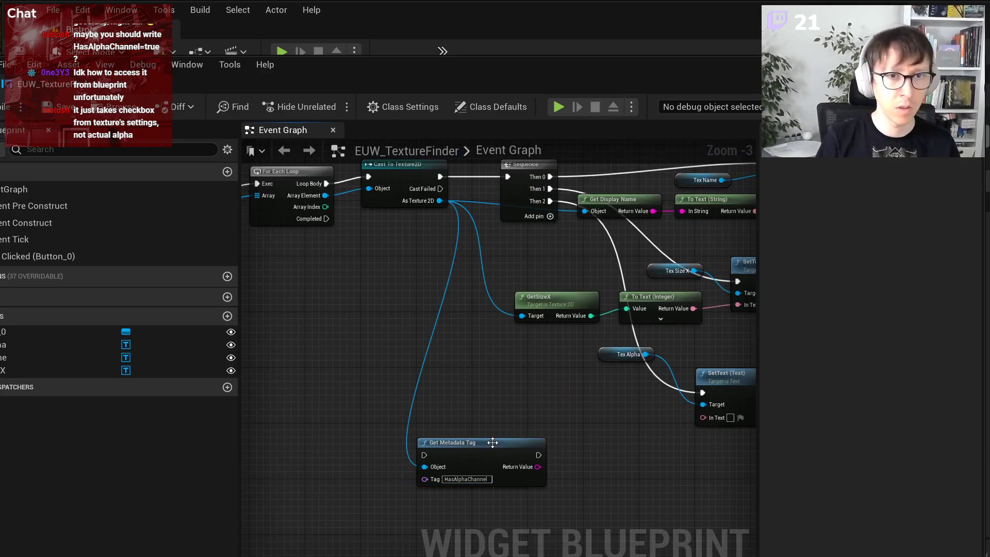
{"action": "left_click_drag", "start_coordinate": [518, 444], "coordinate": [624, 396]}
{"action": "right_click_drag", "start_coordinate": [546, 202], "coordinate": [448, 233]}
{"action": "left_click_drag", "start_coordinate": [447, 233], "coordinate": [429, 437]}
{"action": "left_click_drag", "start_coordinate": [544, 438], "coordinate": [666, 419]}
{"action": "left_click_drag", "start_coordinate": [582, 424], "coordinate": [617, 437]}
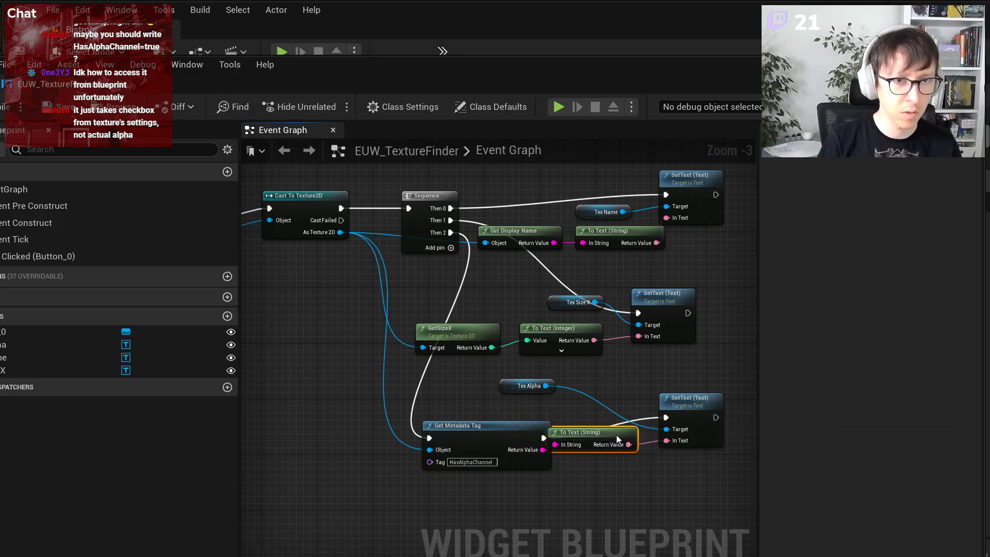
- Compile and save EUW_TextureFinder, minimize its editor and run the widget from the BP folder
{"action": "left_click", "coordinate": [11, 111]}
{"action": "left_click", "coordinate": [48, 108]}
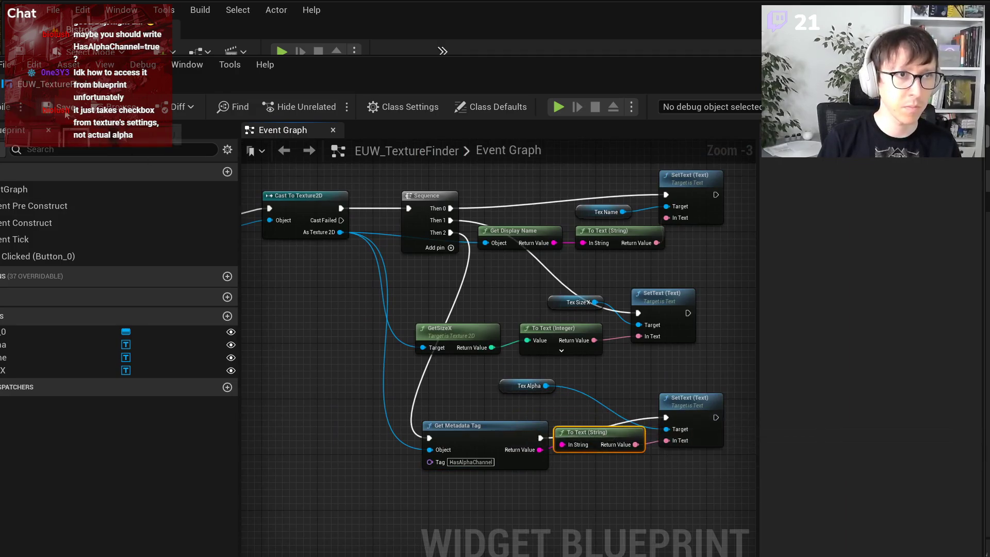
{"action": "left_click", "coordinate": [970, 64]}
{"action": "right_click", "coordinate": [248, 180]}
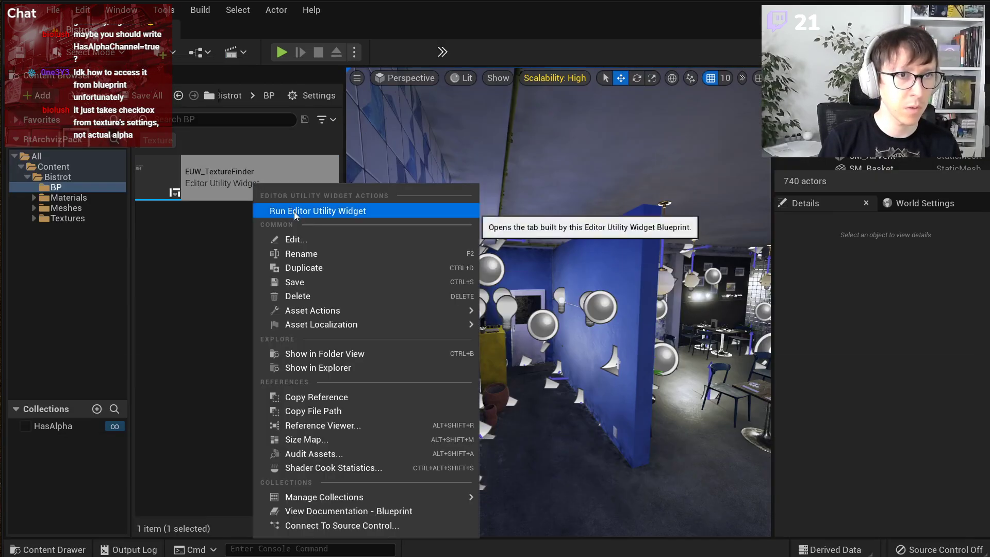
{"action": "left_click", "coordinate": [293, 211]}
- Clear the HasAlpha collection's search, select T_Airvent_A in the Textures folder and print its stats
{"action": "left_click", "coordinate": [57, 426]}
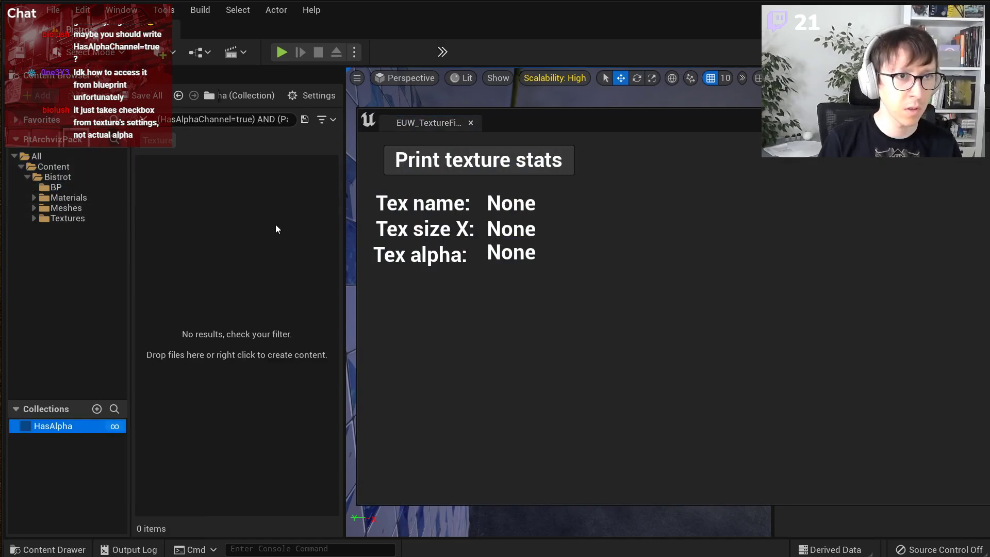
{"action": "left_click", "coordinate": [144, 119]}
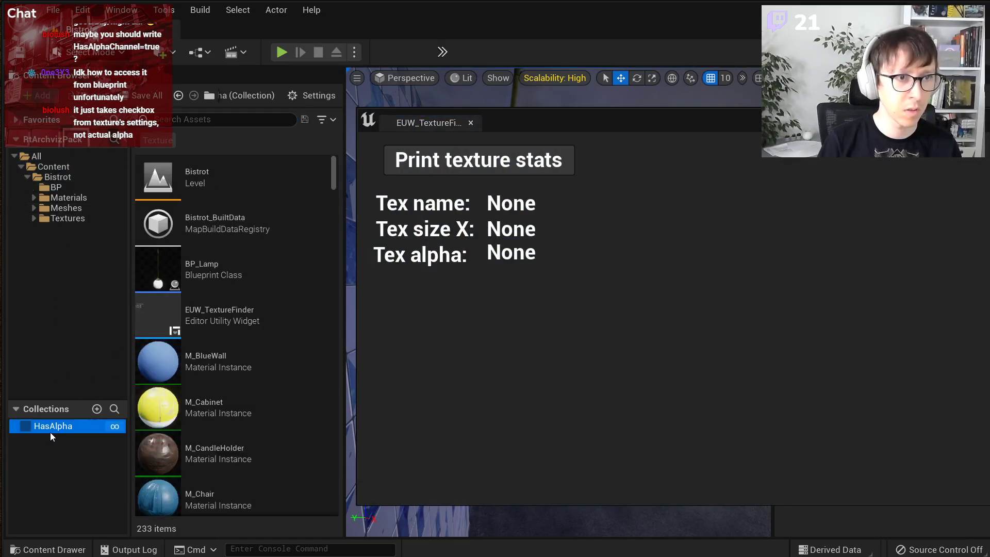
{"action": "left_click", "coordinate": [67, 218]}
{"action": "left_click", "coordinate": [285, 227]}
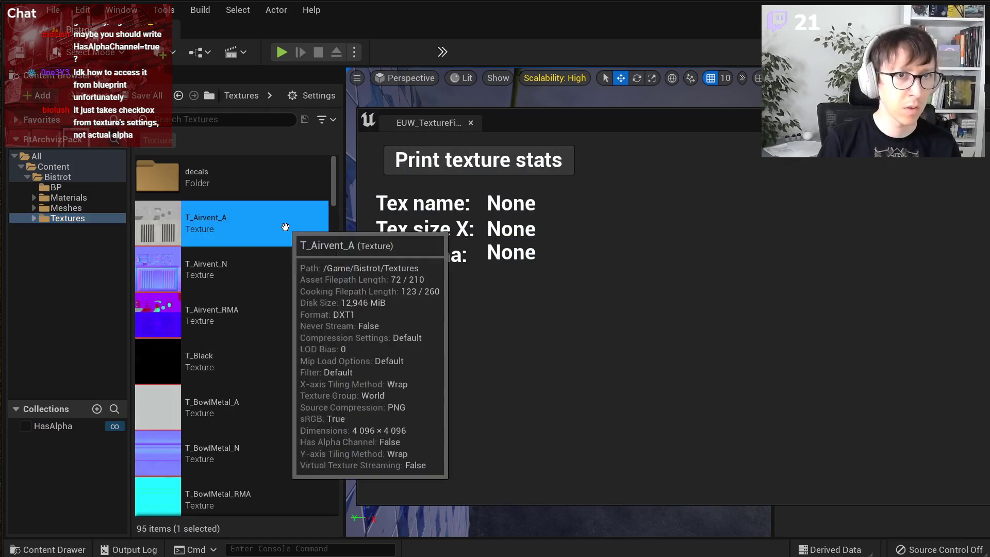
{"action": "left_click", "coordinate": [527, 158]}
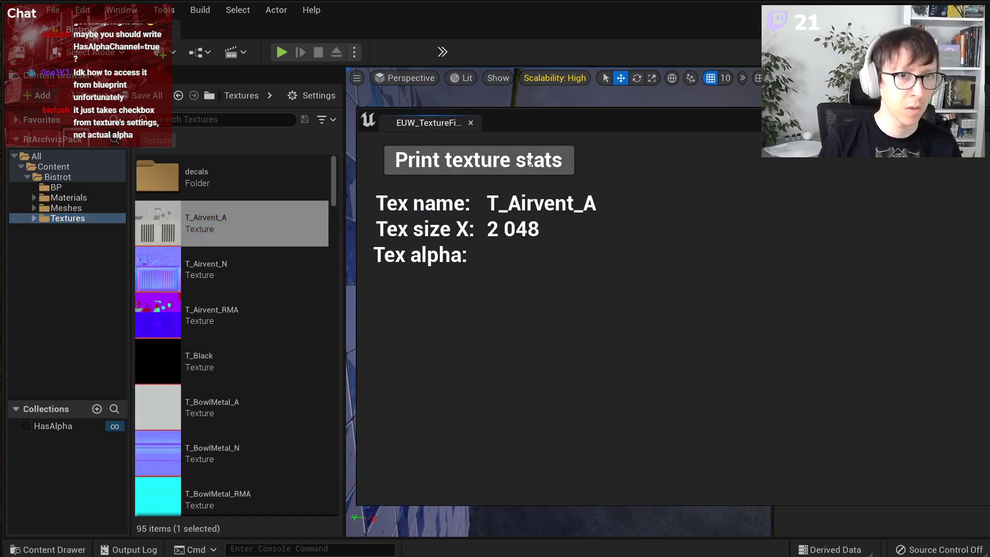
- Print the stats of T_Airvent_N and T_Black, and inspect T_Black's asset details and available actions
{"action": "left_click", "coordinate": [283, 273]}
{"action": "left_click", "coordinate": [480, 159]}
{"action": "left_click", "coordinate": [215, 380]}
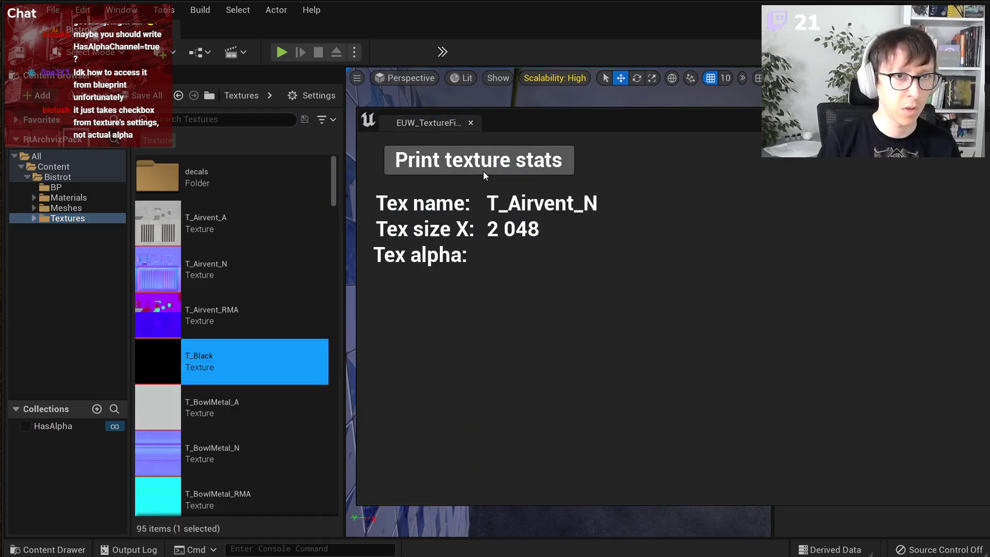
{"action": "left_click", "coordinate": [482, 172]}
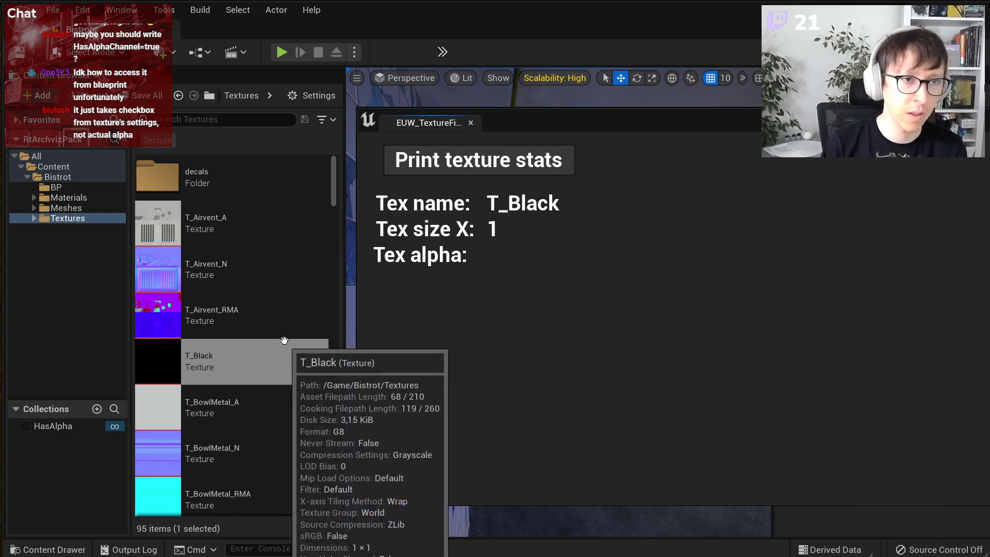
{"action": "mouse_move", "coordinate": [284, 258]}
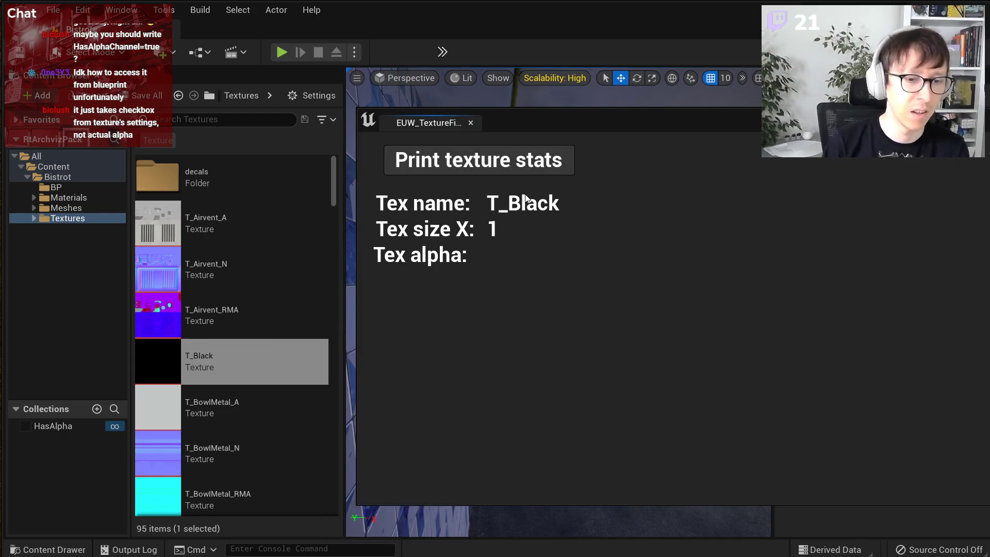
{"action": "mouse_move", "coordinate": [204, 357]}
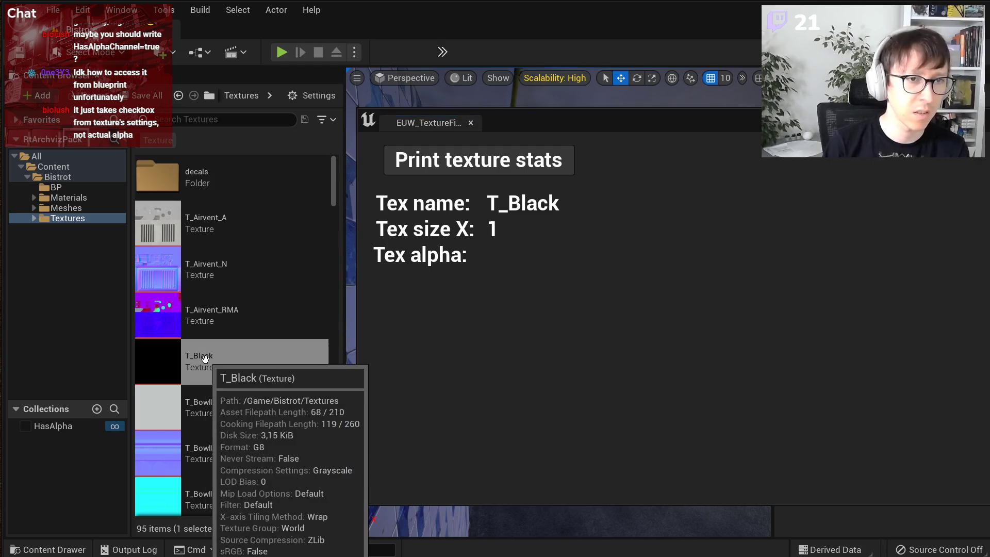
{"action": "right_click", "coordinate": [205, 357]}
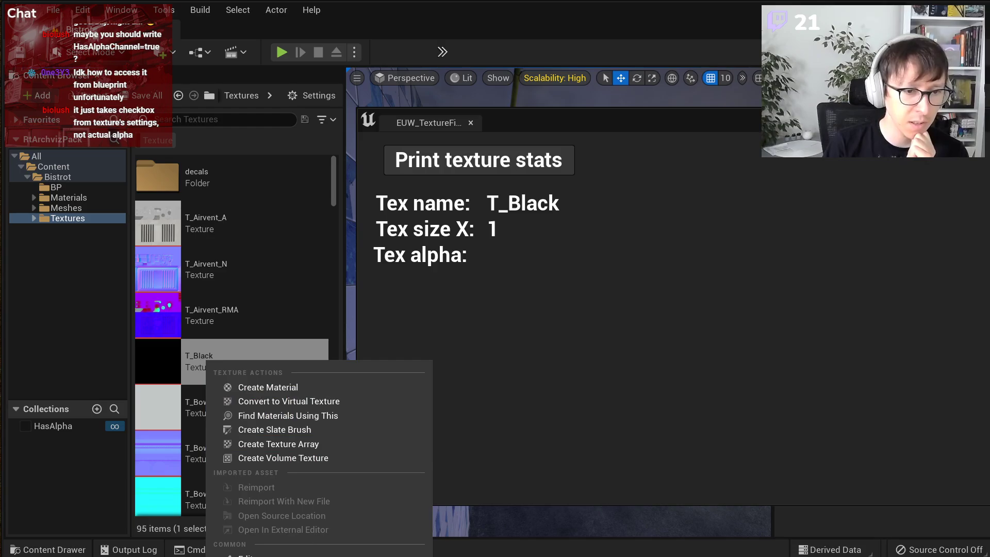
{"action": "left_click", "coordinate": [633, 415]}
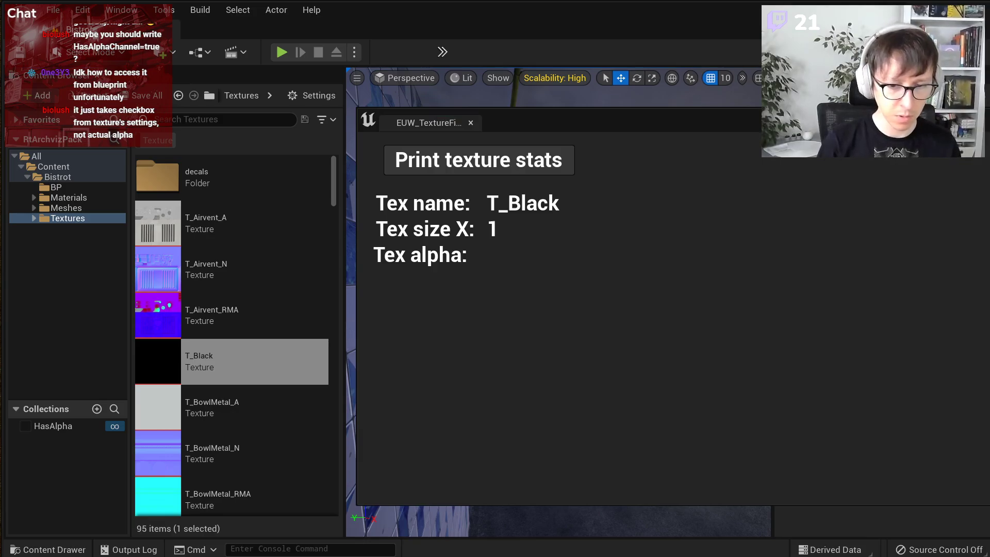
- Switch to the web browser and search the web for "HasAlphaChannel" in a new tab
{"action": "key", "text": "alt+Tab"}
{"action": "key", "text": "ctrl+t"}
{"action": "type", "text": "HasAlphaChannel"}
{"action": "key", "text": "Return"}
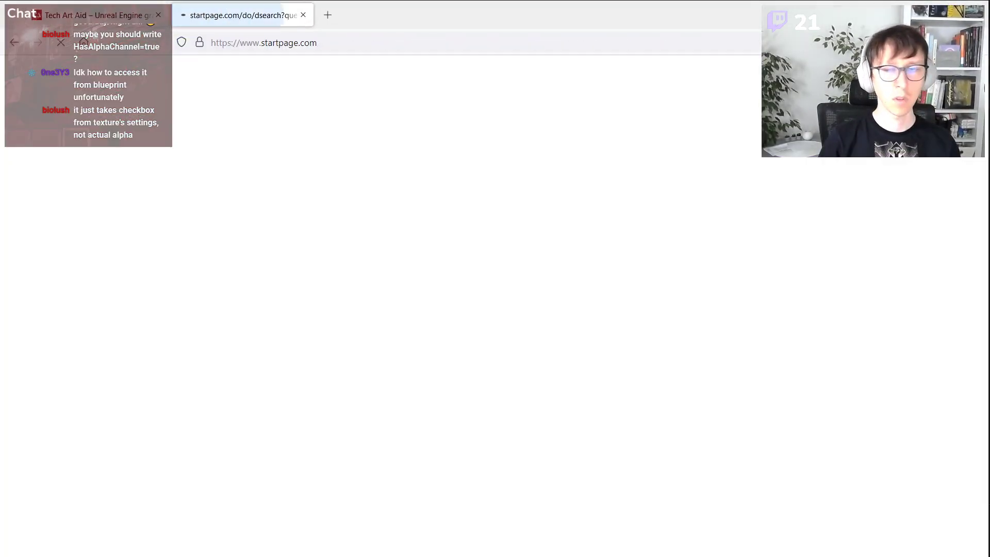
- Open the patreon.com/techartaid page in another tab and dismiss its privacy dialog
{"action": "key", "text": "ctrl+t"}
{"action": "type", "text": "patreon.com/tec"}
{"action": "key", "text": "Return"}
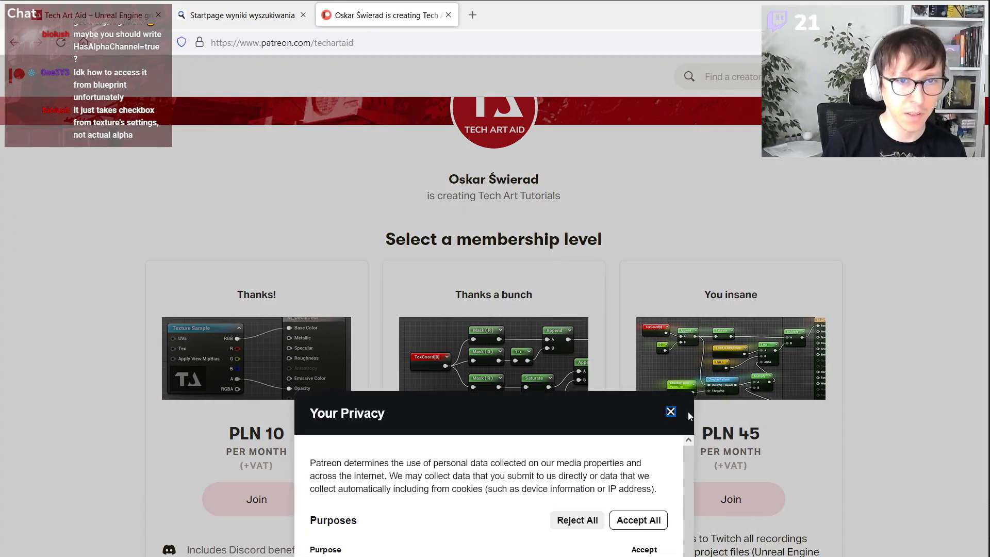
{"action": "left_click", "coordinate": [670, 411]}
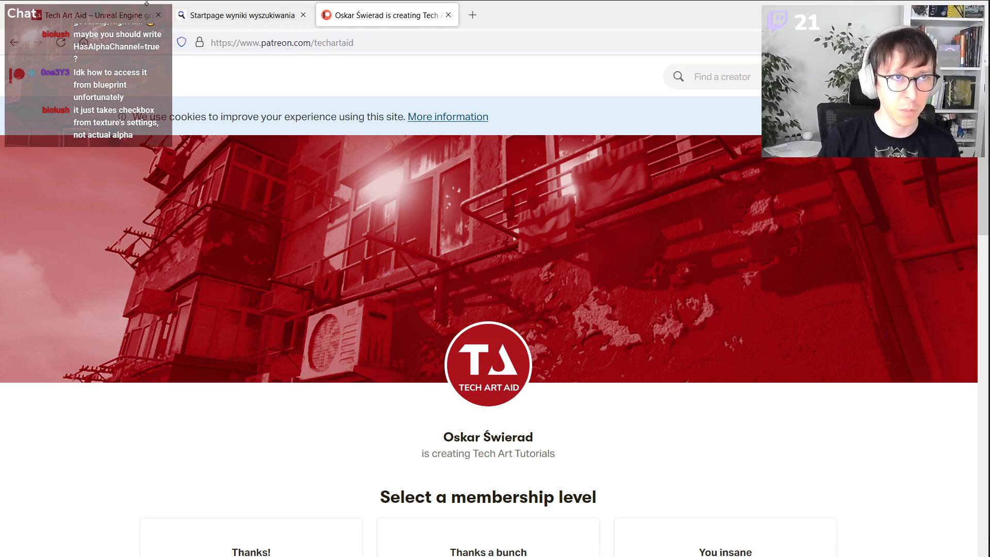
- Return to the search results and refine the query to unreal "HasAlphaChannel"
{"action": "left_click", "coordinate": [196, 20]}
{"action": "left_click", "coordinate": [303, 88]}
{"action": "key", "text": "Home"}
{"action": "type", "text": "unreal"}
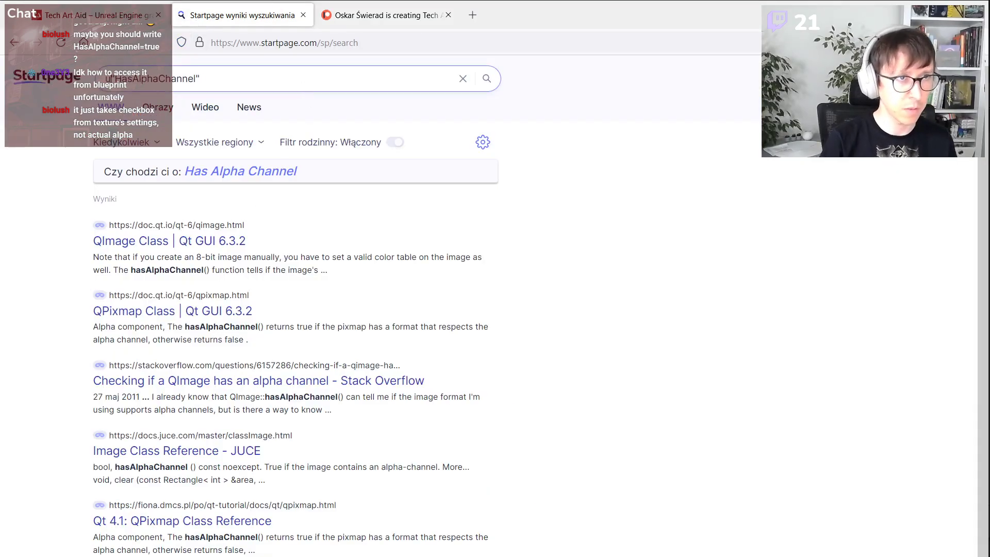
{"action": "key", "text": "Return"}
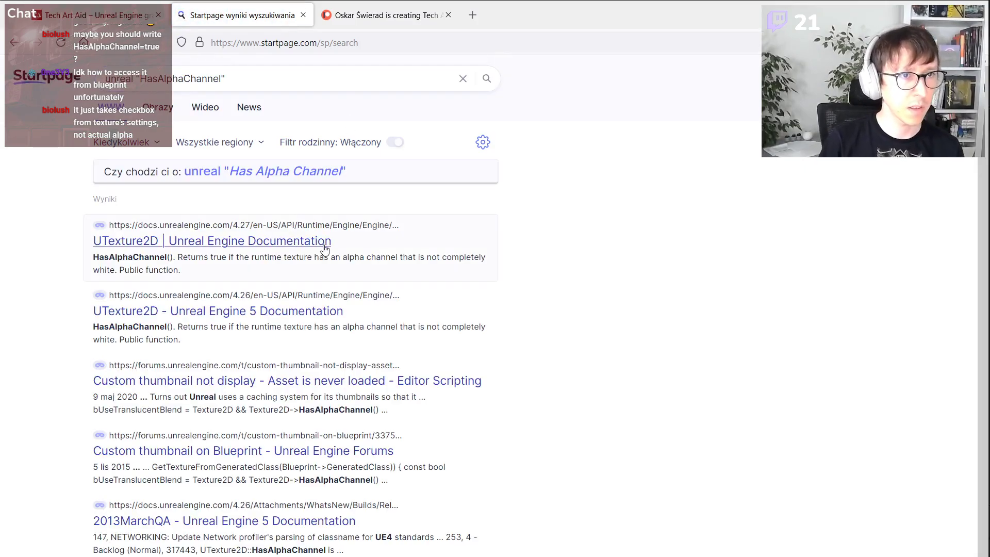
- Open the UTexture2D documentation result, find its HasAlphaChannel function and examine that function's reference page
{"action": "middle_click", "coordinate": [323, 242]}
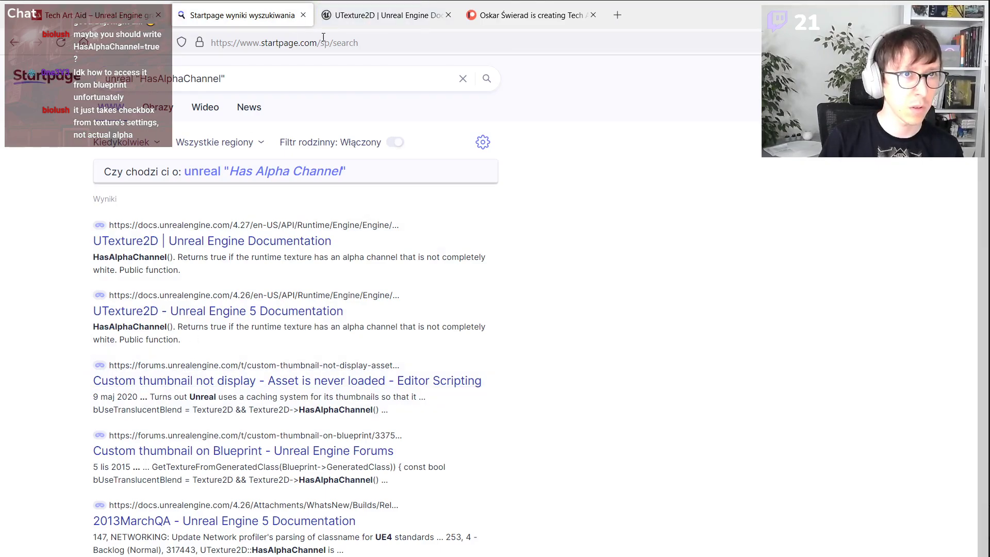
{"action": "left_click", "coordinate": [349, 17]}
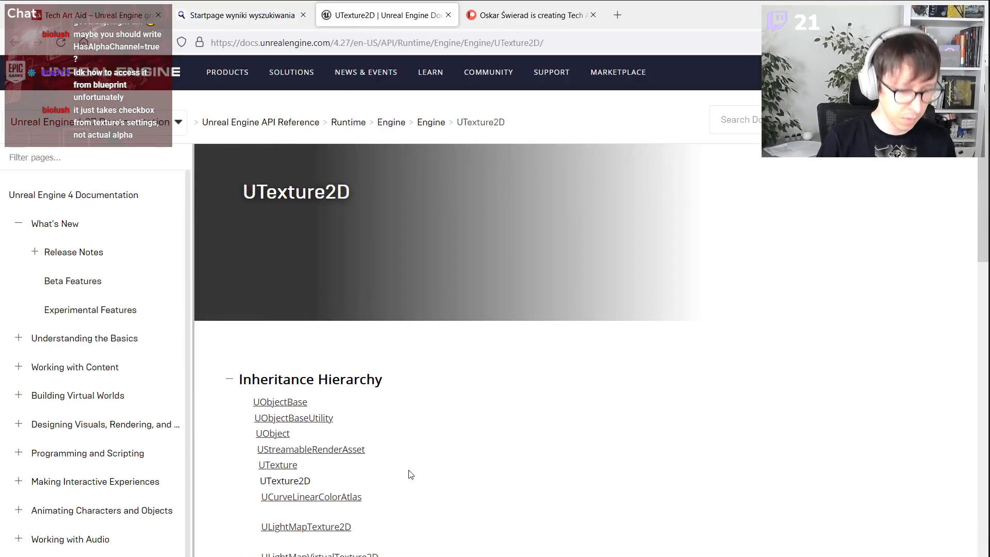
{"action": "type", "text": "asalp"}
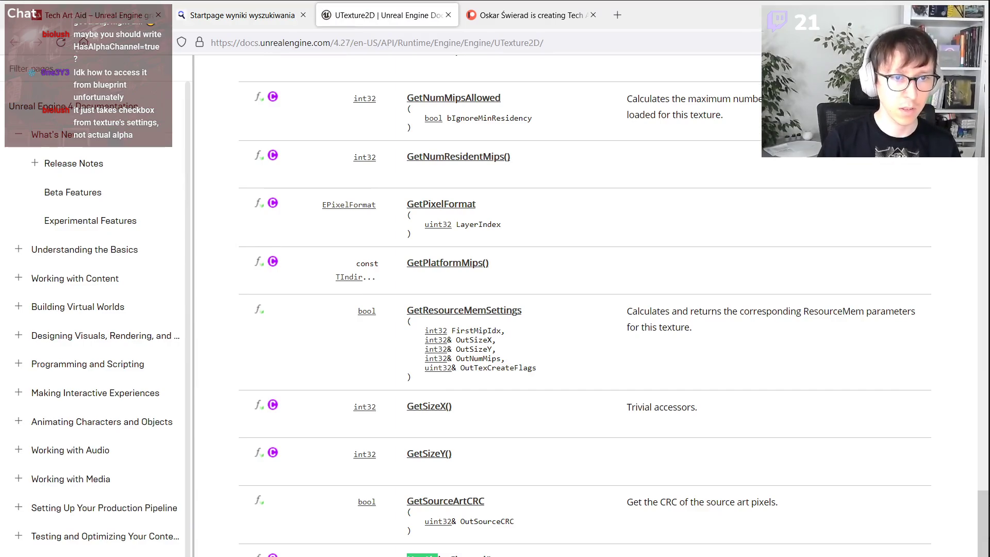
{"action": "left_click", "coordinate": [458, 555]}
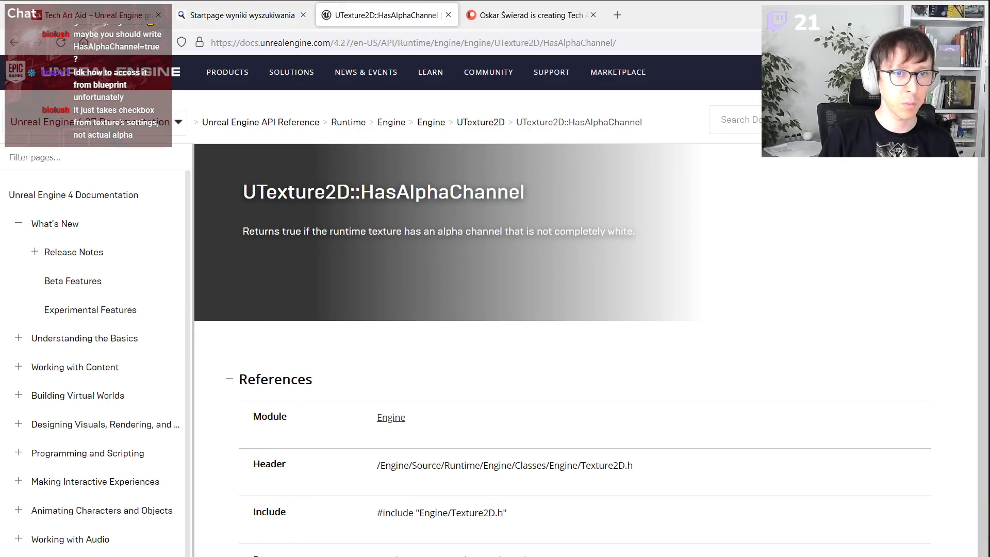
{"action": "double_click", "coordinate": [577, 555]}
{"action": "left_click", "coordinate": [642, 467]}
{"action": "double_click", "coordinate": [464, 192]}
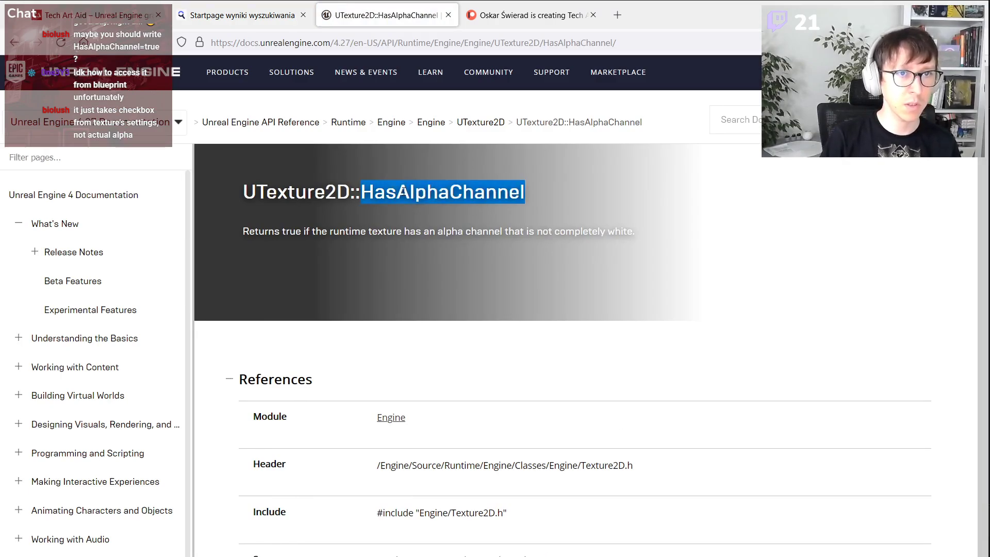
- Switch back to Unreal's EUW_TextureFinder graph and search the actions for the cast's As Texture 2D output for "has alp"
{"action": "key", "text": "alt+Tab"}
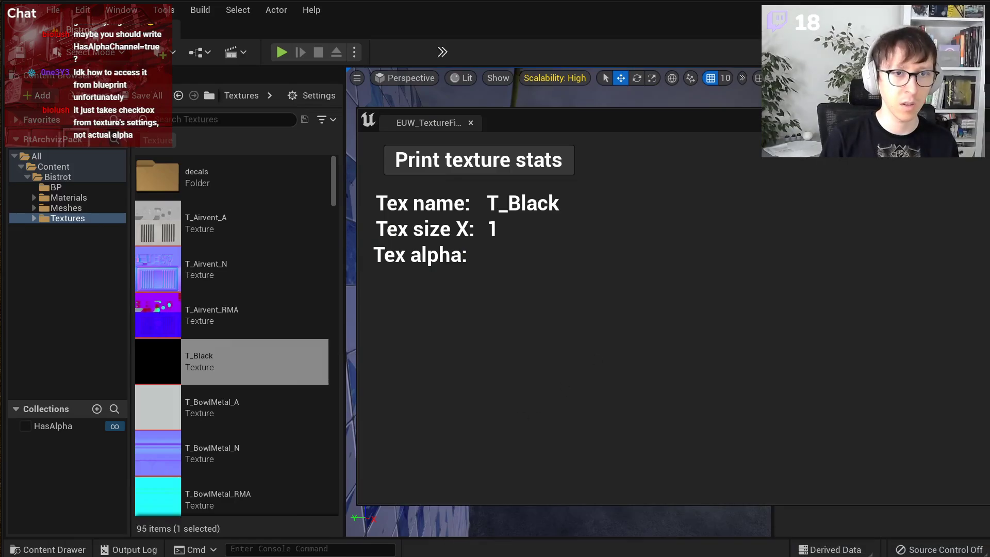
{"action": "key", "text": "alt+Tab"}
{"action": "scroll", "coordinate": [494, 411], "scroll_direction": "up", "scroll_amount": 3}
{"action": "right_click_drag", "start_coordinate": [502, 416], "coordinate": [596, 488]}
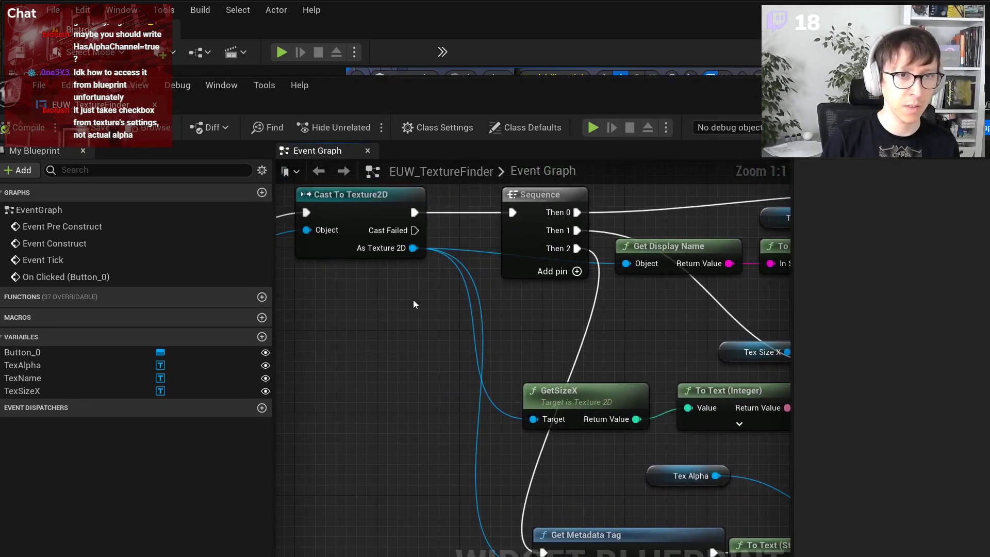
{"action": "scroll", "coordinate": [415, 303], "scroll_direction": "down", "scroll_amount": 2}
{"action": "left_click_drag", "start_coordinate": [412, 260], "coordinate": [497, 395]}
{"action": "type", "text": "hs alph"}
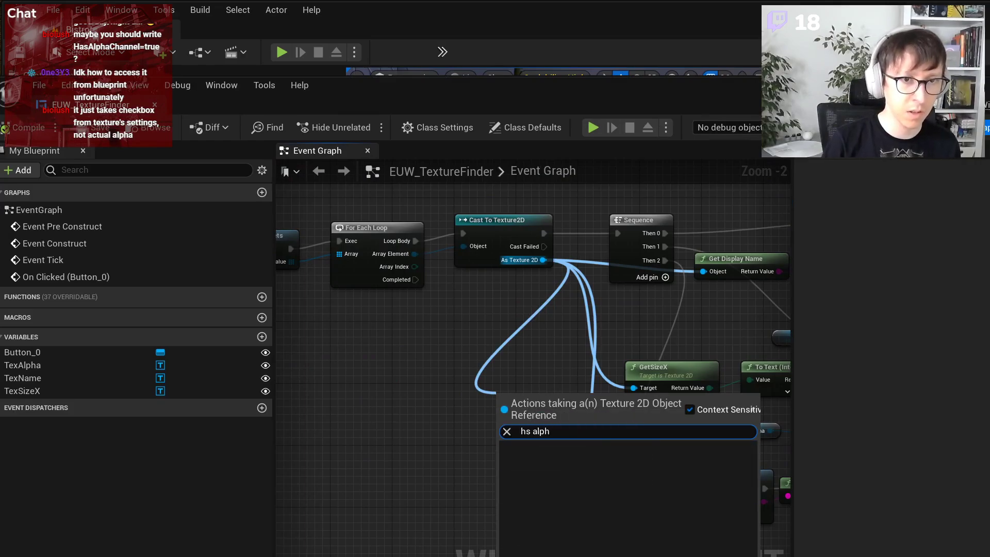
{"action": "key", "text": "ctrl+a"}
{"action": "type", "text": "has alp"}
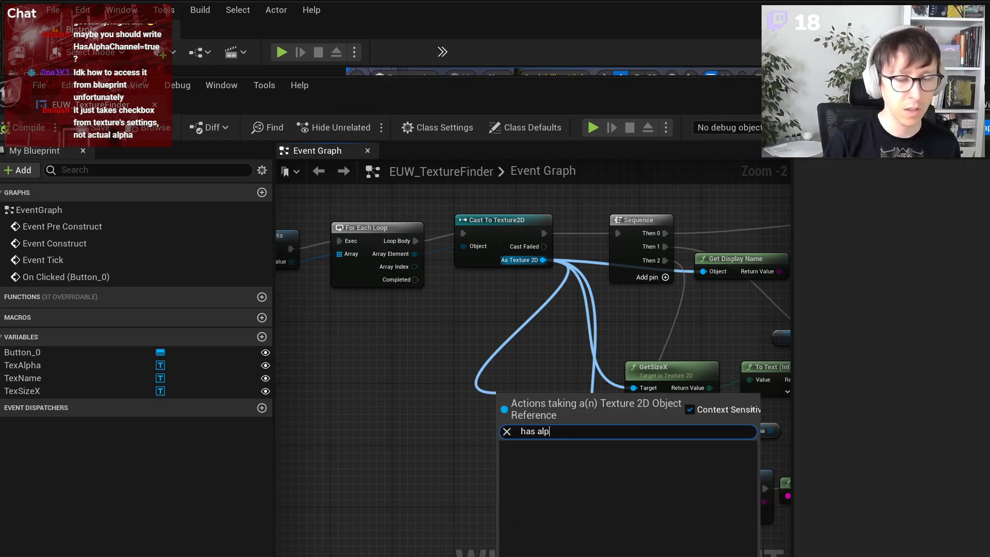
{"action": "key", "text": "ctrl+a"}
{"action": "key", "text": "BackSpace"}
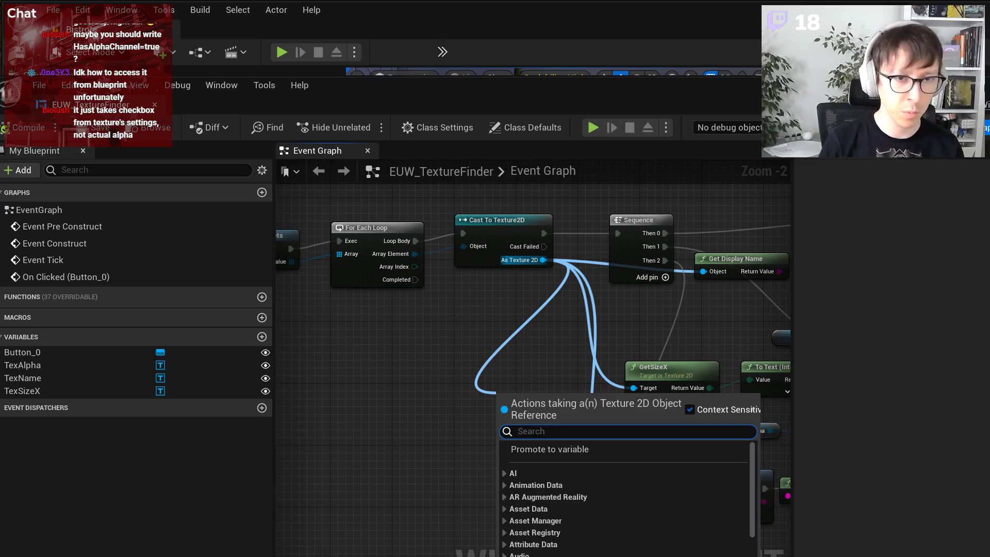
{"action": "left_click", "coordinate": [454, 356]}
- Move the EUW_TextureFinder editor and widget windows aside, and set the status bar console to Python
{"action": "left_click_drag", "start_coordinate": [248, 103], "coordinate": [965, 29]}
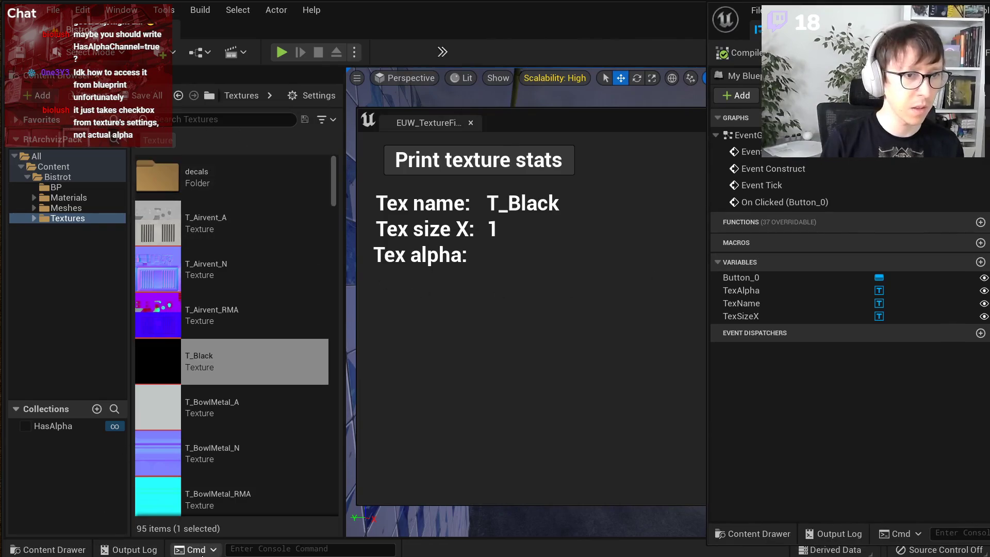
{"action": "left_click", "coordinate": [201, 551]}
{"action": "left_click_drag", "start_coordinate": [556, 122], "coordinate": [989, 116]}
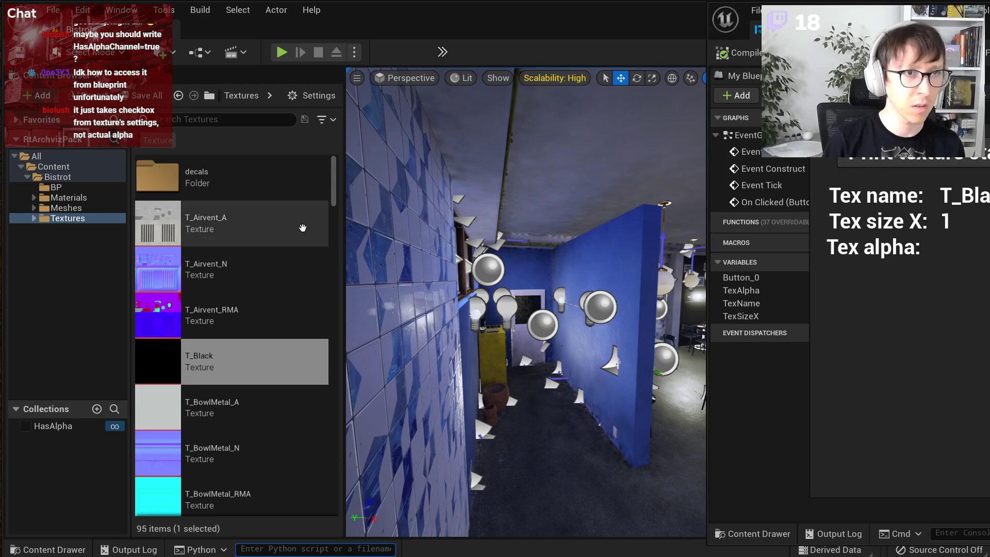
- Open the output log and clear its contents
{"action": "left_click", "coordinate": [130, 549]}
{"action": "right_click", "coordinate": [277, 497]}
{"action": "left_click", "coordinate": [287, 504]}
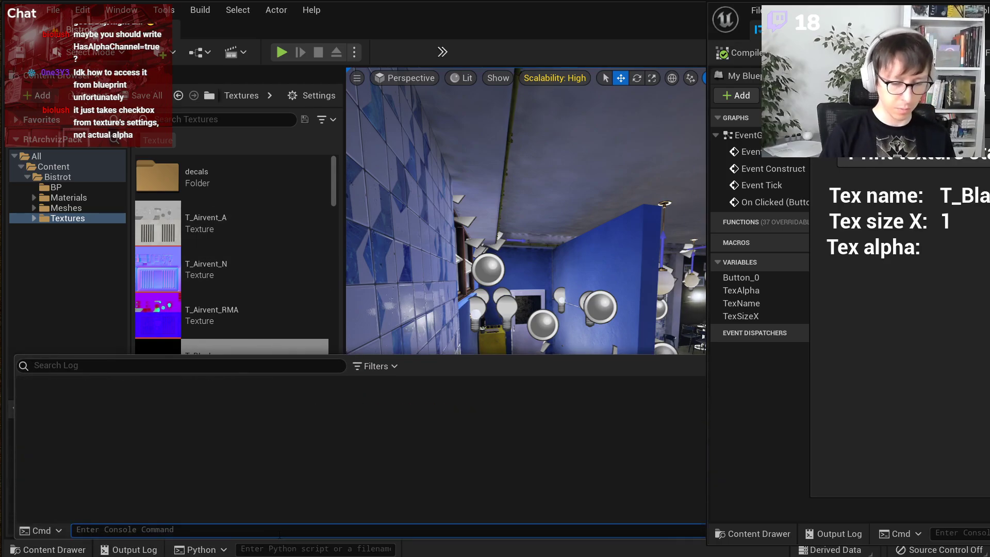
{"action": "type", "text": "lop"}
{"action": "key", "text": "BackSpace"}
{"action": "key", "text": "BackSpace"}
{"action": "key", "text": "BackSpace"}
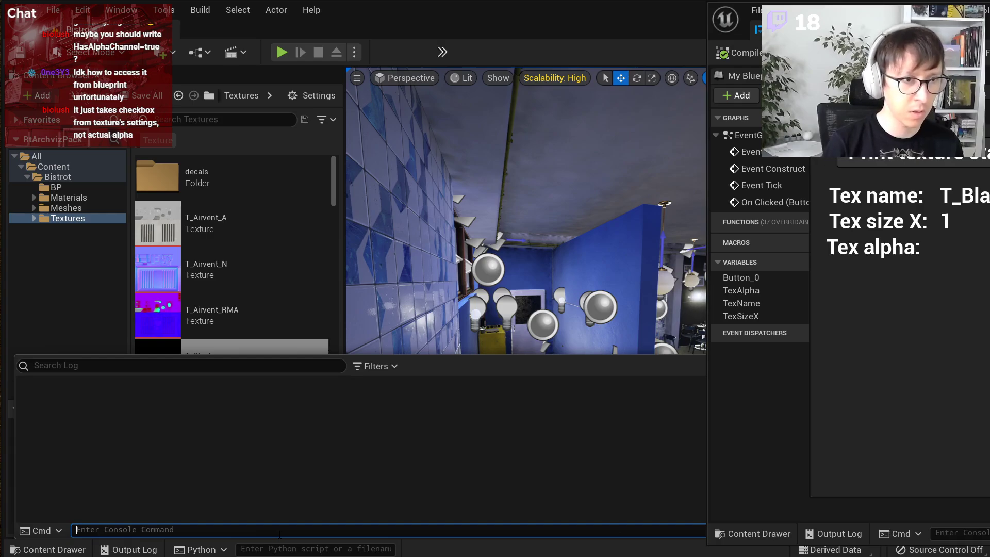
{"action": "type", "text": "tex"}
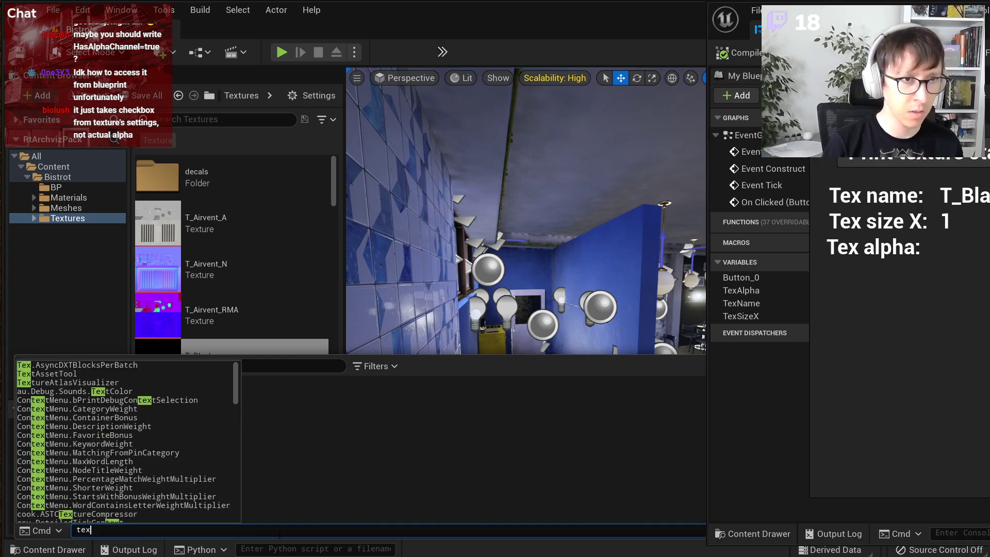
{"action": "type", "text": " = unreal.load_object("}
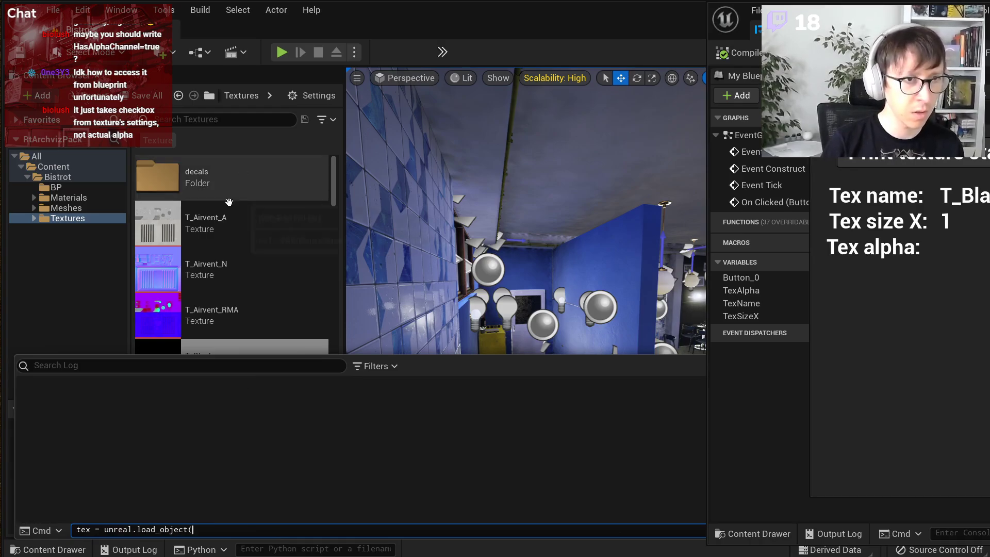
- Open the HasAlpha collection and copy the asset reference of the T_DecalLeakage texture
{"action": "left_click", "coordinate": [87, 216]}
{"action": "left_click", "coordinate": [61, 425]}
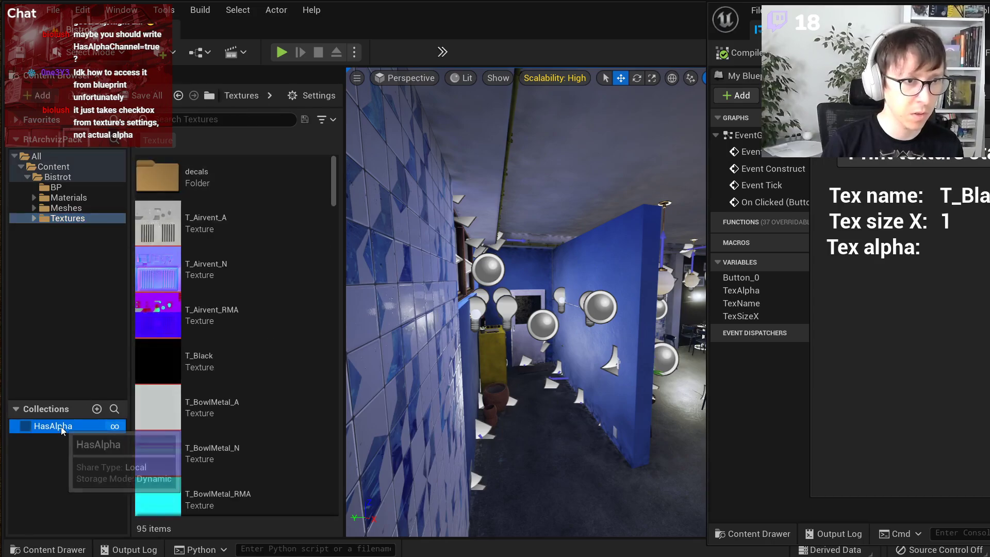
{"action": "left_click_drag", "start_coordinate": [156, 120], "coordinate": [520, 90]}
{"action": "key", "text": "BackSpace"}
{"action": "left_click", "coordinate": [190, 332]}
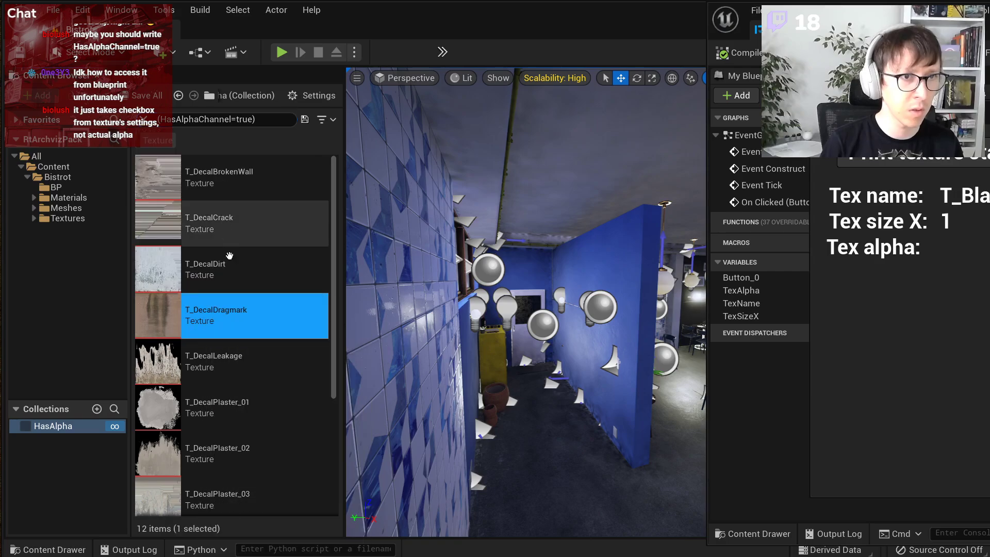
{"action": "left_click", "coordinate": [220, 361]}
{"action": "right_click", "coordinate": [220, 360]}
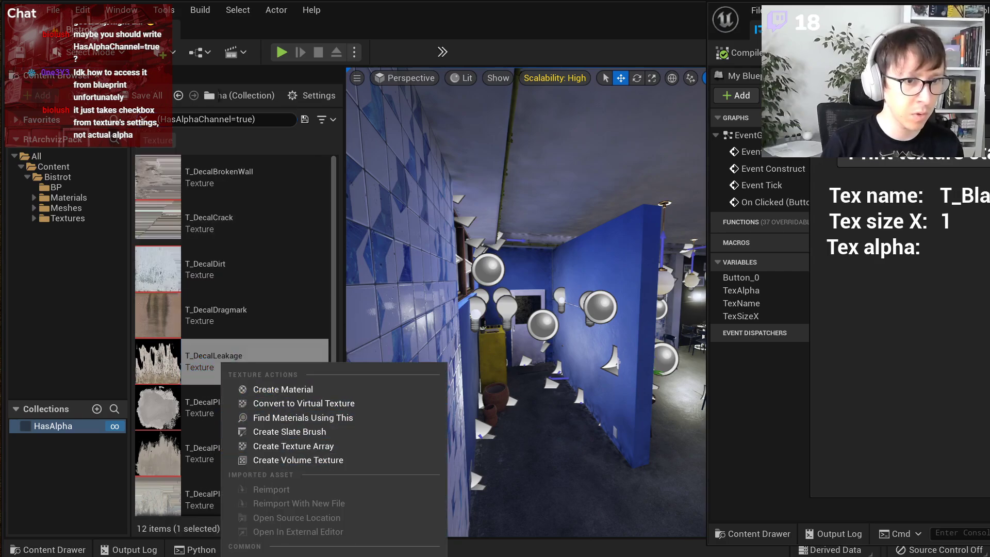
{"action": "key", "text": "Escape"}
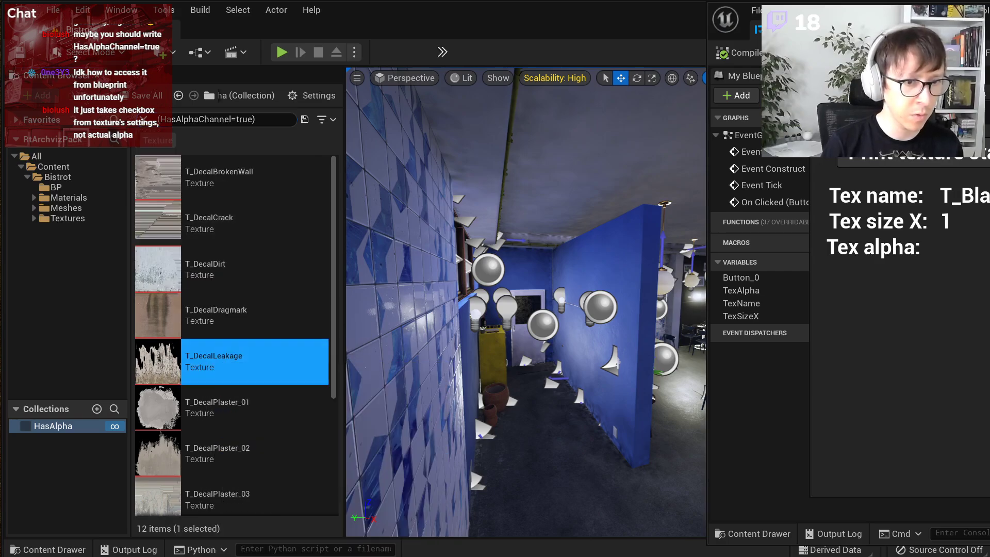
- Clear the output log and run p = "Texture2D'/Game/Bistrot/Textures/decals/T_DecalLeakage.T_DecalLeakage'" in its console
{"action": "left_click", "coordinate": [129, 549]}
{"action": "right_click", "coordinate": [296, 456]}
{"action": "left_click", "coordinate": [320, 547]}
{"action": "left_click", "coordinate": [267, 527]}
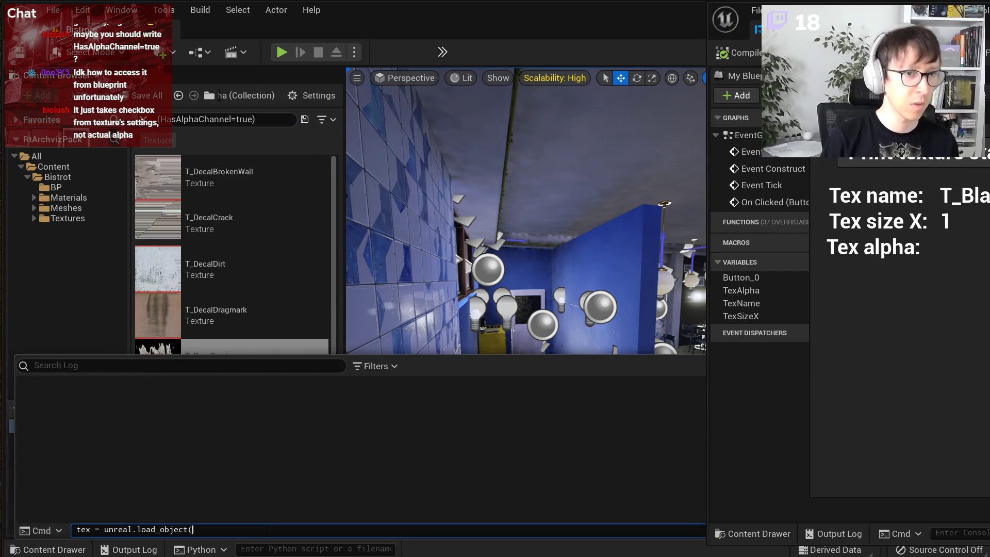
{"action": "key", "text": "ctrl+a"}
{"action": "type", "text": "p = \""}
{"action": "type", "text": "Texture2D'/Game/Bistrot/Textures/decals/T_DecalLeakage.T_DecalLeakage'"}
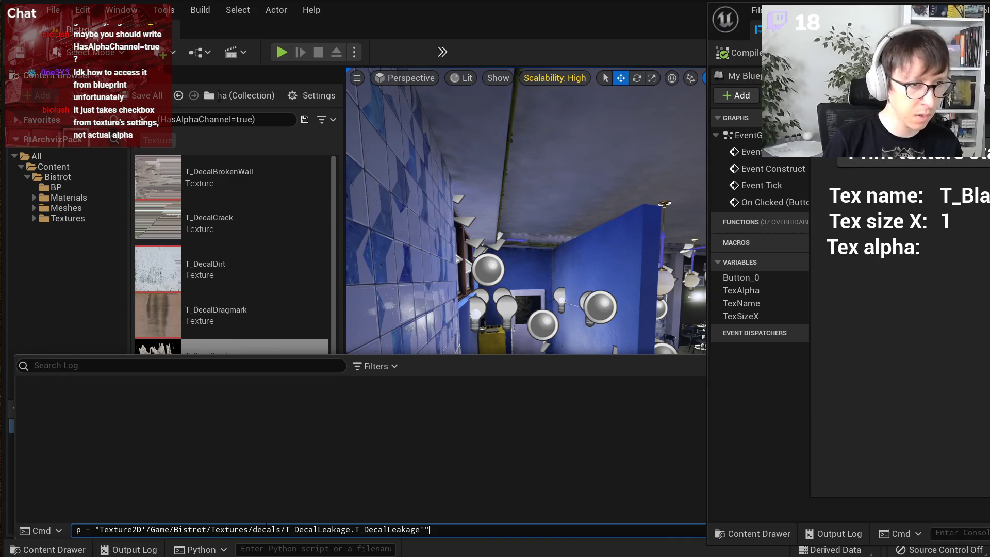
{"action": "key", "text": "Return"}
- Run tex = unreal.load_object(p, None) in the log's console, followed by tex to inspect the variable
{"action": "type", "text": "tex = unreal.load_obj"}
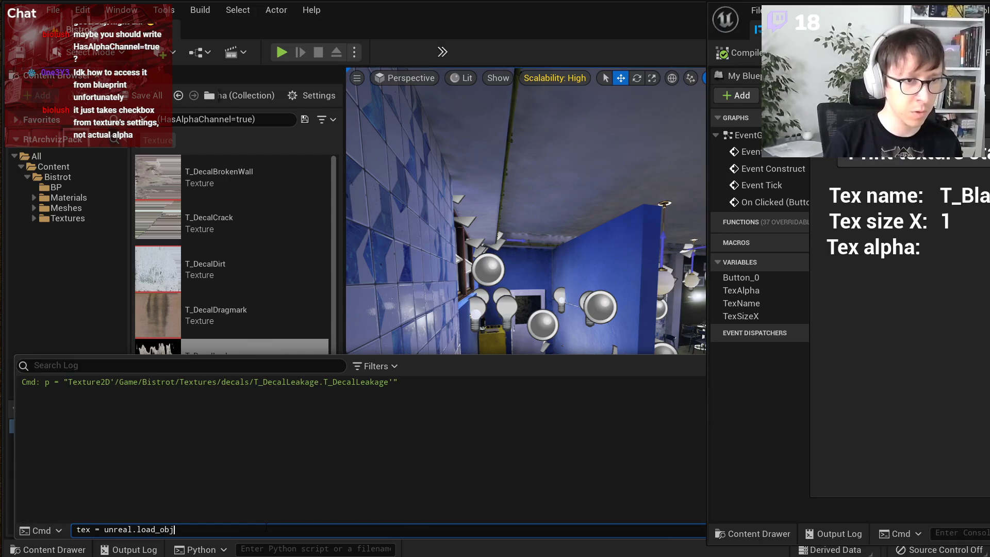
{"action": "type", "text": "ect(p, None)"}
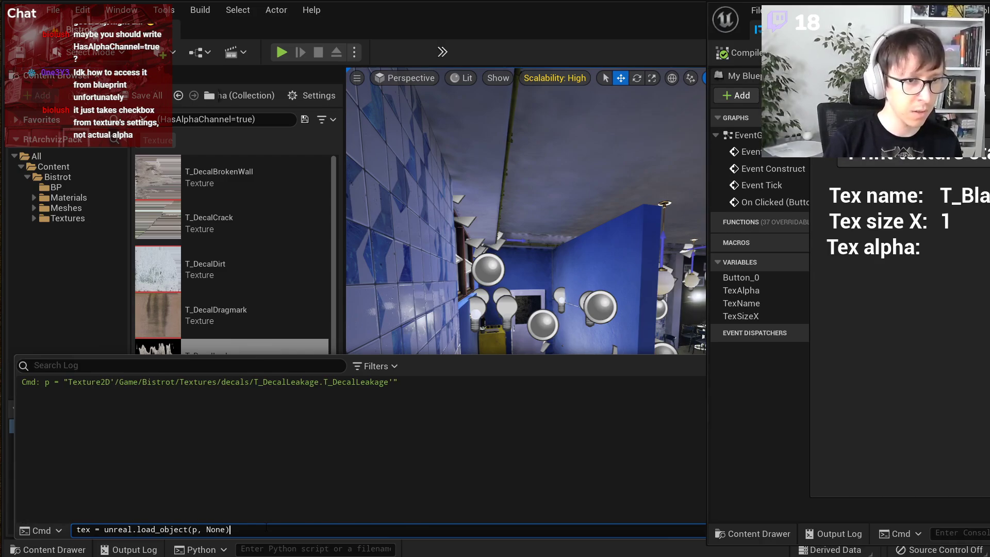
{"action": "key", "text": "Return"}
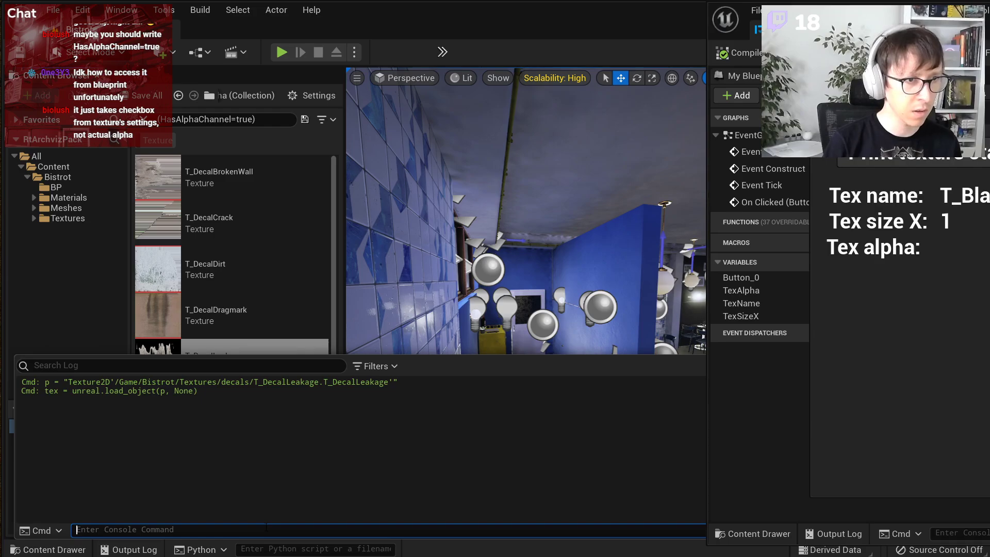
{"action": "type", "text": "tex"}
{"action": "key", "text": "Return"}
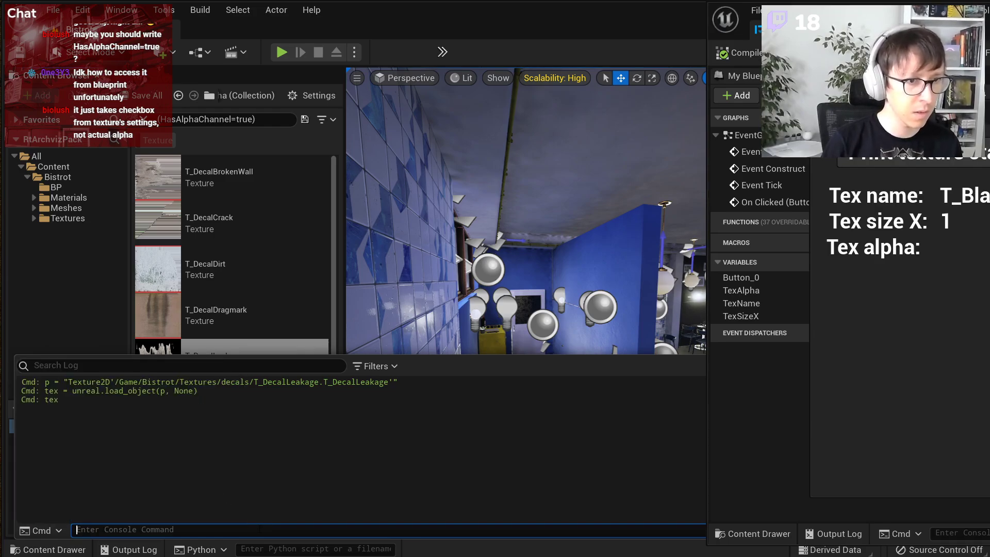
- Set the status bar console to Python (REPL) and run tex again in the output log's console
{"action": "left_click", "coordinate": [200, 550]}
{"action": "left_click", "coordinate": [201, 532]}
{"action": "left_click", "coordinate": [141, 550]}
{"action": "type", "text": "tex"}
{"action": "key", "text": "Return"}
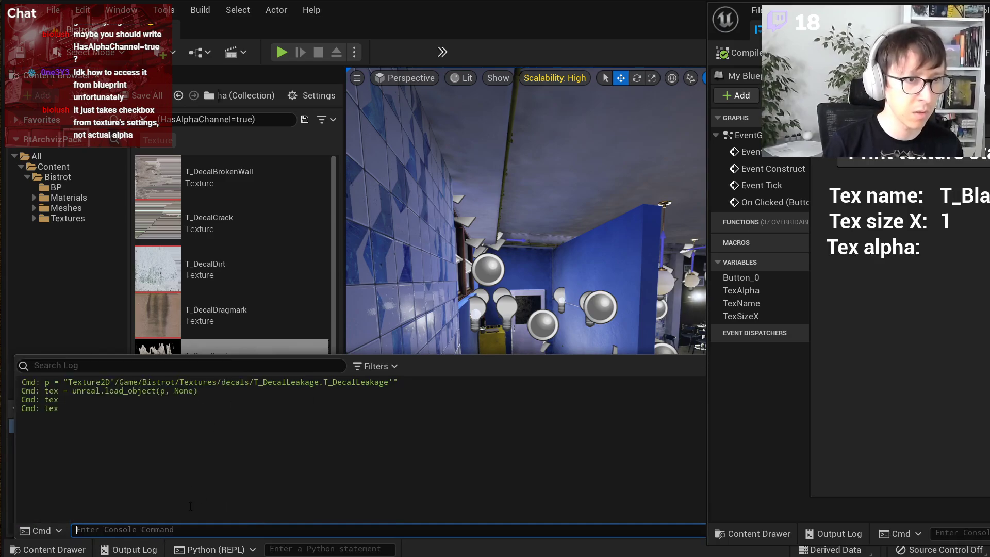
- Set the output log's console to Python (REPL) and rerun the p assignment copied from the log
{"action": "left_click", "coordinate": [41, 531]}
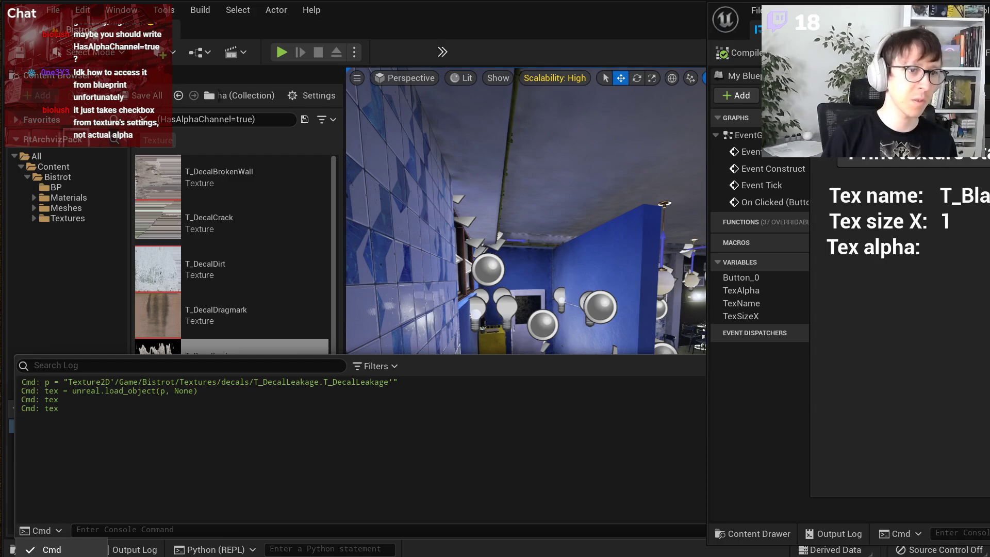
{"action": "left_click", "coordinate": [57, 556]}
{"action": "left_click_drag", "start_coordinate": [398, 381], "coordinate": [44, 381]}
{"action": "key", "text": "ctrl+c"}
{"action": "key", "text": "ctrl+v"}
{"action": "key", "text": "Return"}
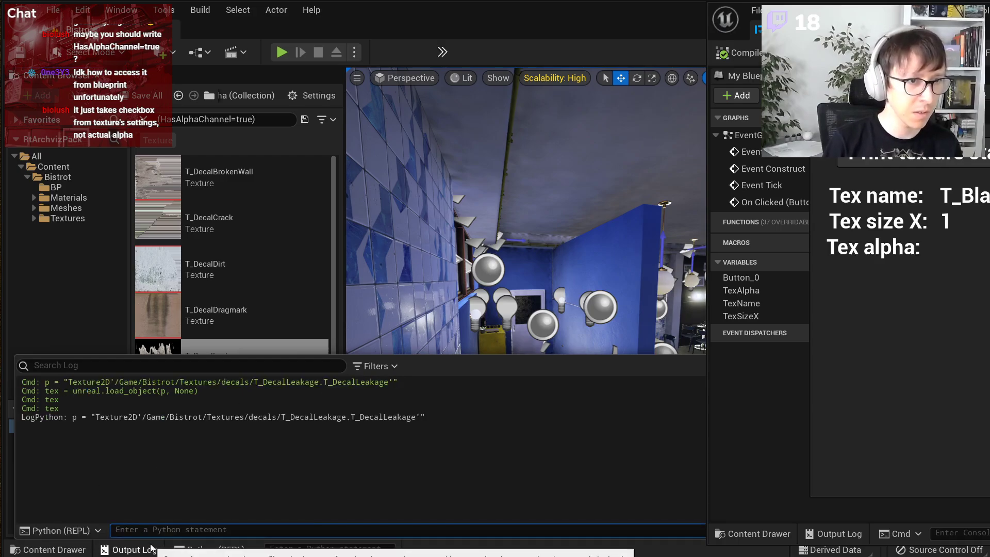
- Try running tex = unreal.load_object(p, None), copied from the log, as a Python REPL statement
{"action": "left_click_drag", "start_coordinate": [205, 391], "coordinate": [45, 390]}
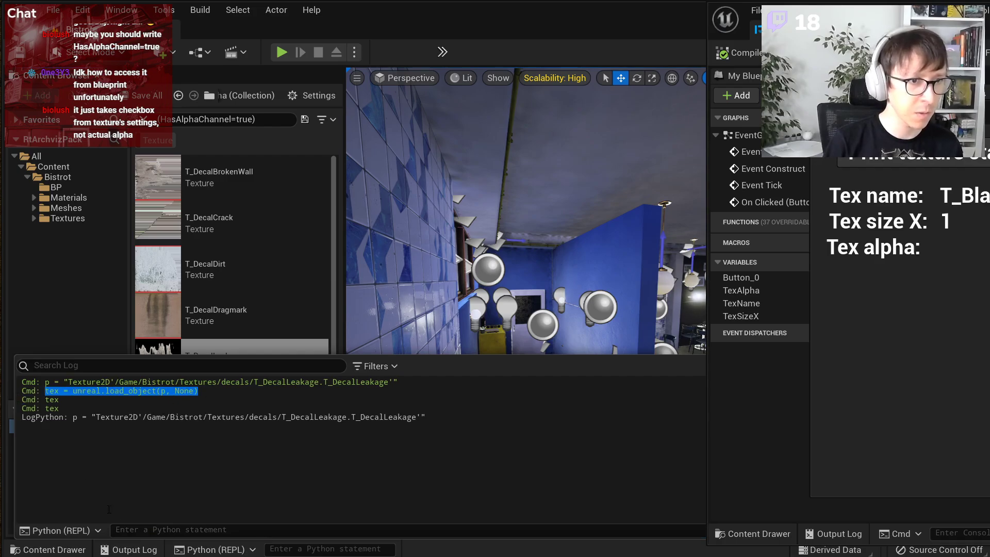
{"action": "key", "text": "ctrl+c"}
{"action": "key", "text": "ctrl+v"}
{"action": "key", "text": "Return"}
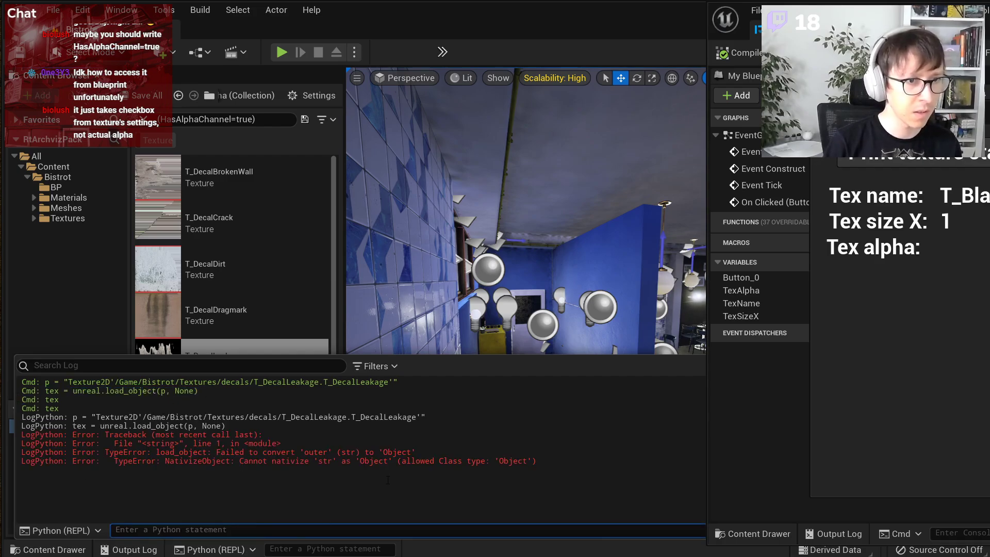
- Swap the arguments to run tex = unreal.load_object(None, p), and evaluate tex to inspect the loaded texture
{"action": "key", "text": "Up"}
{"action": "key", "text": "Left"}
{"action": "key", "text": "BackSpace"}
{"action": "key", "text": "BackSpace"}
{"action": "key", "text": "BackSpace"}
{"action": "key", "text": "BackSpace"}
{"action": "key", "text": "BackSpace"}
{"action": "key", "text": "BackSpace"}
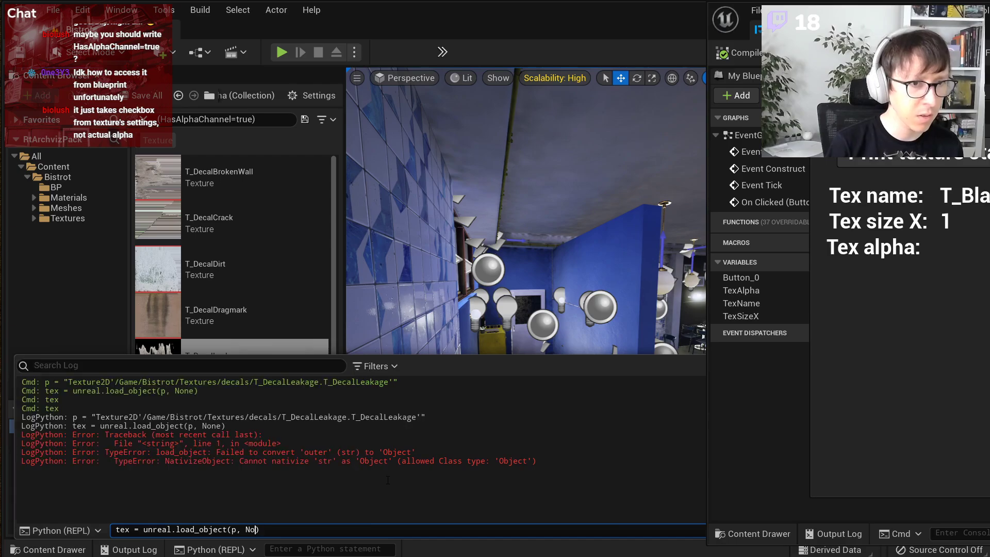
{"action": "key", "text": "Left"}
{"action": "type", "text": "None,"}
{"action": "key", "text": "Return"}
{"action": "type", "text": "tex"}
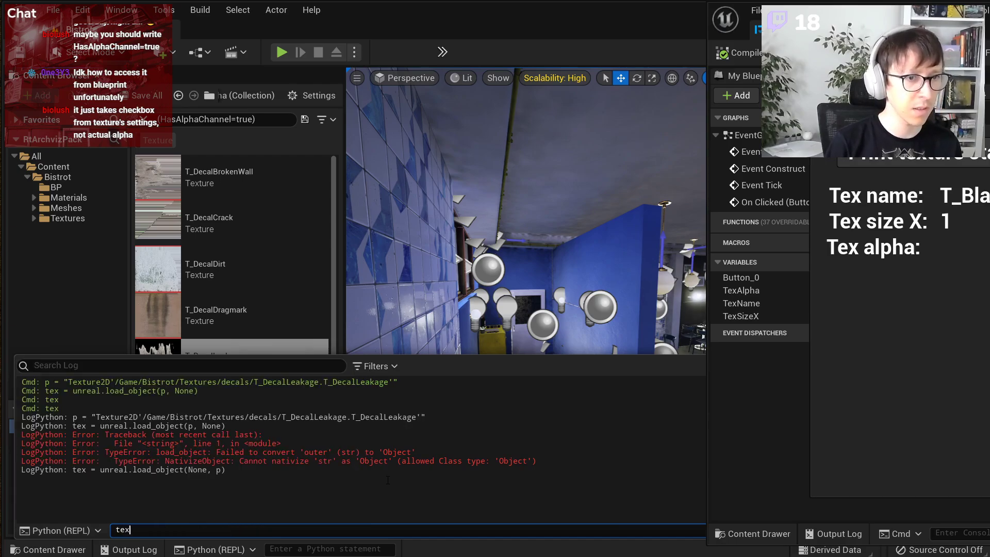
{"action": "key", "text": "Return"}
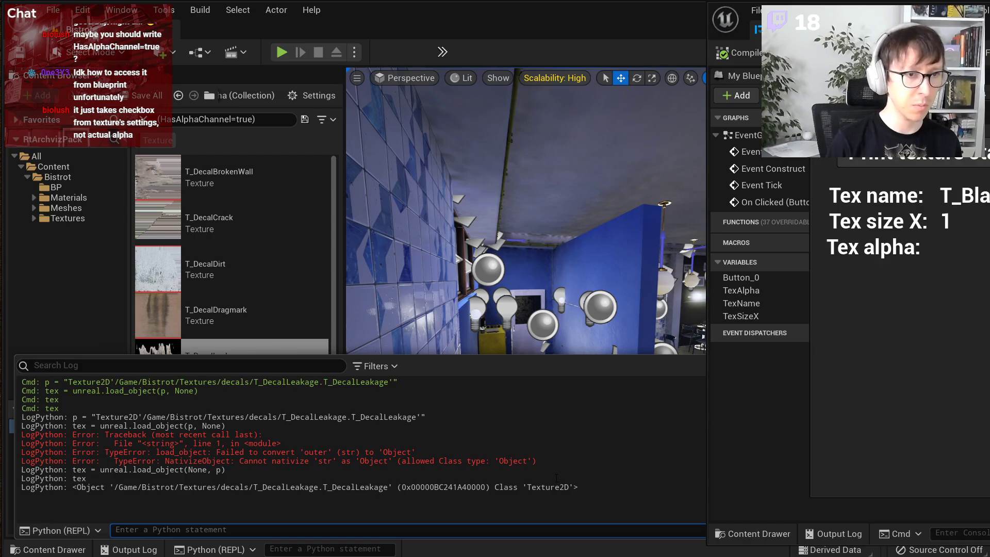
- Query tex.has_alpha_channel in the Python console
{"action": "type", "text": "tex.has_"}
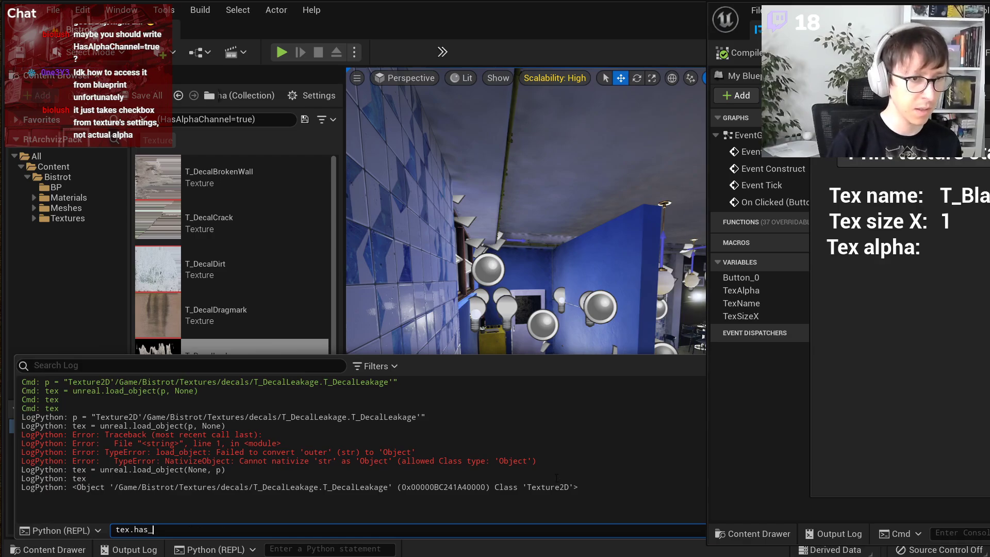
{"action": "type", "text": "alpha_channel"}
{"action": "key", "text": "Return"}
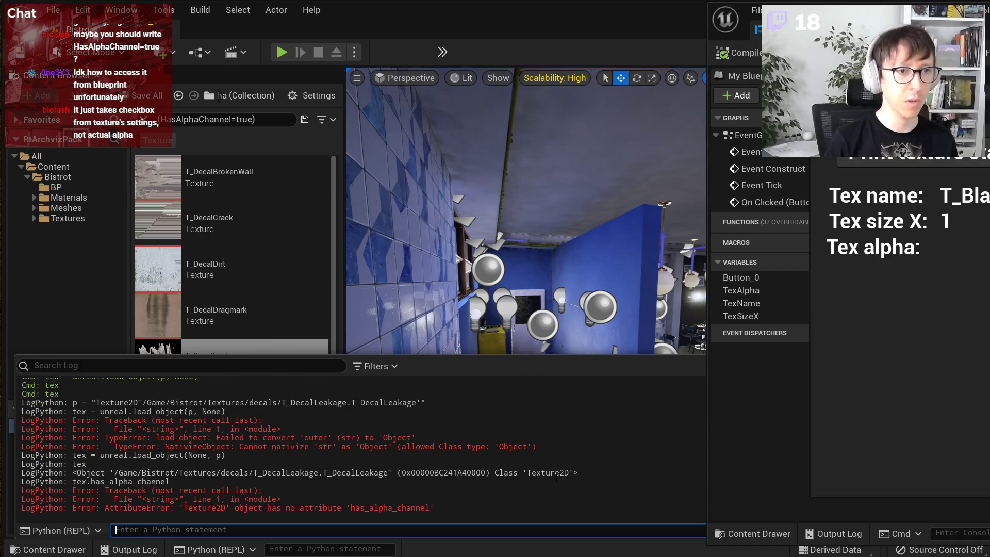
{"action": "key", "text": "Up"}
{"action": "key", "text": "Escape"}
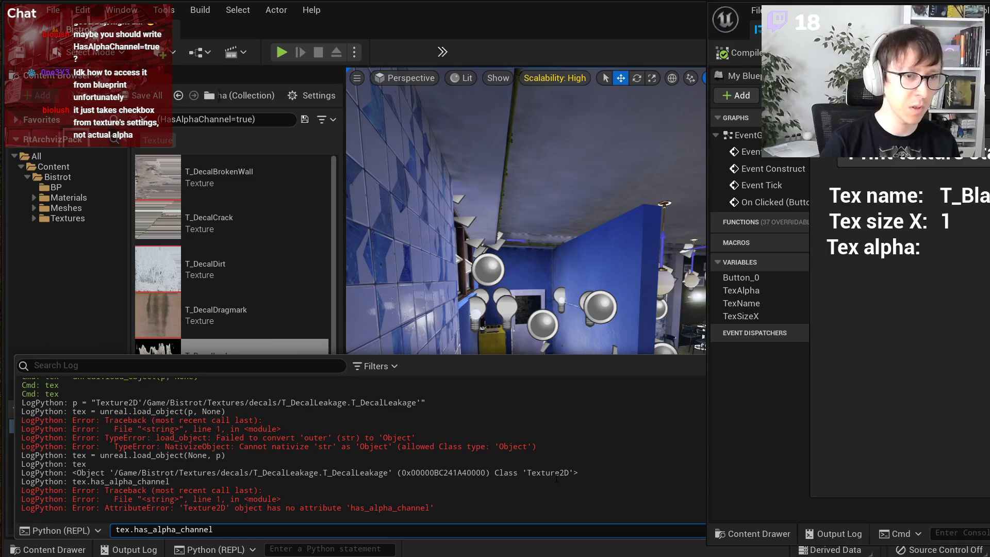
{"action": "key", "text": "Home"}
{"action": "type", "text": "unreal_"}
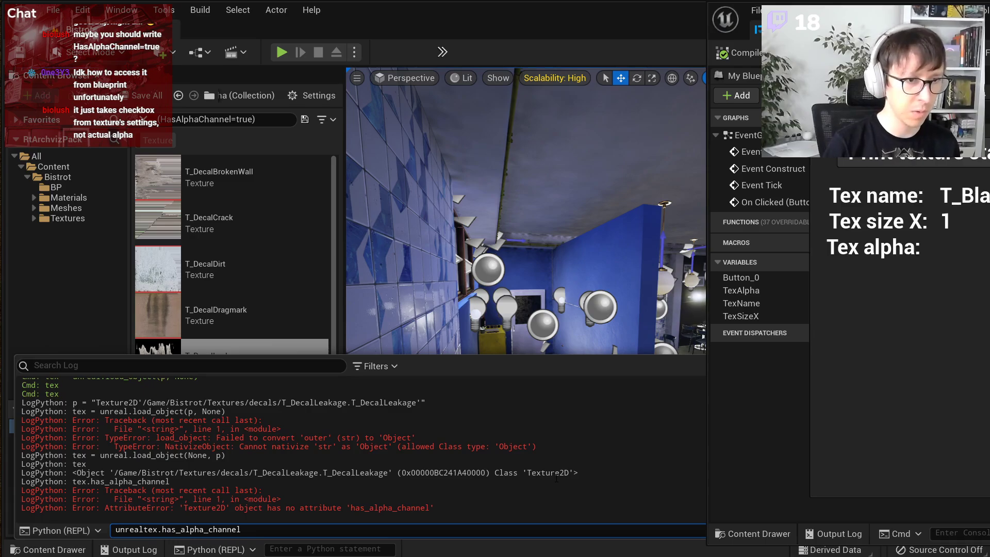
{"action": "key", "text": "End"}
{"action": "key", "text": "Return"}
- Run unreal.Texture2D(tex) in the Python console and query unreal.Texture2D(tex).has_alpha_channel
{"action": "type", "text": "unreal.Text"}
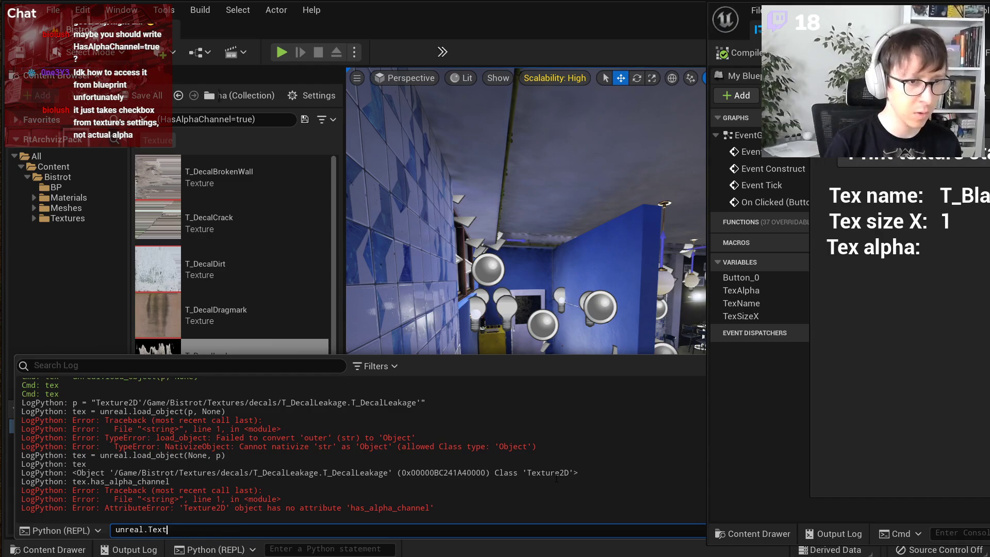
{"action": "type", "text": "ure2D(tex)"}
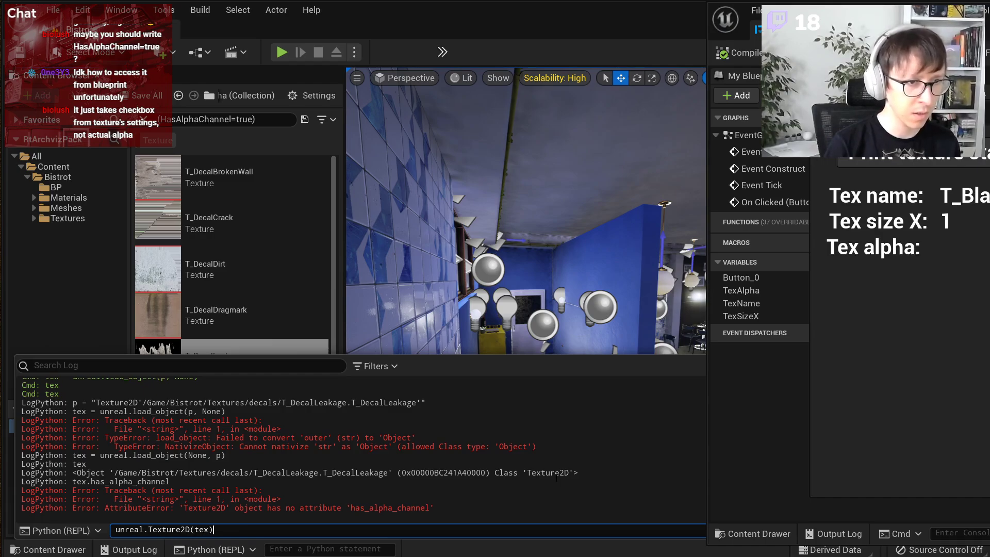
{"action": "key", "text": "Return"}
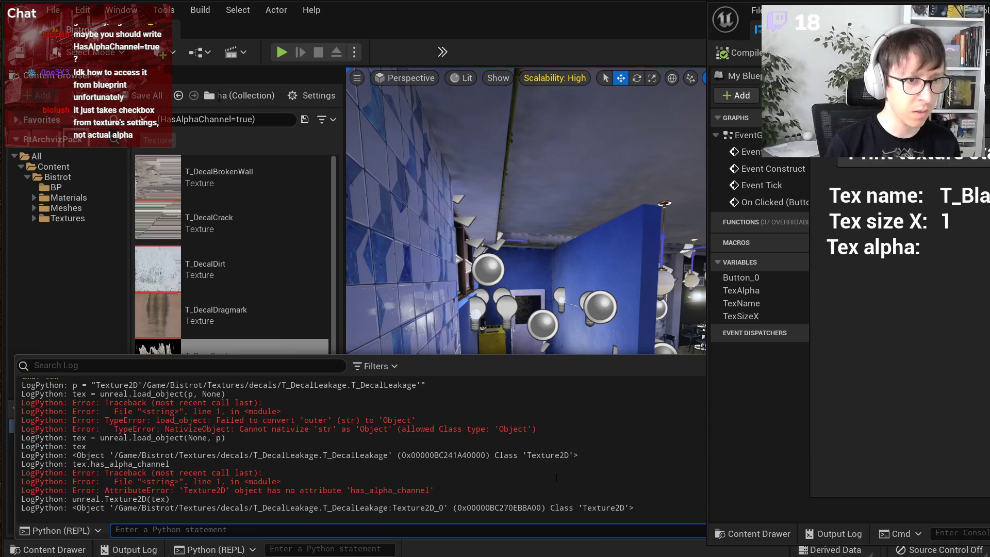
{"action": "key", "text": "Up"}
{"action": "type", "text": ".ha"}
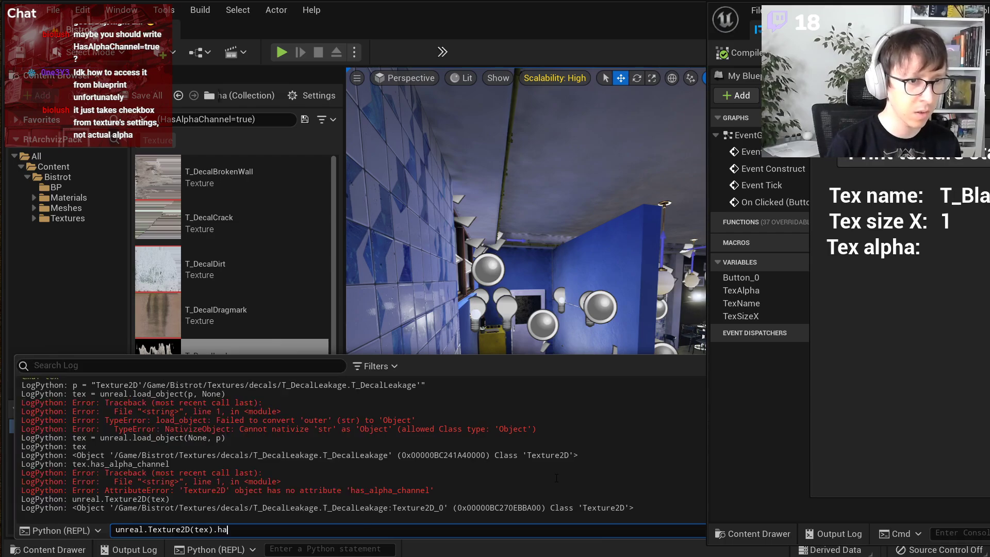
{"action": "type", "text": "s_alpha_channel"}
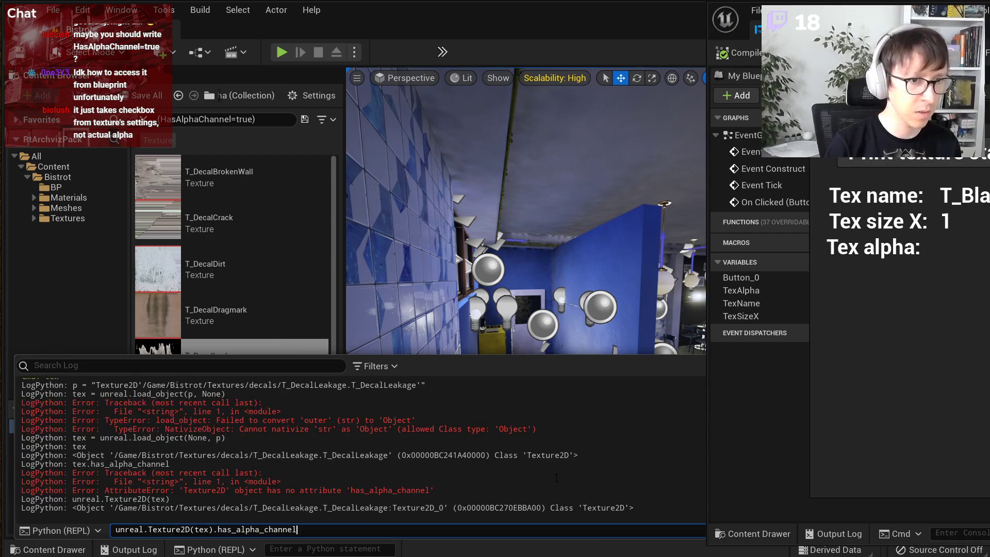
{"action": "key", "text": "Return"}
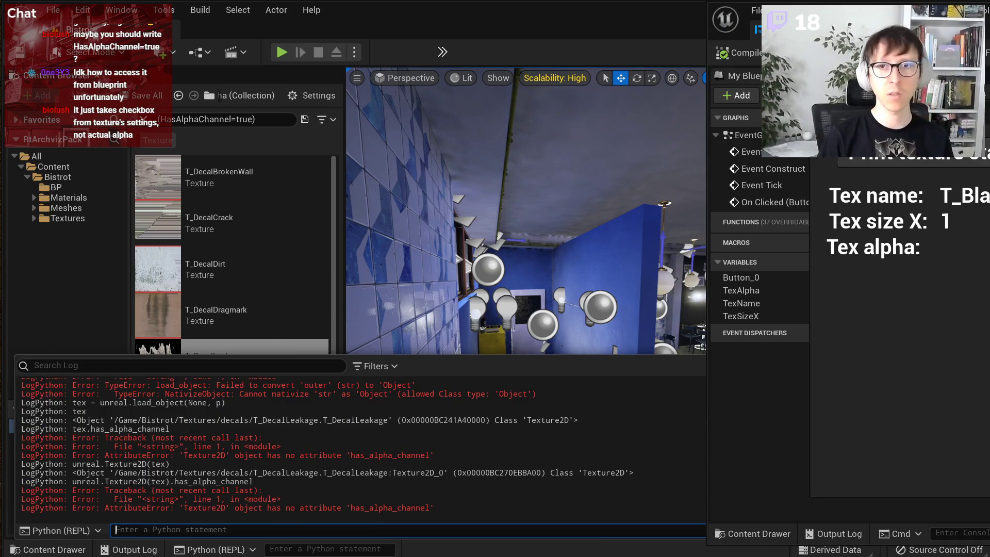
- Move the EUW_TextureFinder widget over the level editor, clear away the blueprint editor, and print the stats of T_DecalLeakage and T_DecalPlaster_02
{"action": "left_click_drag", "start_coordinate": [989, 111], "coordinate": [631, 72]}
{"action": "left_click", "coordinate": [958, 11]}
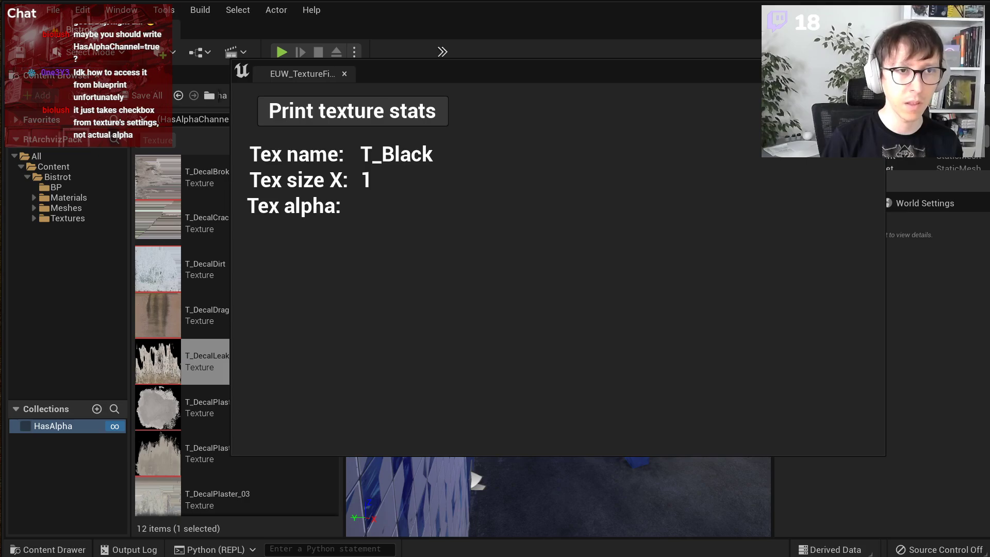
{"action": "left_click", "coordinate": [362, 110]}
{"action": "left_click", "coordinate": [201, 452]}
{"action": "left_click", "coordinate": [356, 113]}
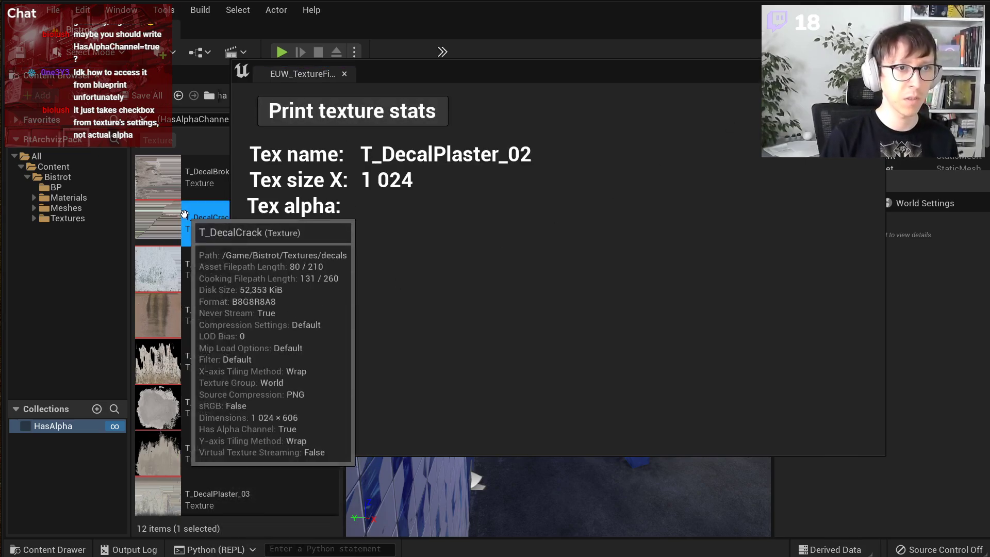
- Print the texture stats for T_DecalCrack and again for T_DecalPlaster_02 to test the widget
{"action": "left_click", "coordinate": [204, 223]}
{"action": "left_click", "coordinate": [352, 119]}
{"action": "left_click", "coordinate": [206, 453]}
{"action": "left_click", "coordinate": [392, 117]}
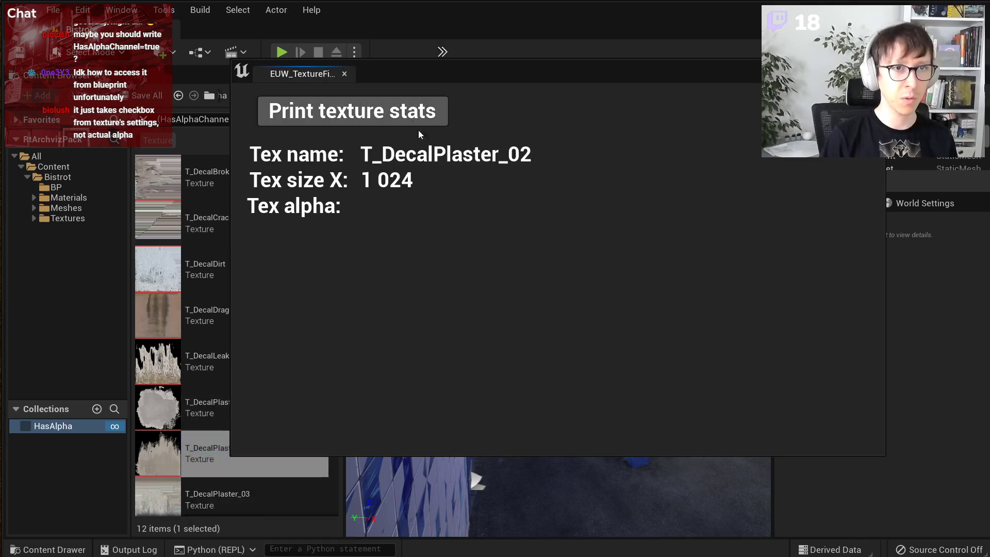
{"action": "left_click", "coordinate": [477, 480]}
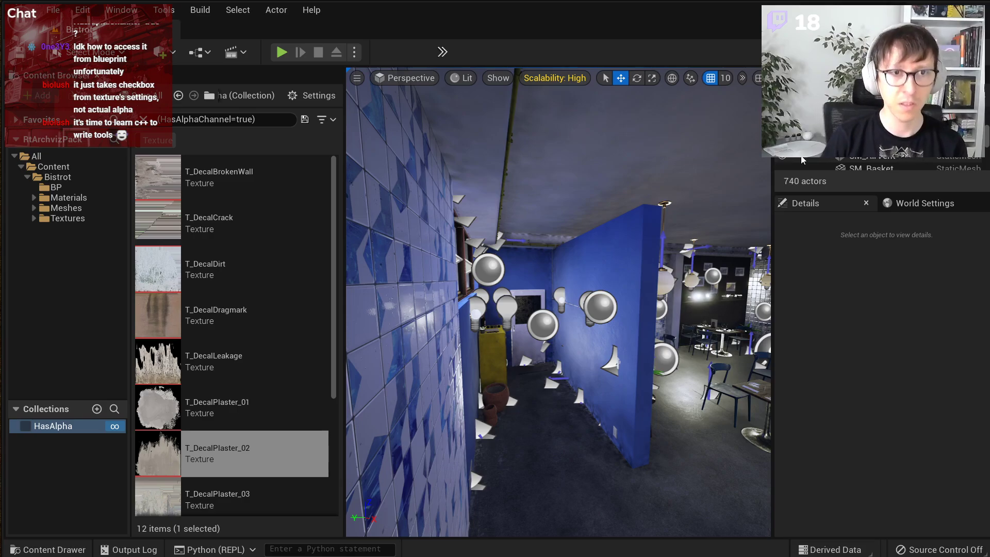
{"action": "right_click_drag", "start_coordinate": [678, 249], "coordinate": [743, 254]}
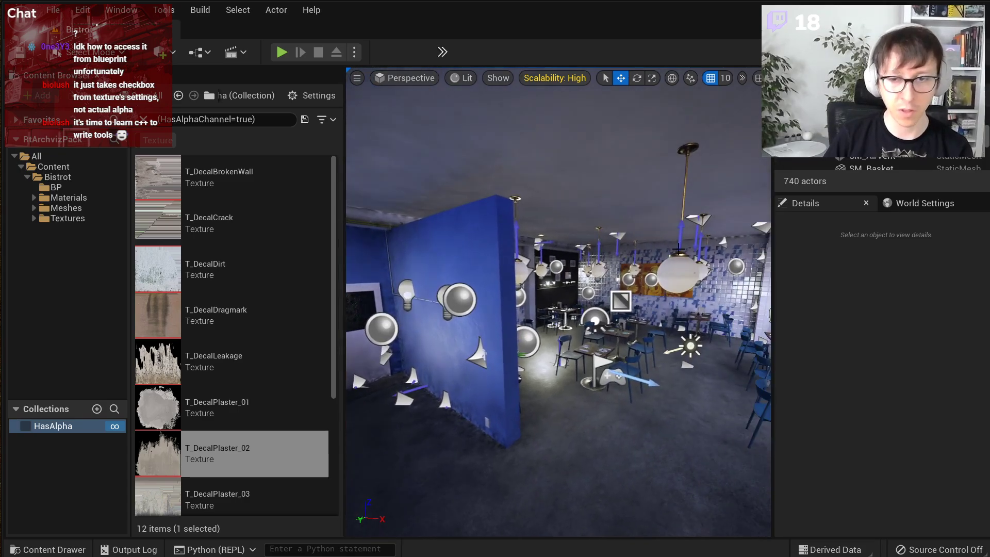